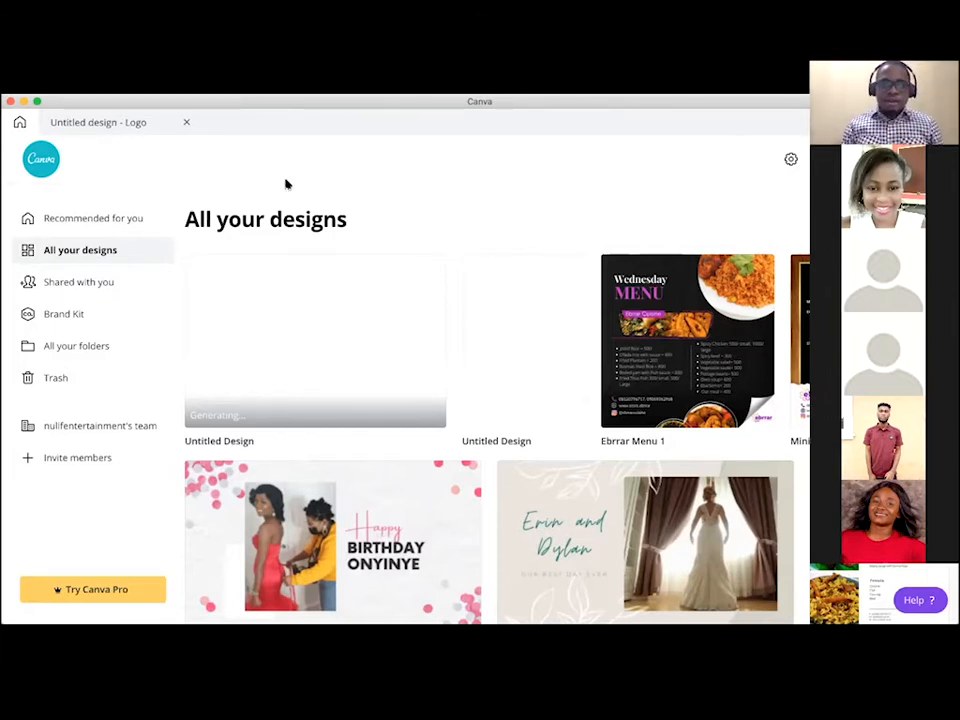
# Close the untitled logo design, switch to Canva in the browser and look through all your designs to the end of the list.
pyautogui.click(186, 122)
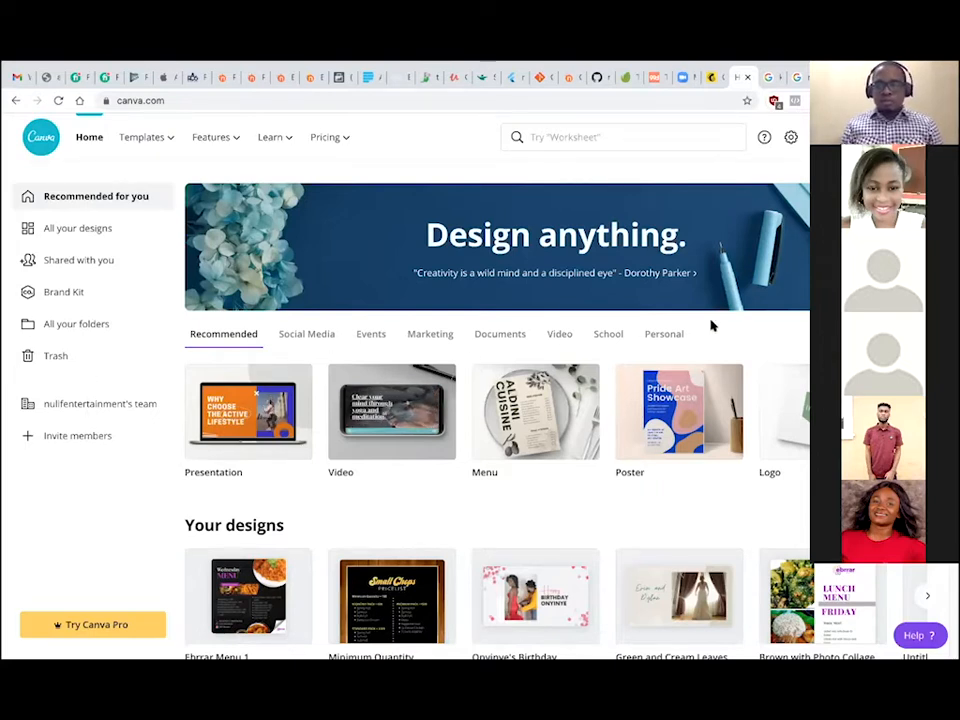
pyautogui.click(84, 241)
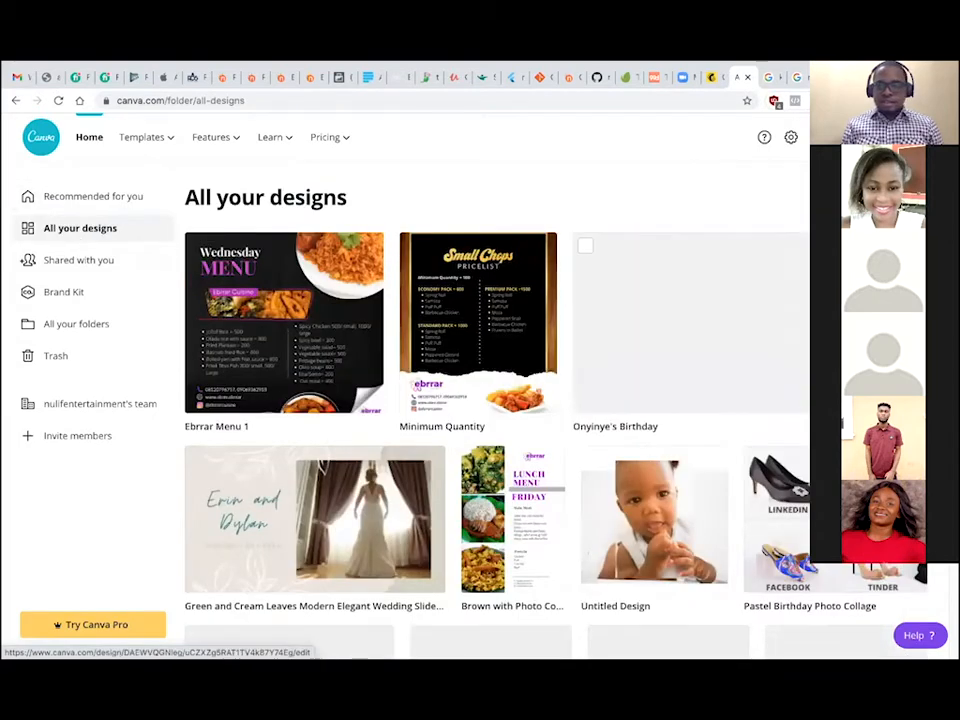
pyautogui.scroll(-4, 500, 400)
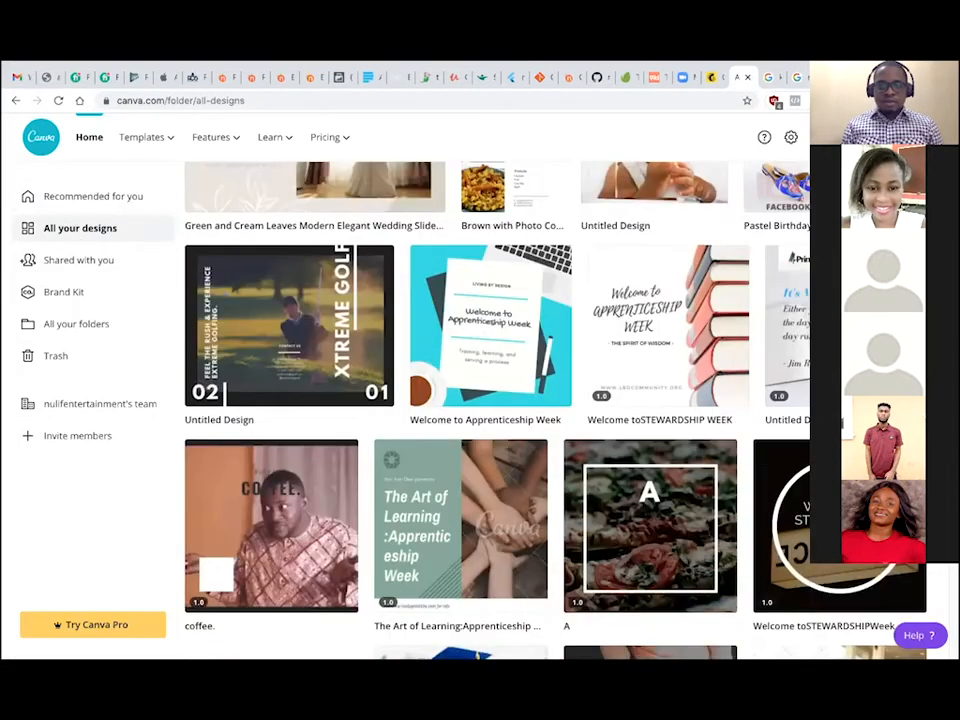
pyautogui.scroll(-5, 480, 400)
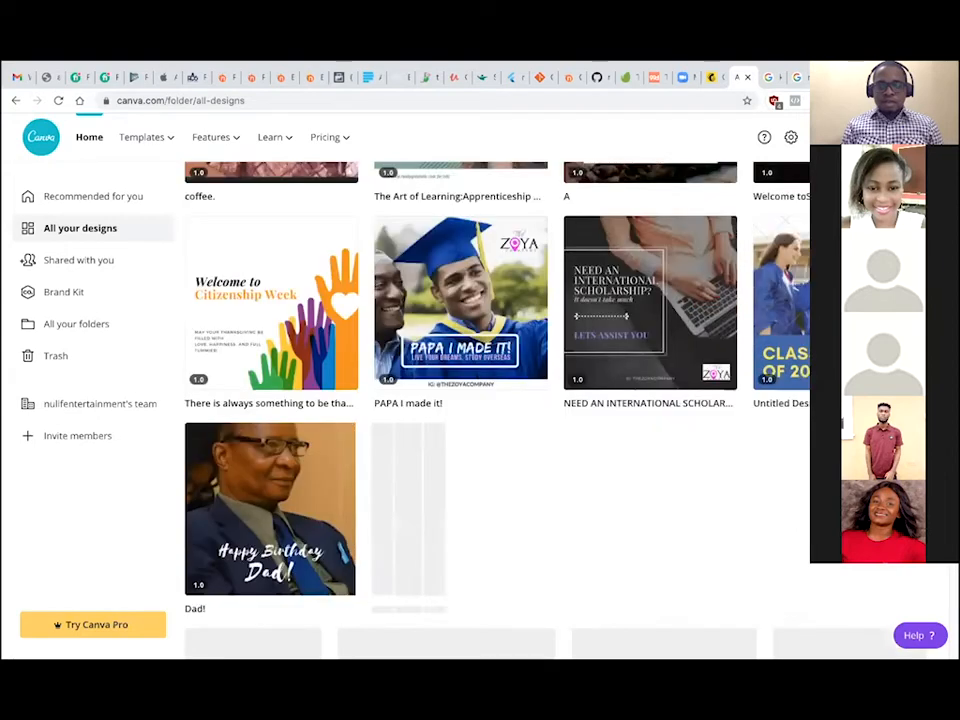
pyautogui.scroll(-5, 940, 600)
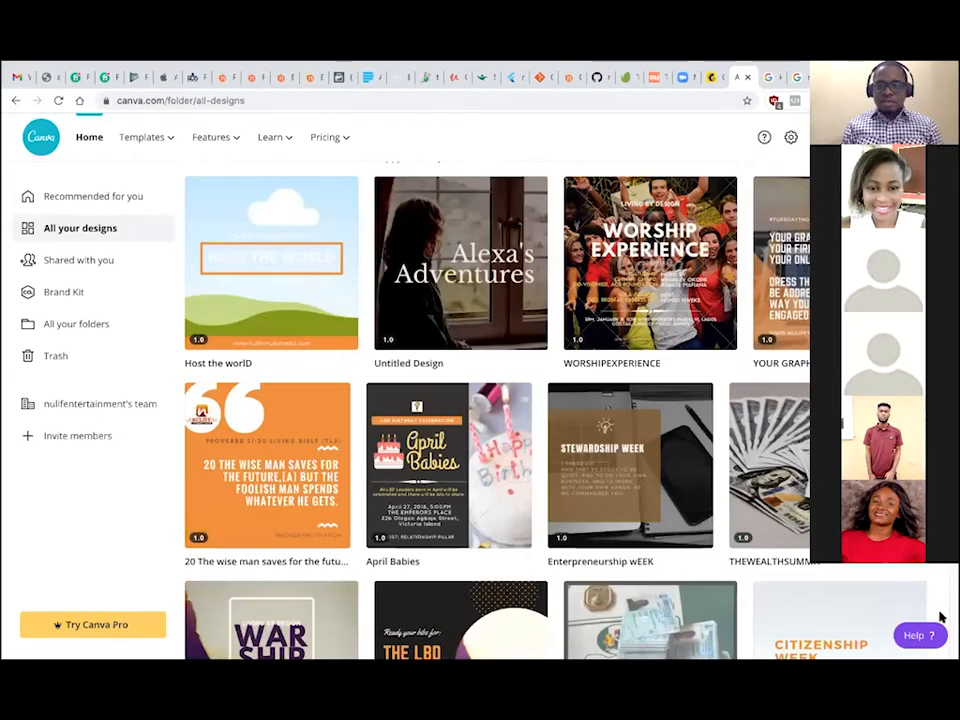
pyautogui.scroll(-2, 940, 618)
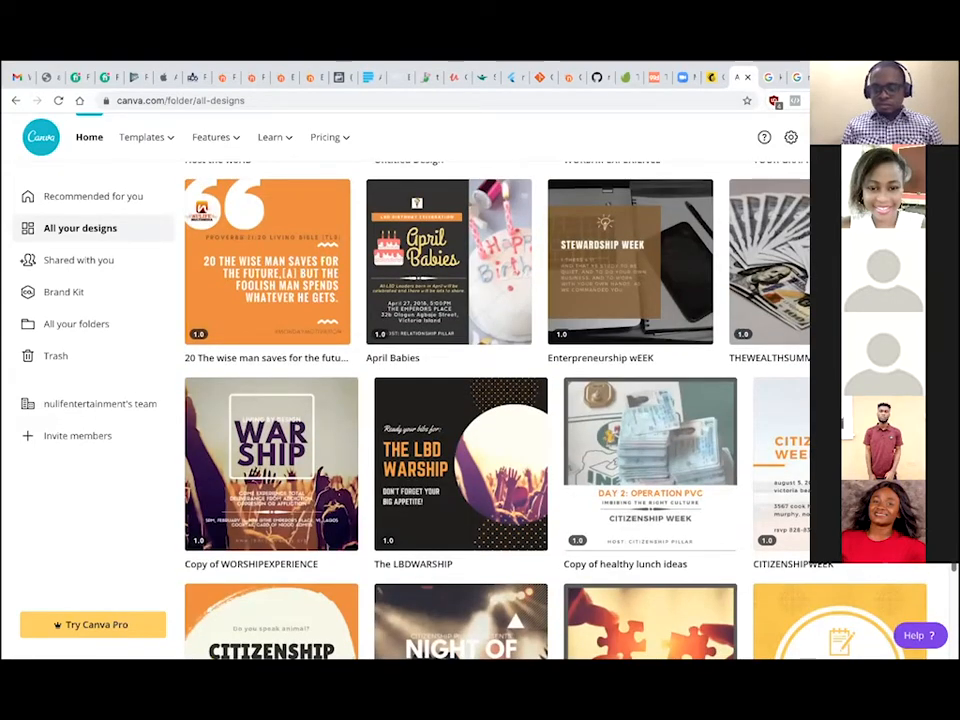
pyautogui.scroll(-3, 480, 400)
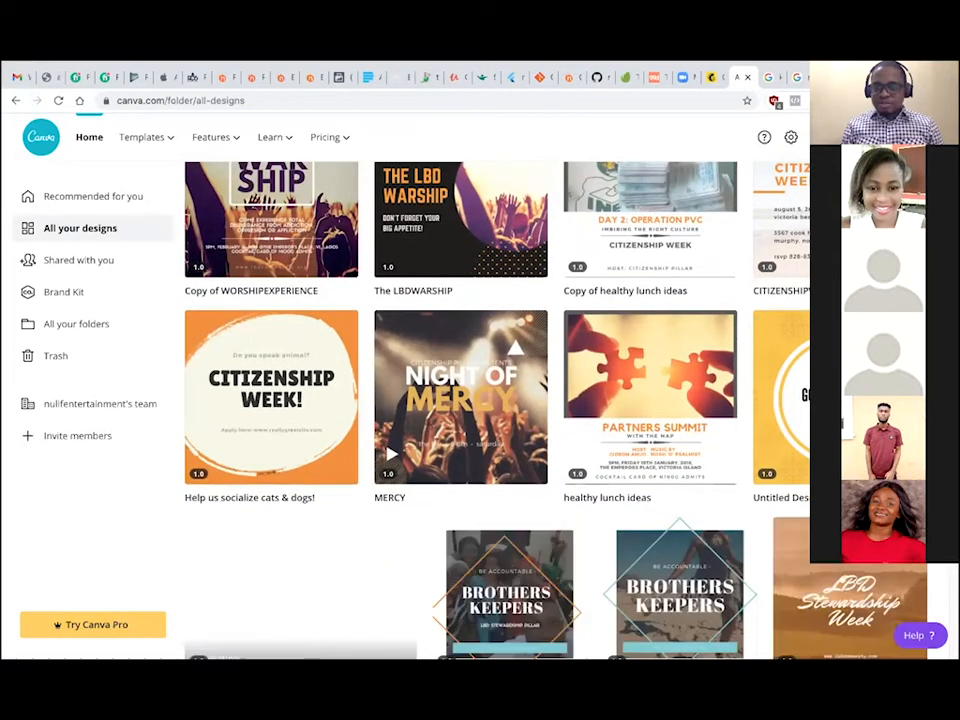
pyautogui.scroll(-5, 480, 400)
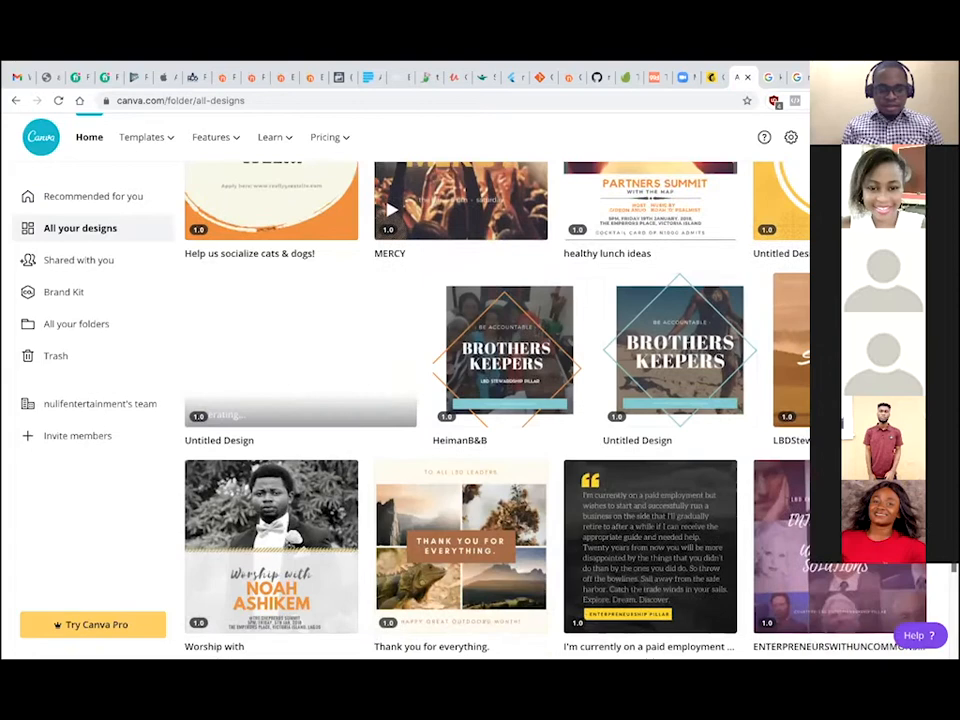
pyautogui.scroll(-1, 480, 400)
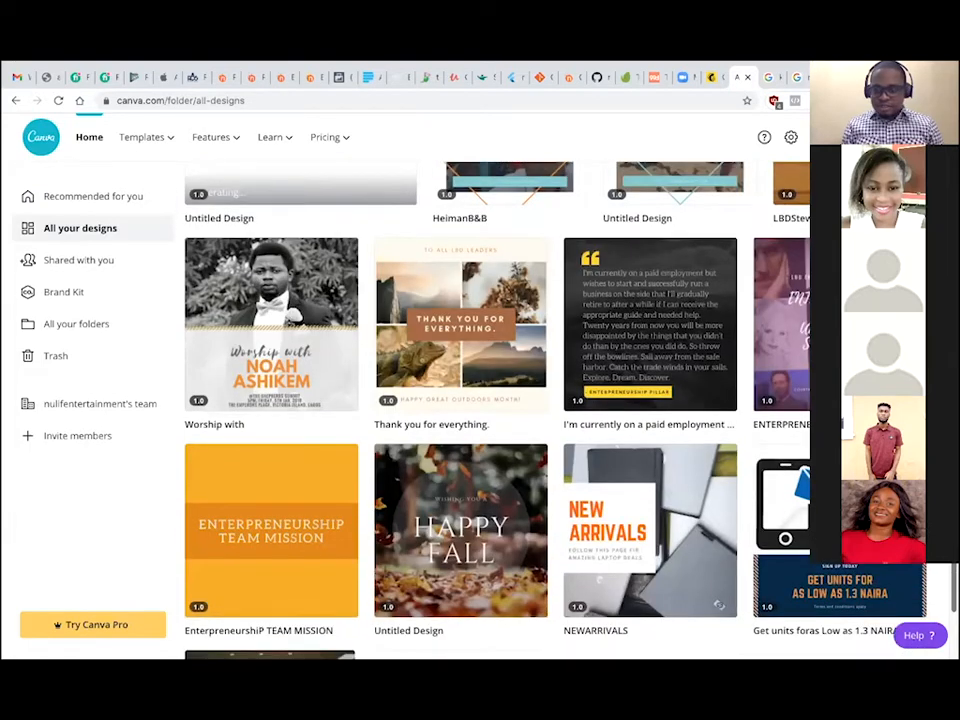
pyautogui.scroll(-4, 950, 583)
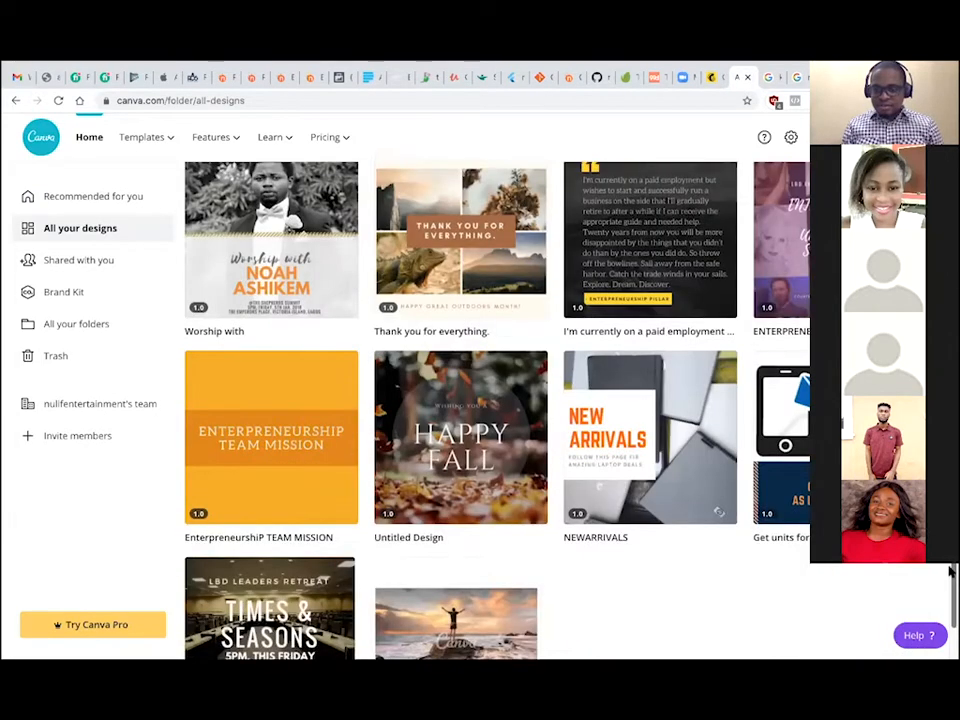
pyautogui.scroll(-1, 950, 583)
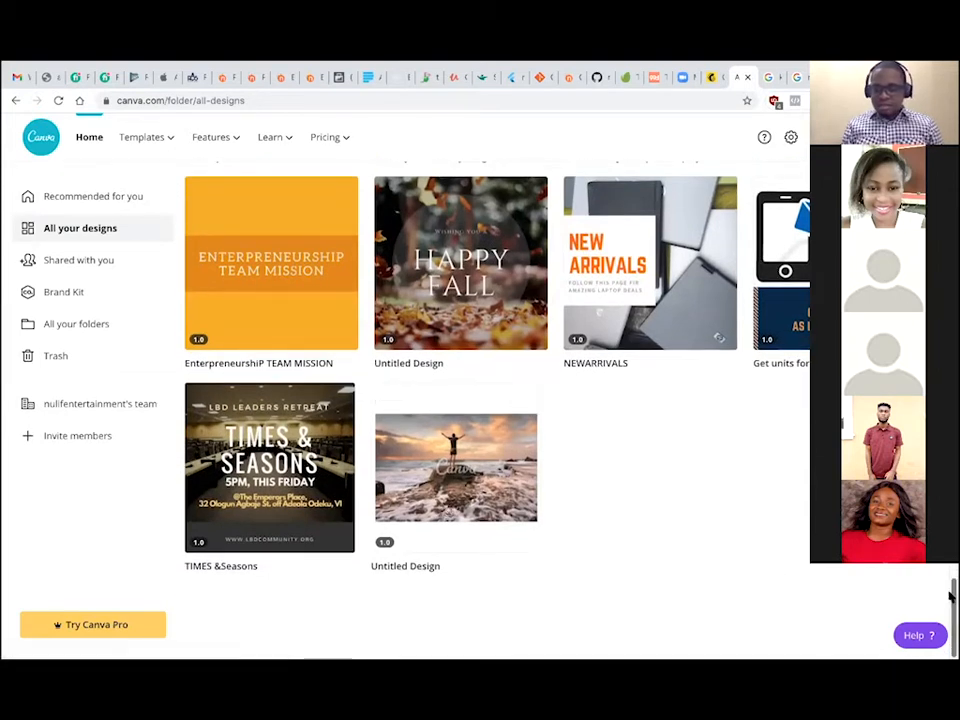
pyautogui.scroll(-3, 951, 585)
pyautogui.scroll(10, 497, 410)
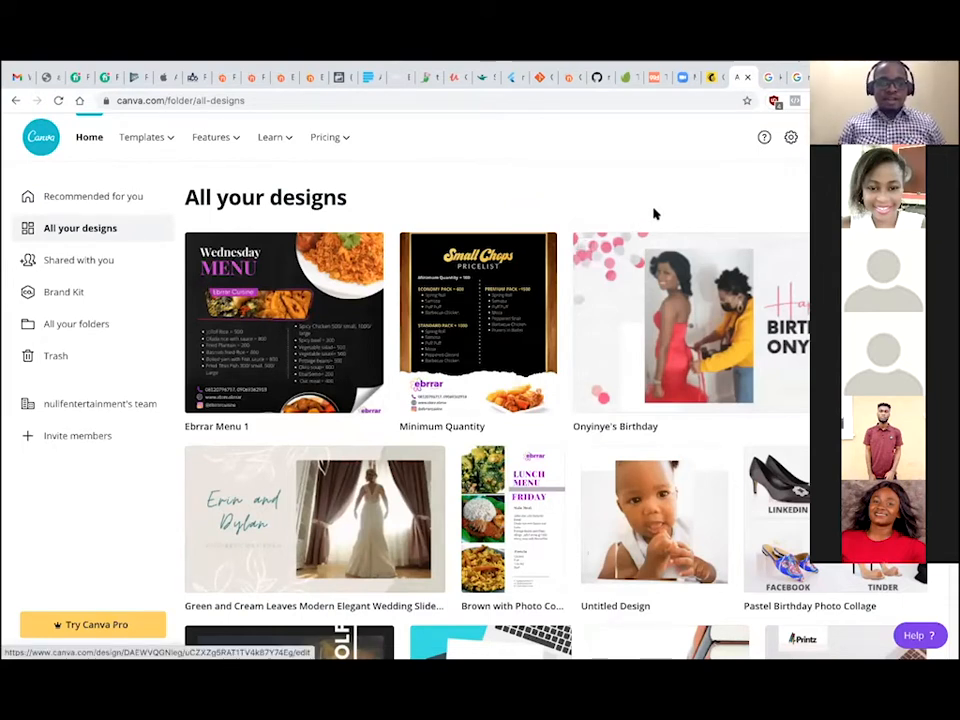
# Review the designs shared with you, the Brand Kit's logos, colors and fonts, and the overview of all your folders.
pyautogui.click(108, 268)
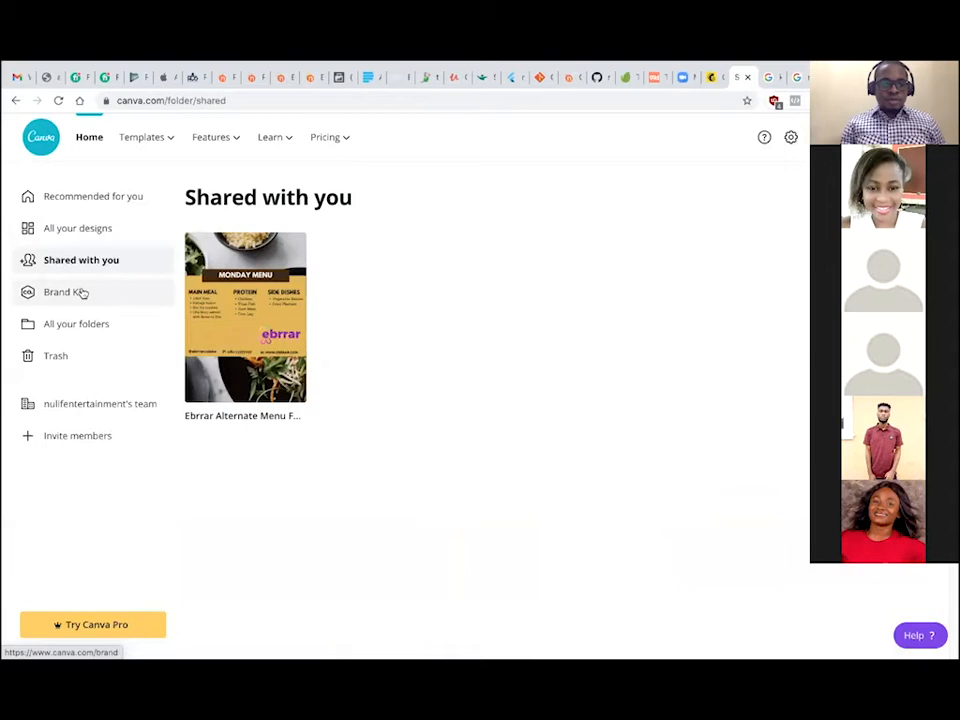
pyautogui.click(84, 292)
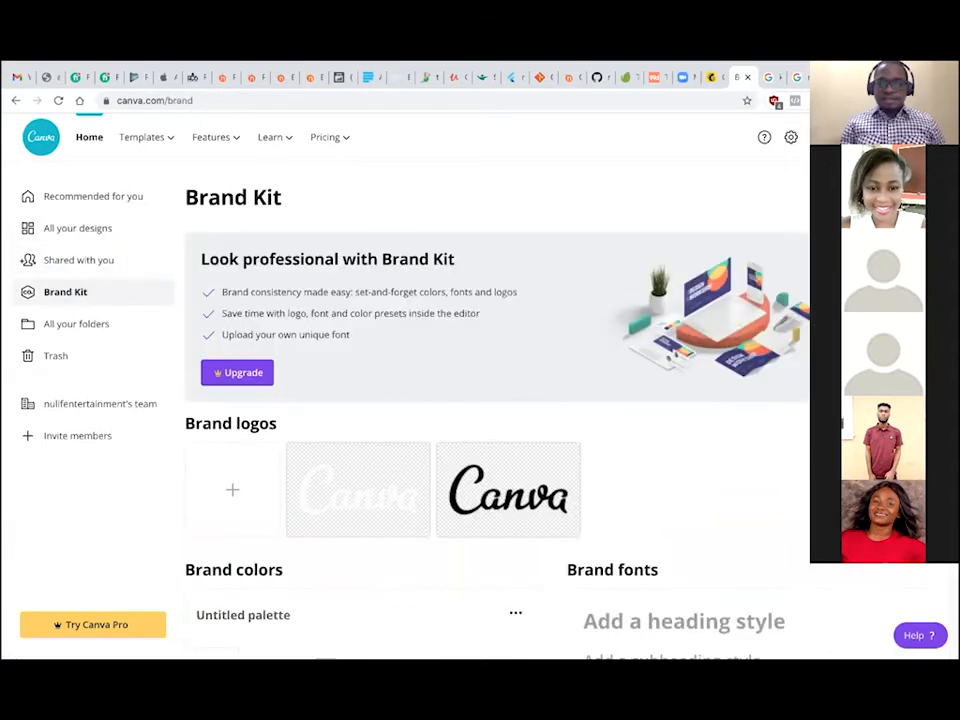
pyautogui.scroll(-2, 497, 400)
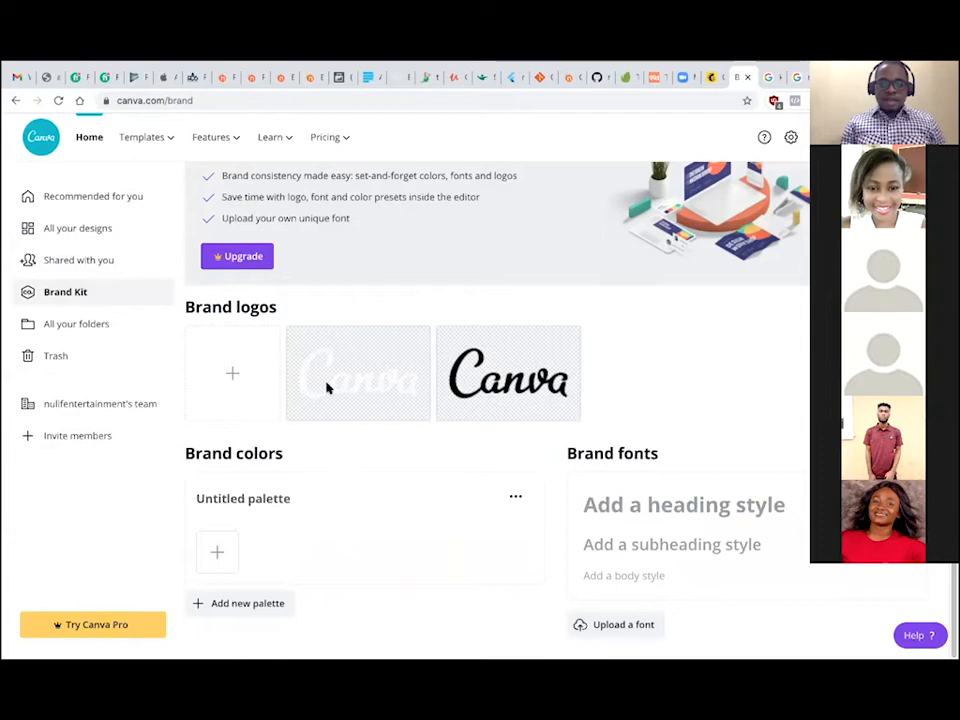
pyautogui.scroll(2, 686, 357)
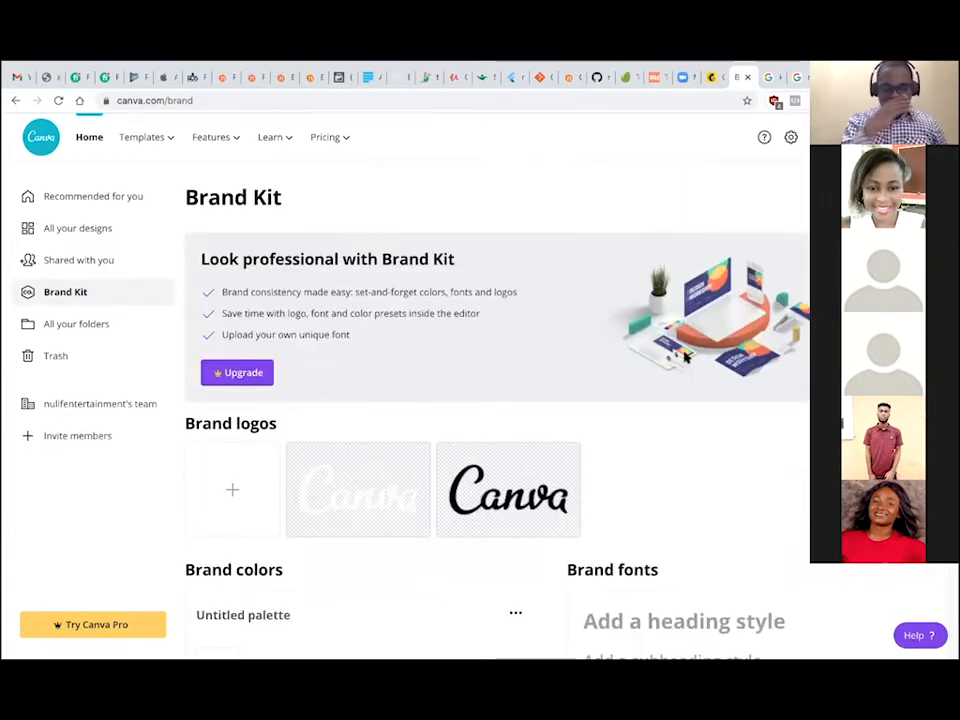
pyautogui.click(81, 335)
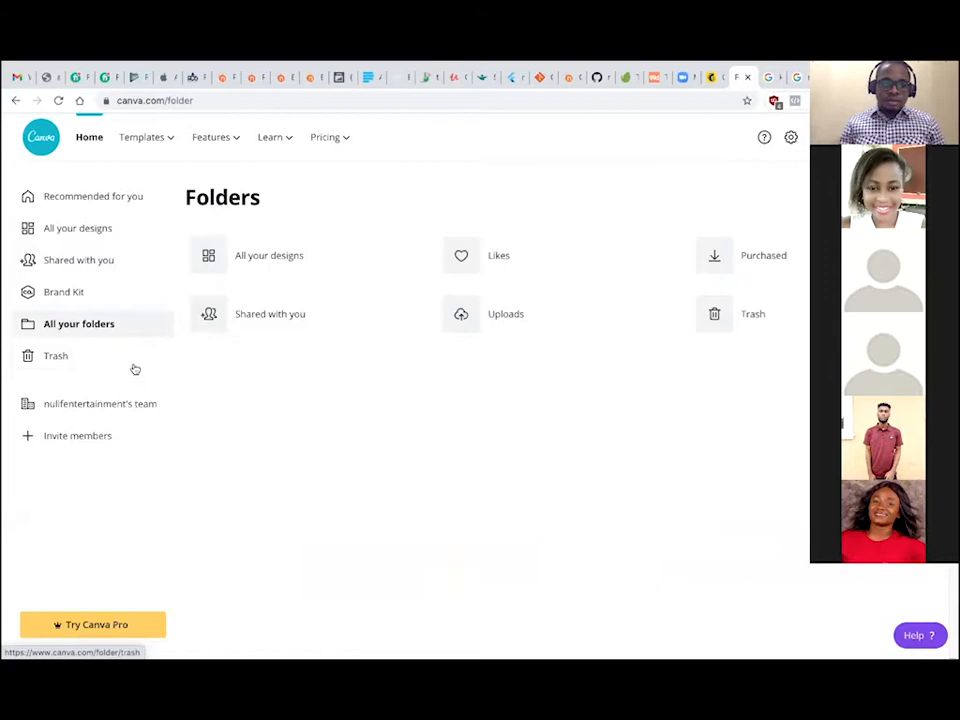
# Return to the Recommended for you page and look over the suggested design types and recent designs.
pyautogui.click(95, 197)
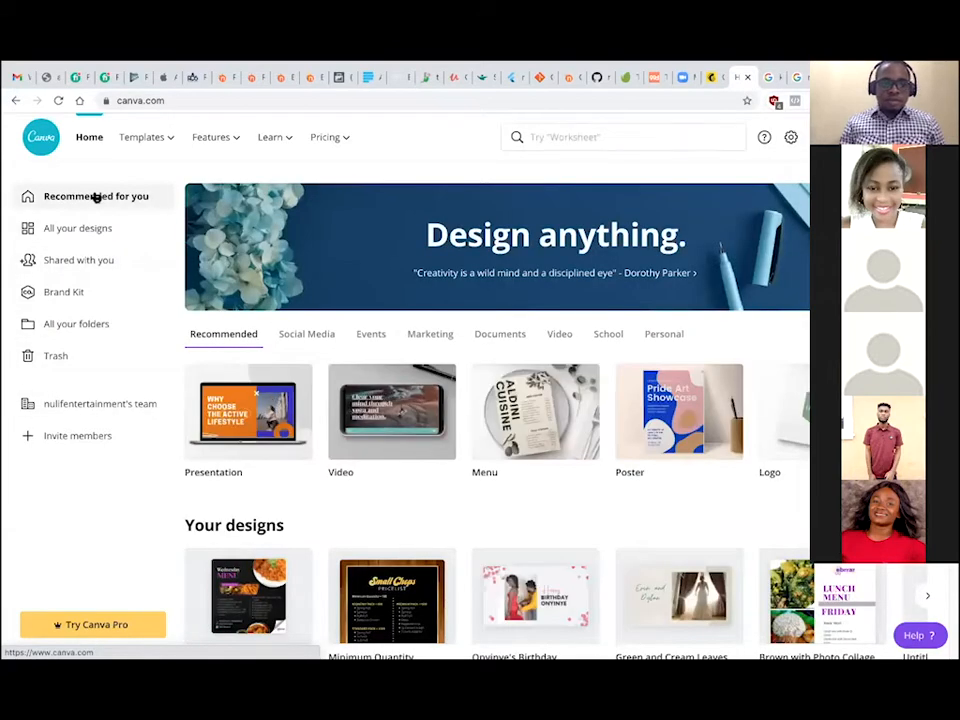
pyautogui.scroll(-1, 497, 420)
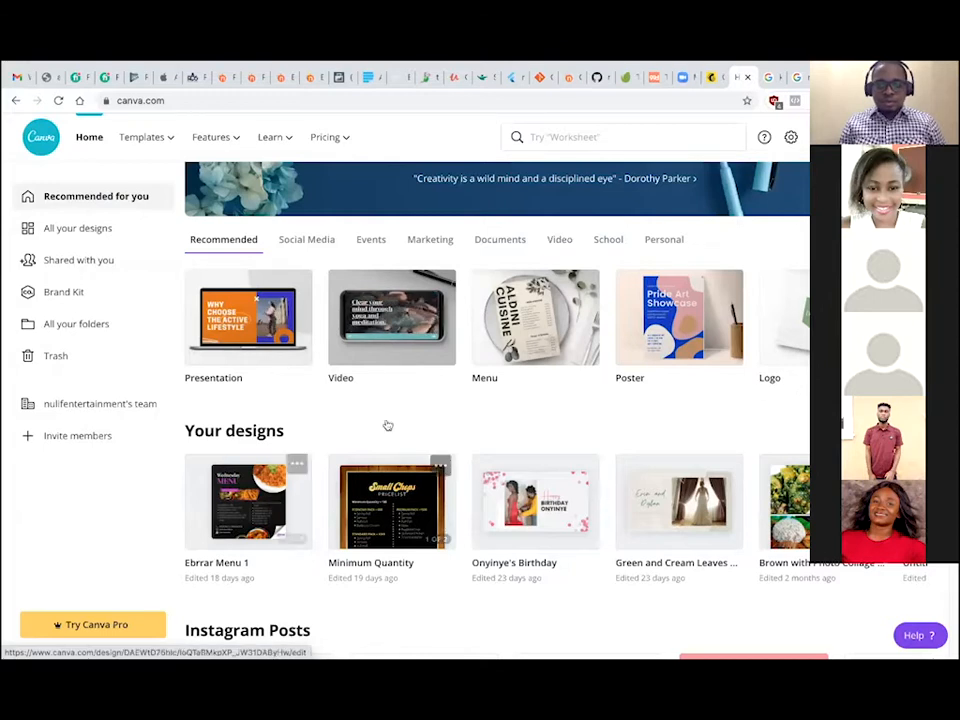
pyautogui.scroll(1, 183, 166)
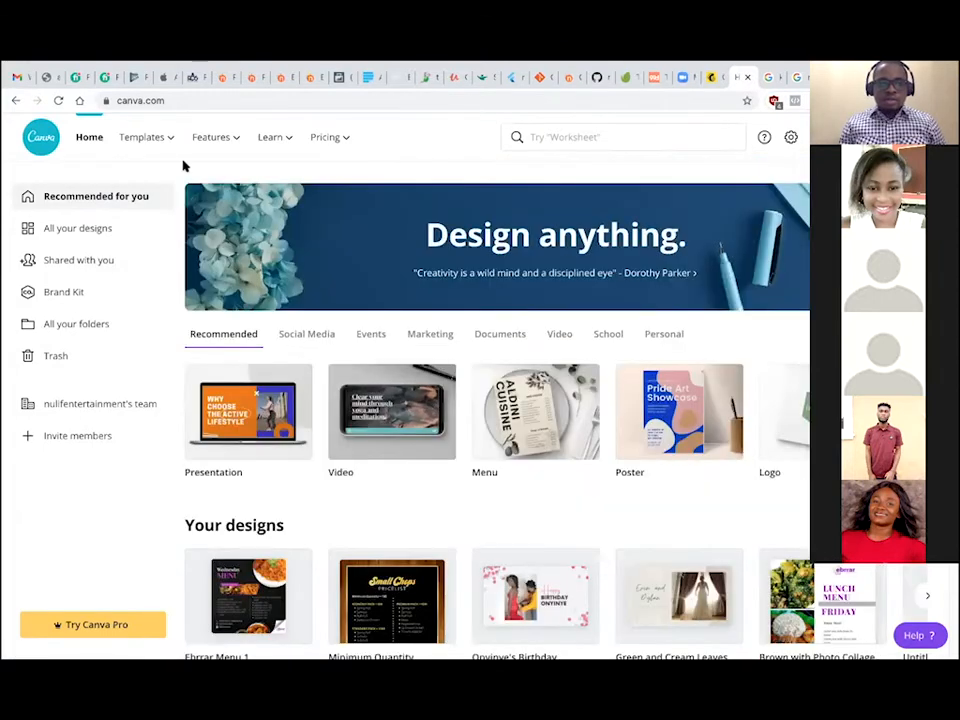
# Open the template gallery and examine its categories from Instagram Posts and Logos through to YouTube Thumbnails and A4 Documents.
pyautogui.moveTo(152, 146)
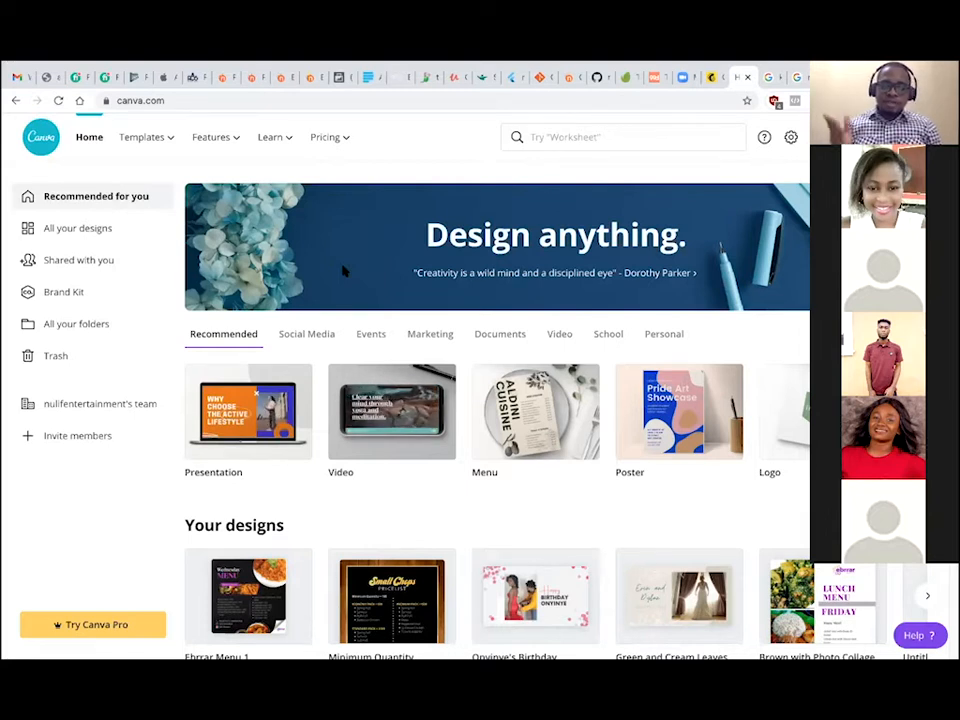
pyautogui.click(171, 147)
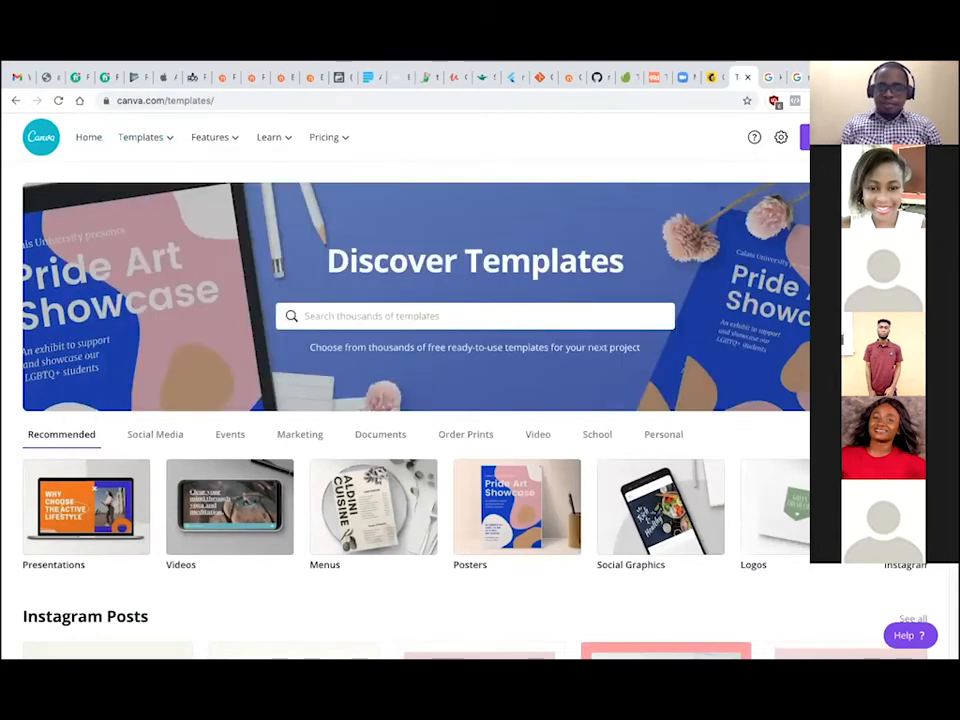
pyautogui.scroll(-5, 792, 463)
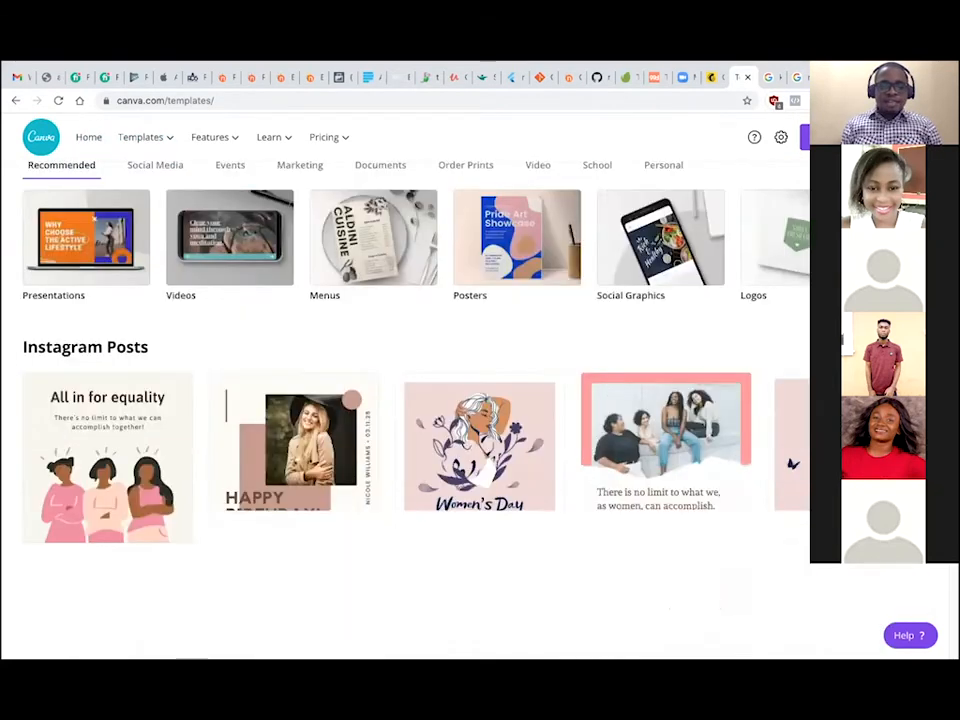
pyautogui.scroll(4, 792, 463)
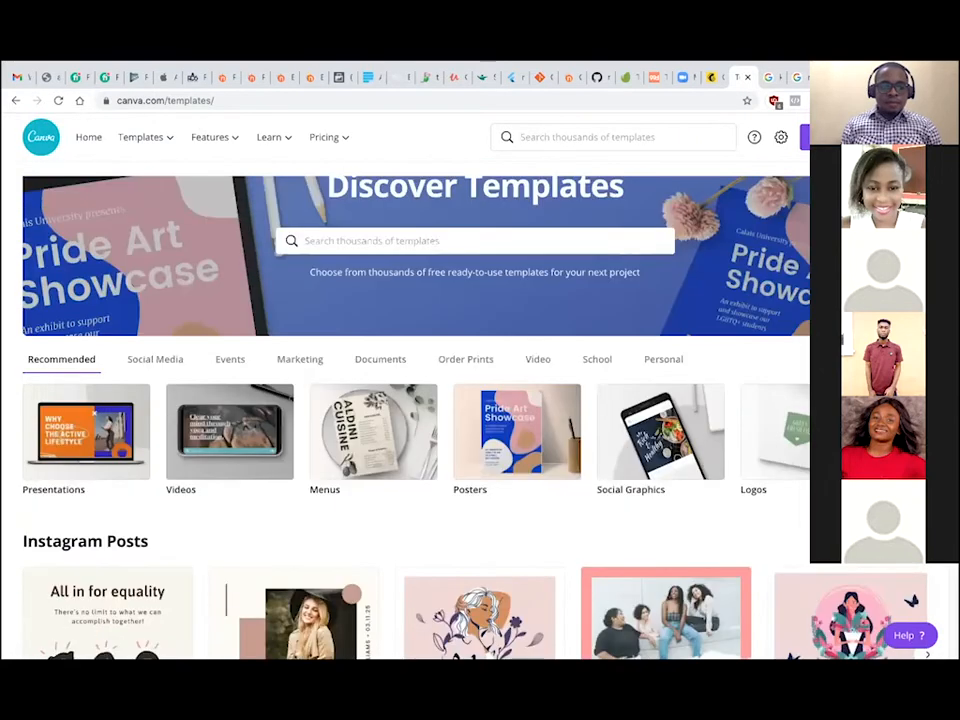
pyautogui.scroll(1, 480, 410)
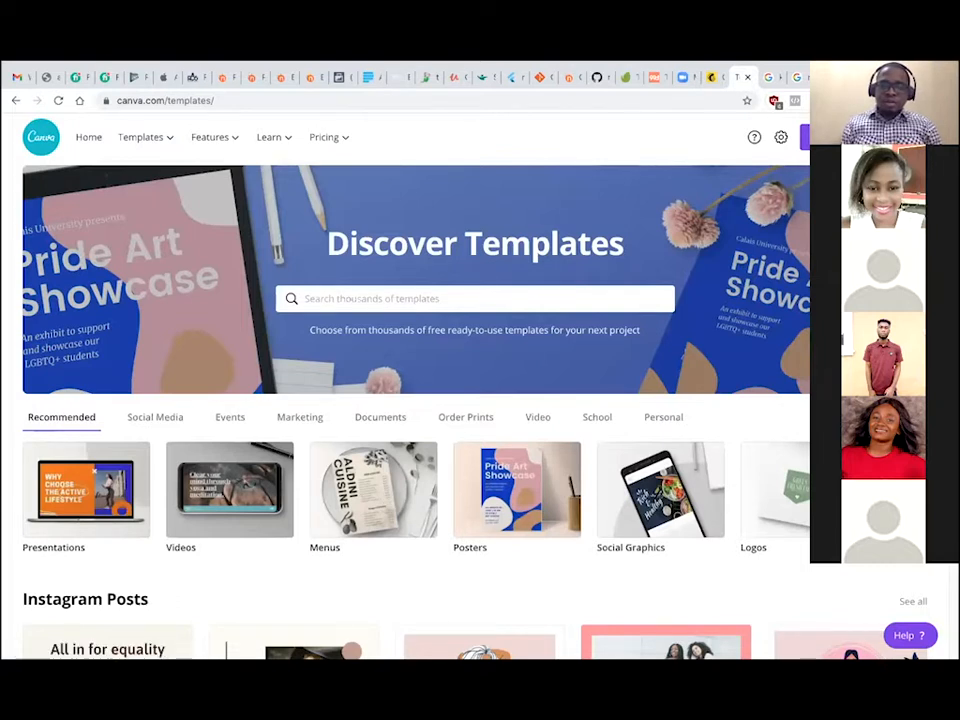
pyautogui.scroll(-4, 415, 400)
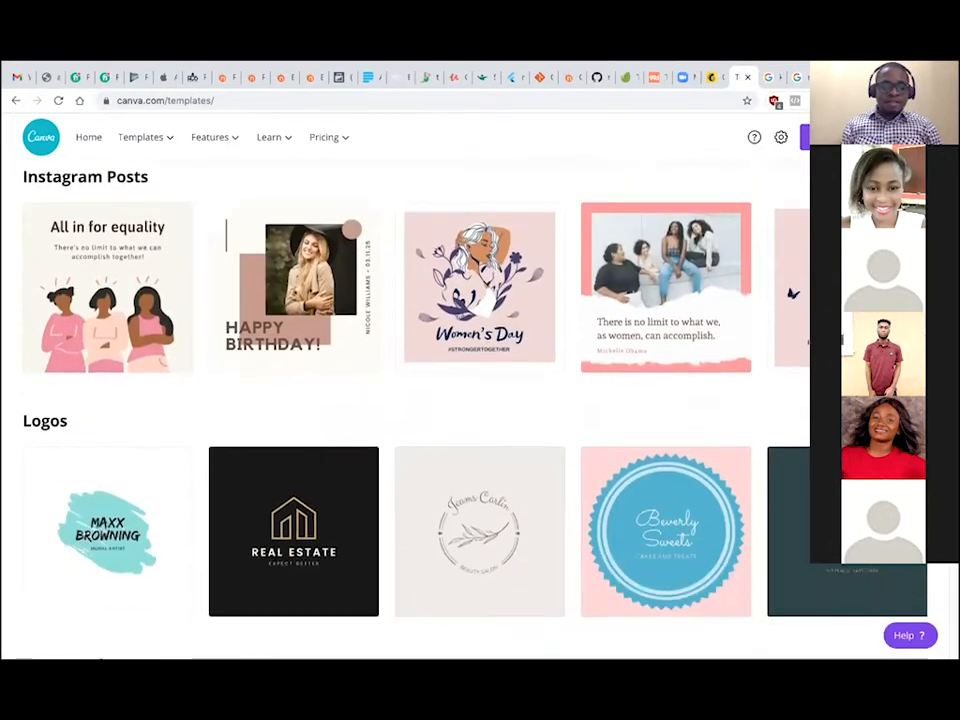
pyautogui.scroll(-4, 415, 400)
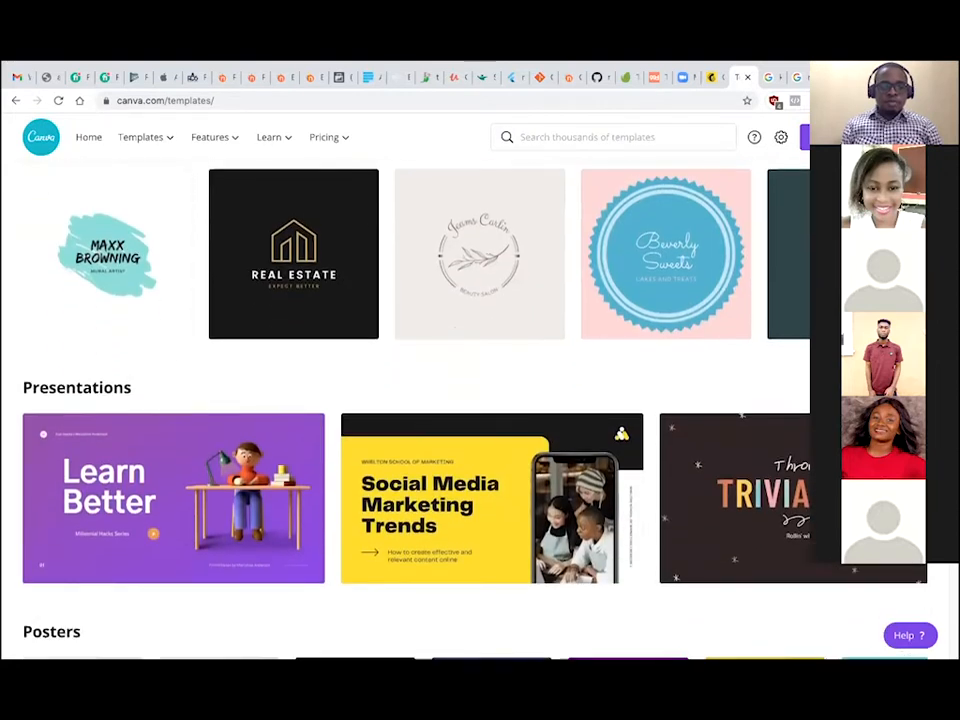
pyautogui.scroll(-2, 210, 380)
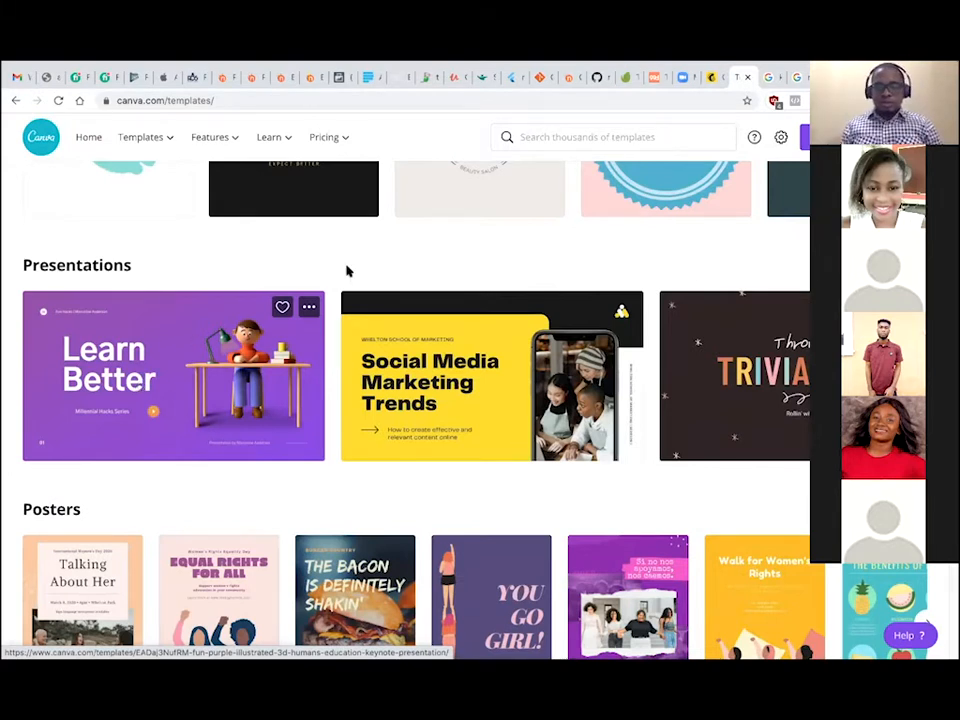
pyautogui.scroll(-3, 99, 300)
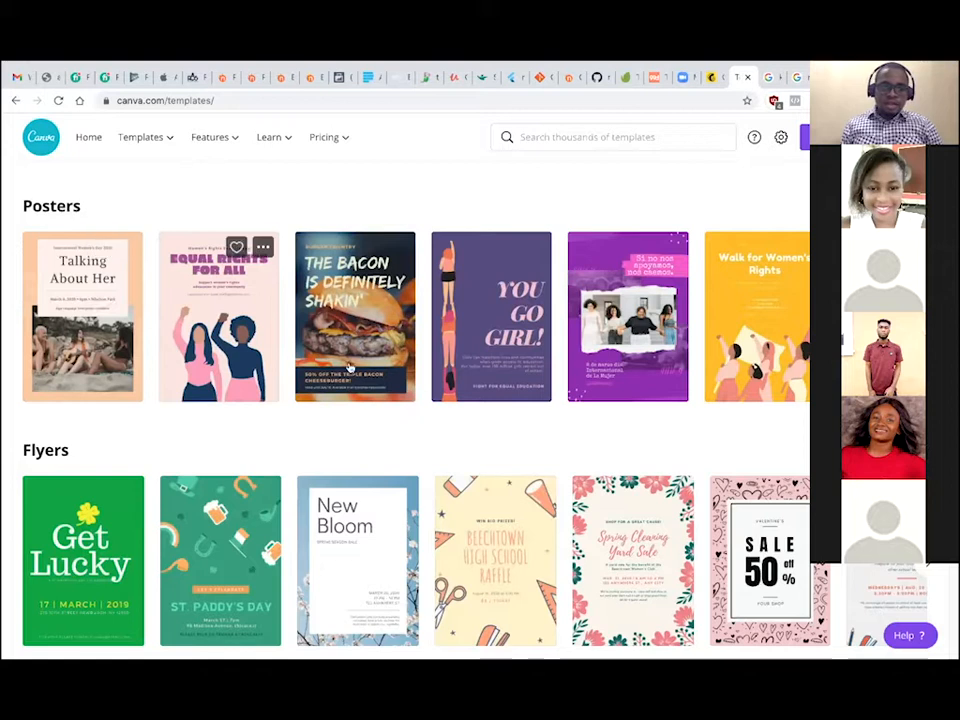
pyautogui.scroll(-1, 200, 360)
pyautogui.scroll(-3, 222, 422)
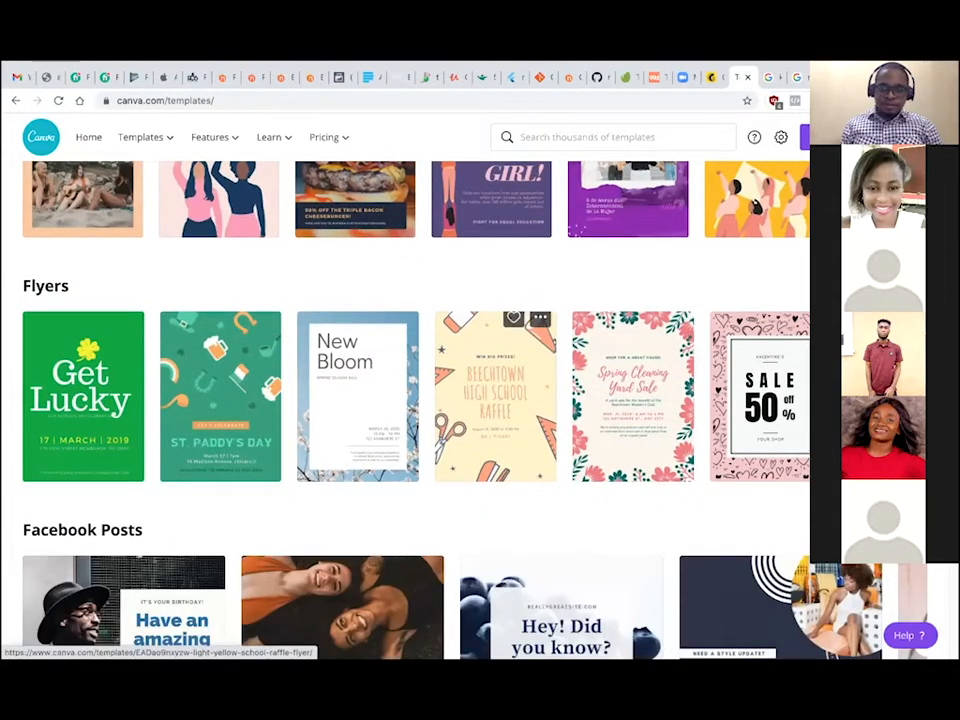
pyautogui.scroll(-3, 495, 400)
pyautogui.scroll(-2, 501, 411)
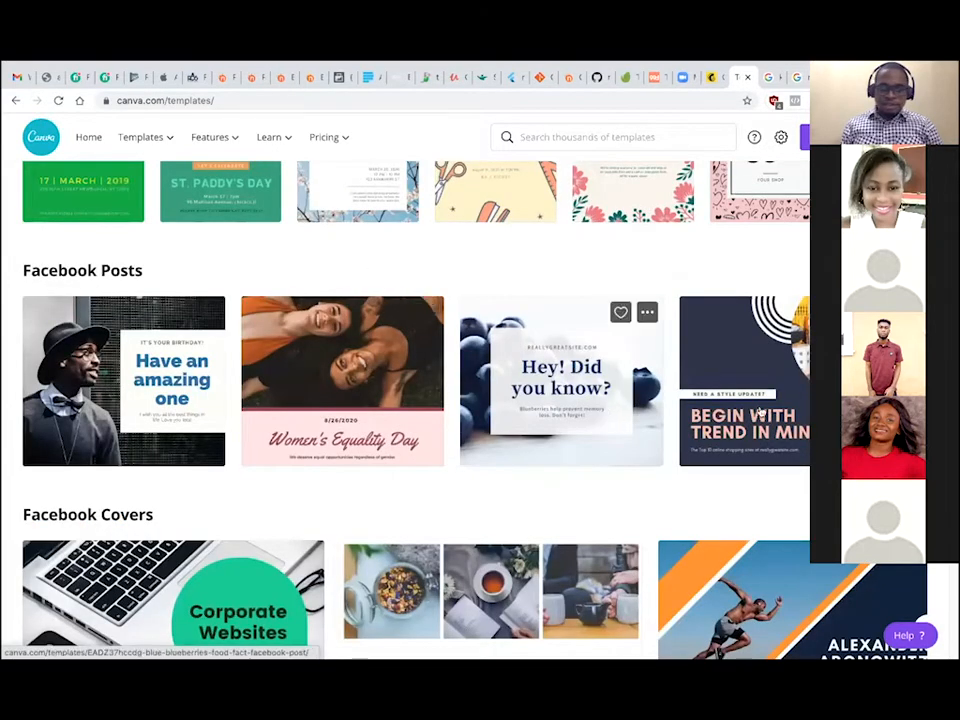
pyautogui.scroll(-3, 470, 386)
pyautogui.scroll(-4, 388, 369)
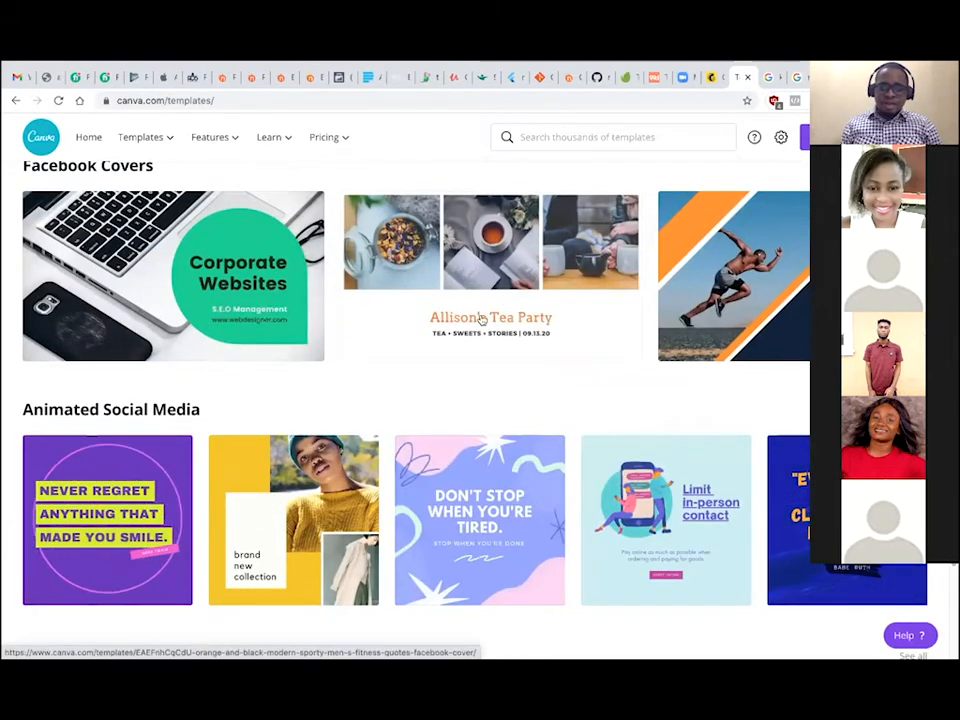
pyautogui.scroll(-3, 142, 383)
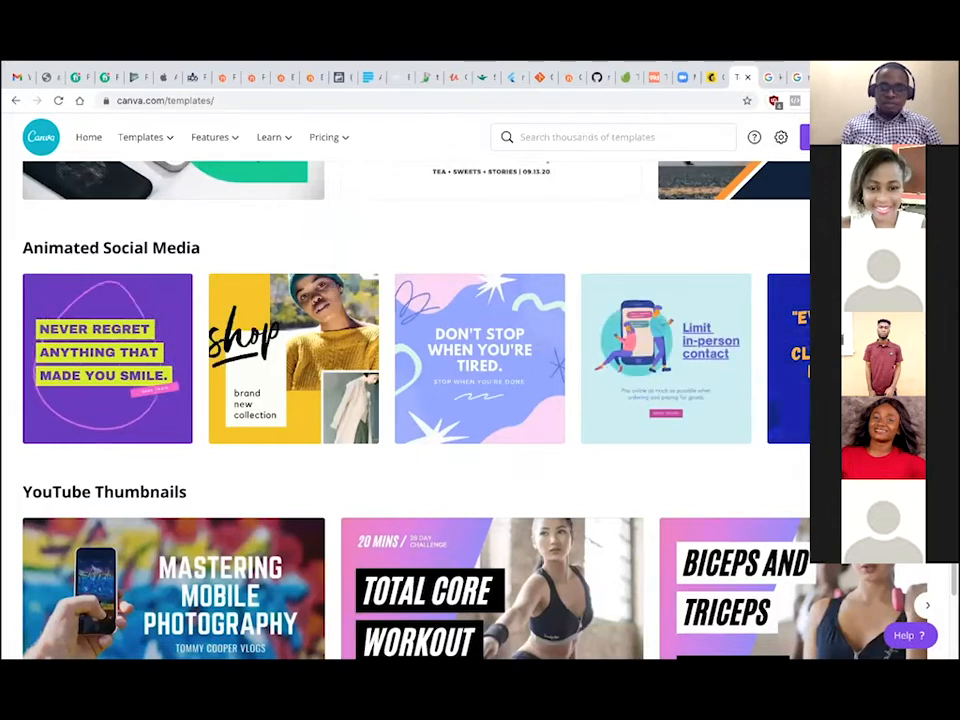
pyautogui.scroll(-4, 415, 400)
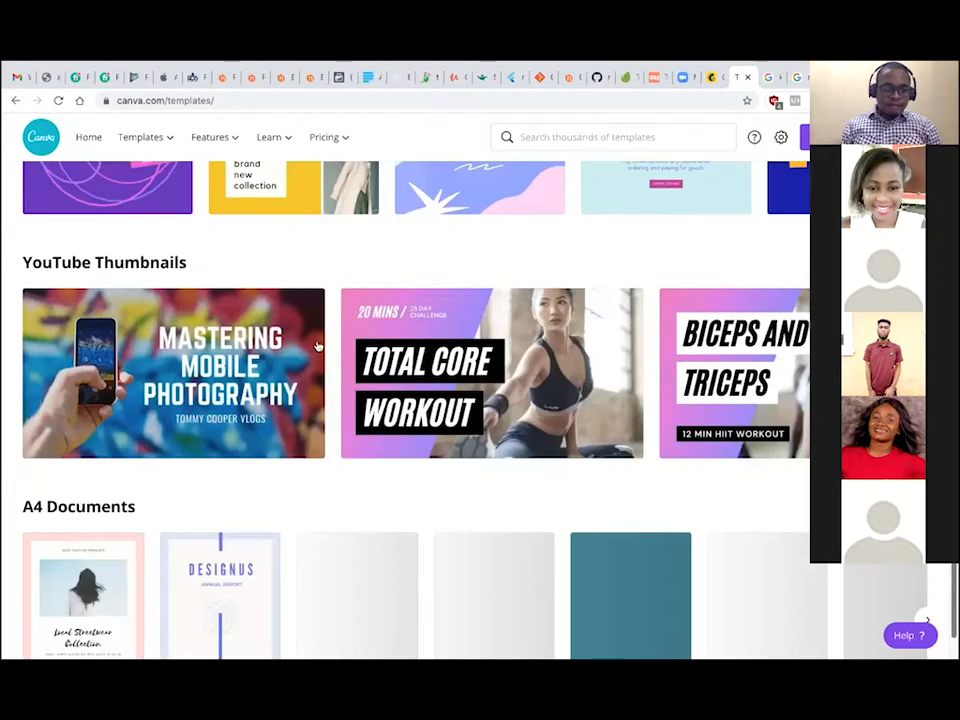
pyautogui.scroll(-1, 318, 345)
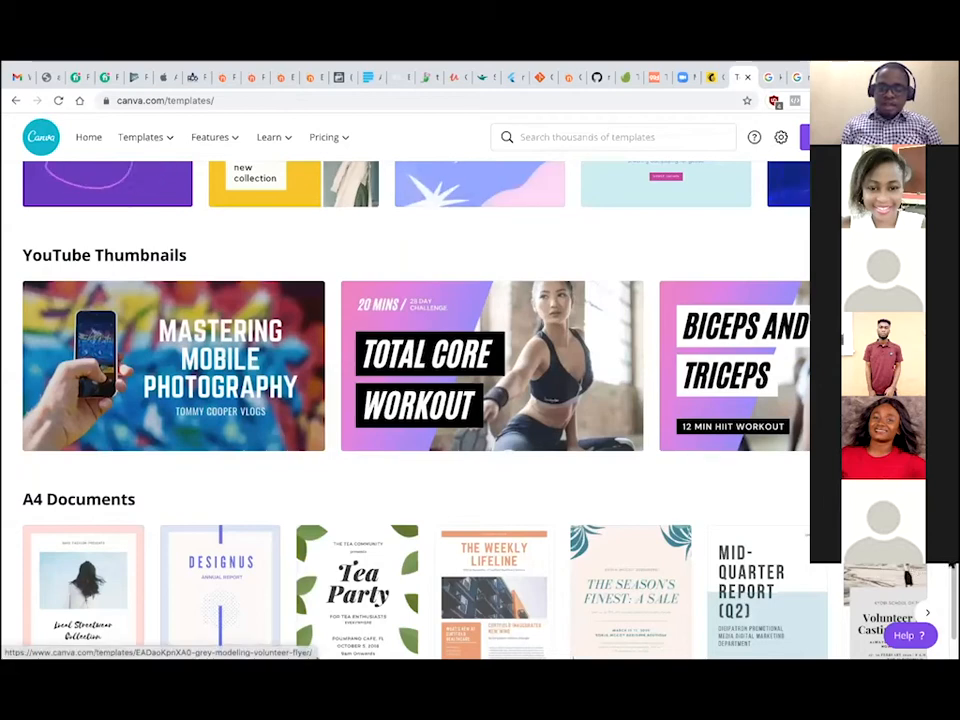
# Look back over the template gallery's rows and review the template types in the Social Media category.
pyautogui.scroll(-2, 949, 585)
pyautogui.moveTo(950, 593); pyautogui.dragTo(950, 440)
pyautogui.scroll(4, 480, 410)
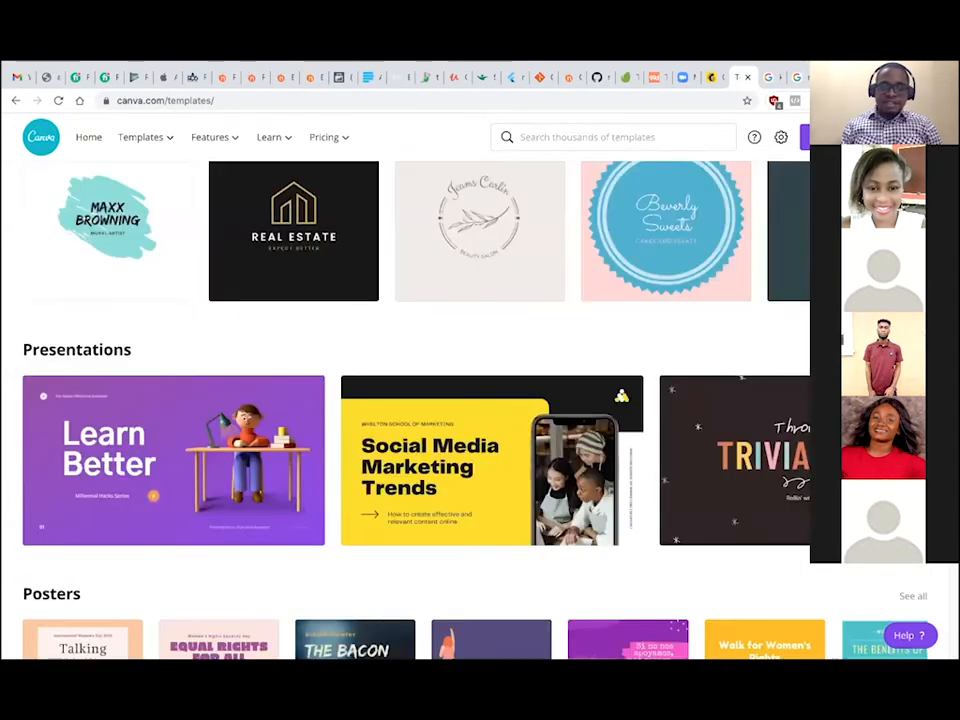
pyautogui.scroll(4, 405, 400)
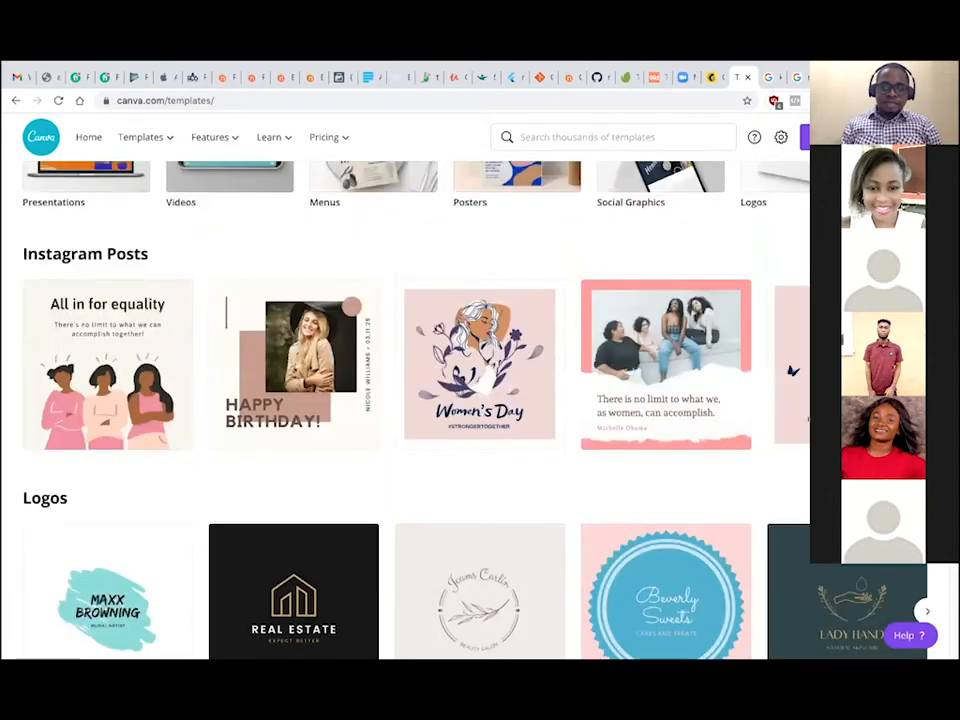
pyautogui.scroll(3, 405, 400)
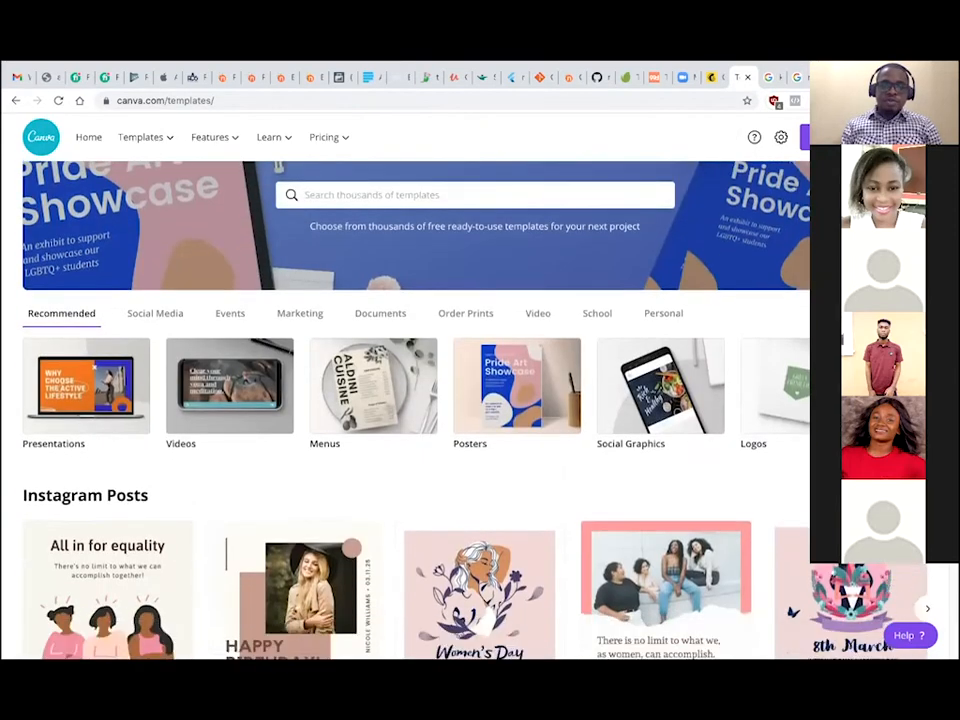
pyautogui.scroll(-1, 403, 283)
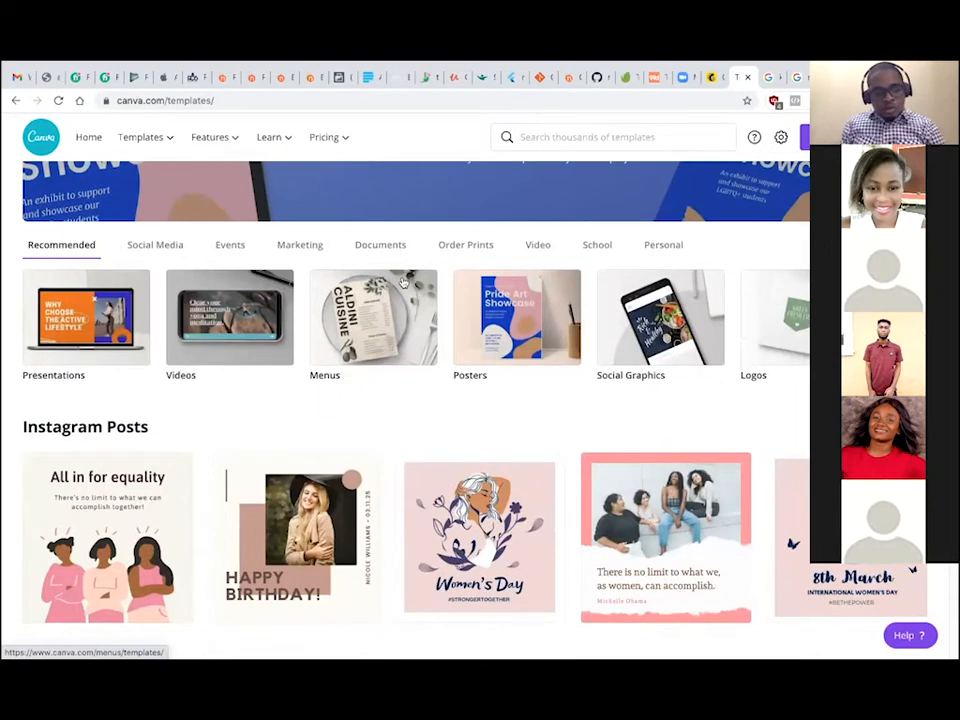
pyautogui.click(148, 245)
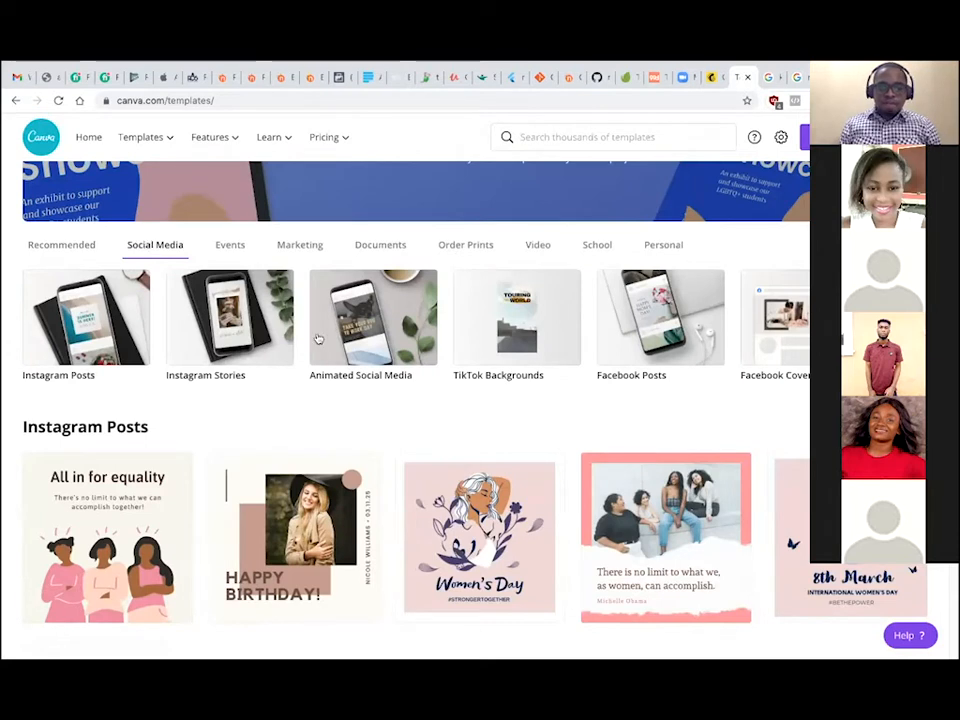
pyautogui.hscroll(5, 373, 297)
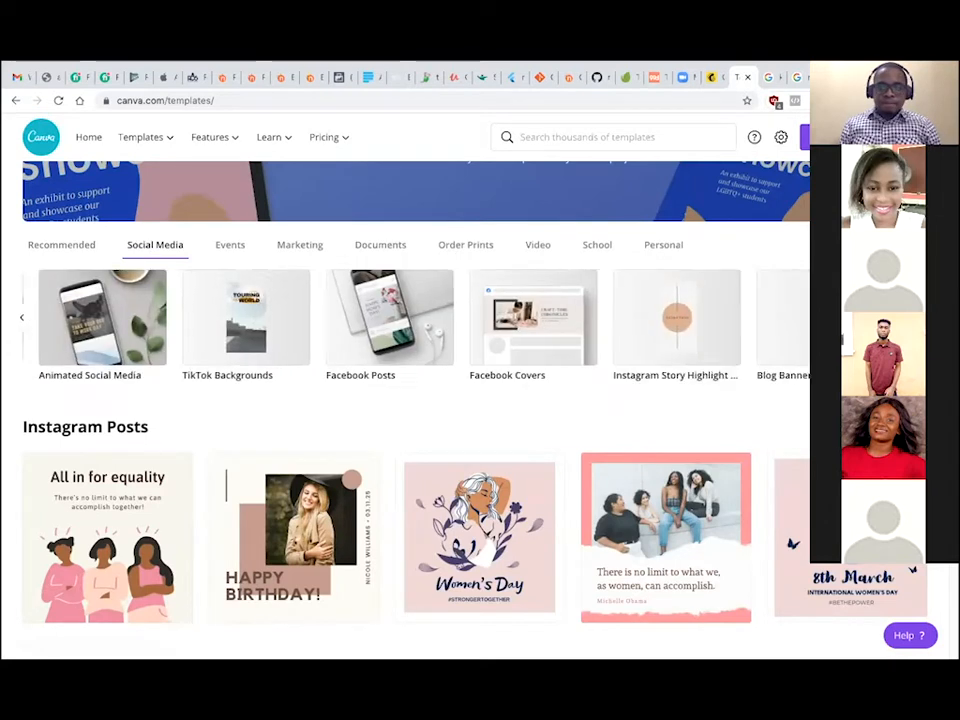
pyautogui.click(23, 319)
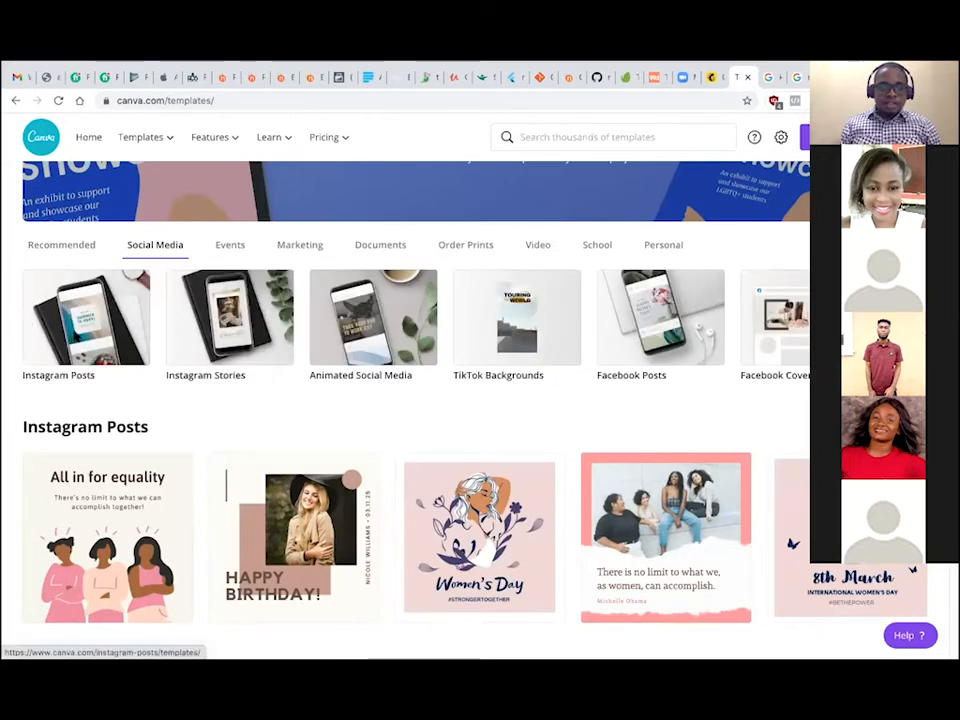
# Open the Instagram Posts templates and look through the ready-made designs.
pyautogui.click(73, 334)
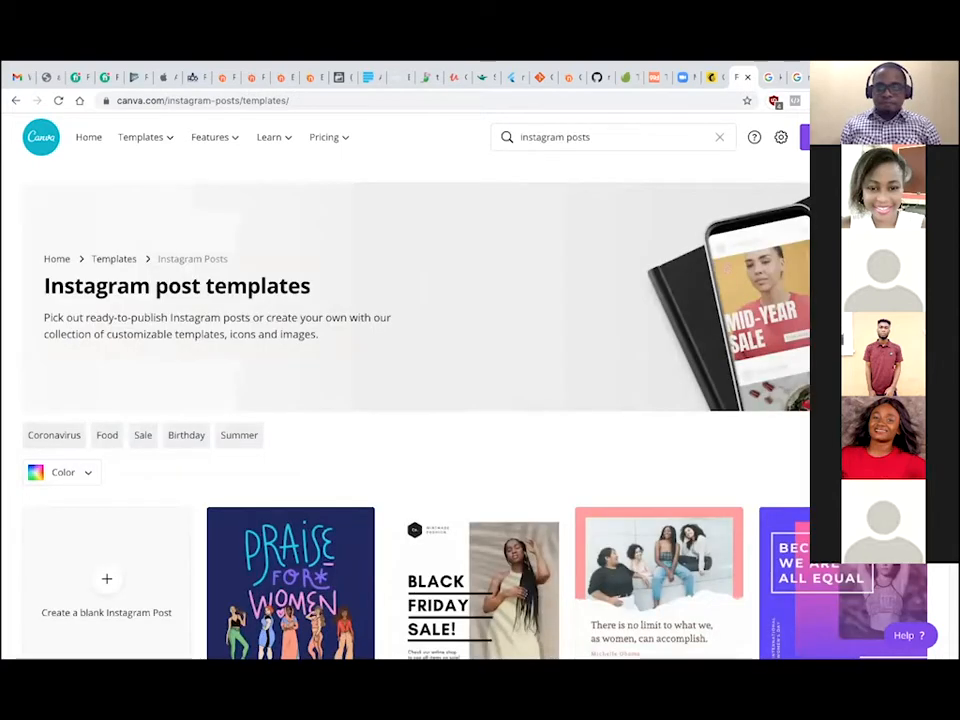
pyautogui.scroll(-5, 415, 400)
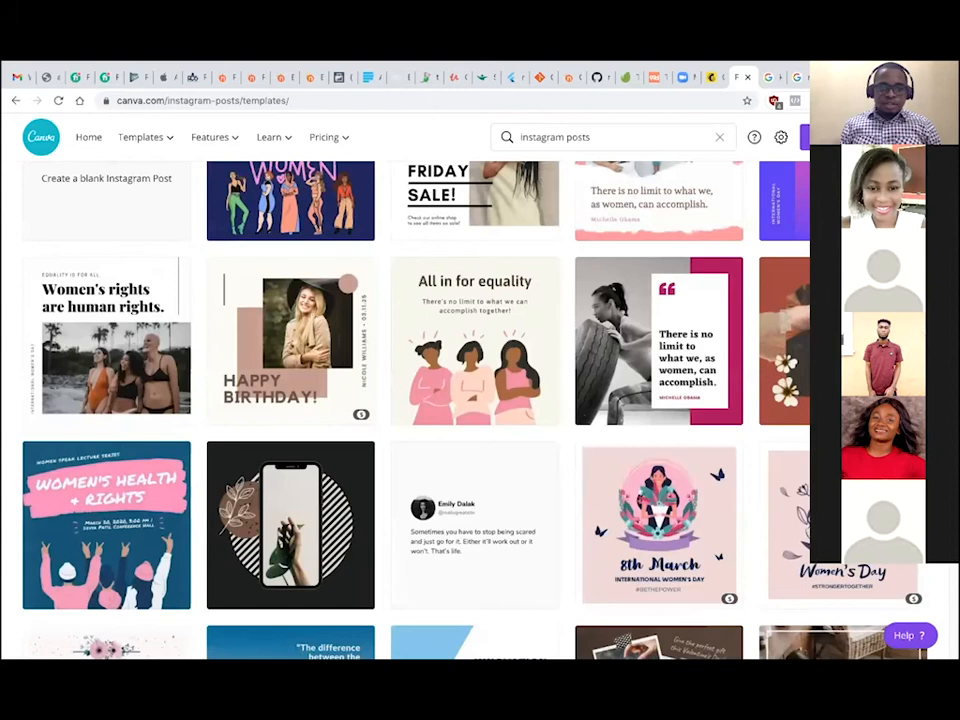
pyautogui.scroll(2, 103, 361)
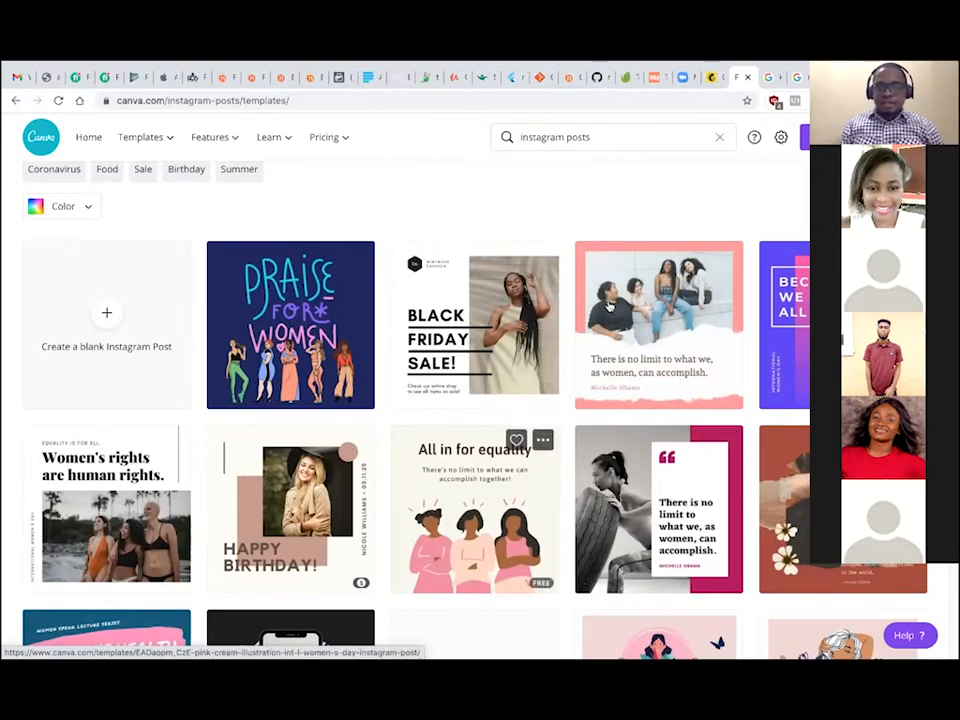
pyautogui.scroll(-3, 415, 400)
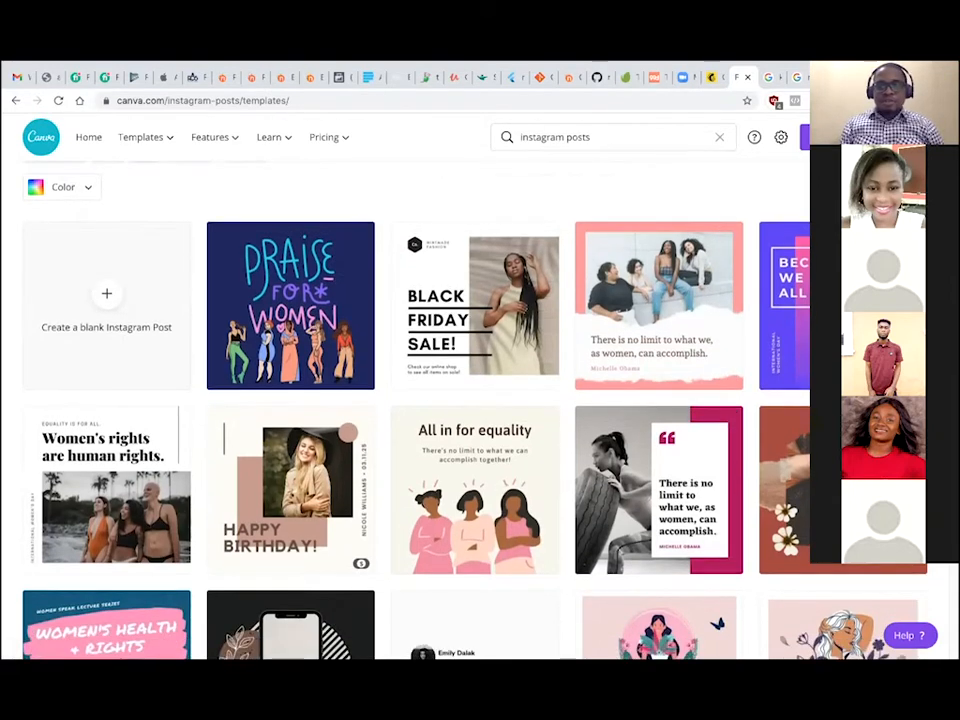
pyautogui.scroll(-2, 415, 400)
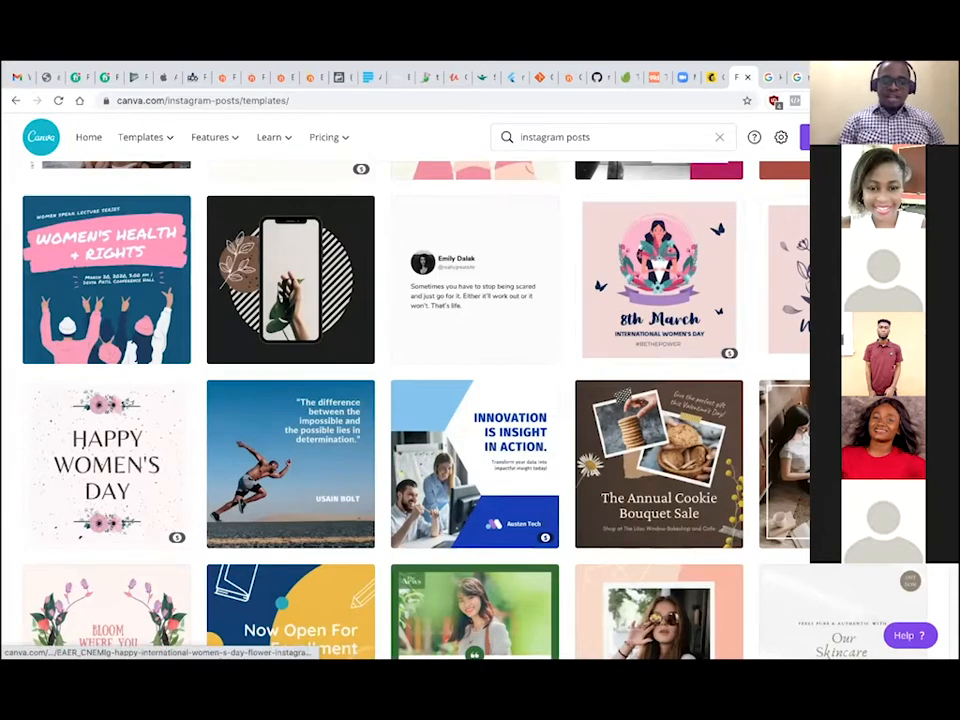
pyautogui.scroll(-2, 686, 369)
pyautogui.scroll(-2, 415, 410)
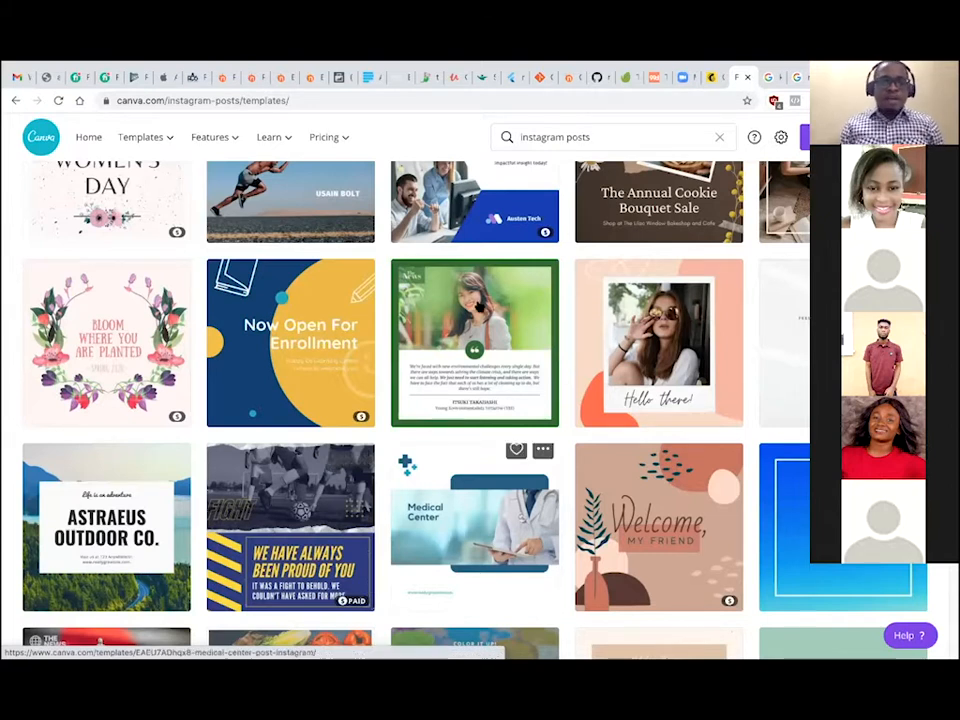
pyautogui.scroll(2, 484, 298)
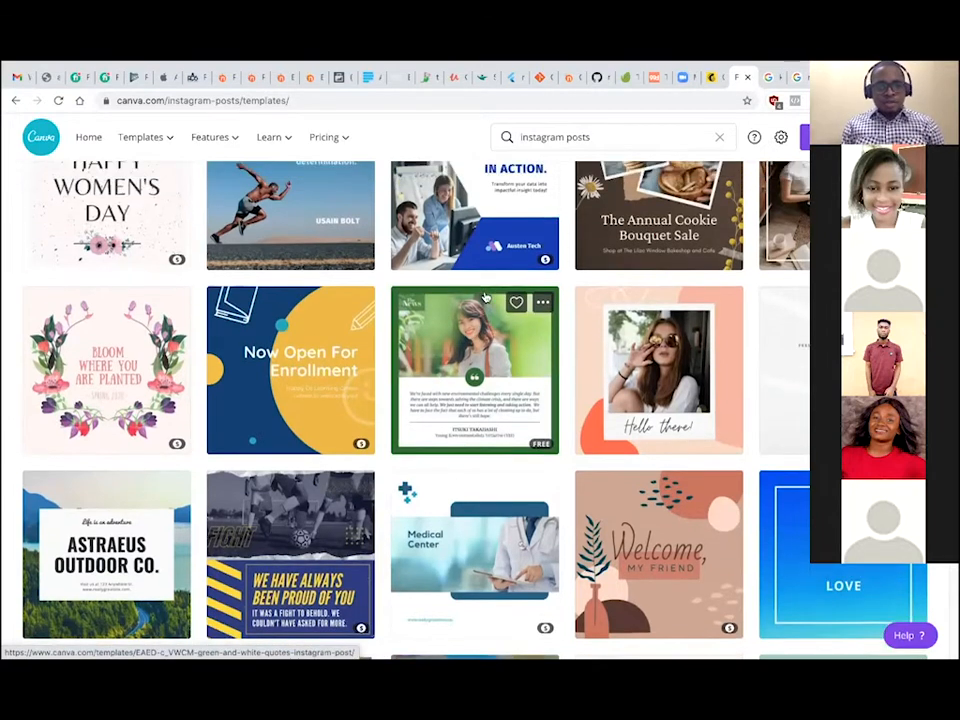
# Compare the layouts, images and text of the Instagram post templates, then return to the start of the Instagram post templates page.
pyautogui.scroll(2, 486, 296)
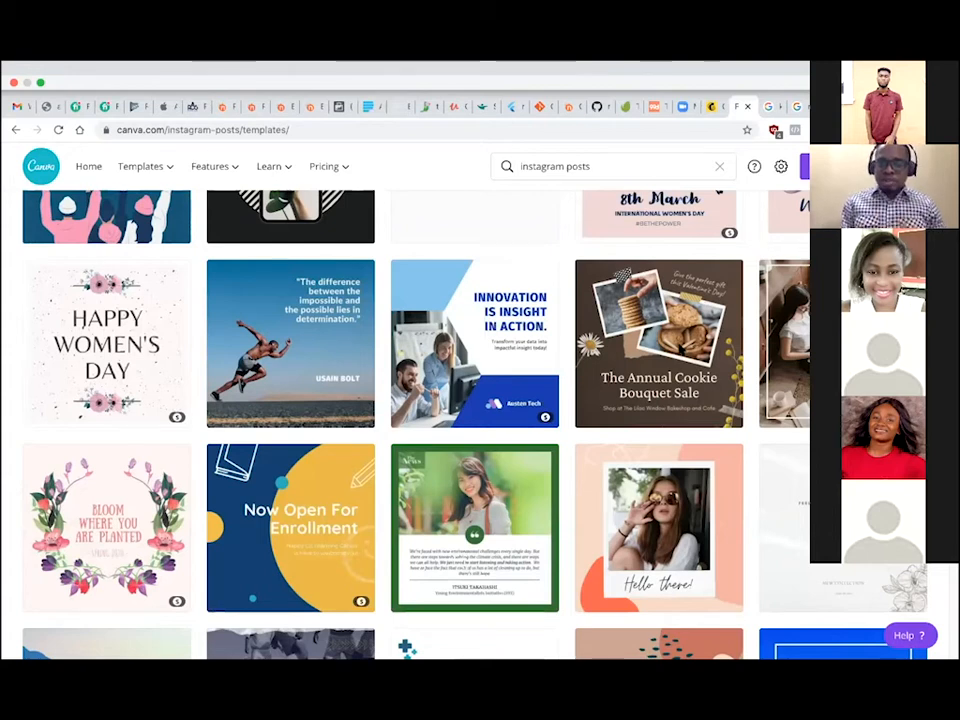
pyautogui.scroll(3, 441, 358)
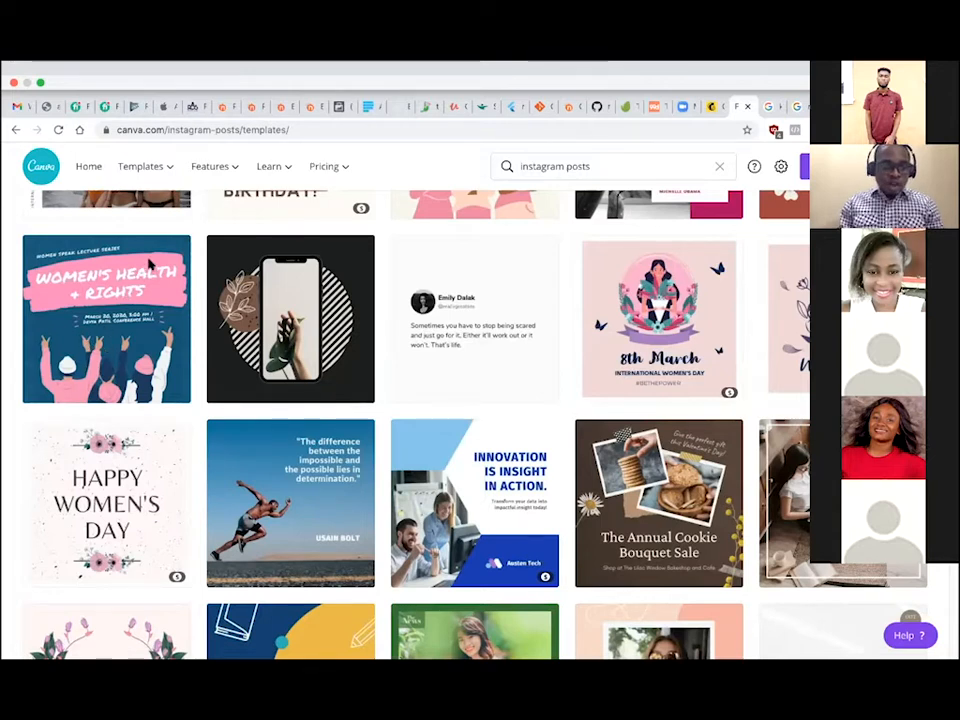
pyautogui.scroll(3, 648, 330)
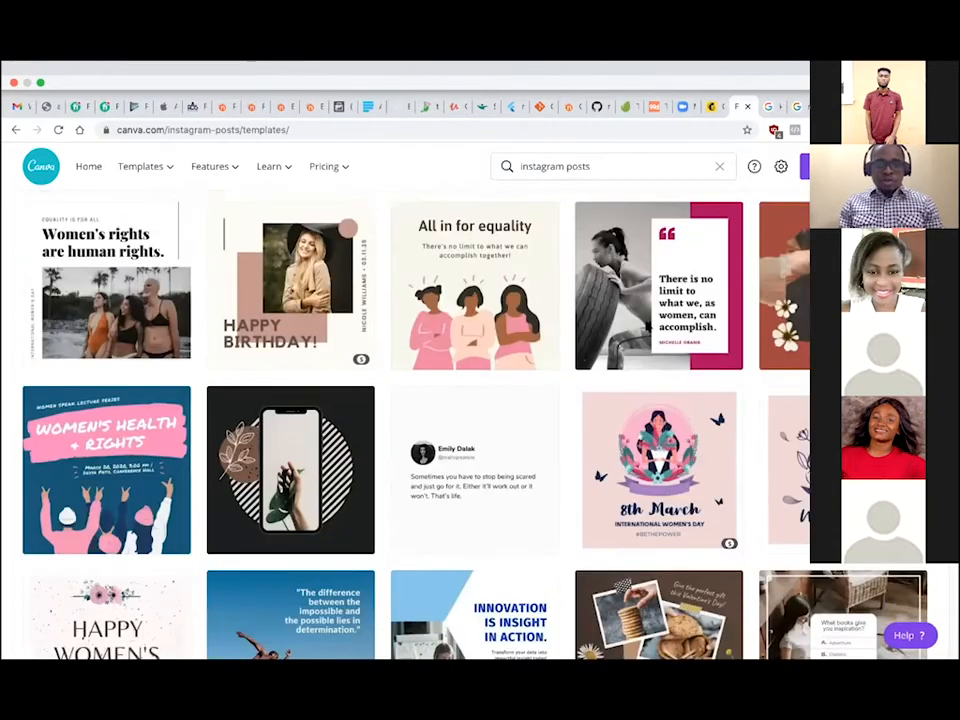
pyautogui.scroll(1, 648, 330)
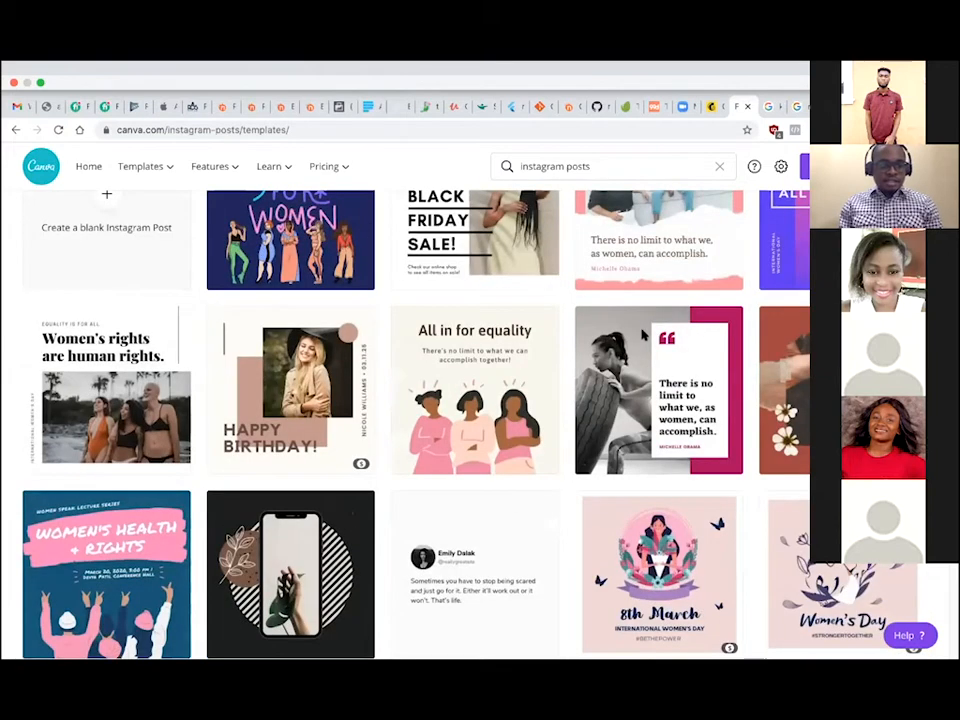
pyautogui.scroll(2, 630, 340)
pyautogui.scroll(-5, 618, 350)
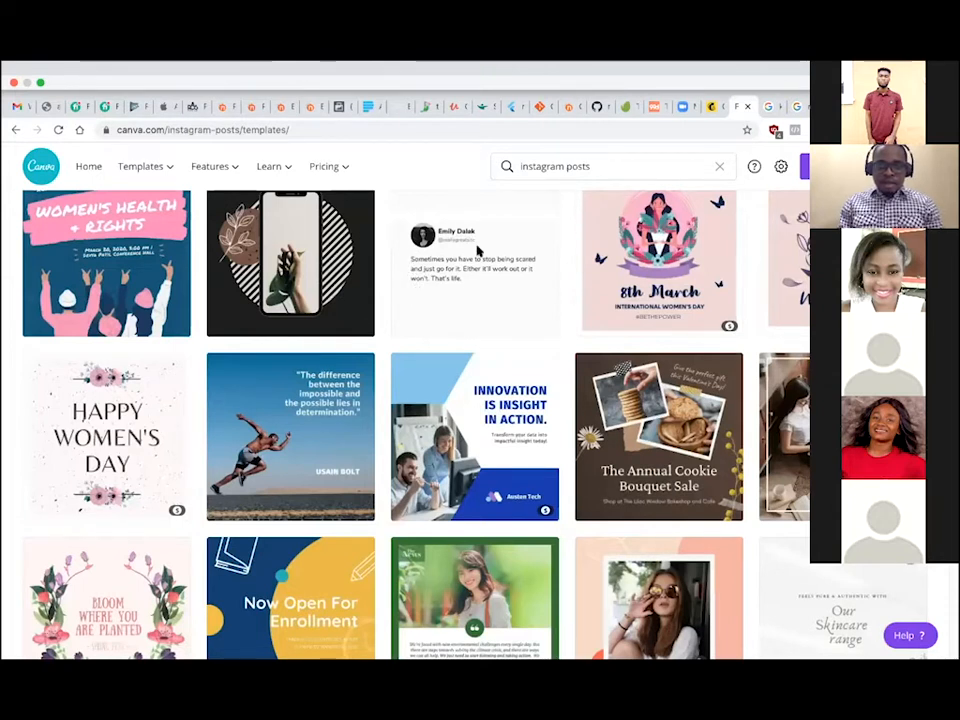
pyautogui.scroll(-3, 465, 285)
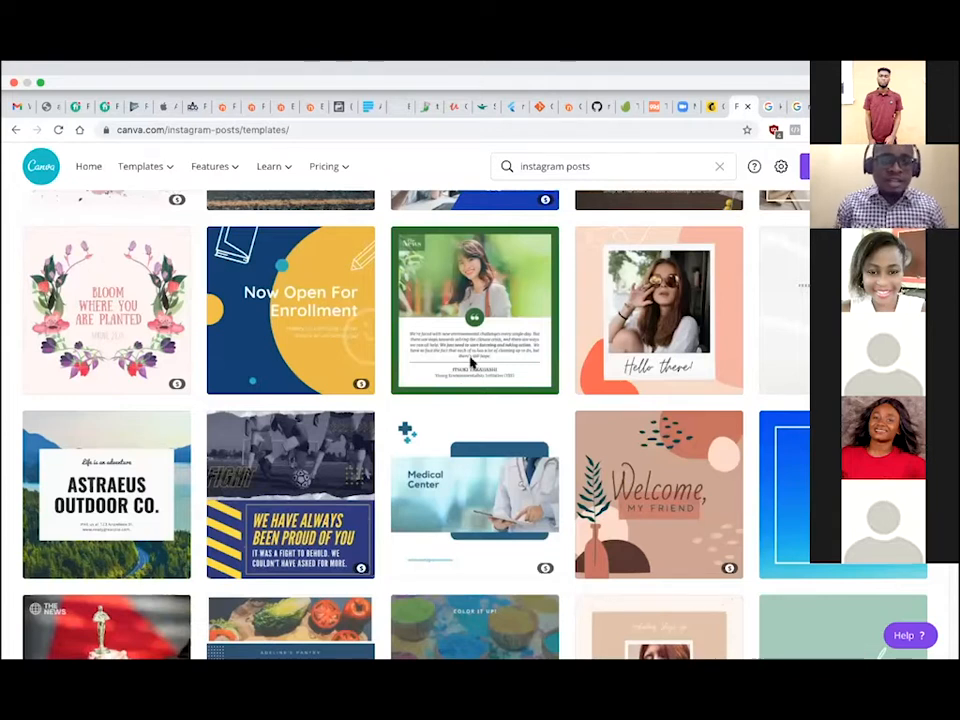
pyautogui.scroll(-3, 472, 363)
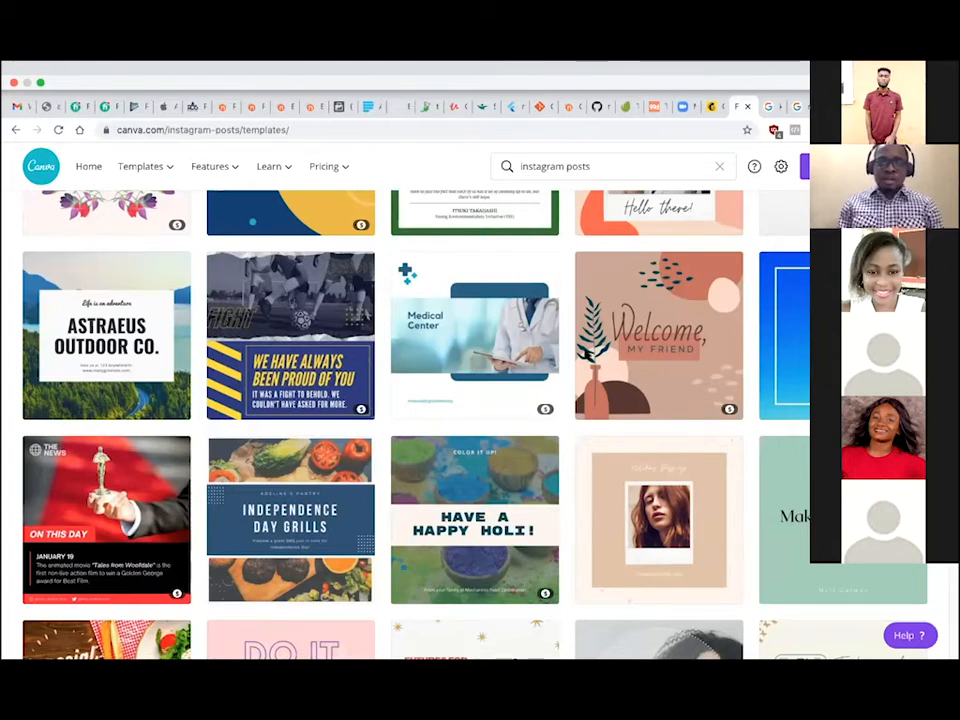
pyautogui.scroll(-5, 573, 360)
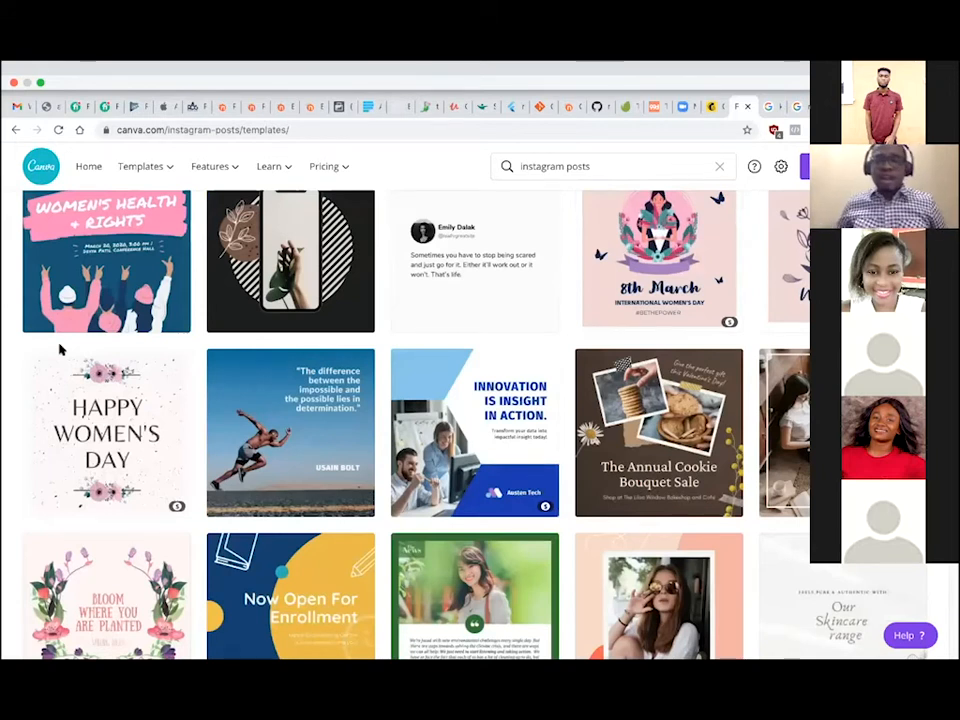
pyautogui.scroll(2, 60, 349)
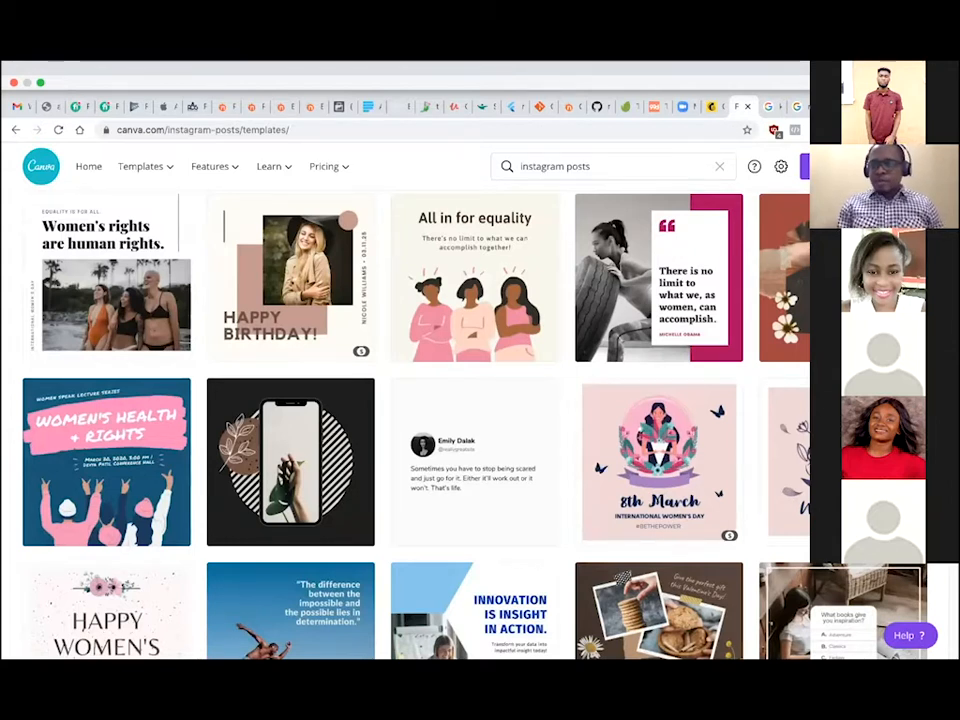
pyautogui.scroll(8, 312, 258)
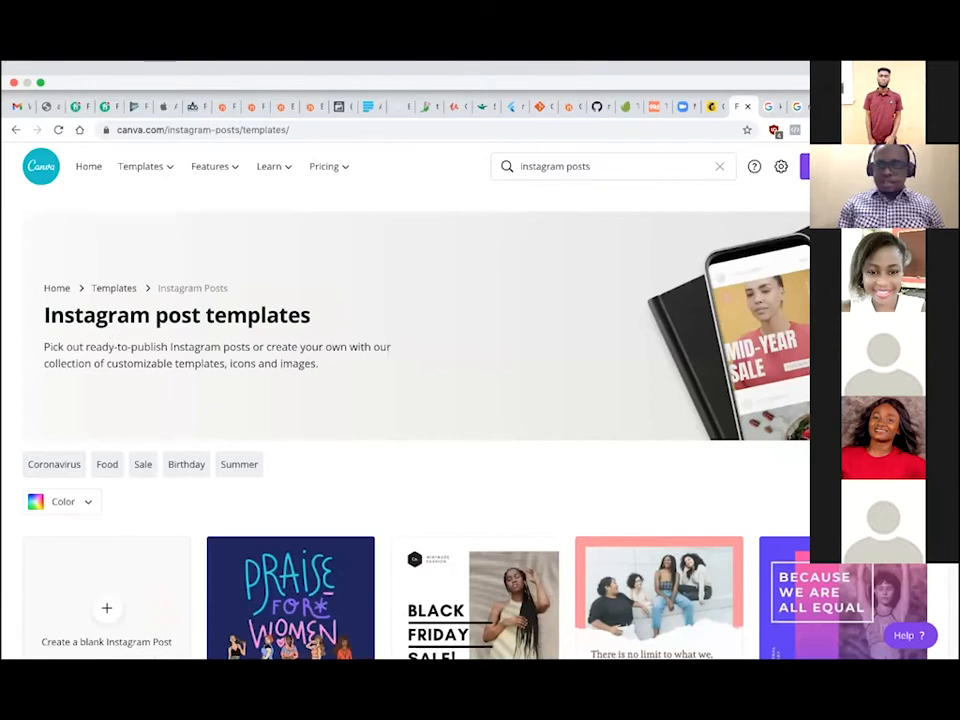
# Create a blank Instagram post, select its empty page and view the available download and sharing options.
pyautogui.scroll(-3, 390, 349)
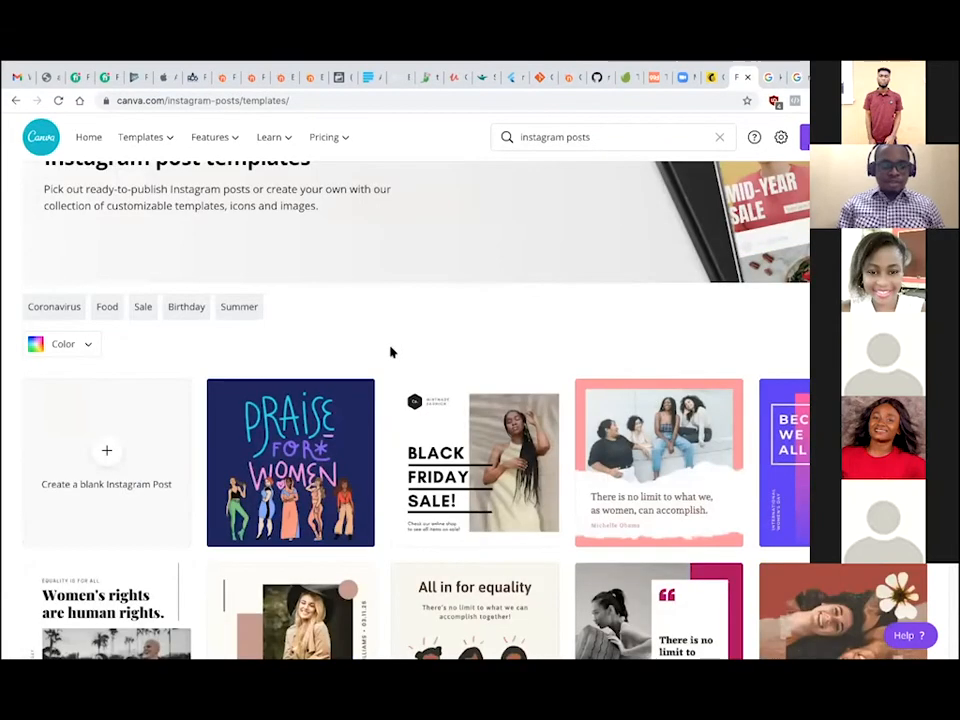
pyautogui.click(102, 437)
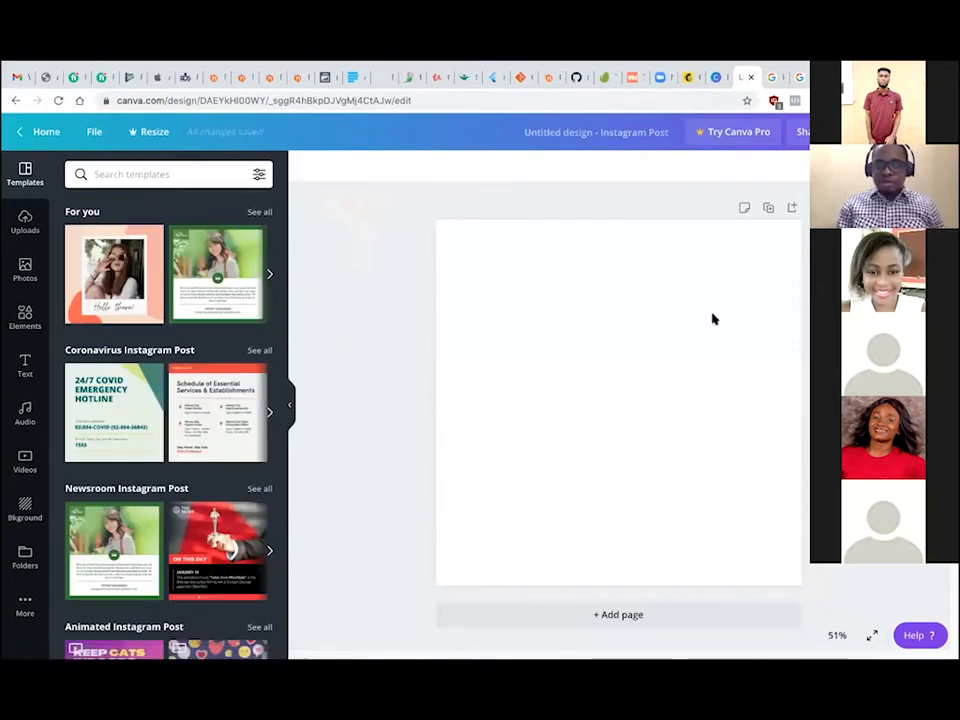
pyautogui.click(593, 372)
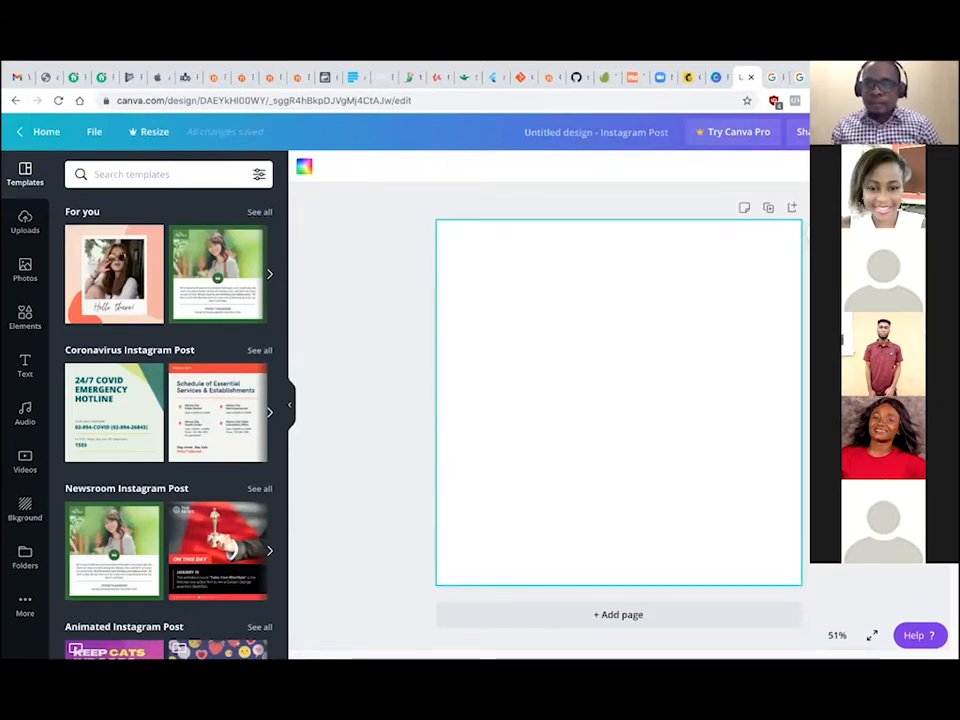
pyautogui.click(803, 131)
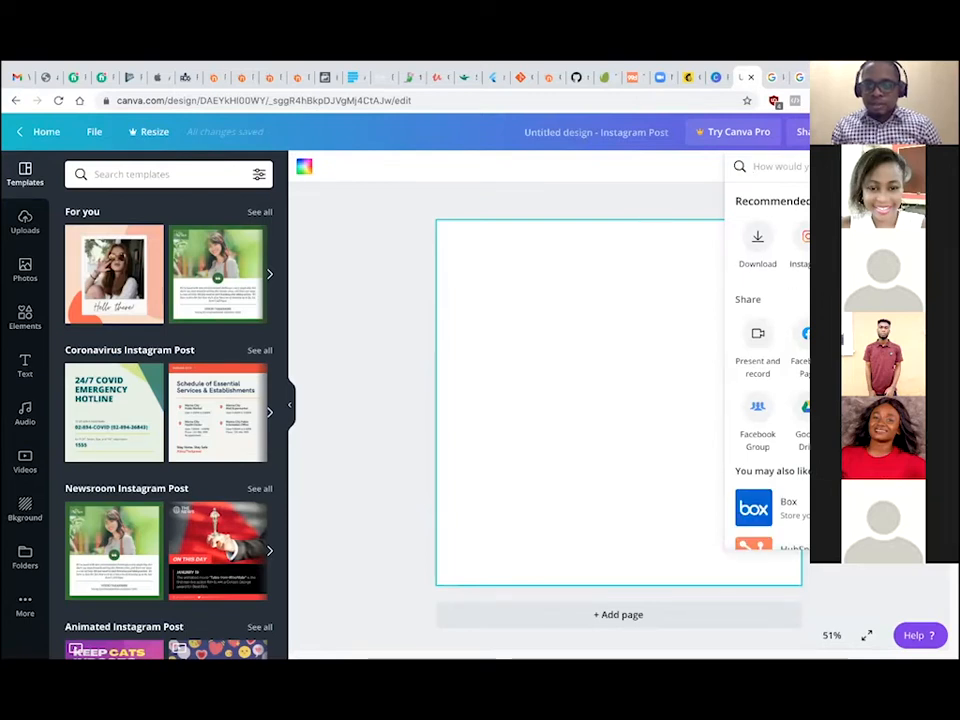
pyautogui.click(638, 208)
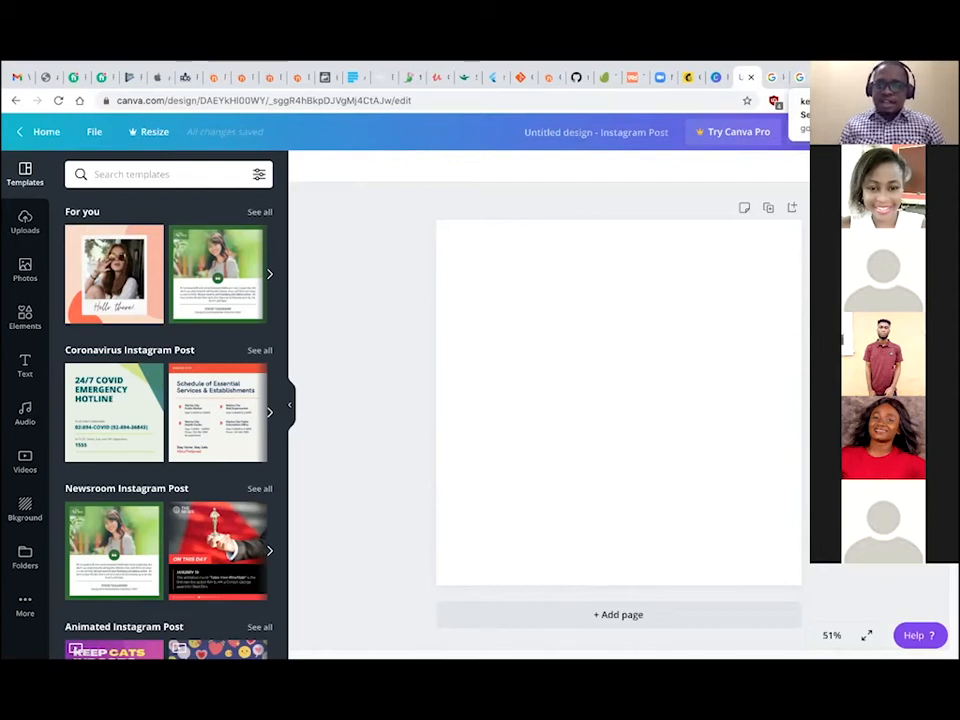
# Switch to the Google results for kerning vs tracking and search for "fitness flyer" images instead.
pyautogui.click(800, 77)
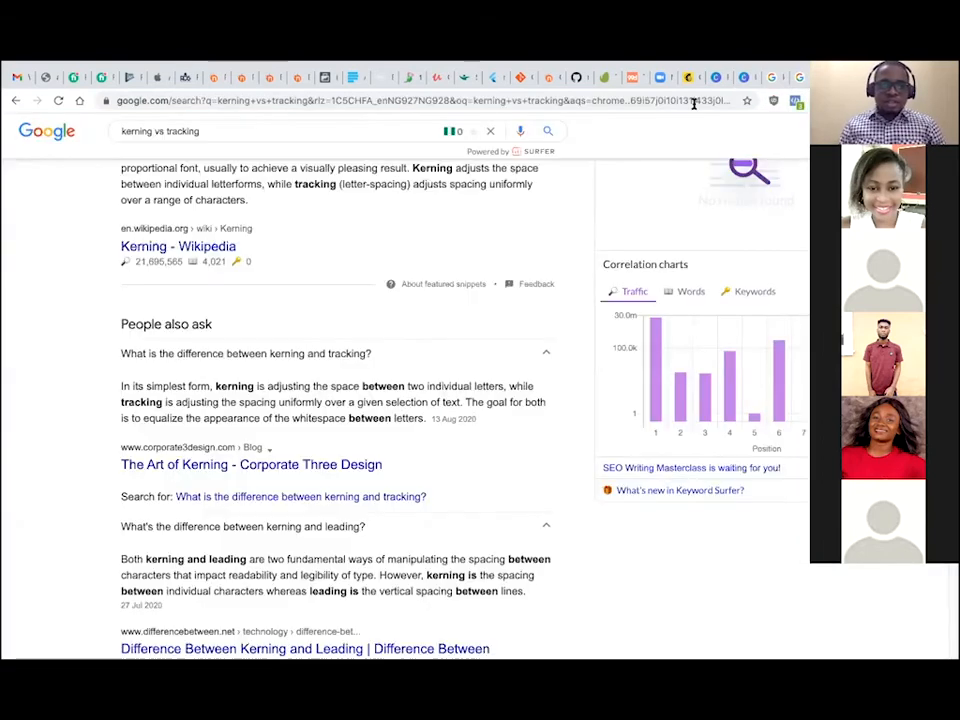
pyautogui.click(287, 133)
pyautogui.moveTo(287, 133); pyautogui.dragTo(85, 135)
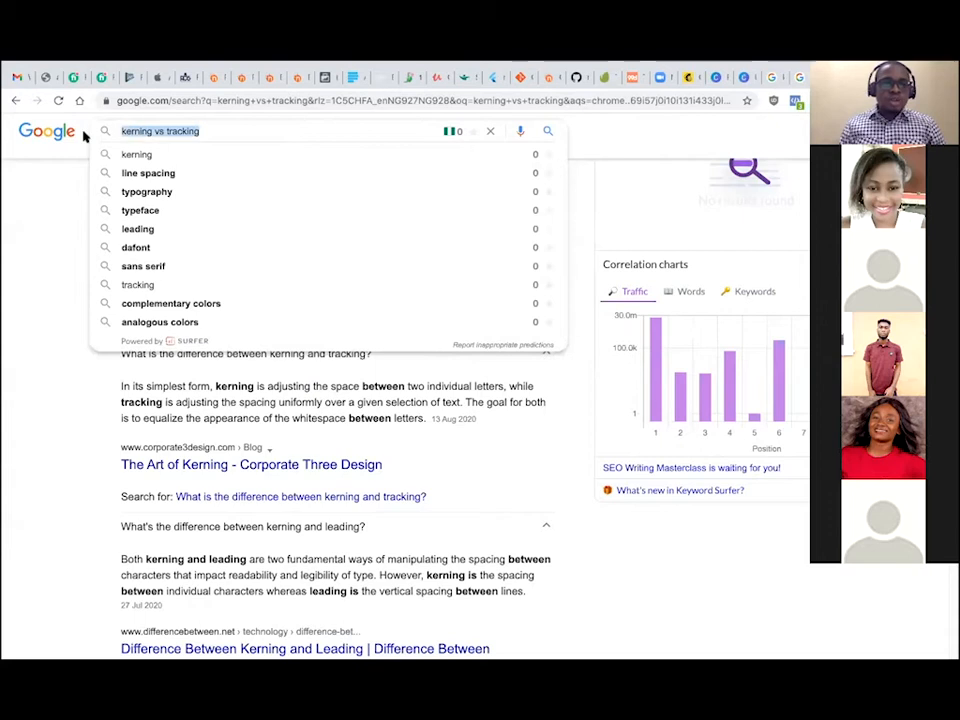
pyautogui.write('fi')
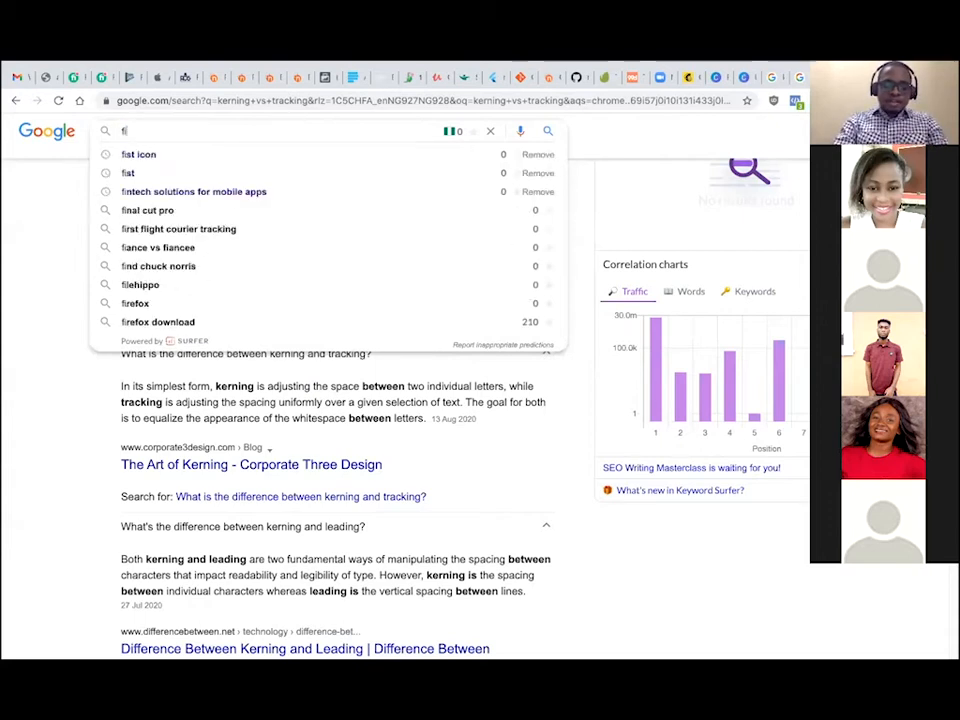
pyautogui.write('tness flyer')
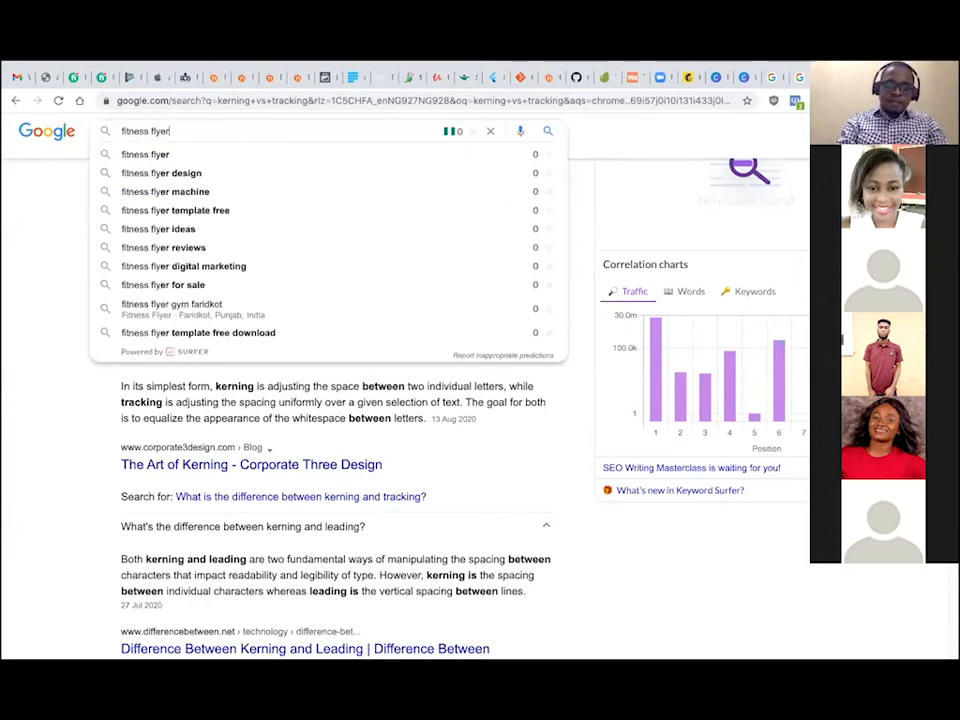
pyautogui.press('Return')
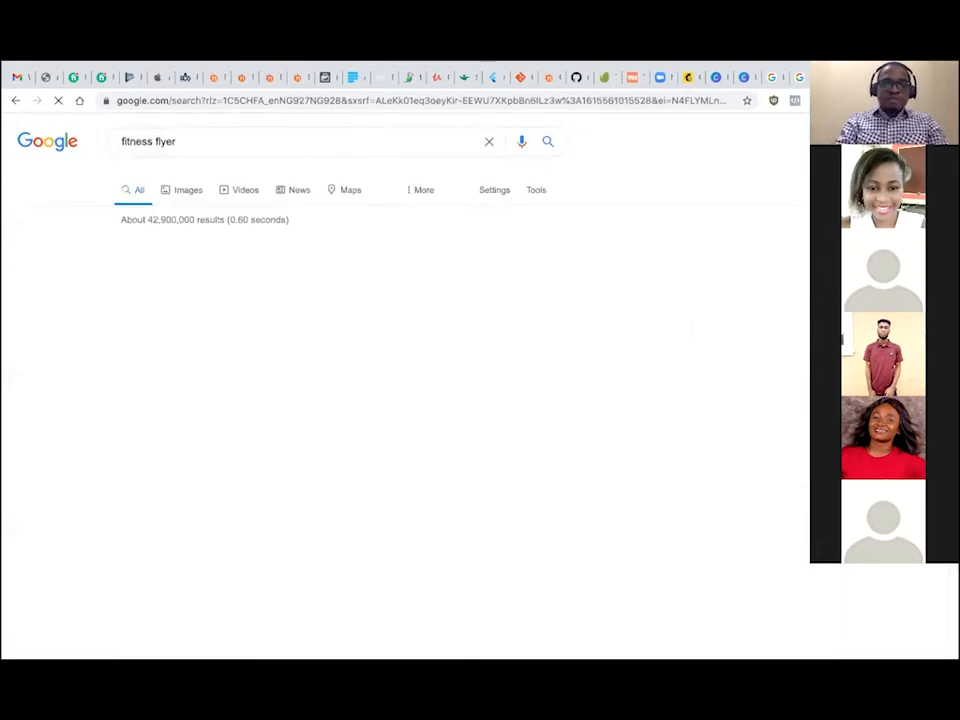
pyautogui.click(183, 191)
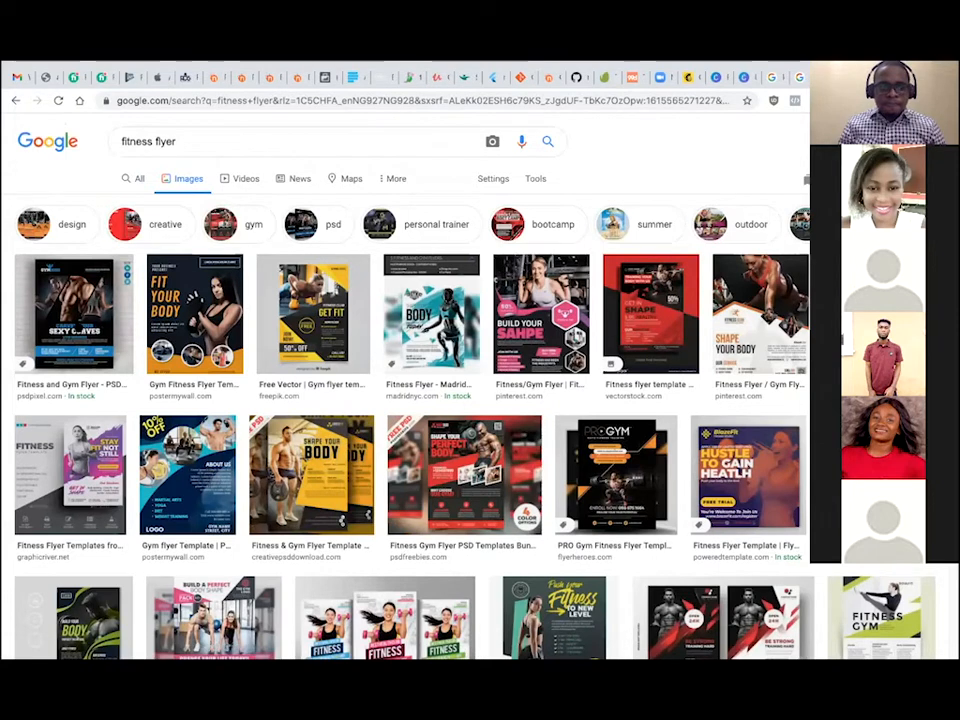
# Preview several fitness flyer designs from the image results, including the PSDPixel, PostermyWall, GraphicRiver and Fiverr ones.
pyautogui.click(74, 313)
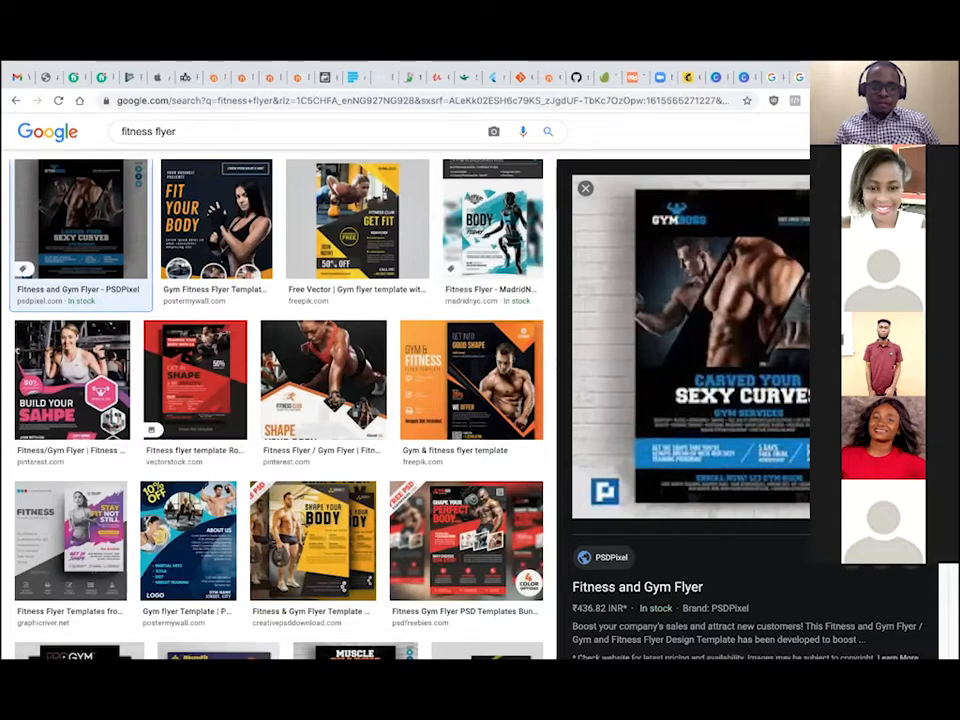
pyautogui.click(215, 230)
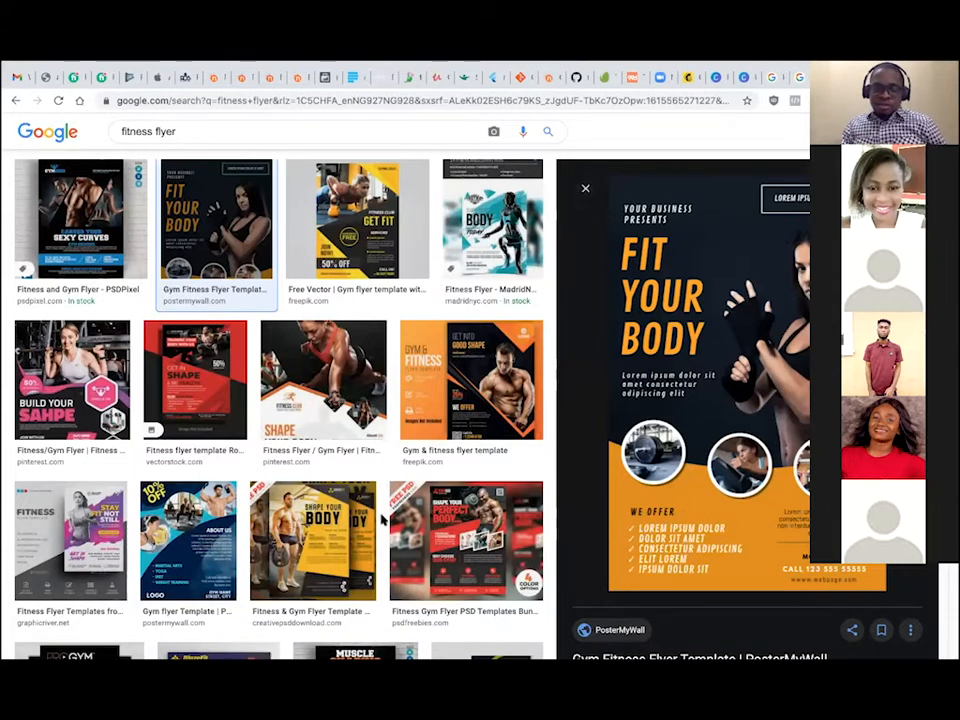
pyautogui.click(112, 540)
pyautogui.scroll(-3, 450, 508)
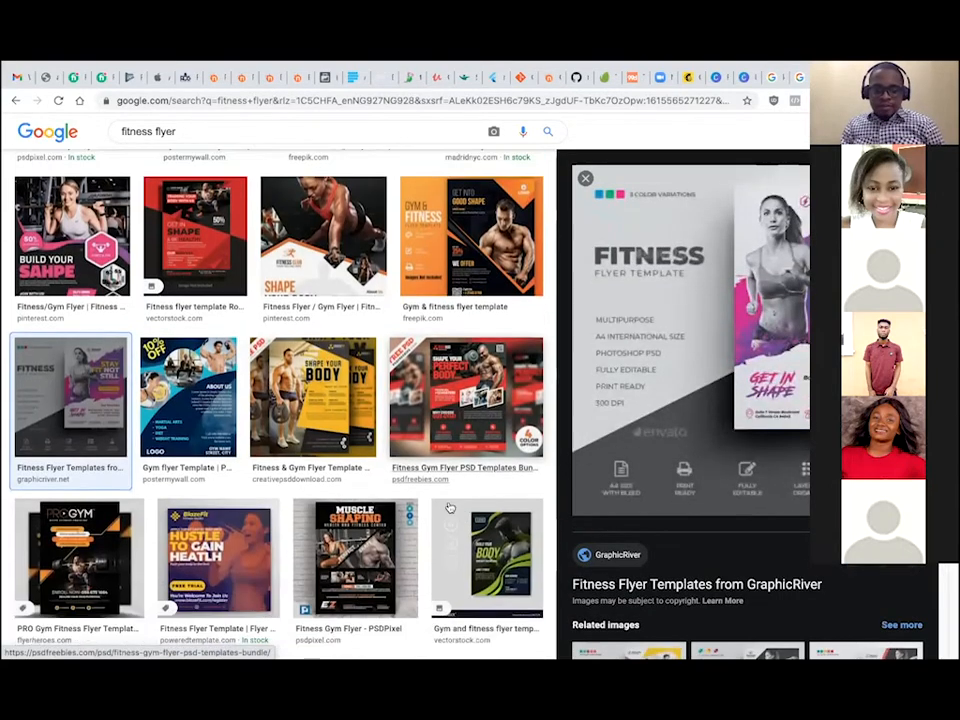
pyautogui.scroll(-3, 450, 508)
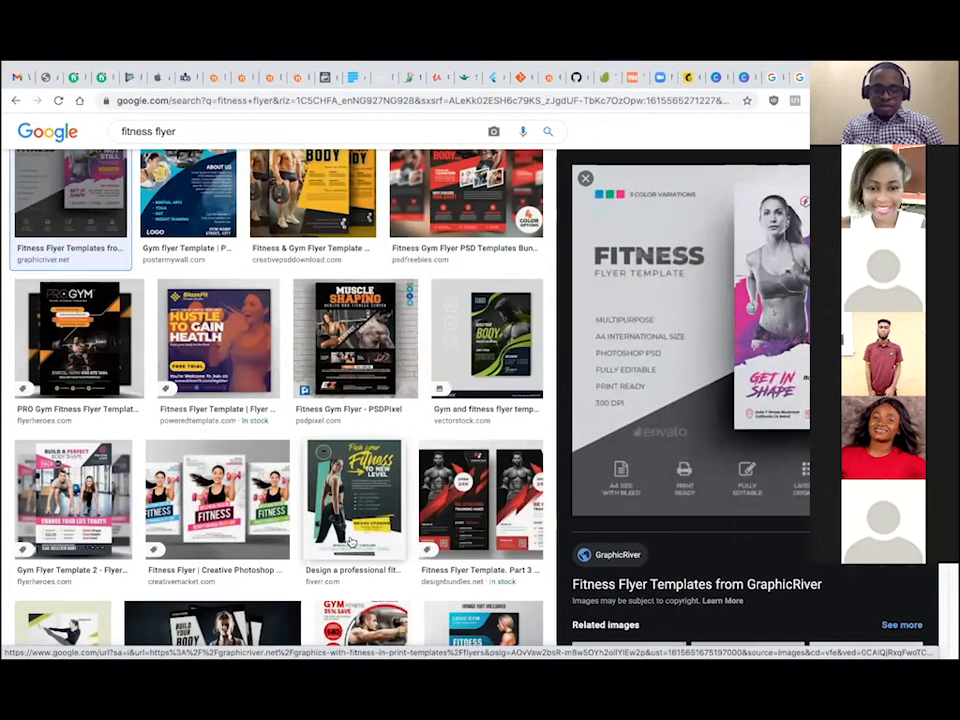
pyautogui.click(350, 541)
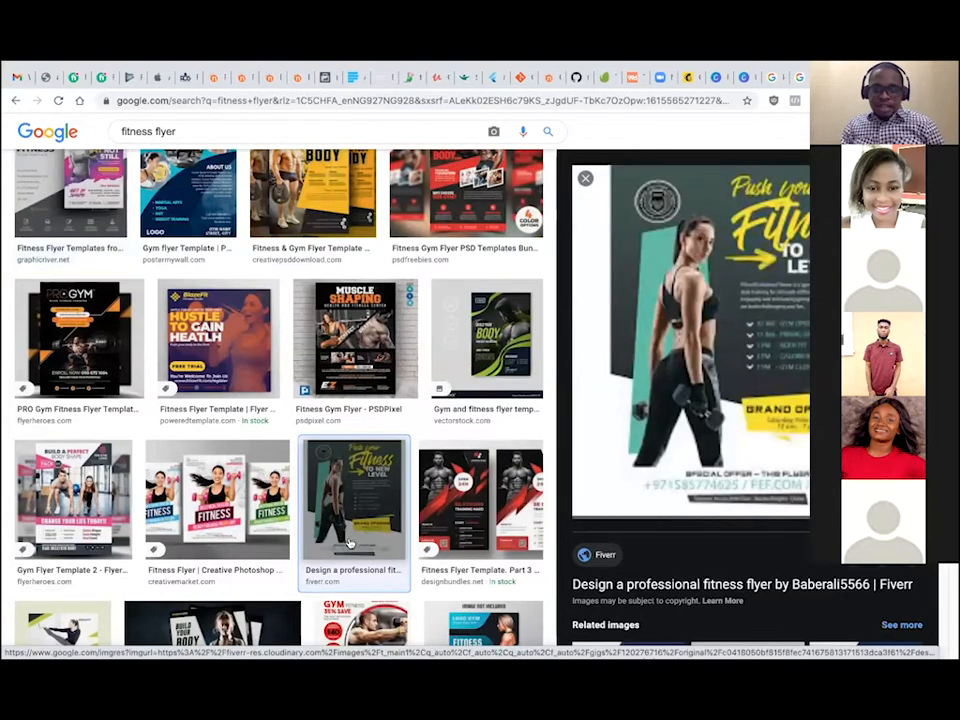
# Open the Creative Market Fitness Flyer preview with the three colour versions and copy its image.
pyautogui.click(224, 545)
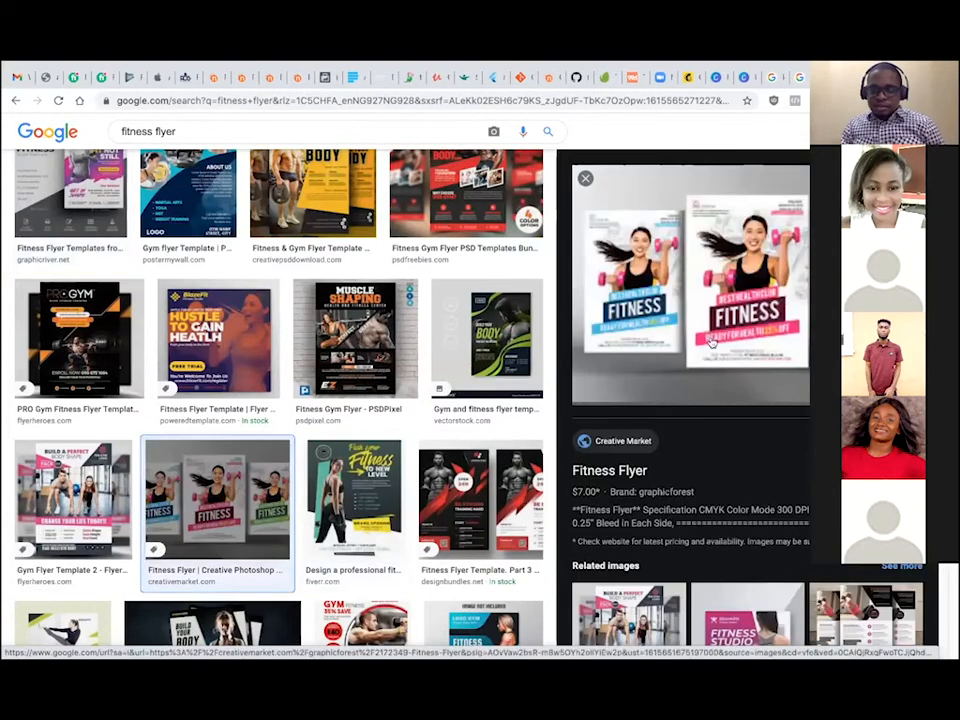
pyautogui.scroll(1, 762, 338)
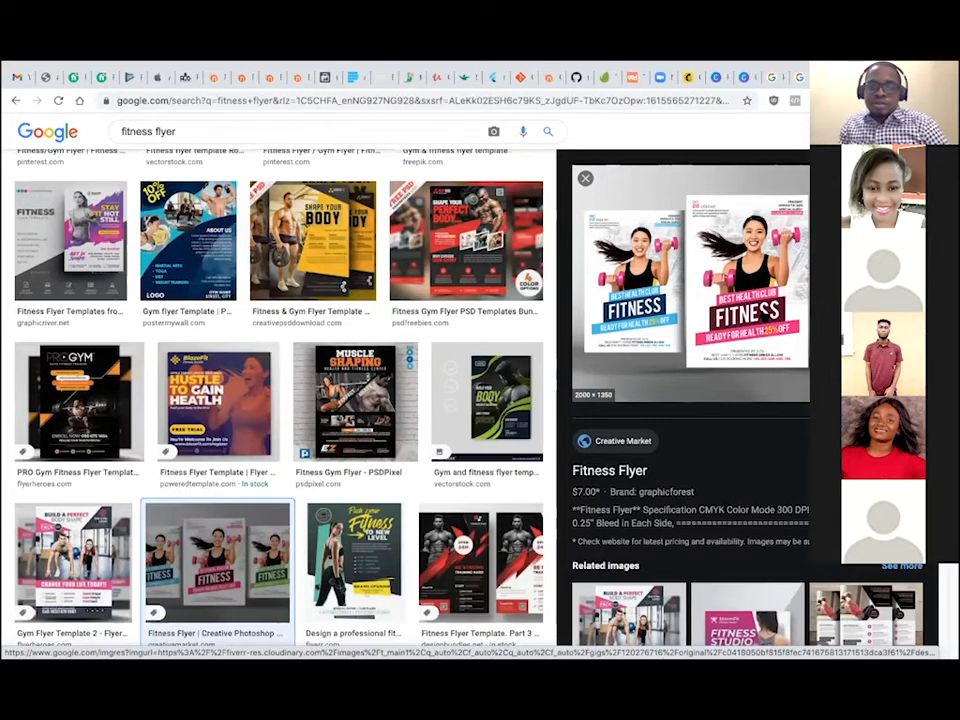
pyautogui.rightClick(748, 333)
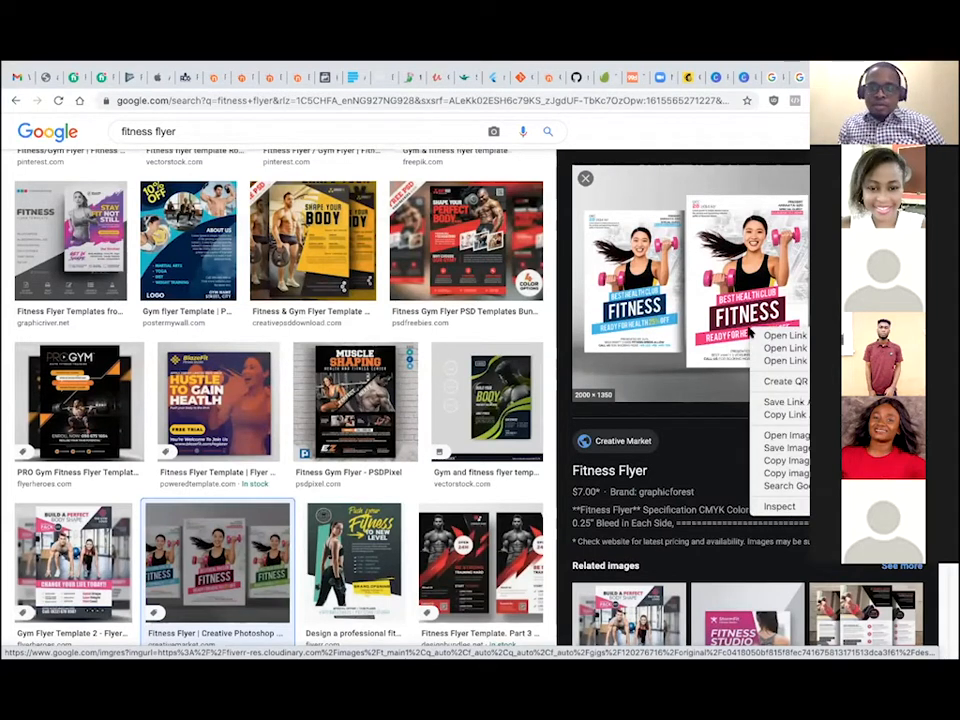
pyautogui.click(800, 462)
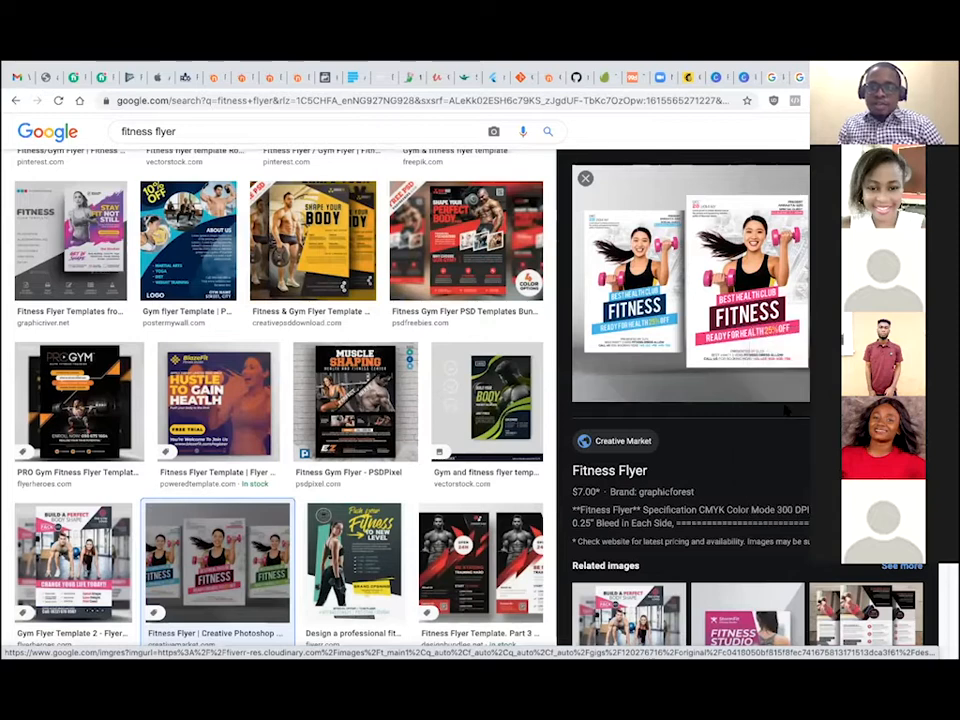
# Switch to the Canva design and paste the copied flyer image onto the blank Instagram post page.
pyautogui.click(746, 78)
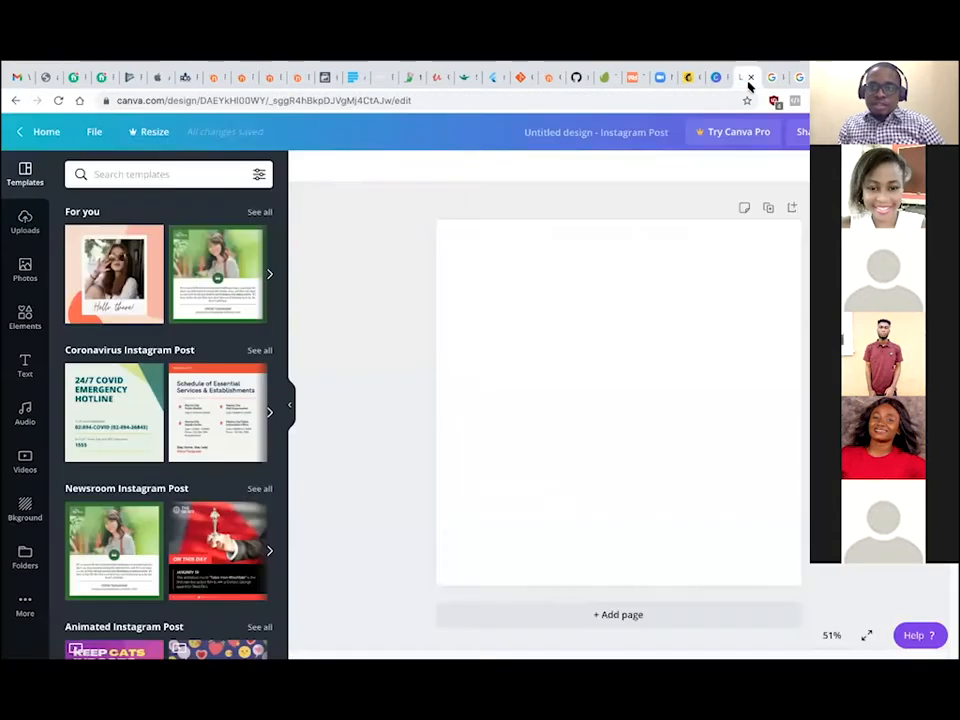
pyautogui.rightClick(697, 289)
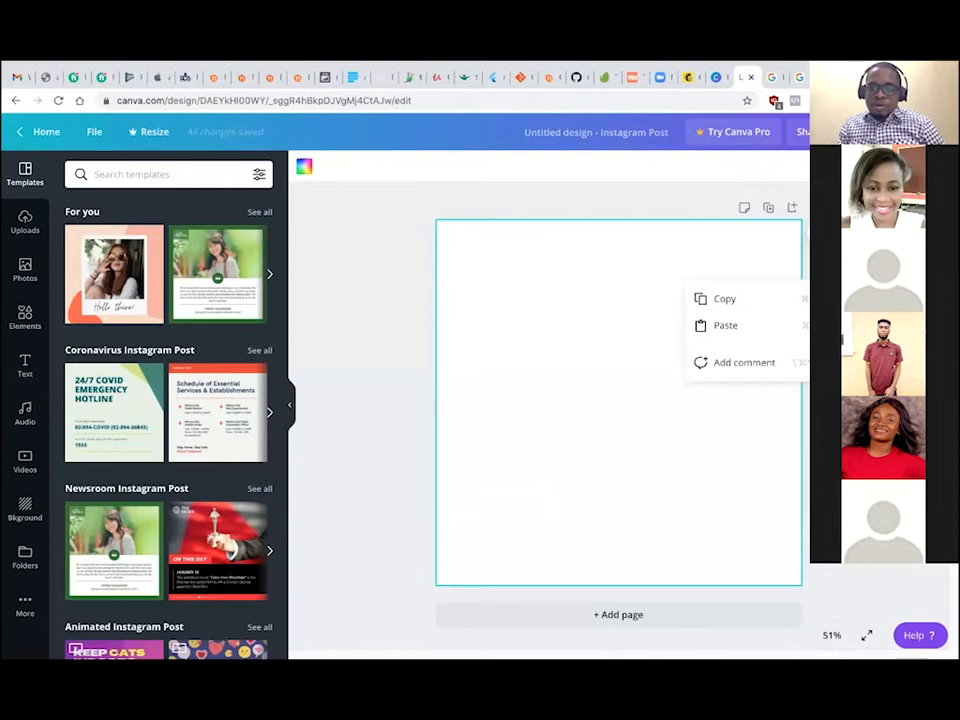
pyautogui.rightClick(808, 336)
pyautogui.click(763, 274)
pyautogui.rightClick(718, 285)
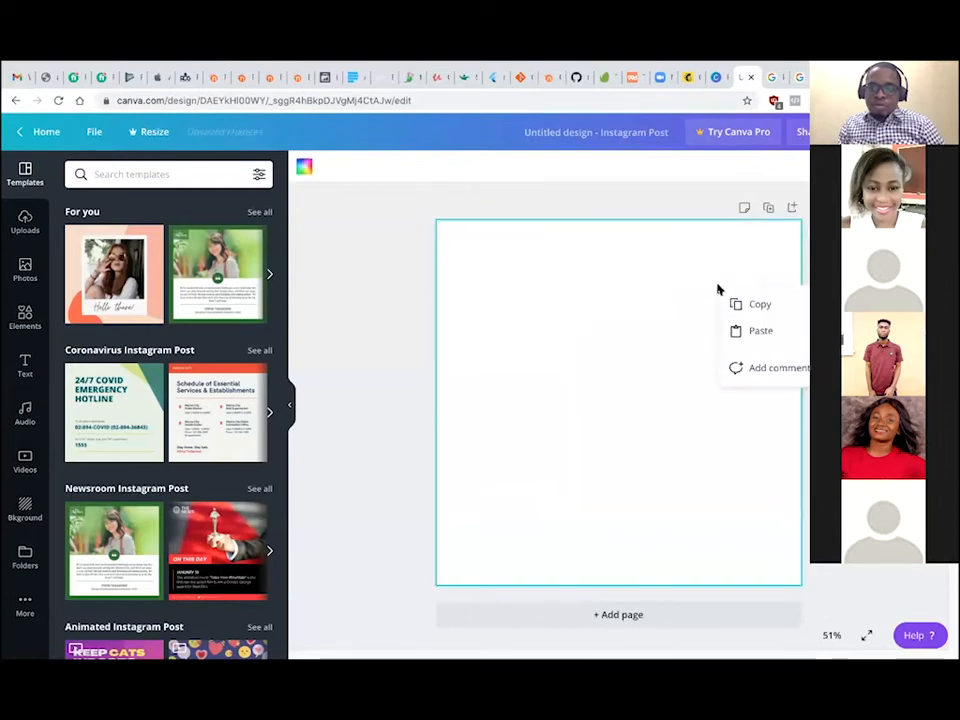
pyautogui.click(754, 338)
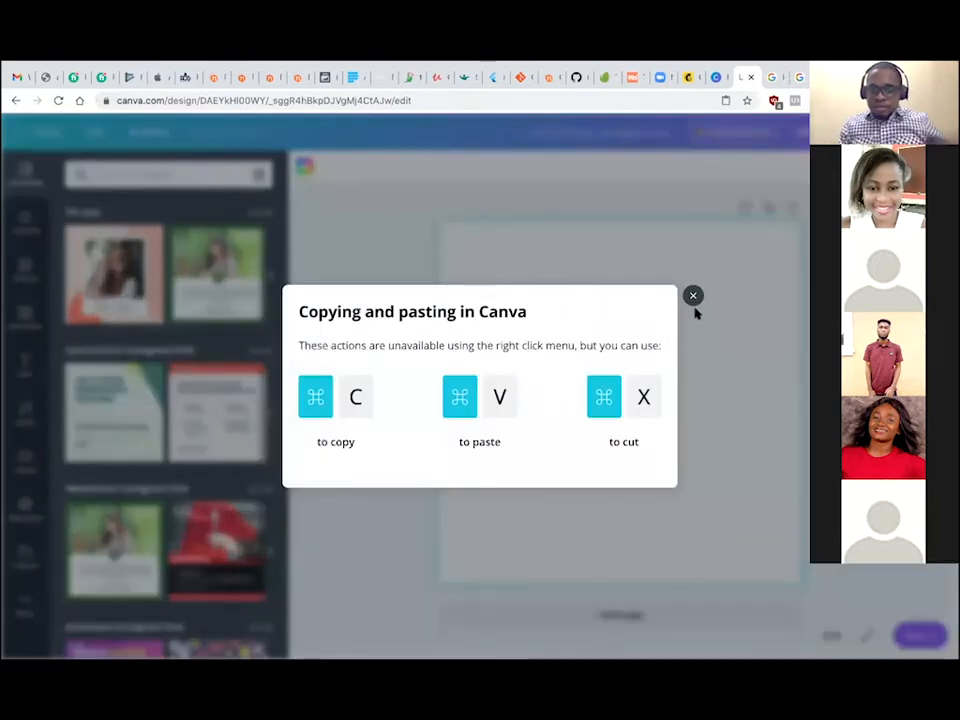
pyautogui.click(693, 297)
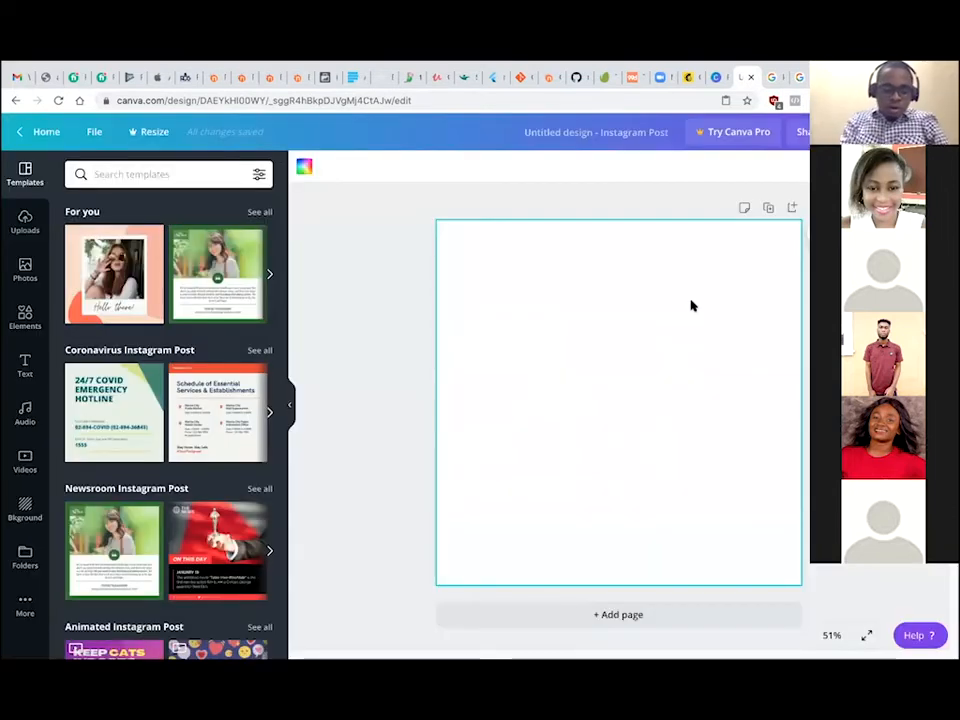
pyautogui.hotkey('ctrl', 'v')
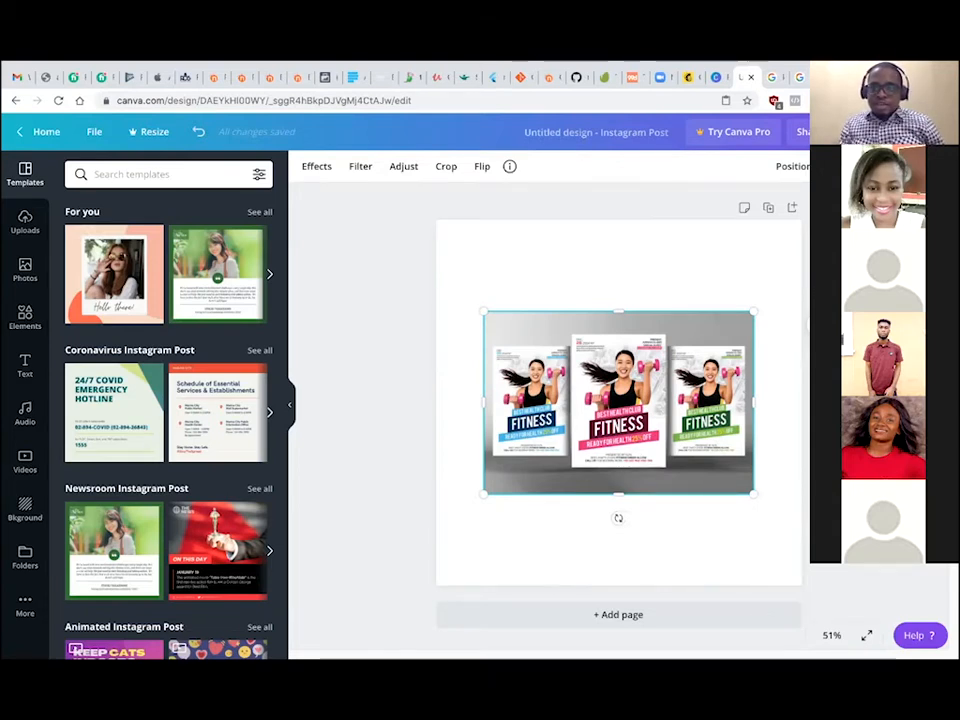
# Review the copy image option for the Creative Market flyer on Google Images, then return to the Canva design.
pyautogui.click(828, 77)
pyautogui.rightClick(741, 317)
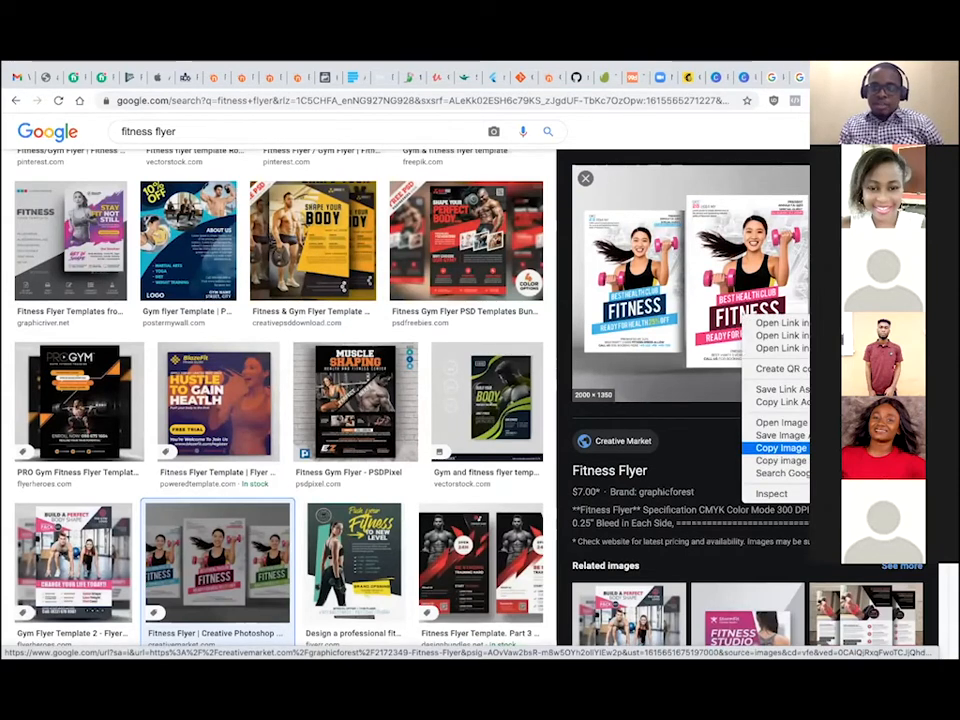
pyautogui.click(748, 84)
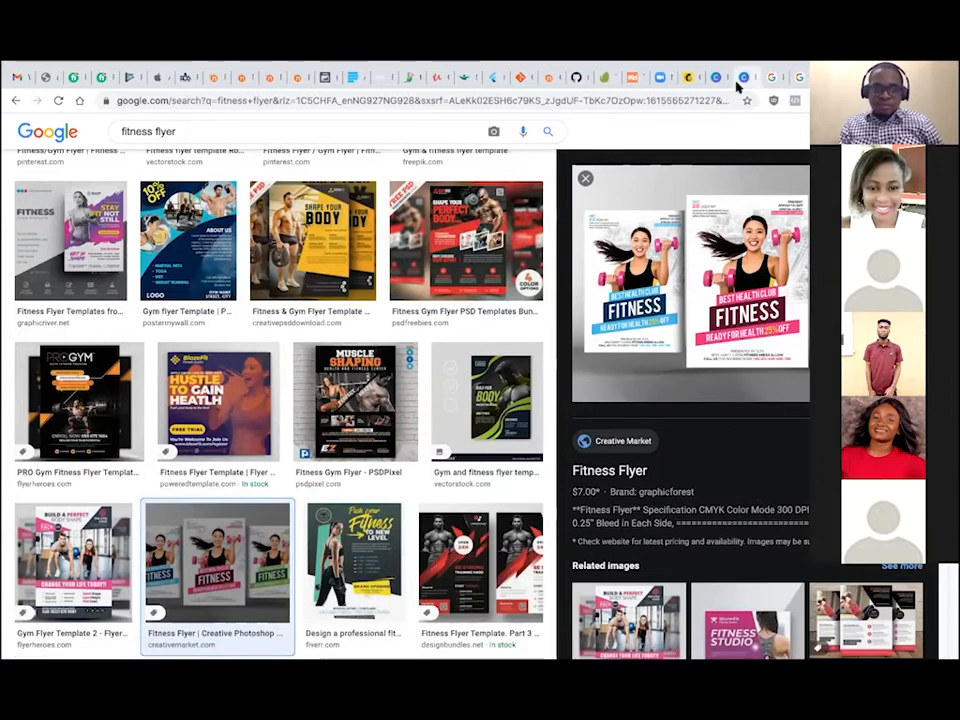
pyautogui.click(741, 79)
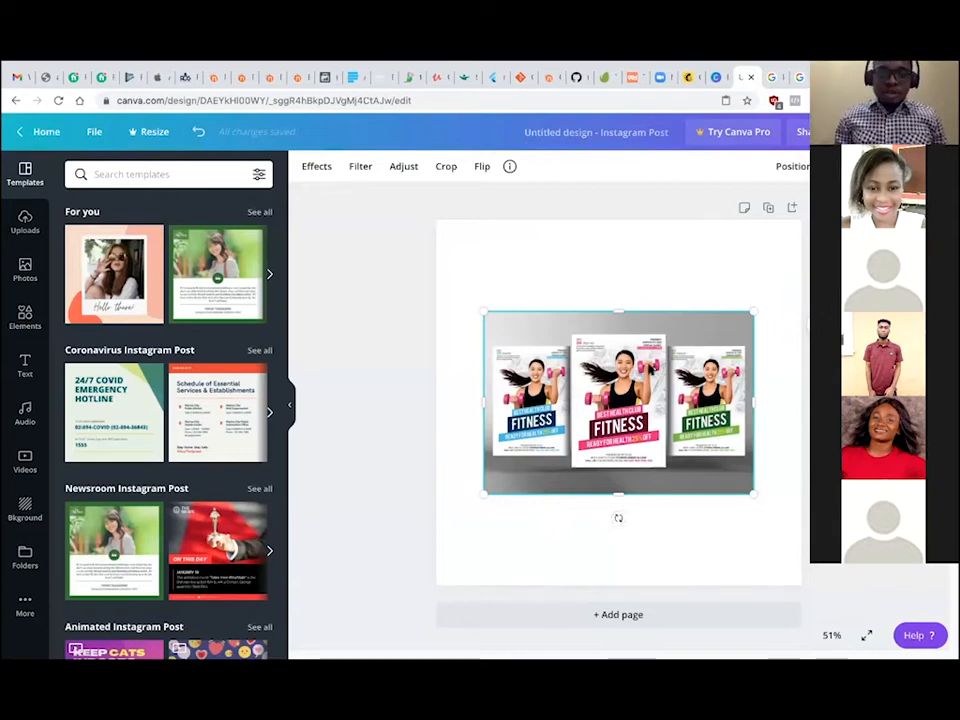
# Reposition the flyer image and enlarge it to fill most of the Instagram post's width.
pyautogui.moveTo(665, 367); pyautogui.dragTo(583, 382)
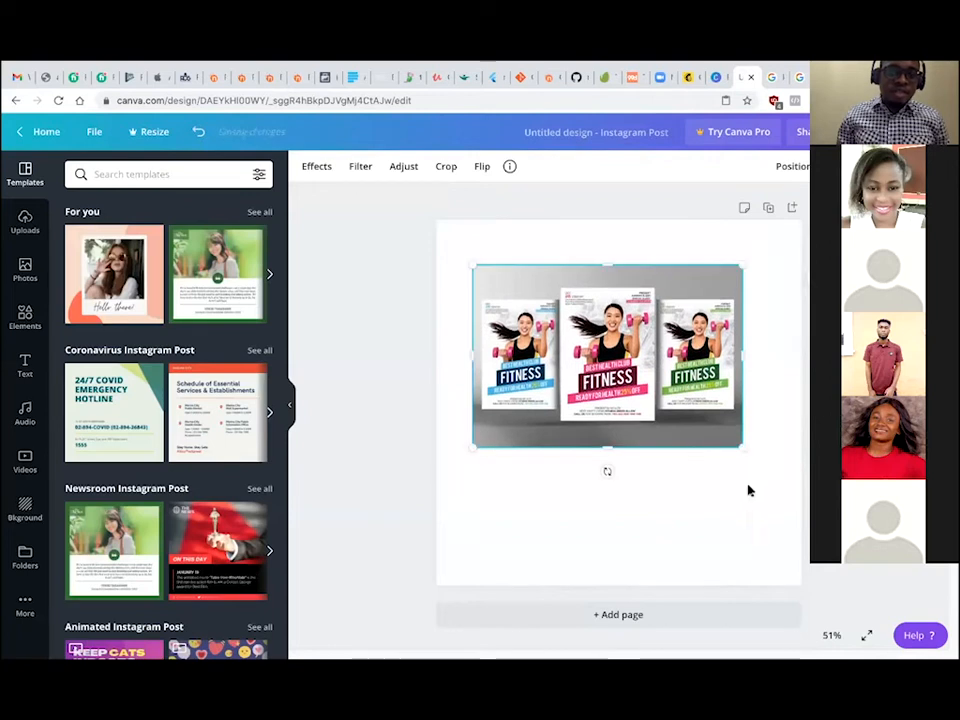
pyautogui.moveTo(744, 454); pyautogui.dragTo(647, 448)
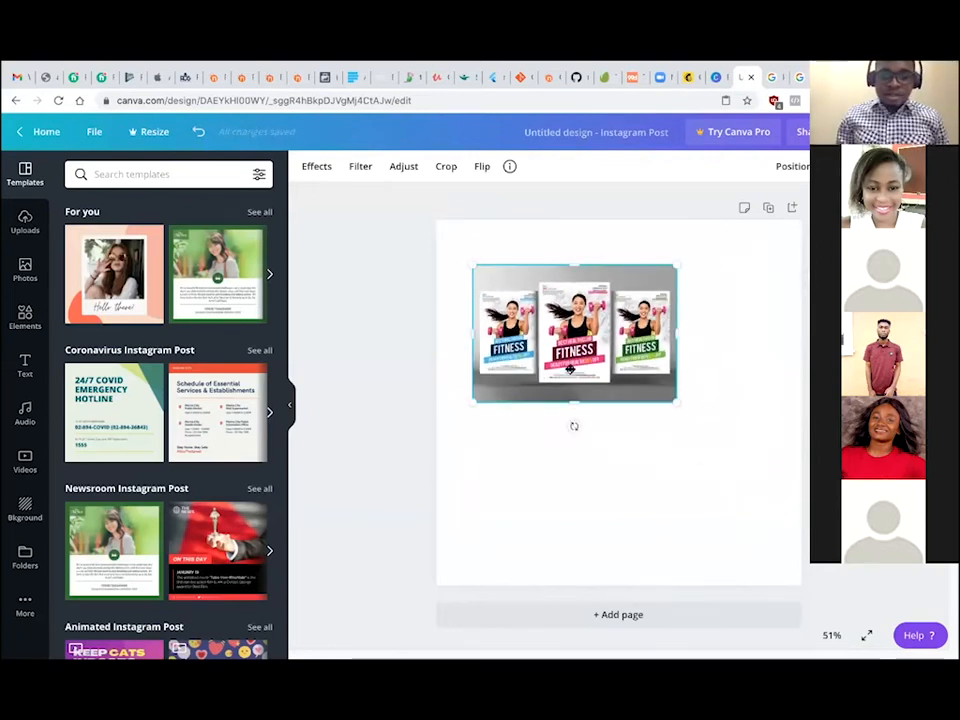
pyautogui.moveTo(570, 368); pyautogui.dragTo(600, 402)
pyautogui.moveTo(769, 523); pyautogui.dragTo(800, 553)
pyautogui.moveTo(709, 433); pyautogui.dragTo(661, 407)
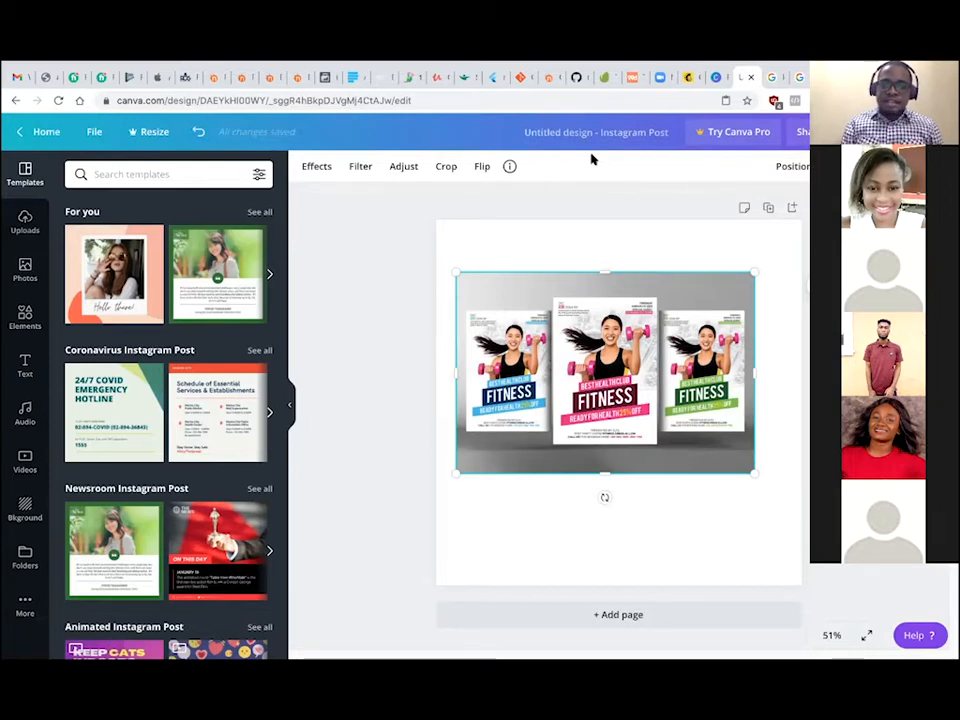
# View the available actions for the flyer image, then open freepik.com in a new browser tab.
pyautogui.rightClick(574, 344)
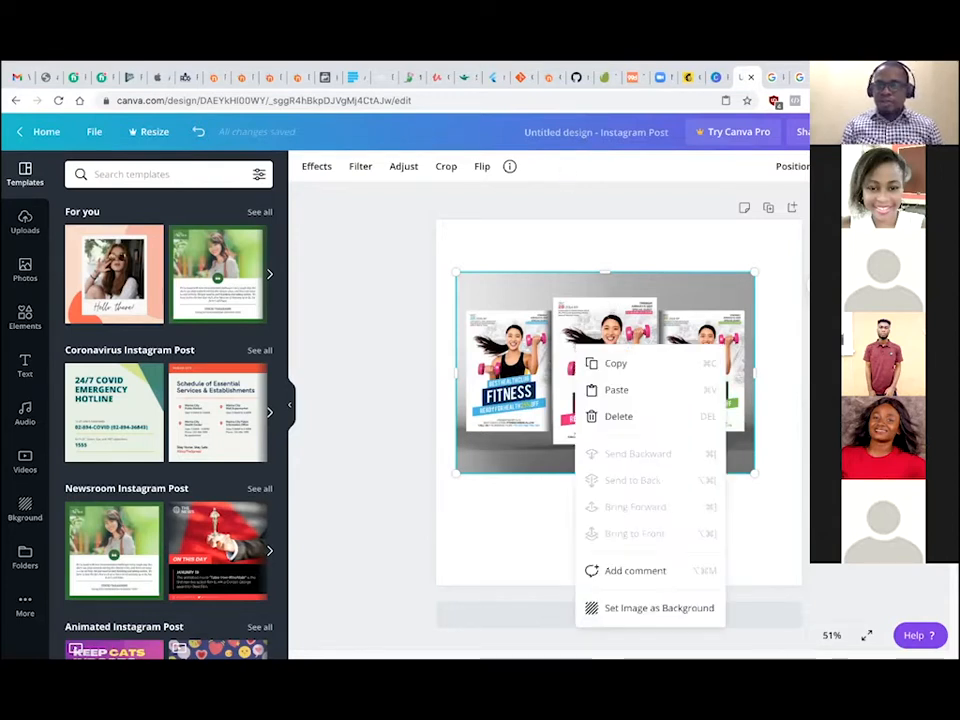
pyautogui.hotkey('ctrl', 'Tab')
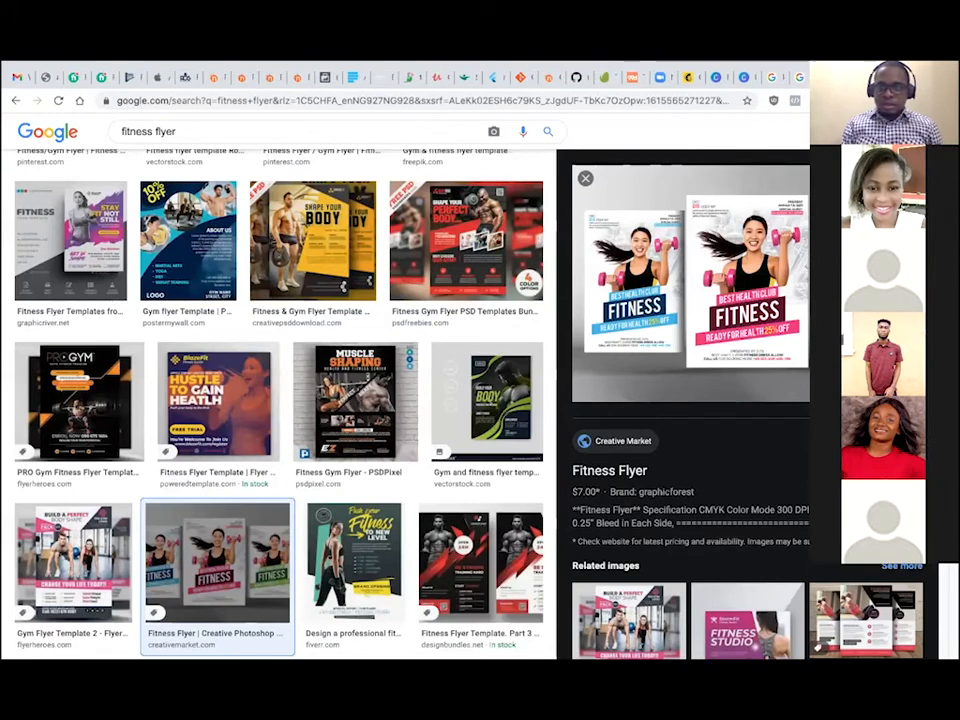
pyautogui.hotkey('ctrl', 't')
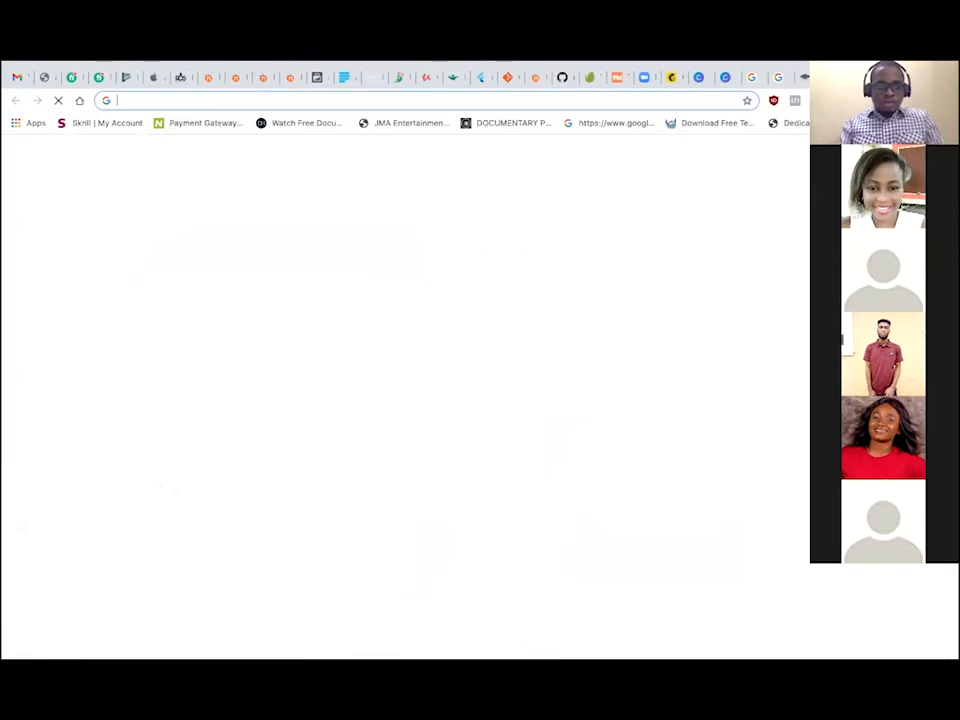
pyautogui.write('freepik.com')
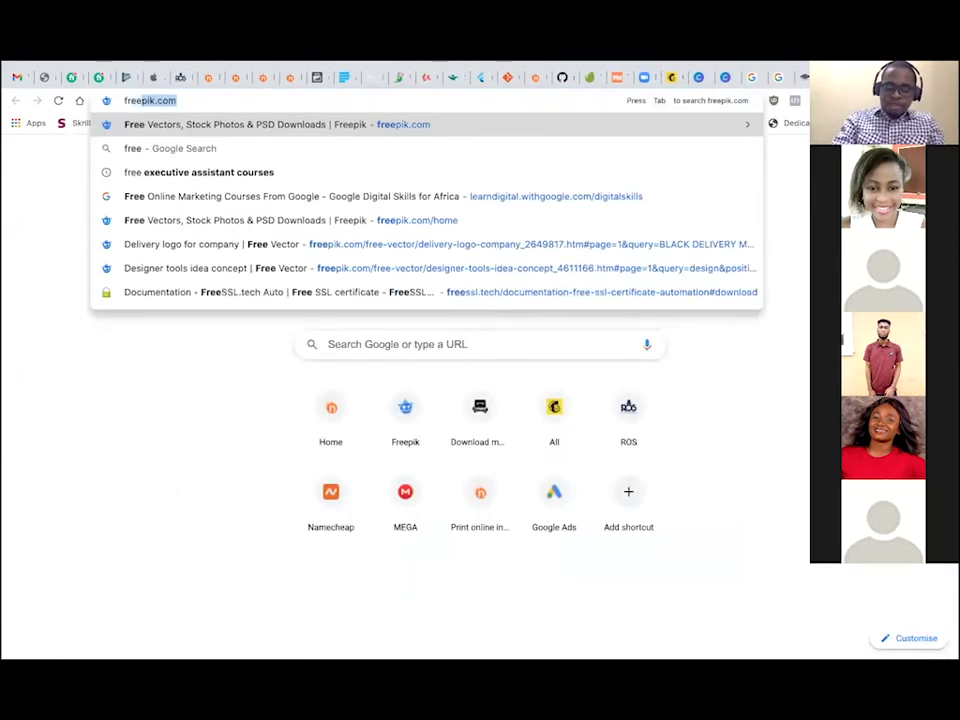
pyautogui.press('Return')
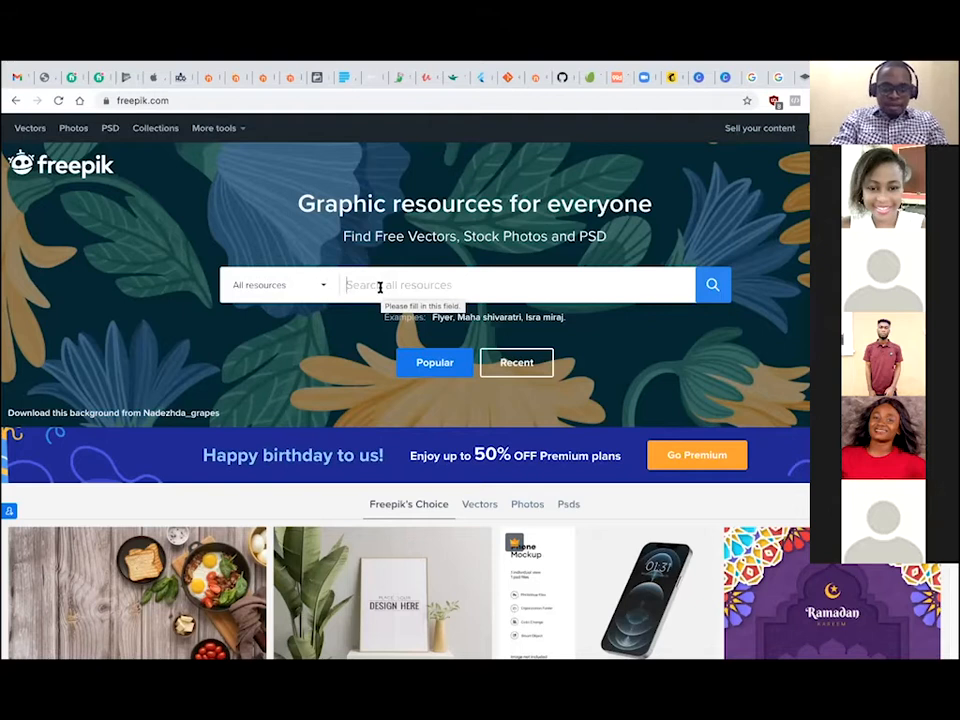
# Search all Freepik resources for "fitness background" and look through the resulting photos, graphics and collections.
pyautogui.write('fit')
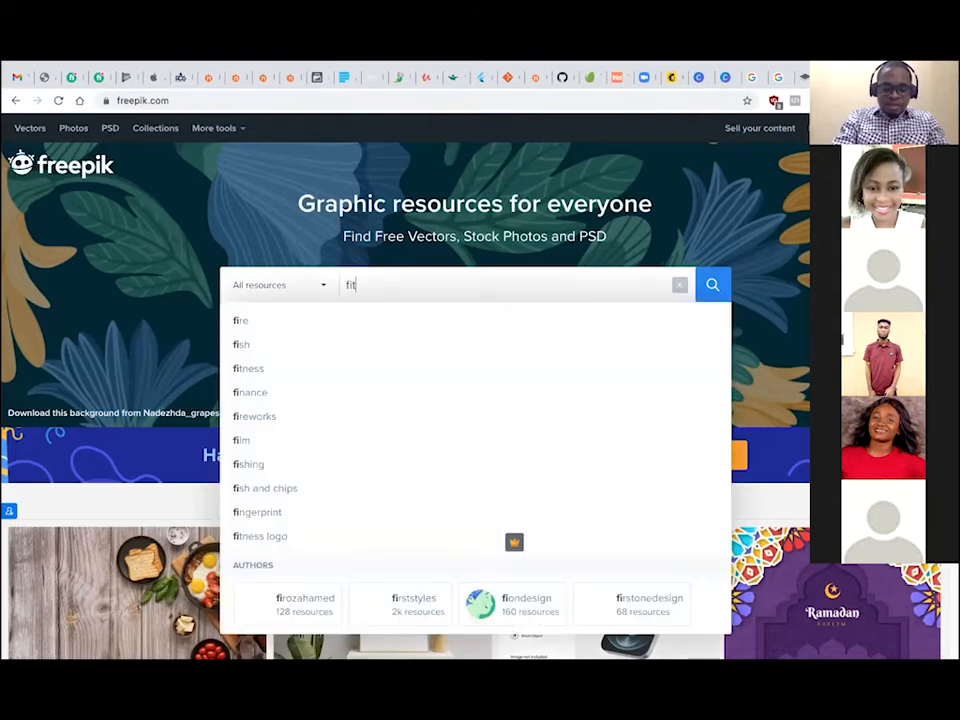
pyautogui.write('ness ')
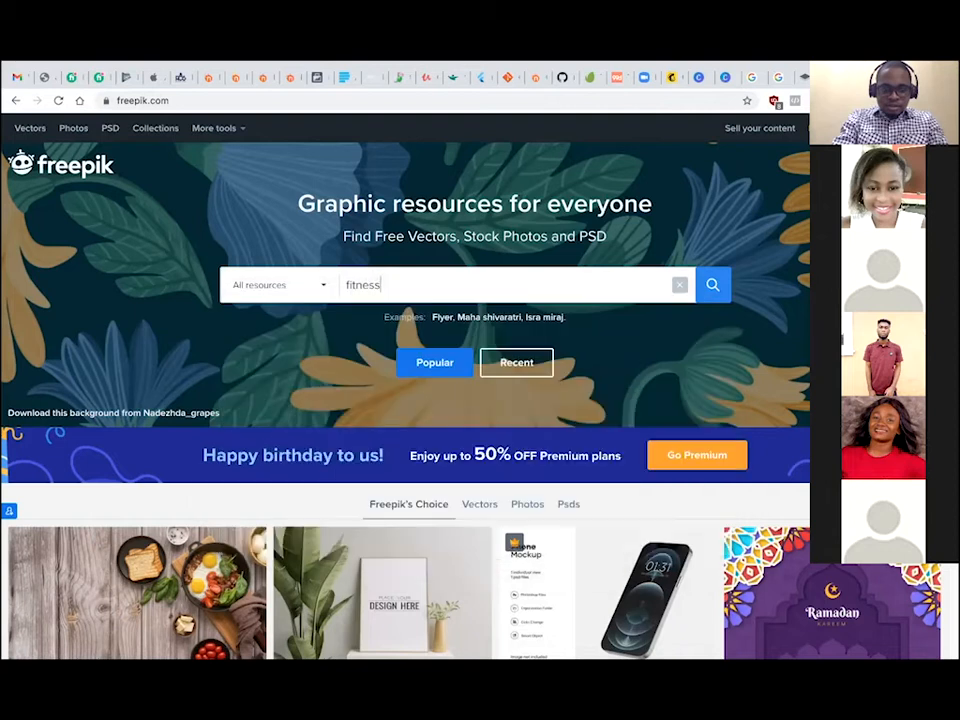
pyautogui.write('bac')
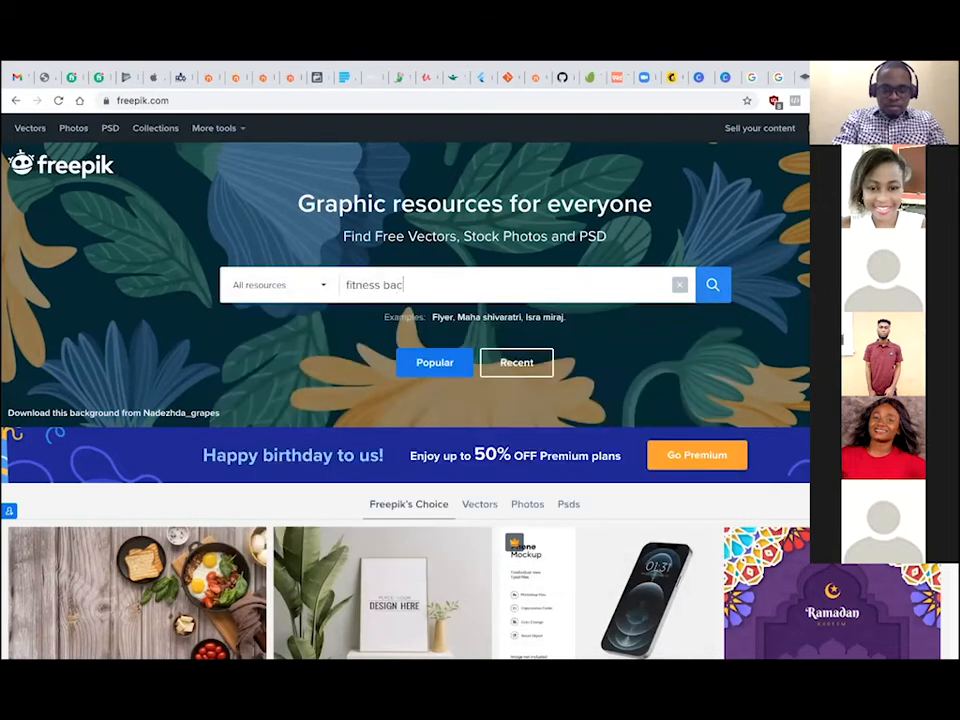
pyautogui.write('kground')
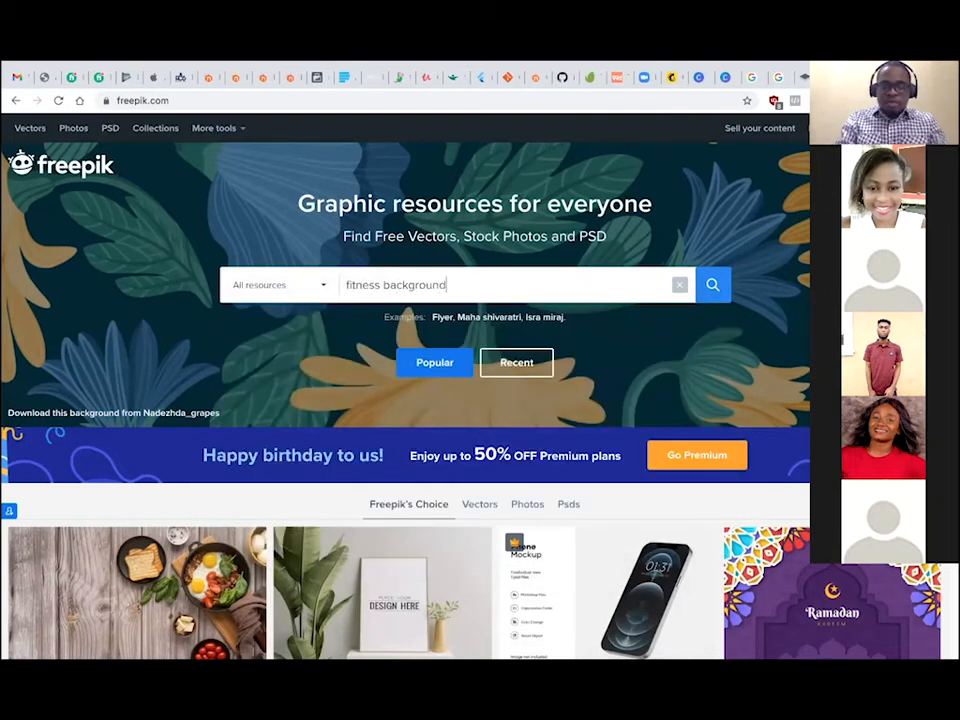
pyautogui.press('Return')
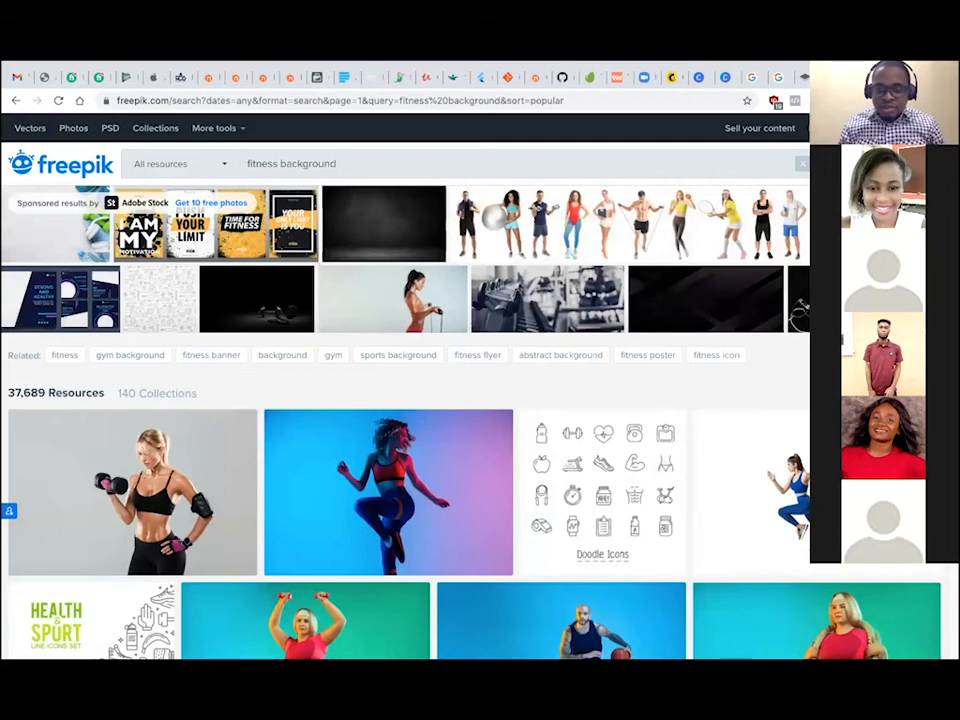
pyautogui.scroll(-4, 660, 393)
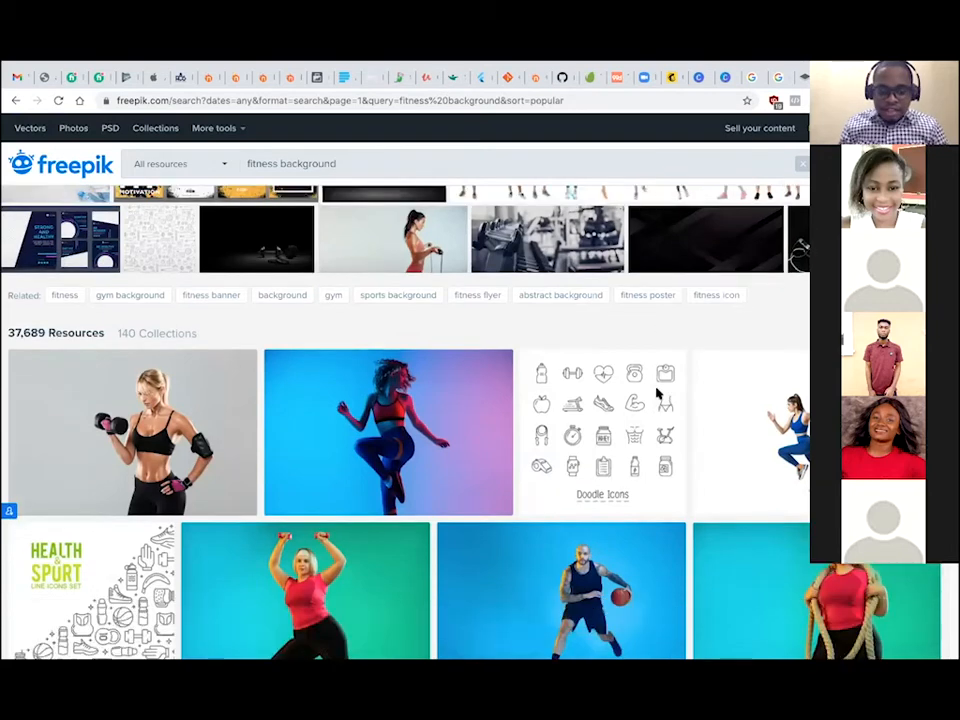
pyautogui.scroll(-2, 645, 397)
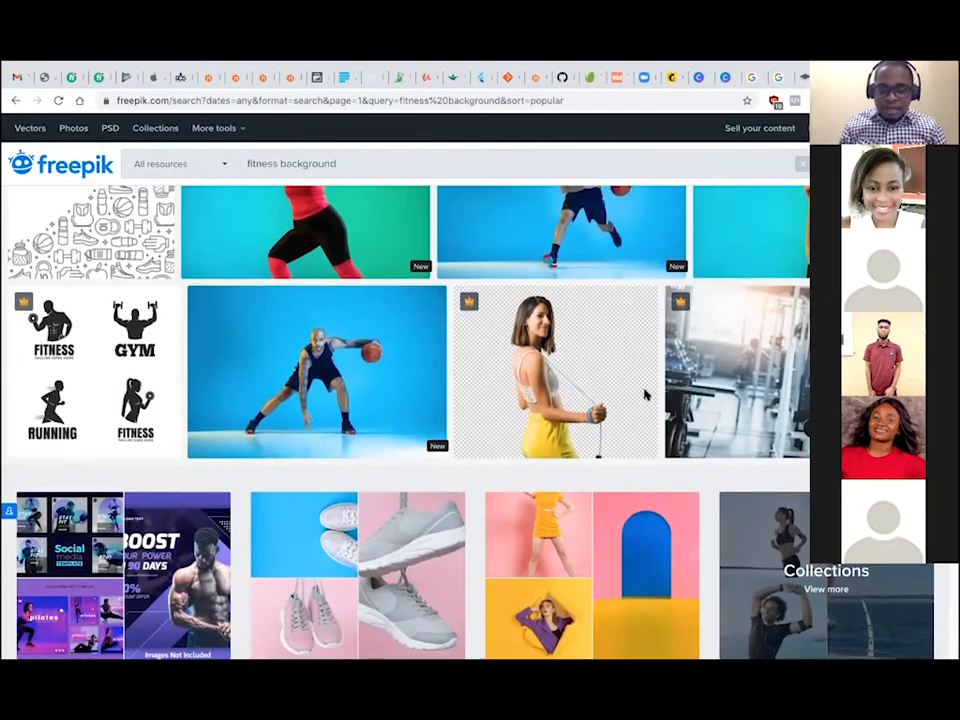
pyautogui.scroll(-3, 645, 396)
pyautogui.scroll(-1, 645, 395)
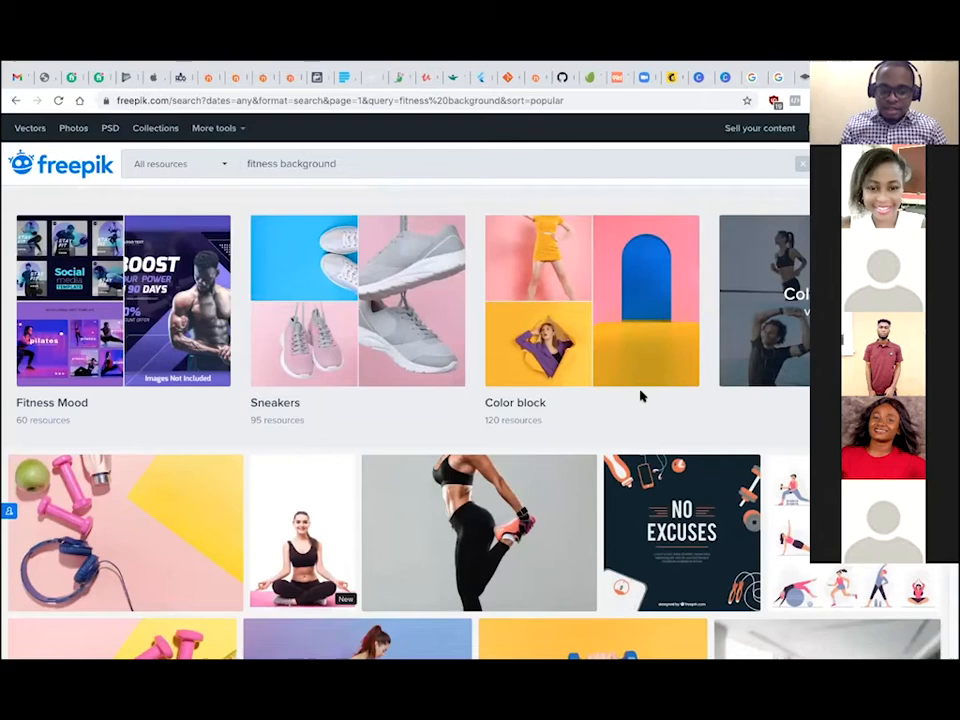
pyautogui.scroll(7, 641, 395)
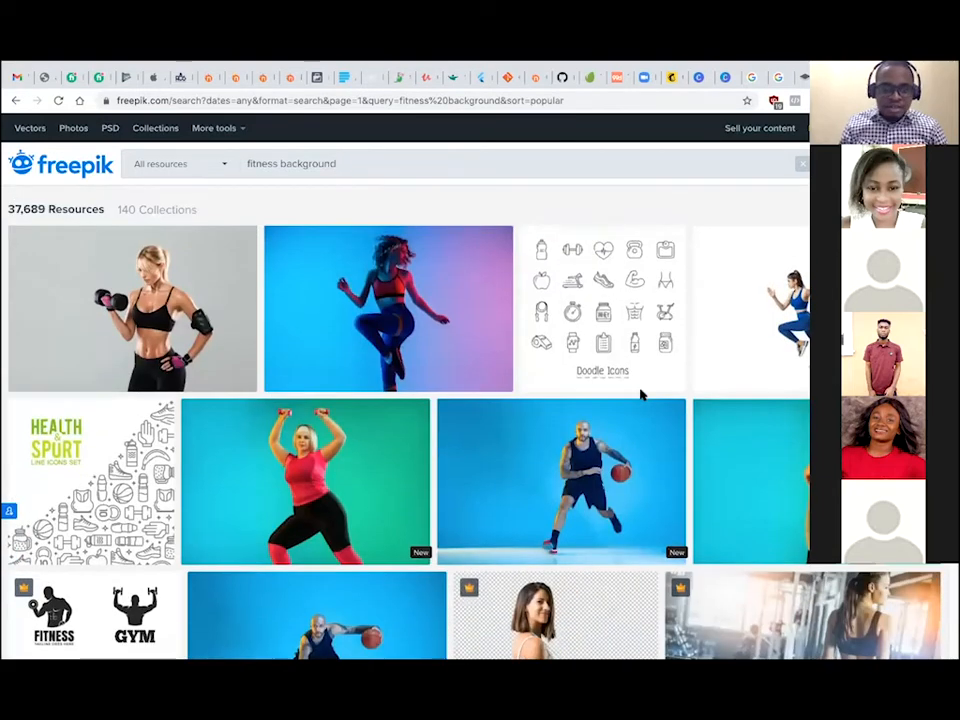
# Browse the Freepik "fitness background" results and preview the premium photo of a woman stretching with copy-space, then return to the results.
pyautogui.scroll(-4, 641, 395)
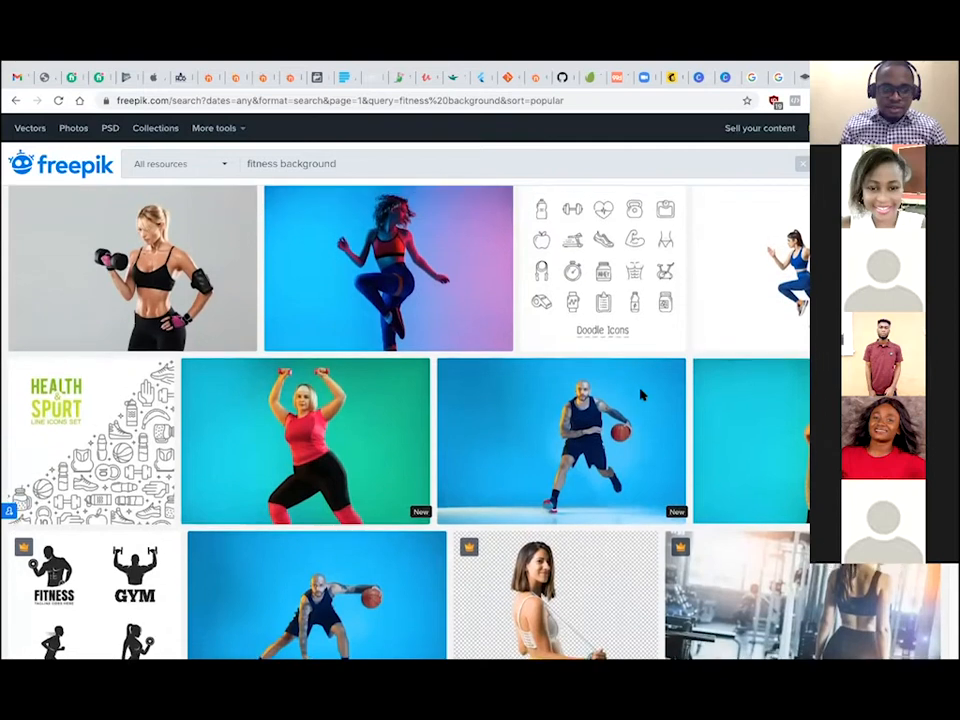
pyautogui.scroll(-5, 641, 395)
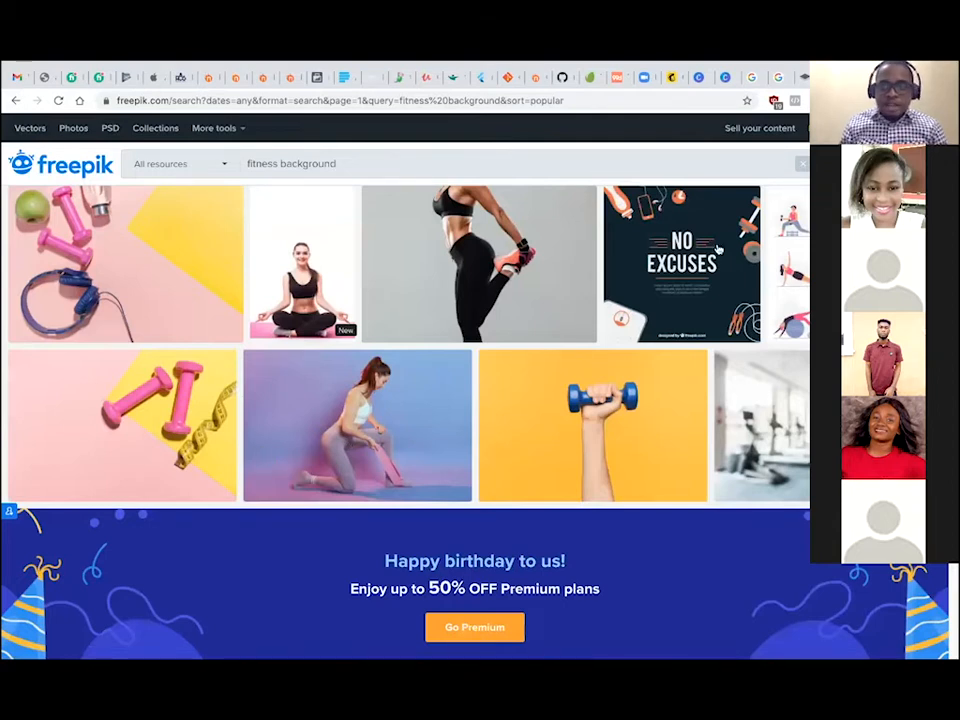
pyautogui.click(262, 455)
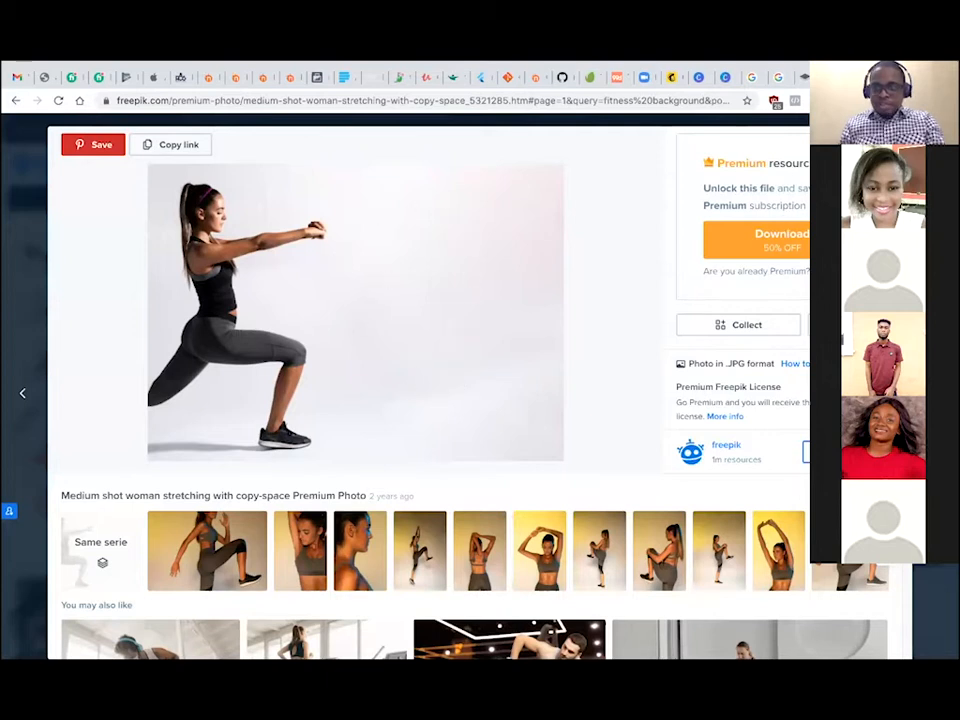
pyautogui.press('Escape')
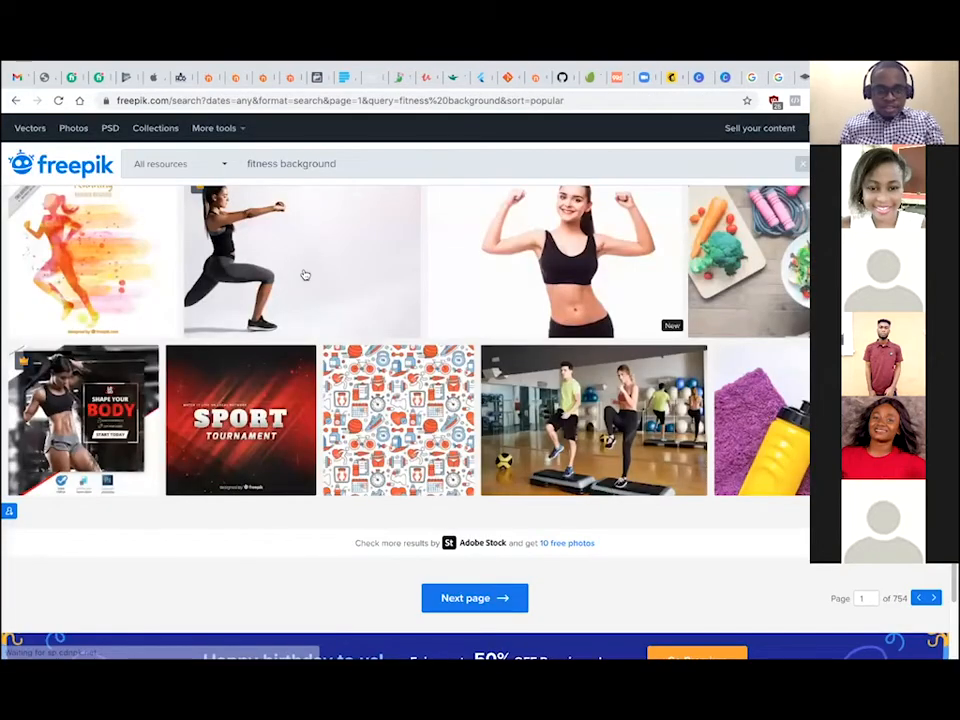
# Examine the first page of Freepik "fitness background" results for a photo or graphic suitable as the post's background.
pyautogui.scroll(2, 302, 286)
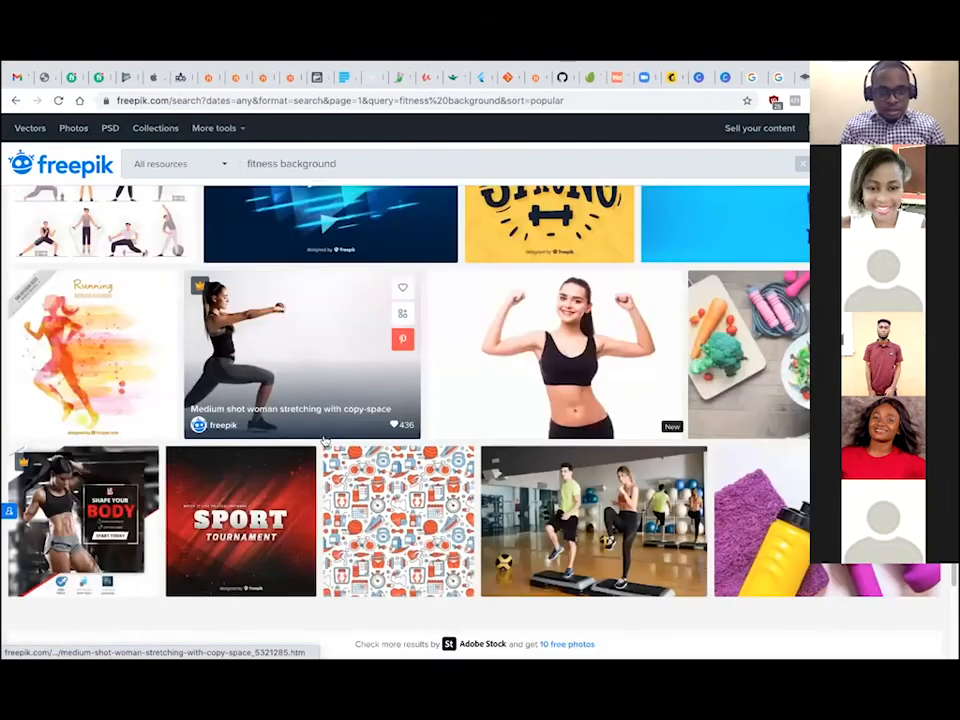
pyautogui.scroll(3, 340, 400)
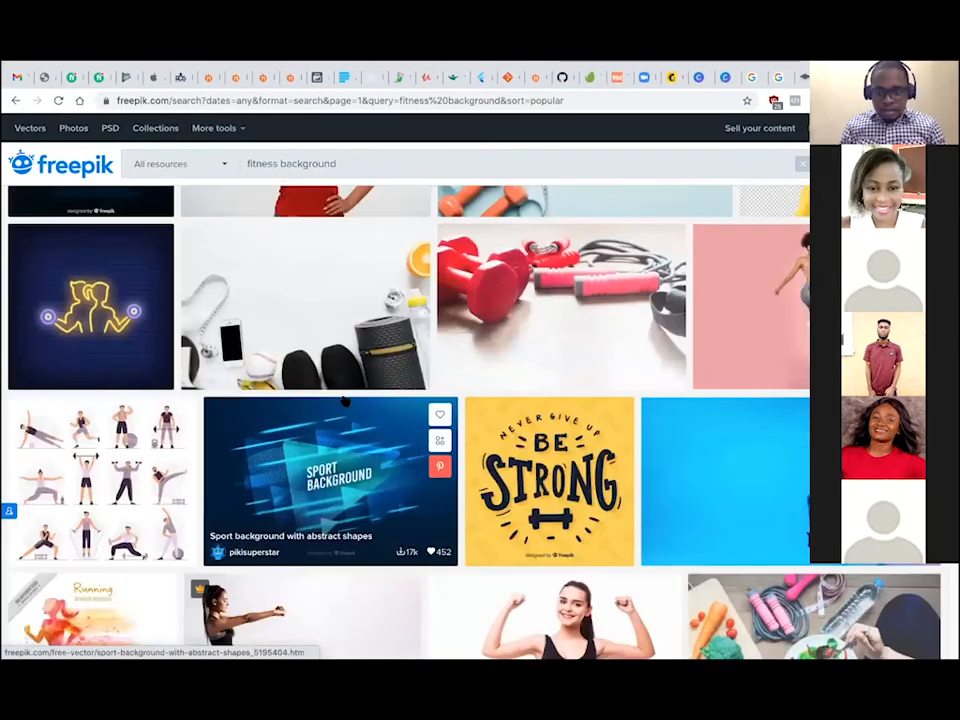
pyautogui.scroll(-1, 751, 497)
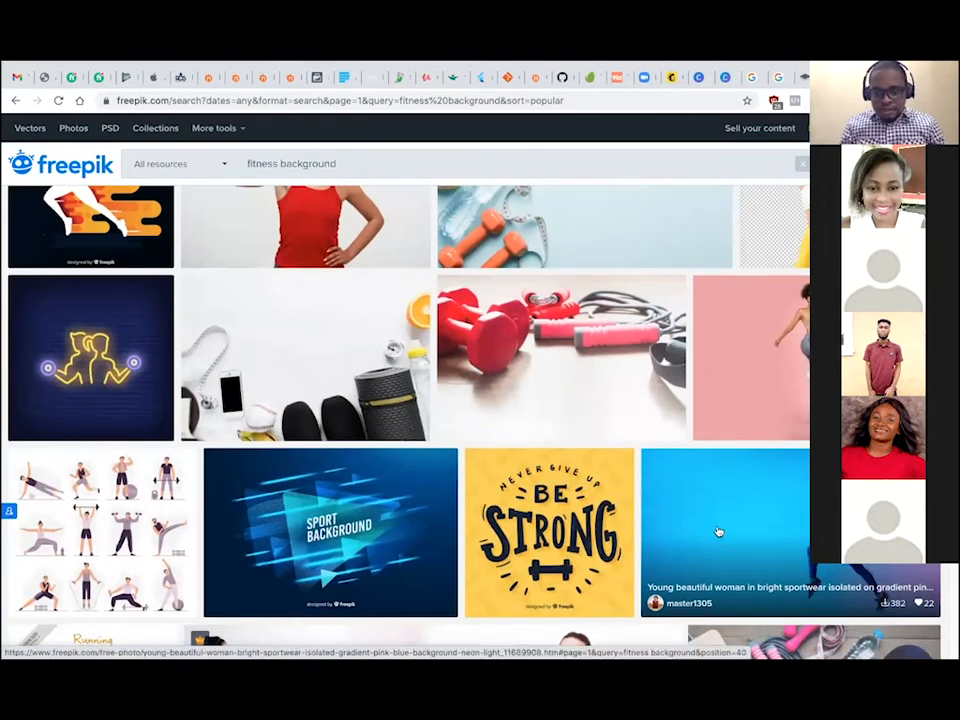
pyautogui.scroll(3, 720, 516)
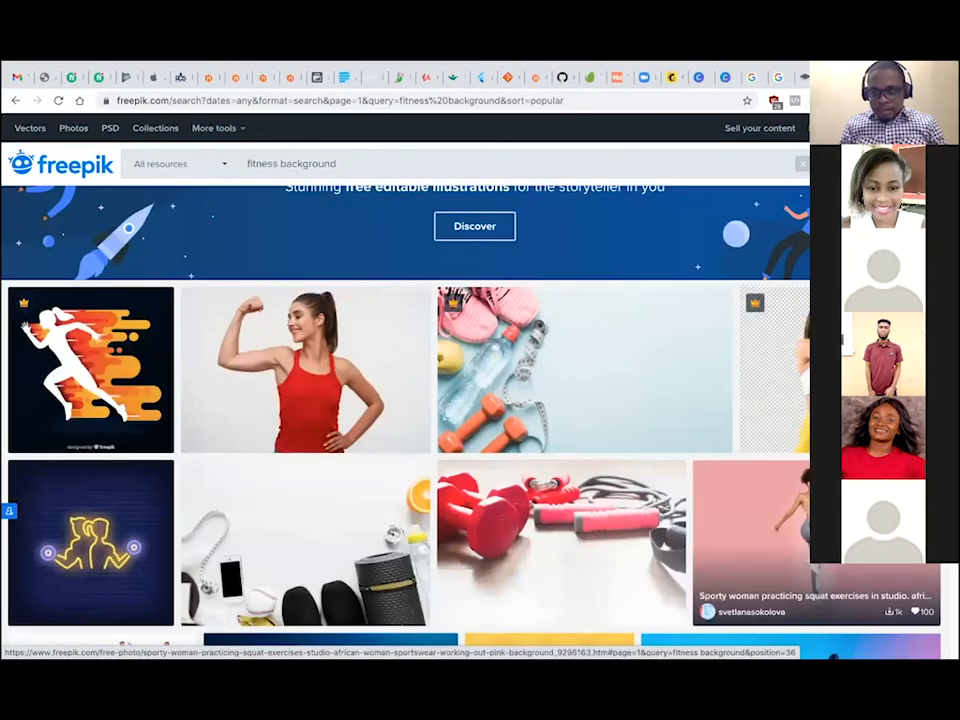
pyautogui.scroll(-1, 790, 525)
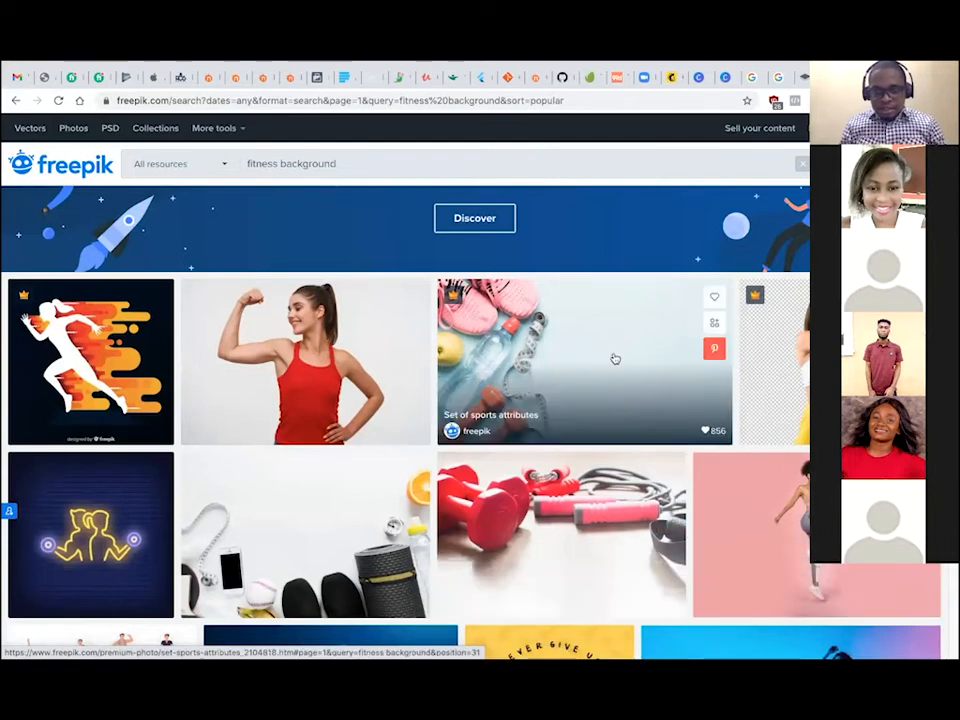
pyautogui.scroll(4, 650, 360)
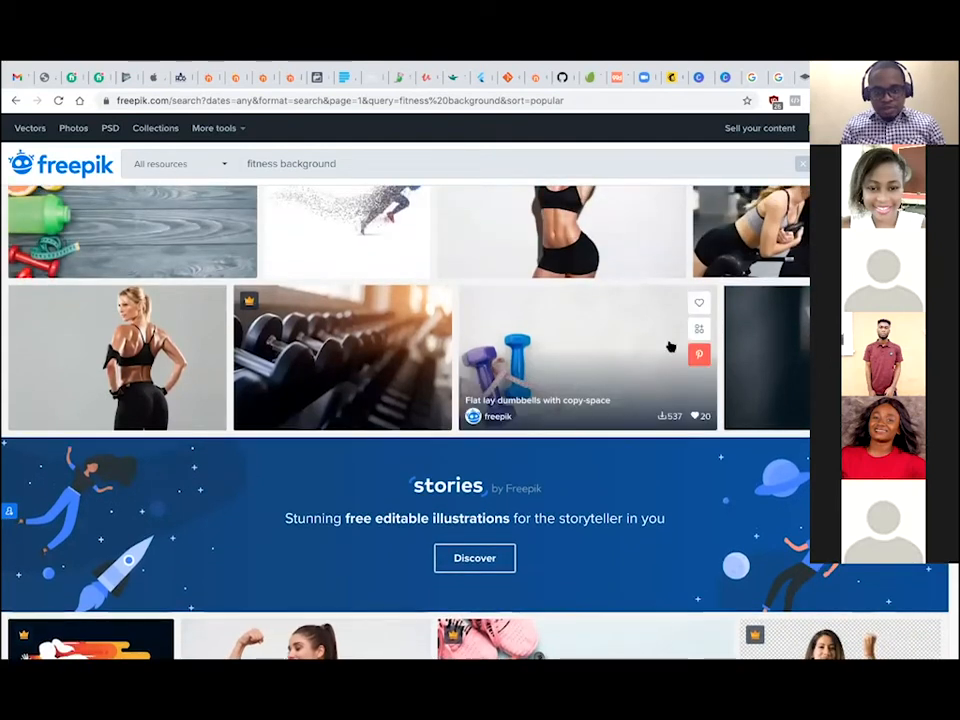
pyautogui.scroll(3, 561, 334)
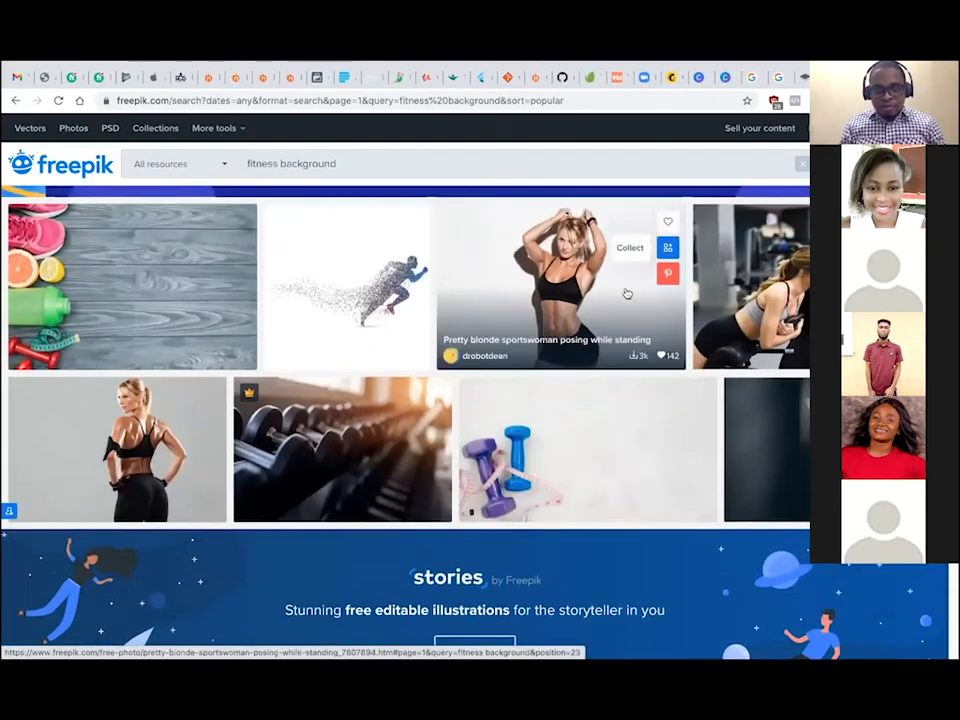
pyautogui.scroll(-8, 514, 463)
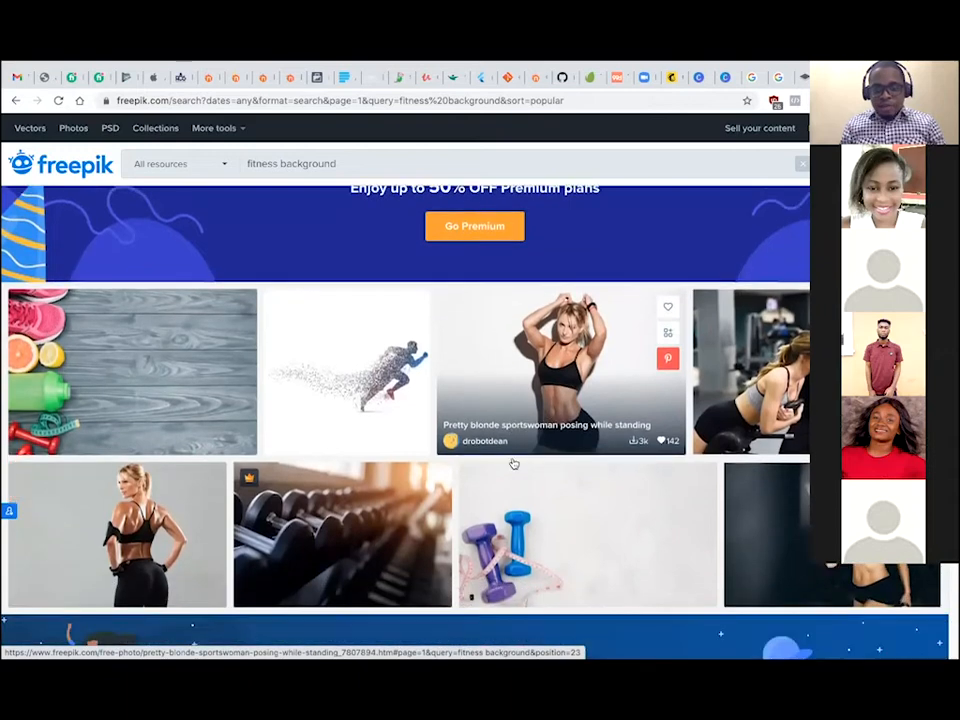
pyautogui.scroll(-3, 512, 463)
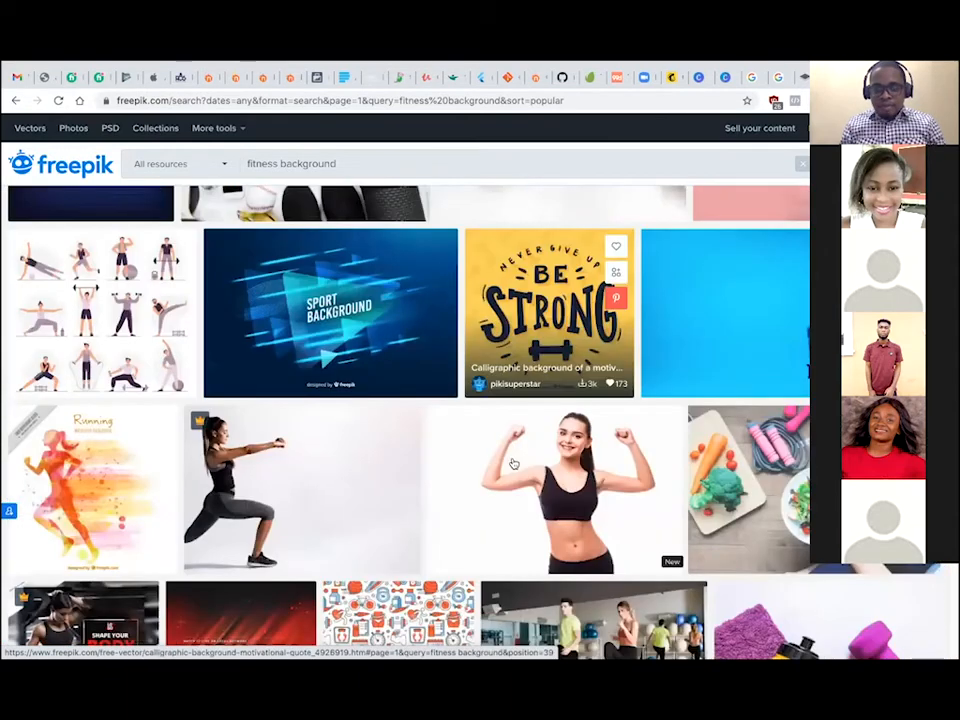
pyautogui.scroll(-2, 512, 463)
pyautogui.scroll(1, 512, 463)
pyautogui.scroll(1, 300, 289)
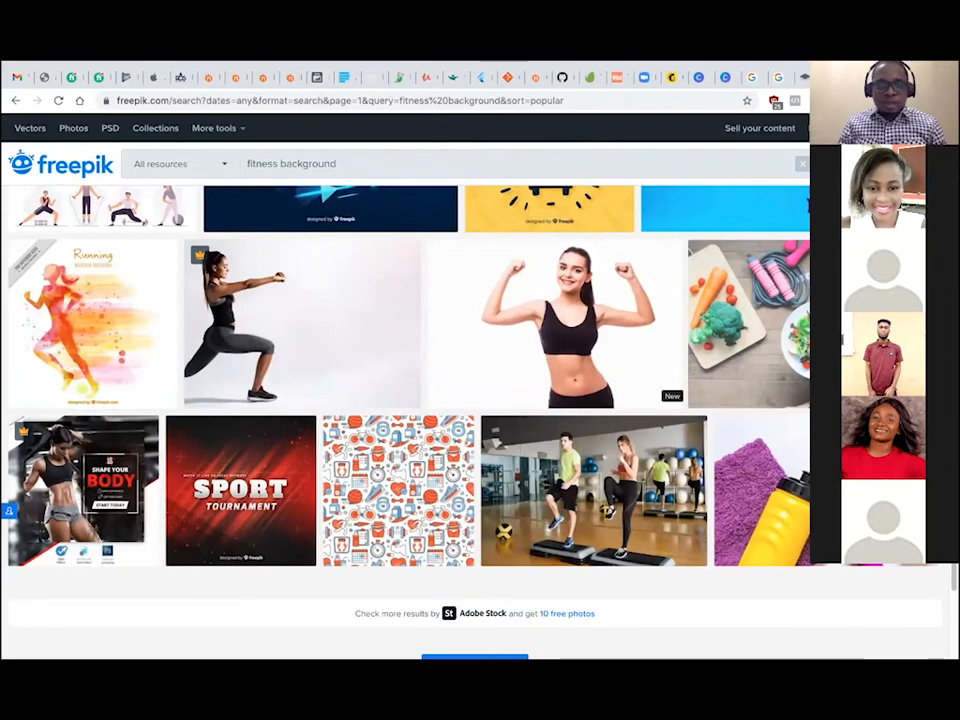
# Check the reference flyer on Google Images, then reopen the Freepik preview of the woman stretching with copy-space.
pyautogui.hotkey('ctrl', 'shift', 'Tab')
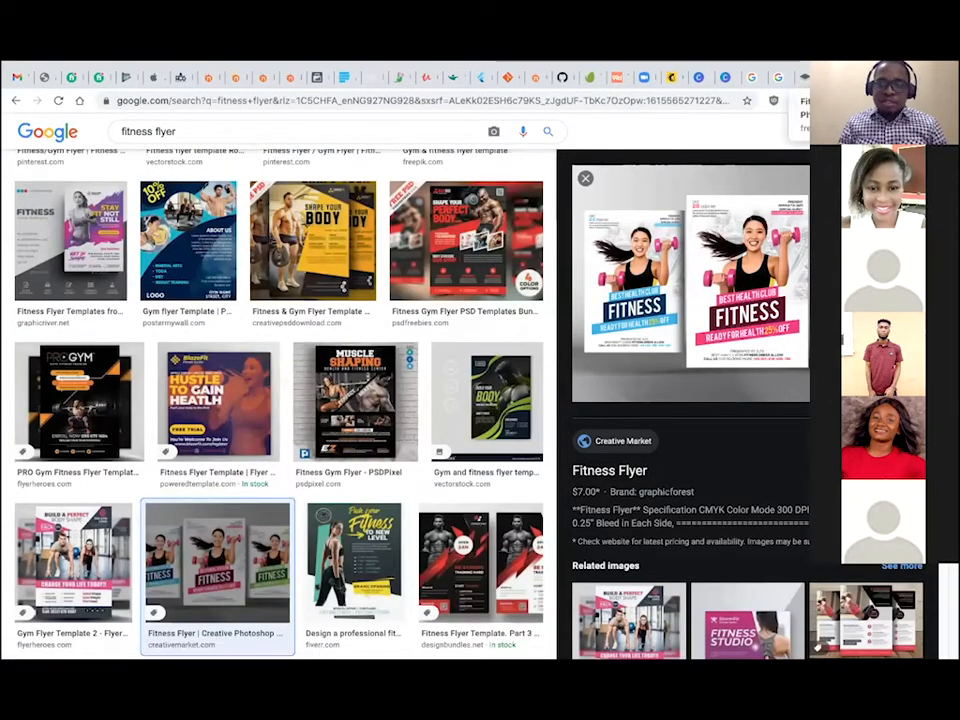
pyautogui.click(826, 77)
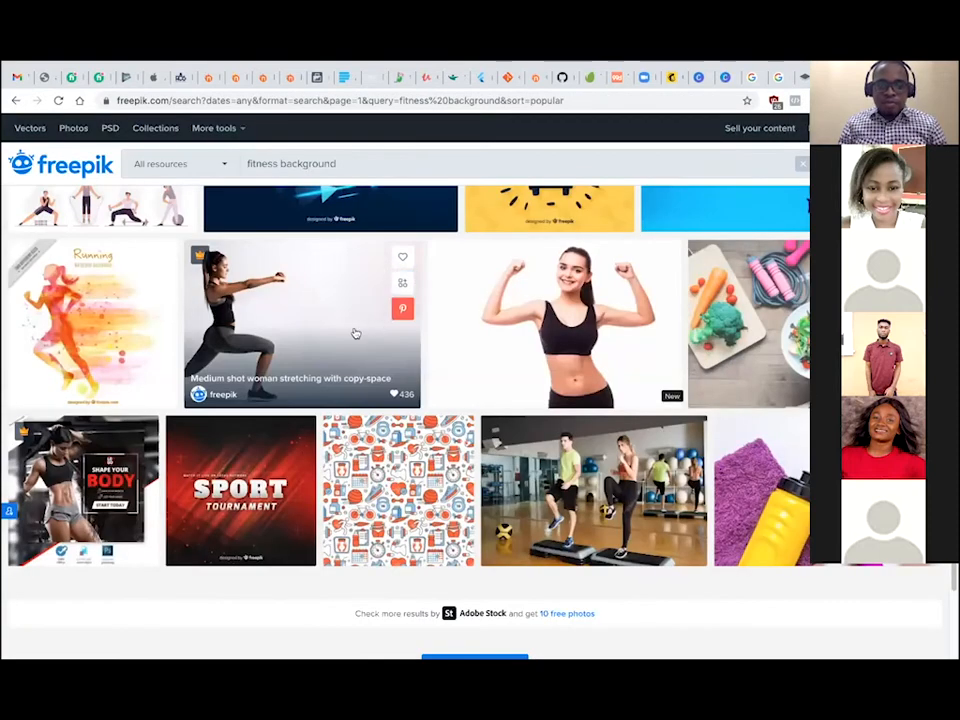
pyautogui.scroll(-1, 320, 327)
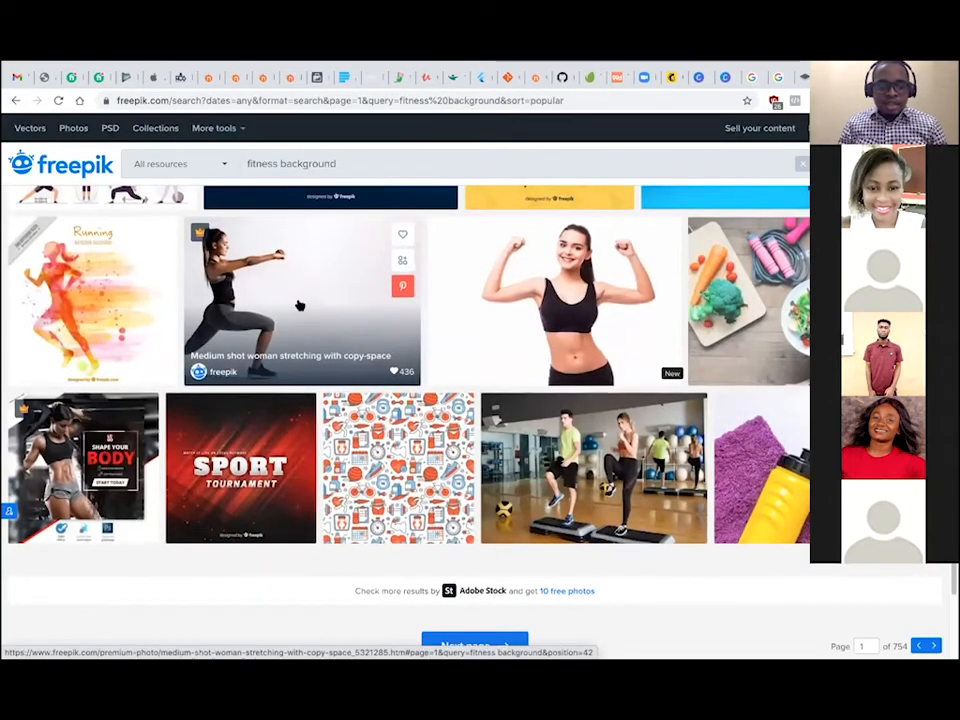
pyautogui.click(299, 305)
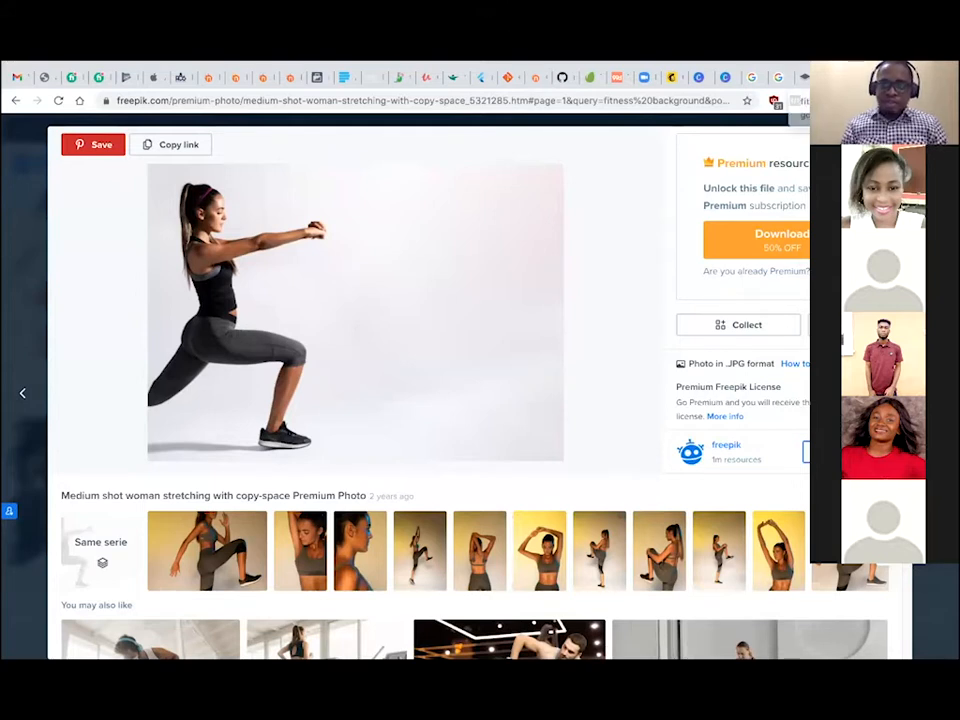
# Return to Google Images, close the flyer preview and search images for "fitness background".
pyautogui.click(830, 77)
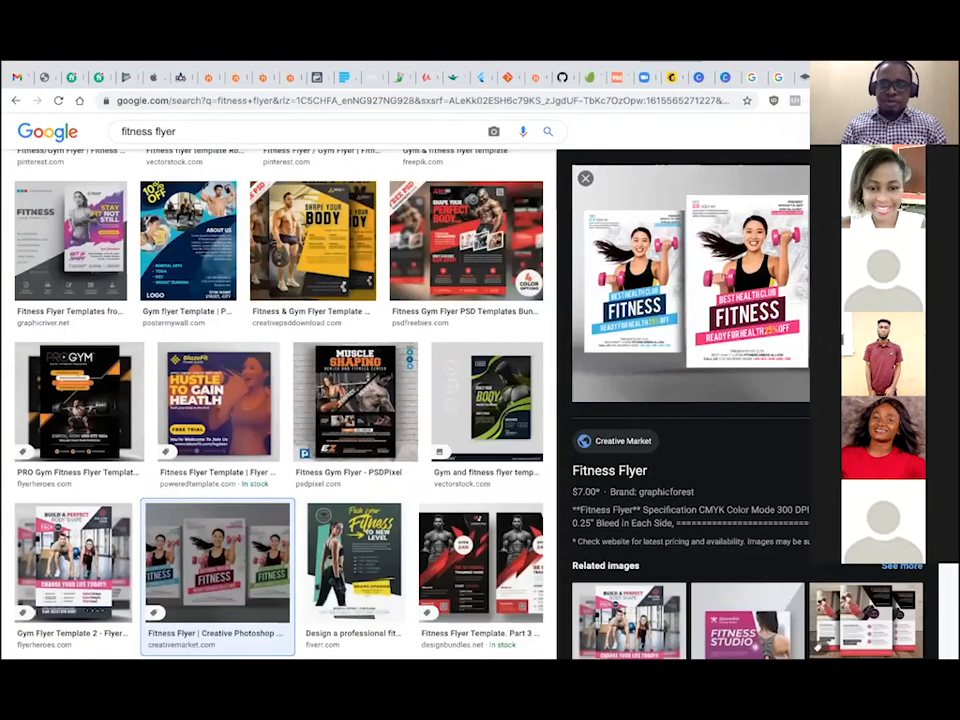
pyautogui.click(585, 178)
pyautogui.moveTo(153, 133); pyautogui.dragTo(255, 143)
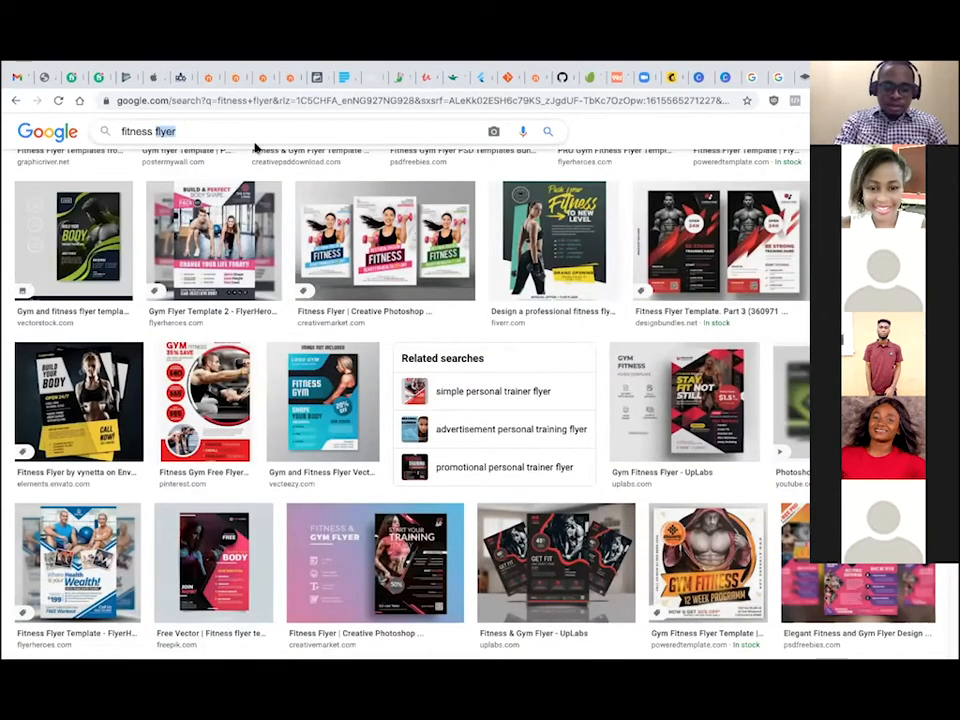
pyautogui.write('backgraound')
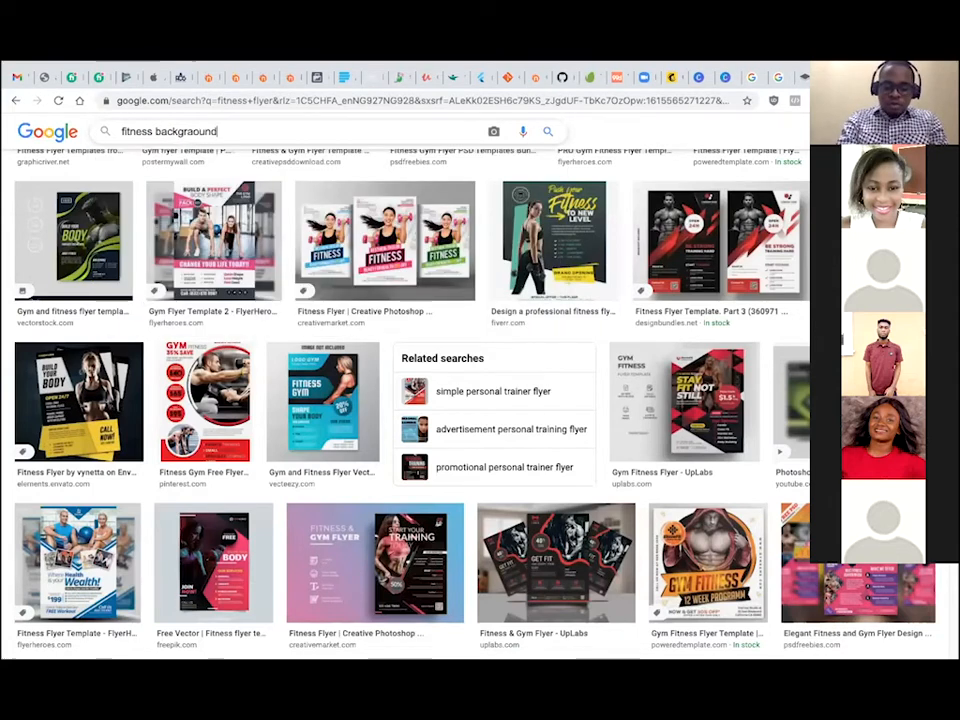
pyautogui.press('Return')
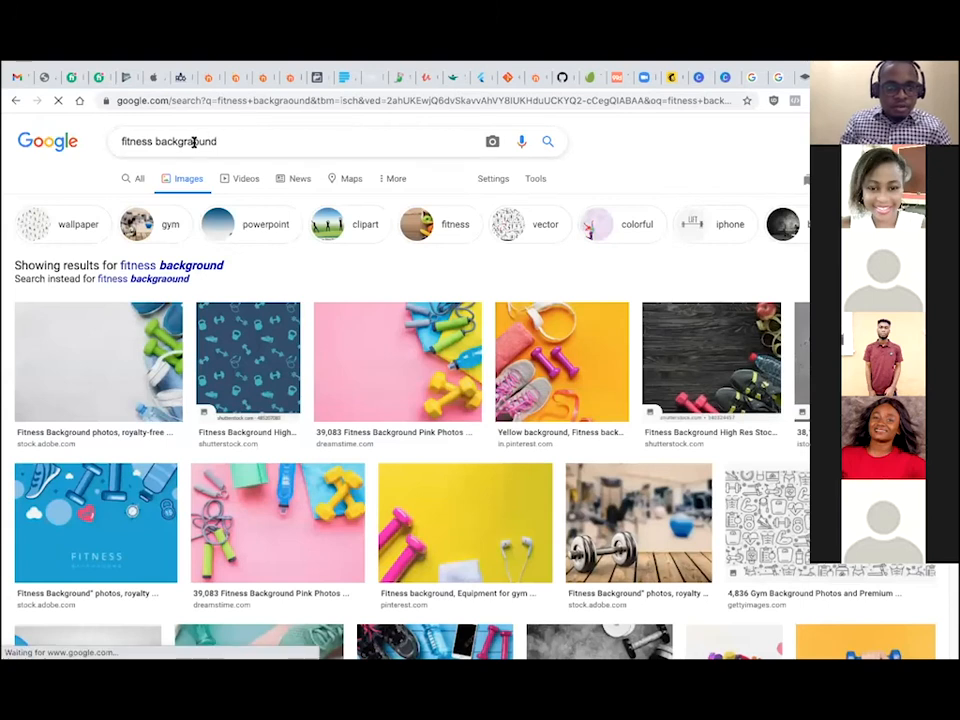
pyautogui.press('BackSpace')
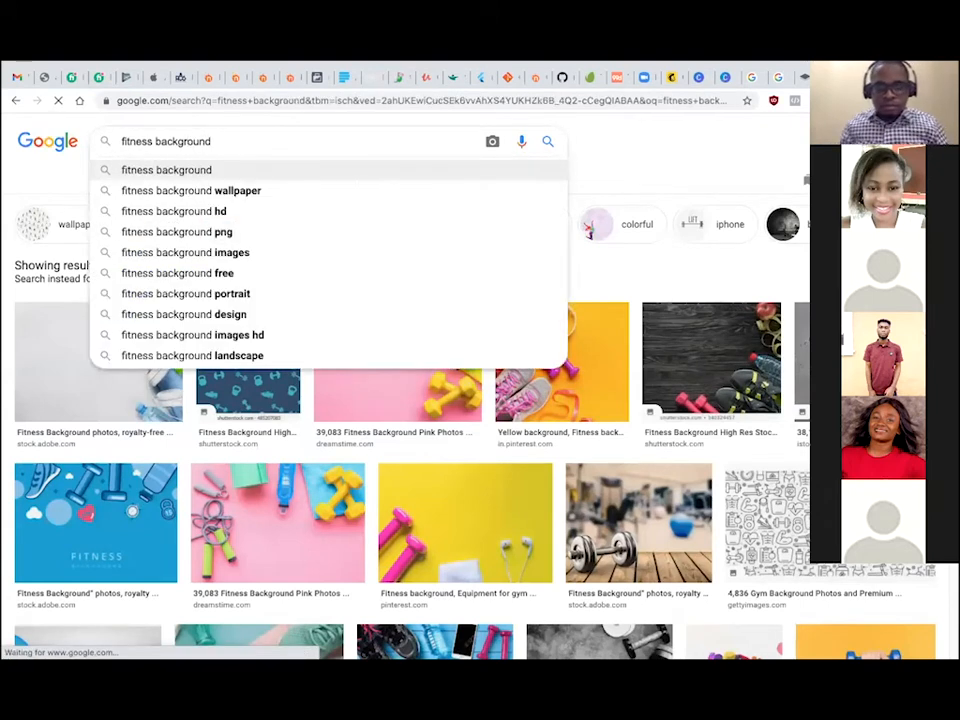
pyautogui.press('Return')
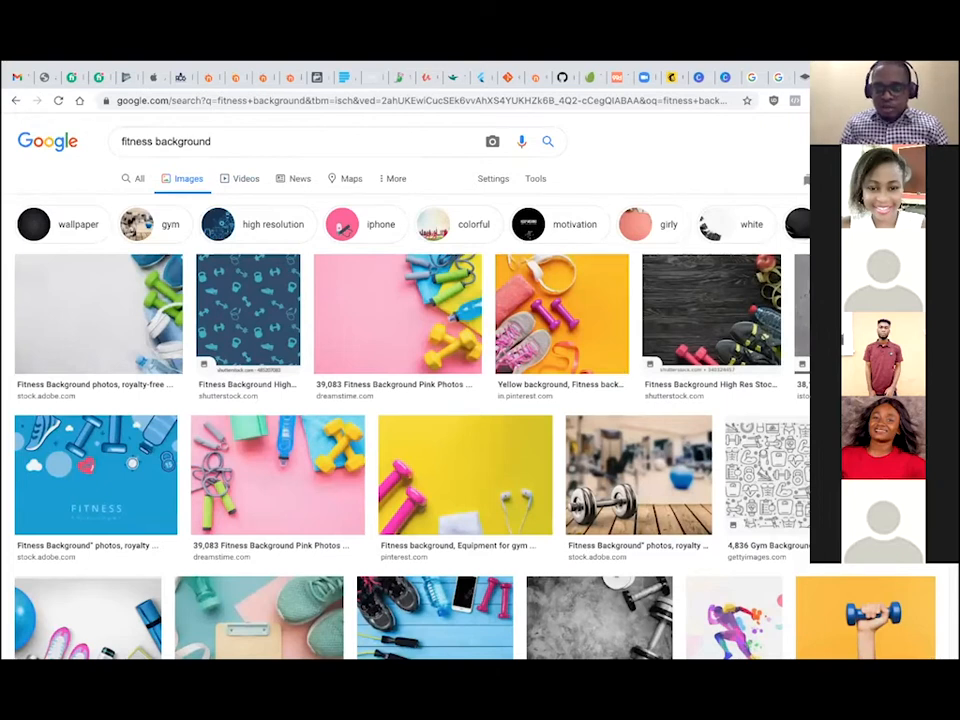
# Preview the Pinterest yellow background image with sneakers, headphones and purple dumbbells, and look over its related images.
pyautogui.scroll(-2, 537, 262)
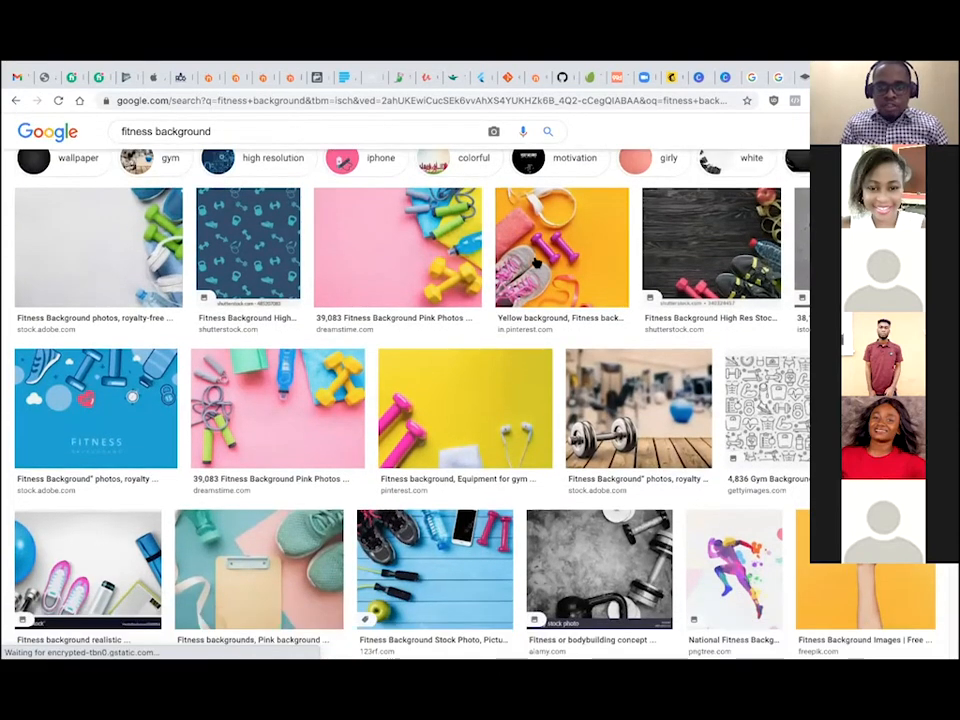
pyautogui.click(536, 262)
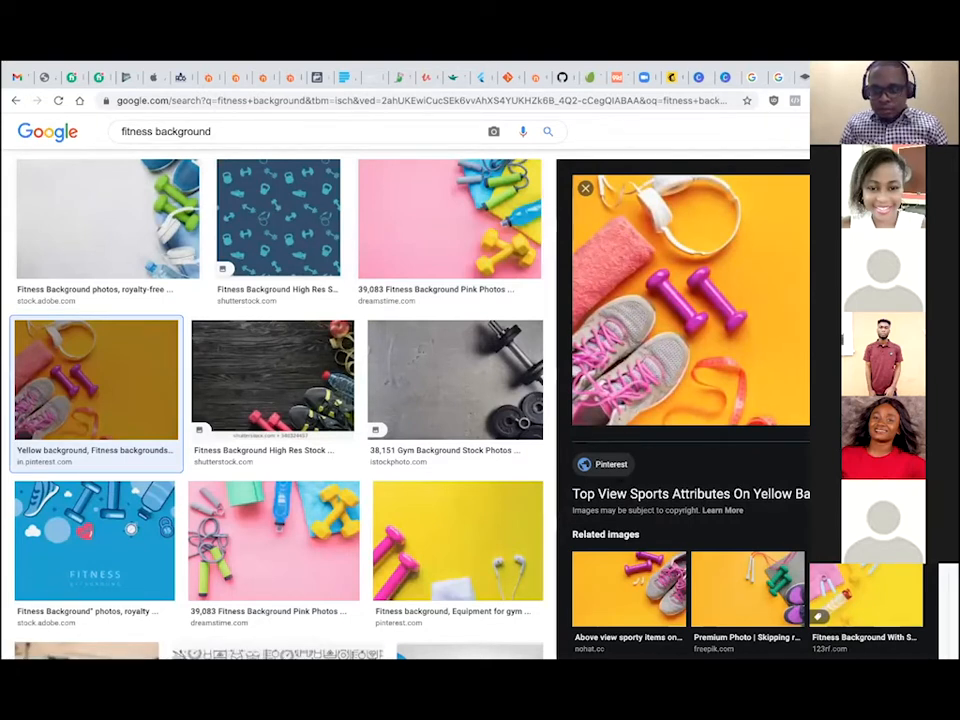
pyautogui.scroll(-3, 690, 400)
pyautogui.scroll(3, 690, 400)
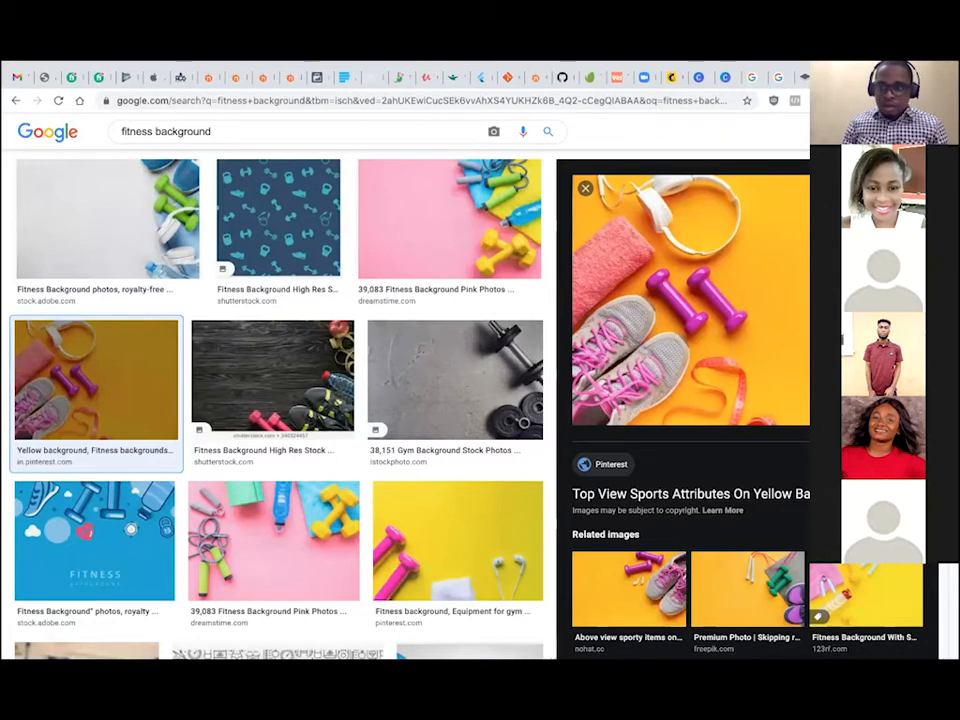
pyautogui.scroll(2, 243, 130)
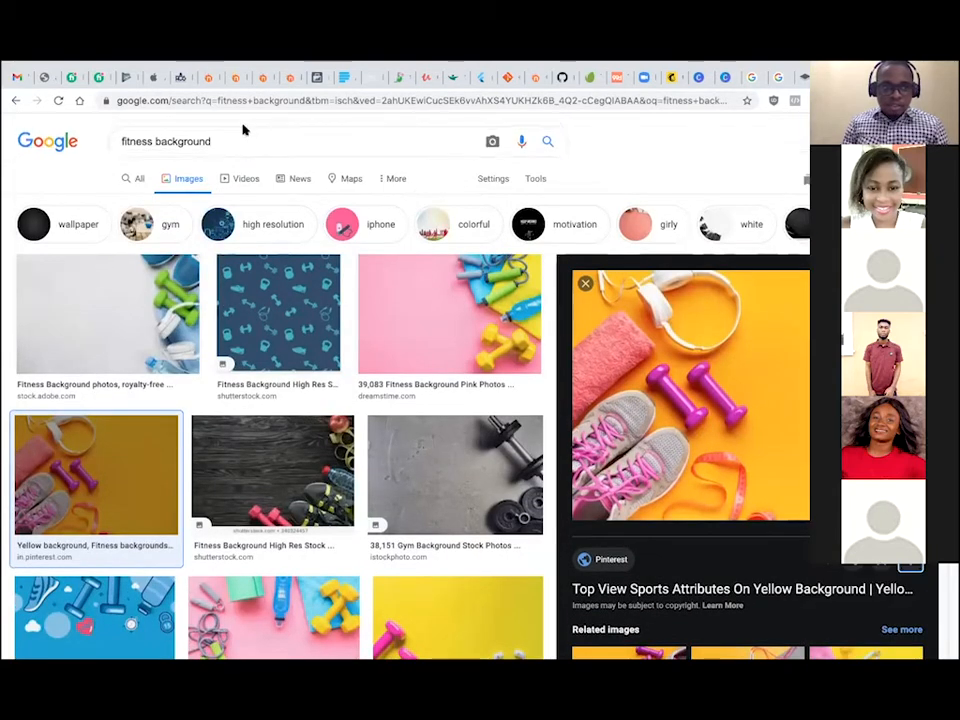
# Show all Google web results for "fitness background" and look through the stock image sites listed.
pyautogui.click(135, 178)
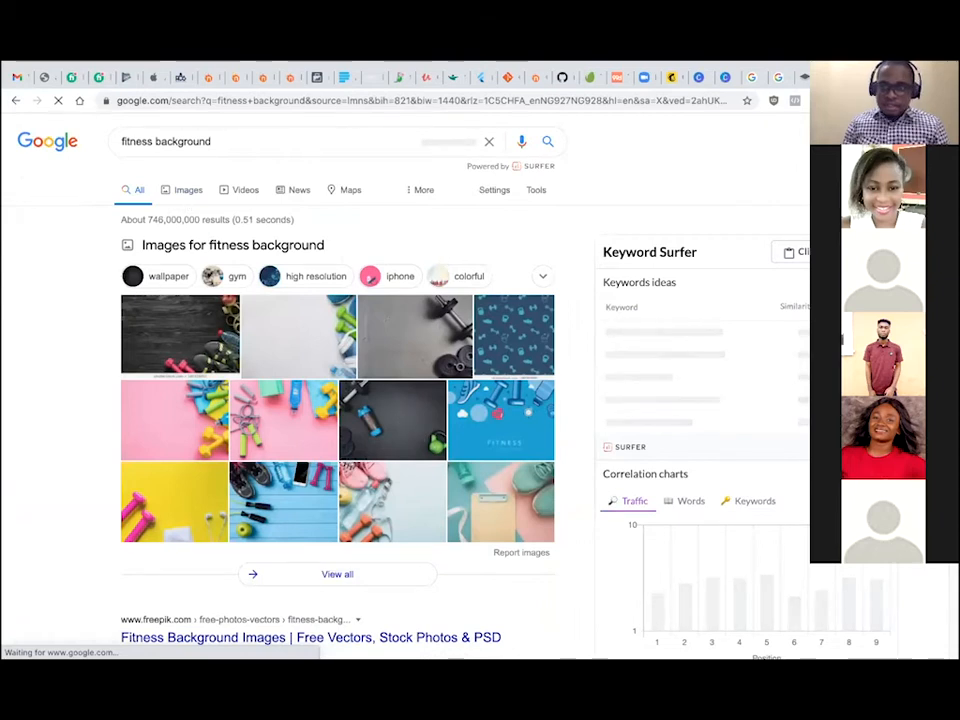
pyautogui.scroll(-5, 375, 228)
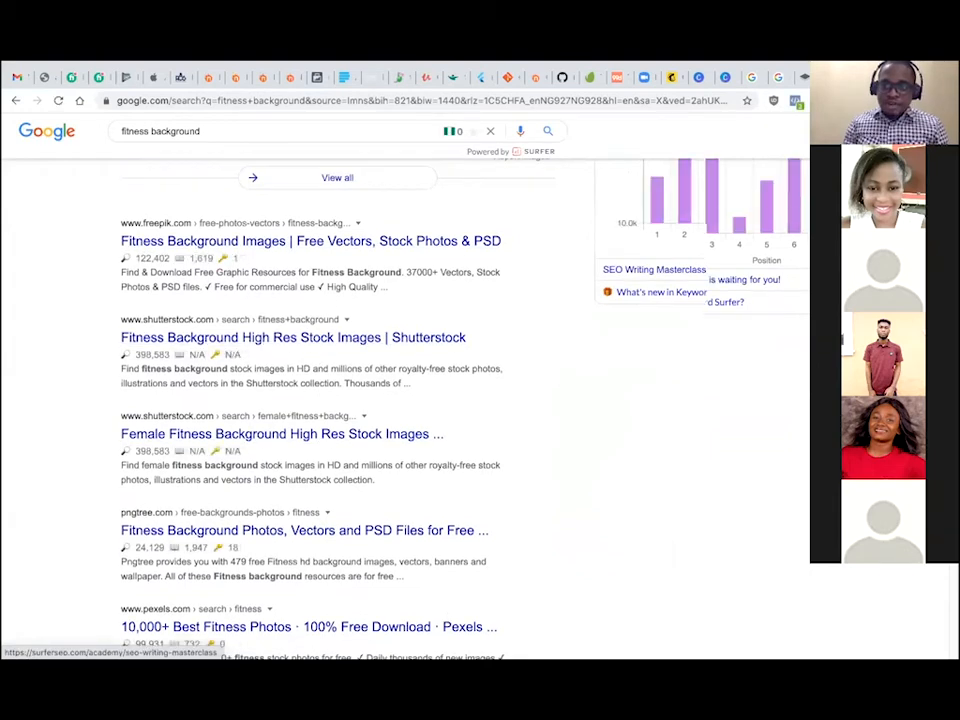
pyautogui.scroll(5, 143, 193)
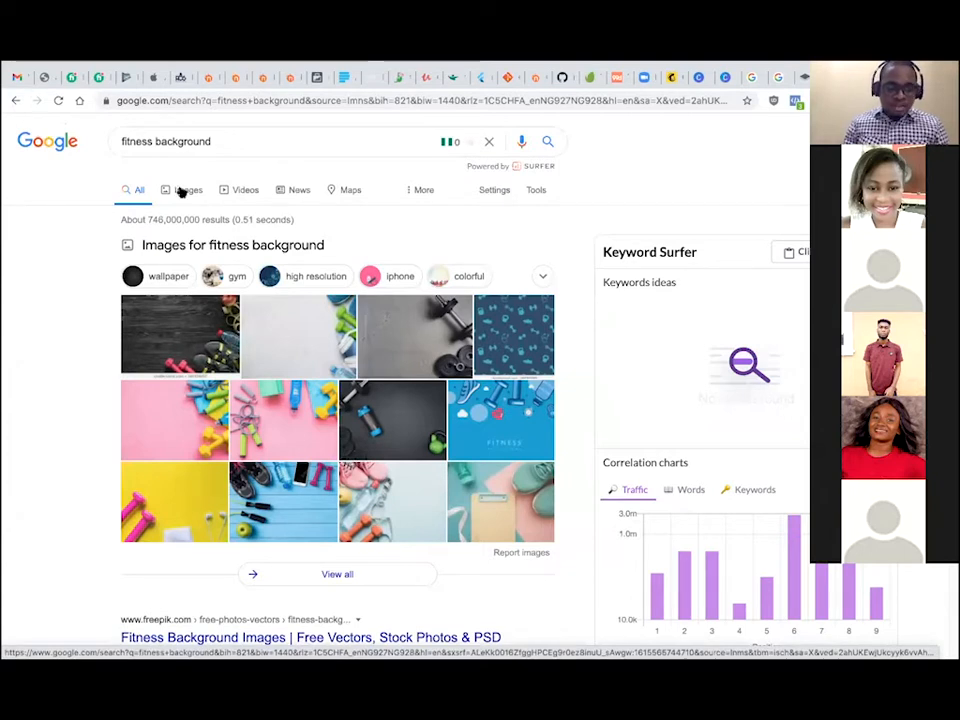
# Switch back to the image results for "fitness background" and browse further through the pictures.
pyautogui.click(181, 192)
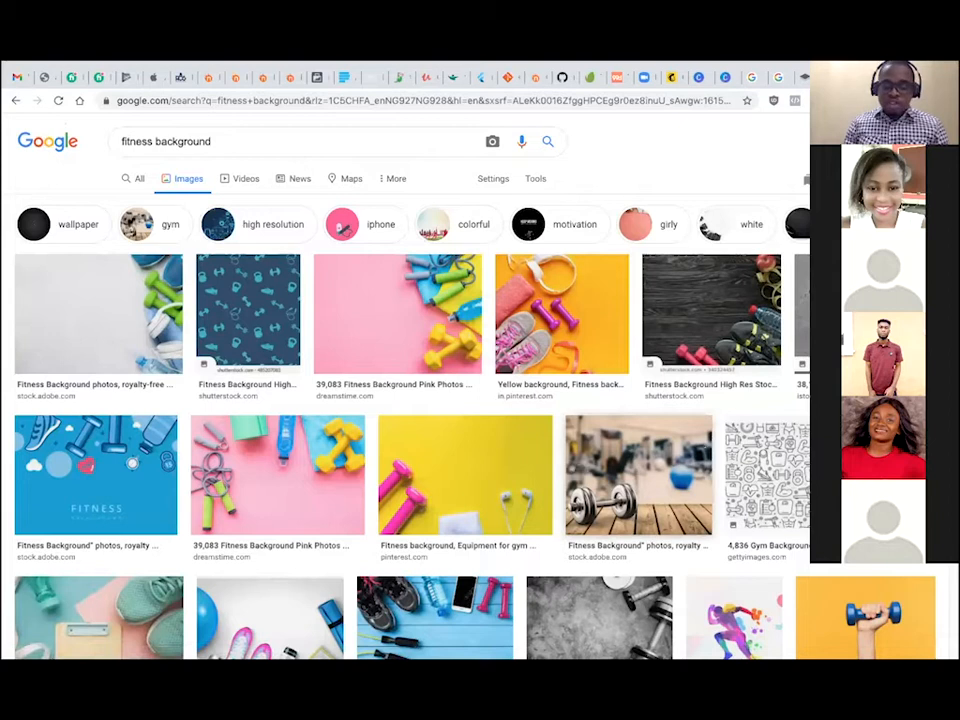
pyautogui.scroll(-2, 400, 400)
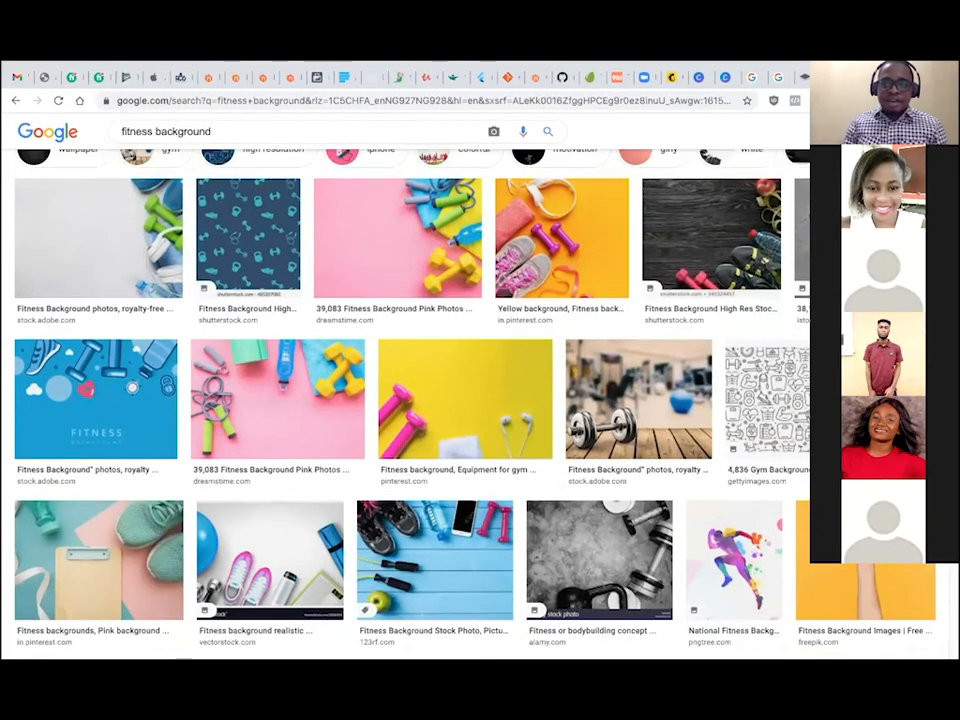
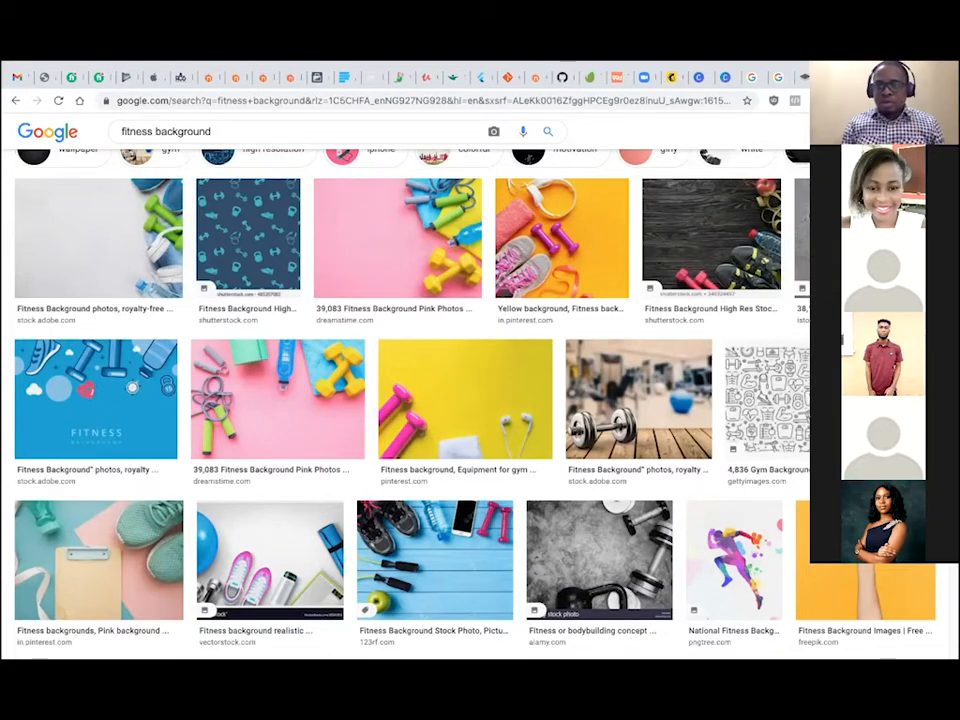
pyautogui.scroll(-2, 410, 400)
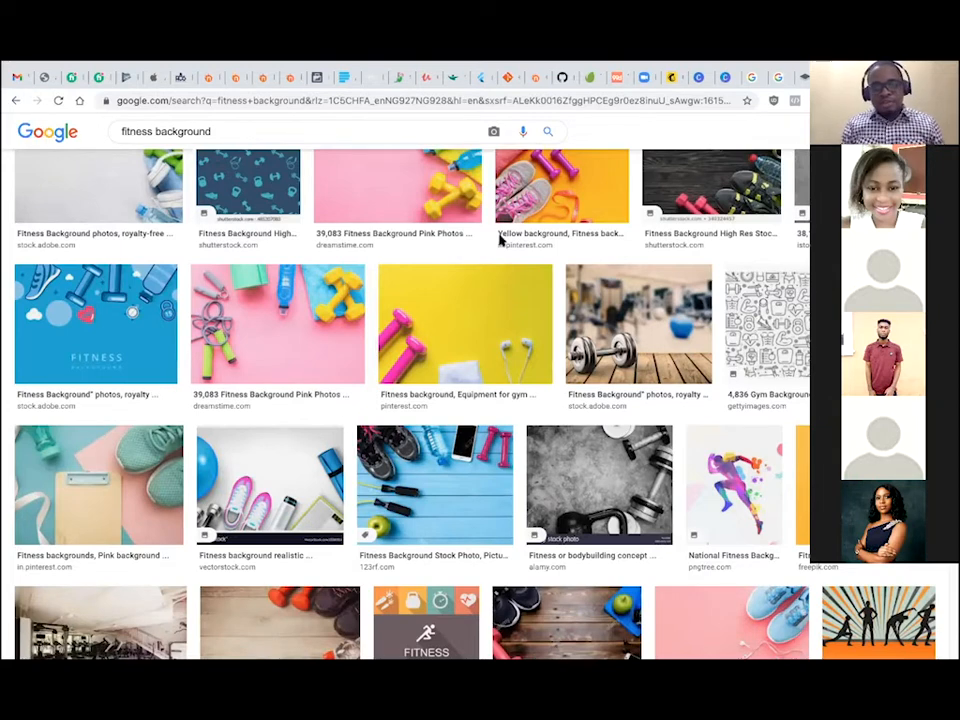
# Preview the yellow background image with sneakers and purple dumbbells again, and open the Shutterstock page for the black wood fitness background.
pyautogui.click(557, 187)
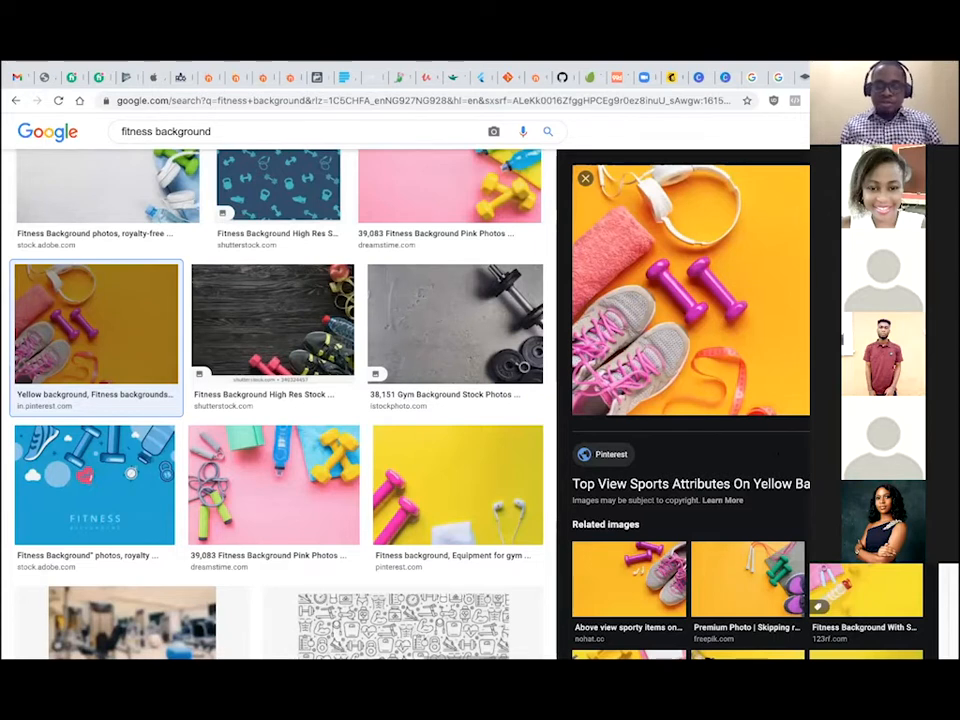
pyautogui.scroll(-1, 277, 404)
pyautogui.scroll(2, 277, 404)
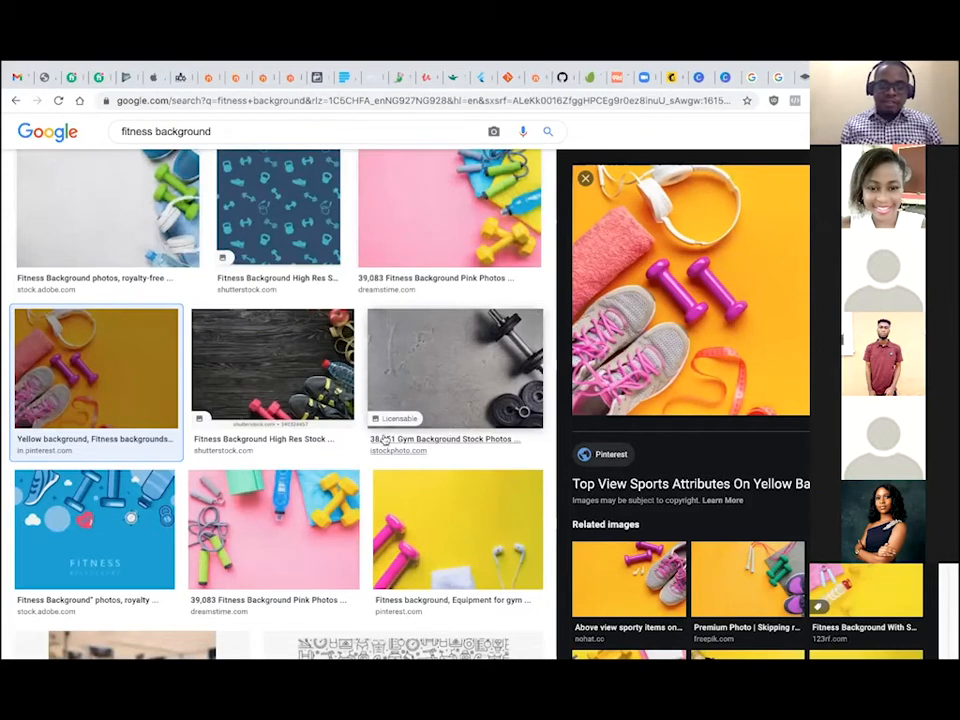
pyautogui.click(261, 443)
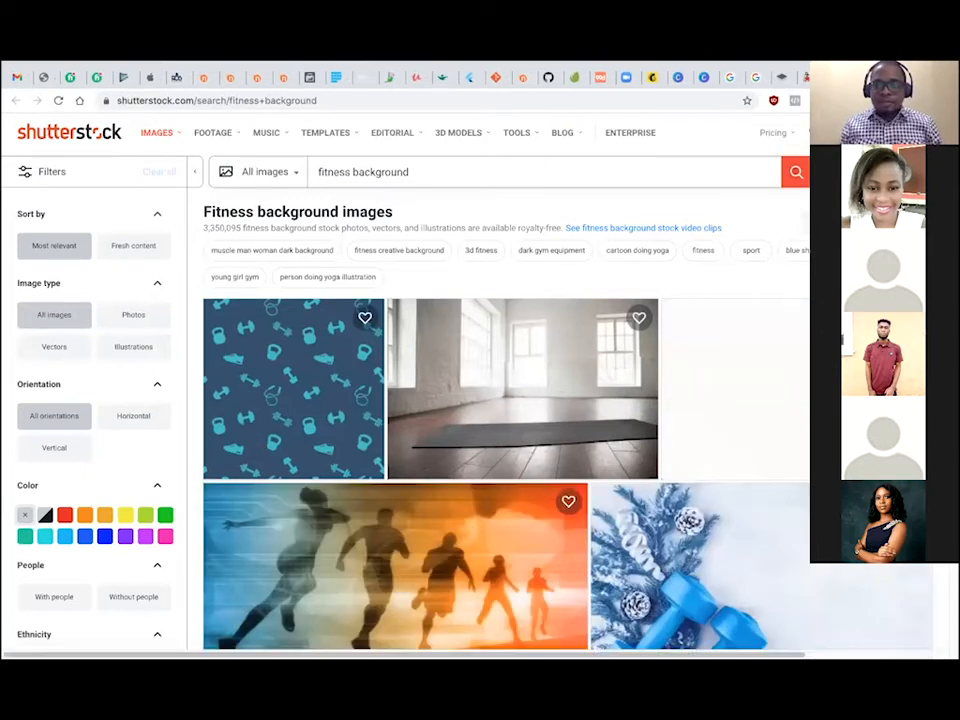
# Inspect the Shutterstock illustration of running silhouettes with its download options, and return to the fitness background results and their filters.
pyautogui.scroll(-3, 410, 310)
pyautogui.click(410, 310)
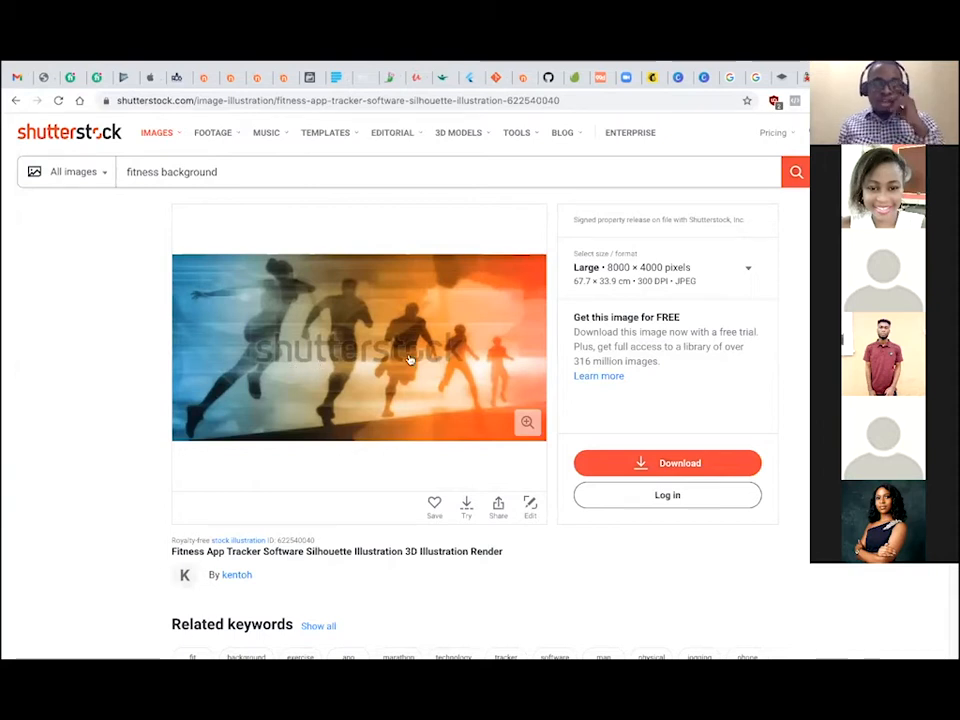
pyautogui.click(20, 103)
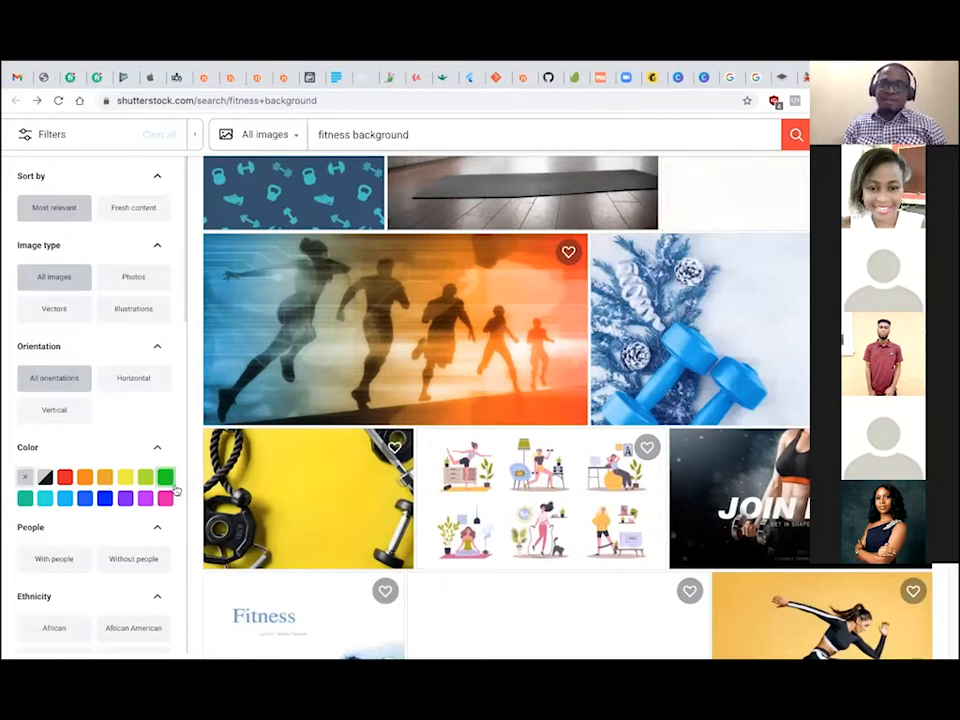
pyautogui.moveTo(408, 362)
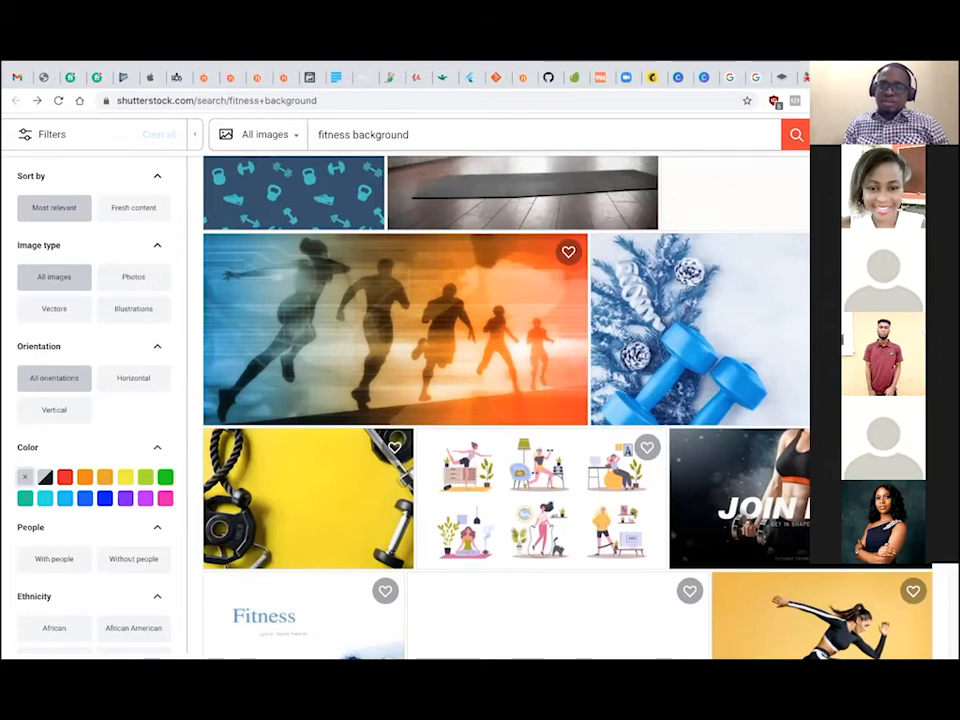
pyautogui.scroll(3, 732, 233)
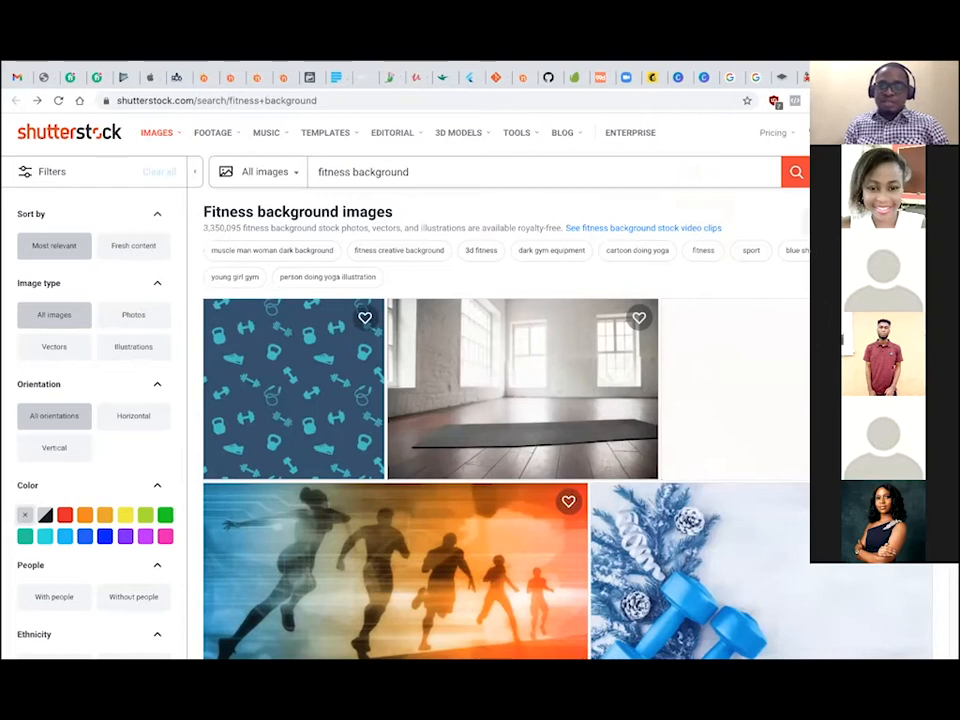
# Switch to Freepik, close the premium photo of the stretching woman and look back over the "fitness background" results.
pyautogui.hotkey('ctrl', 'Tab')
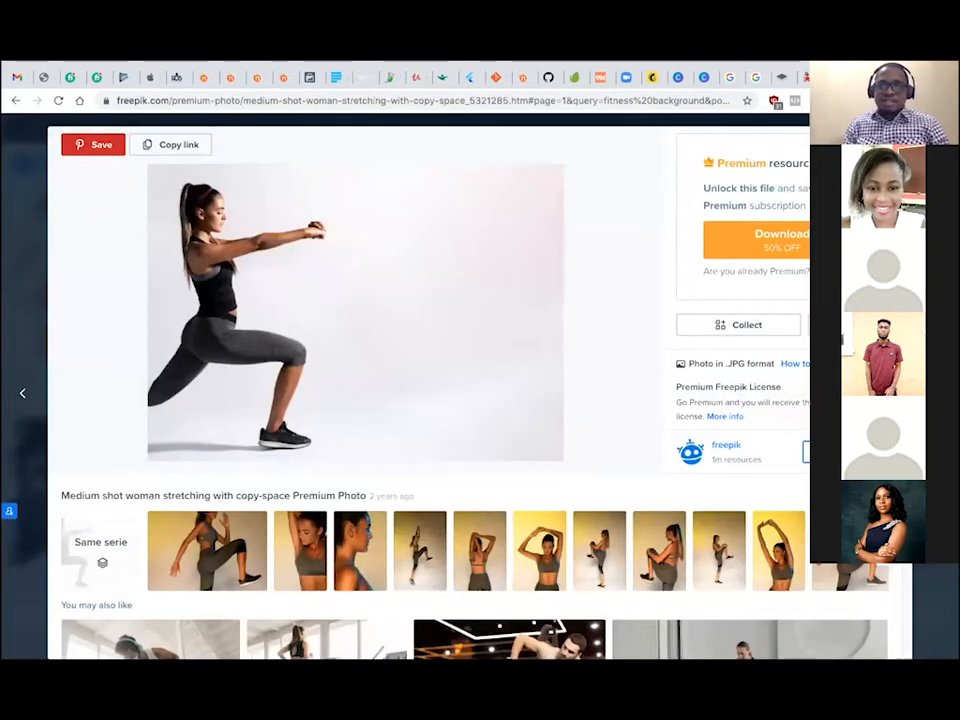
pyautogui.press('super+t')
pyautogui.hotkey('ctrl', 'shift', 'Tab')
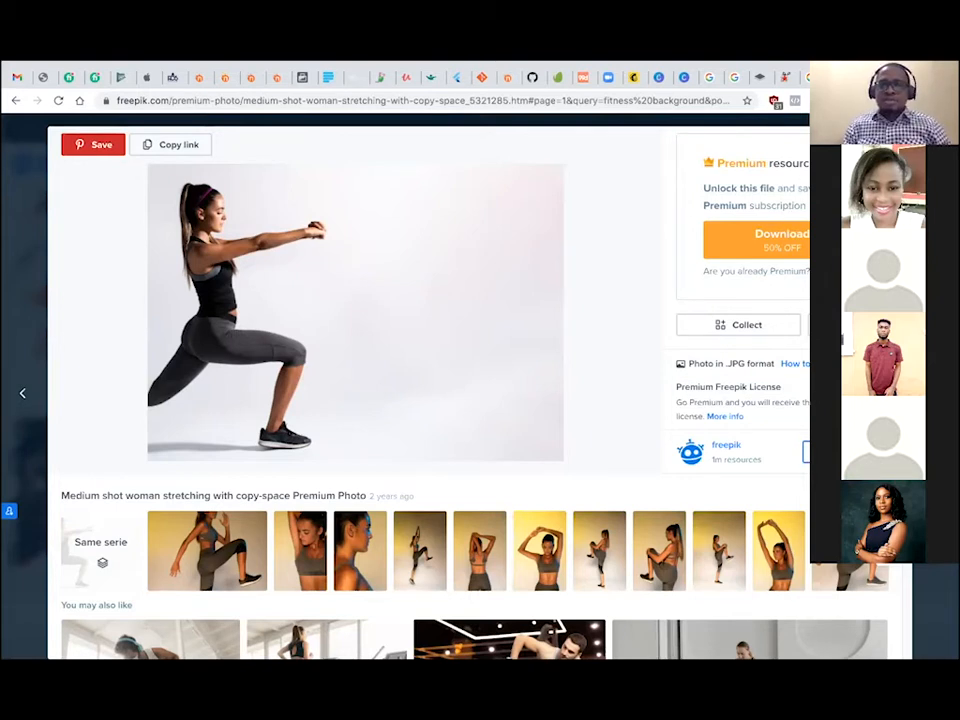
pyautogui.press('Escape')
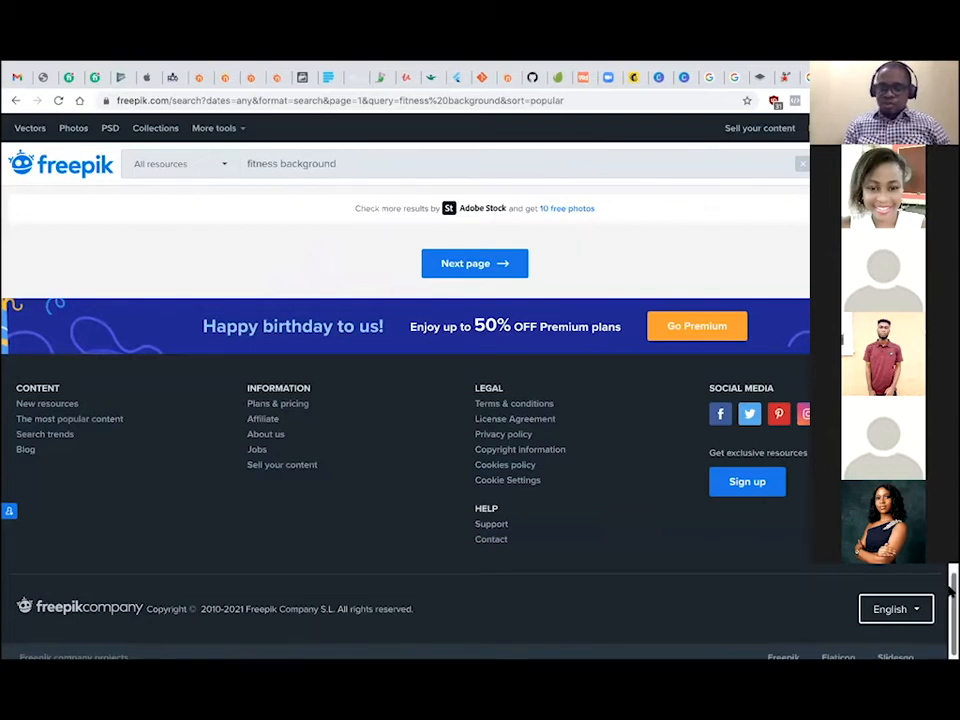
pyautogui.scroll(10, 713, 443)
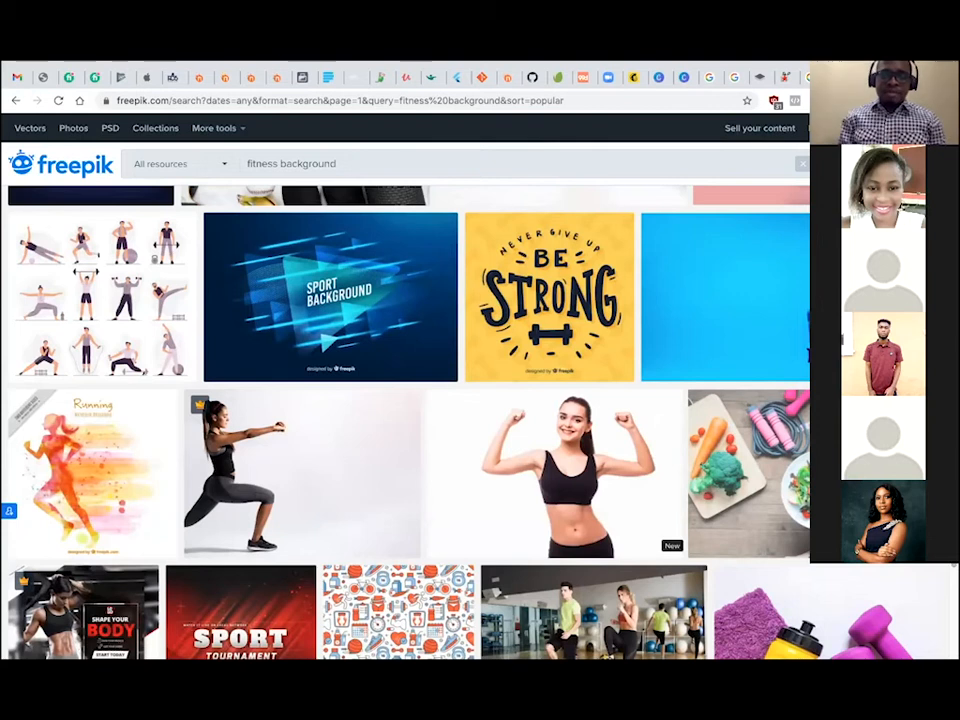
# Change the Freepik search phrase to "black fitness" and run the search.
pyautogui.click(247, 163)
pyautogui.write('black')
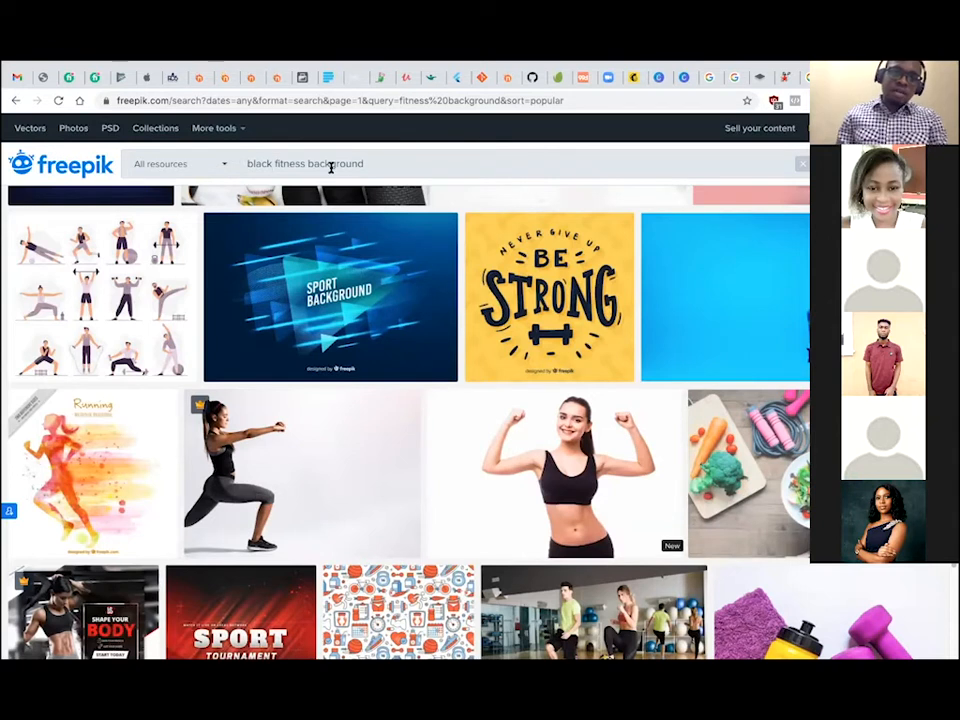
pyautogui.moveTo(307, 163); pyautogui.dragTo(462, 168)
pyautogui.press('BackSpace')
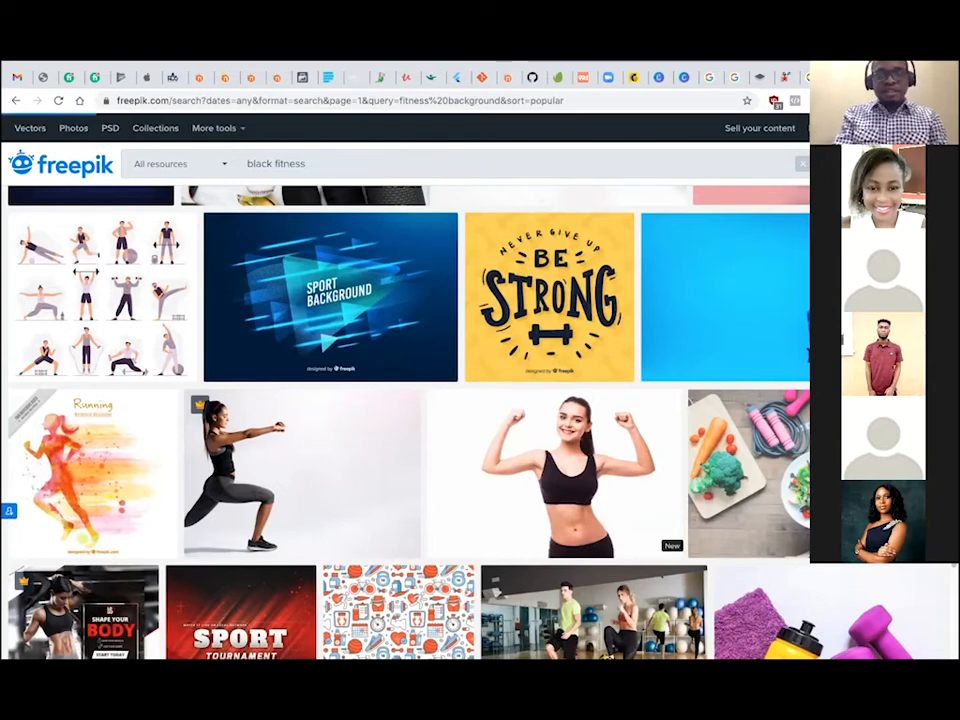
pyautogui.press('Return')
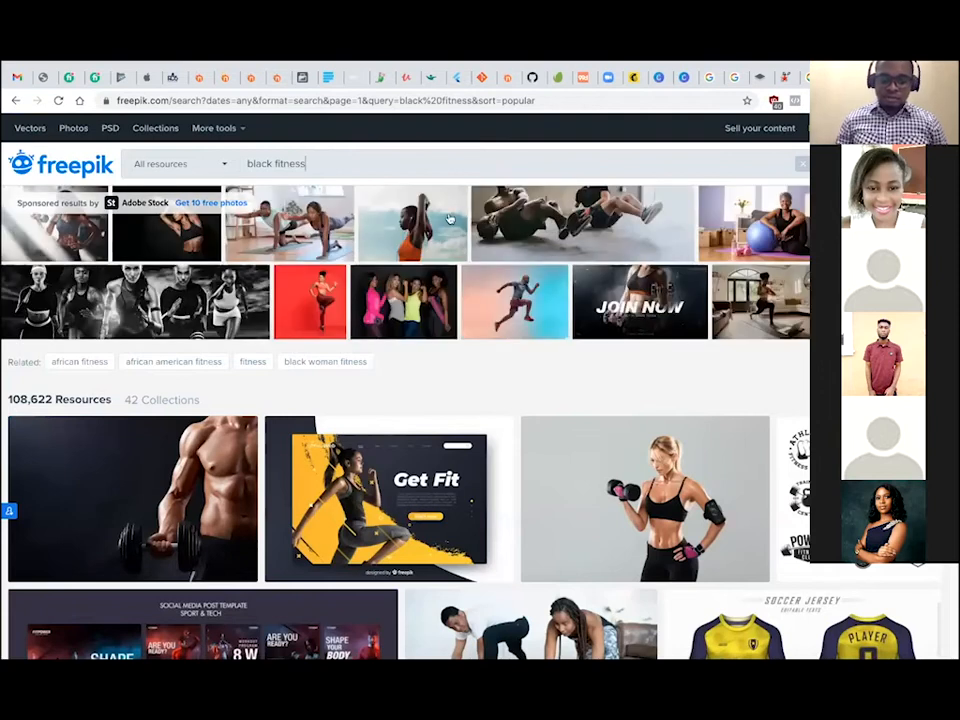
# Look through the first page of Freepik "black fitness" results for a photo or template suited to the fitness post.
pyautogui.scroll(-2, 400, 420)
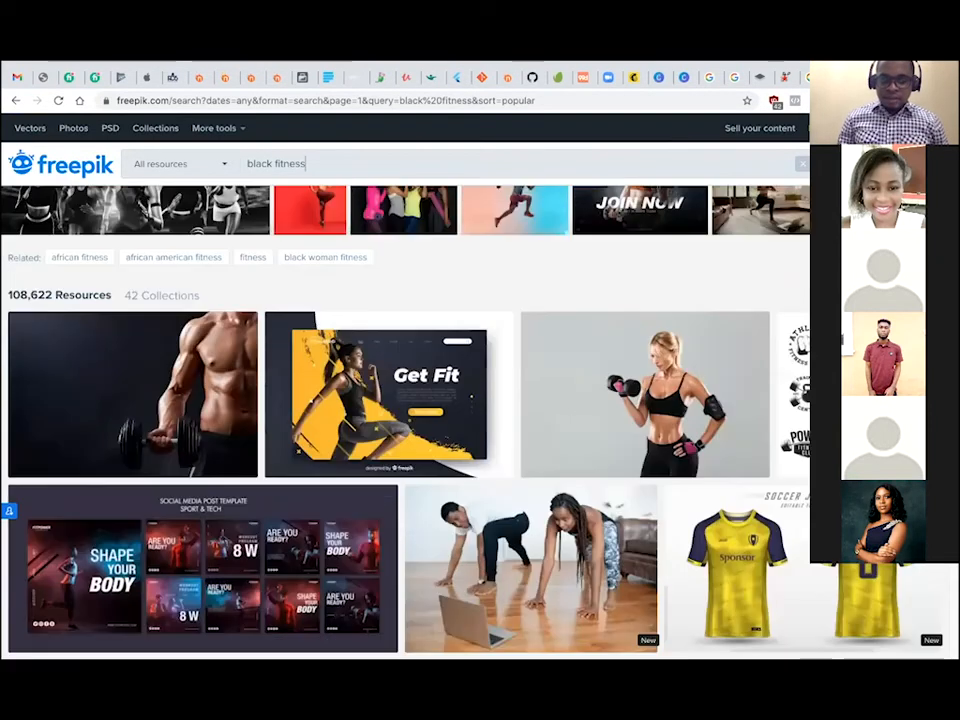
pyautogui.scroll(-2, 300, 300)
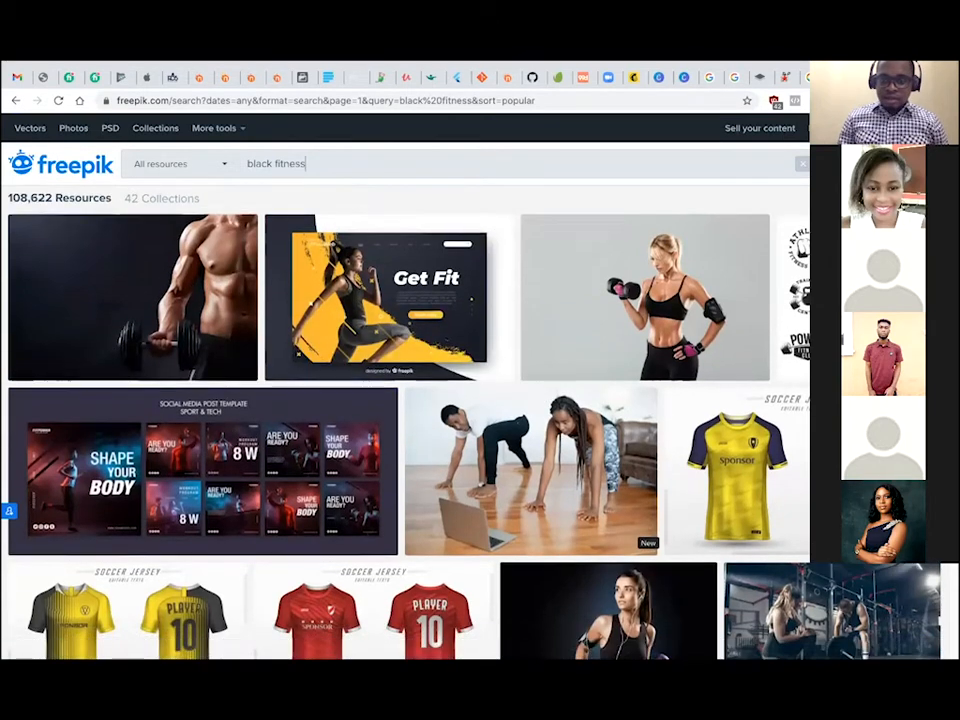
pyautogui.scroll(-3, 497, 252)
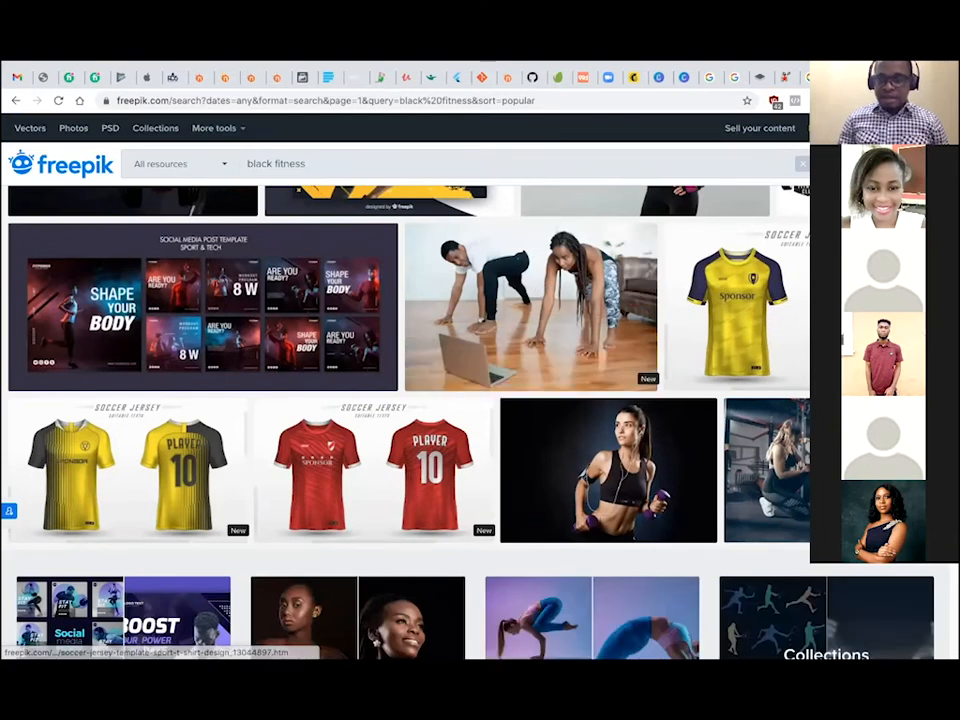
pyautogui.scroll(-1, 405, 420)
pyautogui.scroll(-3, 405, 420)
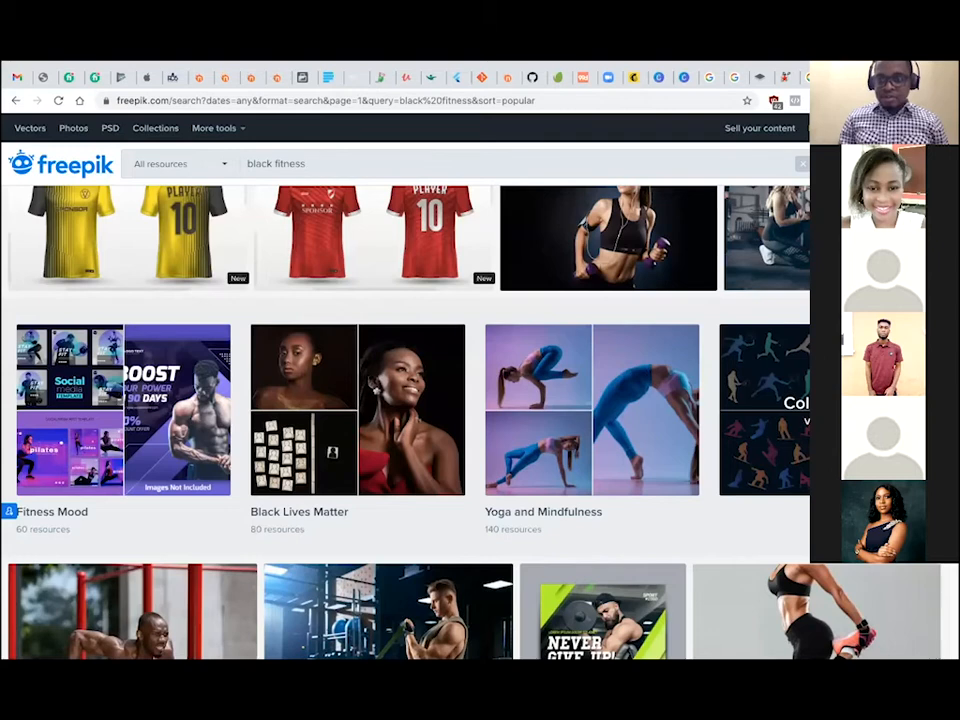
pyautogui.scroll(-2, 405, 420)
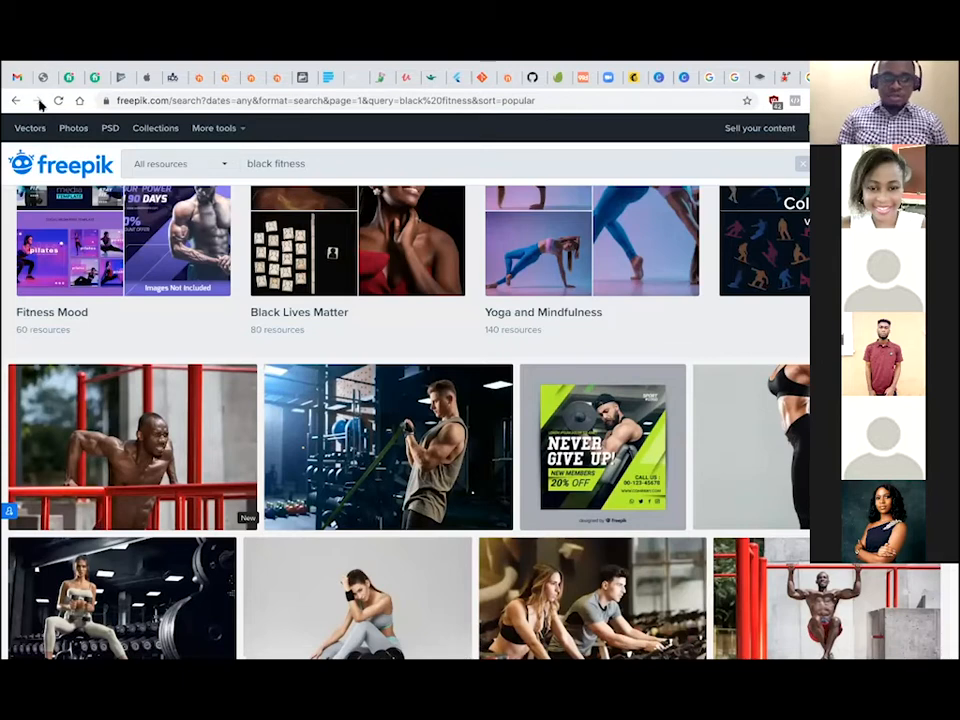
pyautogui.scroll(-2, 760, 470)
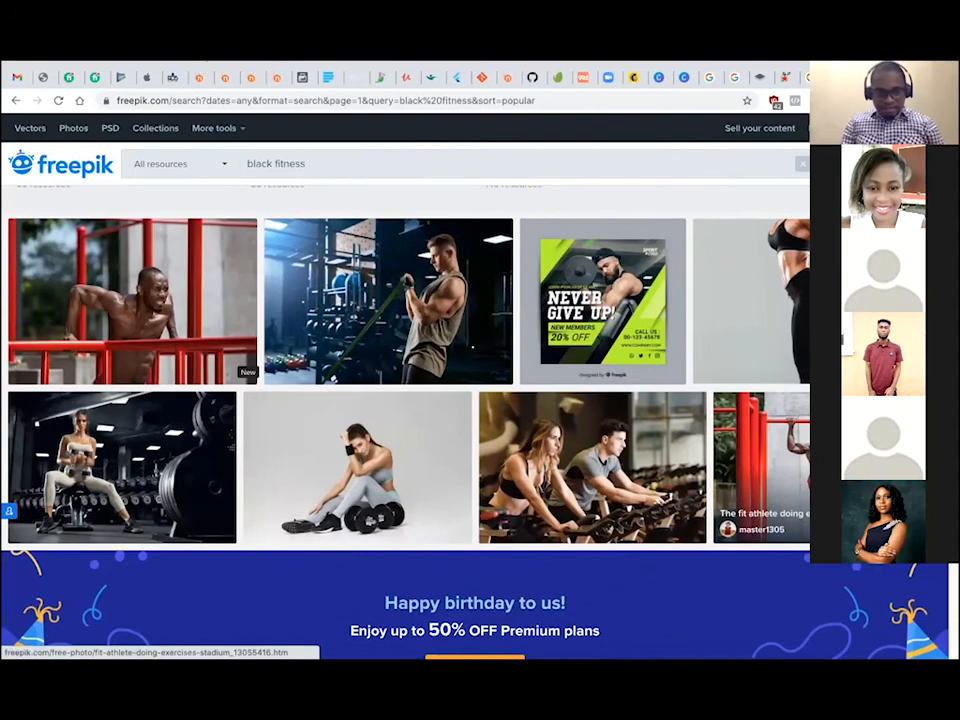
pyautogui.scroll(-1, 760, 460)
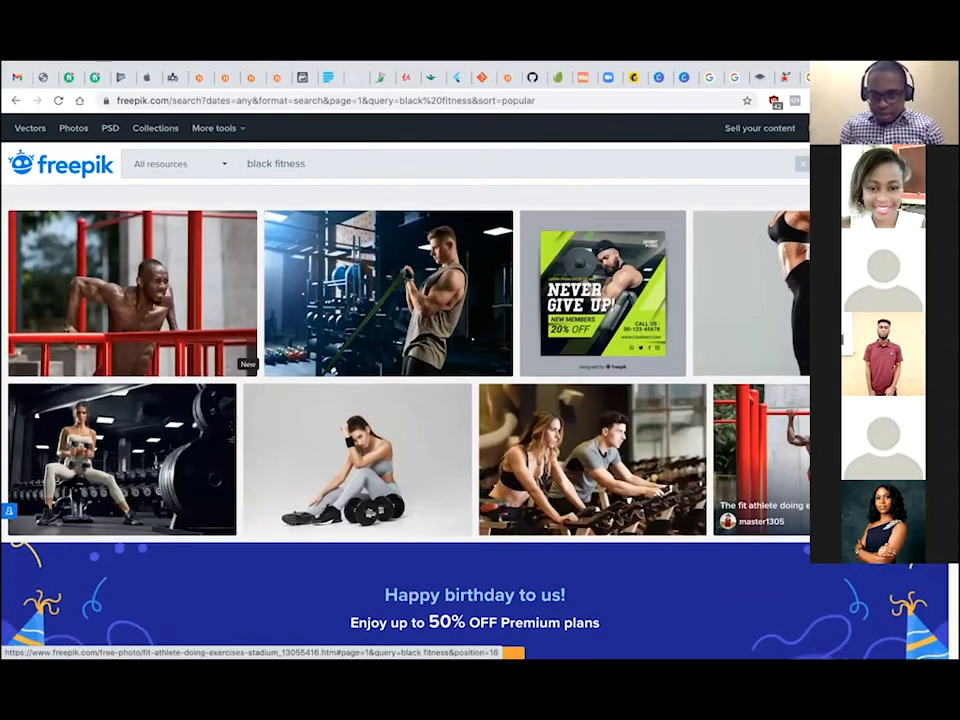
pyautogui.scroll(-4, 760, 470)
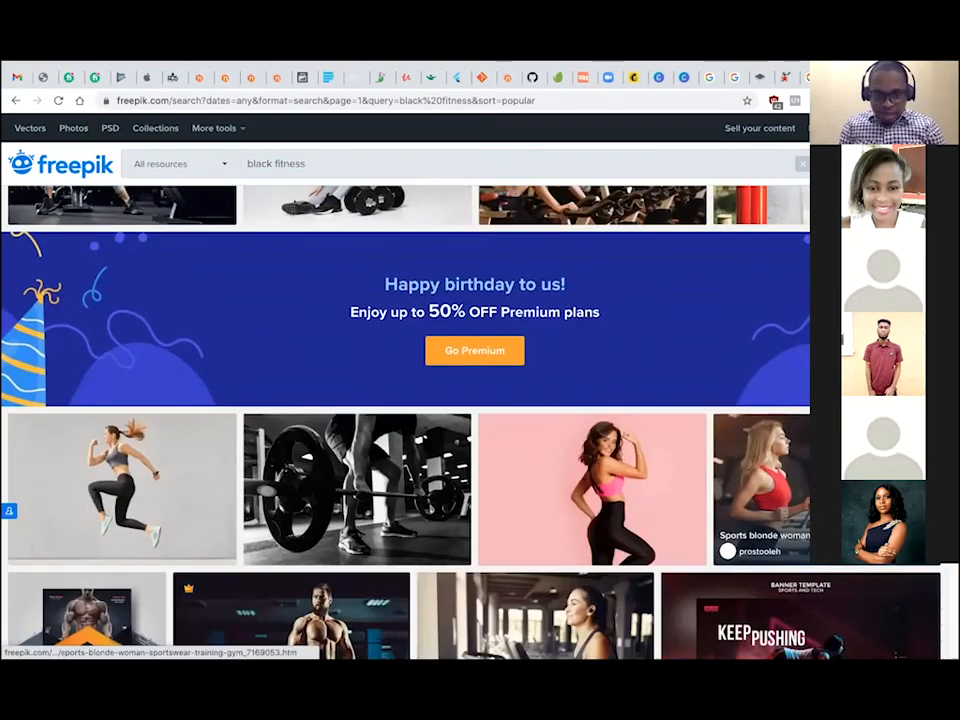
pyautogui.scroll(-3, 806, 505)
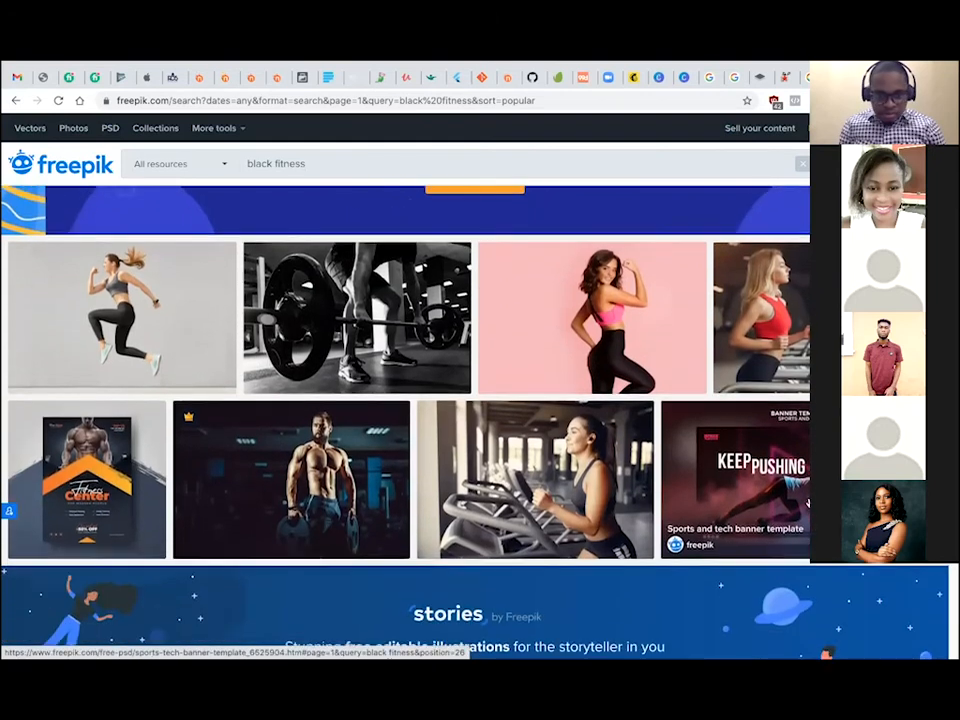
pyautogui.scroll(-5, 806, 505)
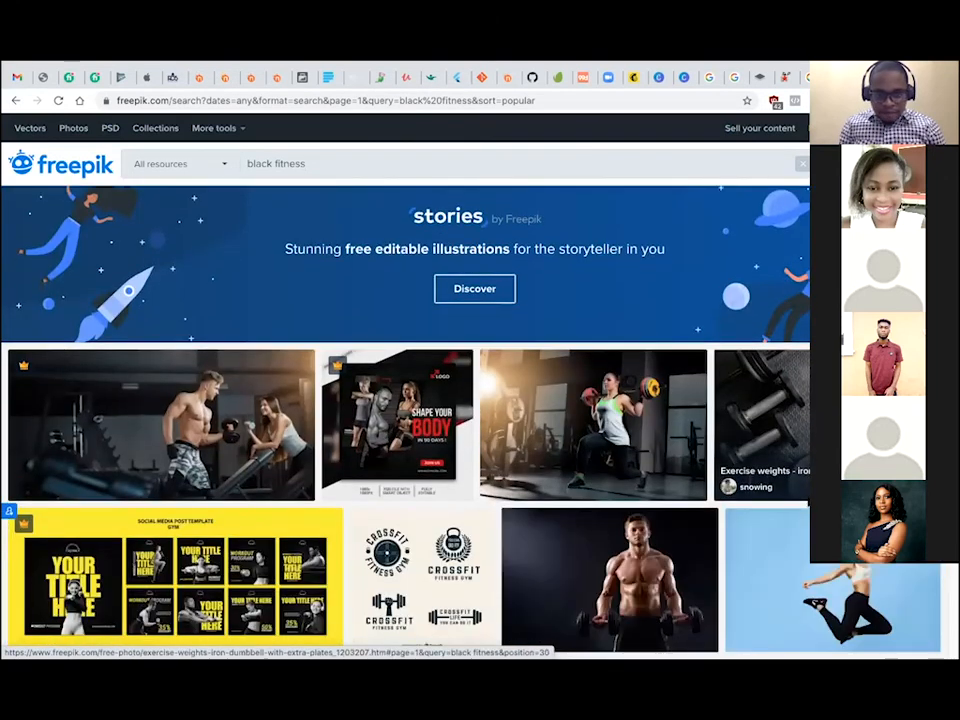
pyautogui.scroll(-4, 795, 510)
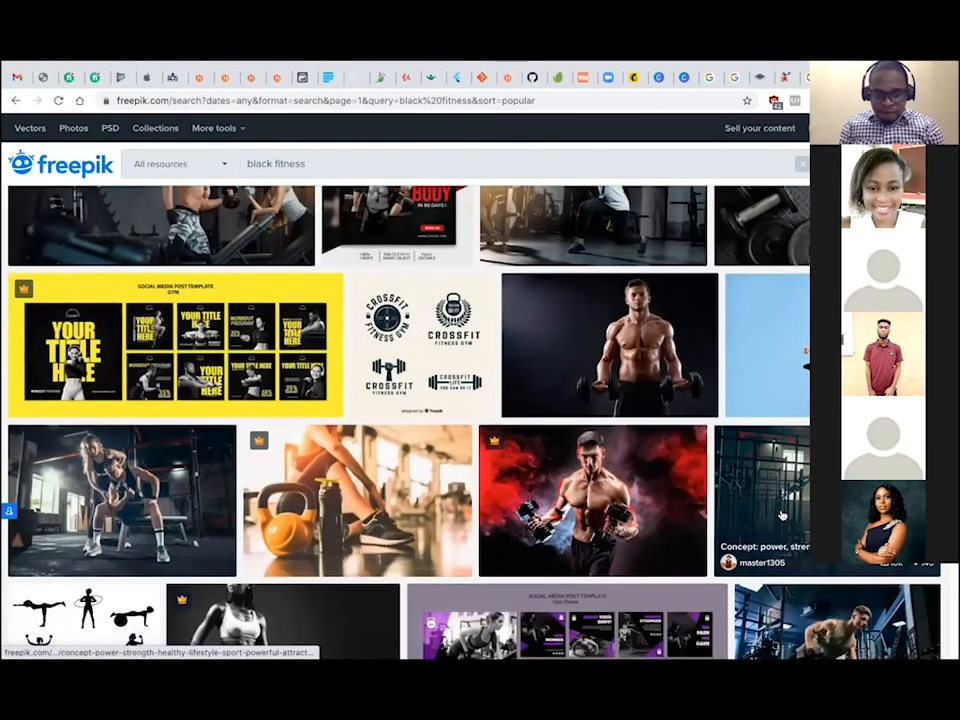
pyautogui.scroll(-3, 783, 515)
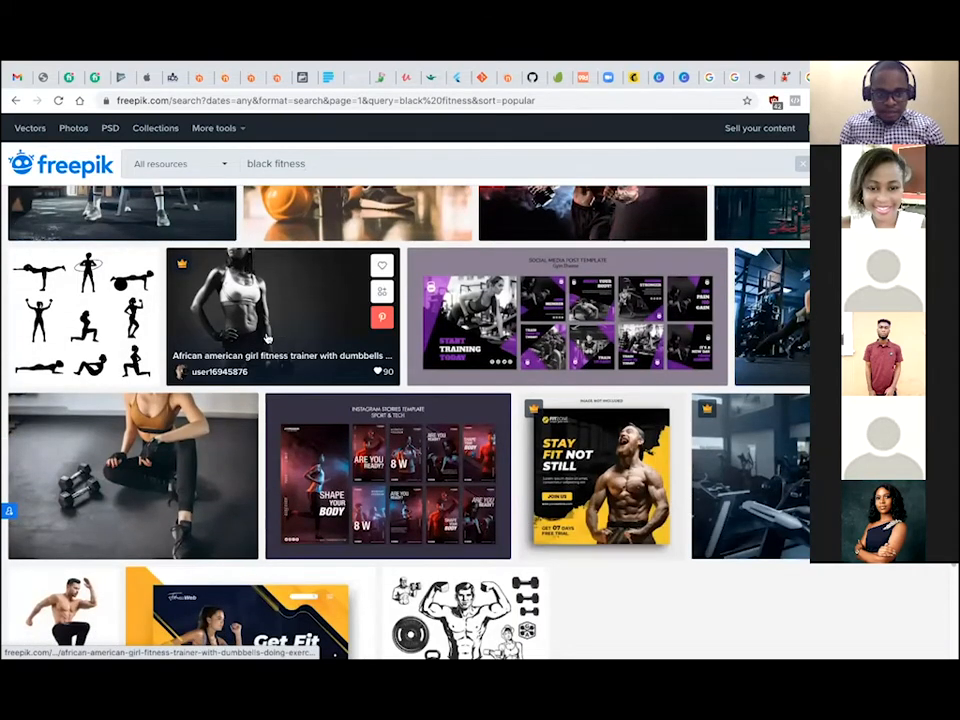
pyautogui.scroll(-3, 321, 306)
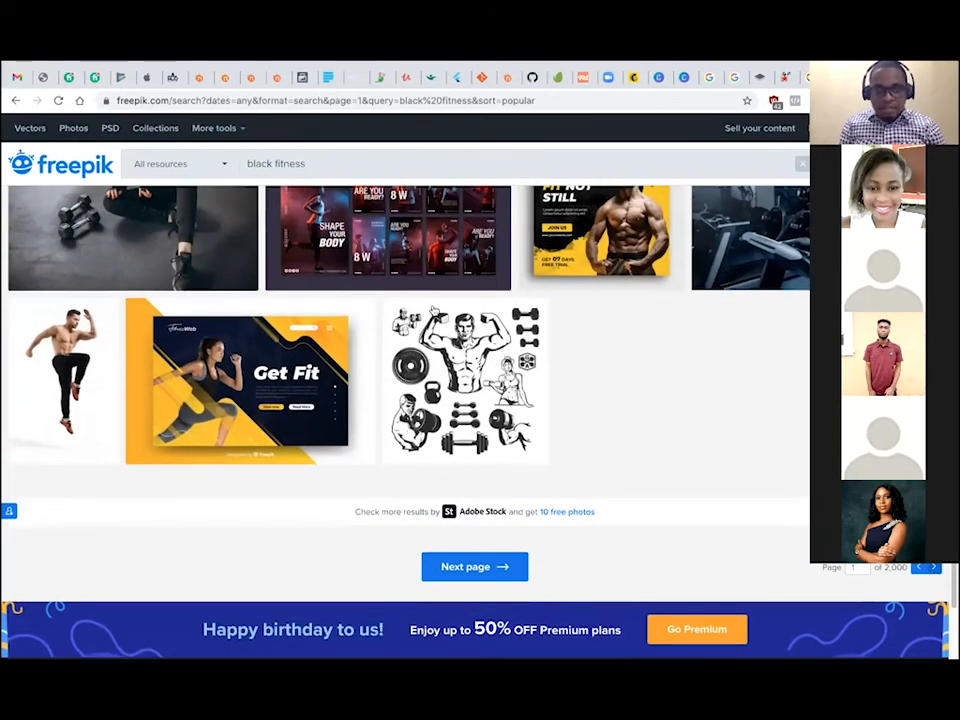
# Go to the second page of Freepik "black fitness" results and examine its photos and templates for a suitable image.
pyautogui.click(932, 567)
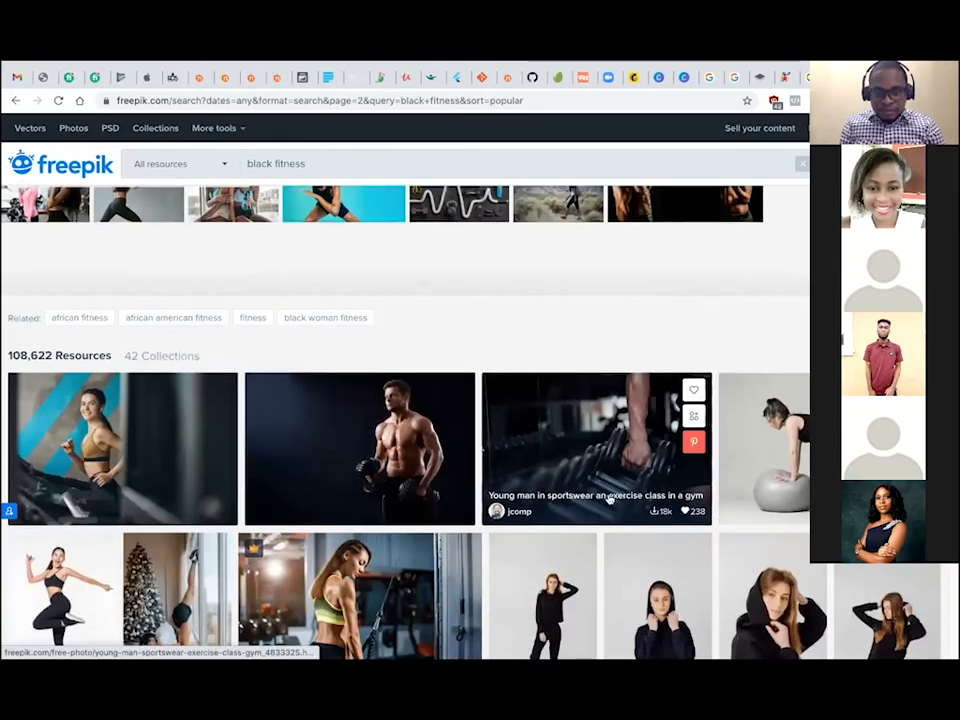
pyautogui.scroll(-2, 610, 500)
pyautogui.scroll(-3, 647, 553)
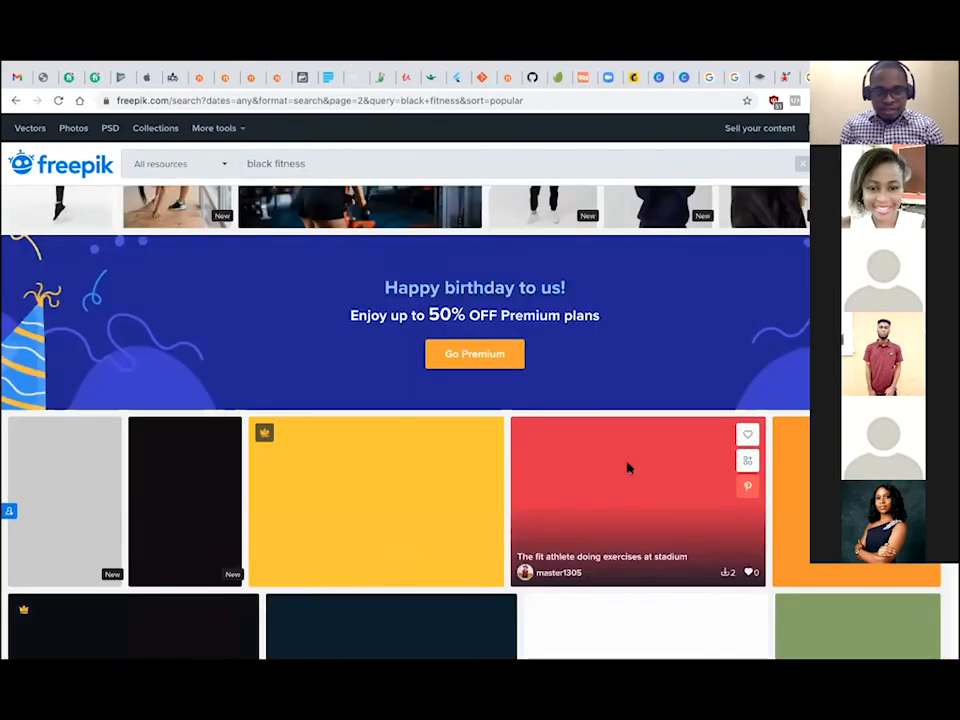
pyautogui.scroll(4, 628, 467)
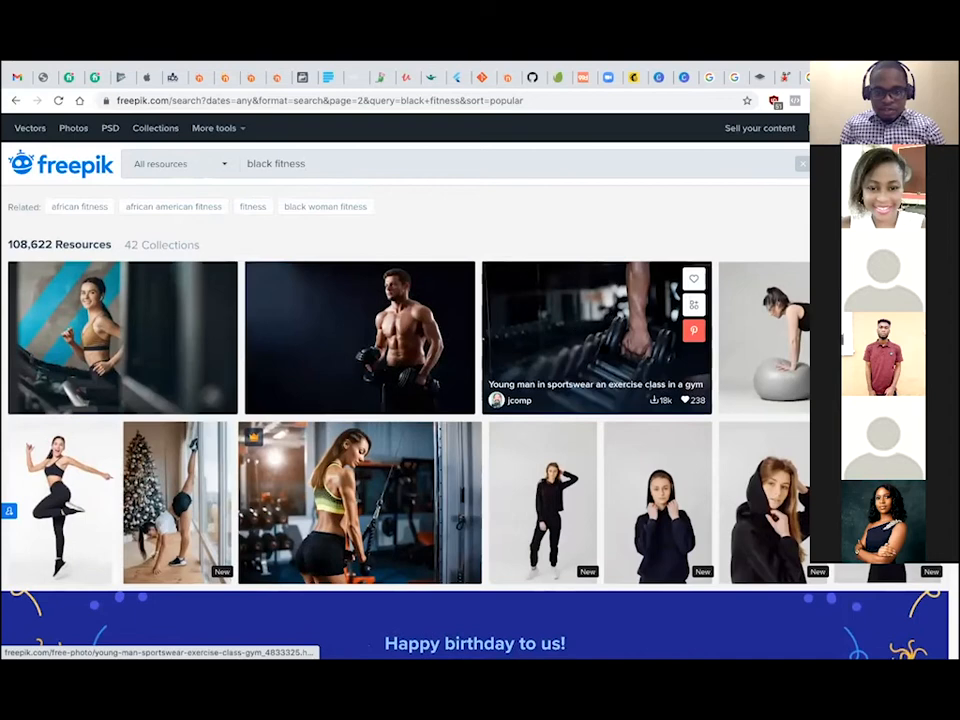
pyautogui.scroll(-5, 655, 435)
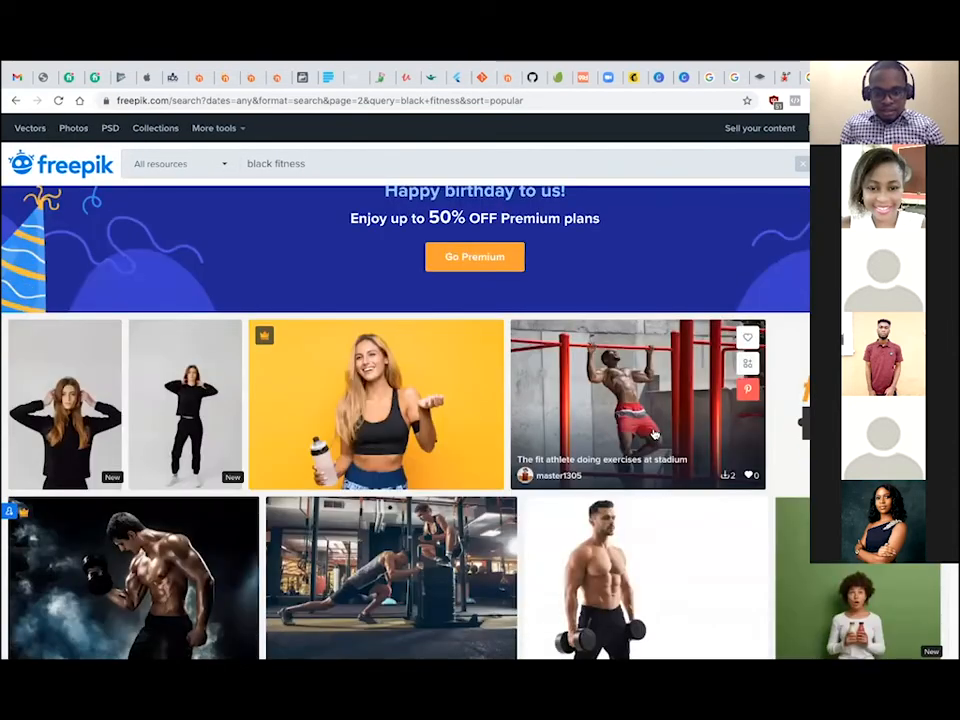
pyautogui.scroll(-3, 655, 435)
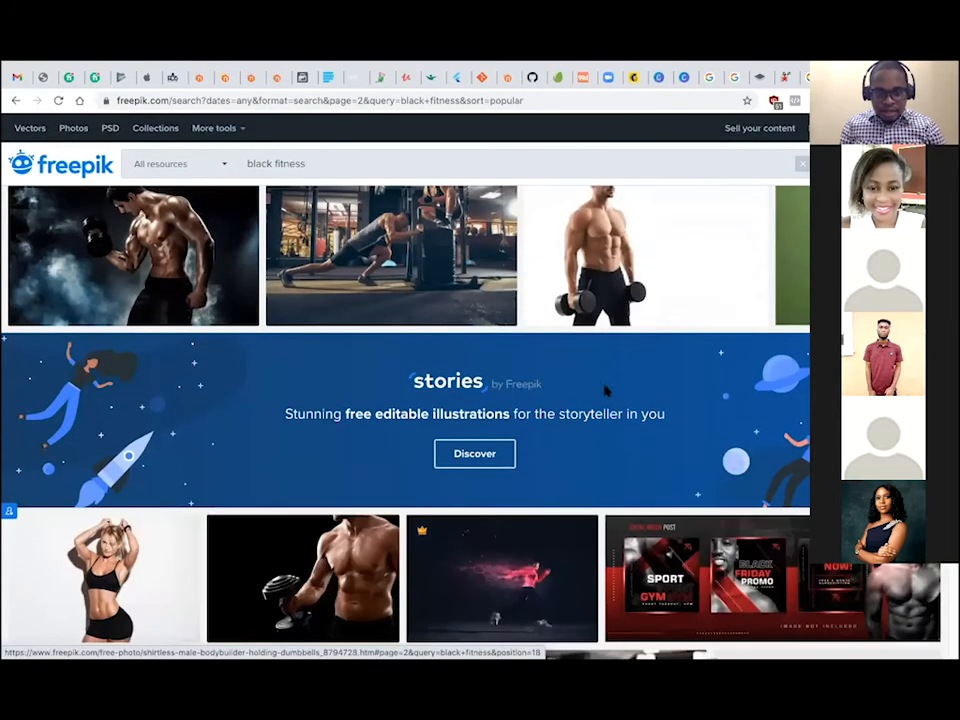
pyautogui.scroll(-3, 605, 390)
pyautogui.scroll(-1, 605, 390)
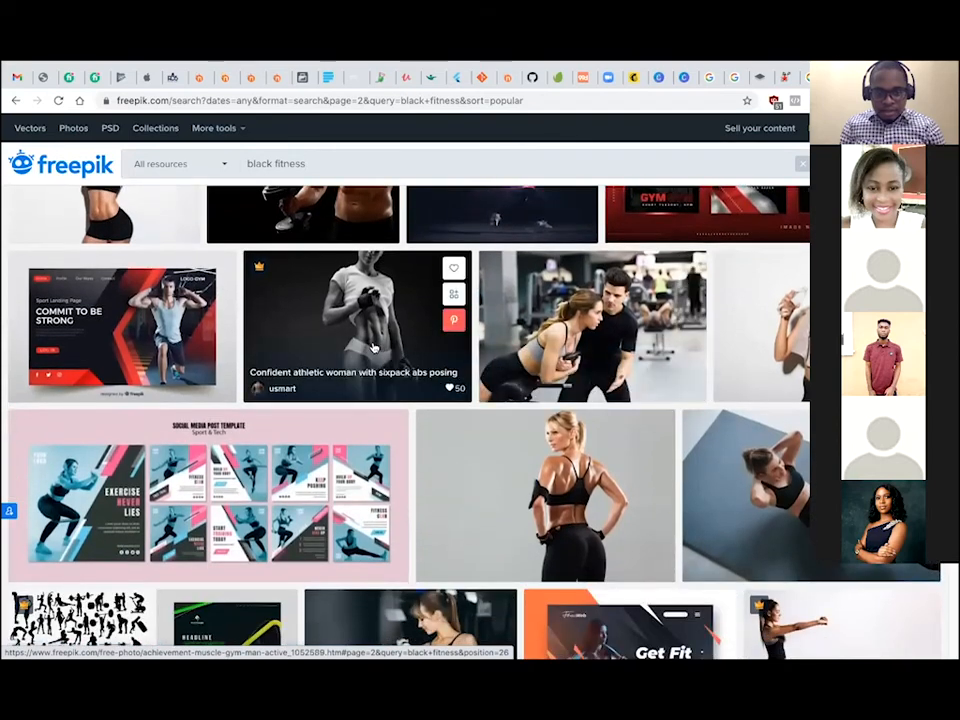
pyautogui.scroll(-1, 546, 490)
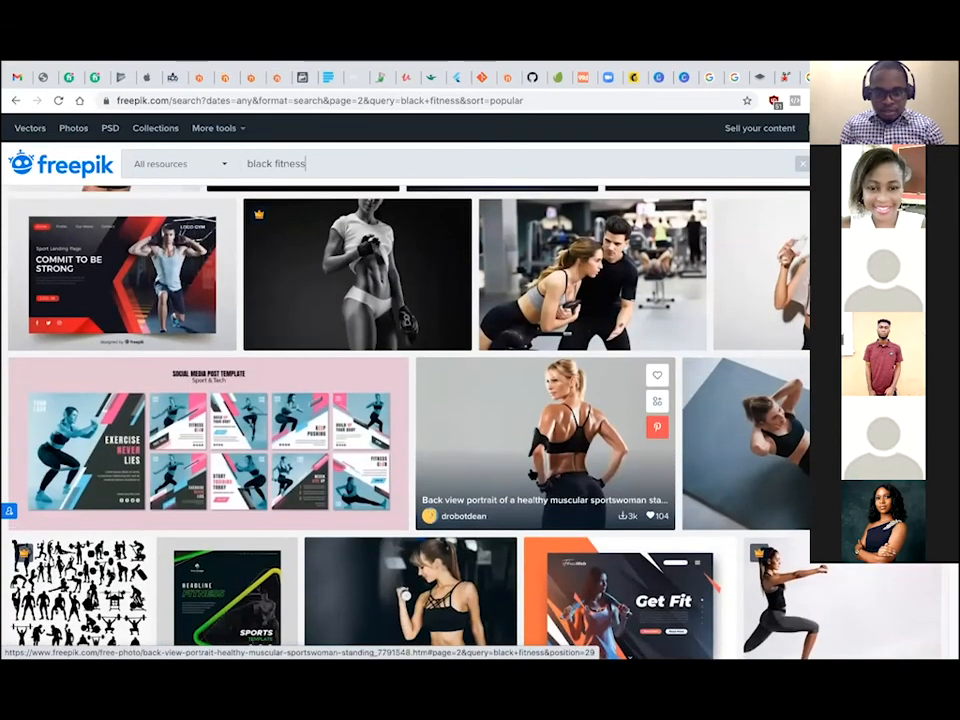
pyautogui.scroll(-2, 533, 476)
pyautogui.scroll(-4, 533, 476)
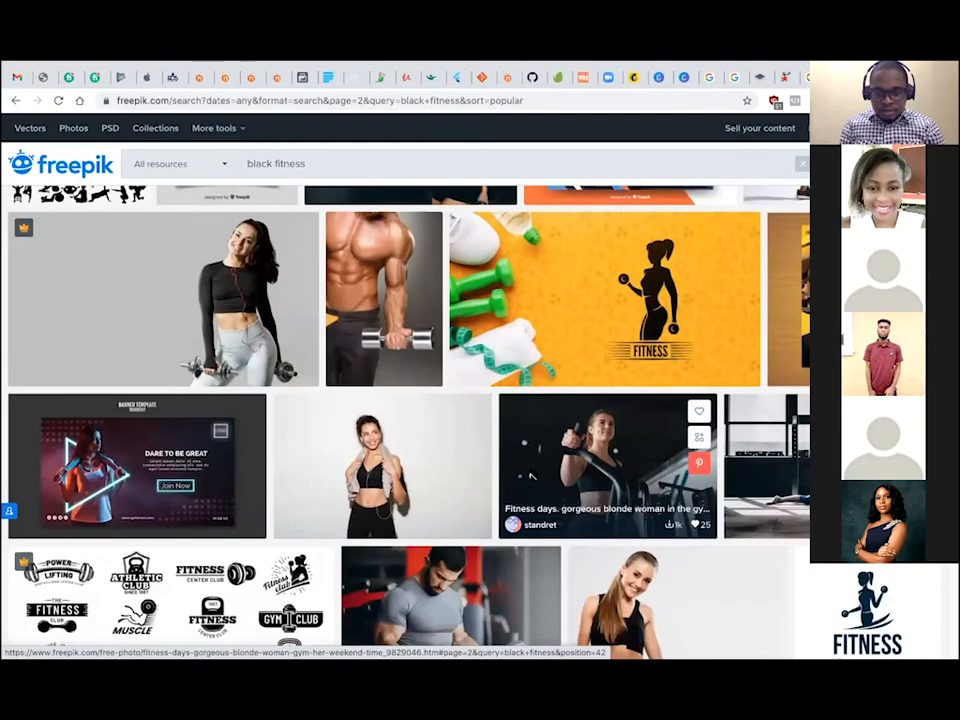
# Finish looking over the second page of "black fitness" results, then examine the third page for a suitable background photo.
pyautogui.scroll(-3, 533, 476)
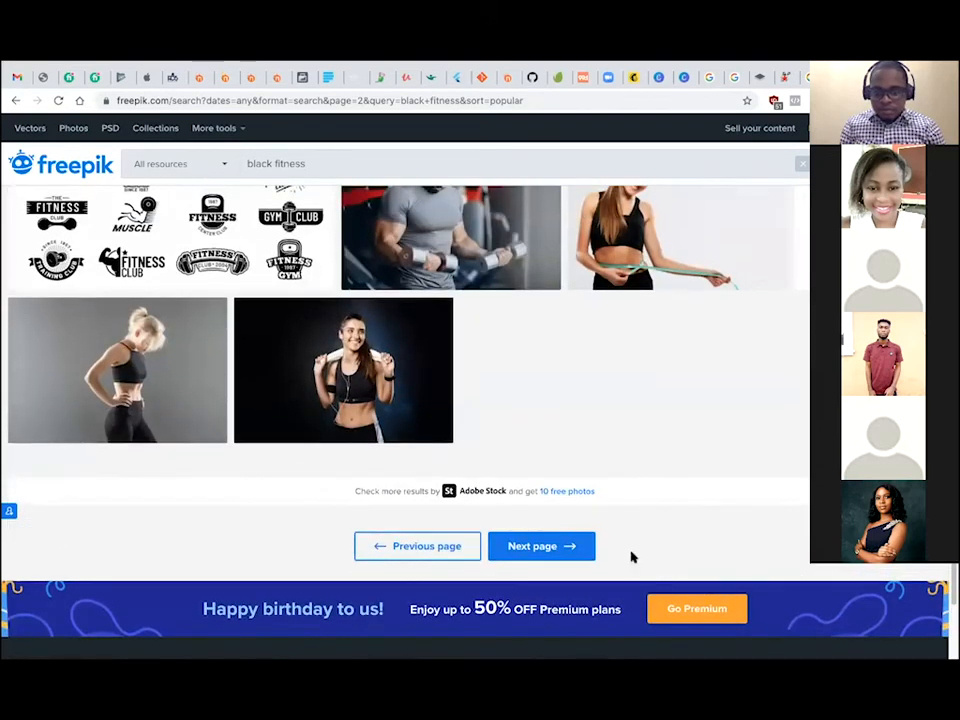
pyautogui.click(553, 549)
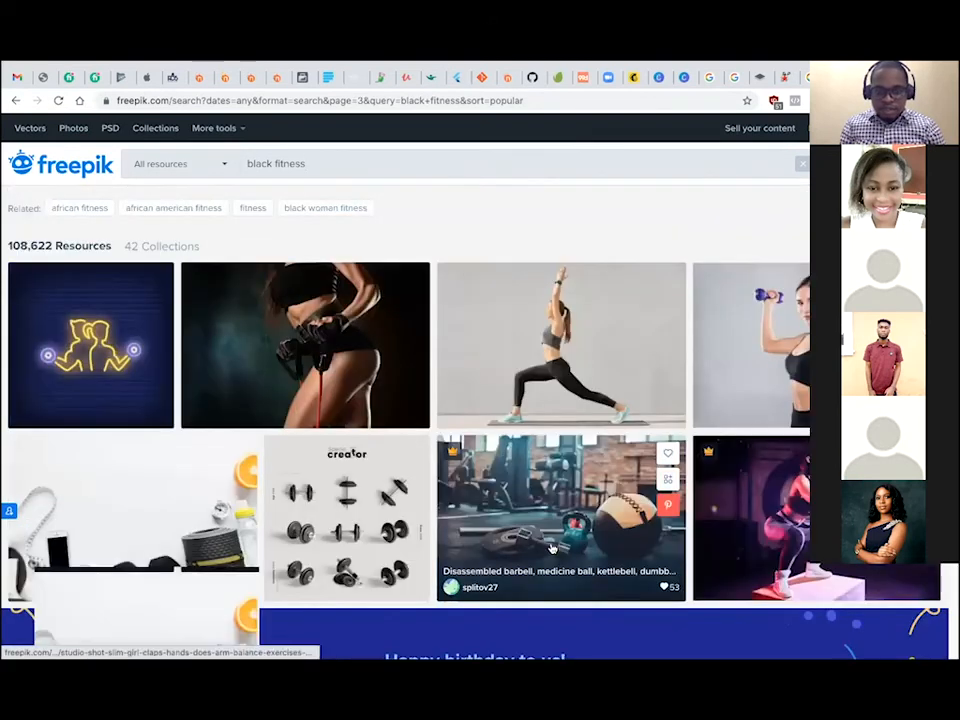
pyautogui.scroll(-4, 550, 548)
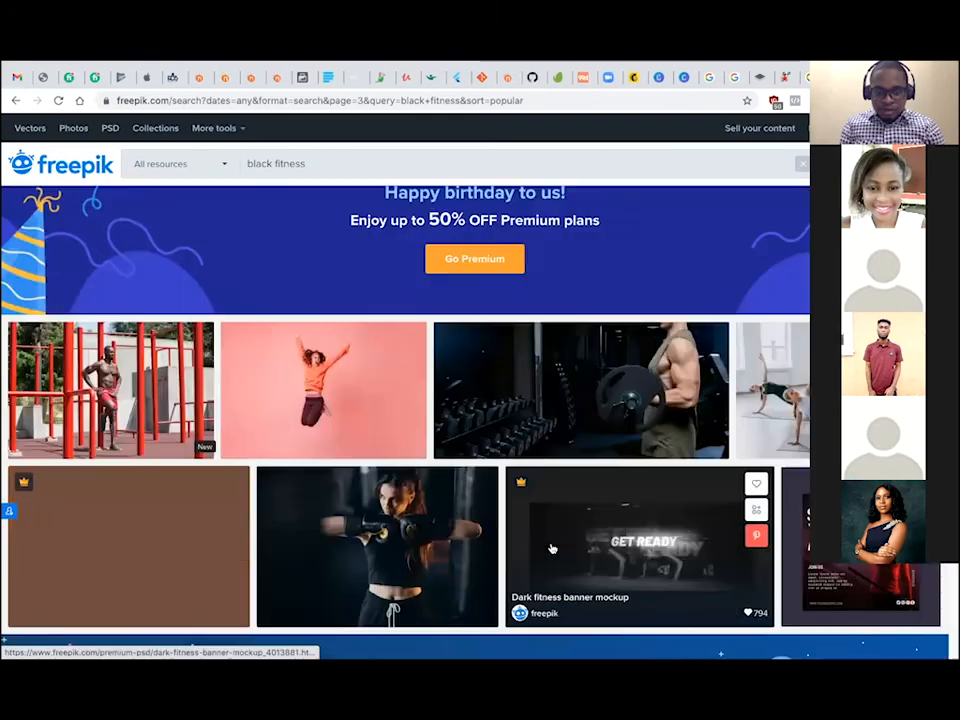
pyautogui.scroll(-2, 553, 546)
pyautogui.scroll(-2, 555, 545)
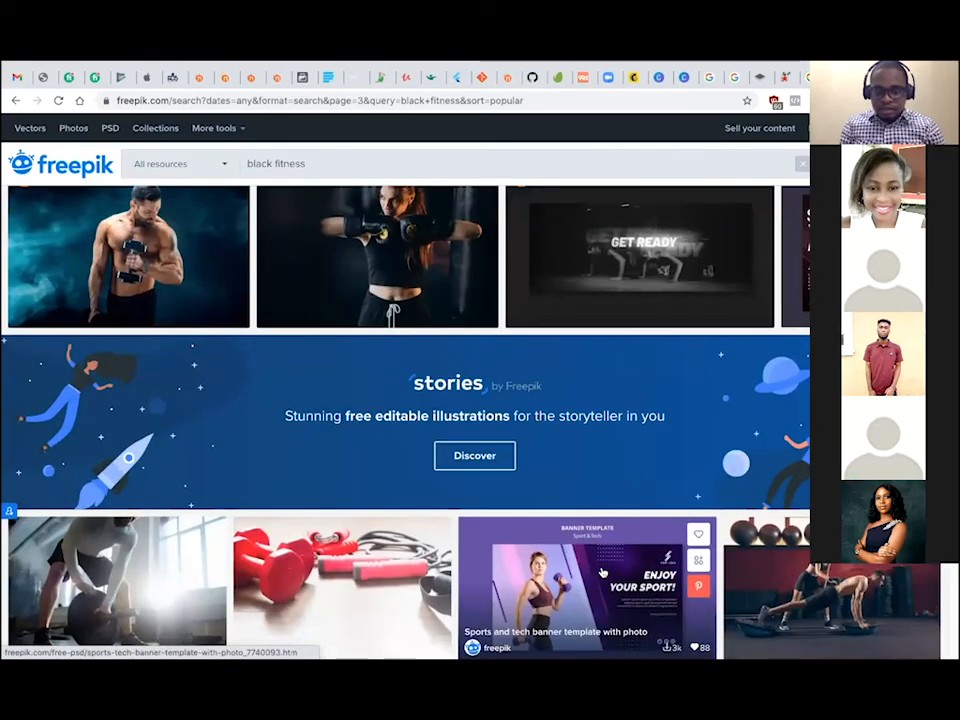
pyautogui.scroll(-4, 600, 565)
pyautogui.scroll(-8, 638, 587)
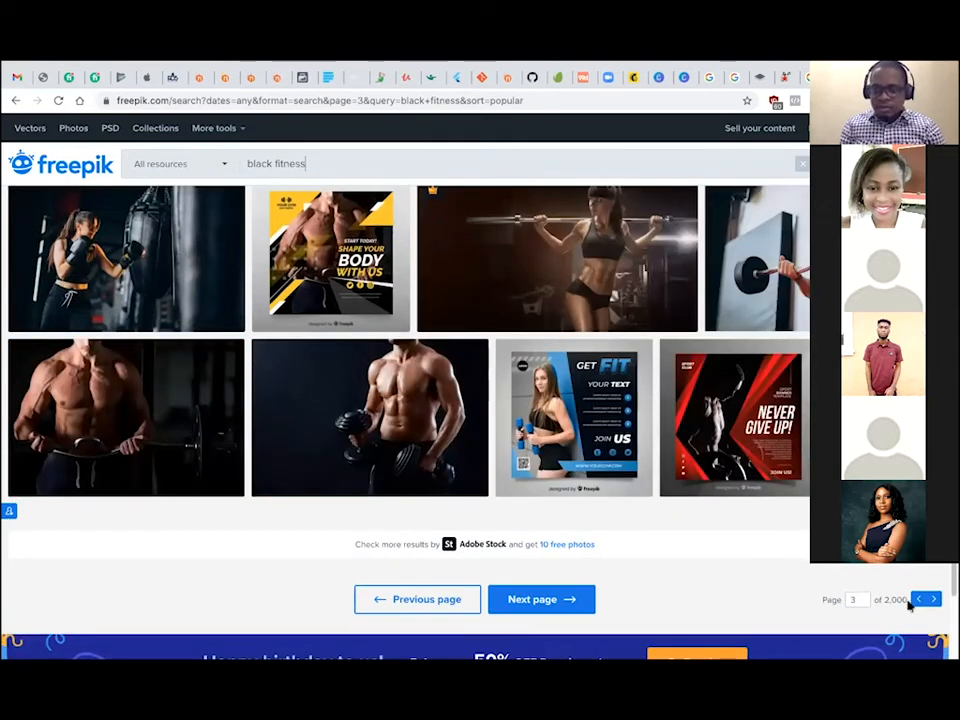
# Return to the second page of results and open the free photo "Young man in sportswear an exercise class in a gym".
pyautogui.click(407, 605)
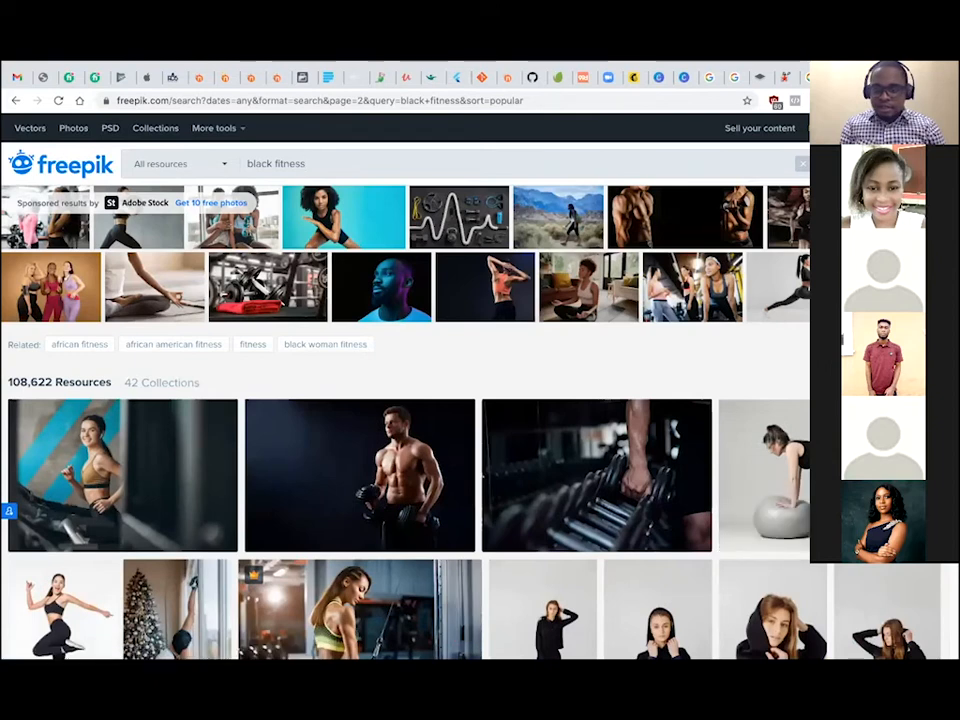
pyautogui.scroll(-3, 405, 400)
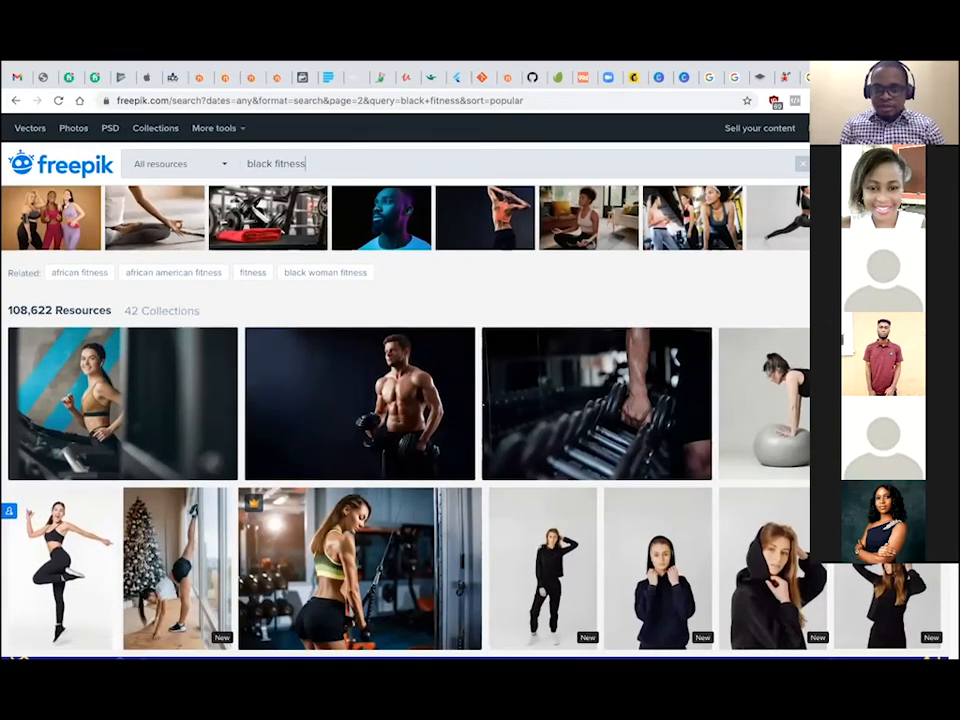
pyautogui.scroll(1, 540, 356)
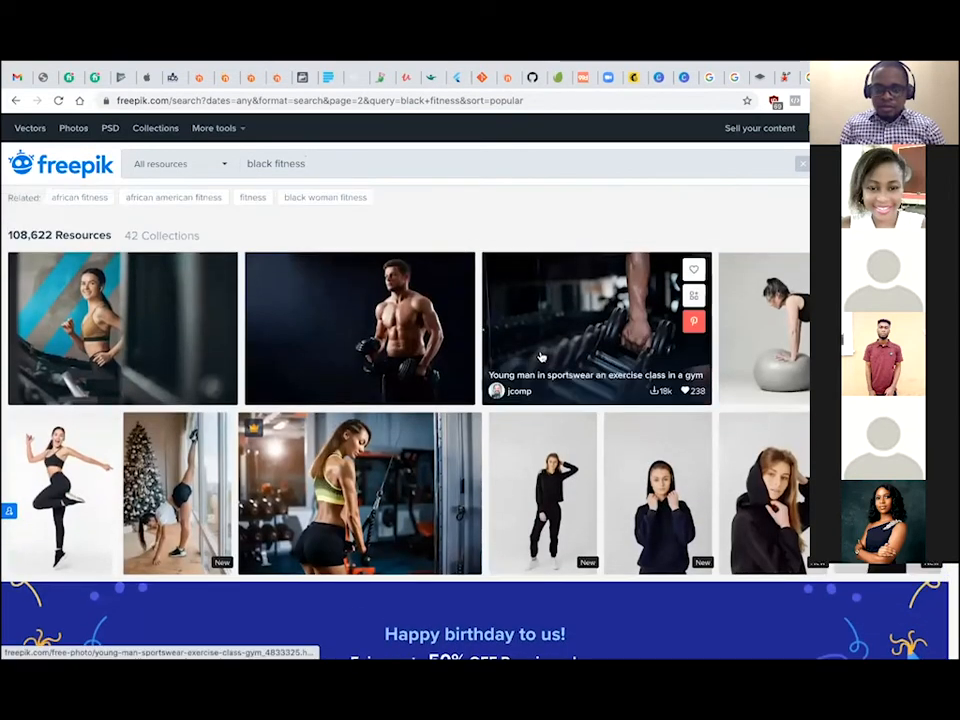
pyautogui.click(540, 356)
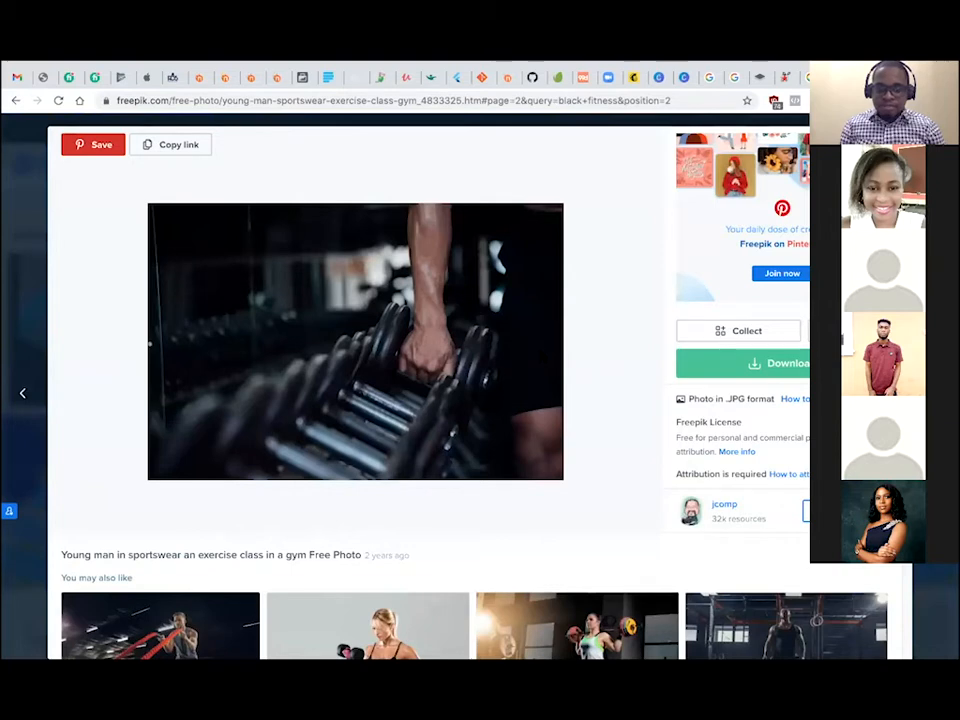
# Look over the related photos and copy the opened image of a hand gripping a dumbbell to the clipboard.
pyautogui.scroll(-3, 538, 508)
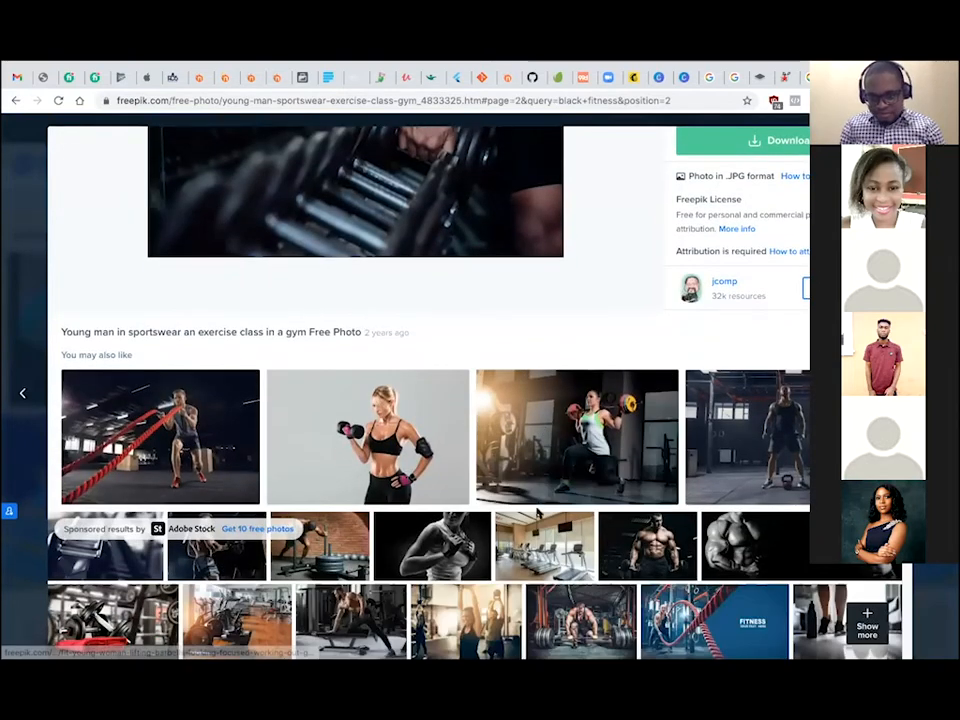
pyautogui.scroll(-10, 540, 525)
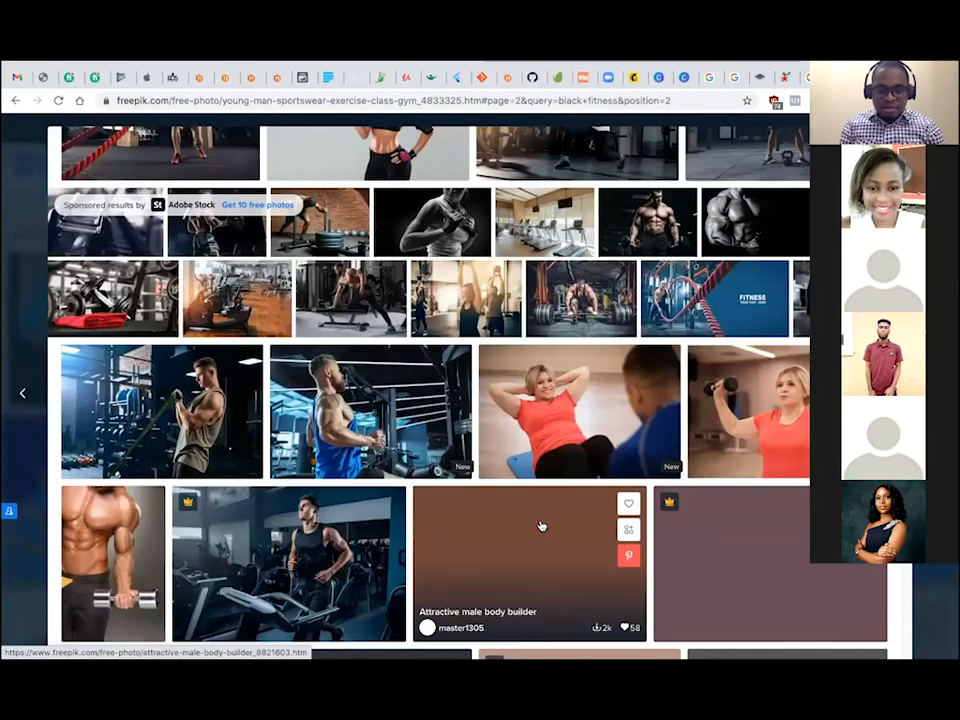
pyautogui.scroll(3, 540, 525)
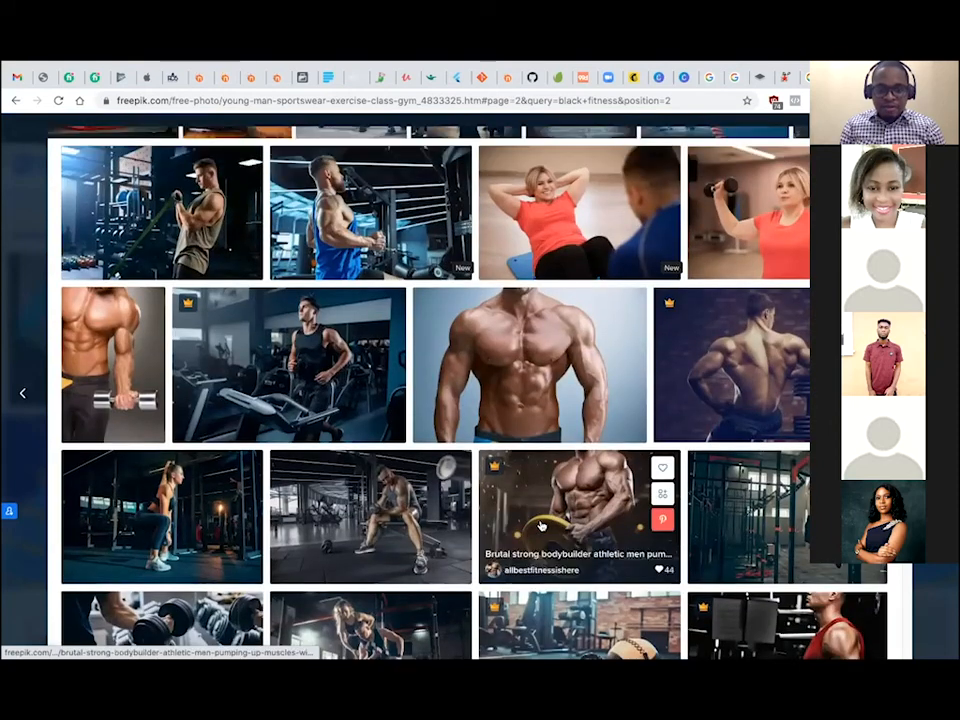
pyautogui.scroll(7, 540, 525)
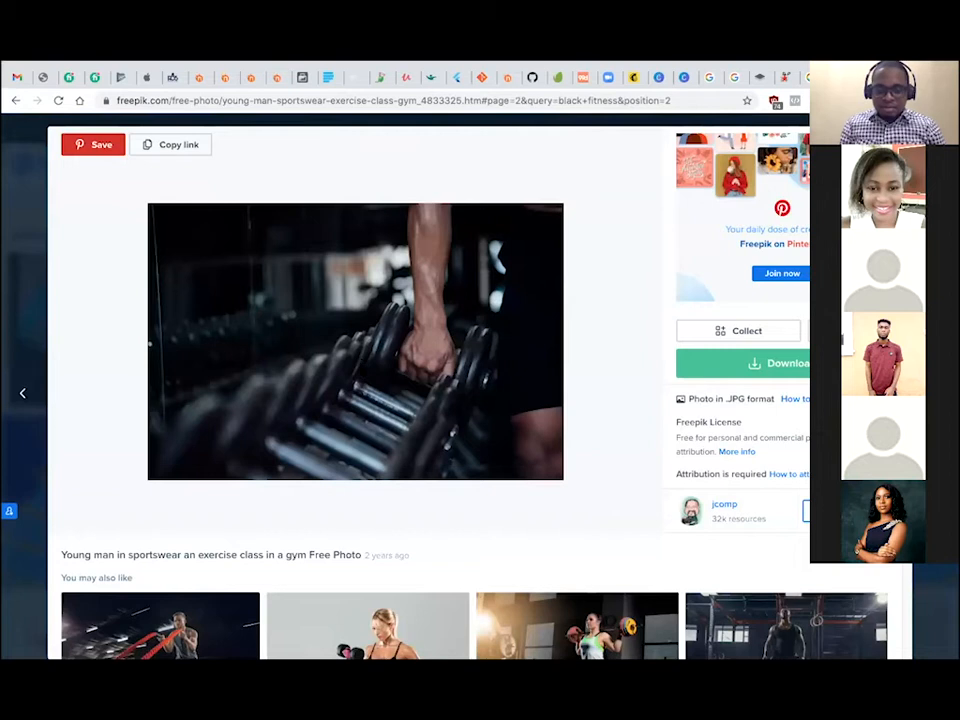
pyautogui.rightClick(362, 365)
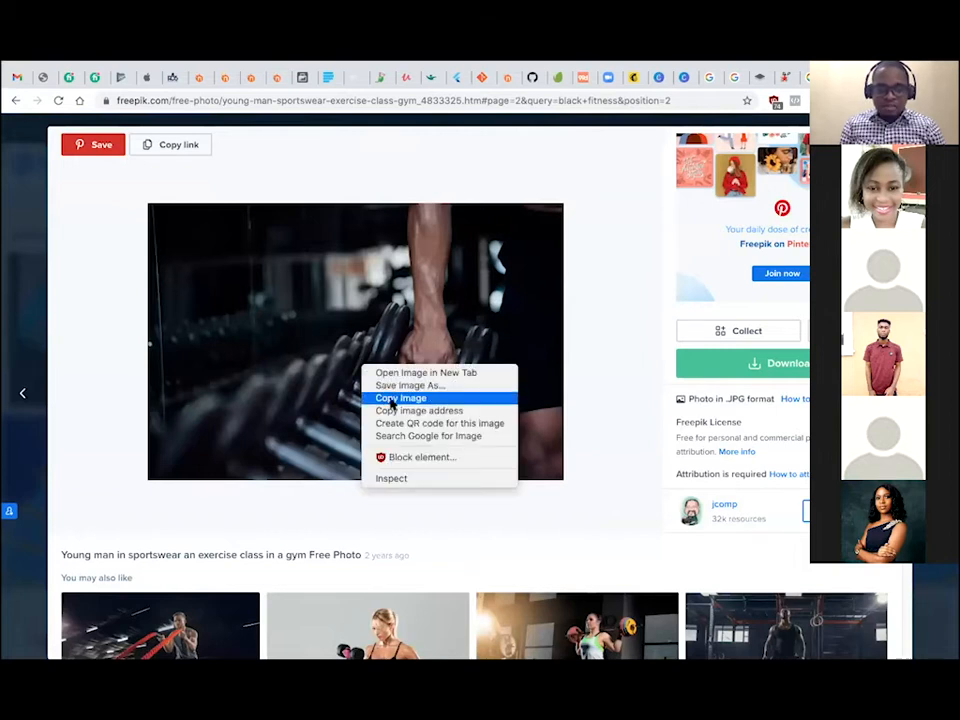
pyautogui.click(392, 399)
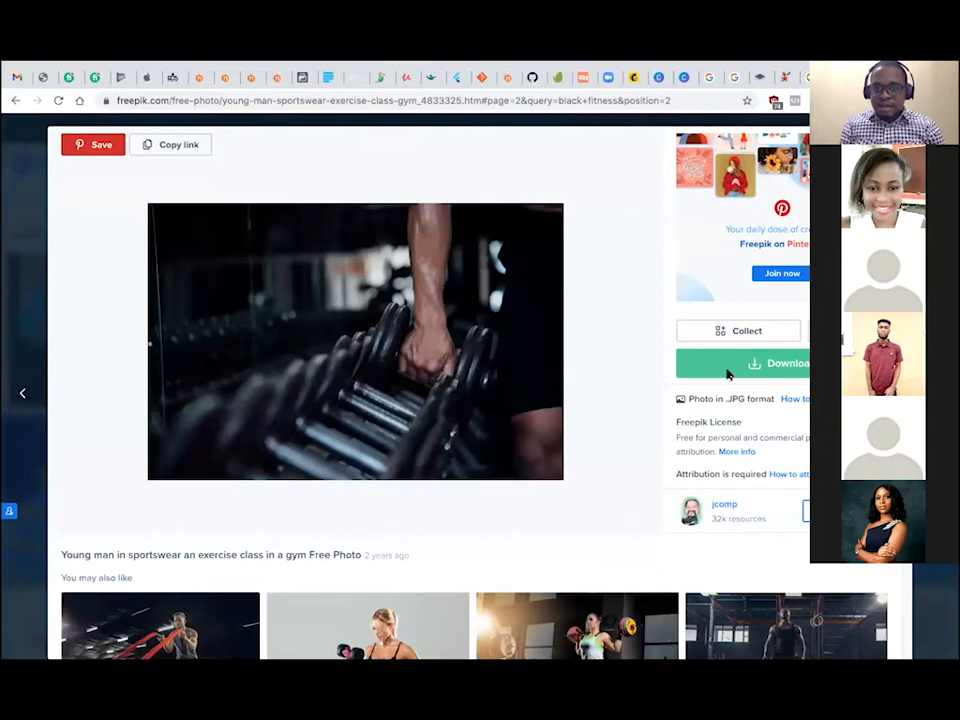
pyautogui.rightClick(438, 310)
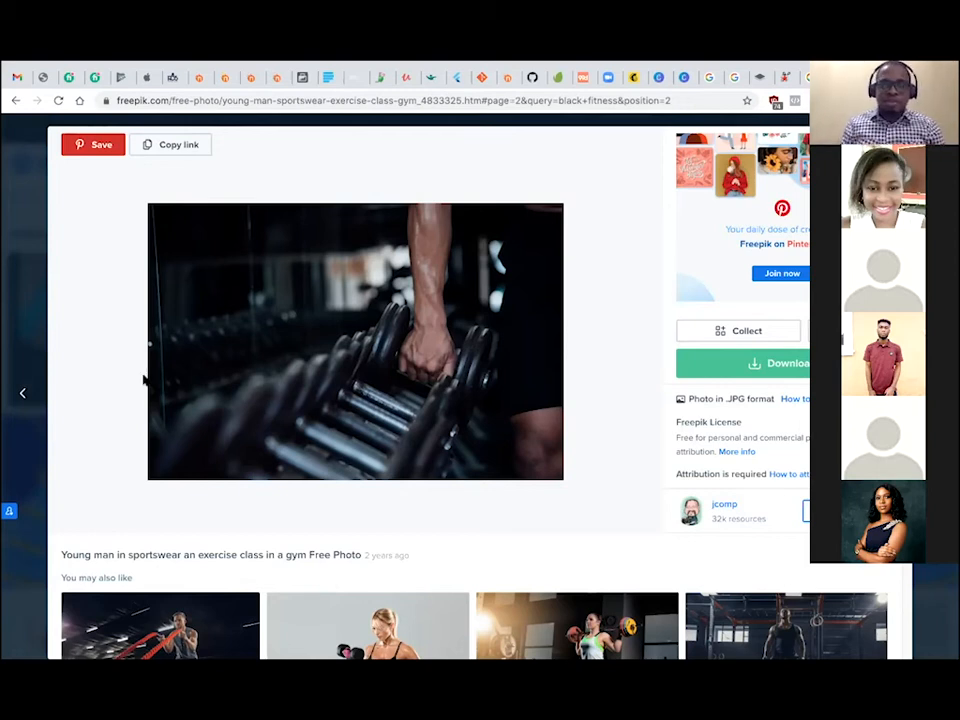
pyautogui.rightClick(301, 359)
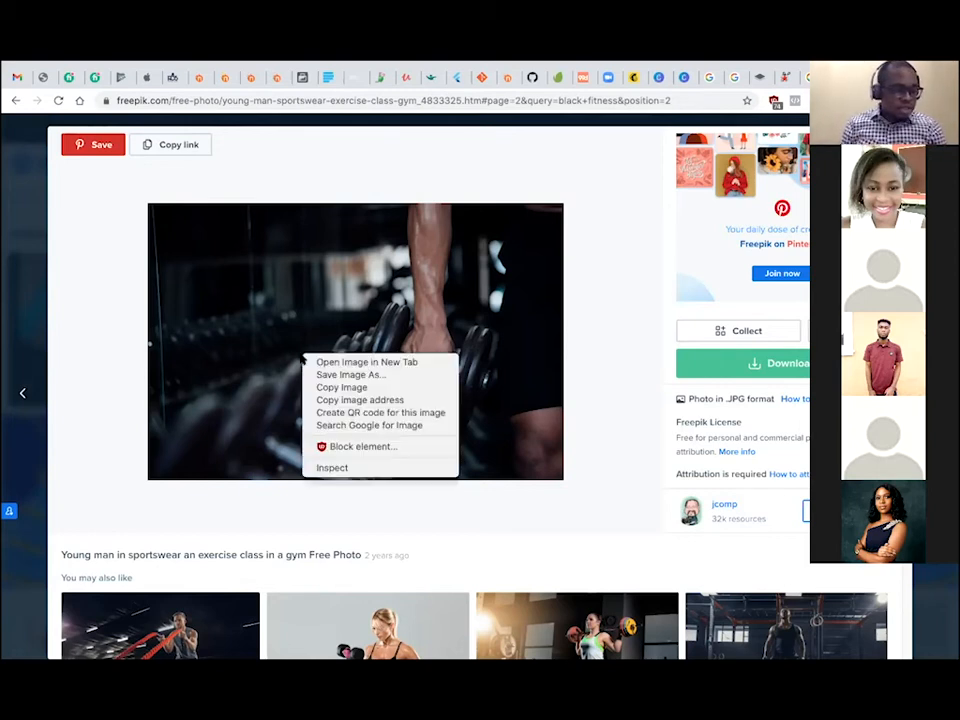
pyautogui.click(340, 387)
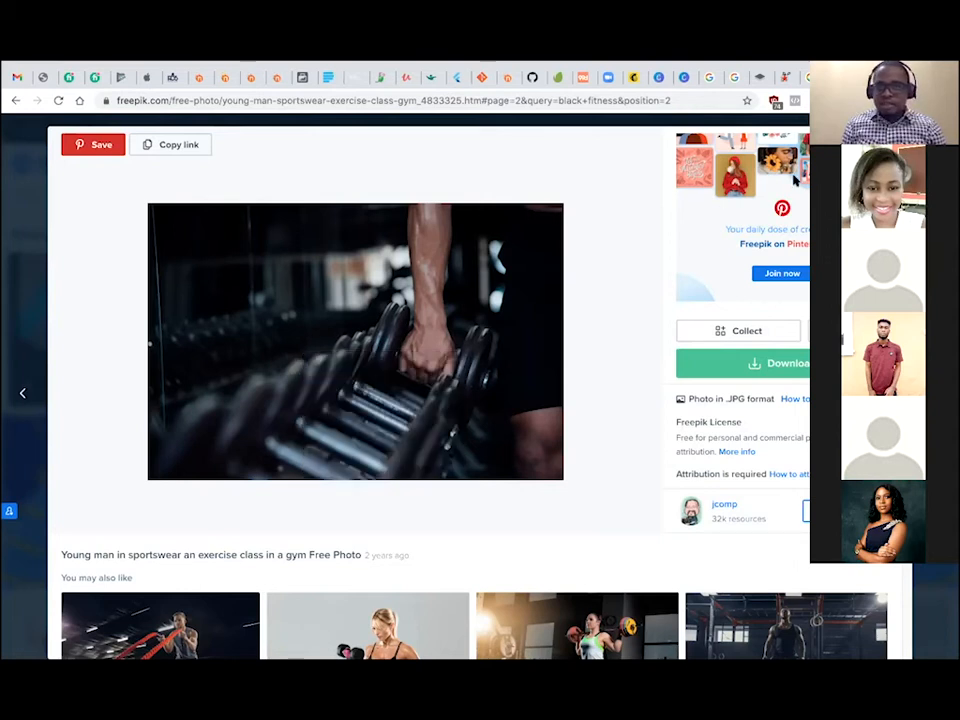
# Switch to the untitled Instagram Post design in Canva and deselect the reference flyer image.
pyautogui.hotkey('ctrl', 'shift', 'Tab')
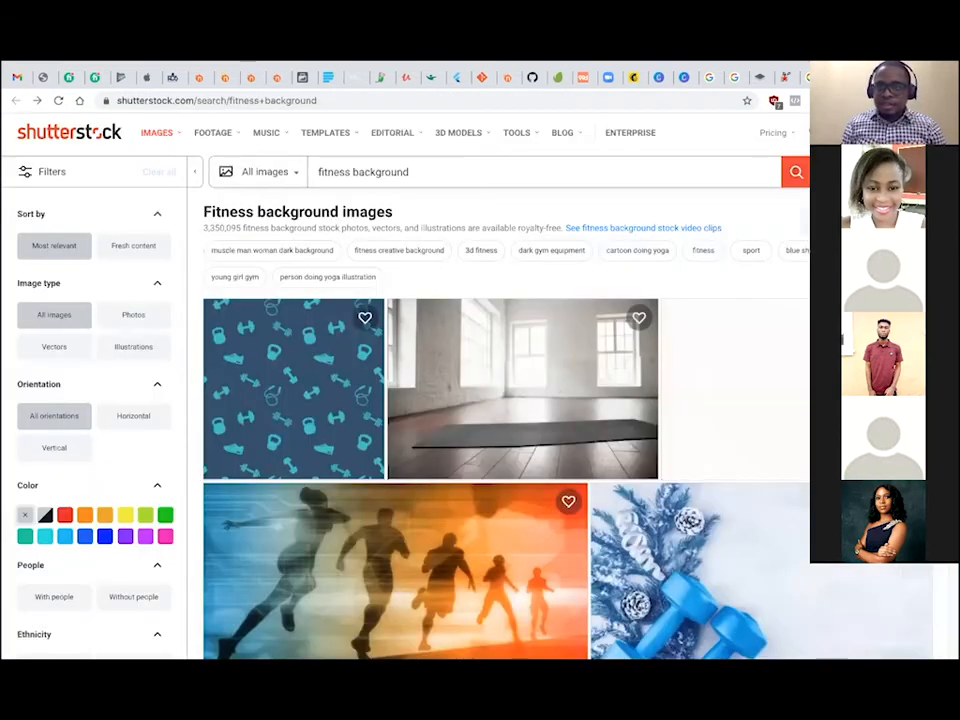
pyautogui.hotkey('ctrl', 'Tab')
pyautogui.hotkey('ctrl', 'Tab')
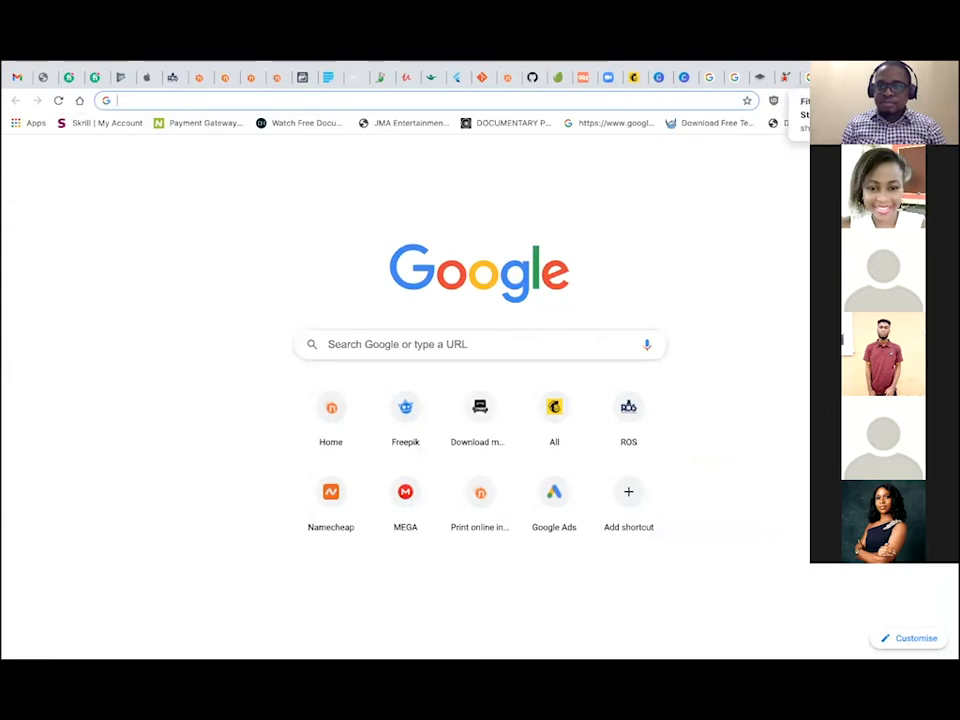
pyautogui.click(791, 78)
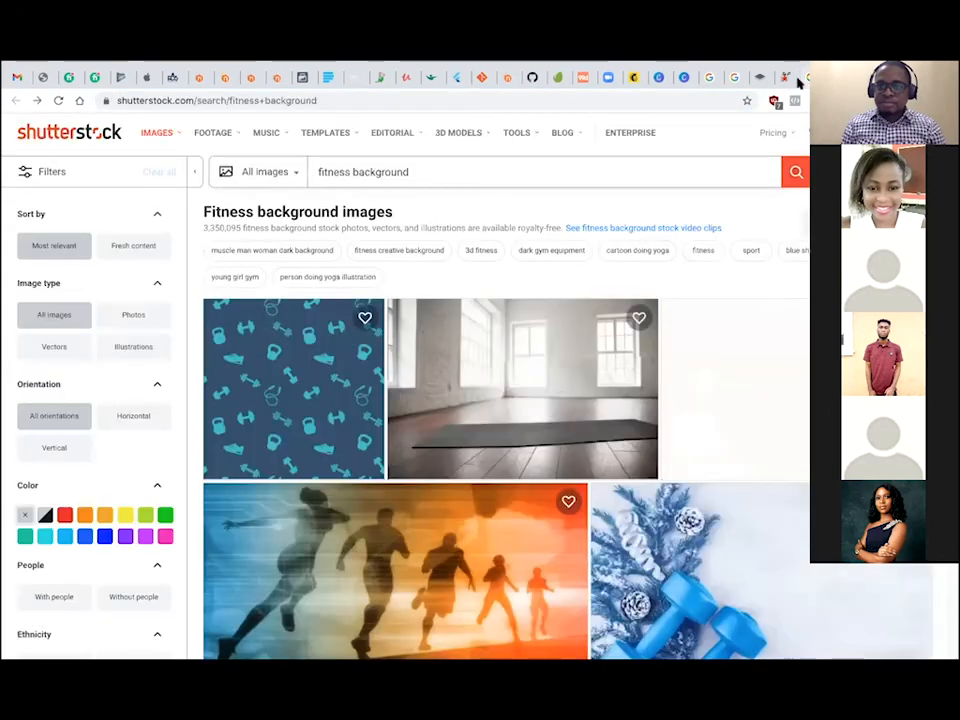
pyautogui.click(684, 79)
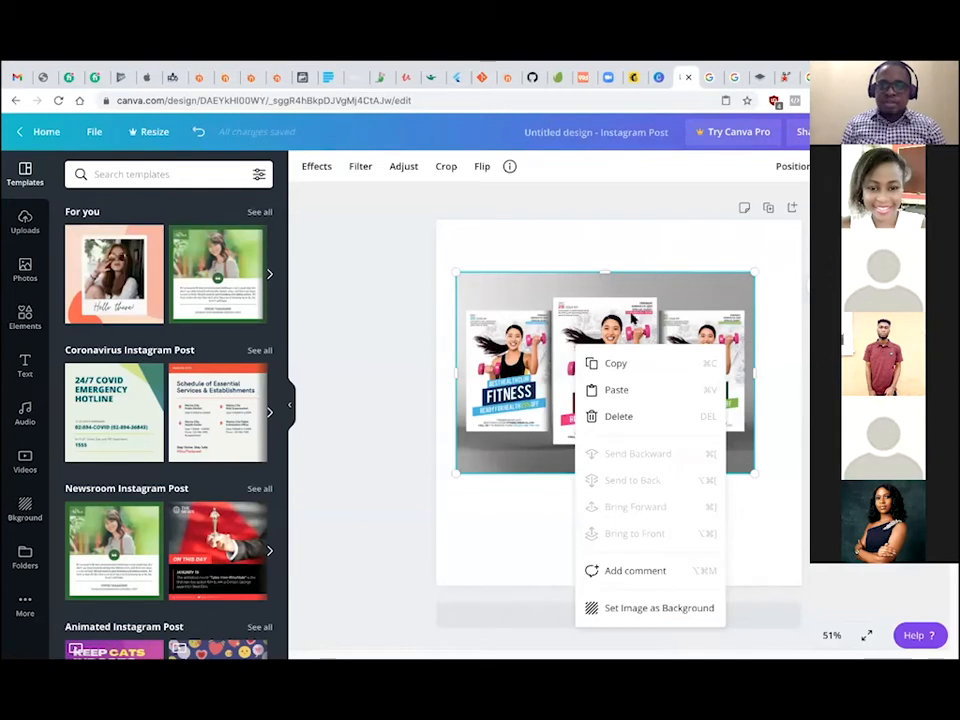
pyautogui.click(644, 258)
pyautogui.click(644, 258)
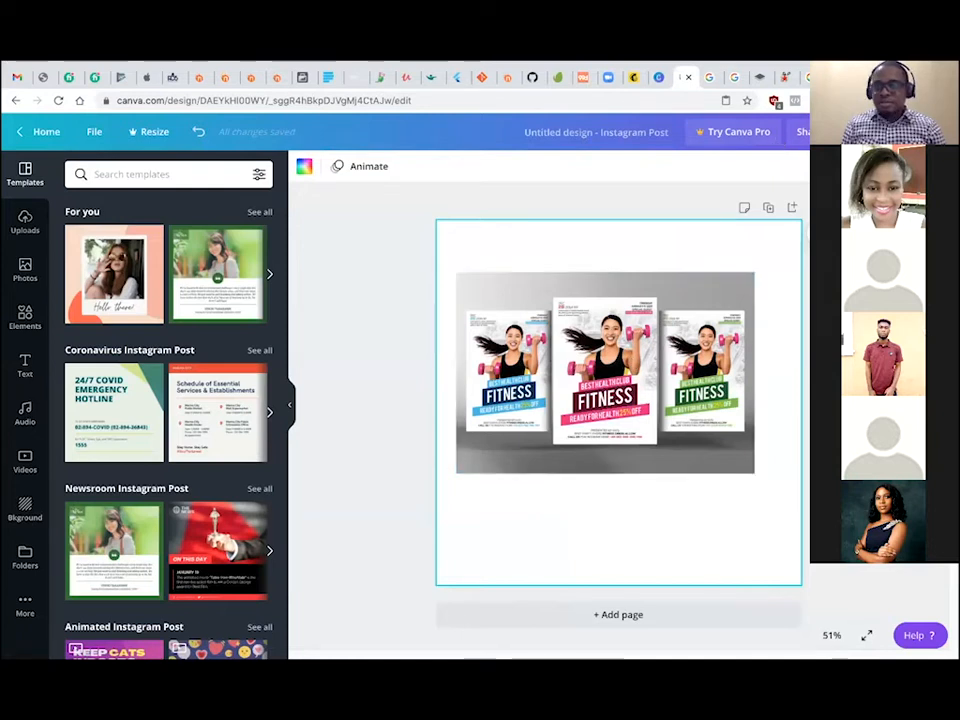
# Glance back at the Freepik photo, return to the Canva design and move the reference flyer image to the lower part of the page.
pyautogui.hotkey('ctrl', 'Tab')
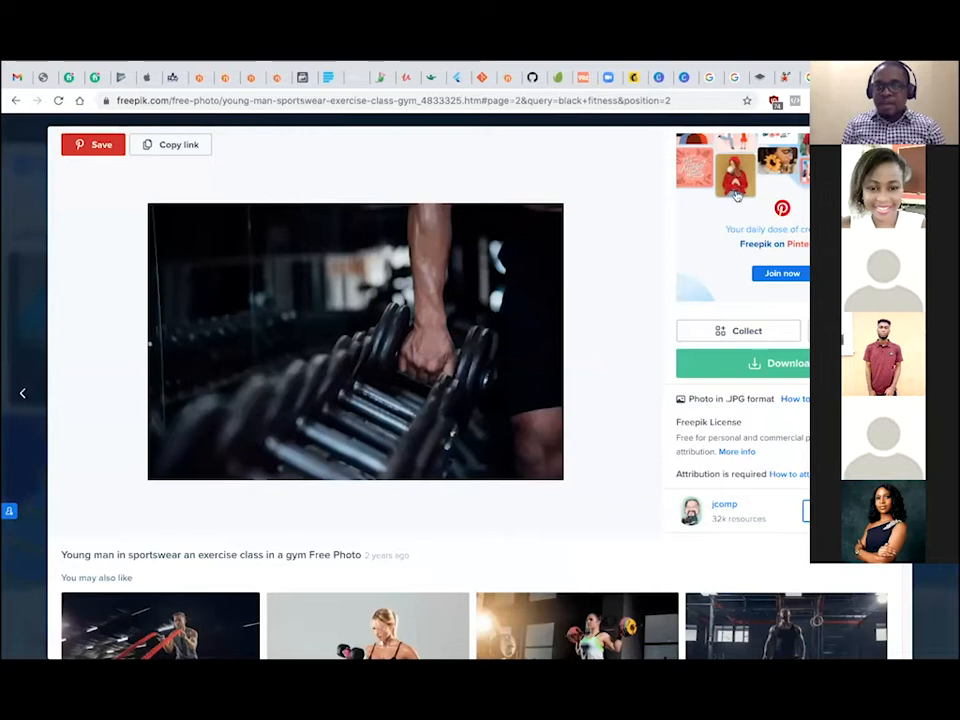
pyautogui.click(660, 77)
pyautogui.click(684, 77)
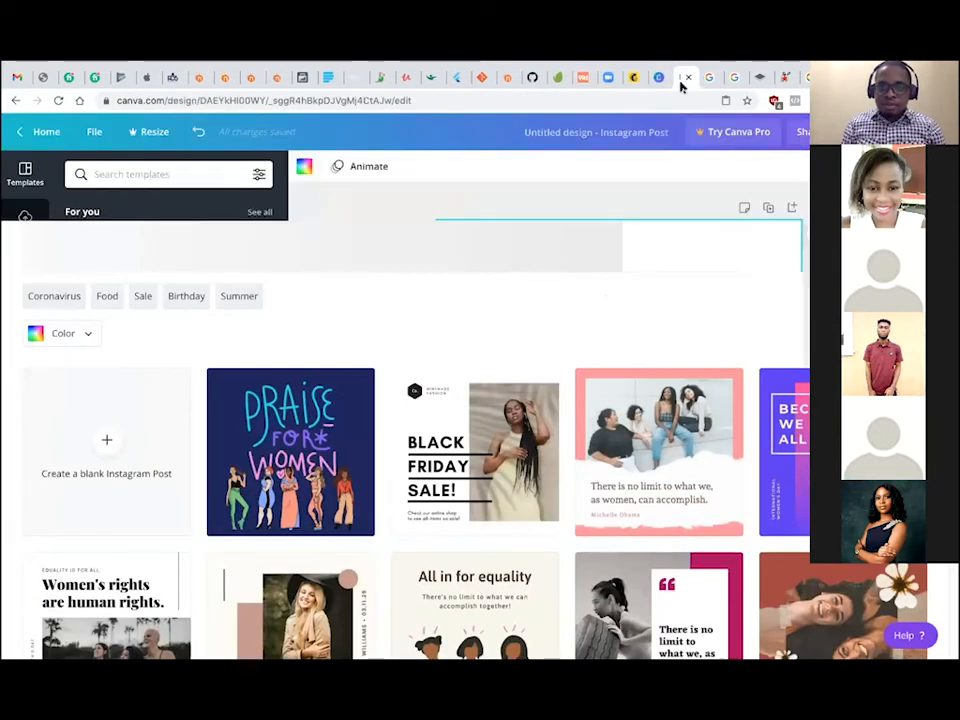
pyautogui.moveTo(607, 283); pyautogui.dragTo(600, 370)
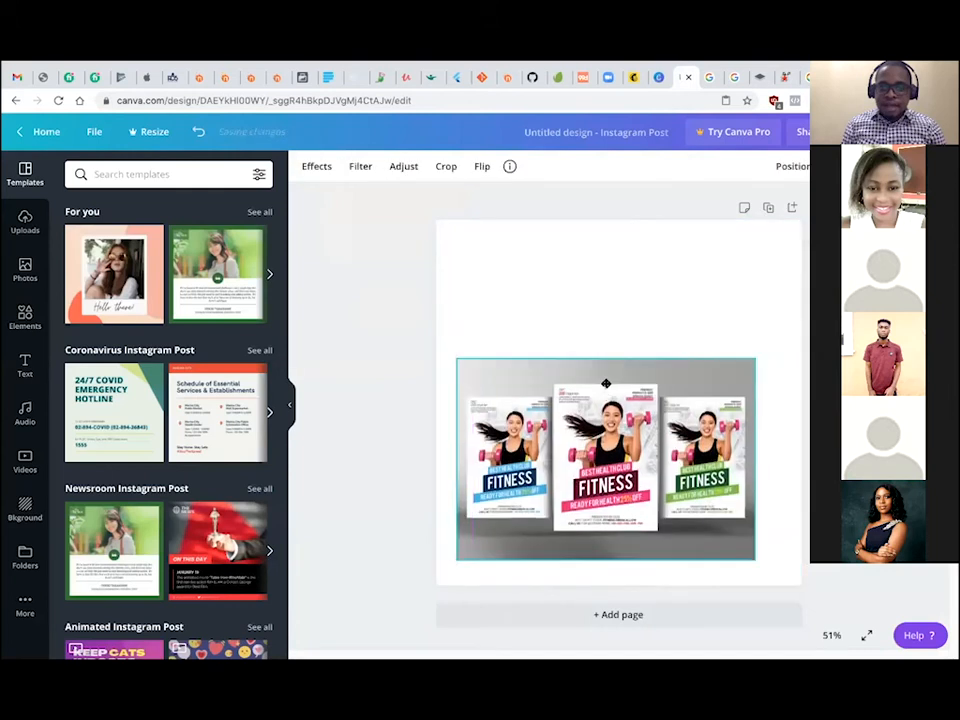
# Paste the copied dumbbell photo into the design and set it as the page background.
pyautogui.rightClick(572, 297)
pyautogui.click(606, 334)
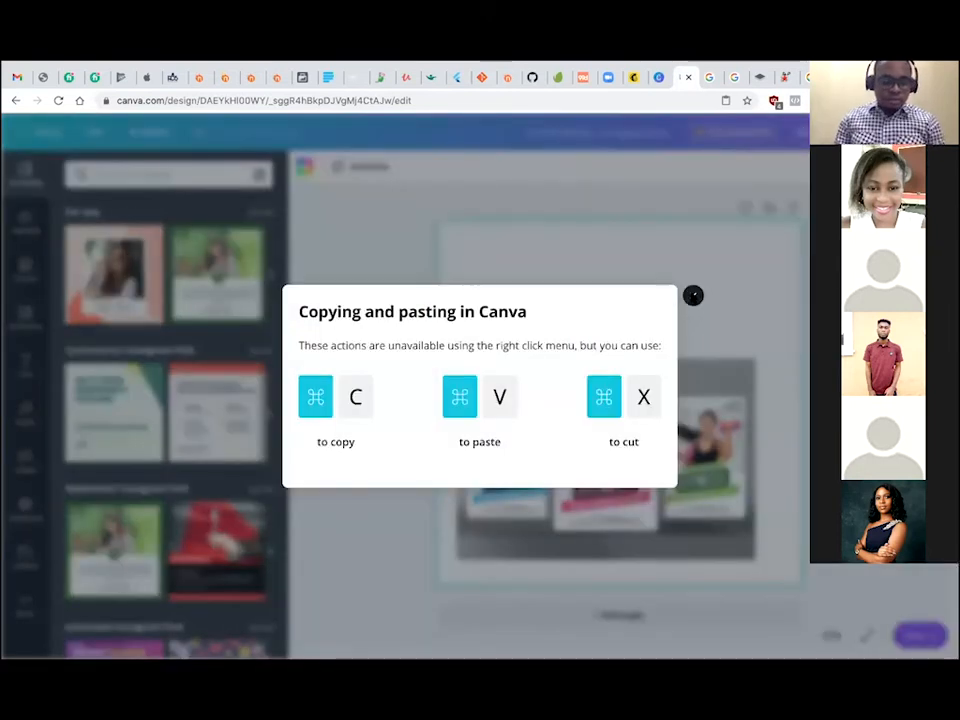
pyautogui.click(692, 296)
pyautogui.hotkey('ctrl', 'v')
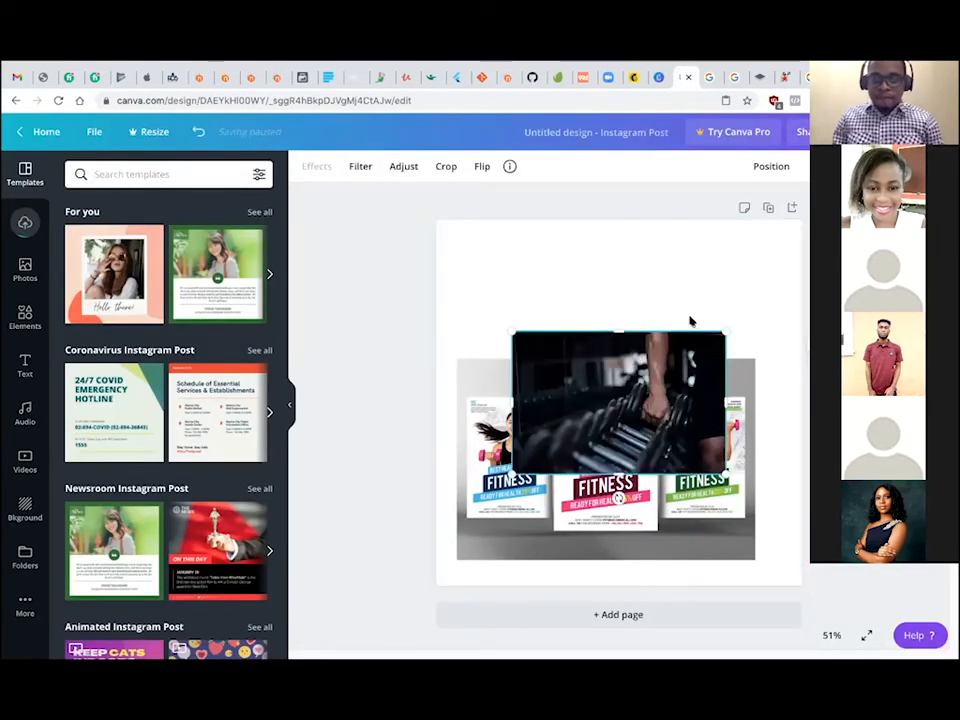
pyautogui.rightClick(682, 373)
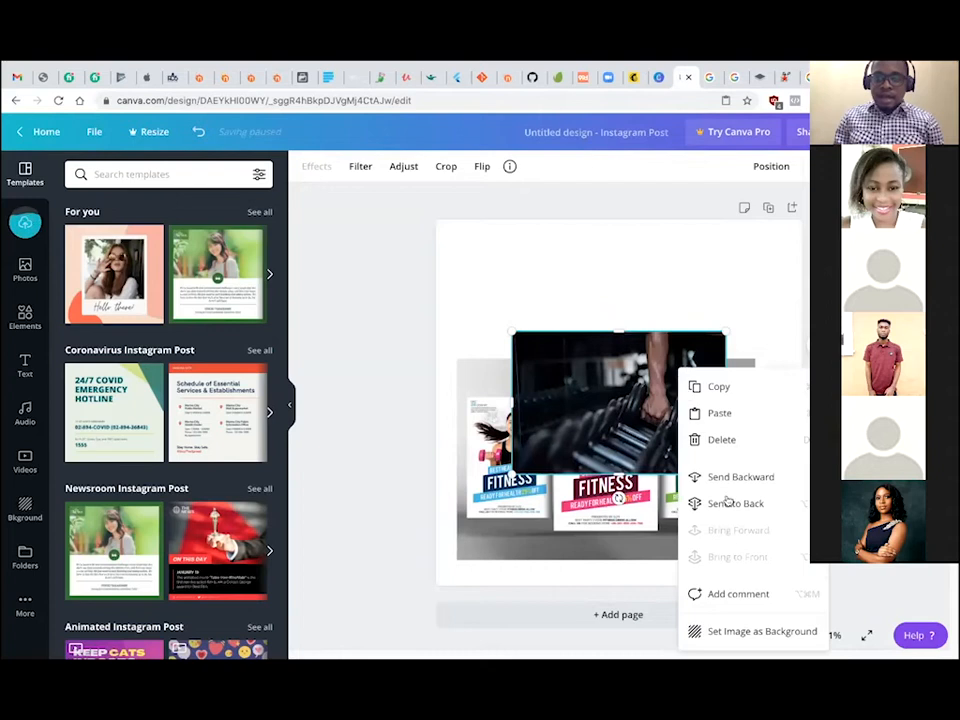
pyautogui.click(748, 633)
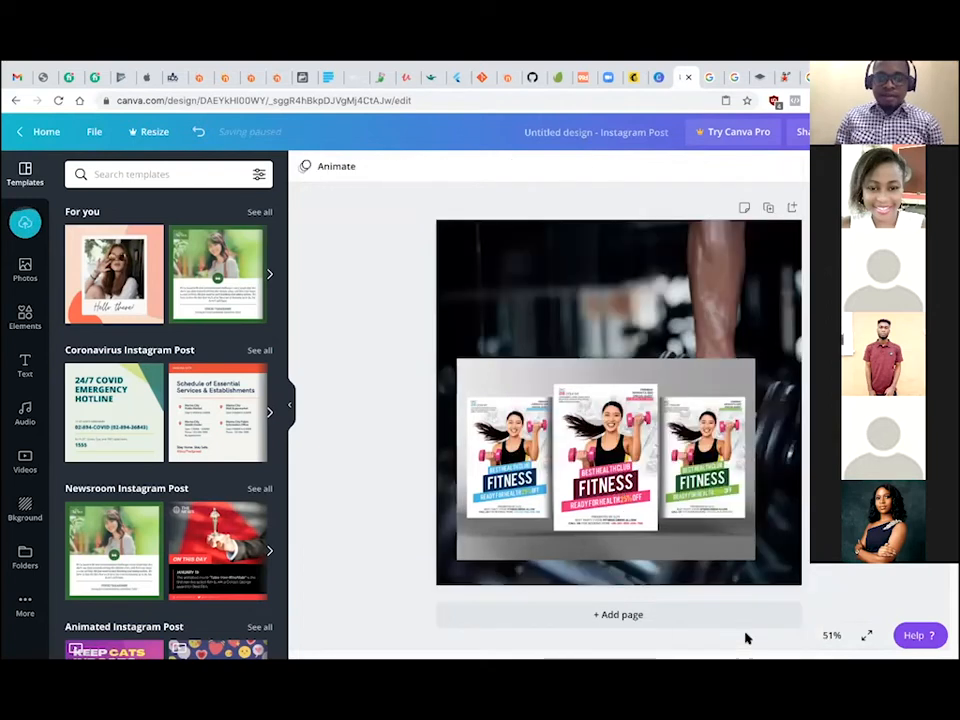
# Reposition the background photo within its crop, shifting it left so the arm and dumbbells sit nearer the page's centre.
pyautogui.click(707, 305)
pyautogui.doubleClick(695, 305)
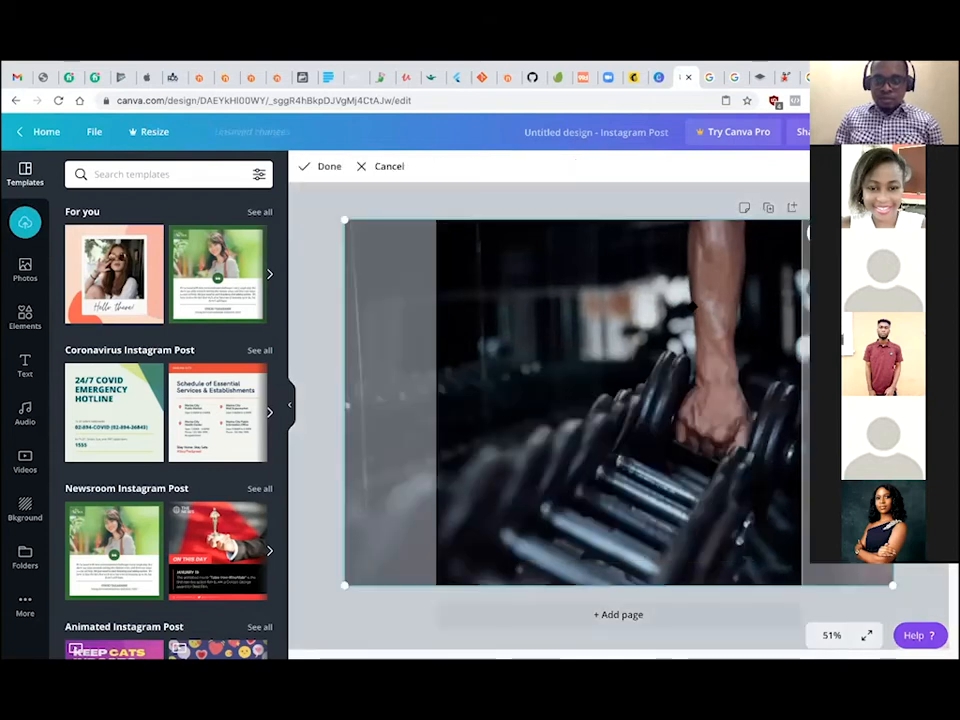
pyautogui.doubleClick(700, 311)
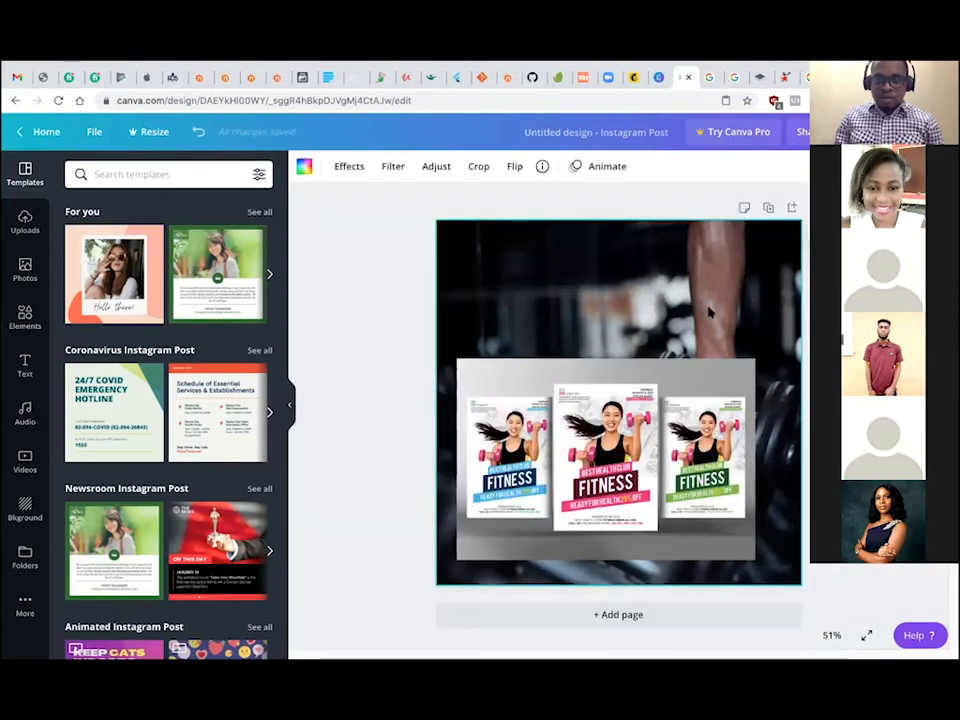
pyautogui.doubleClick(708, 313)
pyautogui.moveTo(724, 311); pyautogui.dragTo(684, 322)
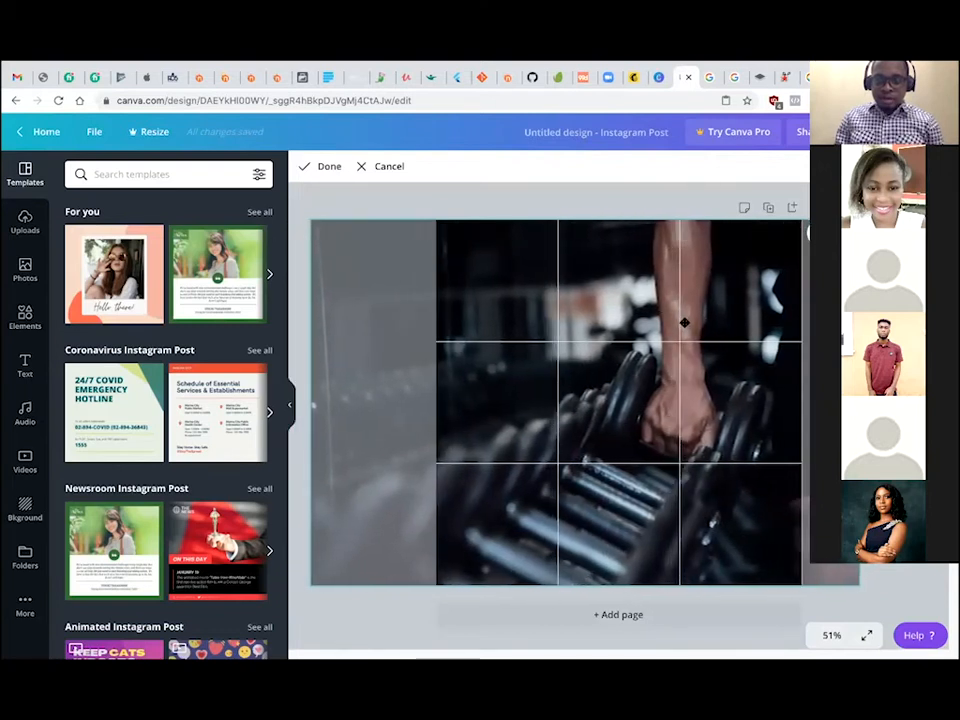
pyautogui.click(662, 192)
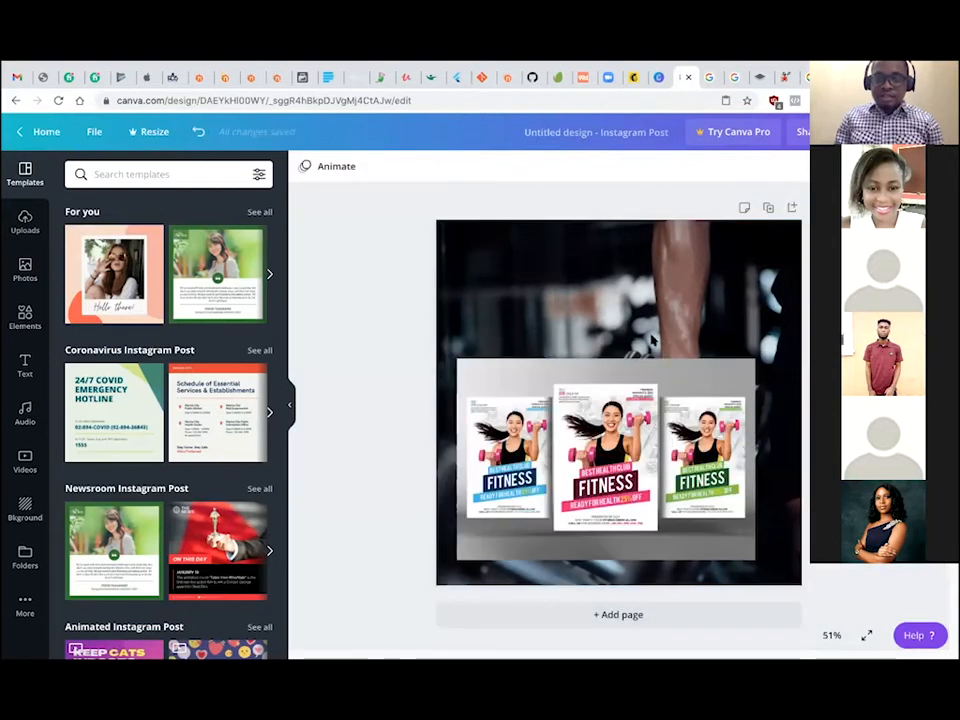
# Shrink the reference flyer image to a small thumbnail and place it in the page's lower right corner.
pyautogui.click(562, 390)
pyautogui.moveTo(457, 358); pyautogui.dragTo(729, 531)
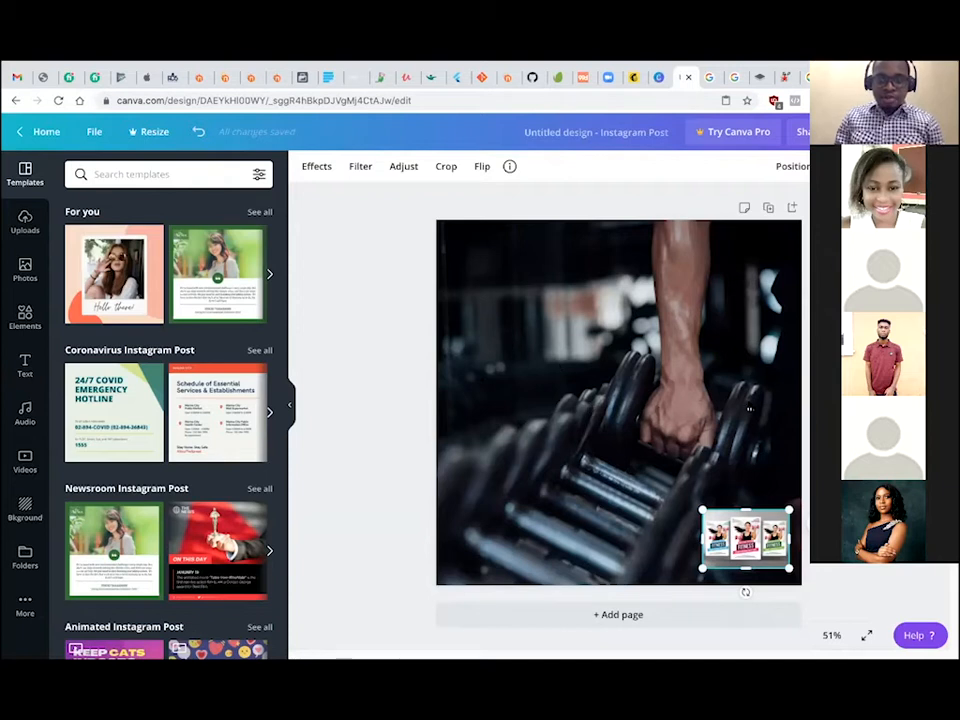
# Shift the background photo slightly to the right within its crop.
pyautogui.click(689, 350)
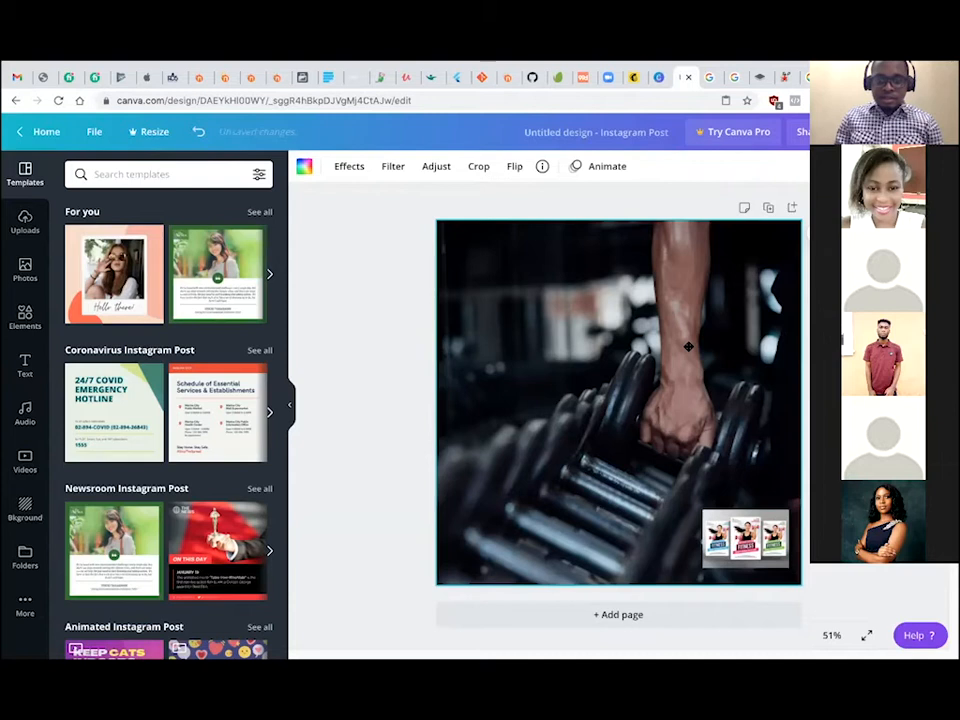
pyautogui.doubleClick(689, 351)
pyautogui.moveTo(695, 356); pyautogui.dragTo(696, 356)
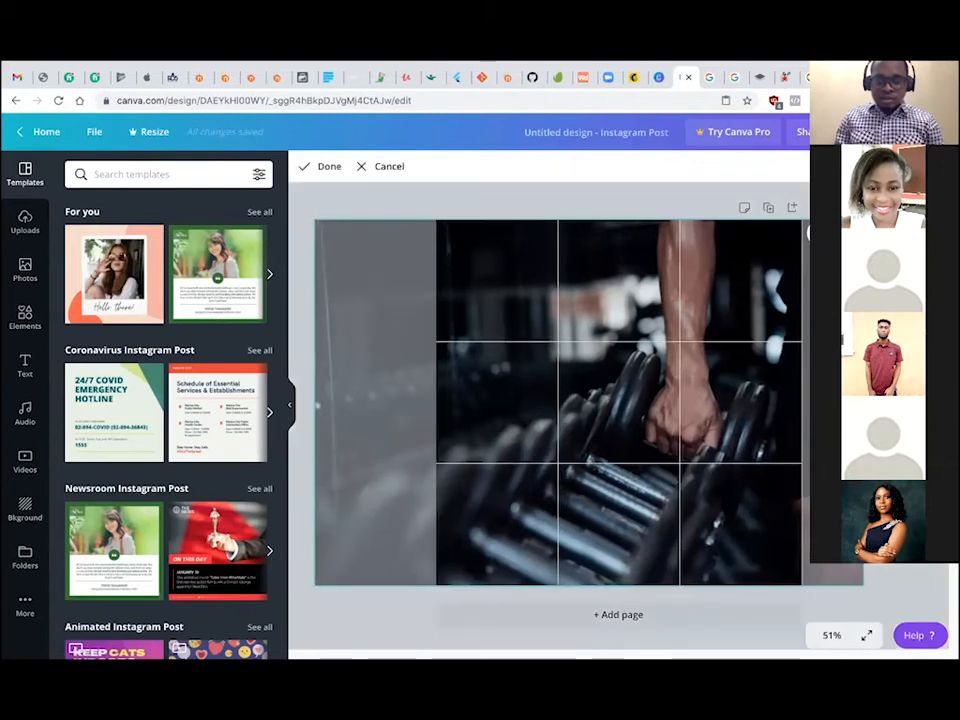
pyautogui.click(320, 166)
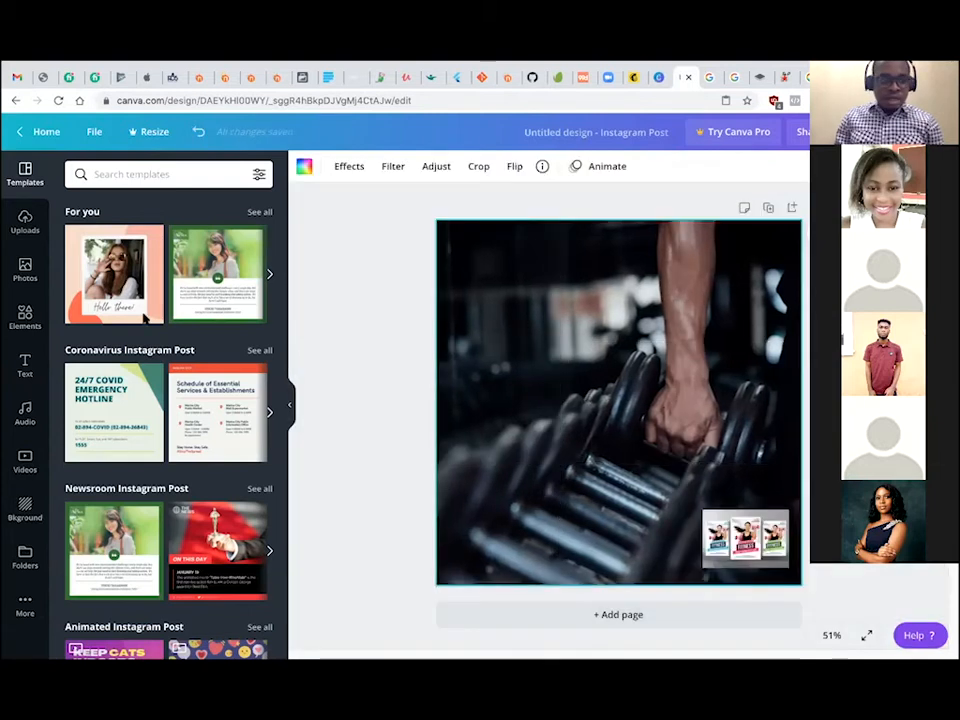
# Browse the text styles and font combinations, and add a heading to the page reading BODY.
pyautogui.click(25, 368)
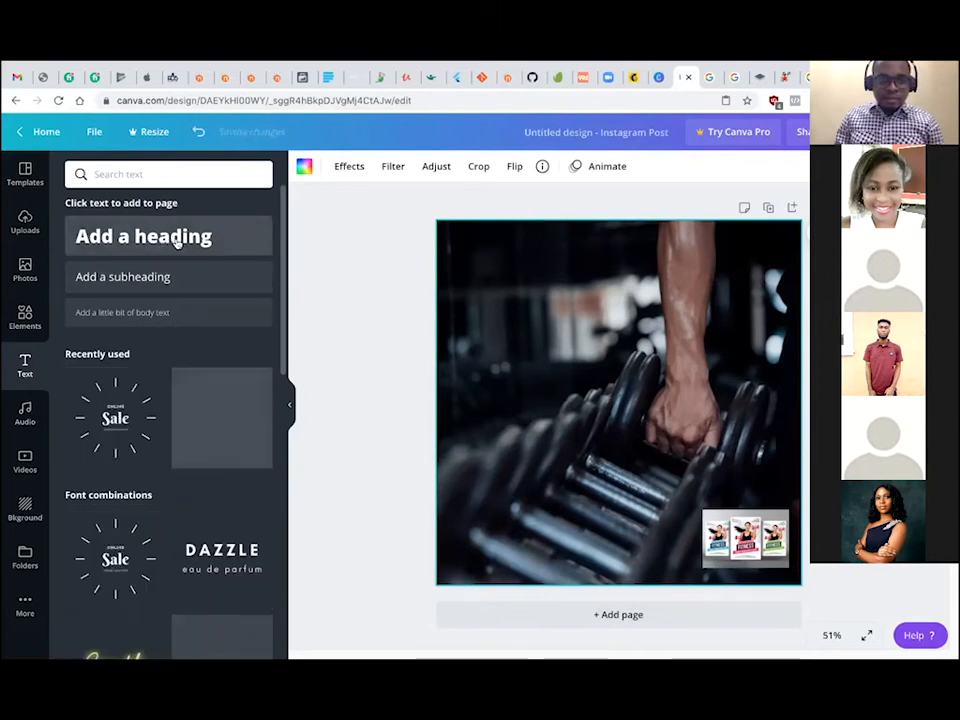
pyautogui.moveTo(283, 328); pyautogui.dragTo(274, 555)
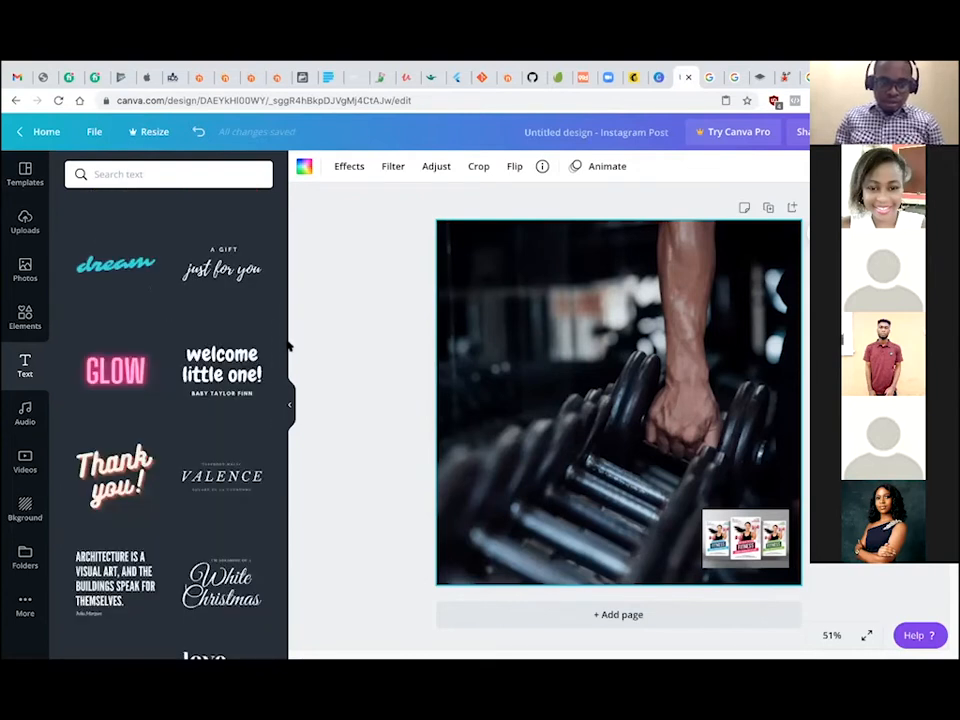
pyautogui.moveTo(283, 348); pyautogui.dragTo(268, 484)
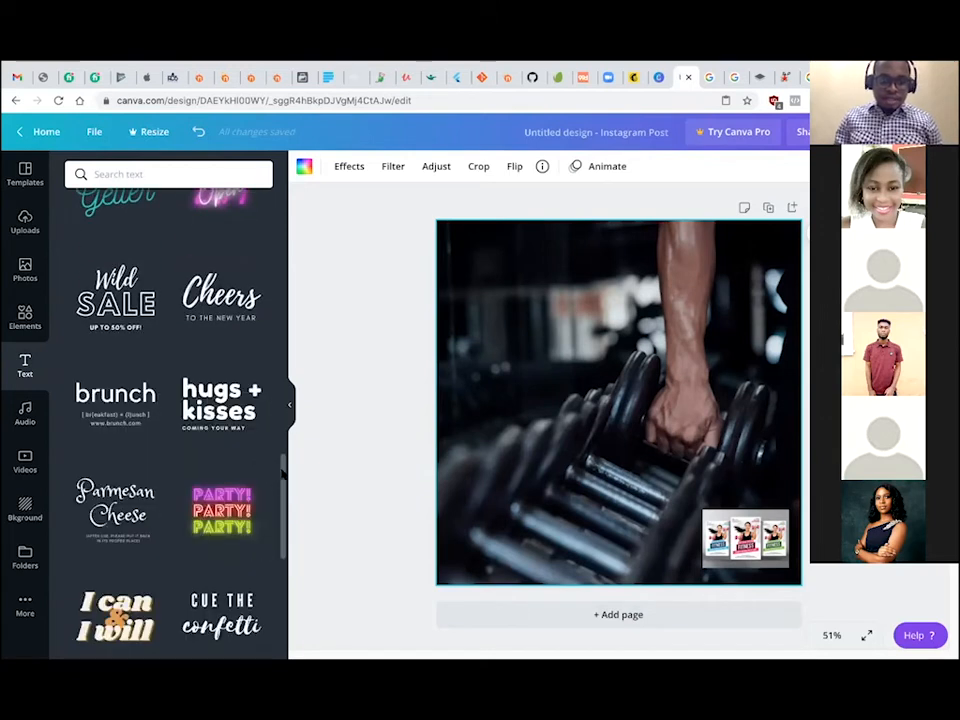
pyautogui.moveTo(284, 472); pyautogui.dragTo(270, 568)
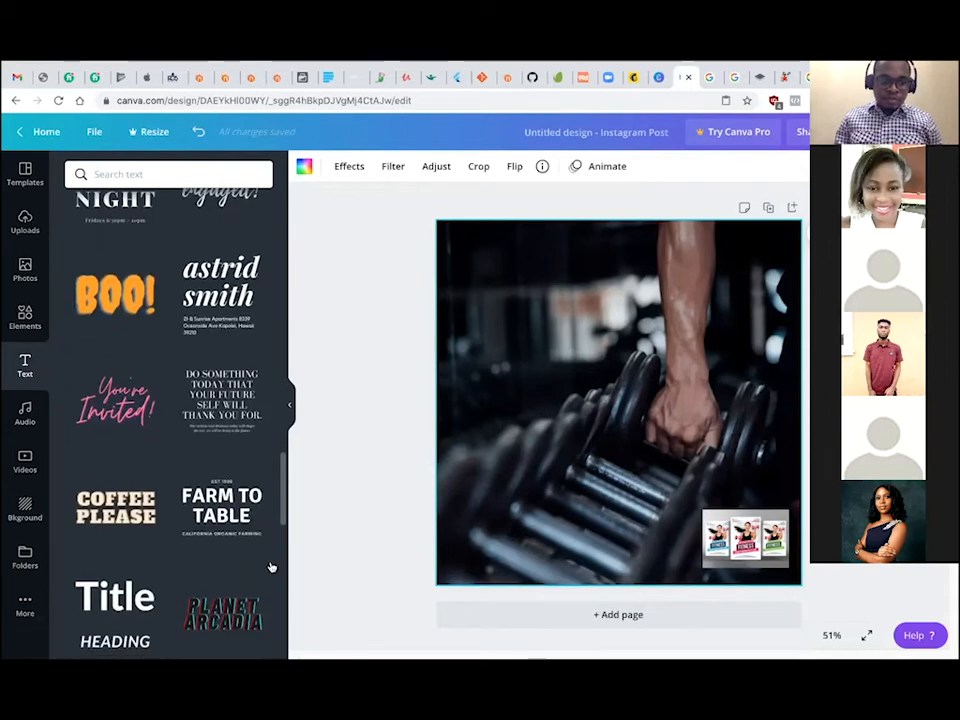
pyautogui.moveTo(285, 487); pyautogui.dragTo(245, 214)
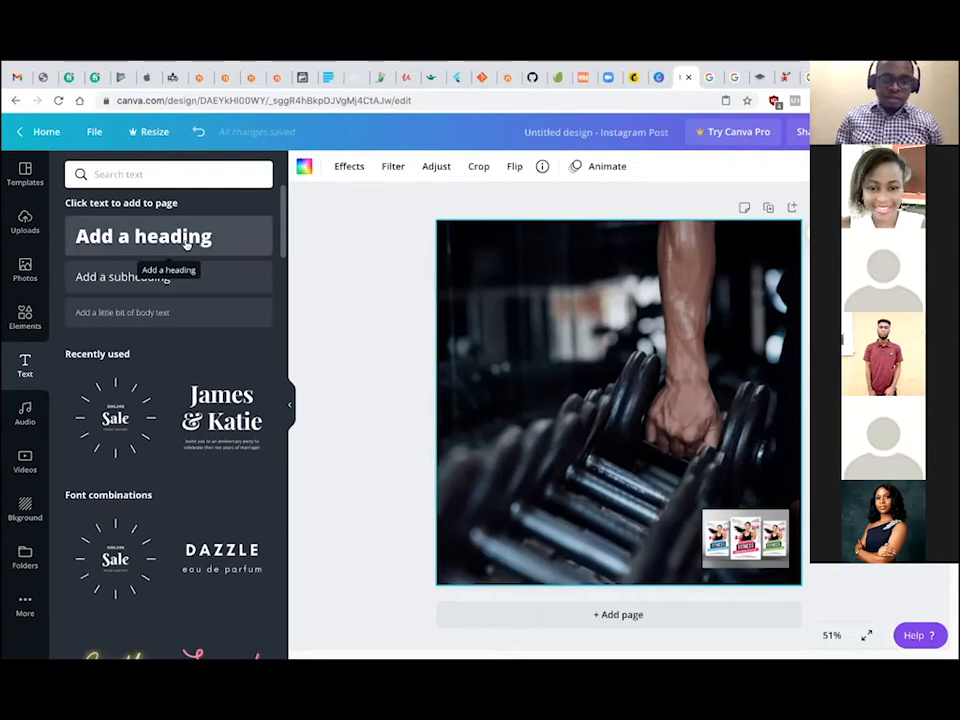
pyautogui.click(186, 245)
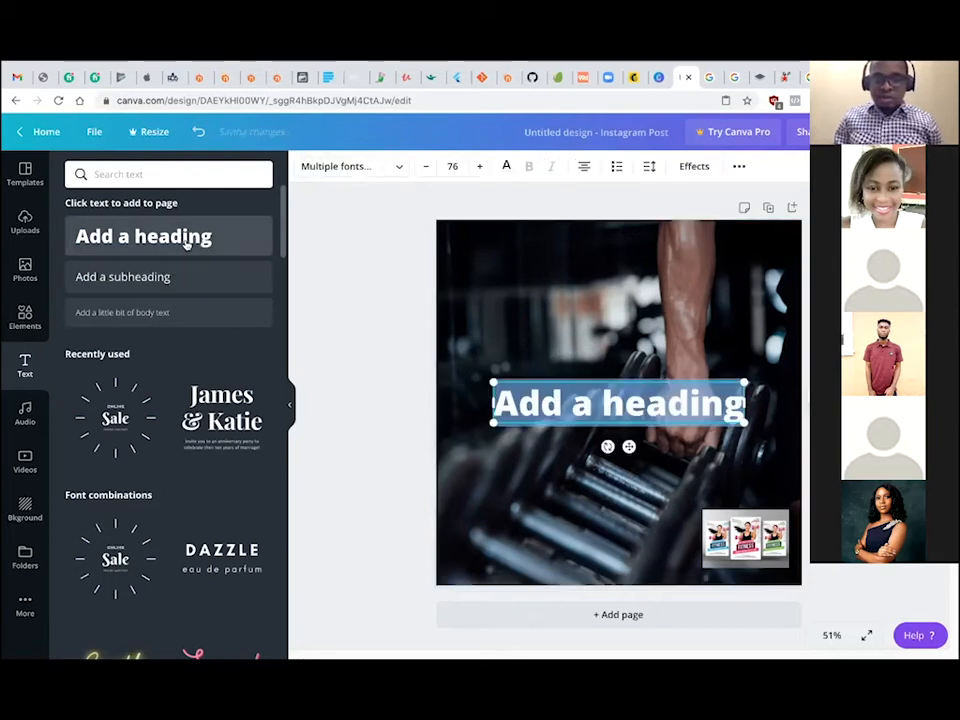
pyautogui.click(638, 396)
pyautogui.moveTo(499, 400); pyautogui.dragTo(752, 405)
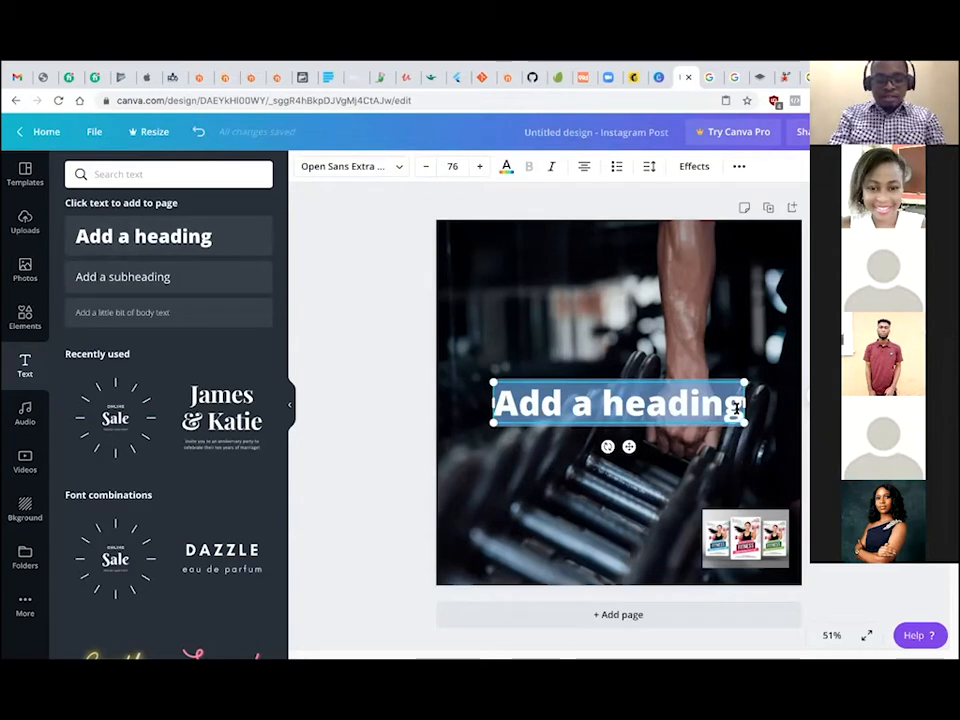
pyautogui.write('BO')
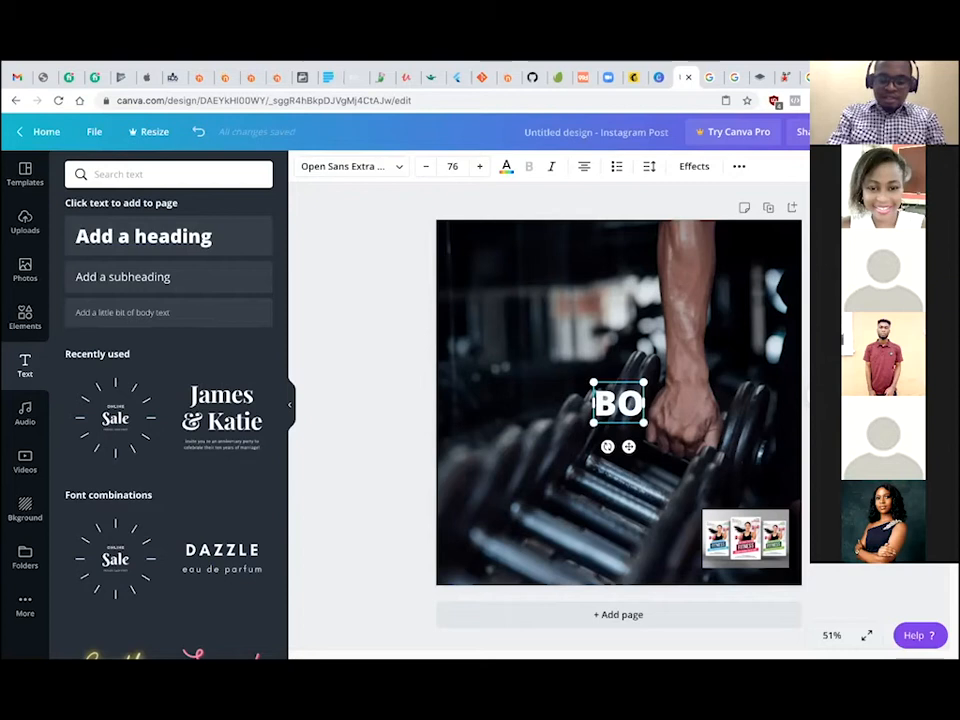
pyautogui.write('DY')
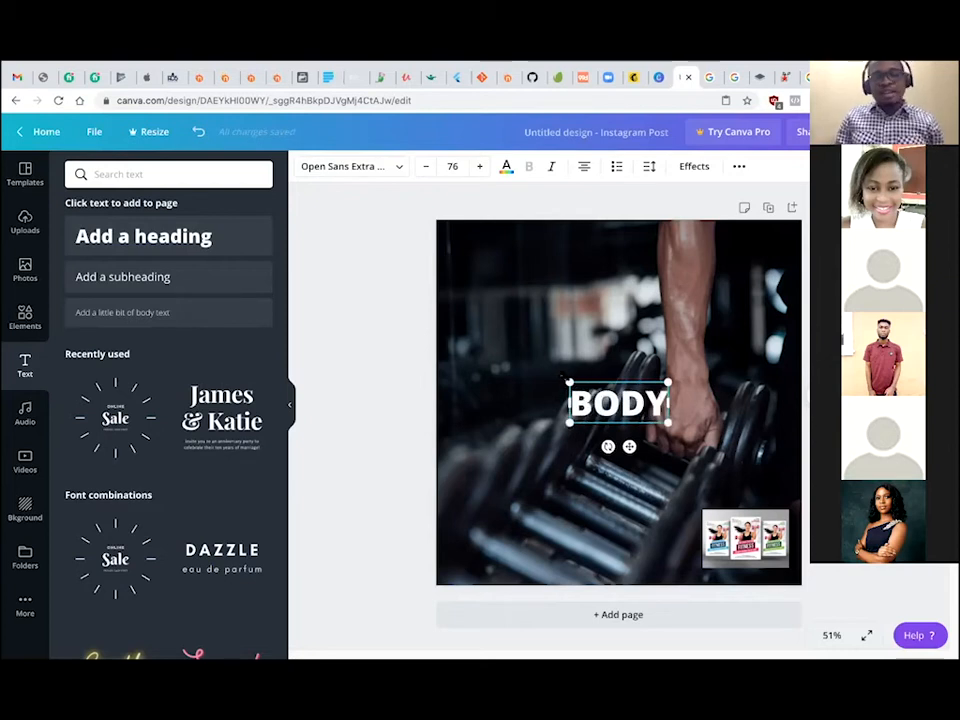
# Enlarge the BODY heading to font size 128 and place it beside the arm, left of the page's centre.
pyautogui.moveTo(569, 382); pyautogui.dragTo(474, 343)
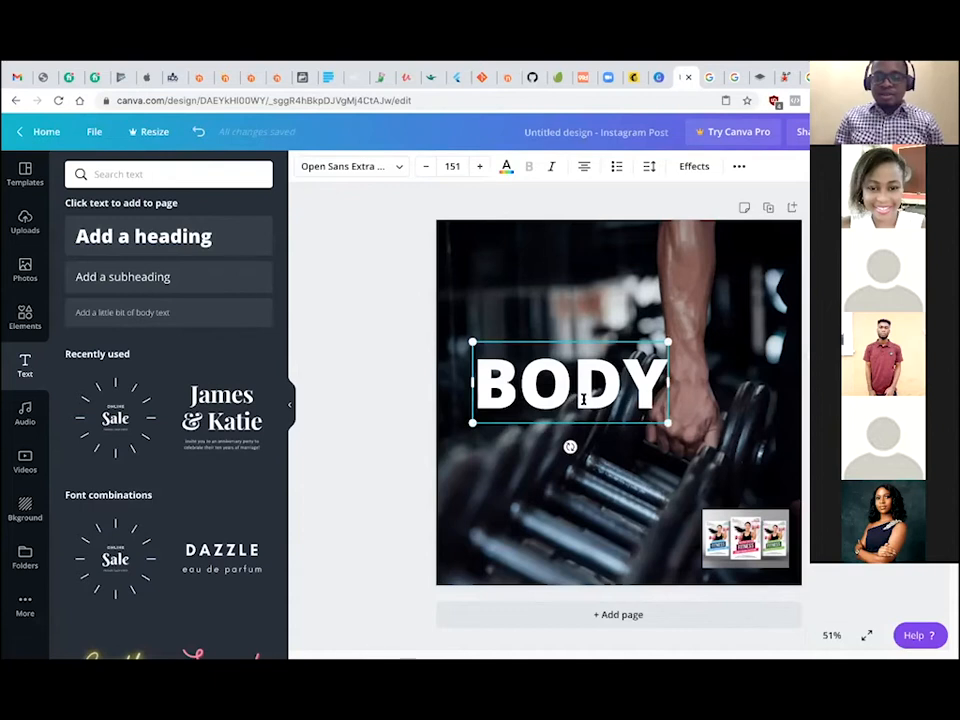
pyautogui.click(398, 320)
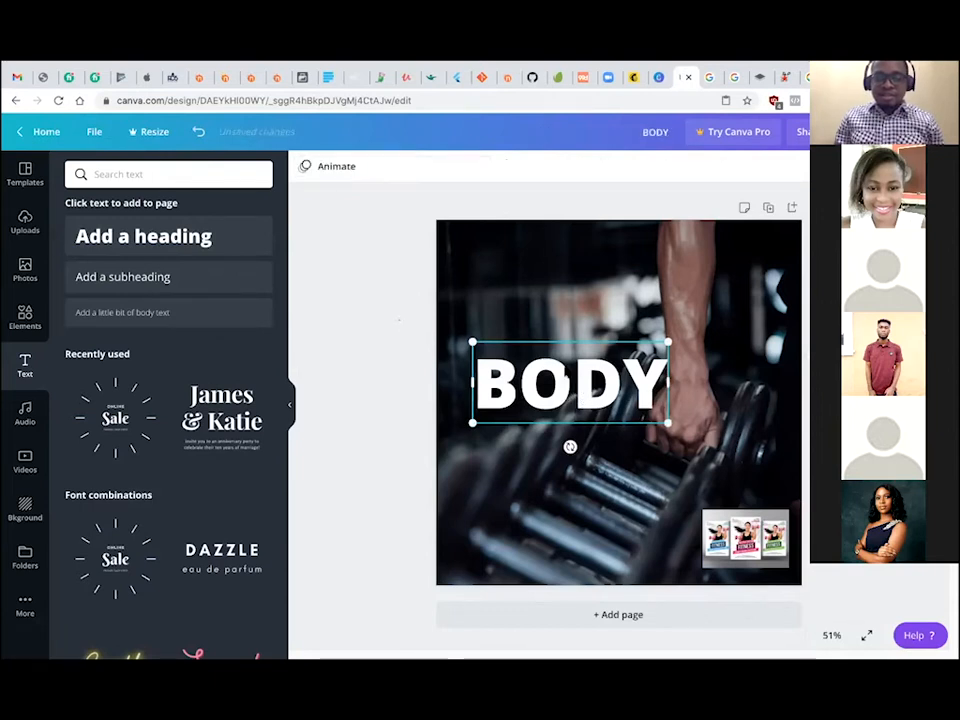
pyautogui.moveTo(562, 372)
pyautogui.mouseDown()
pyautogui.moveTo(548, 319)
pyautogui.moveTo(556, 359)
pyautogui.mouseUp()
pyautogui.moveTo(657, 418); pyautogui.dragTo(612, 366)
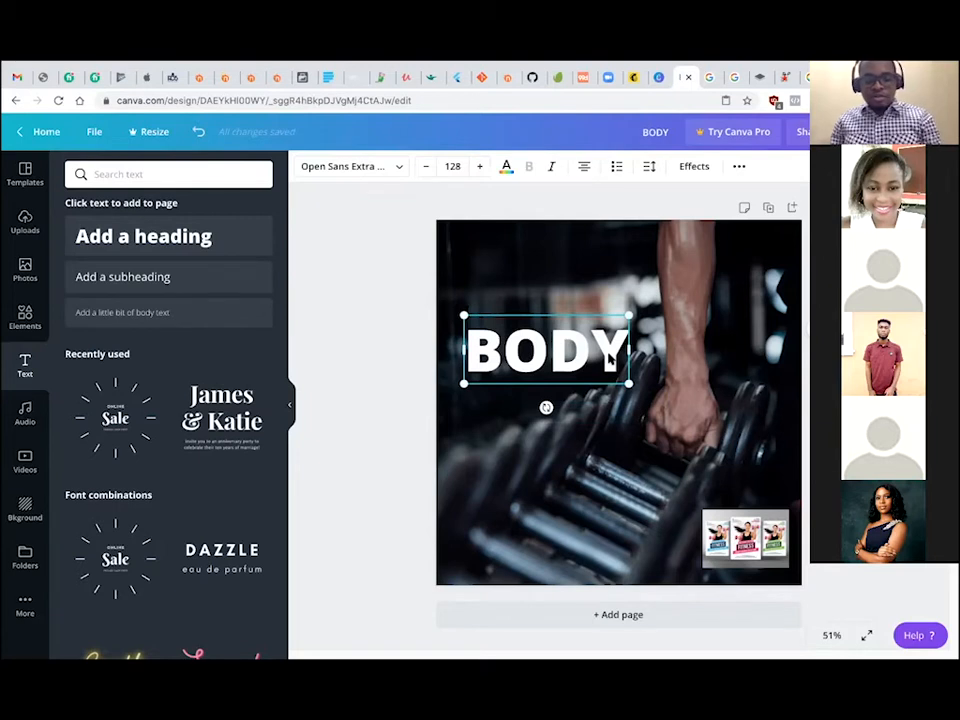
# Try a duplicate of the BODY heading directly below it, reworded as BUILD, and delete that copy.
pyautogui.press('super+d')
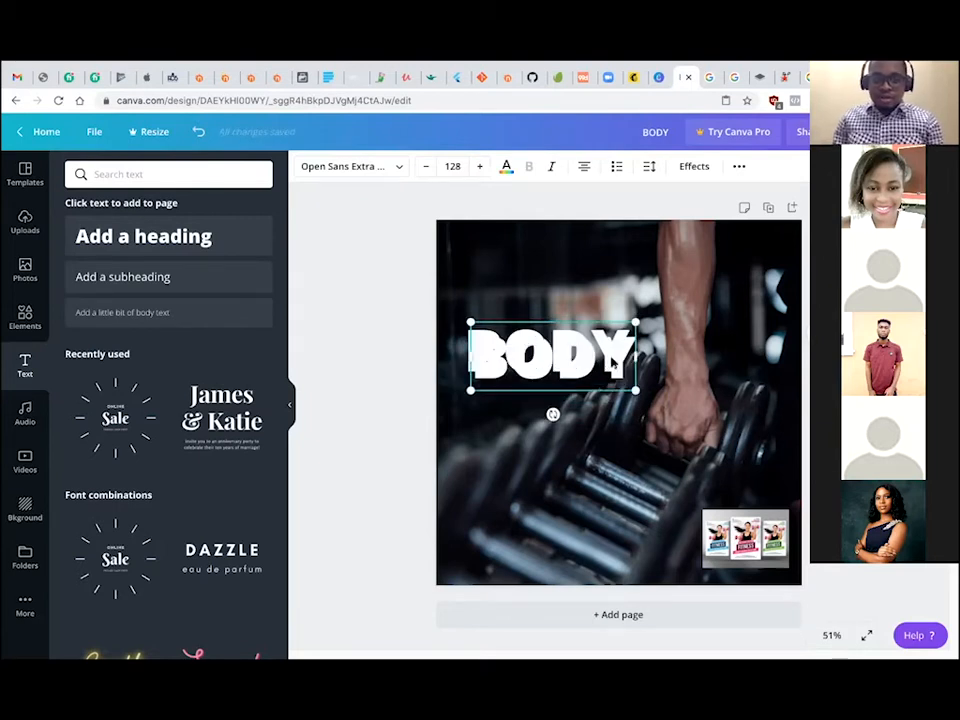
pyautogui.moveTo(611, 355); pyautogui.dragTo(604, 410)
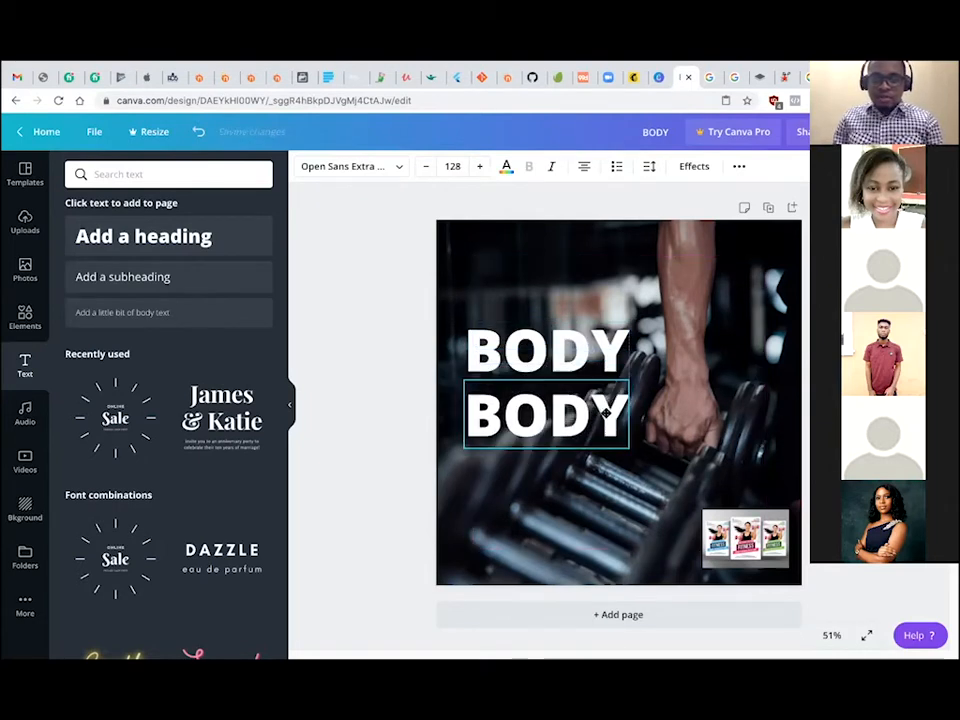
pyautogui.doubleClick(605, 410)
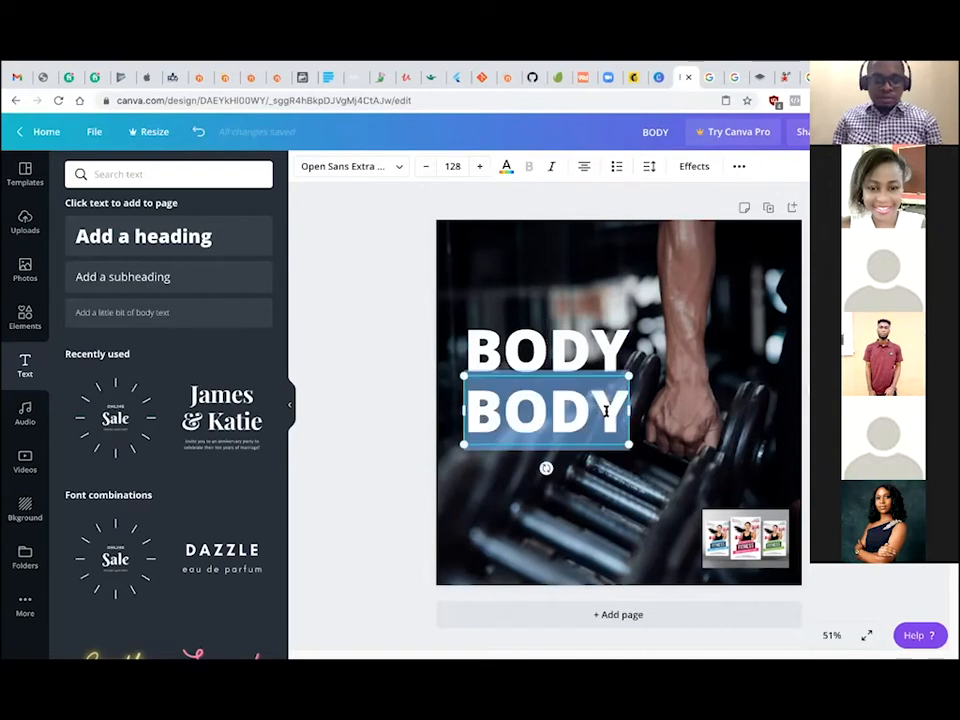
pyautogui.click(549, 410)
pyautogui.moveTo(509, 410); pyautogui.dragTo(656, 415)
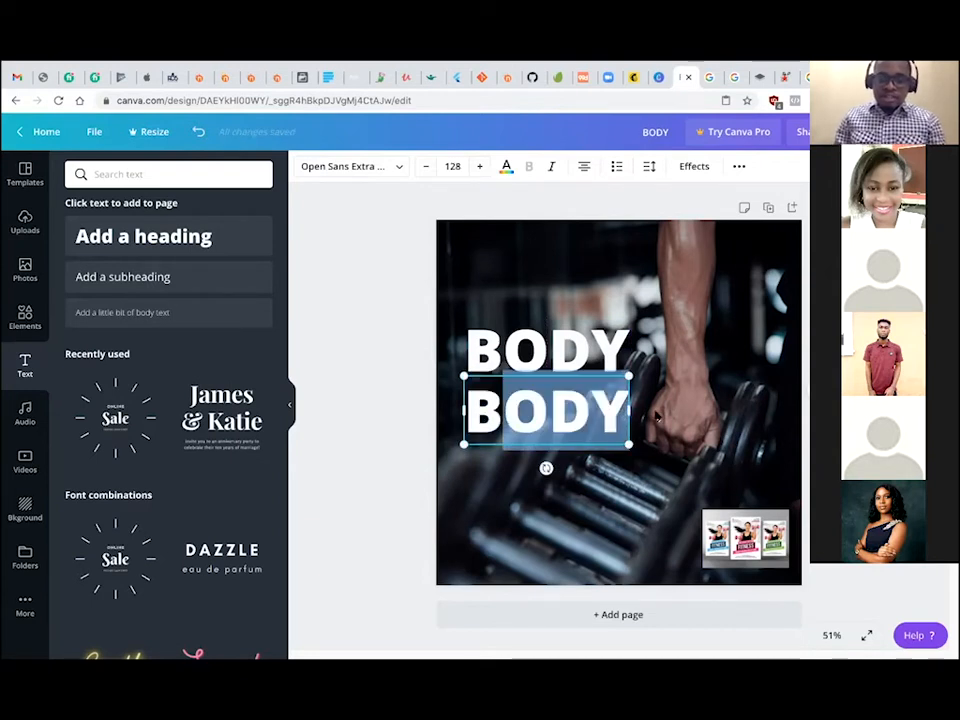
pyautogui.write('UILD')
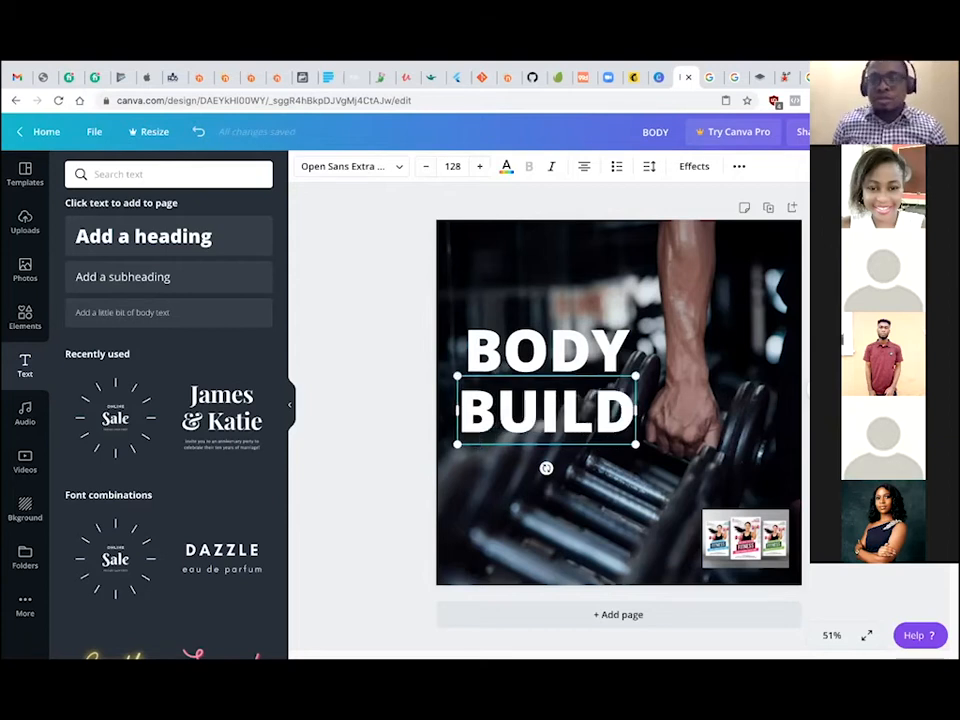
pyautogui.press('Escape')
pyautogui.click(600, 425)
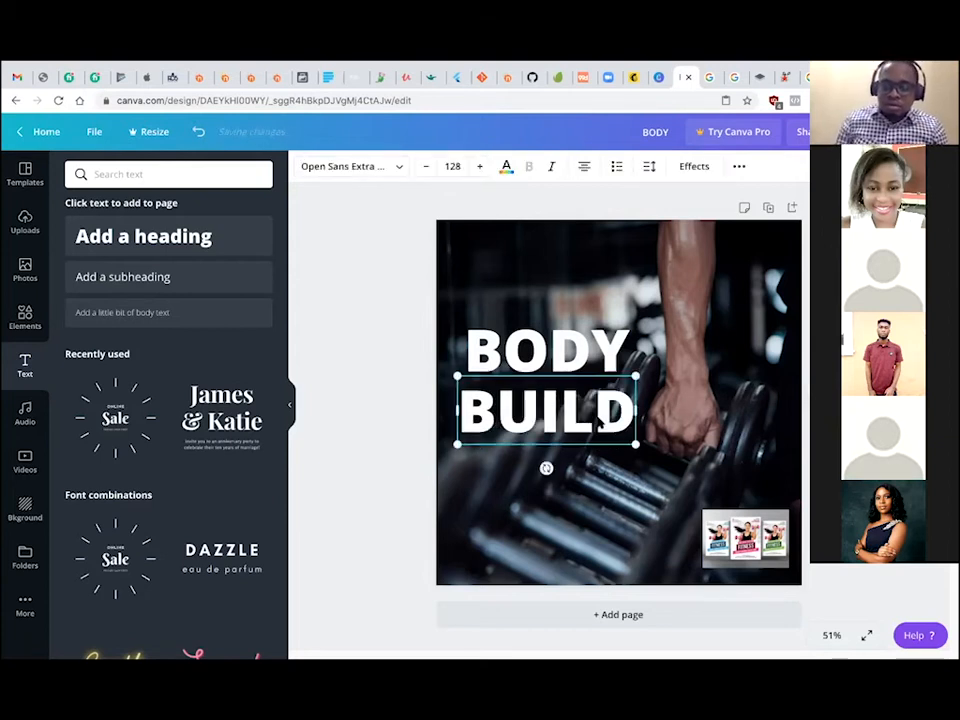
pyautogui.press('Delete')
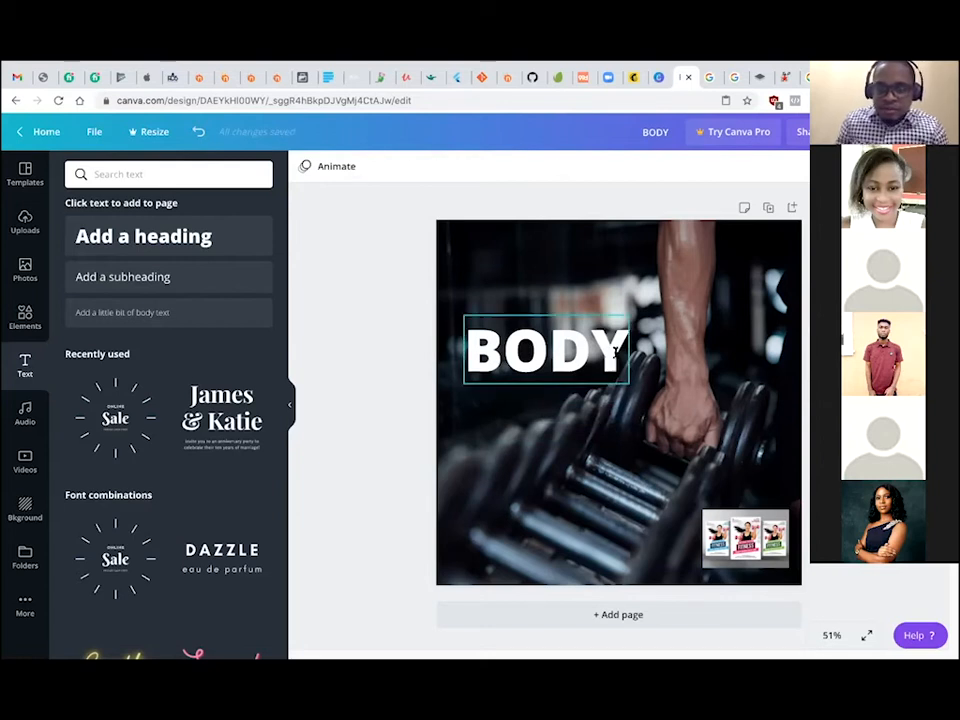
# Add a second line reading BUILD inside the BODY heading and nudge the text box slightly upward.
pyautogui.click(560, 350)
pyautogui.doubleClick(619, 355)
pyautogui.click(576, 349)
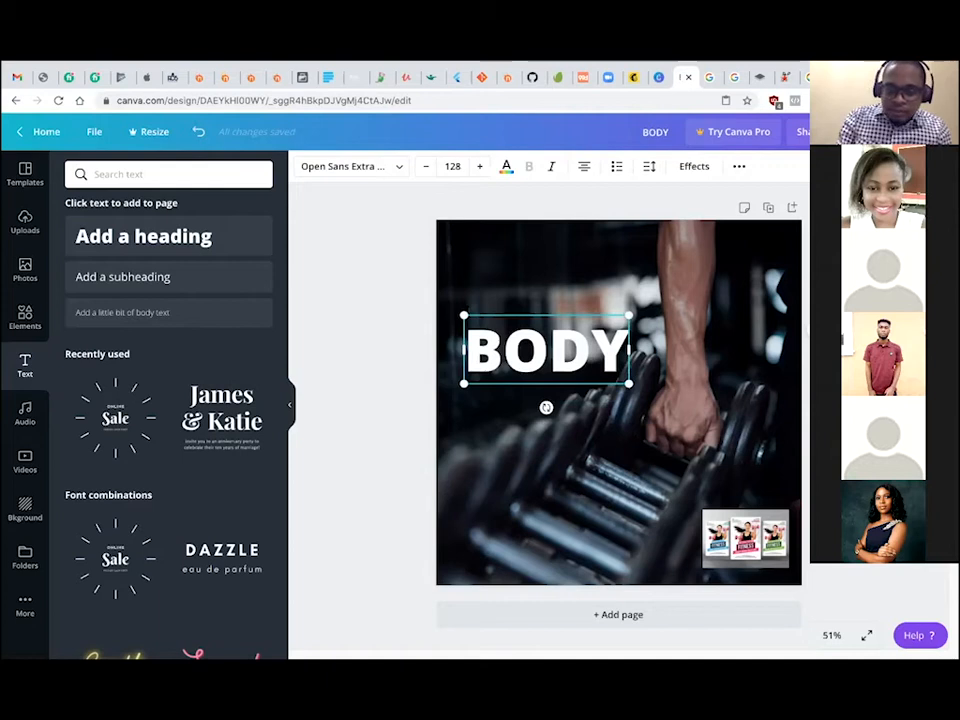
pyautogui.press('Return')
pyautogui.write('BUILD')
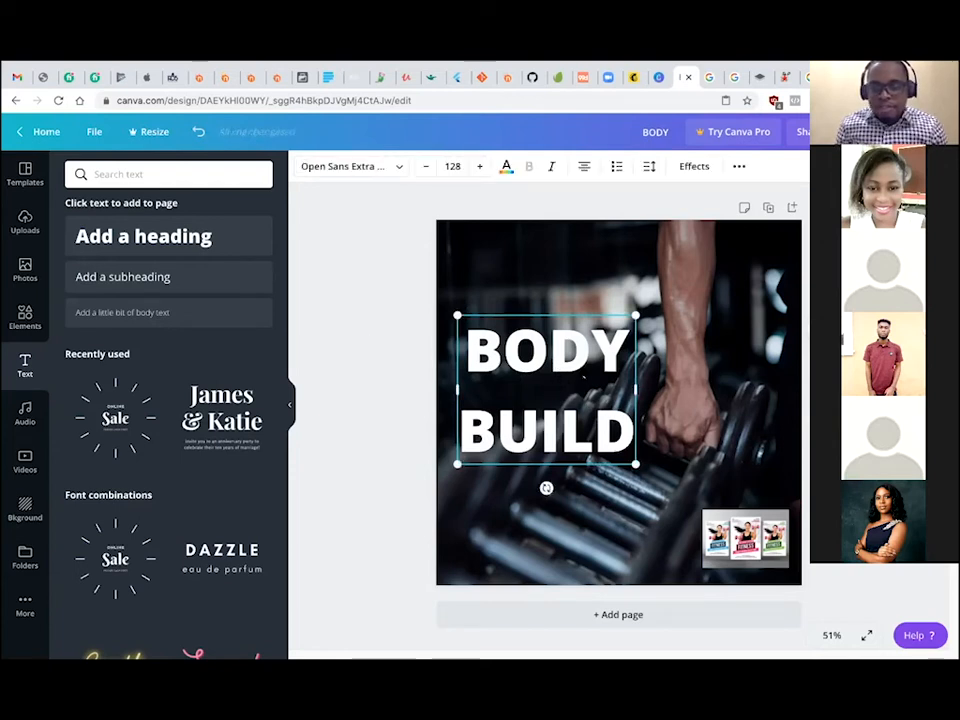
pyautogui.moveTo(580, 362)
pyautogui.mouseDown()
pyautogui.moveTo(580, 327)
pyautogui.moveTo(582, 362)
pyautogui.mouseUp()
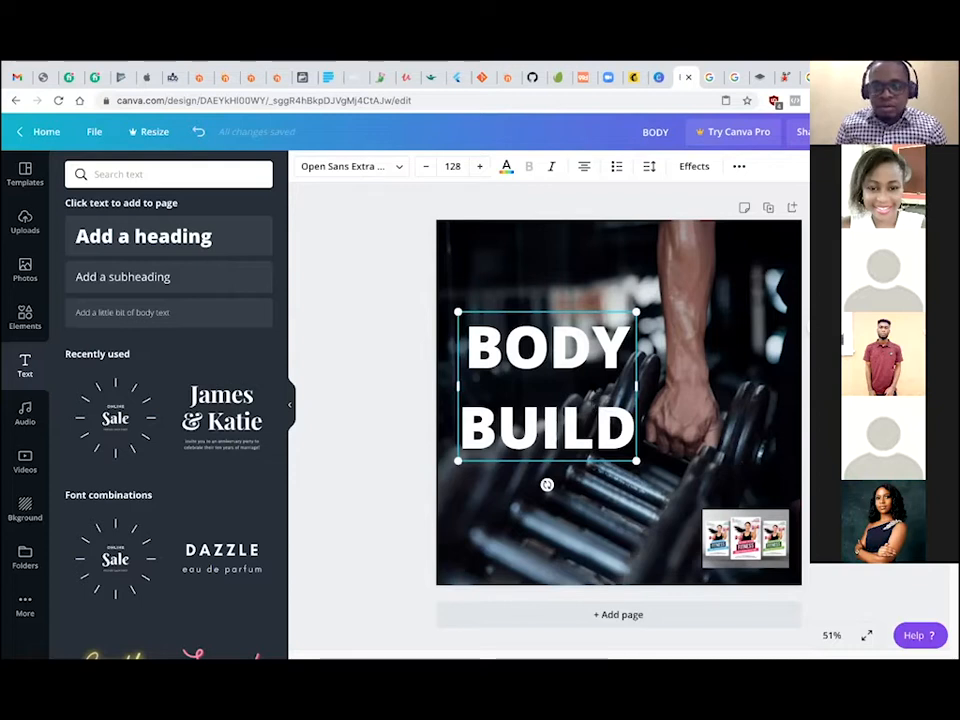
pyautogui.doubleClick(508, 348)
pyautogui.click(505, 348)
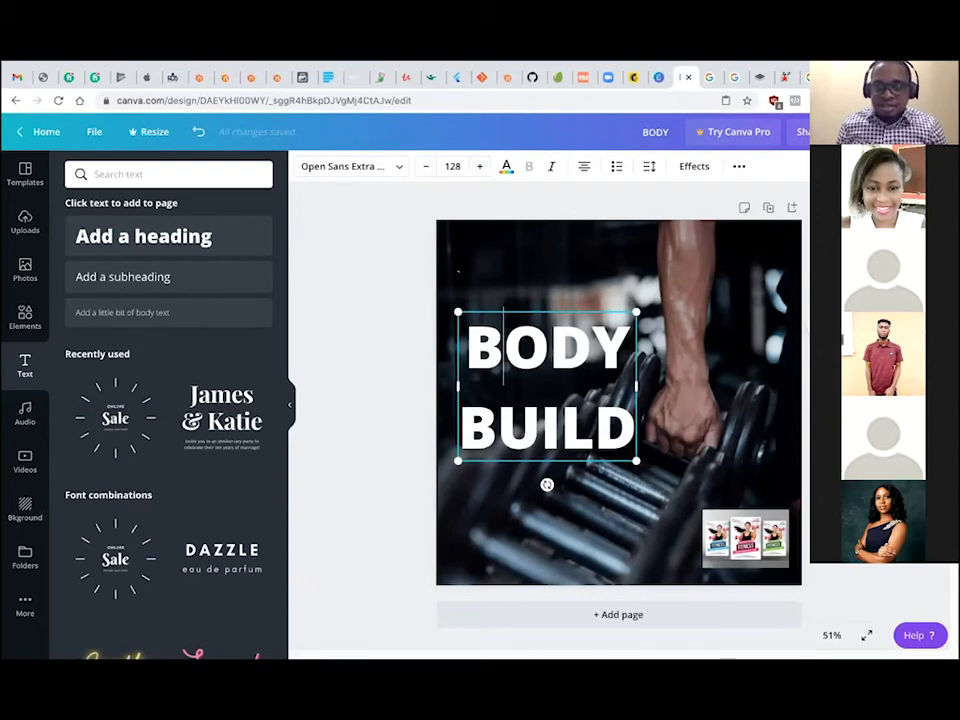
pyautogui.click(408, 300)
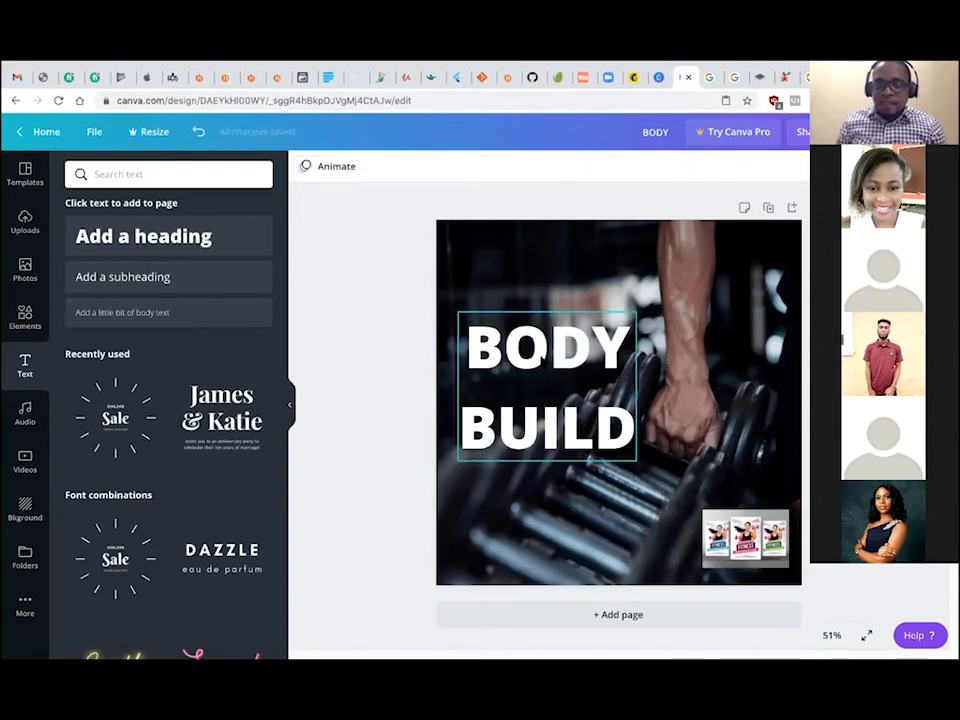
# Replace the heading's first line with KLUB.
pyautogui.click(546, 440)
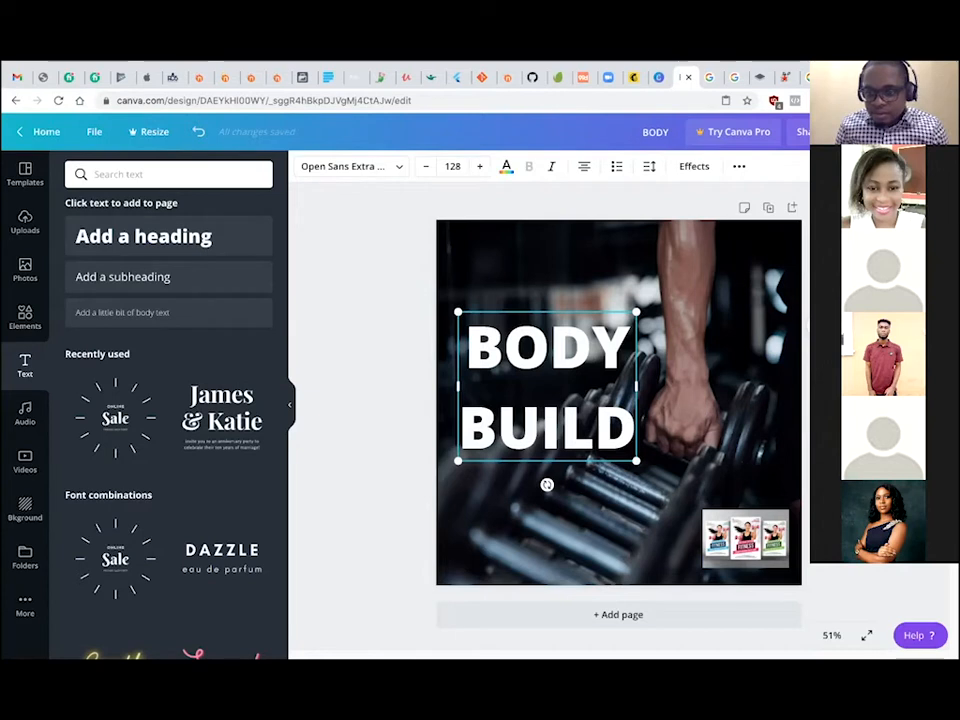
pyautogui.doubleClick(577, 344)
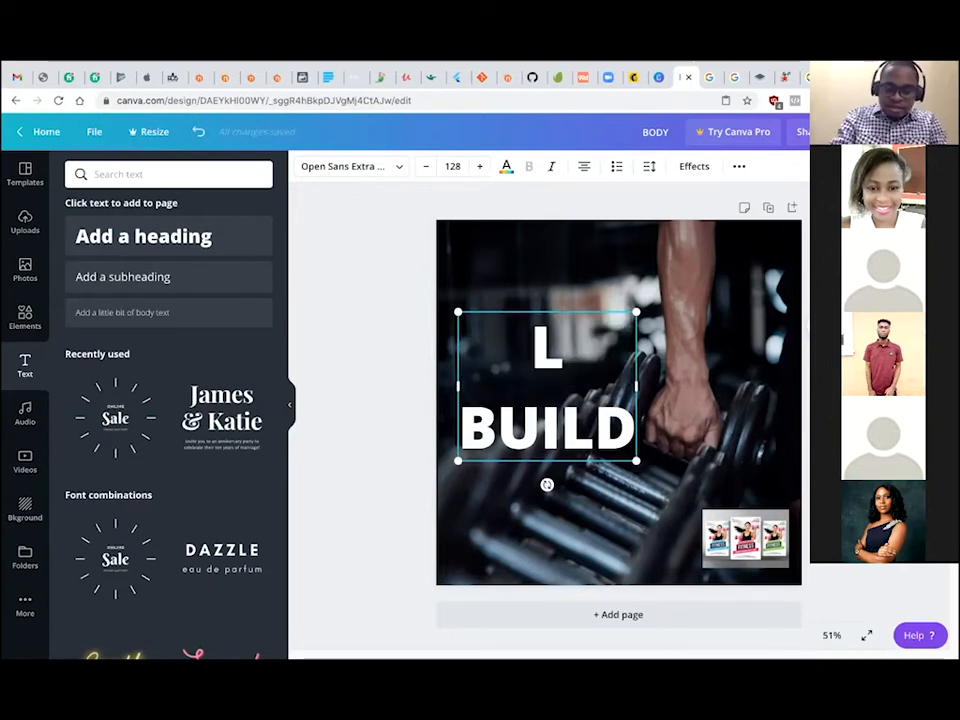
pyautogui.press('BackSpace')
pyautogui.write('KLUB')
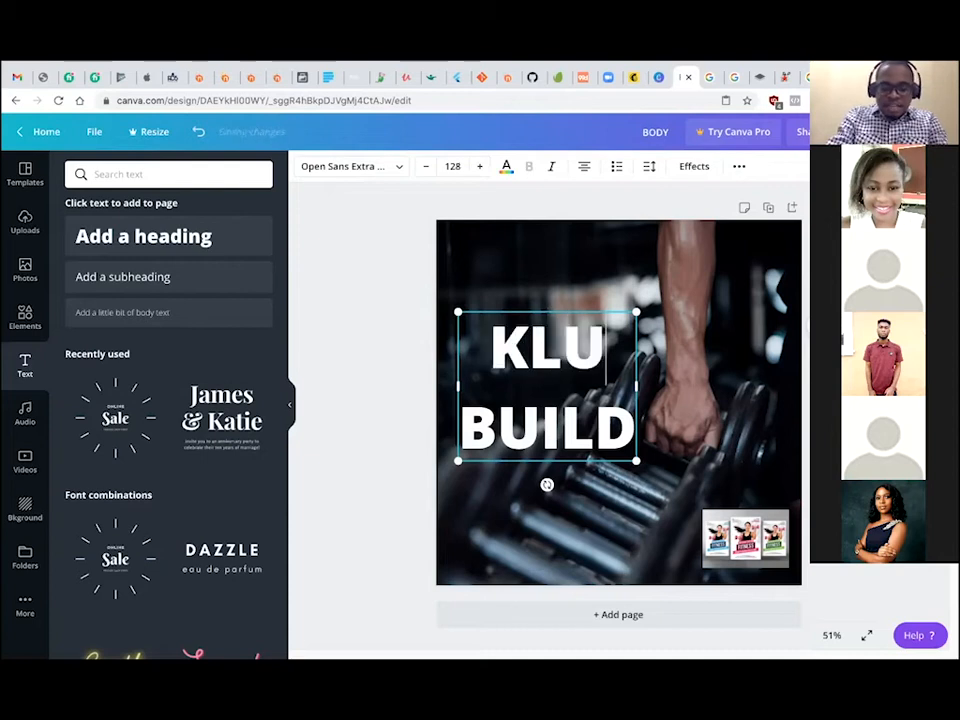
# Replace the heading's second line, BUILD, with 042.
pyautogui.doubleClick(477, 427)
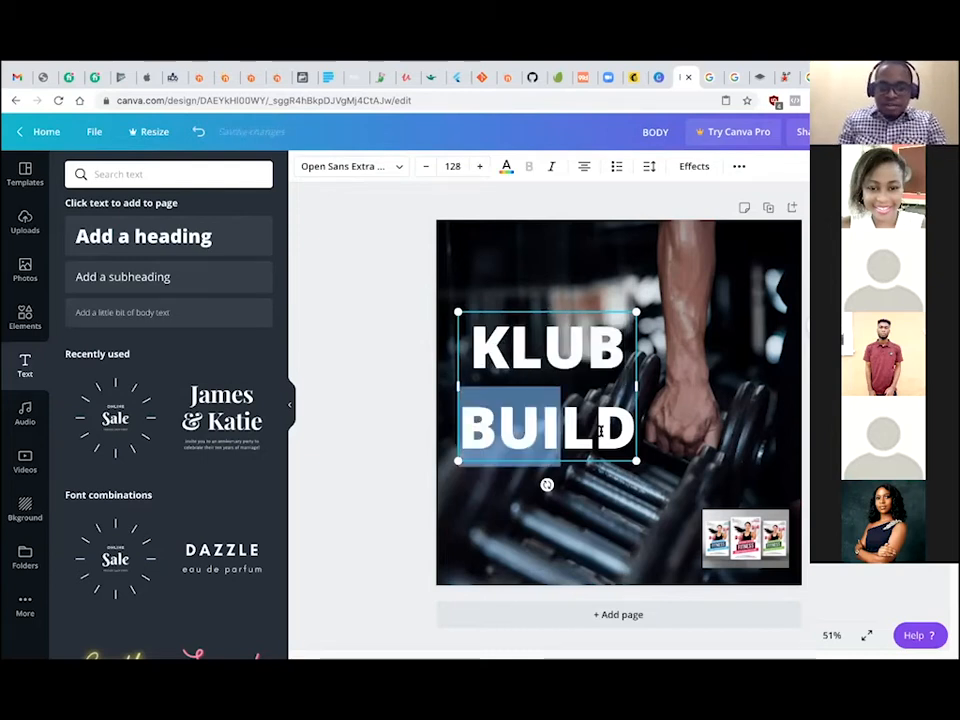
pyautogui.click(533, 422)
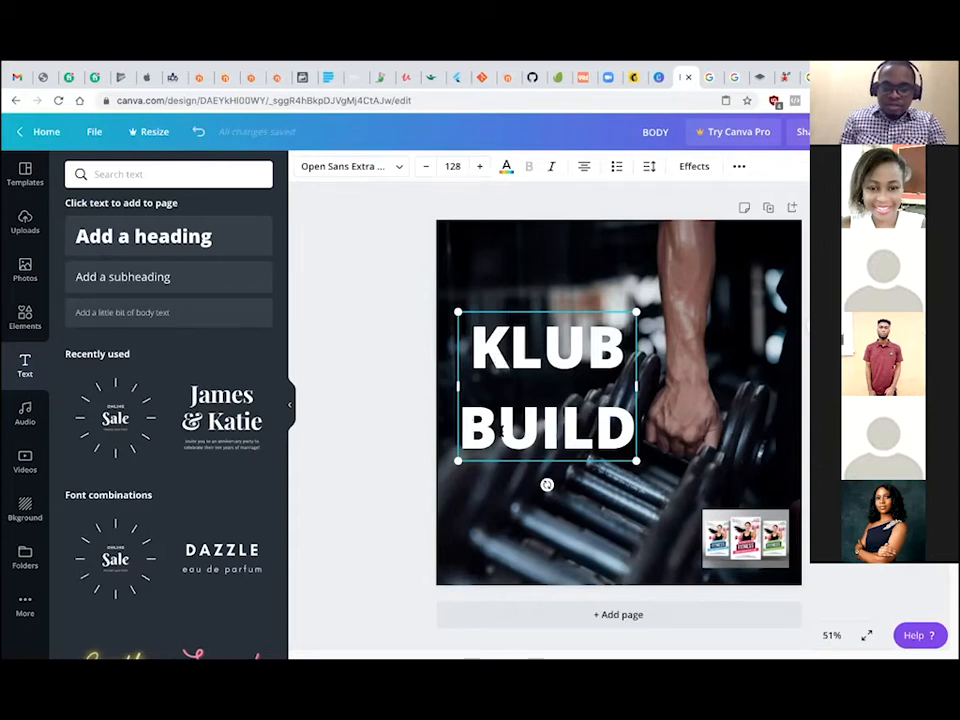
pyautogui.doubleClick(628, 432)
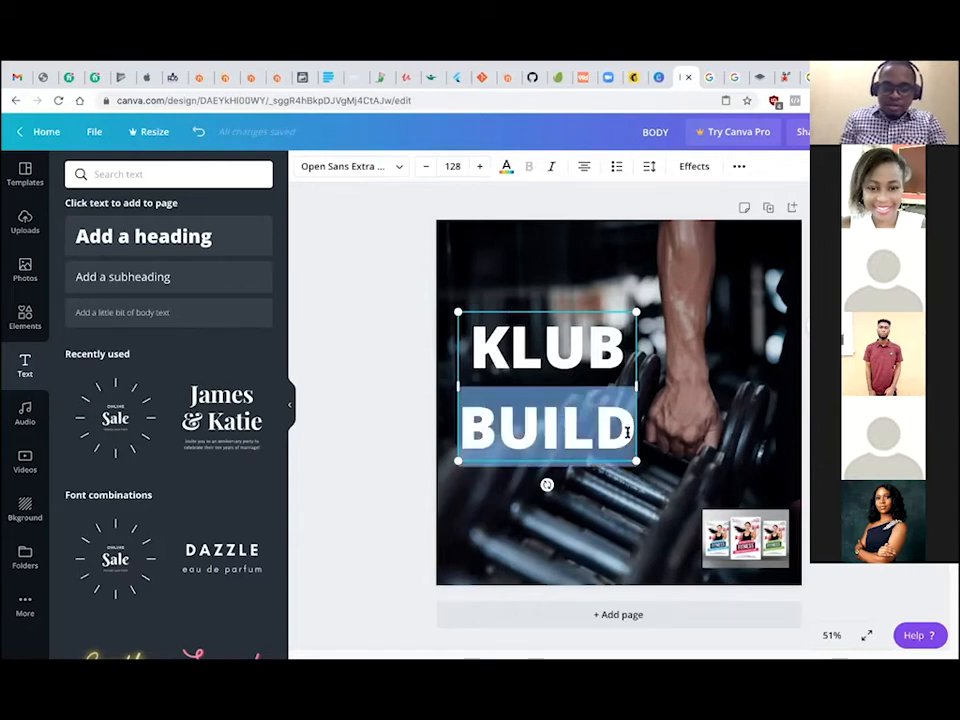
pyautogui.write('0')
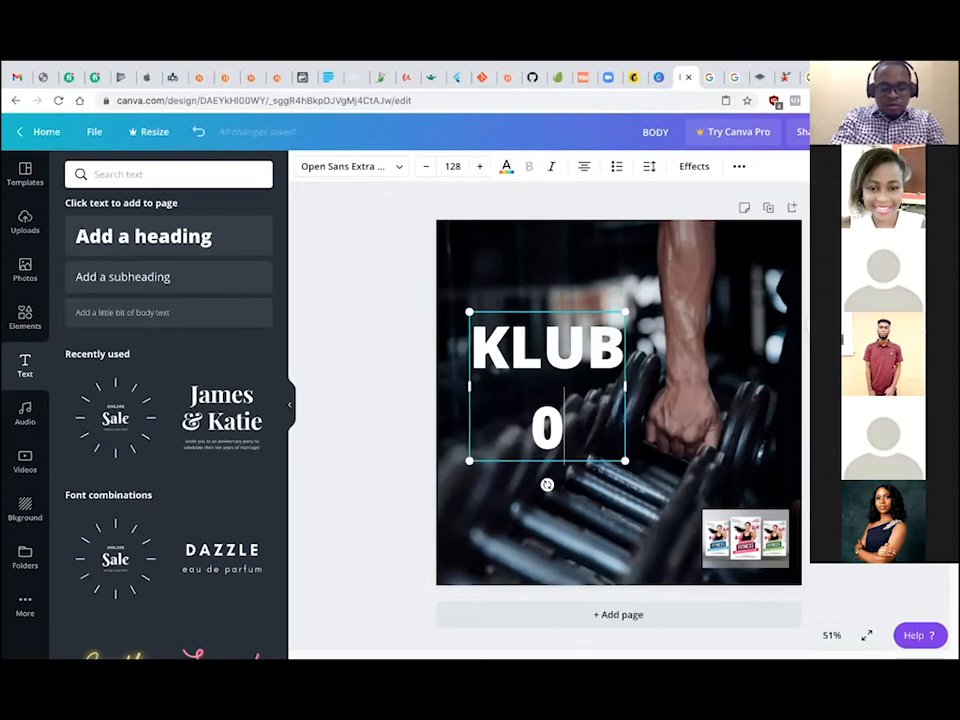
pyautogui.write('42')
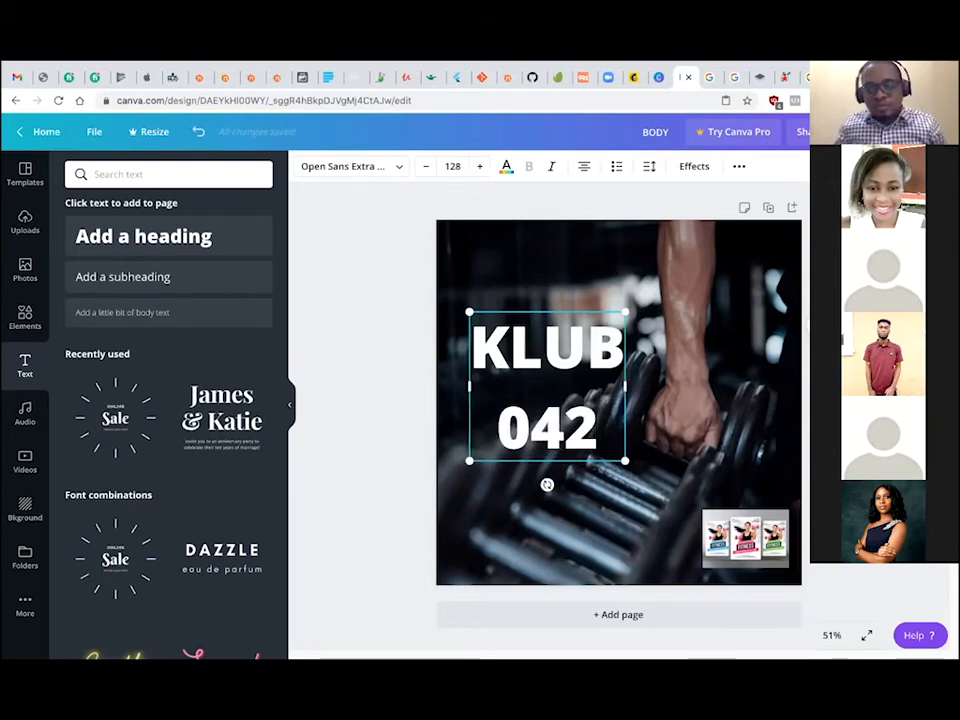
# Move the KLUB 042 heading slightly up and to the left on the page.
pyautogui.click(396, 296)
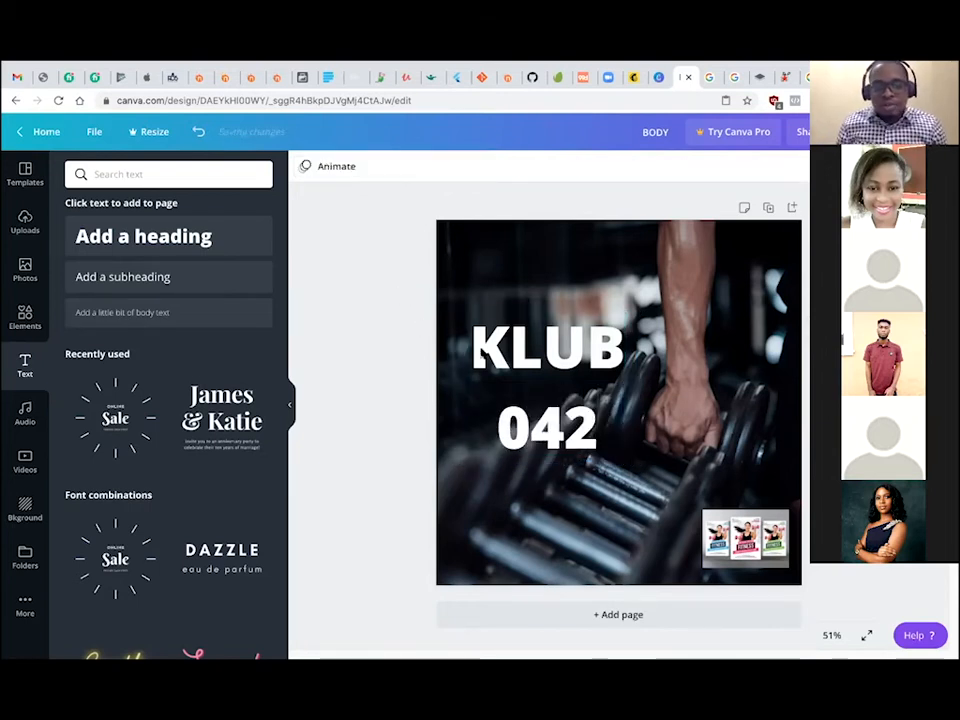
pyautogui.click(569, 362)
pyautogui.moveTo(568, 357); pyautogui.dragTo(567, 345)
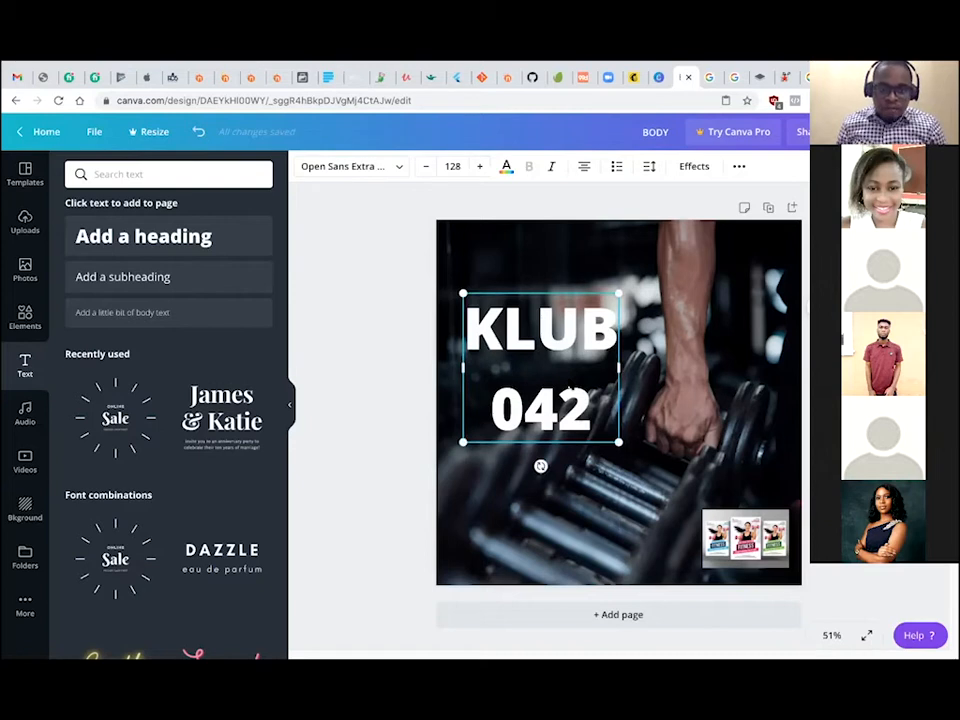
pyautogui.moveTo(561, 348)
pyautogui.mouseDown()
pyautogui.moveTo(555, 355)
pyautogui.moveTo(564, 349)
pyautogui.mouseUp()
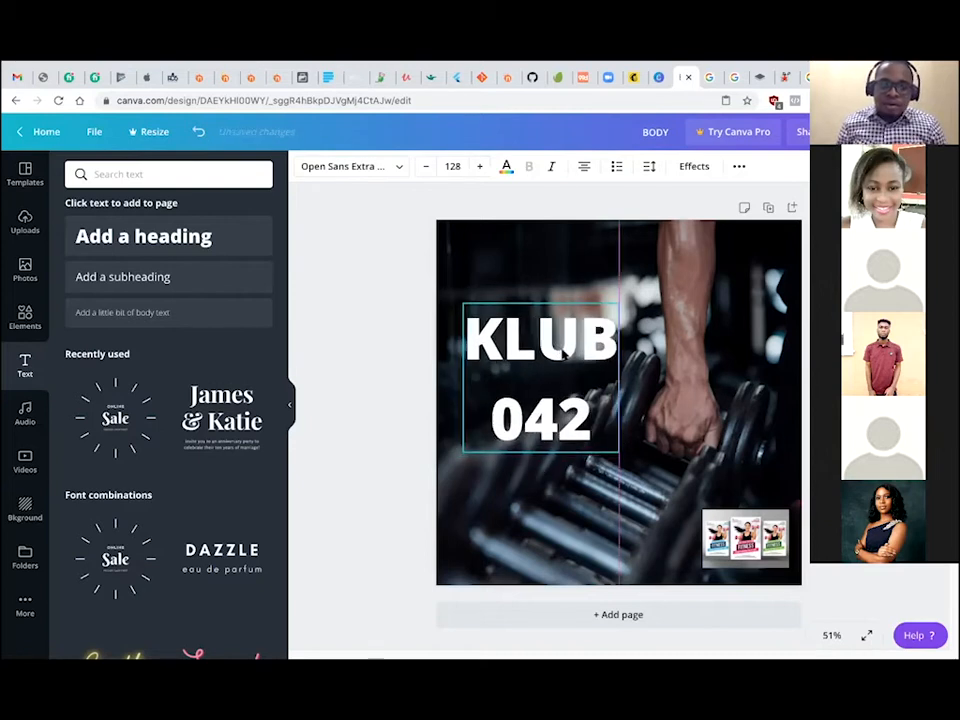
# Add a subheading directly below the KLUB 042 heading reading GYM & FITNESS LOUNGE.
pyautogui.click(146, 279)
pyautogui.moveTo(599, 492); pyautogui.dragTo(493, 457)
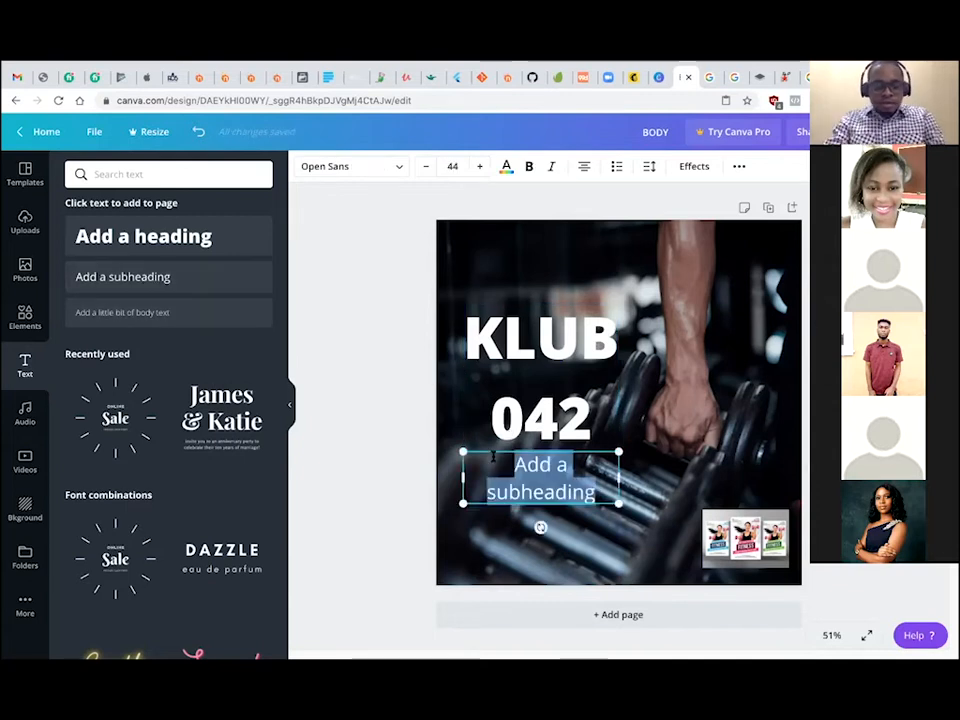
pyautogui.write('FI')
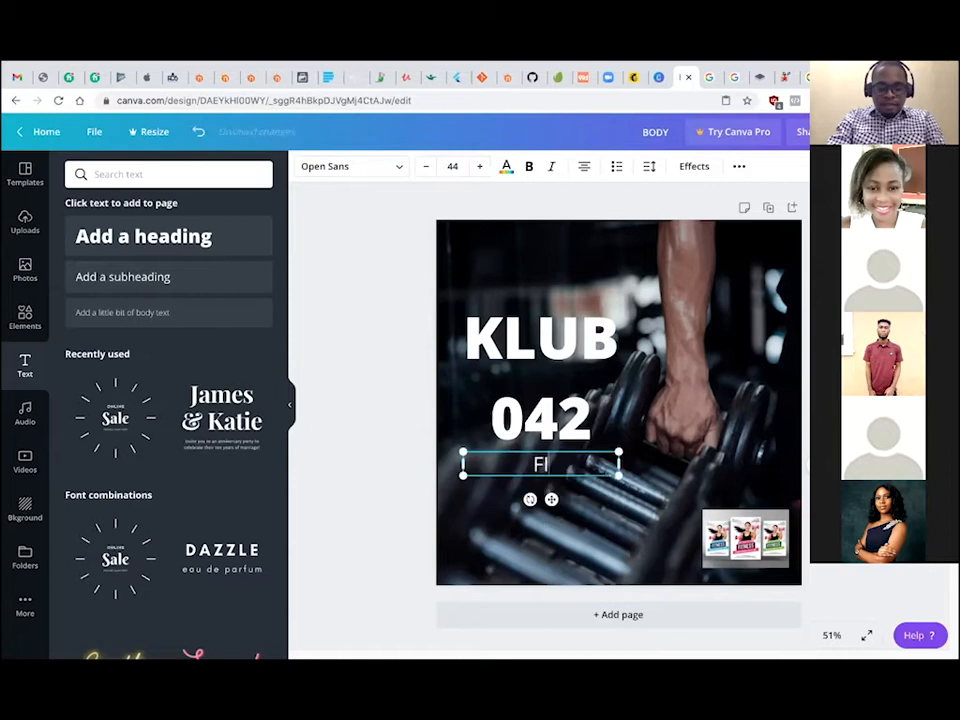
pyautogui.write('TNESS')
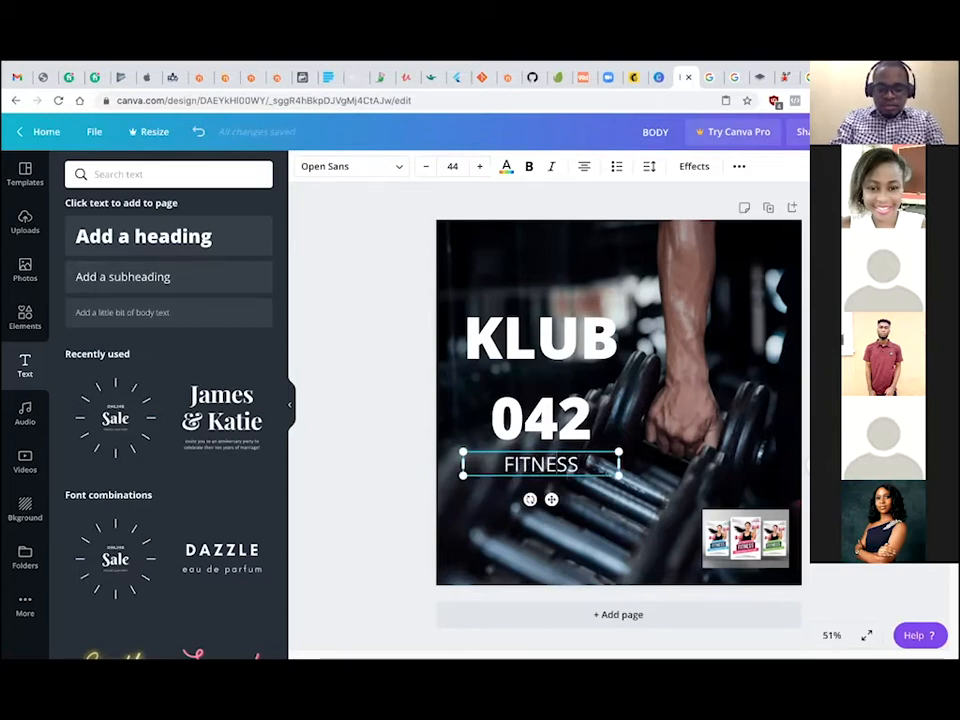
pyautogui.write('GY')
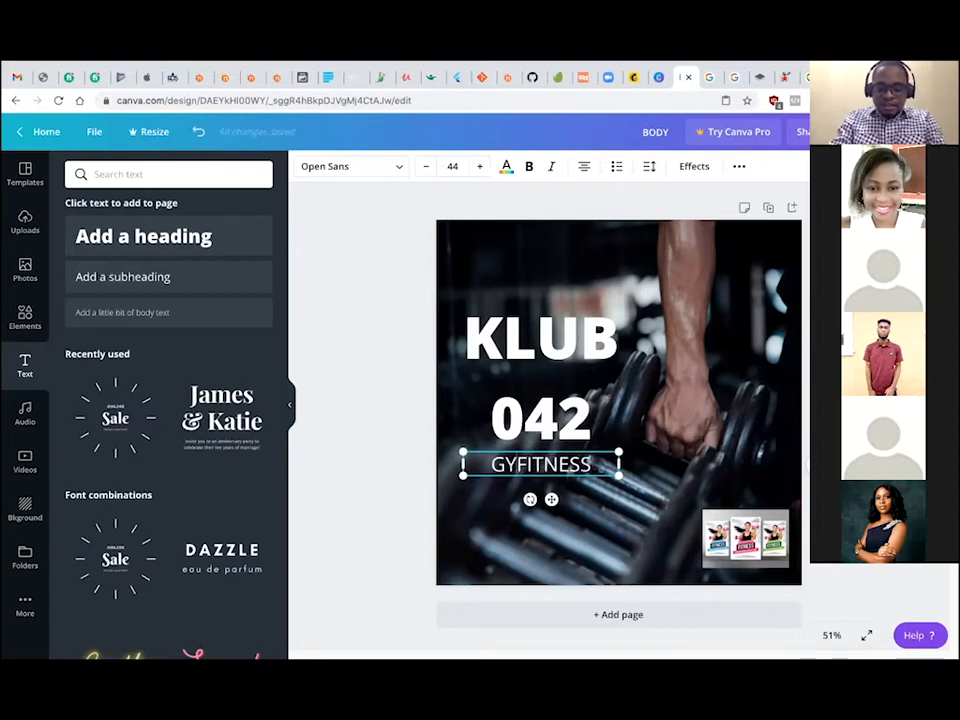
pyautogui.write('M ')
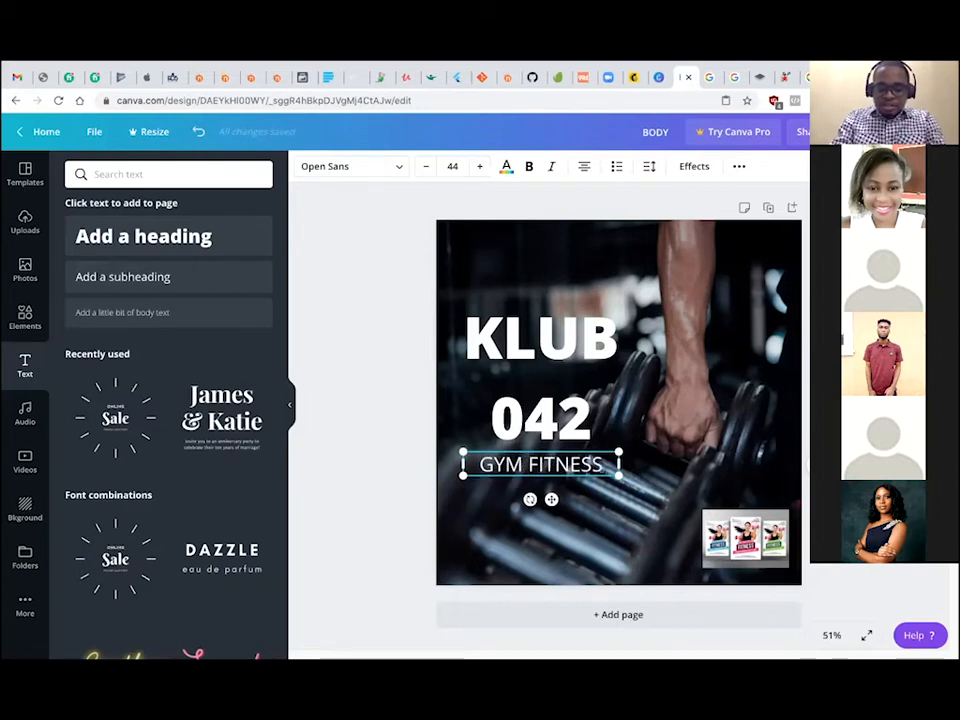
pyautogui.write('&')
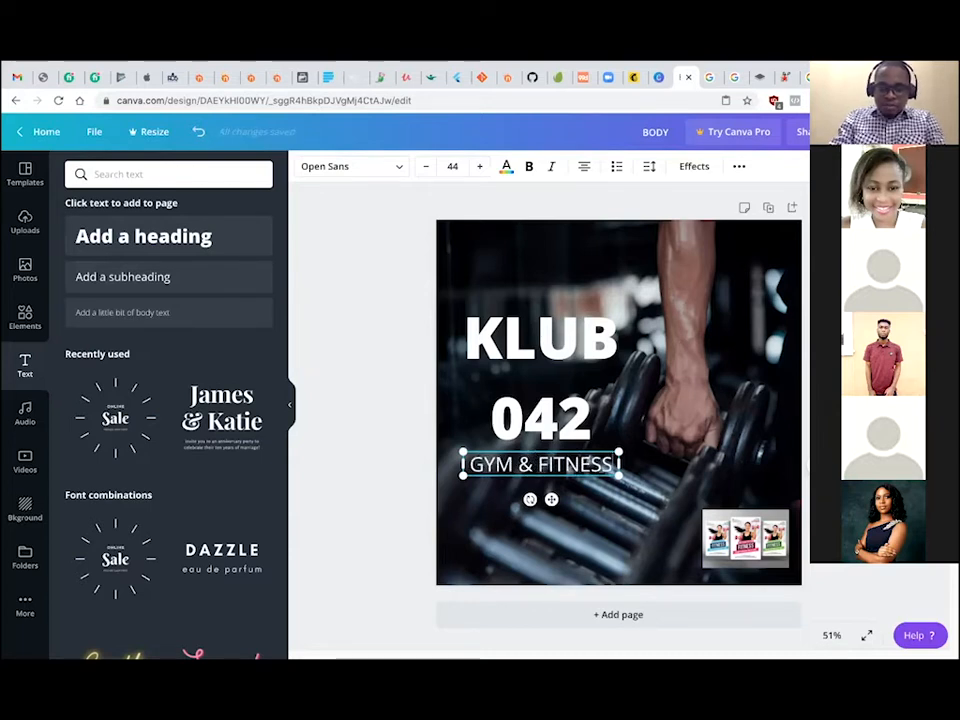
pyautogui.press('Return')
pyautogui.write('LOUNGE')
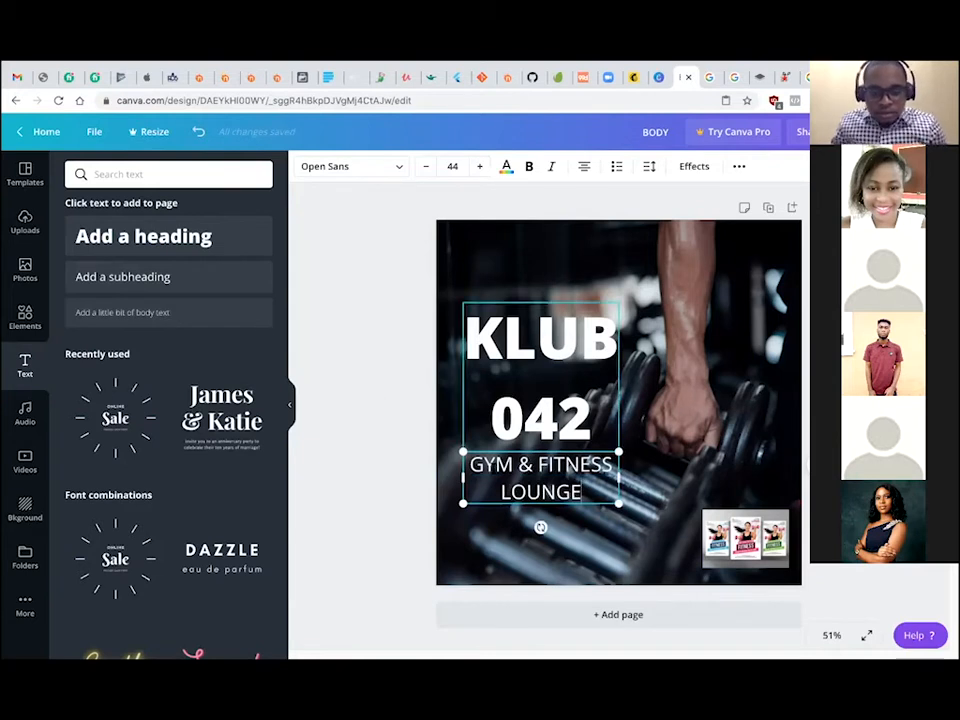
# Widen the subheading's text box so GYM & FITNESS LOUNGE fits on one line, and scale the text down slightly.
pyautogui.moveTo(620, 478); pyautogui.dragTo(704, 464)
pyautogui.click(408, 463)
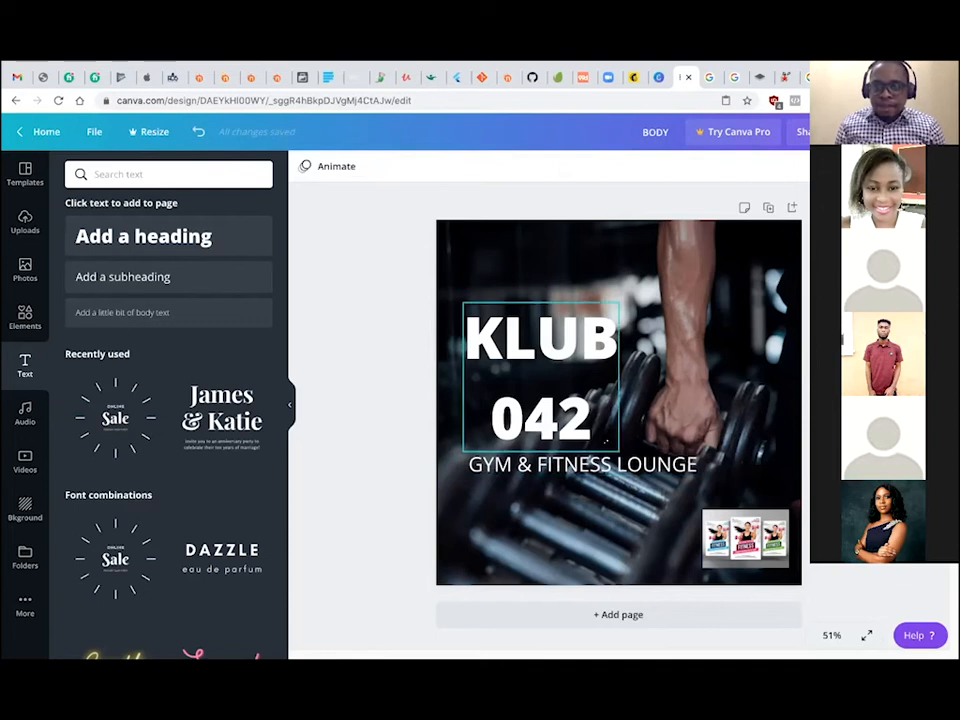
pyautogui.click(583, 464)
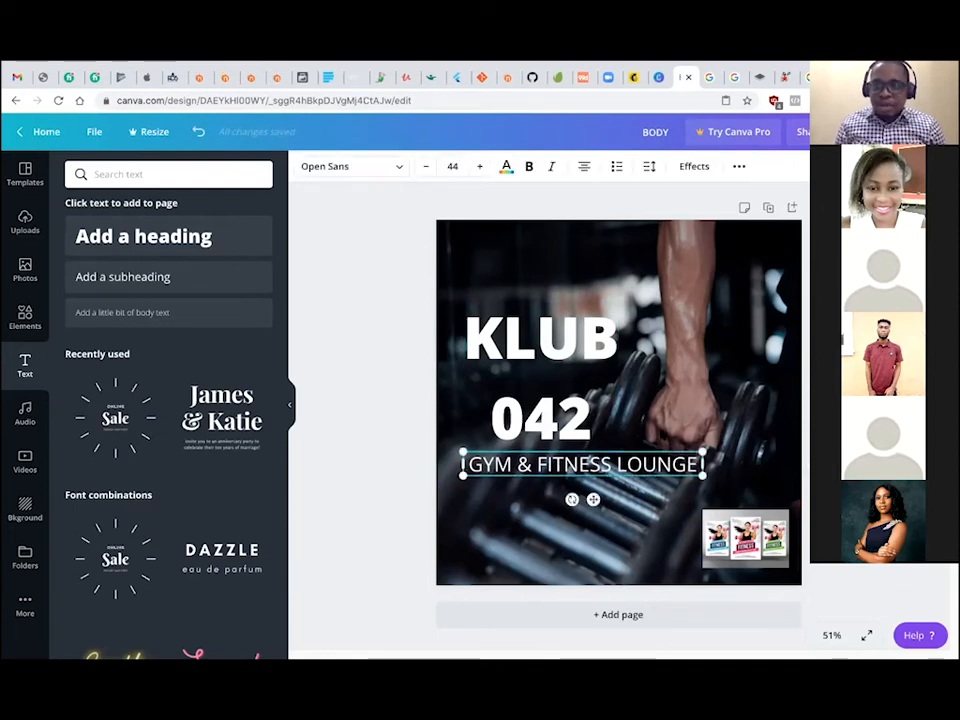
pyautogui.moveTo(702, 475); pyautogui.dragTo(660, 474)
pyautogui.click(403, 418)
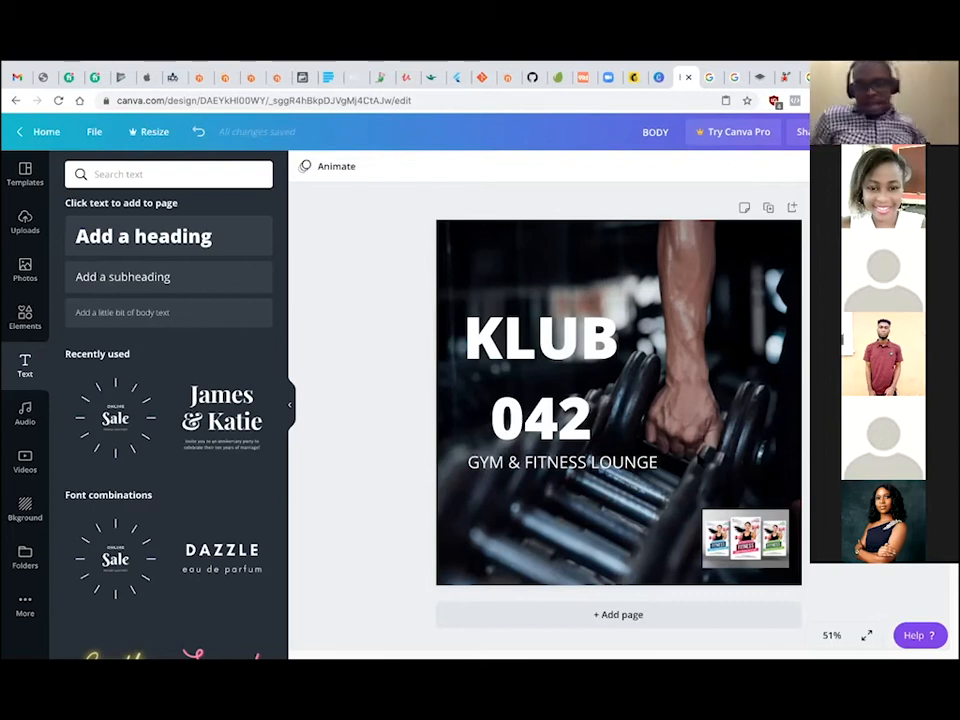
pyautogui.click(745, 550)
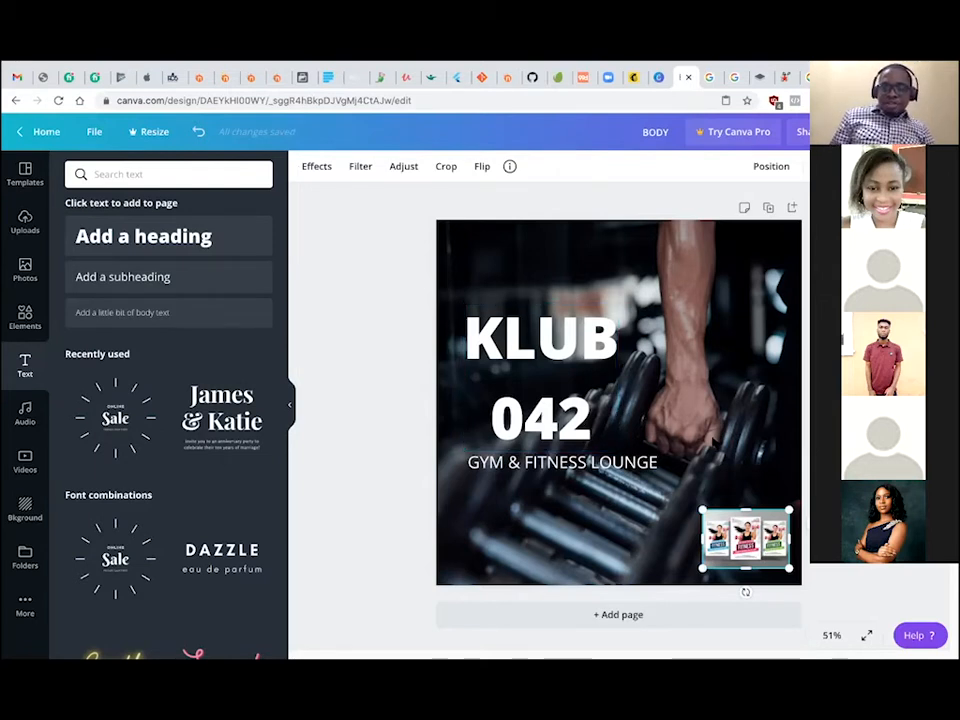
pyautogui.click(713, 441)
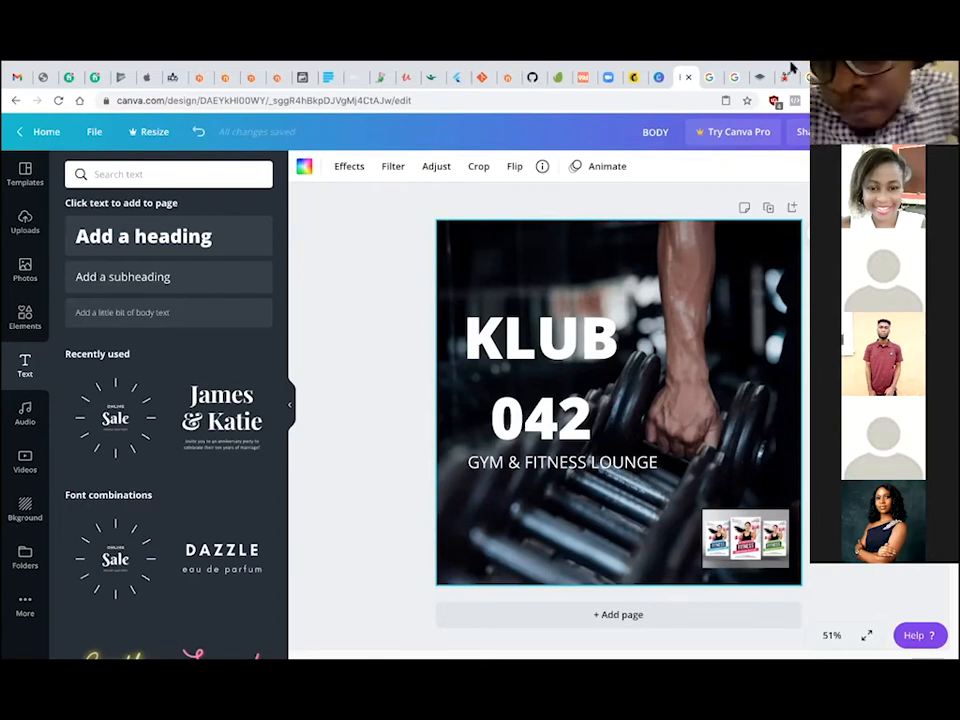
pyautogui.moveTo(791, 65)
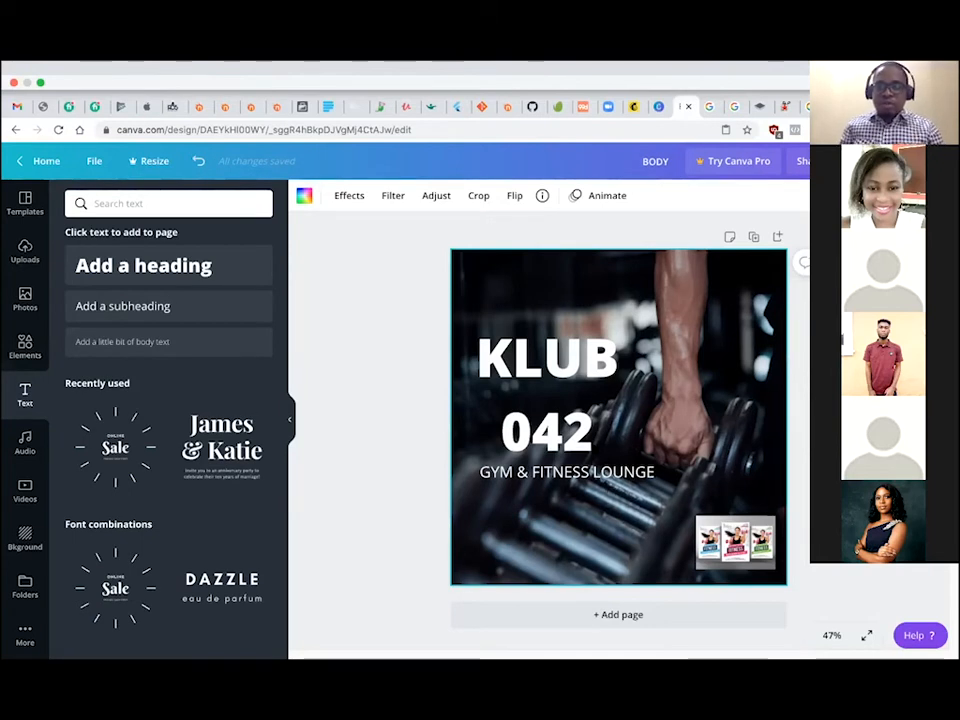
# Left-align the two lines of the KLUB 042 heading.
pyautogui.click(590, 446)
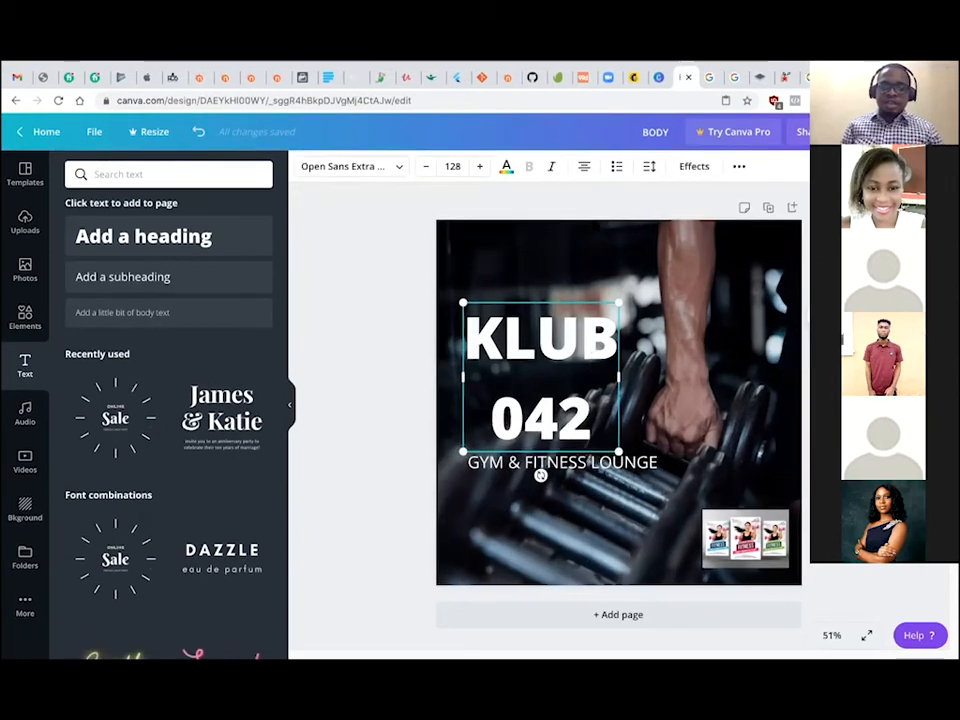
pyautogui.click(585, 170)
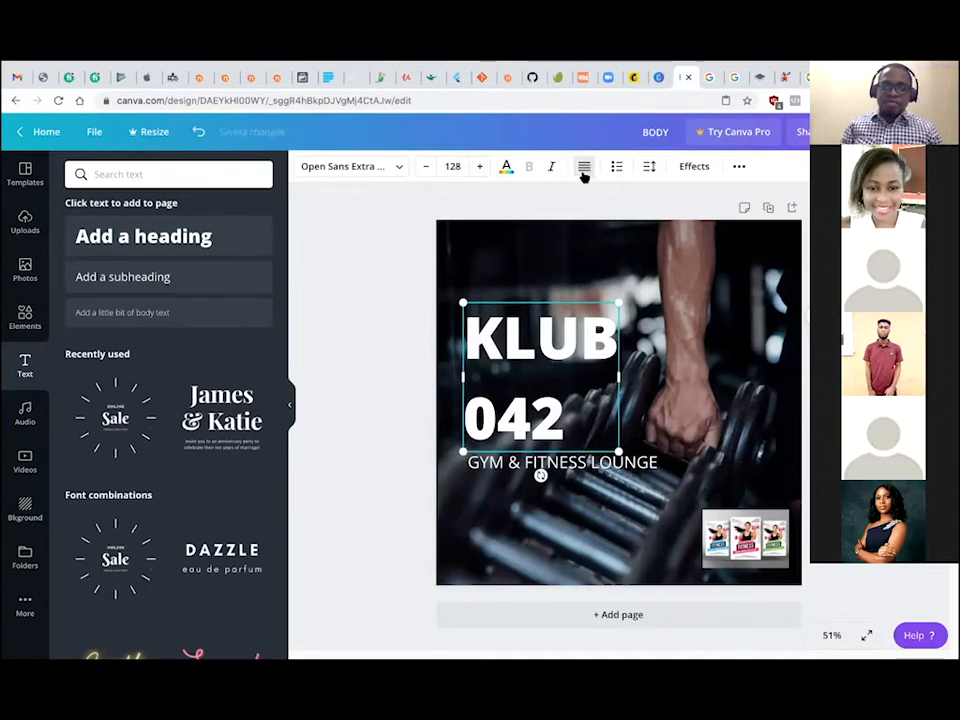
pyautogui.click(585, 170)
pyautogui.click(585, 170)
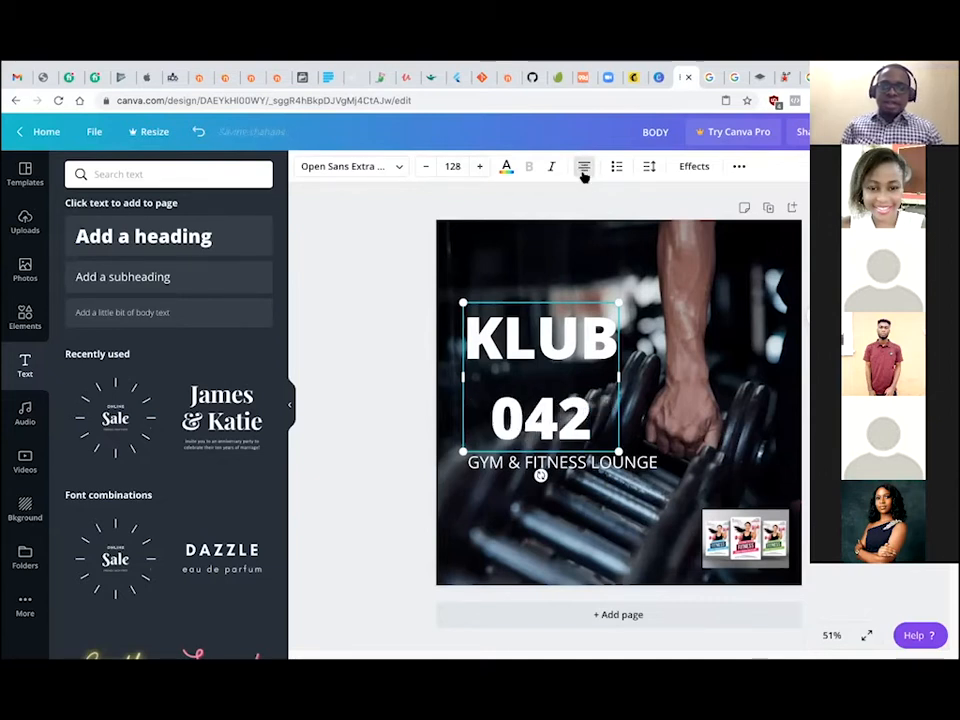
pyautogui.click(585, 170)
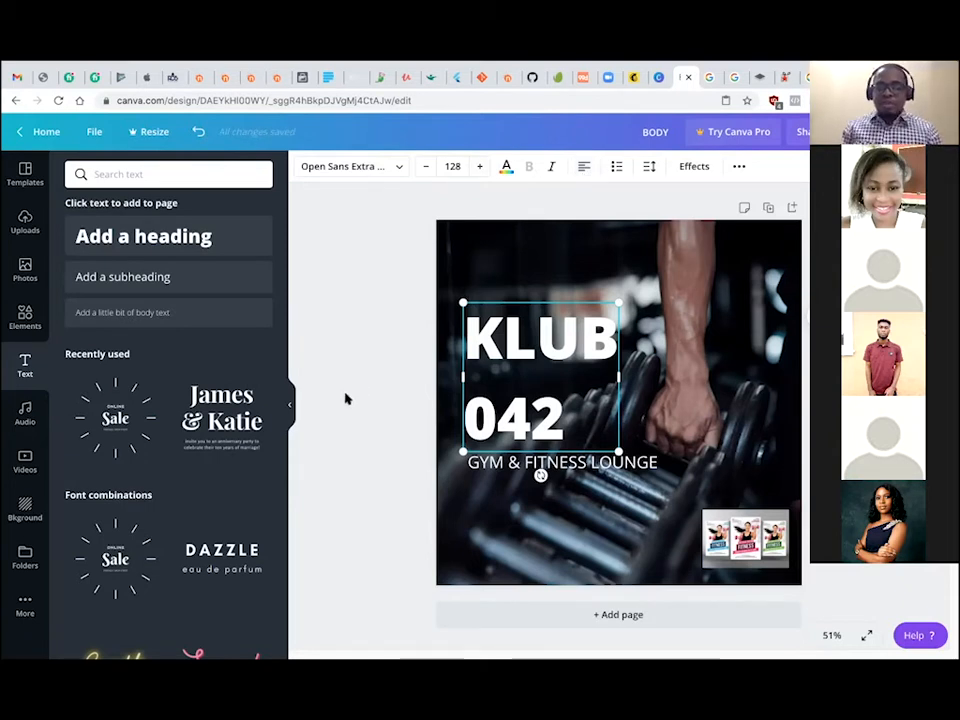
# Delete the 042 line from the heading, keeping only KLUB in that text box.
pyautogui.moveTo(465, 418)
pyautogui.mouseDown()
pyautogui.moveTo(572, 425)
pyautogui.moveTo(462, 409)
pyautogui.mouseUp()
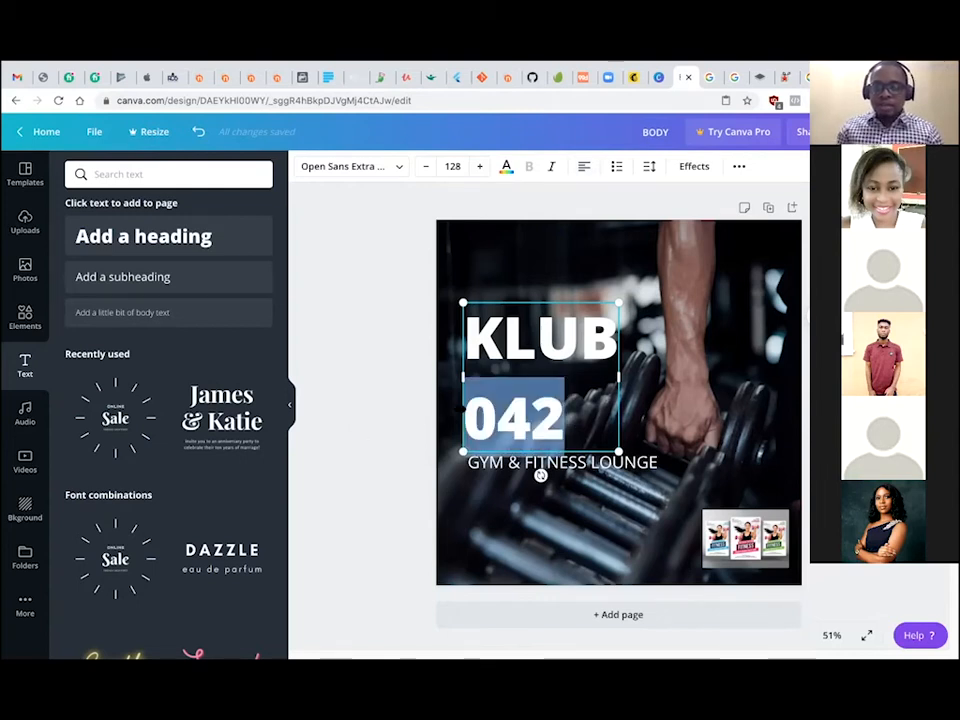
pyautogui.press('BackSpace')
pyautogui.press('BackSpace')
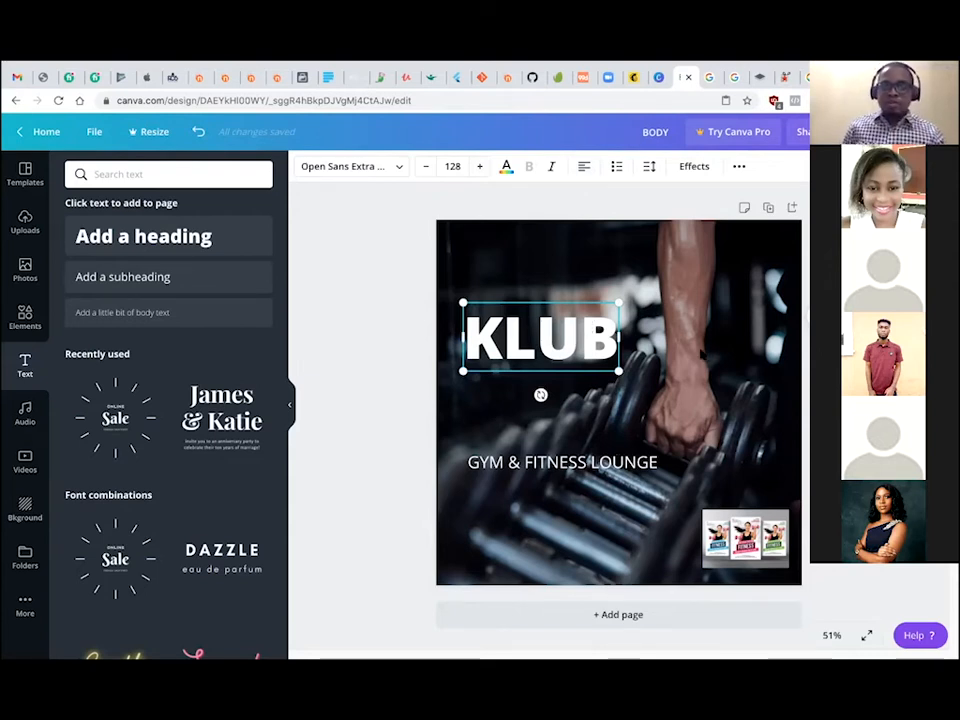
pyautogui.click(348, 336)
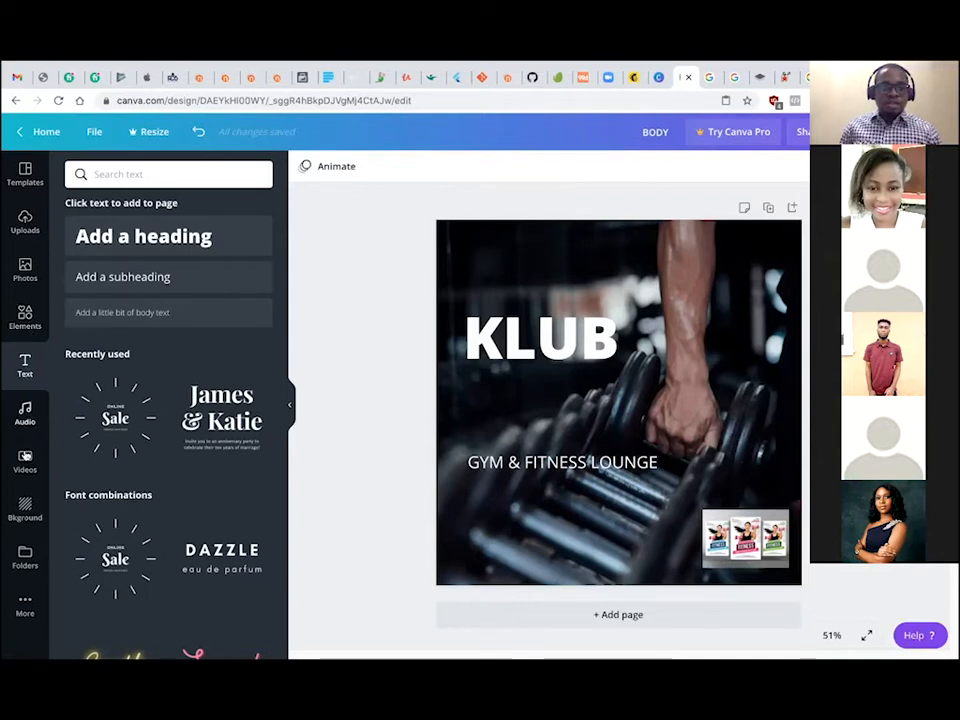
# Look through the available apps and integrations, the background images and the ready-made font combinations.
pyautogui.click(26, 606)
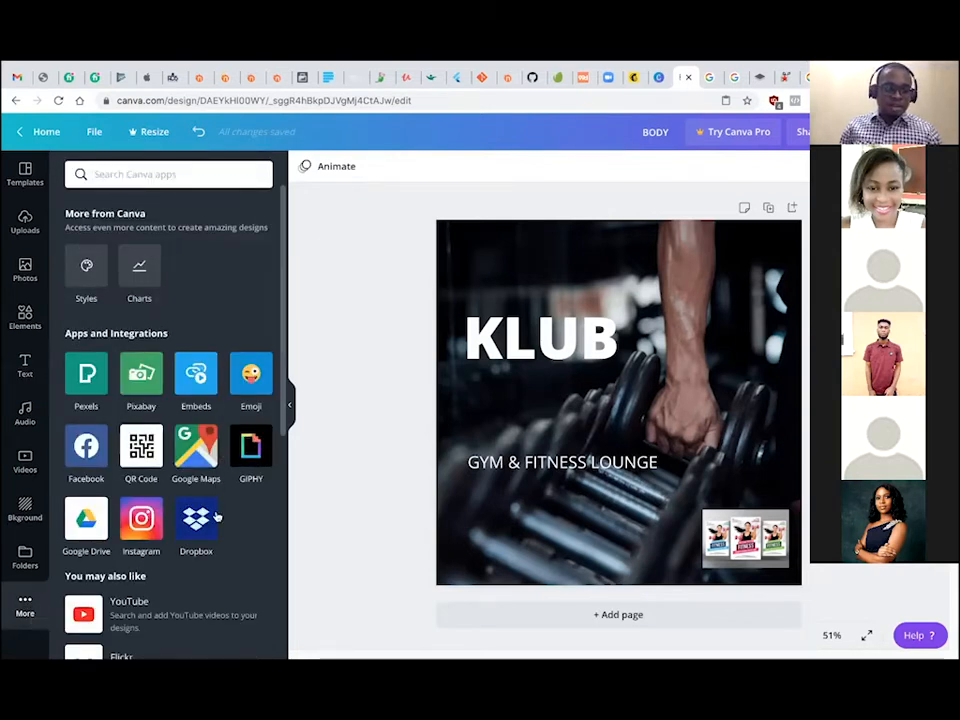
pyautogui.scroll(-2, 216, 516)
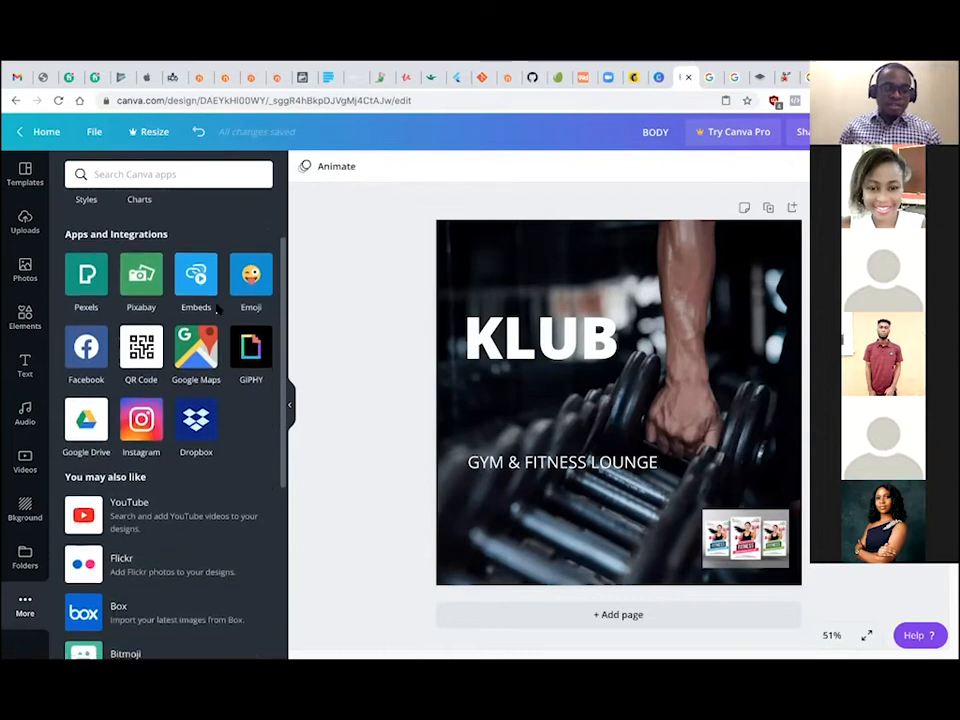
pyautogui.scroll(1, 190, 330)
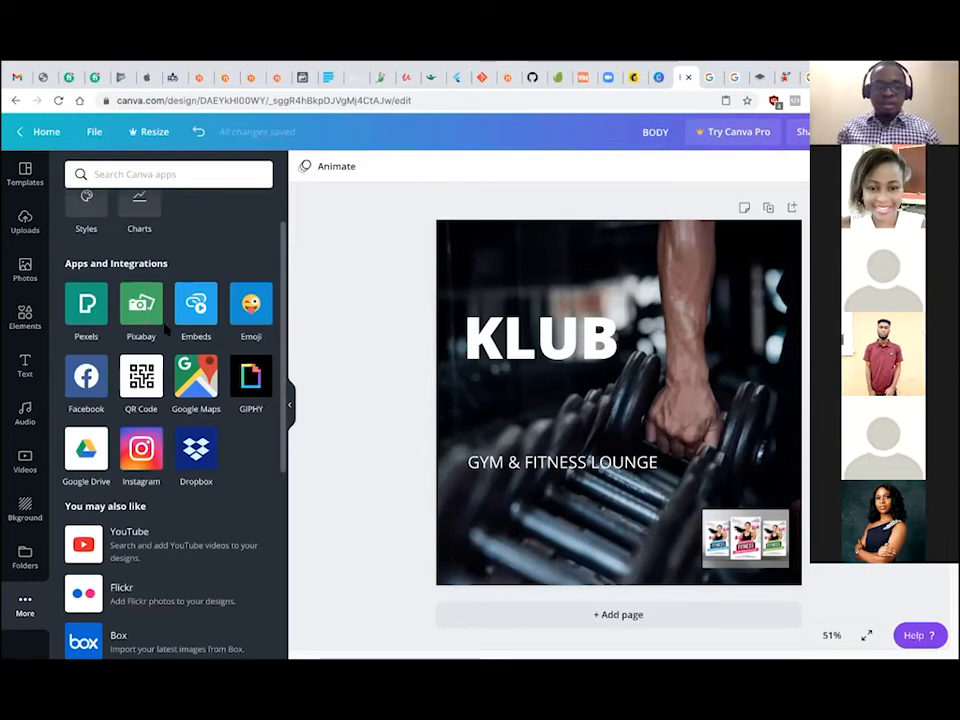
pyautogui.scroll(-5, 242, 396)
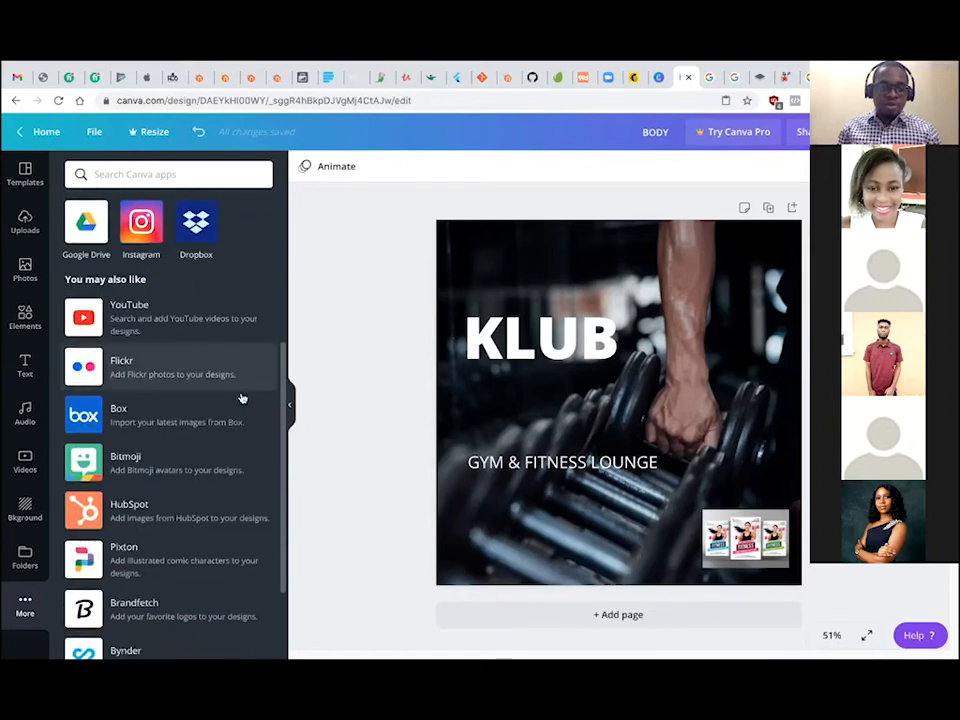
pyautogui.scroll(5, 242, 396)
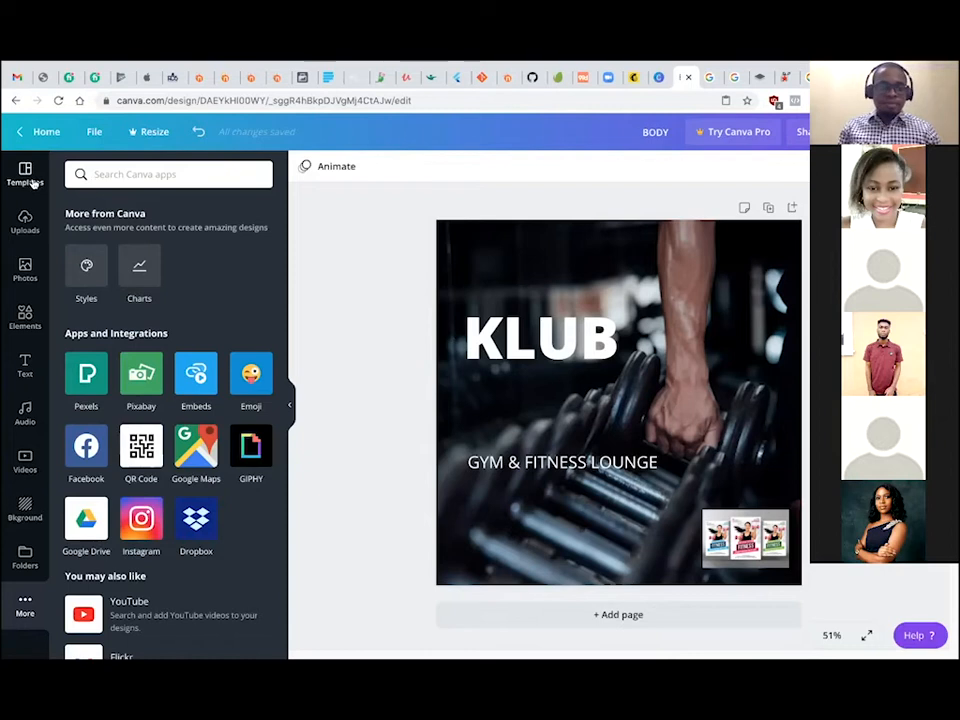
pyautogui.click(23, 510)
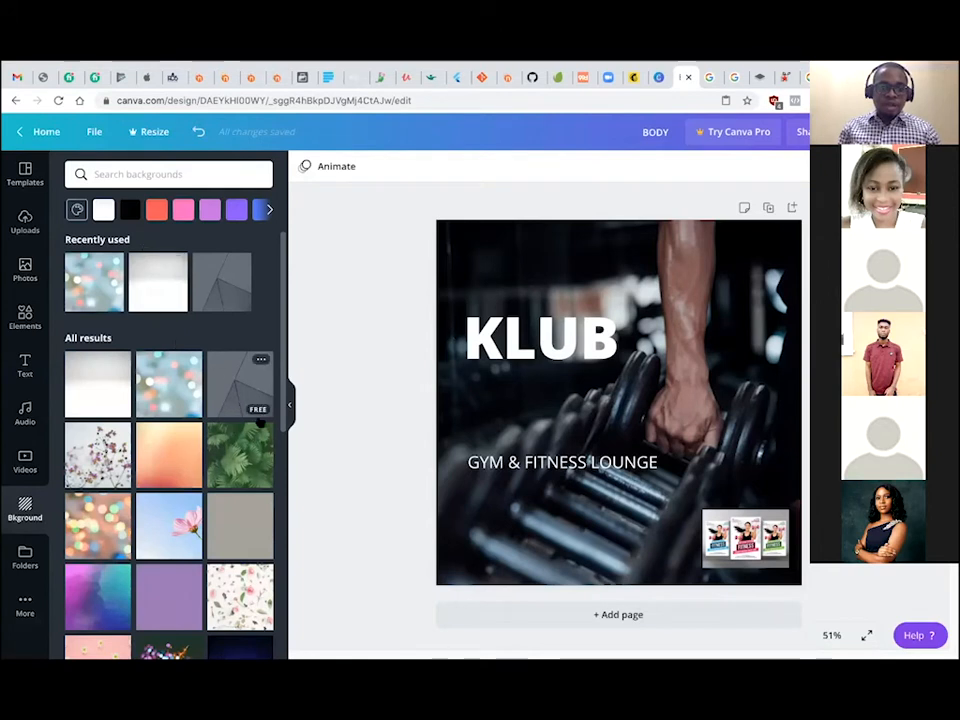
pyautogui.scroll(-4, 276, 546)
pyautogui.scroll(5, 276, 546)
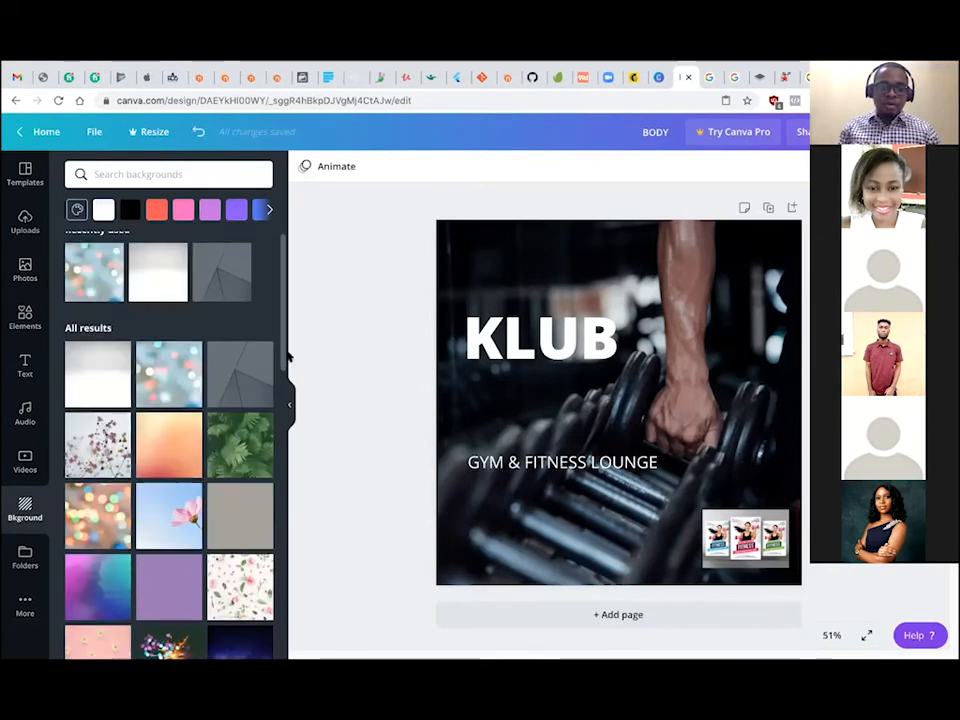
pyautogui.click(24, 366)
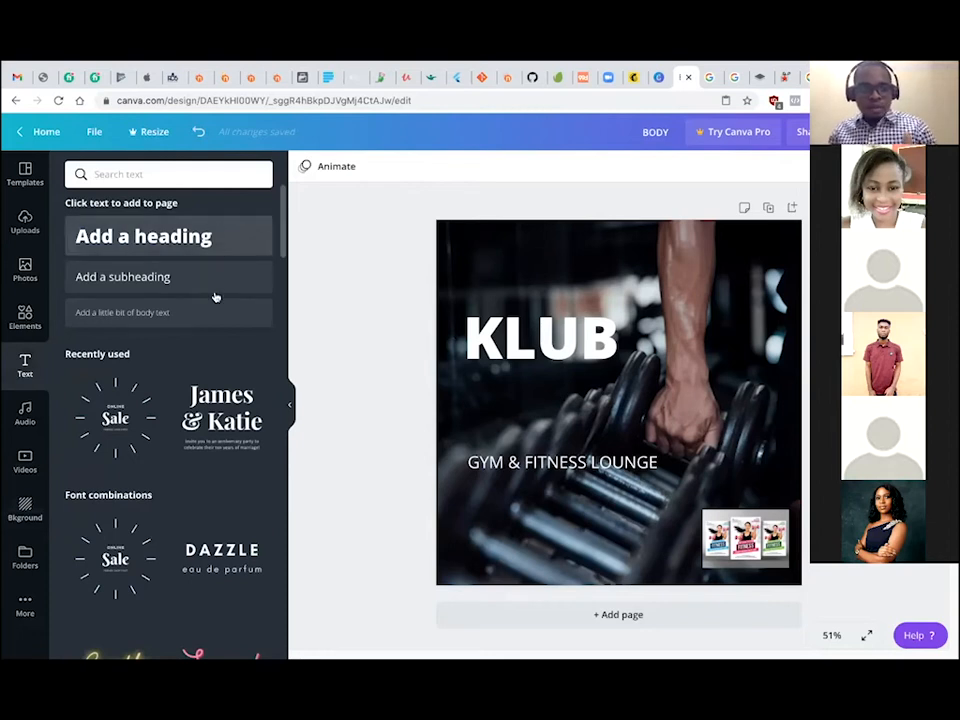
pyautogui.moveTo(280, 218); pyautogui.dragTo(281, 272)
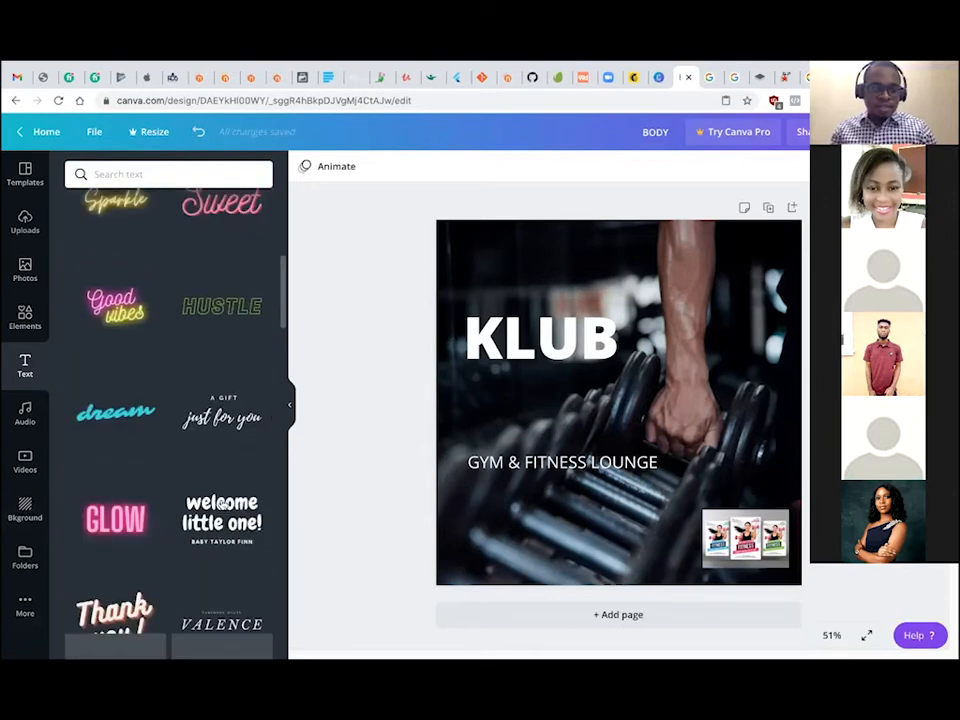
pyautogui.moveTo(281, 320); pyautogui.dragTo(284, 195)
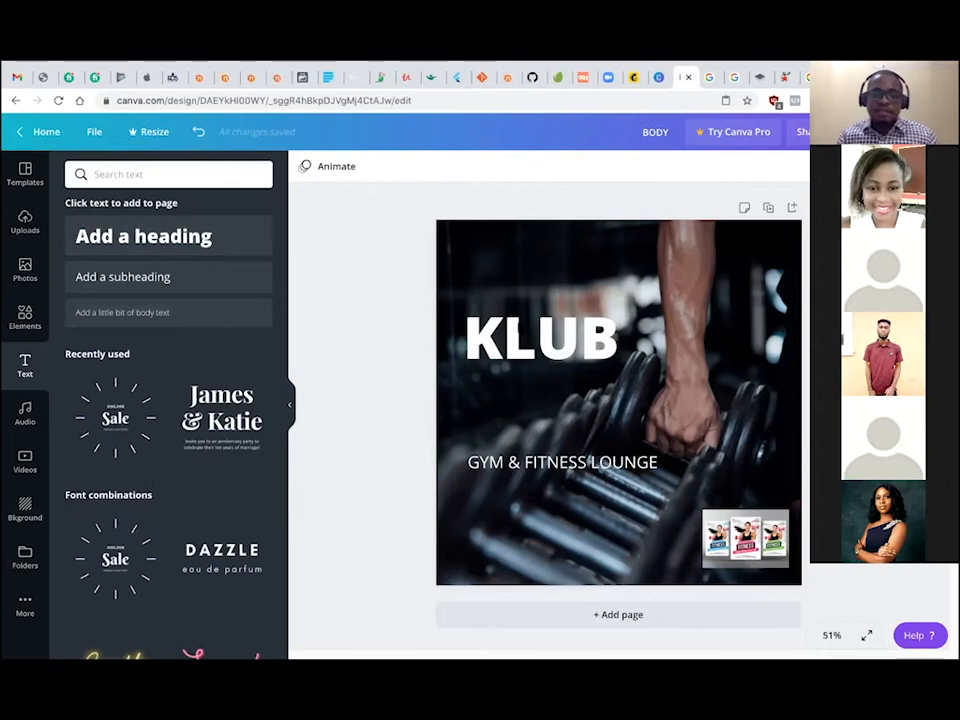
# Browse the popular fonts available for the KLUB heading.
pyautogui.click(540, 337)
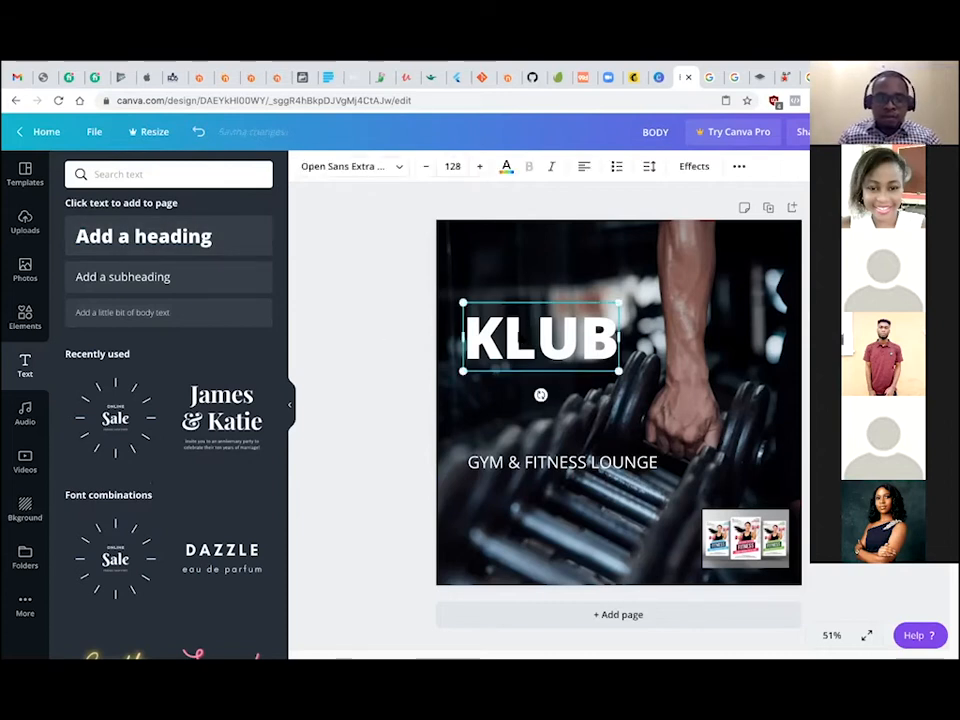
pyautogui.click(399, 169)
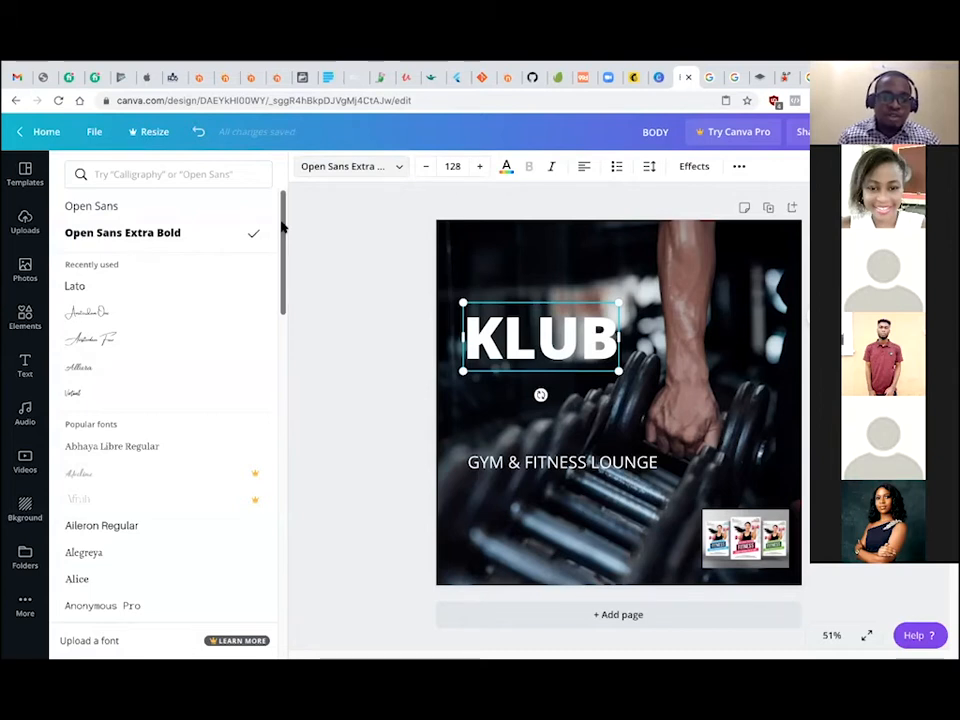
pyautogui.moveTo(281, 227); pyautogui.dragTo(277, 257)
pyautogui.scroll(-6, 268, 302)
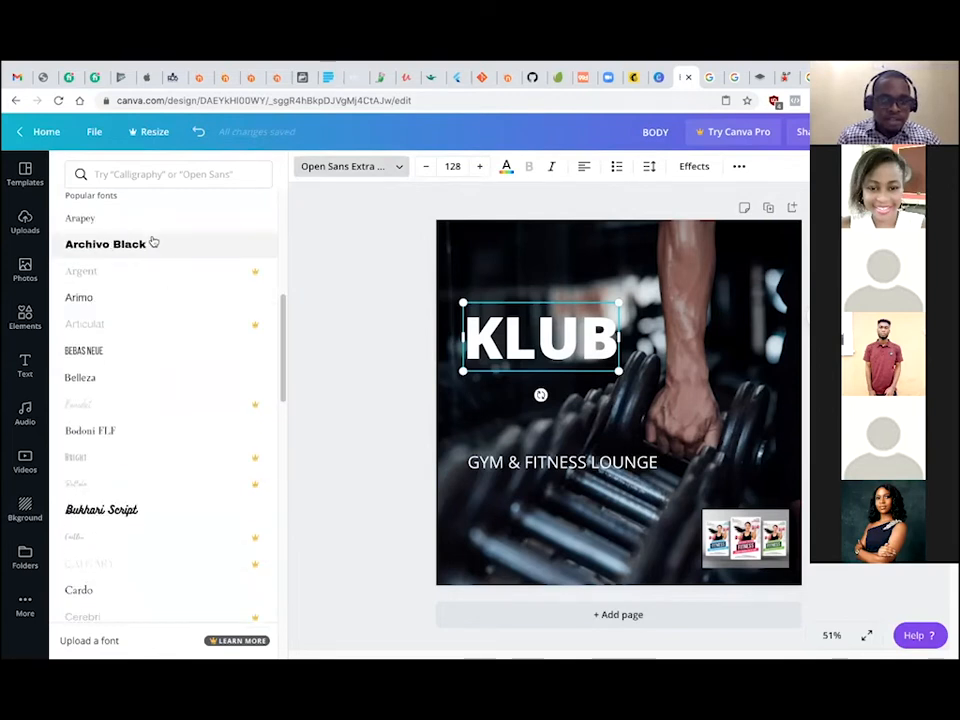
pyautogui.moveTo(281, 316); pyautogui.dragTo(275, 320)
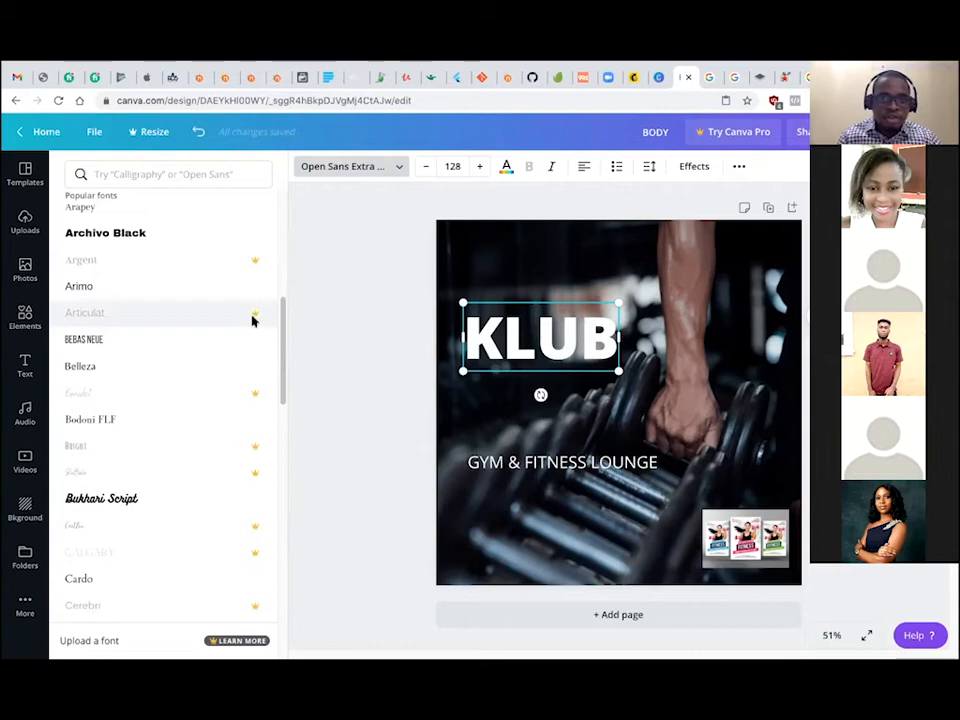
pyautogui.moveTo(283, 331); pyautogui.dragTo(259, 480)
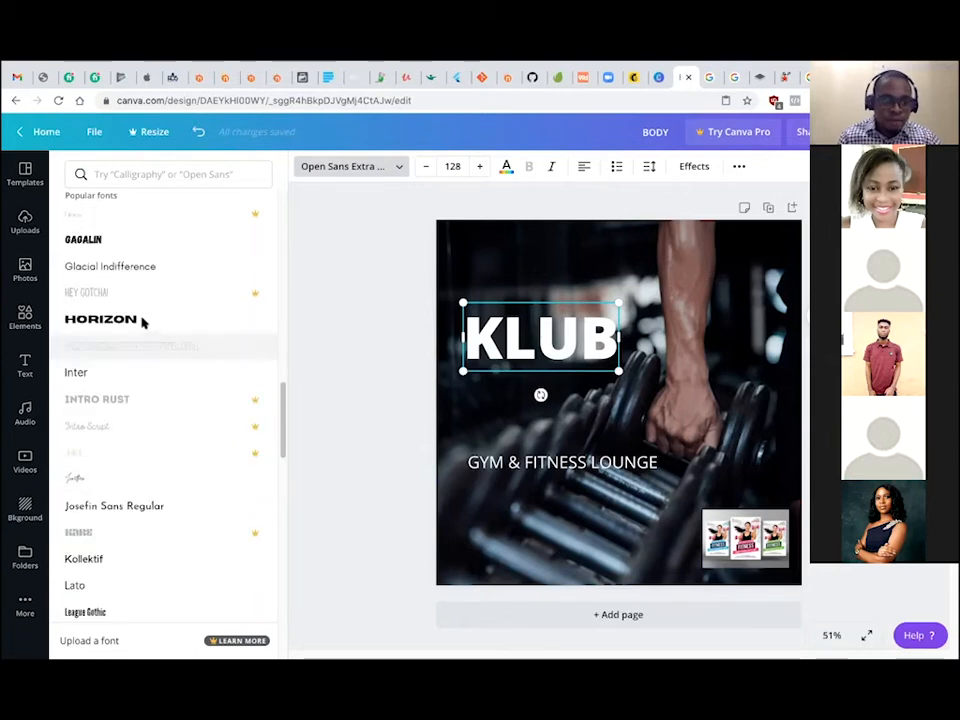
pyautogui.scroll(-5, 213, 300)
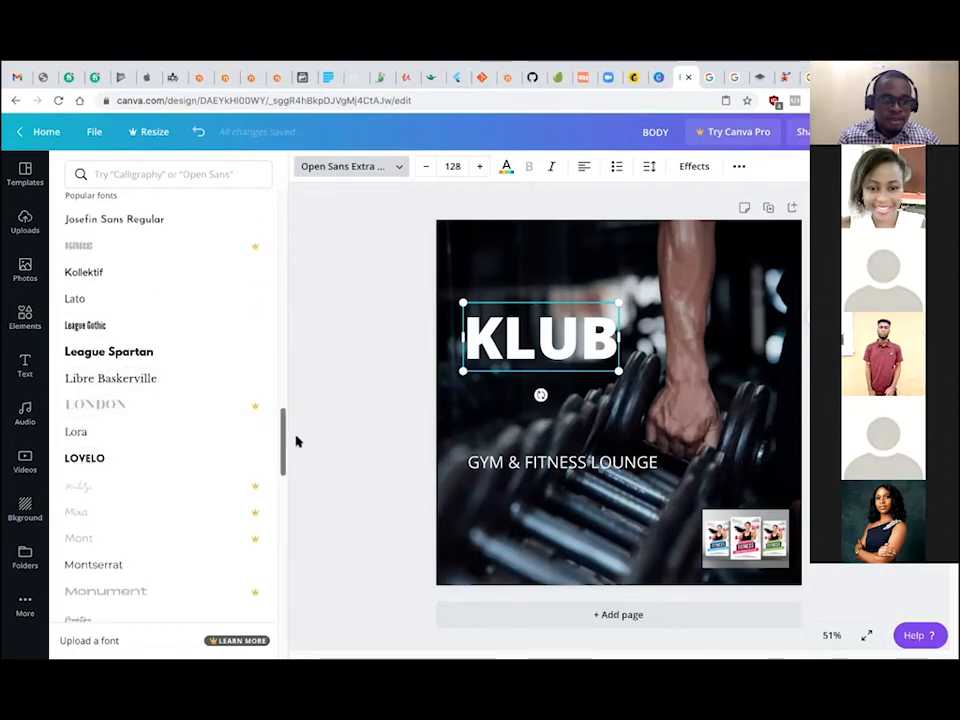
pyautogui.scroll(-4, 283, 431)
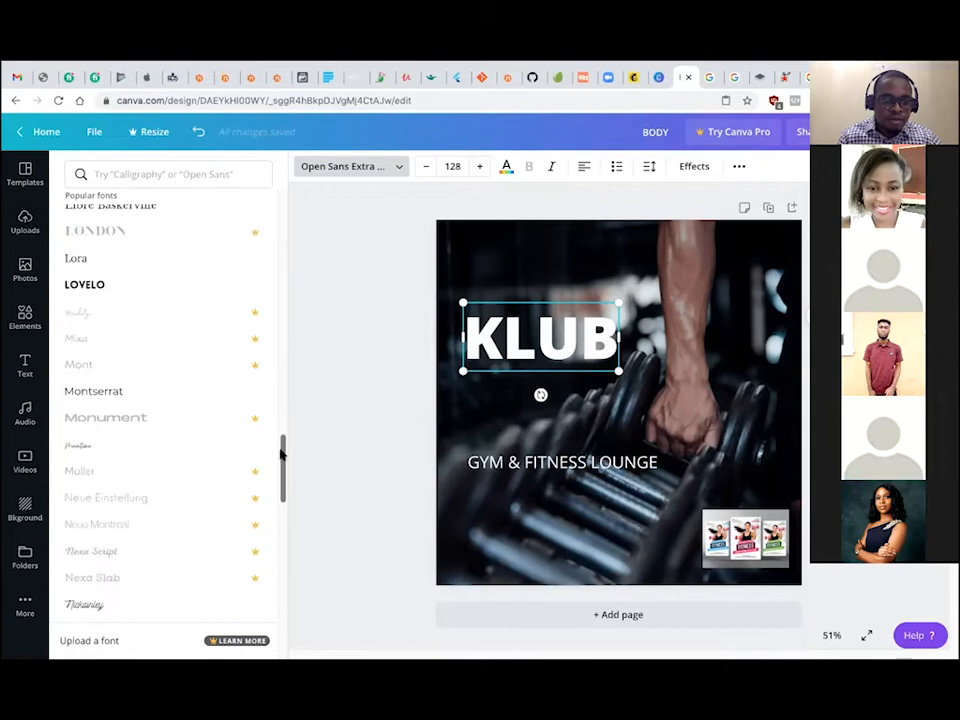
pyautogui.scroll(-4, 284, 480)
pyautogui.scroll(-5, 283, 507)
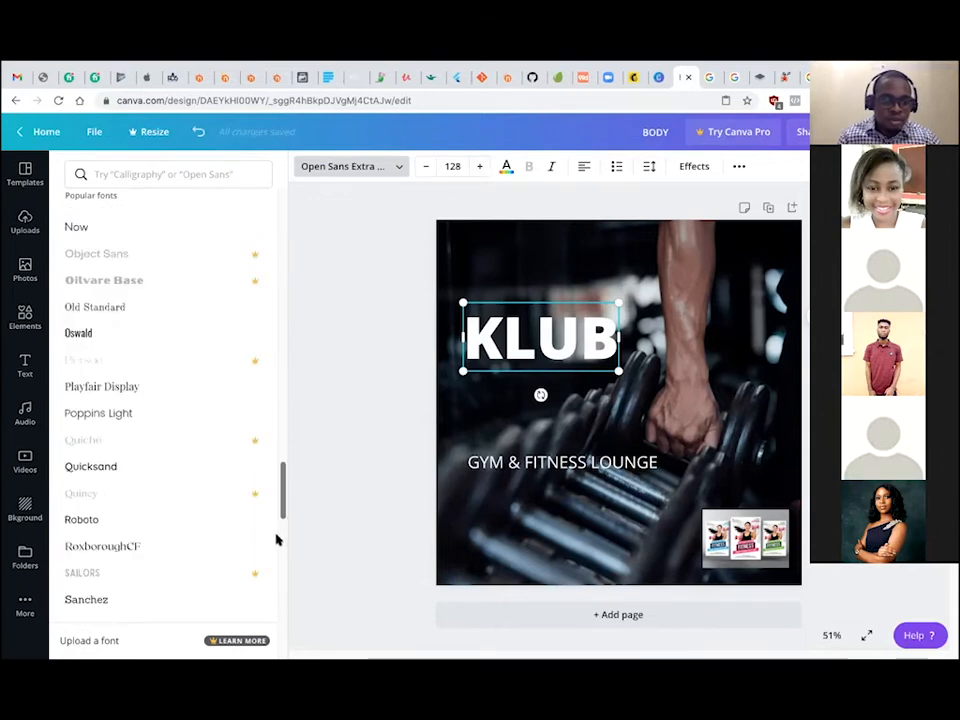
pyautogui.scroll(-5, 281, 520)
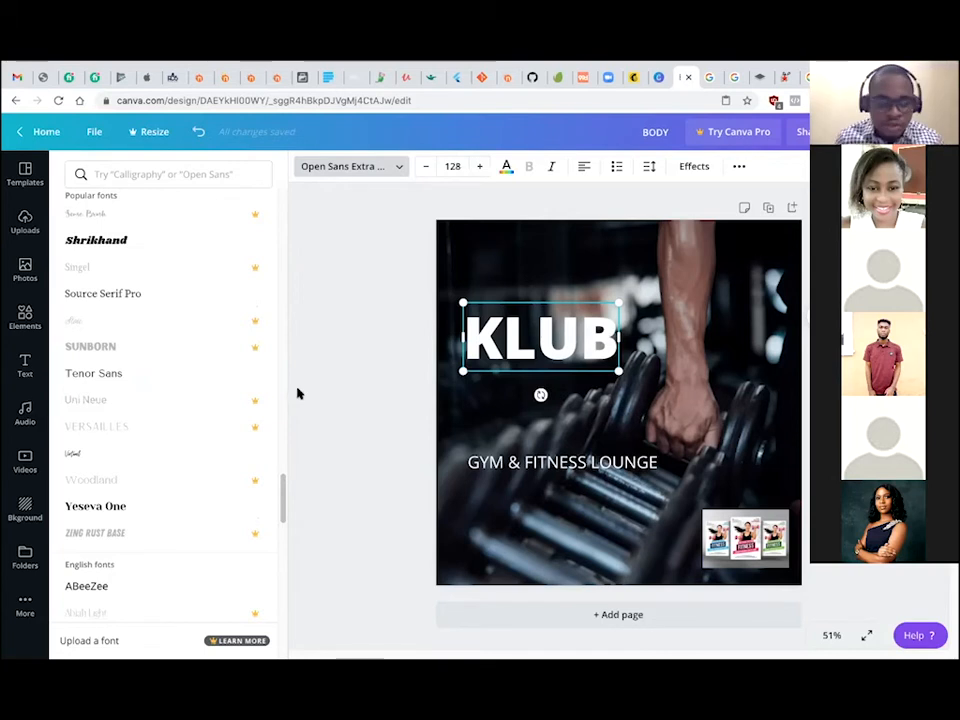
pyautogui.moveTo(281, 500); pyautogui.dragTo(297, 354)
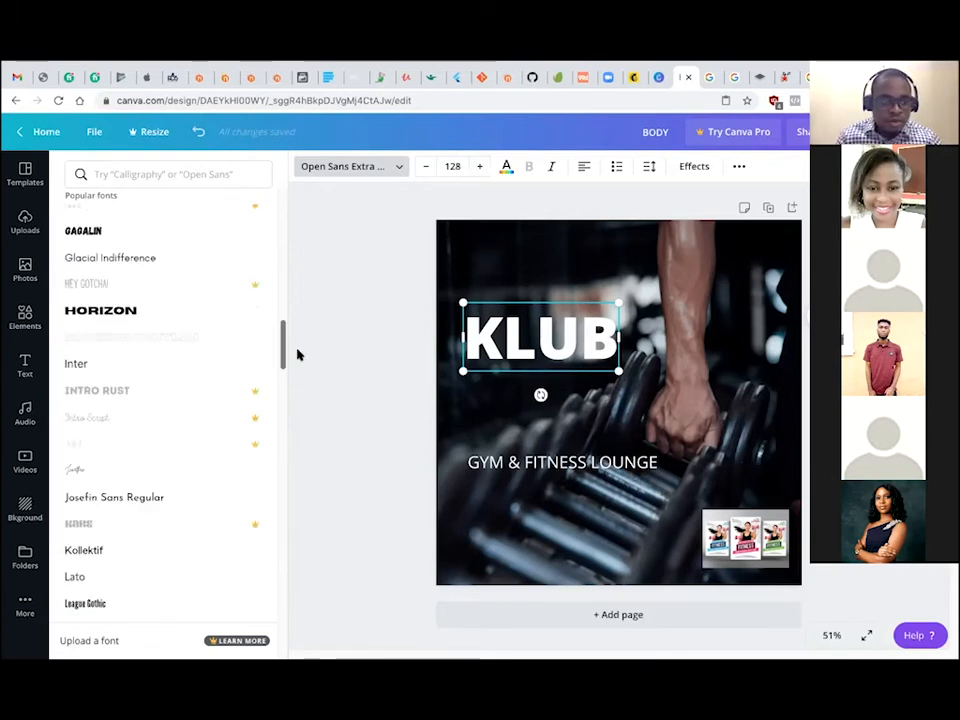
# Try the Horizon font on the KLUB heading, scaled down to size 96, and undo both changes.
pyautogui.click(138, 318)
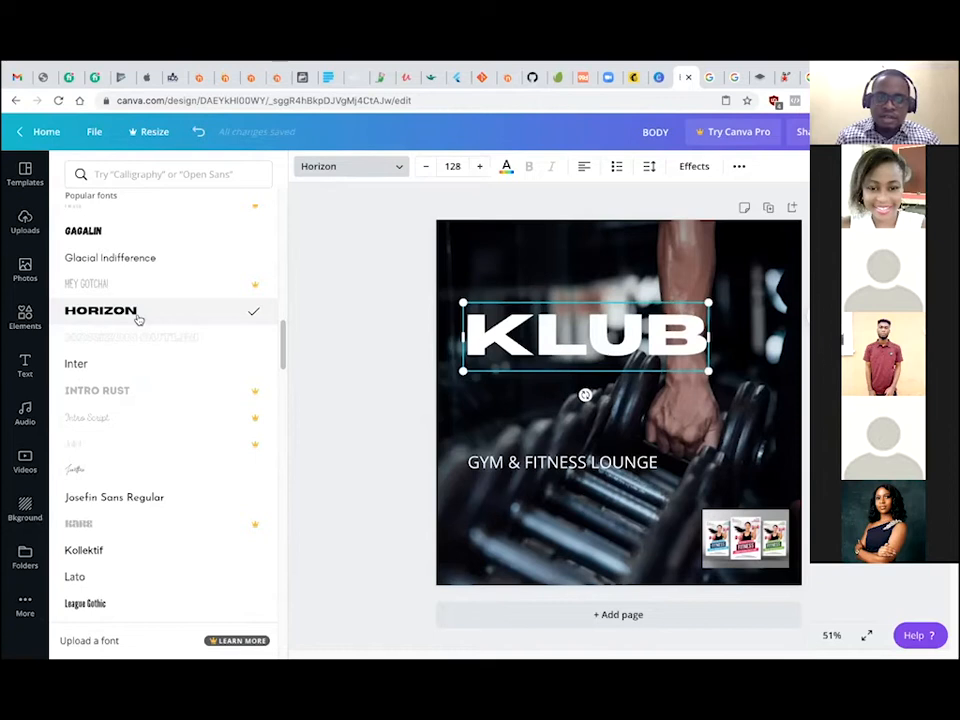
pyautogui.moveTo(708, 302); pyautogui.dragTo(650, 320)
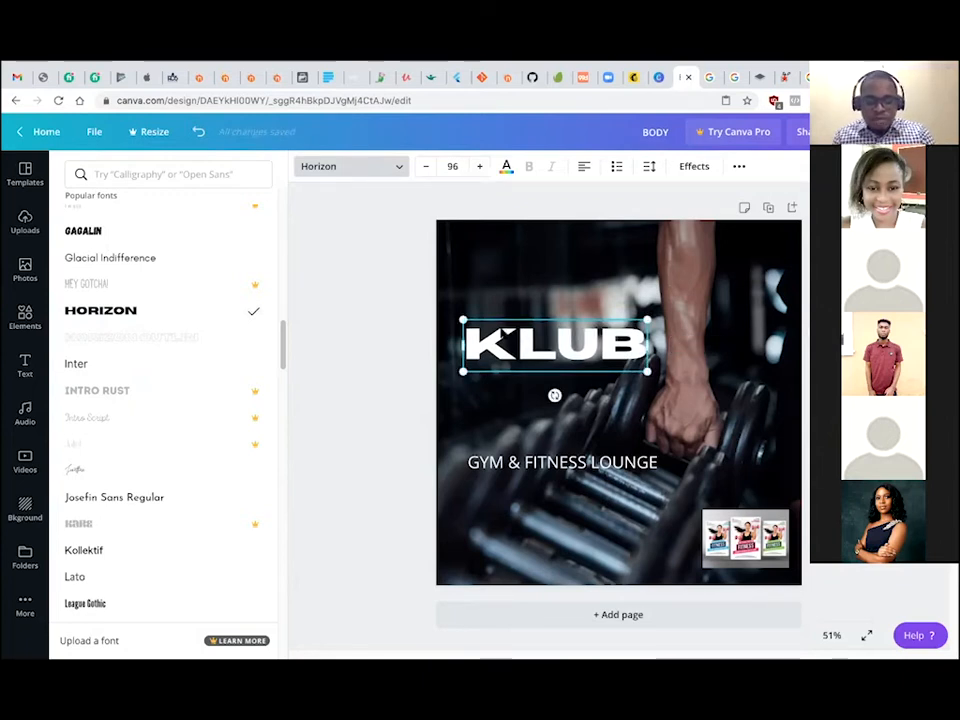
pyautogui.hotkey('ctrl', 'z')
pyautogui.hotkey('ctrl', 'z')
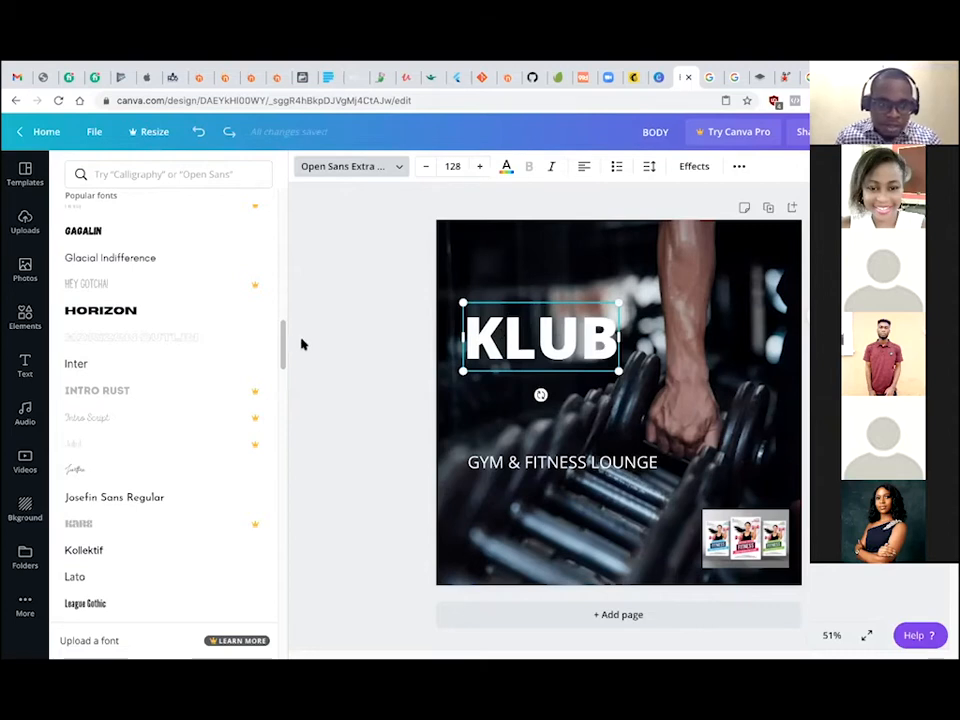
pyautogui.moveTo(283, 342); pyautogui.dragTo(284, 234)
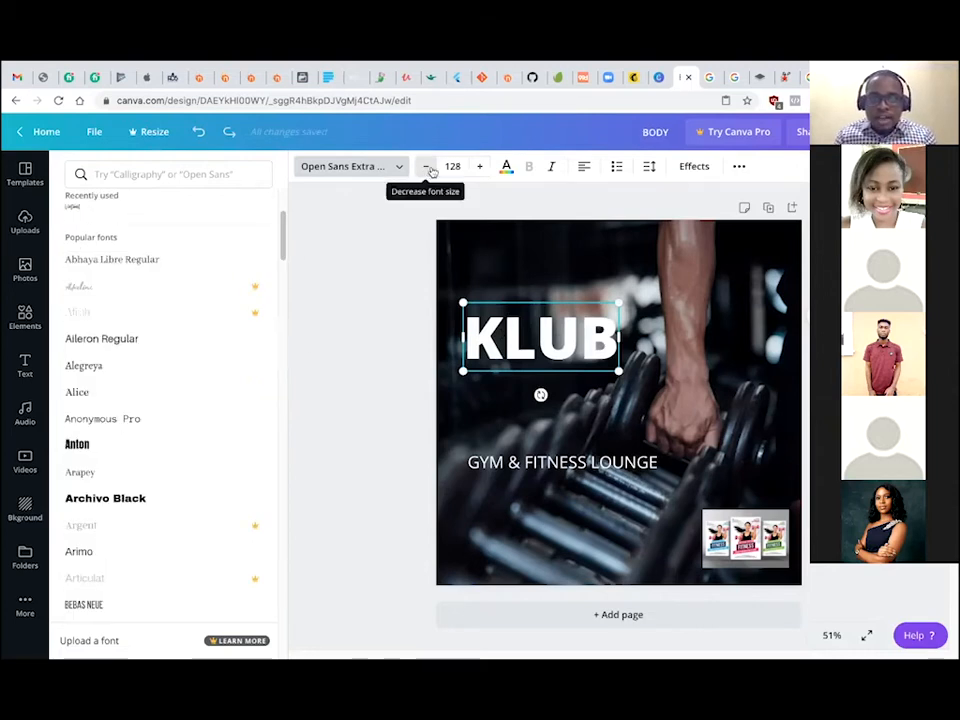
pyautogui.click(399, 168)
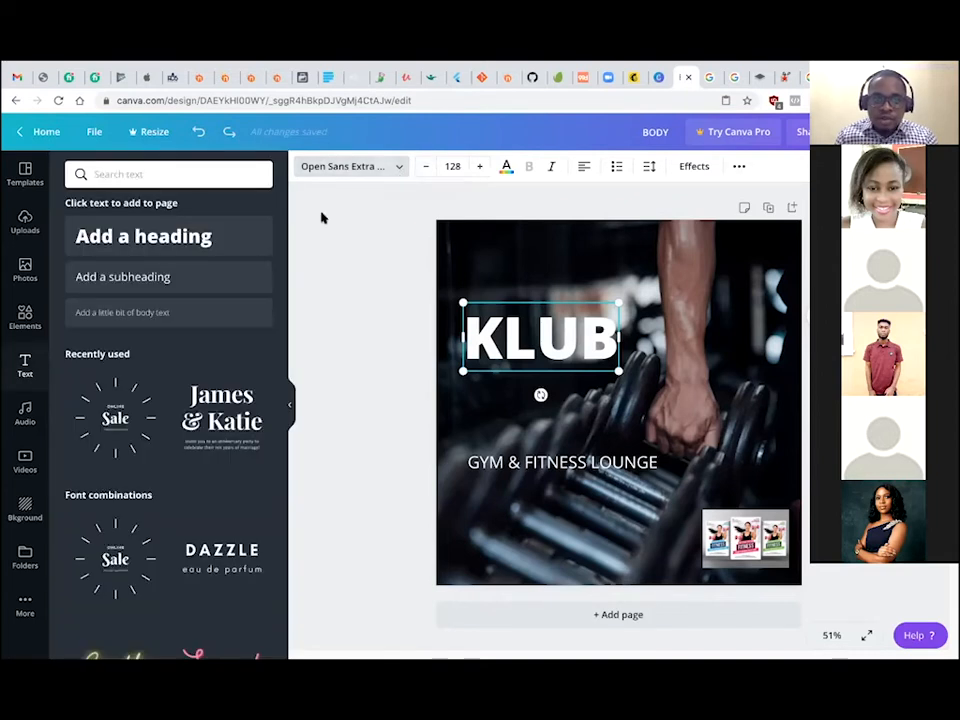
pyautogui.click(401, 170)
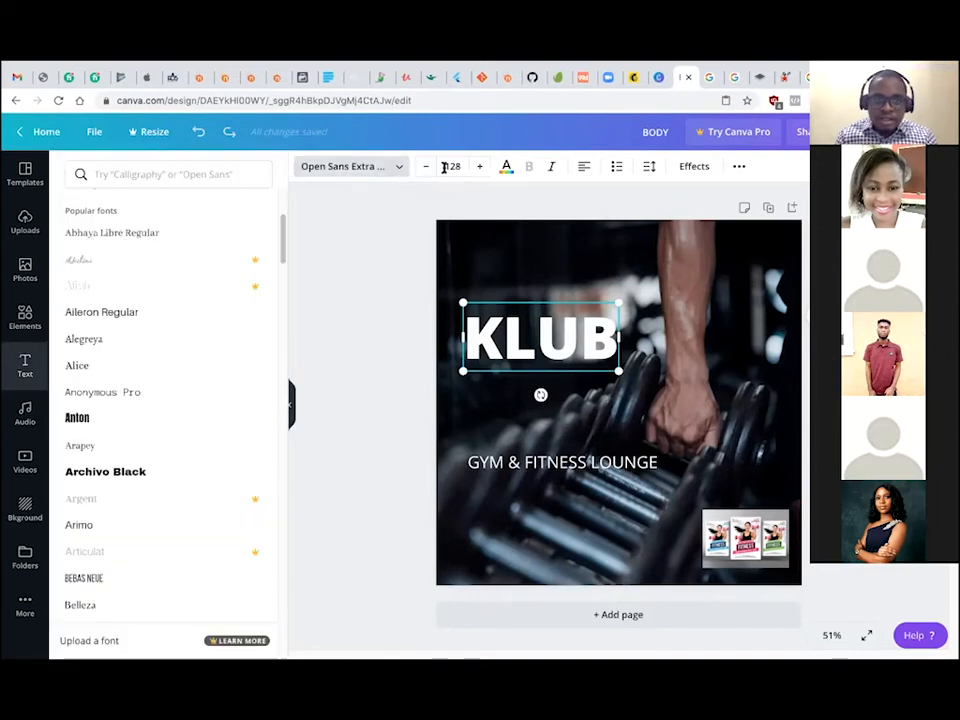
# Try a custom red text colour, #E40303, on the KLUB heading and return it to white.
pyautogui.click(508, 166)
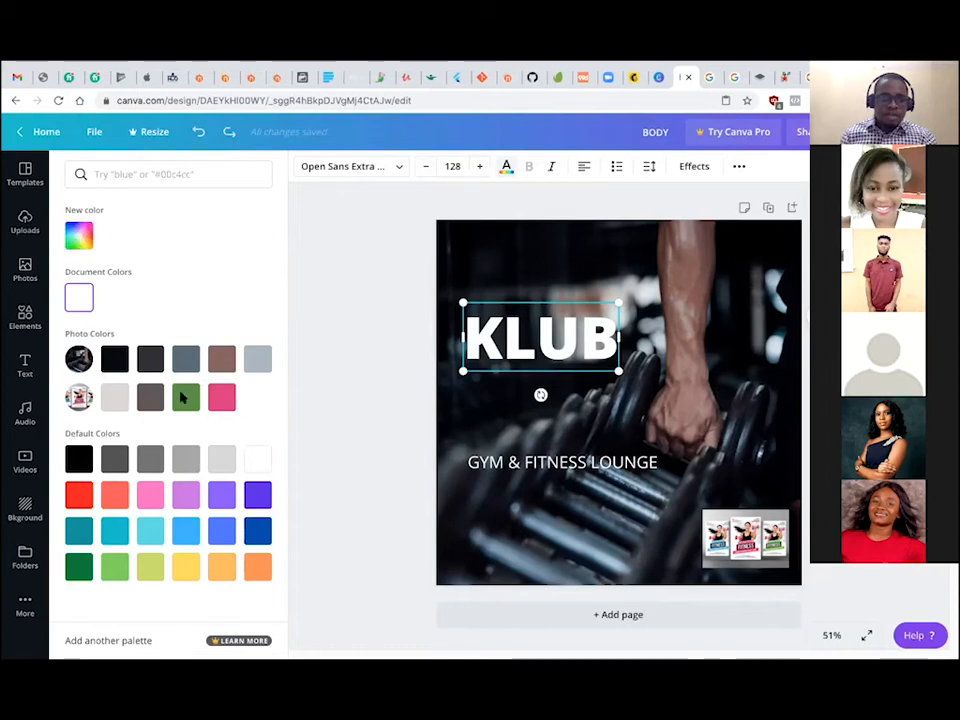
pyautogui.click(79, 240)
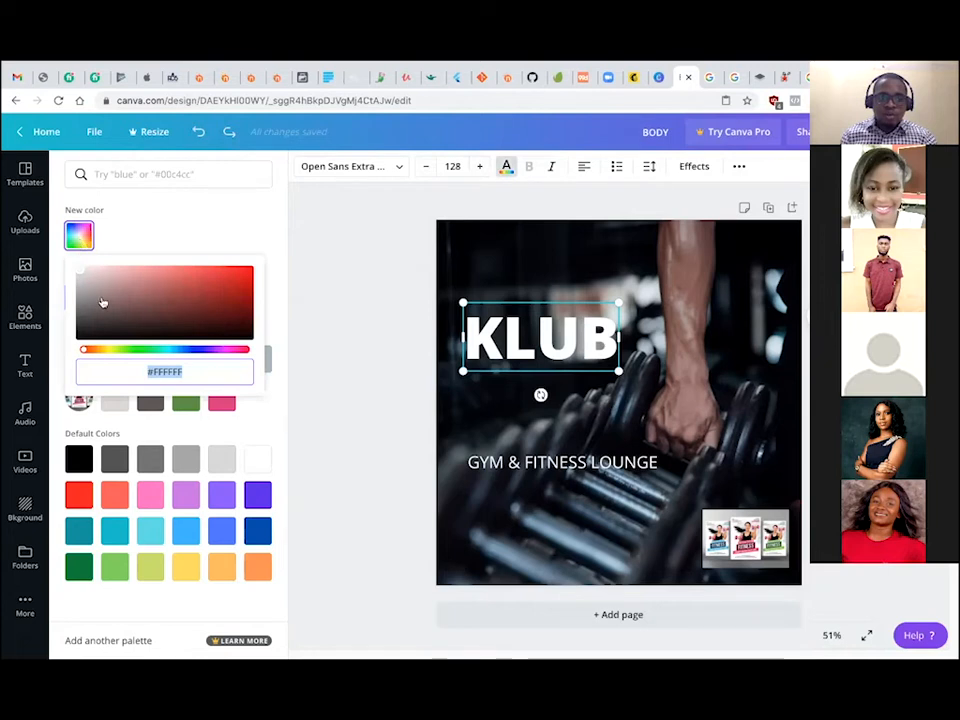
pyautogui.moveTo(97, 357); pyautogui.dragTo(249, 372)
pyautogui.moveTo(88, 350)
pyautogui.mouseDown()
pyautogui.moveTo(247, 354)
pyautogui.moveTo(83, 349)
pyautogui.mouseUp()
pyautogui.click(184, 270)
pyautogui.moveTo(220, 285); pyautogui.dragTo(251, 277)
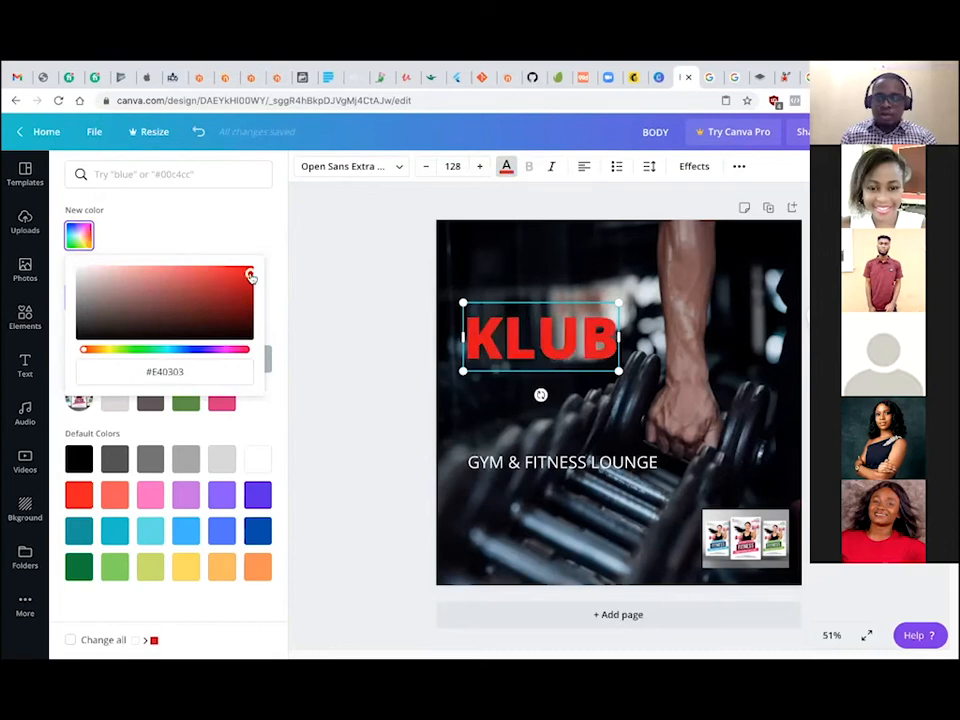
pyautogui.click(77, 267)
pyautogui.click(154, 230)
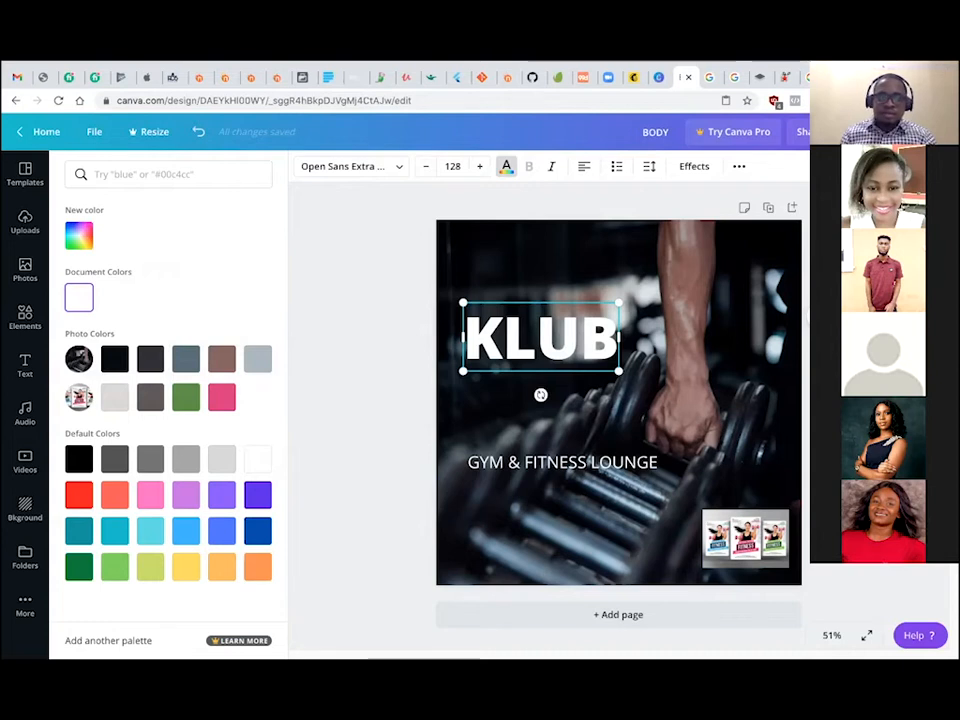
# Search Google for OX BLOOD HEX CODE in a new browser tab and copy the hex value #4A0000.
pyautogui.hotkey('ctrl', 't')
pyautogui.write('O')
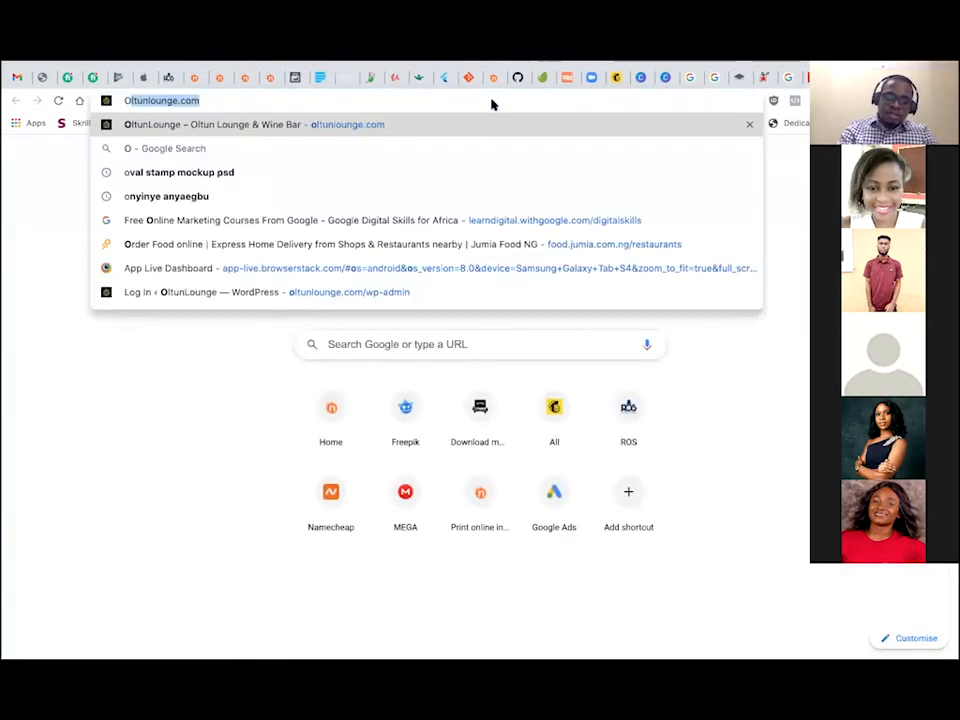
pyautogui.write('X B')
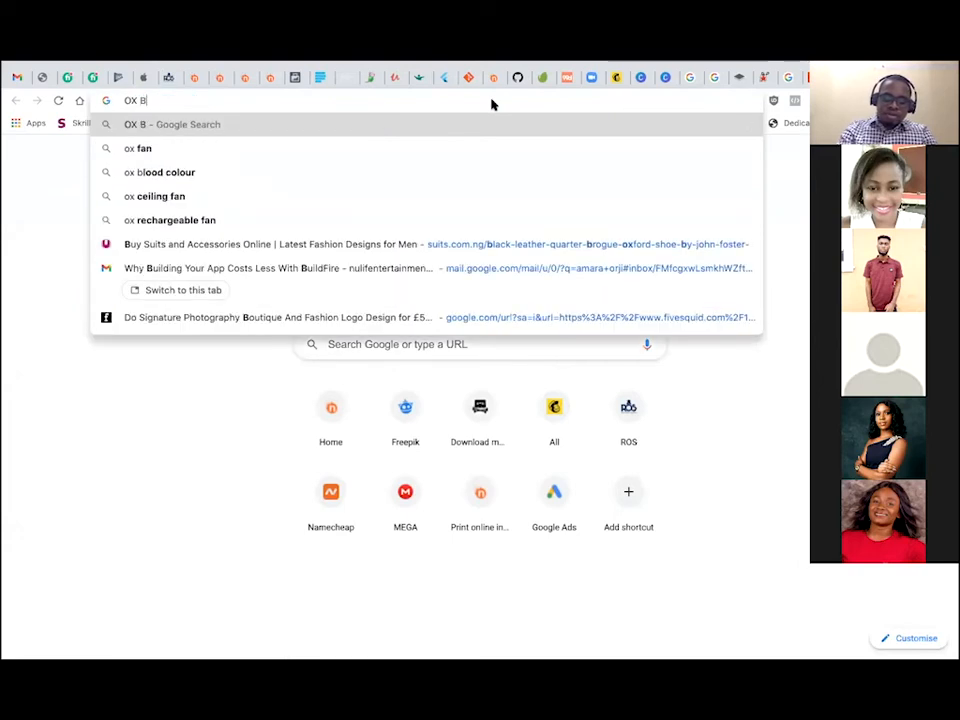
pyautogui.write('LOOD HEX CODE')
pyautogui.press('Return')
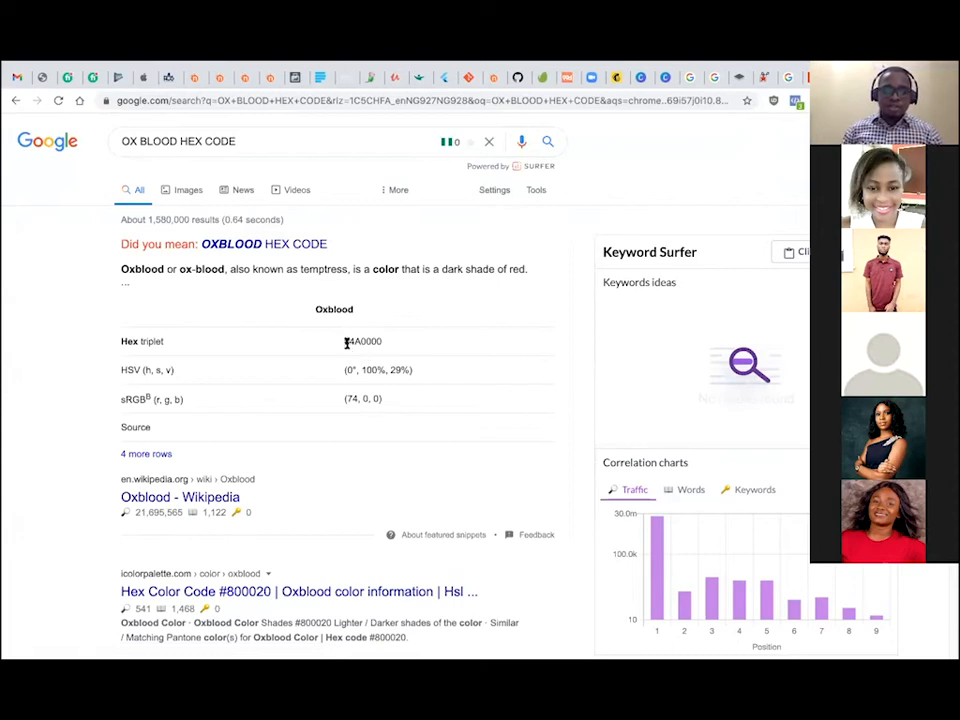
pyautogui.moveTo(343, 342); pyautogui.dragTo(381, 343)
pyautogui.press('super+c')
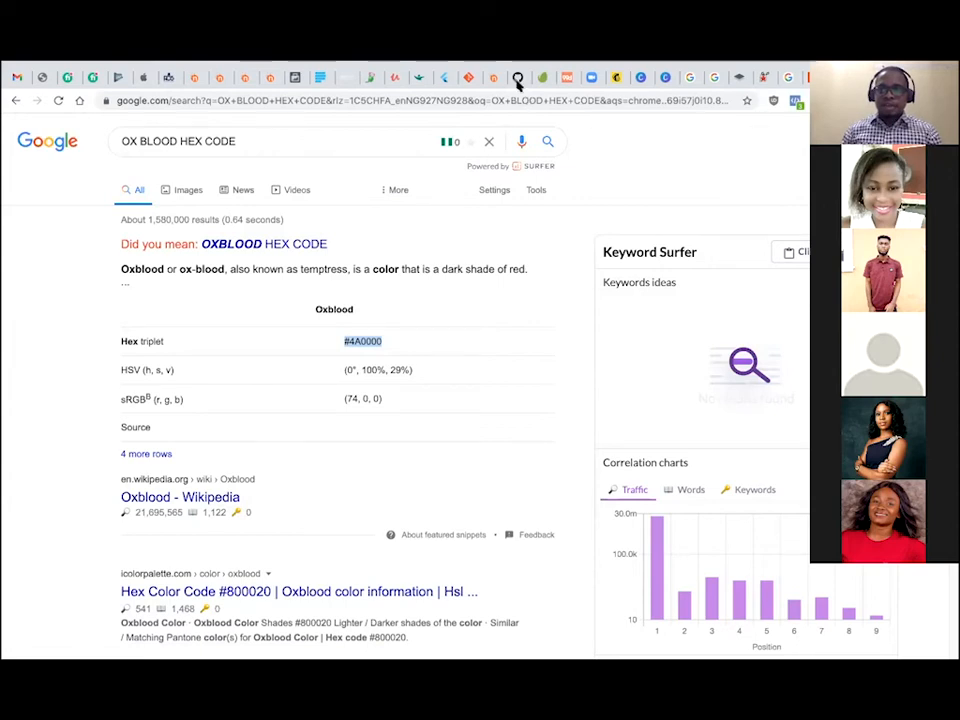
pyautogui.click(728, 181)
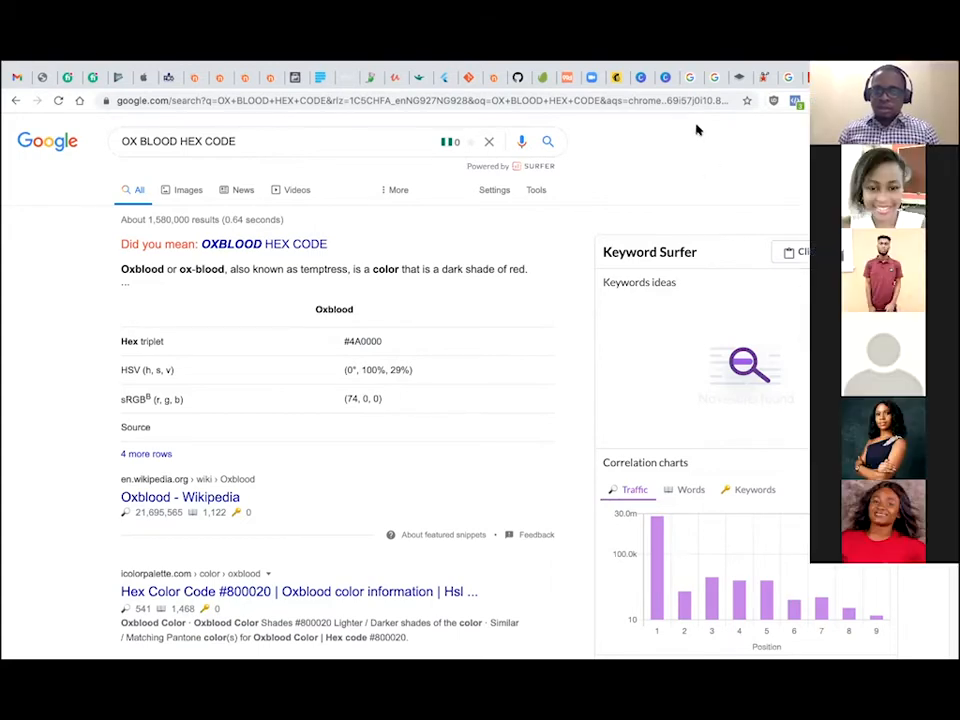
# Switch back to the Canva design, try the oxblood colour #4A0000 on the KLUB heading, and return it to white.
pyautogui.click(662, 77)
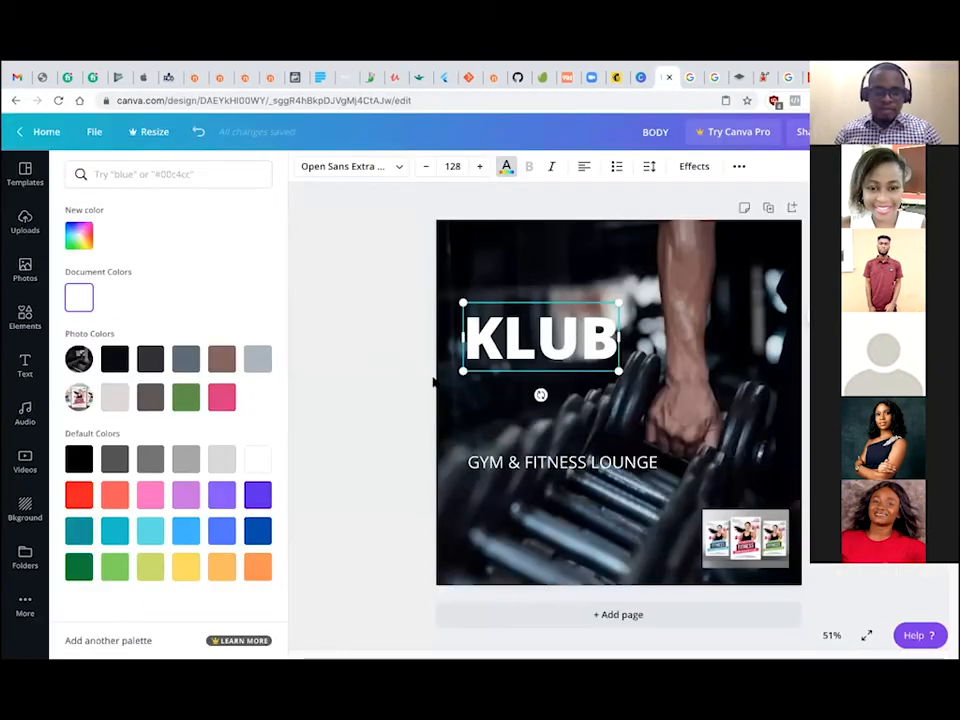
pyautogui.click(79, 235)
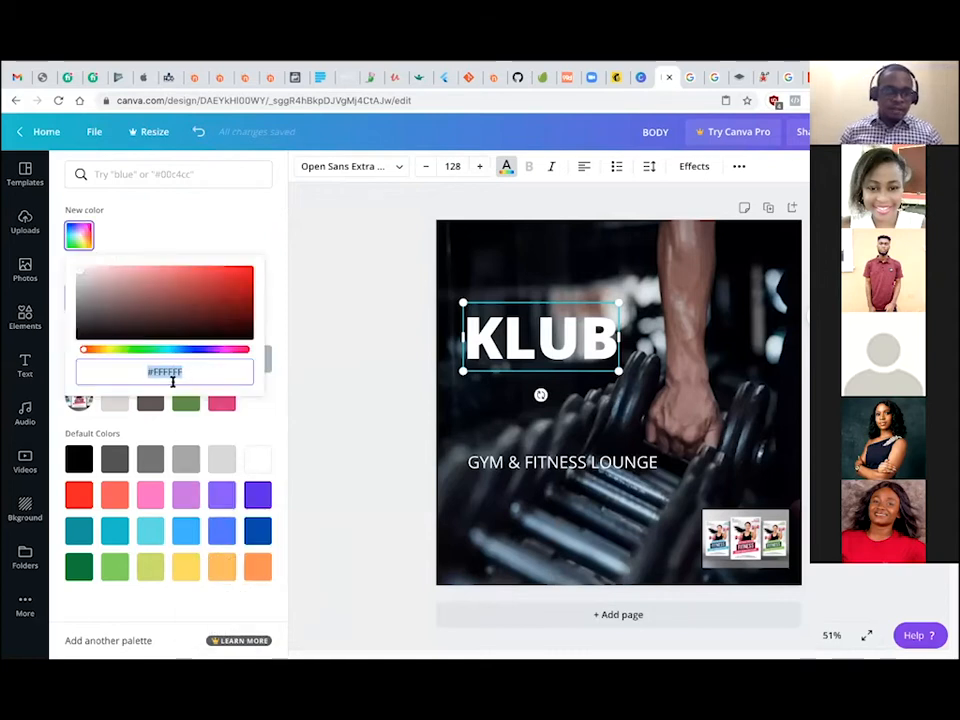
pyautogui.rightClick(172, 376)
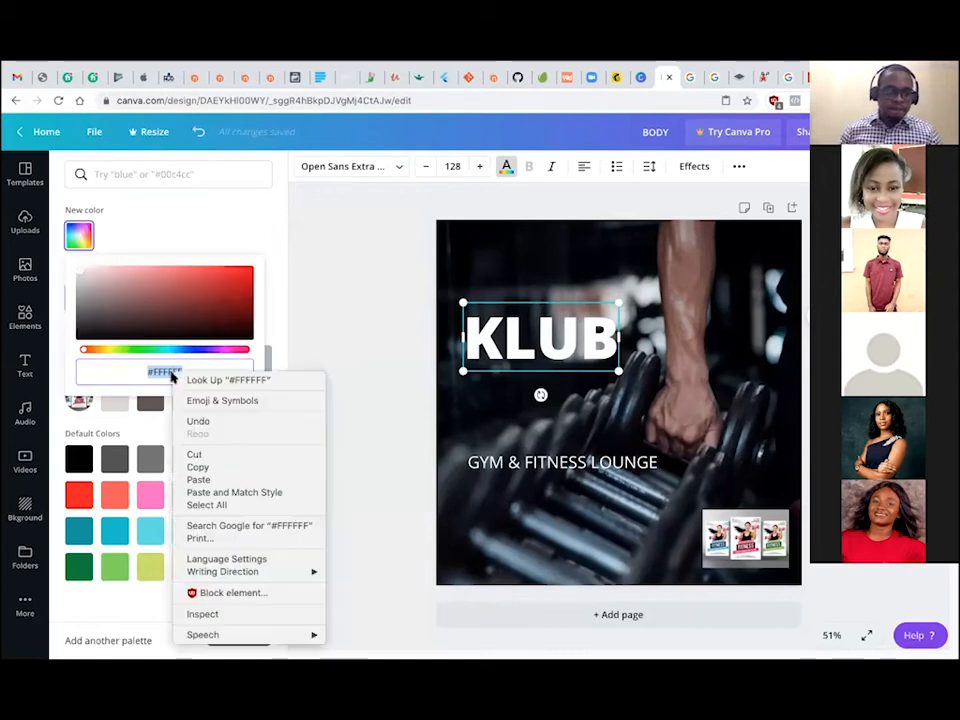
pyautogui.click(198, 479)
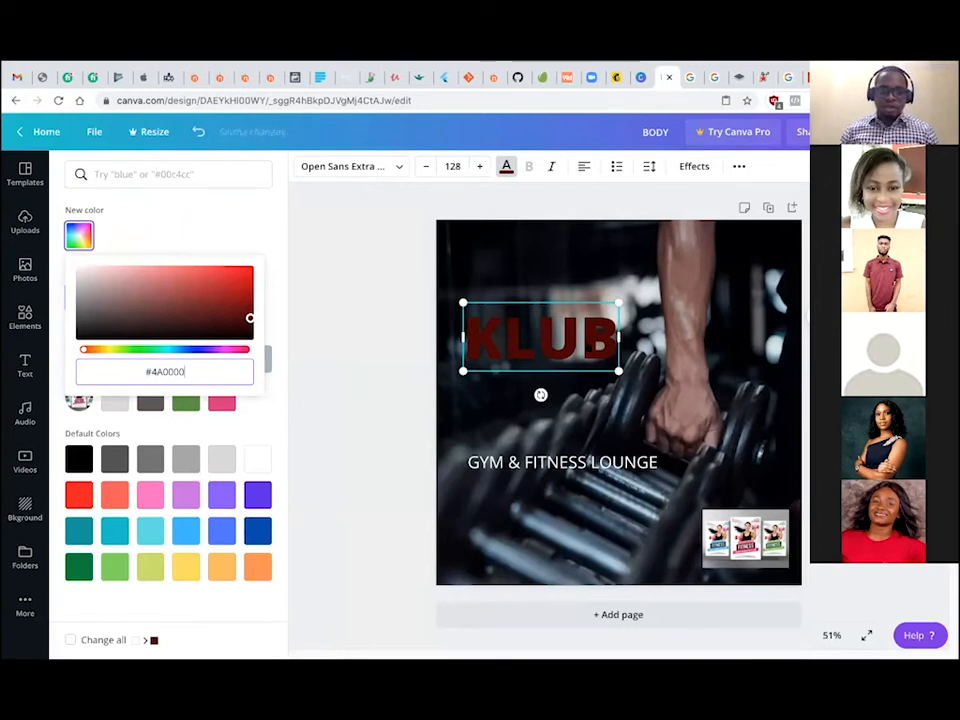
pyautogui.moveTo(112, 287); pyautogui.dragTo(30, 231)
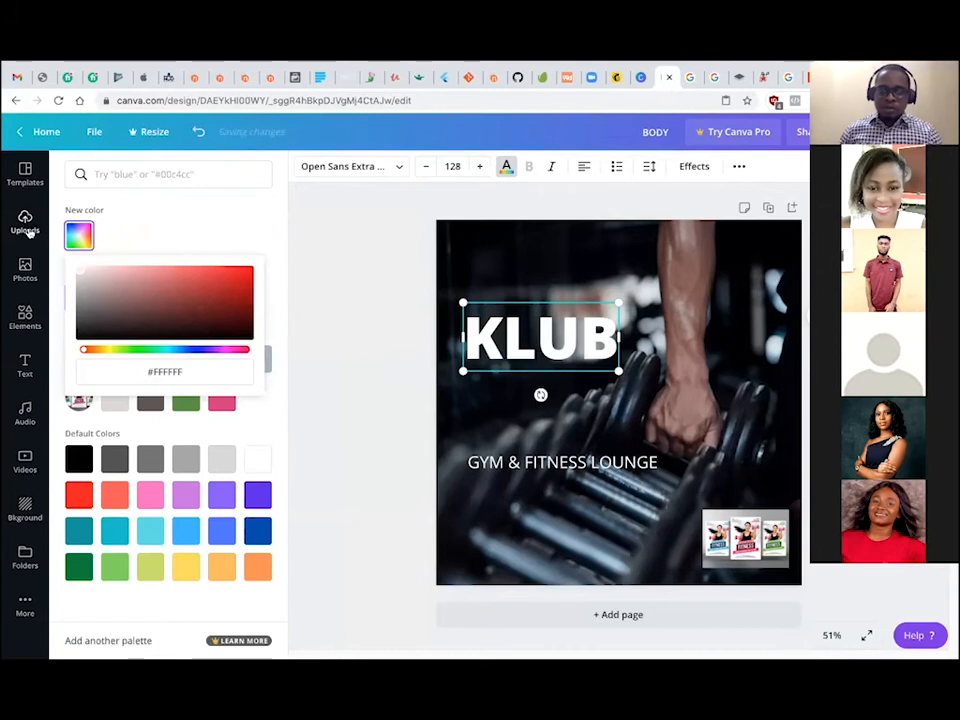
pyautogui.click(369, 316)
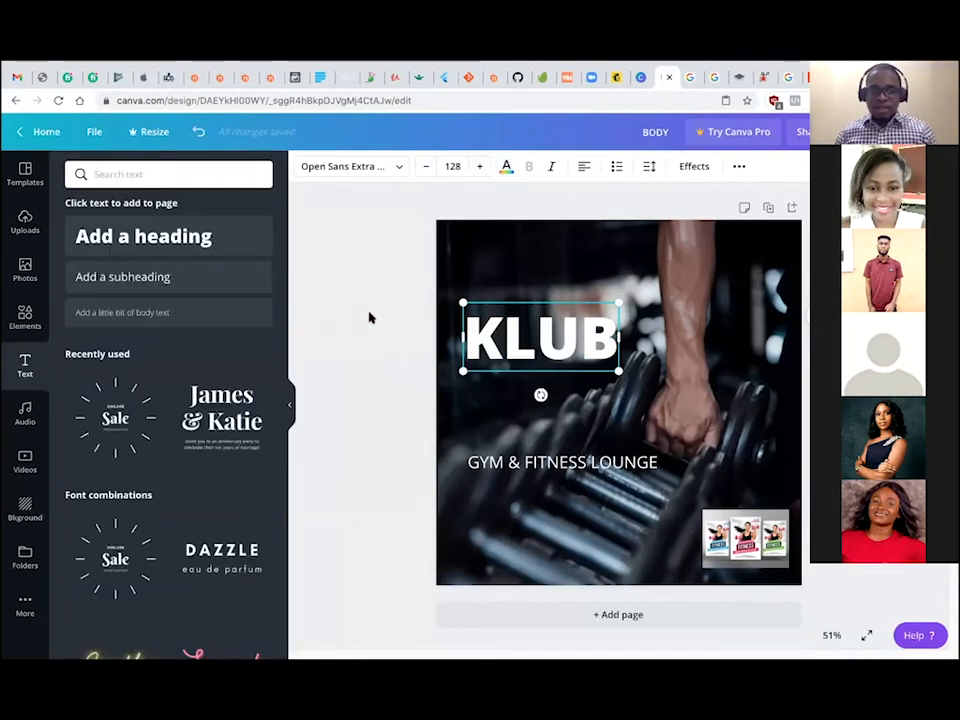
# Add 042 as a second line below KLUB in the heading, keeping the text left-aligned.
pyautogui.click(585, 168)
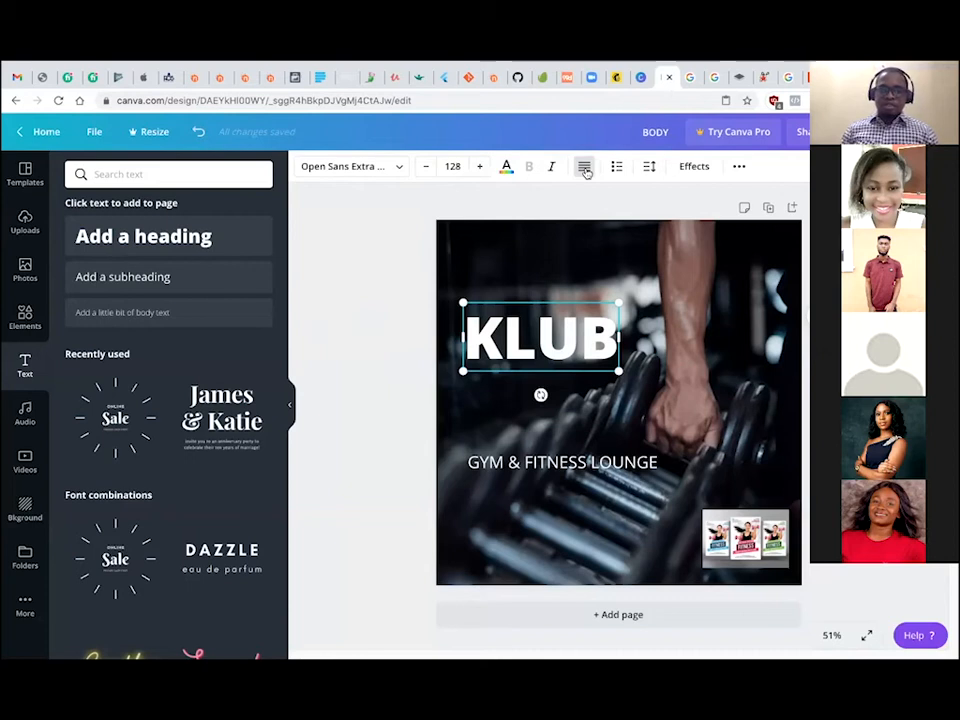
pyautogui.click(586, 170)
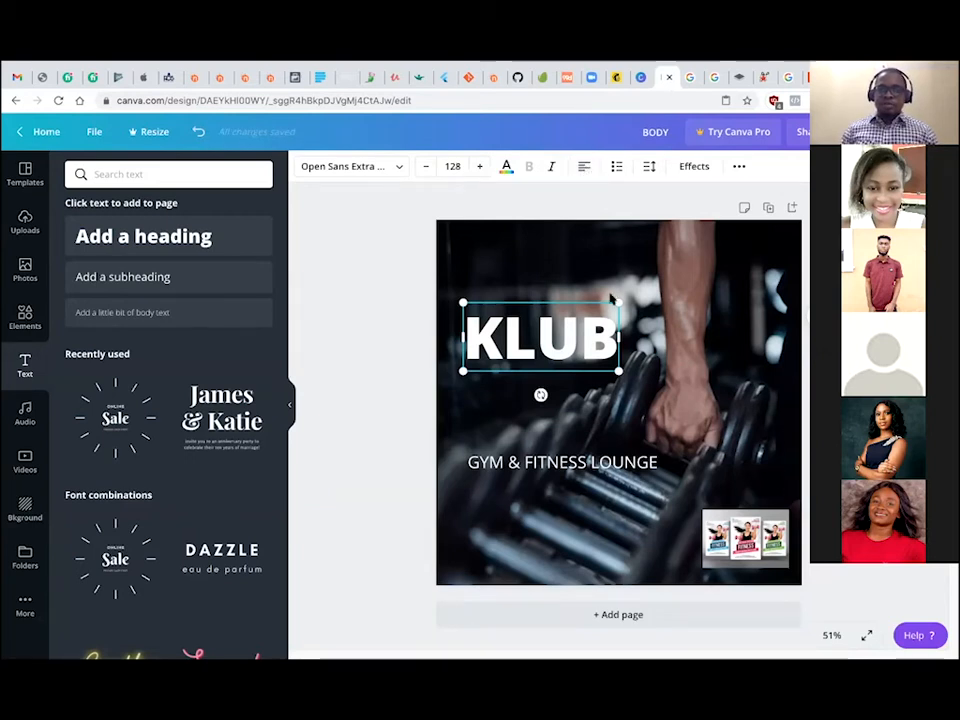
pyautogui.doubleClick(606, 347)
pyautogui.click(606, 347)
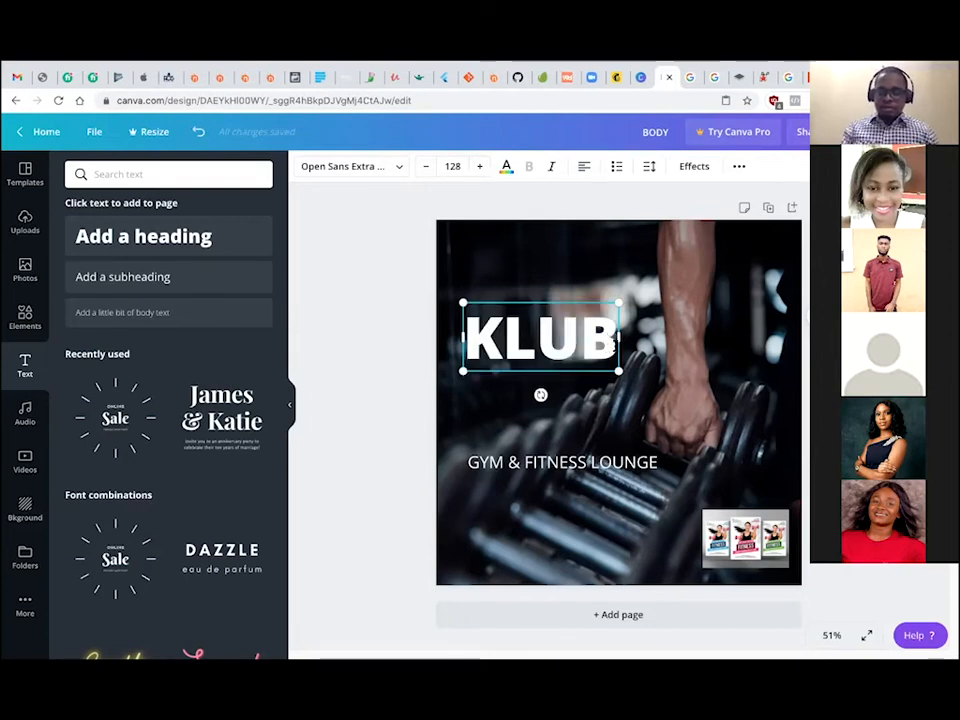
pyautogui.press('Return')
pyautogui.write('042')
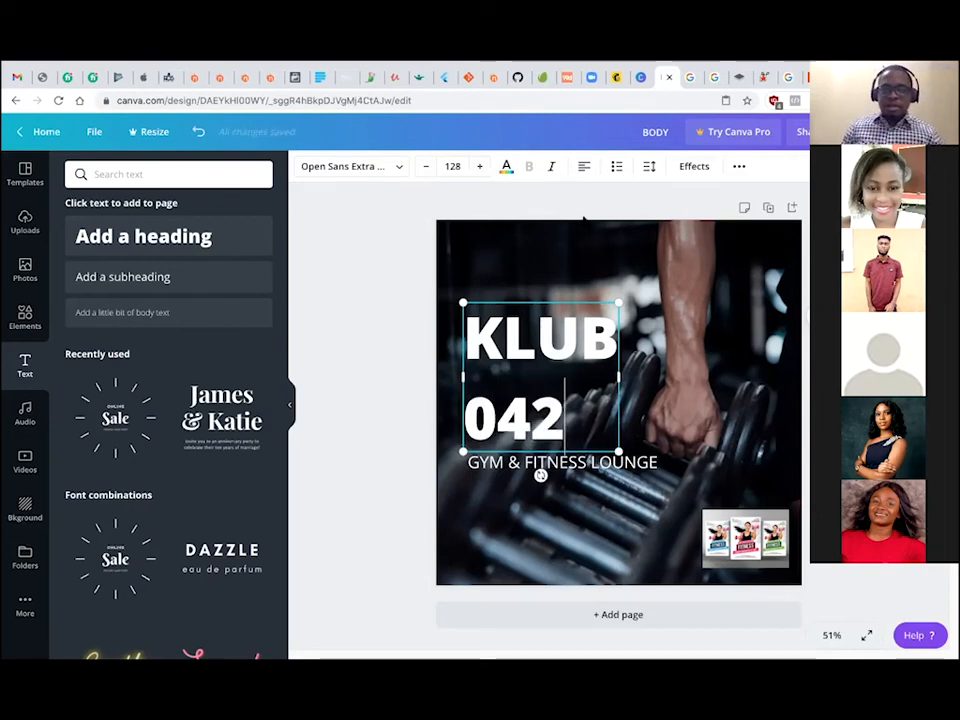
# Try other text alignments, including right-aligned, on the two-line KLUB 042 heading.
pyautogui.click(409, 281)
pyautogui.click(590, 420)
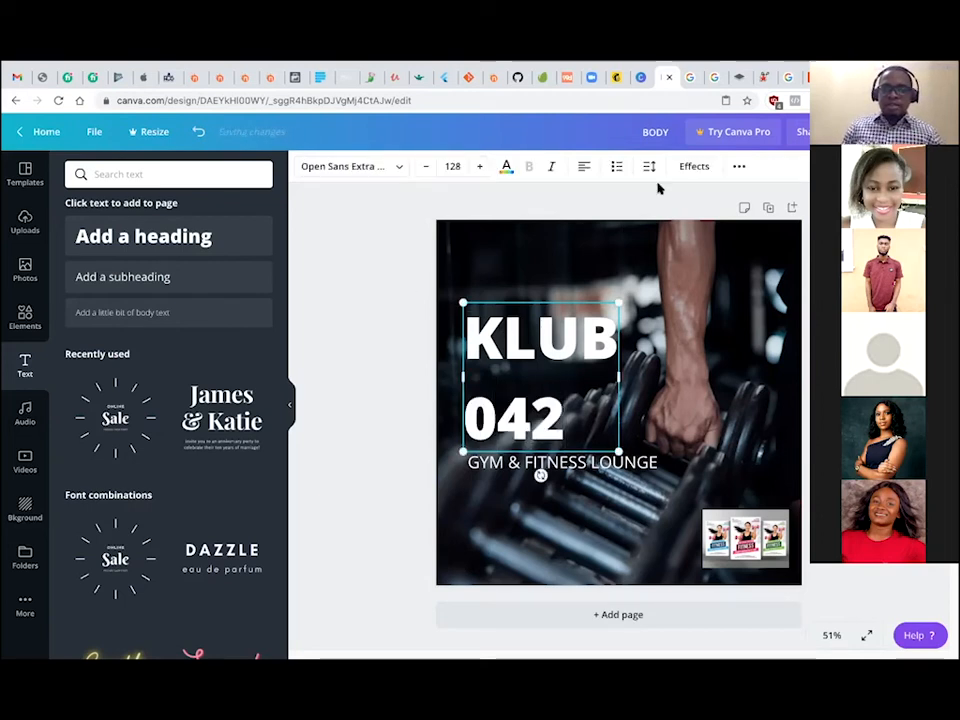
pyautogui.click(586, 167)
pyautogui.click(587, 167)
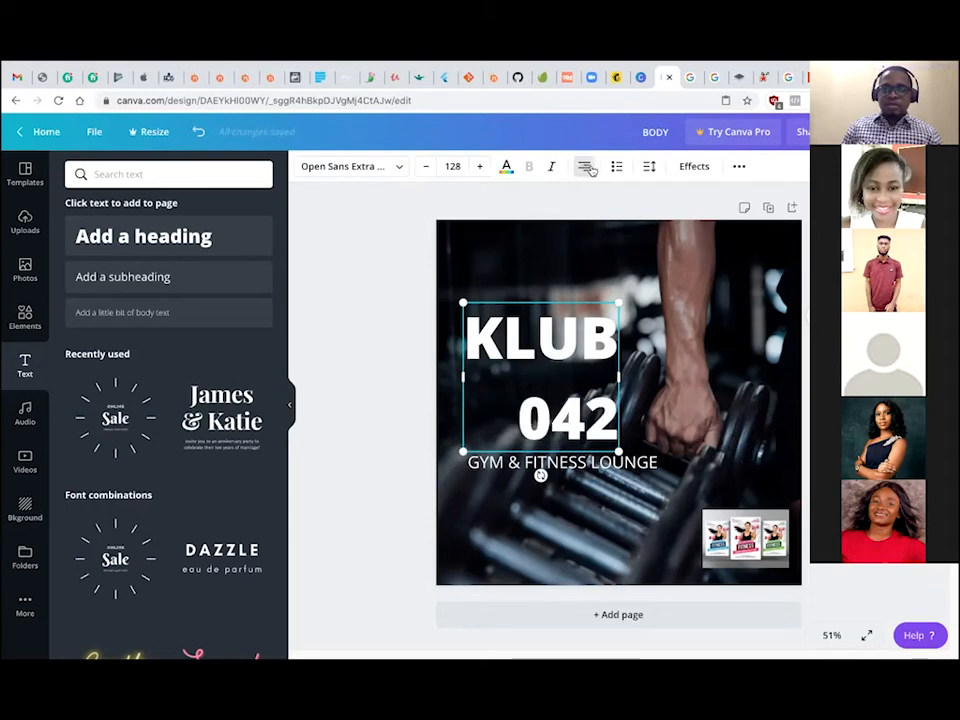
pyautogui.click(587, 167)
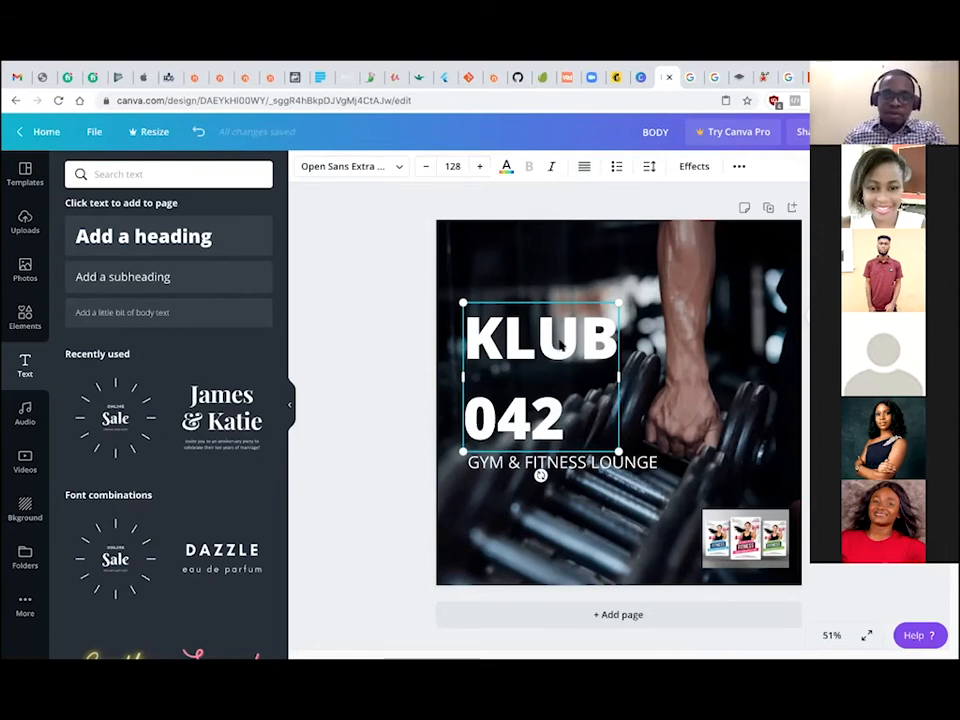
# Undo the alignment changes and remove the 042 line and its line break, leaving only KLUB in the heading.
pyautogui.hotkey('ctrl', 'z')
pyautogui.hotkey('ctrl', 'z')
pyautogui.hotkey('ctrl', 'z')
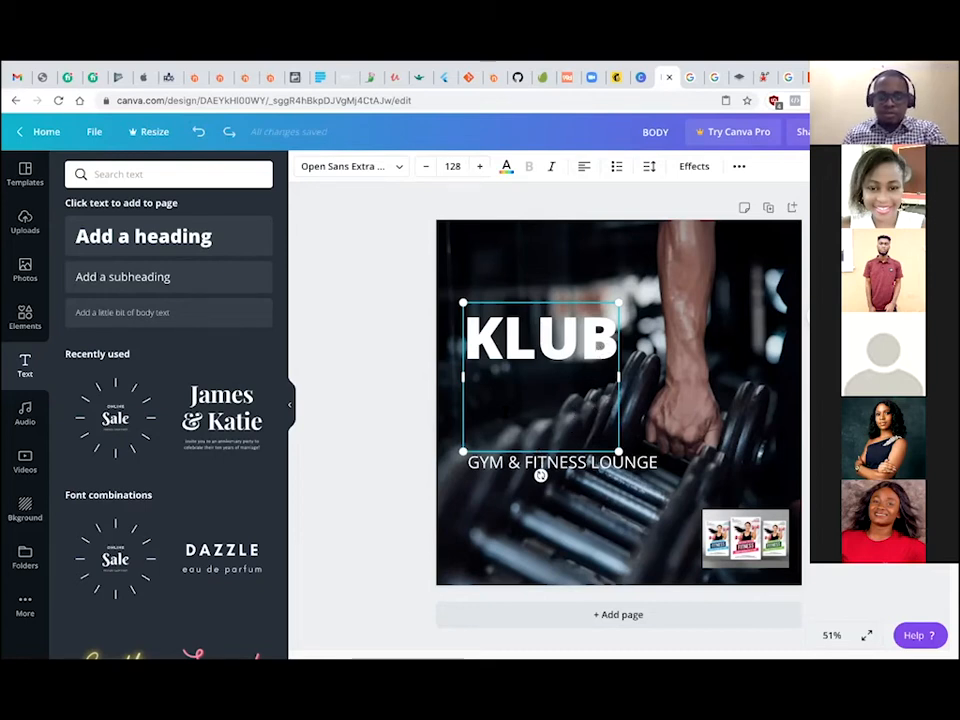
pyautogui.press('BackSpace')
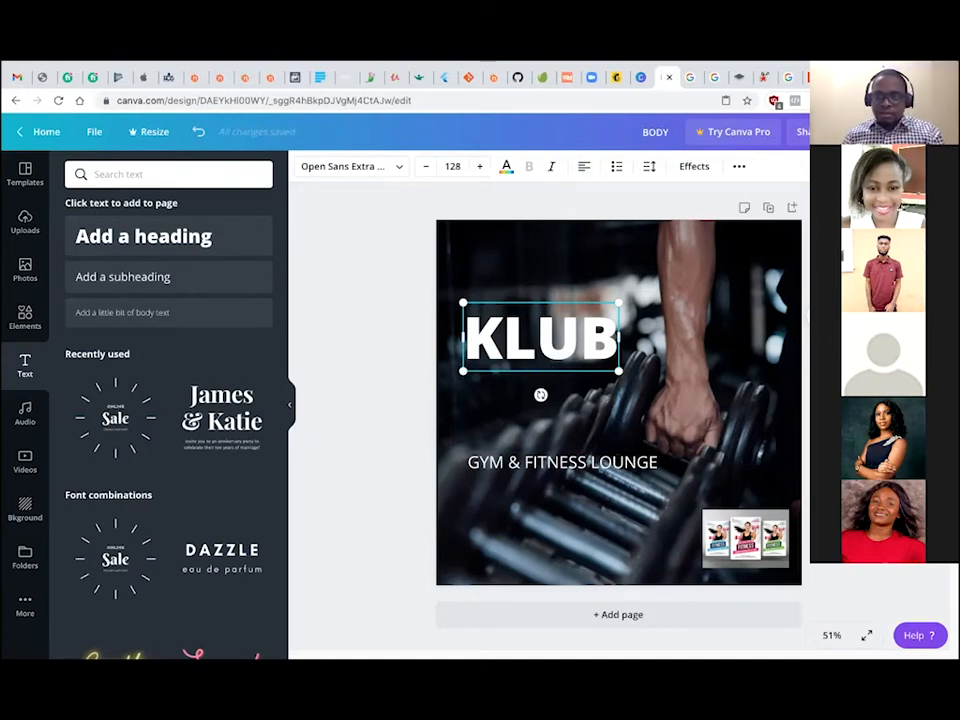
# Duplicate the KLUB heading, place the copy directly below the original, and replace its text with 042.
pyautogui.press('super+d')
pyautogui.moveTo(578, 341); pyautogui.dragTo(571, 401)
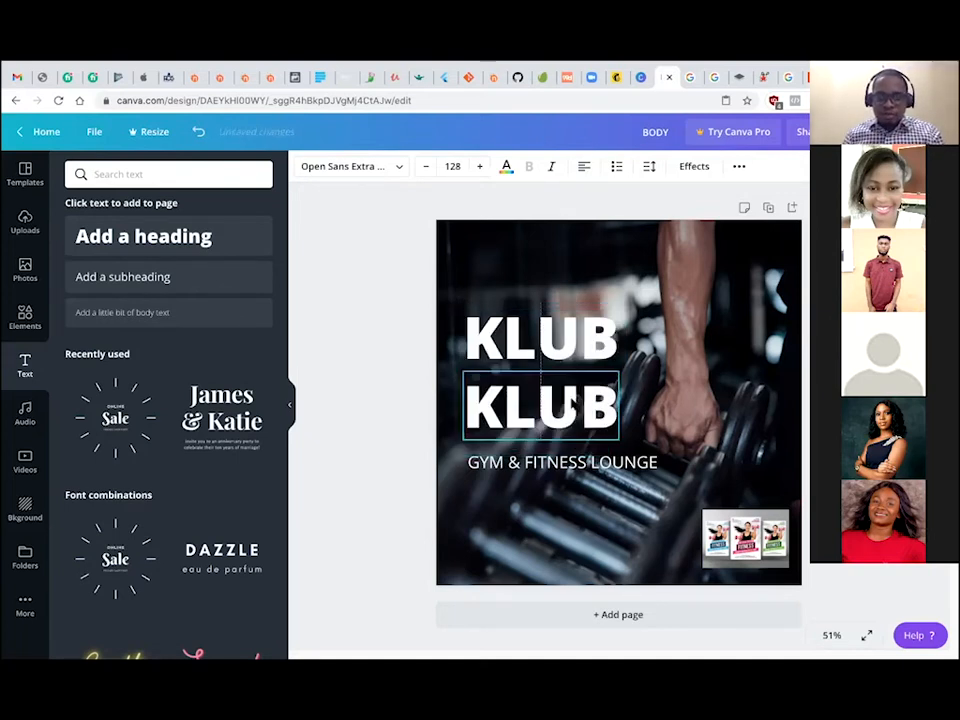
pyautogui.doubleClick(571, 401)
pyautogui.write('042')
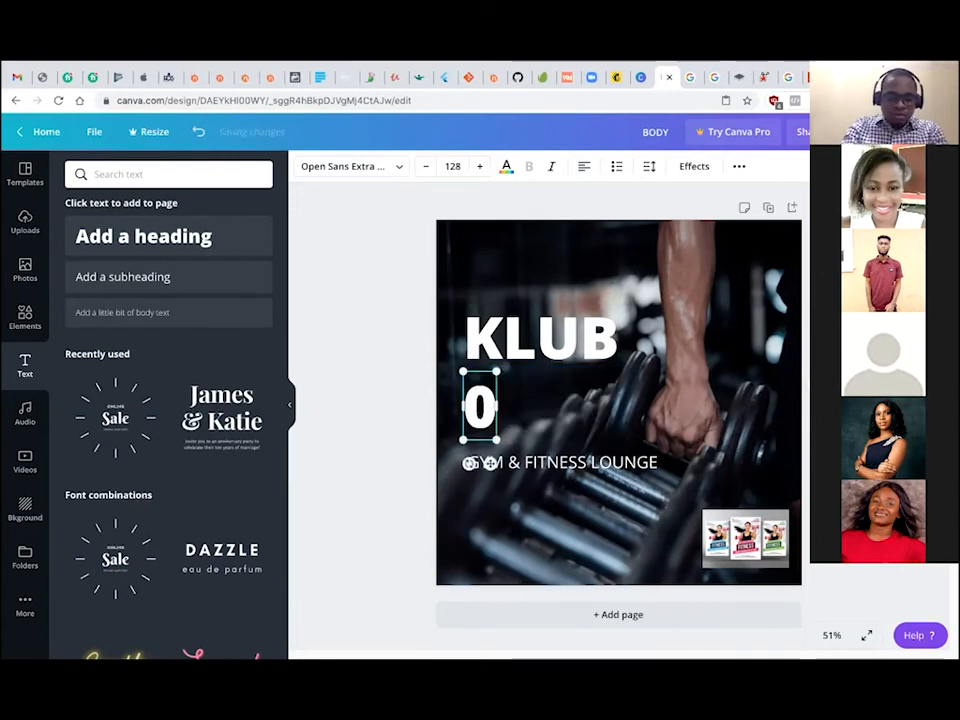
# Shrink the KLUB heading to font size 103 and place it higher above 042, keeping their left edges aligned.
pyautogui.click(348, 373)
pyautogui.click(540, 345)
pyautogui.moveTo(540, 340); pyautogui.dragTo(592, 350)
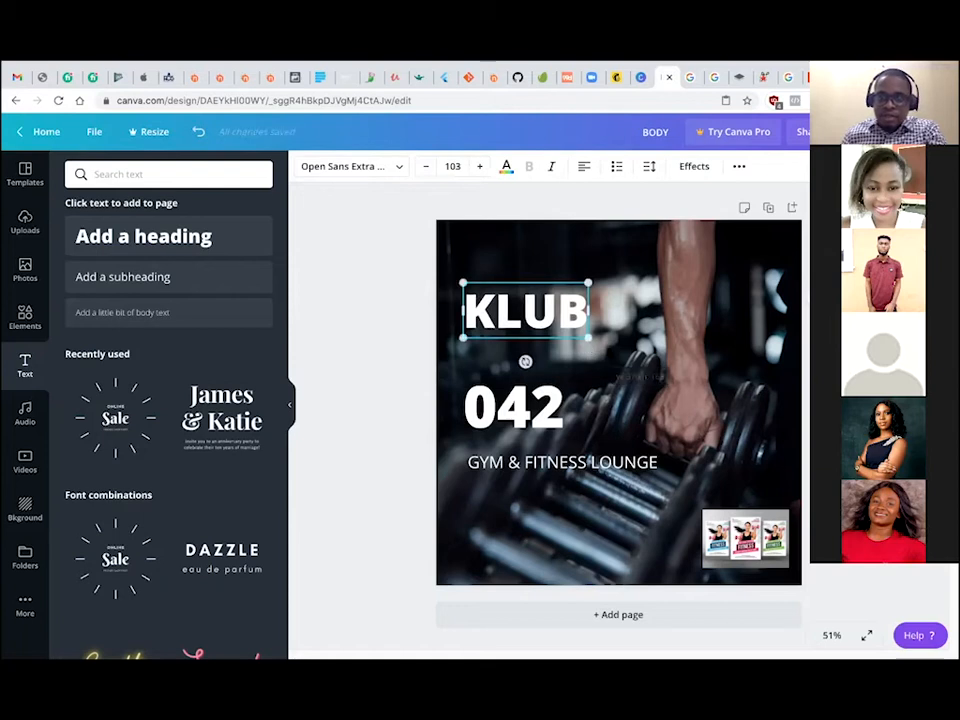
pyautogui.click(741, 166)
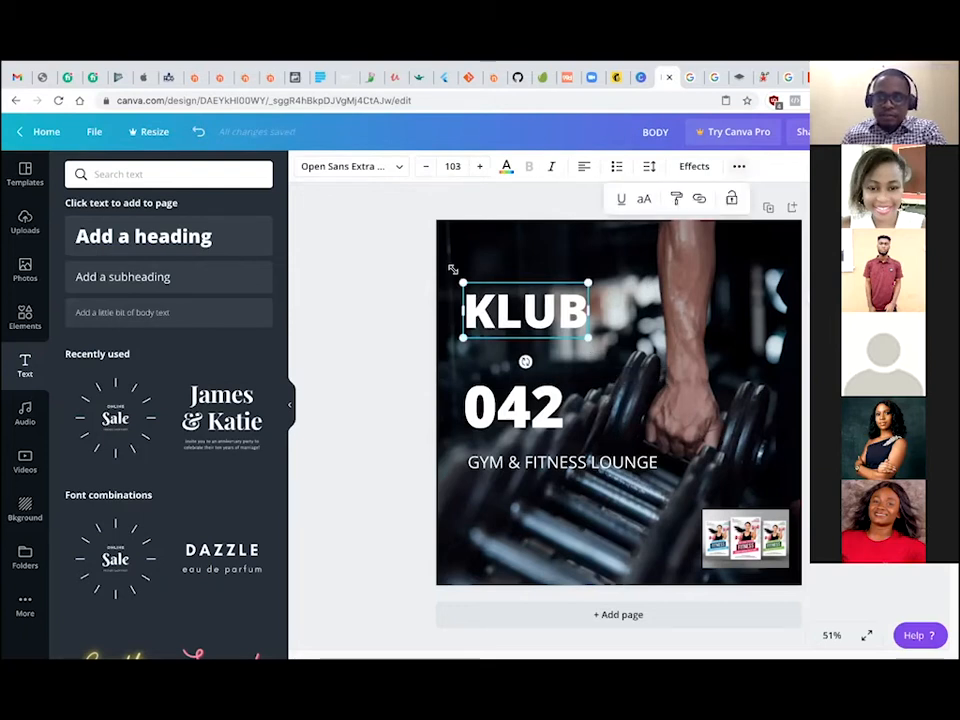
pyautogui.click(416, 394)
# Move 042 up directly beneath KLUB and enlarge it to font size 158 so it matches KLUB's width.
pyautogui.click(476, 405)
pyautogui.moveTo(476, 405); pyautogui.dragTo(489, 370)
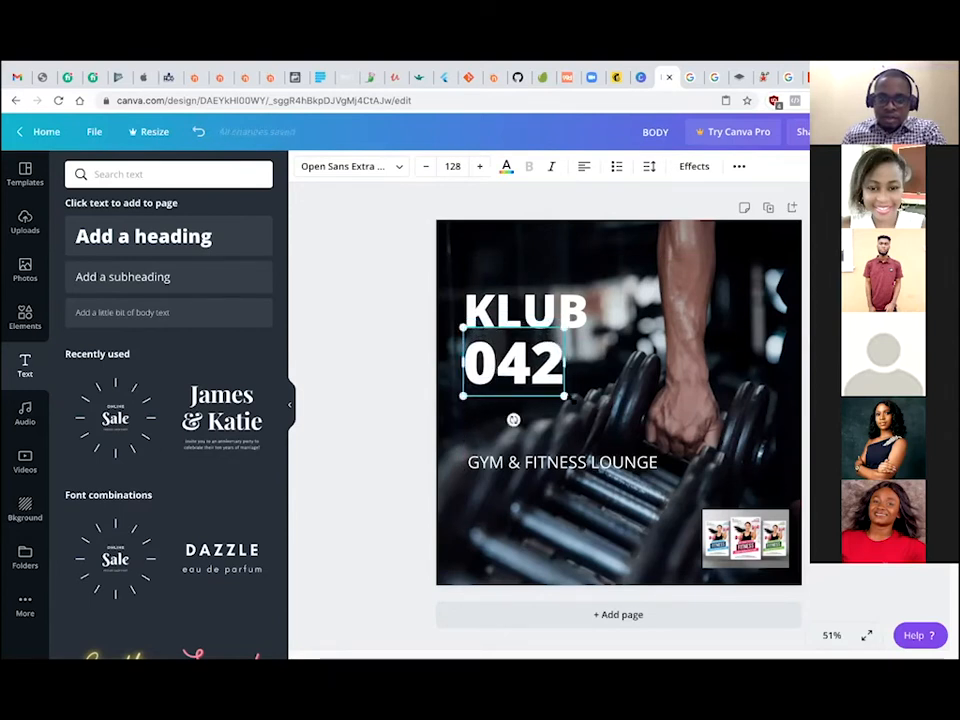
pyautogui.moveTo(565, 397)
pyautogui.mouseDown()
pyautogui.moveTo(595, 418)
pyautogui.moveTo(561, 377)
pyautogui.mouseUp()
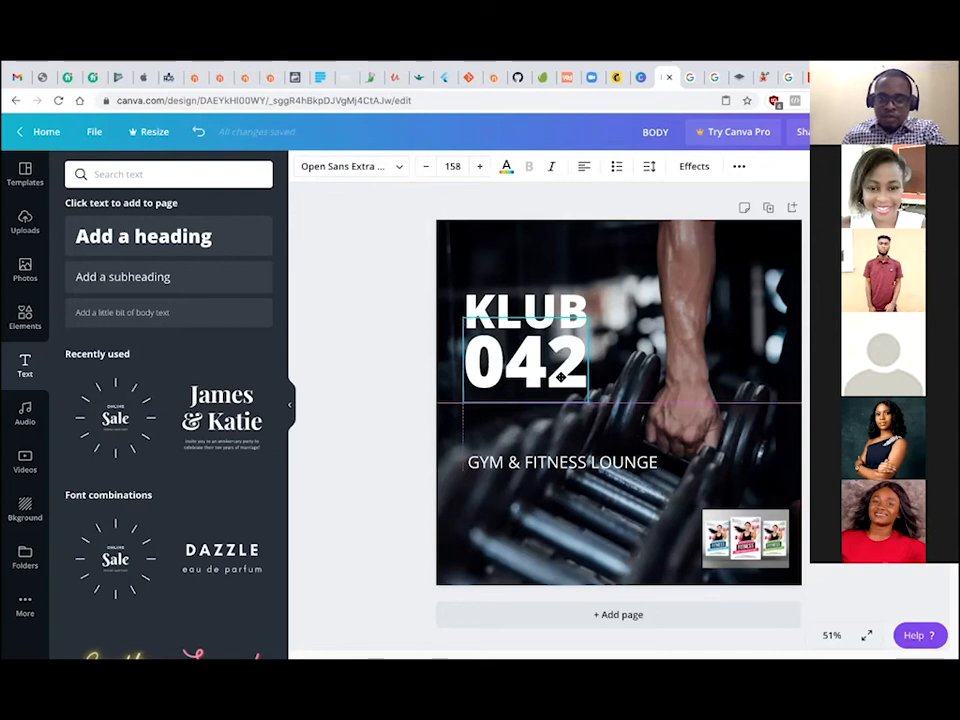
pyautogui.moveTo(563, 380); pyautogui.dragTo(563, 380)
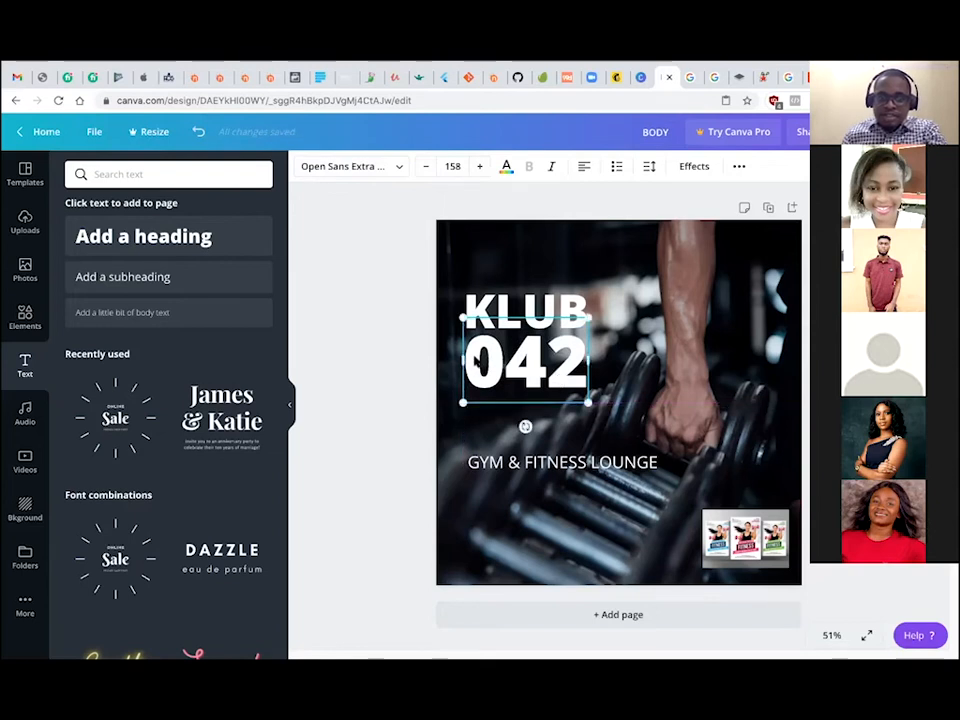
# Nudge the KLUB heading slightly right and down so it sits closer to 042.
pyautogui.click(481, 313)
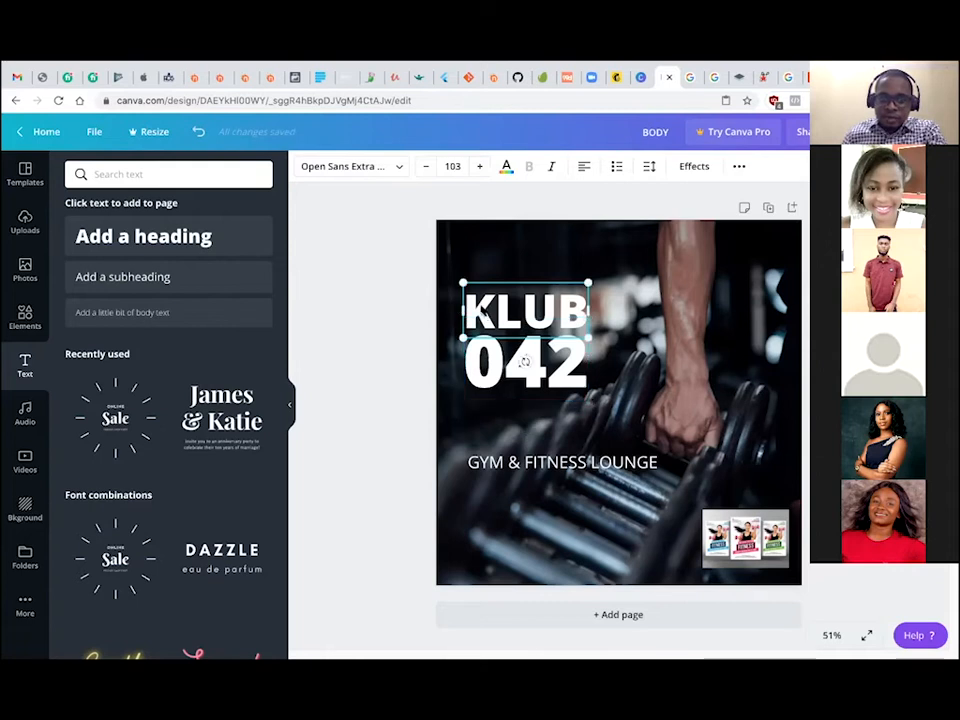
pyautogui.moveTo(481, 299); pyautogui.dragTo(486, 301)
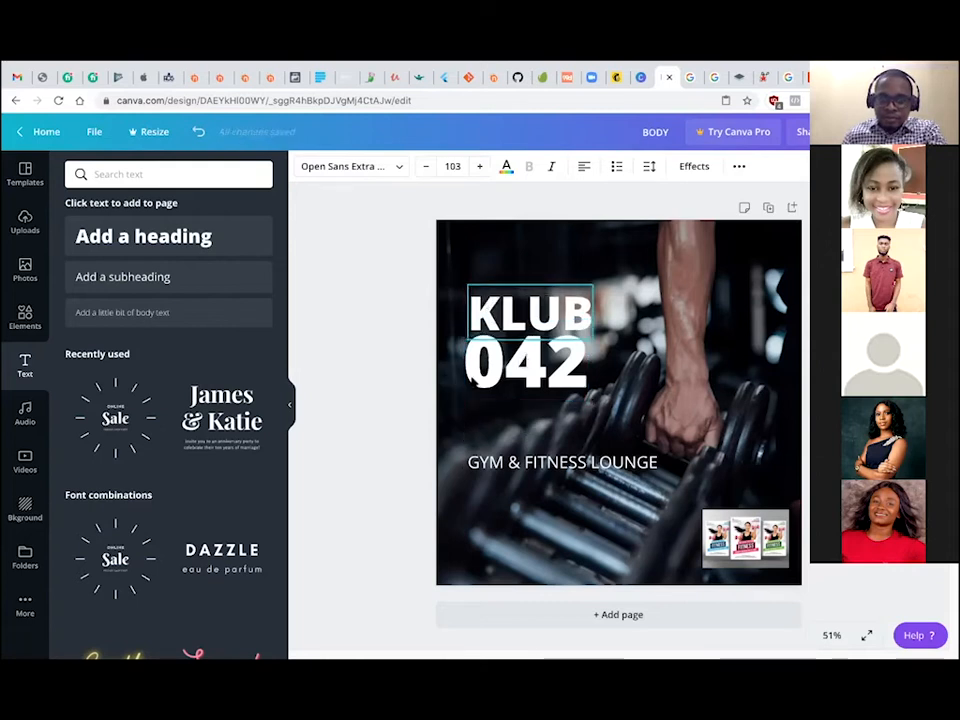
pyautogui.click(475, 377)
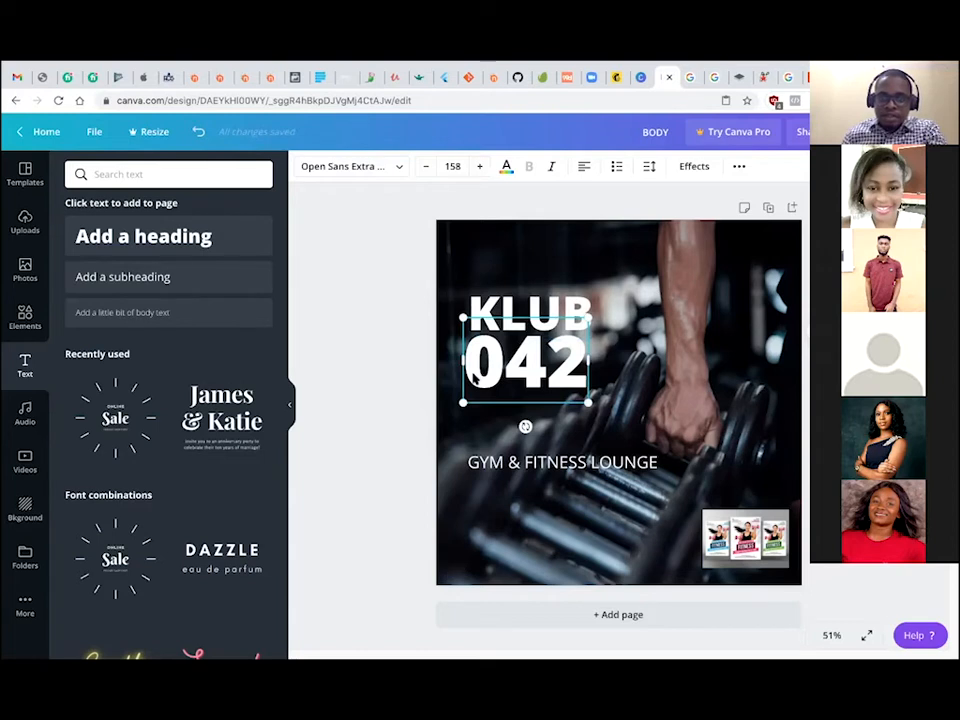
pyautogui.click(692, 166)
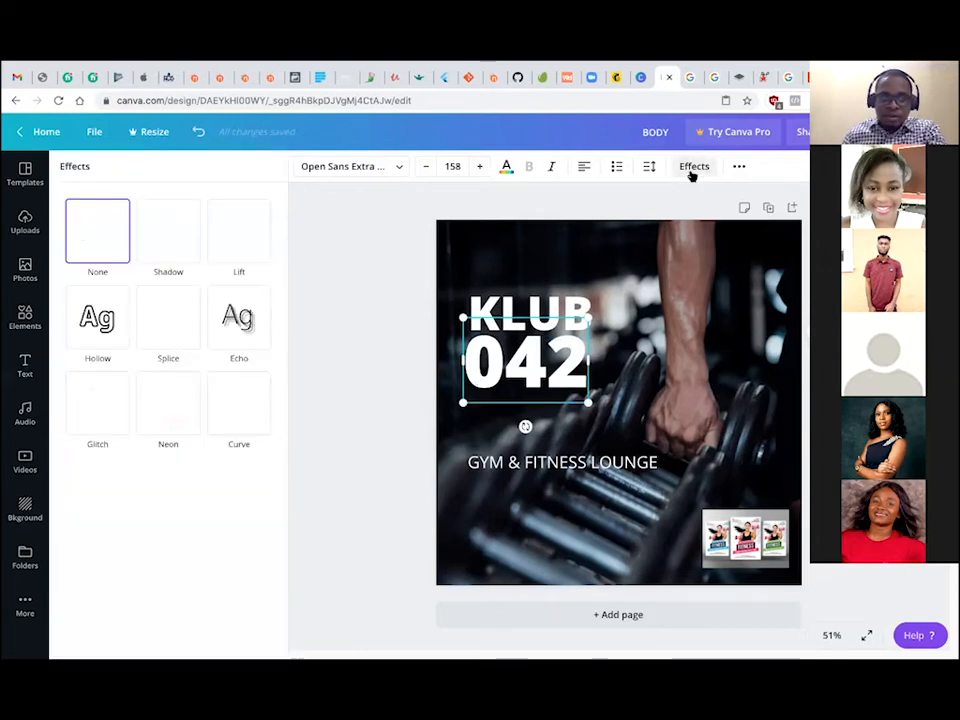
pyautogui.press('Escape')
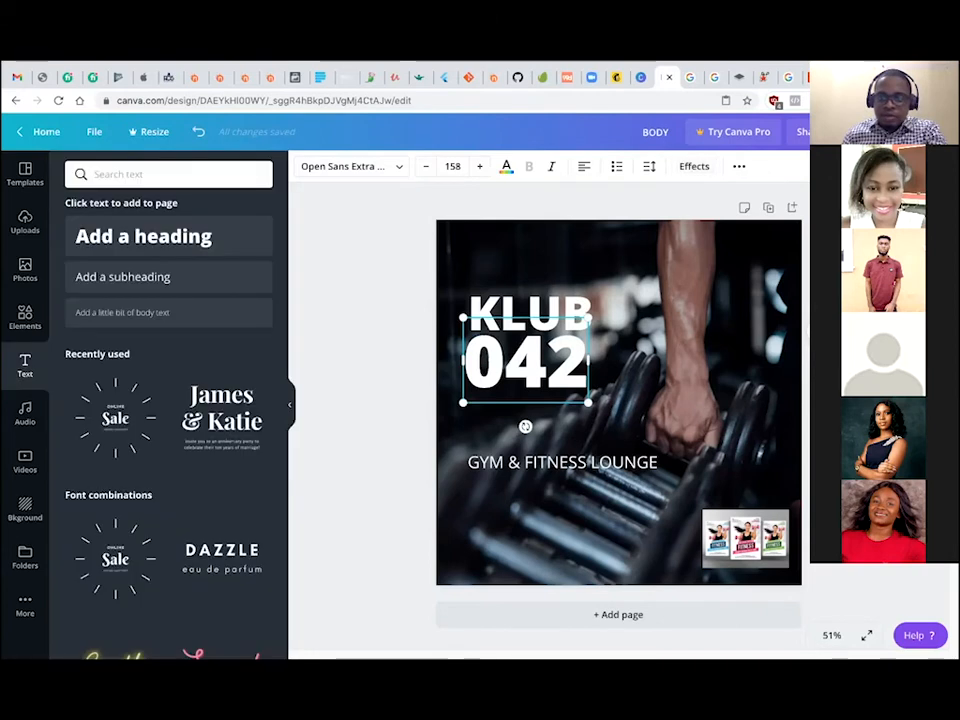
pyautogui.press('Escape')
# Select the KLUB and 042 text boxes together.
pyautogui.click(562, 462)
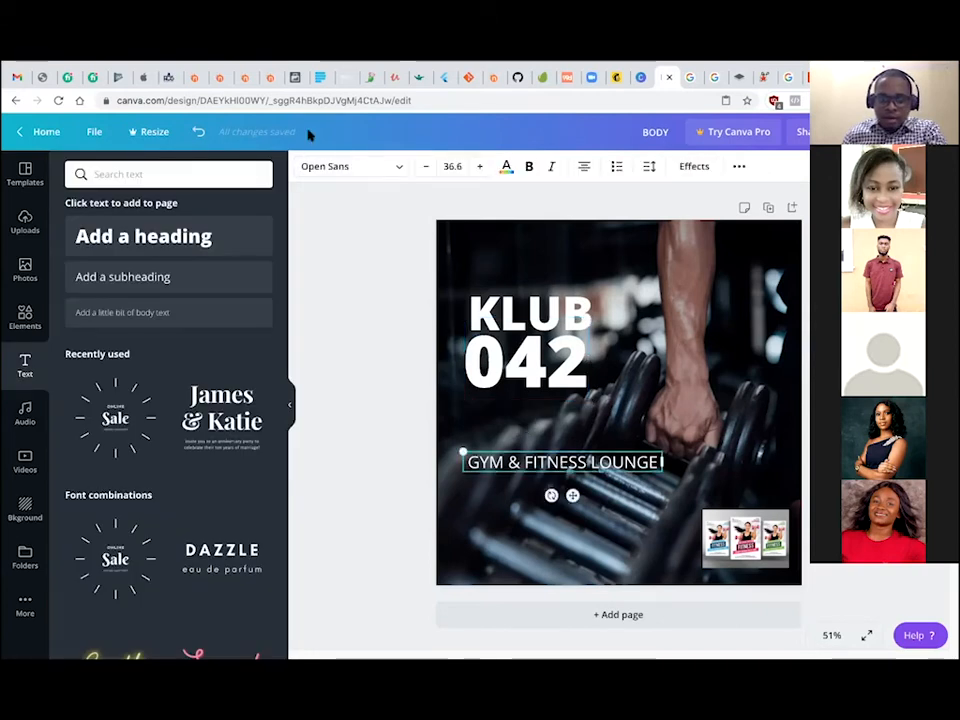
pyautogui.moveTo(390, 254); pyautogui.dragTo(597, 404)
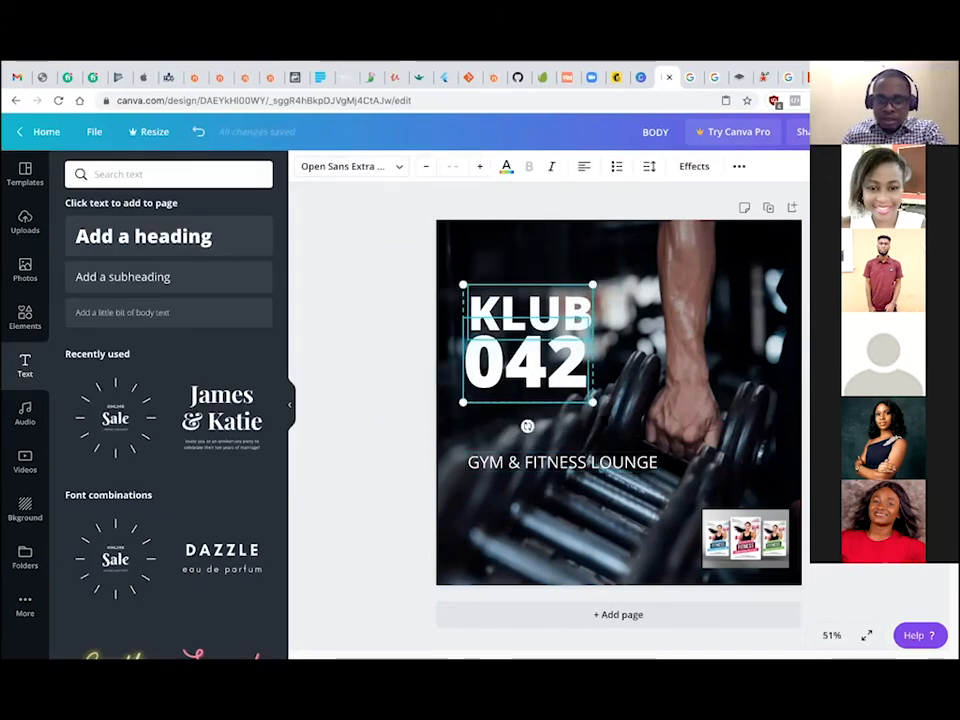
# Enlarge the selected KLUB and 042 text together and move it slightly down, just above the GYM & FITNESS LOUNGE line.
pyautogui.moveTo(593, 402); pyautogui.dragTo(619, 425)
pyautogui.moveTo(595, 372); pyautogui.dragTo(595, 381)
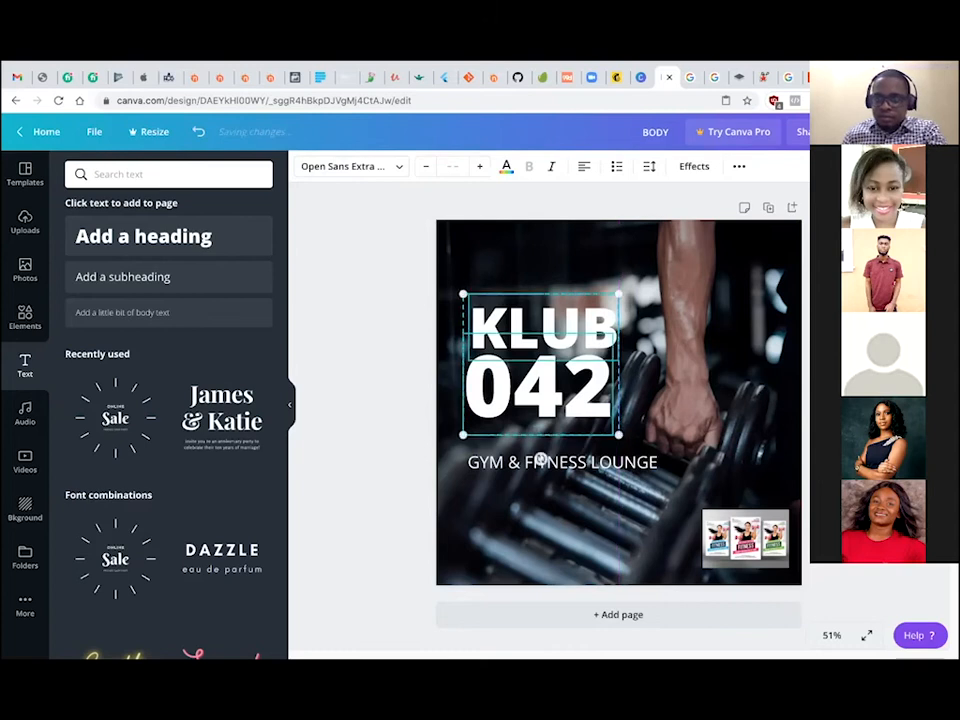
pyautogui.click(822, 166)
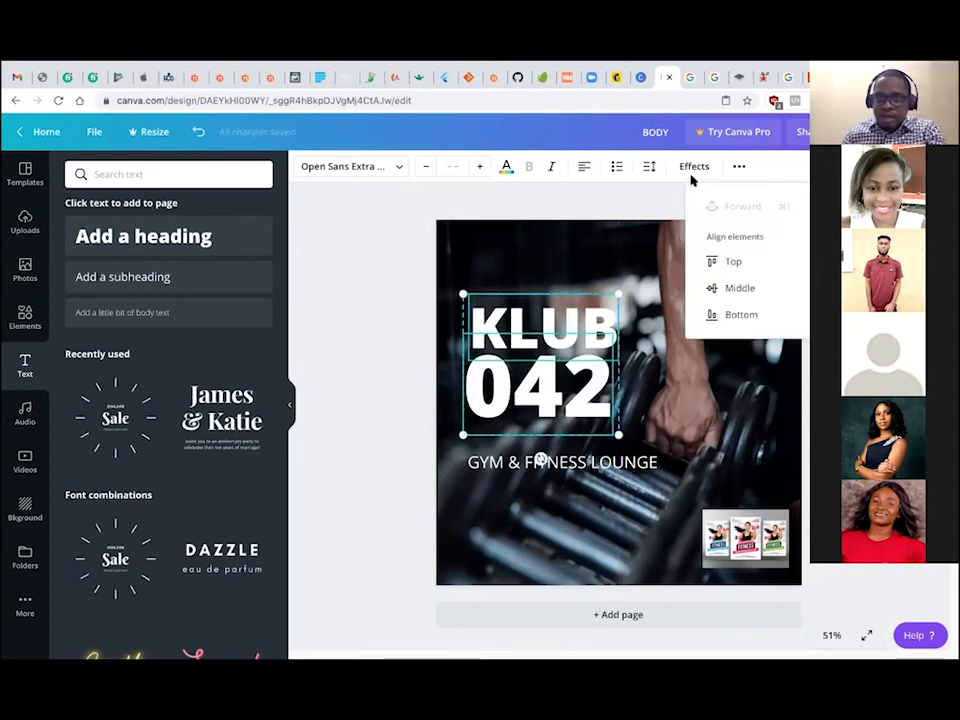
pyautogui.click(596, 204)
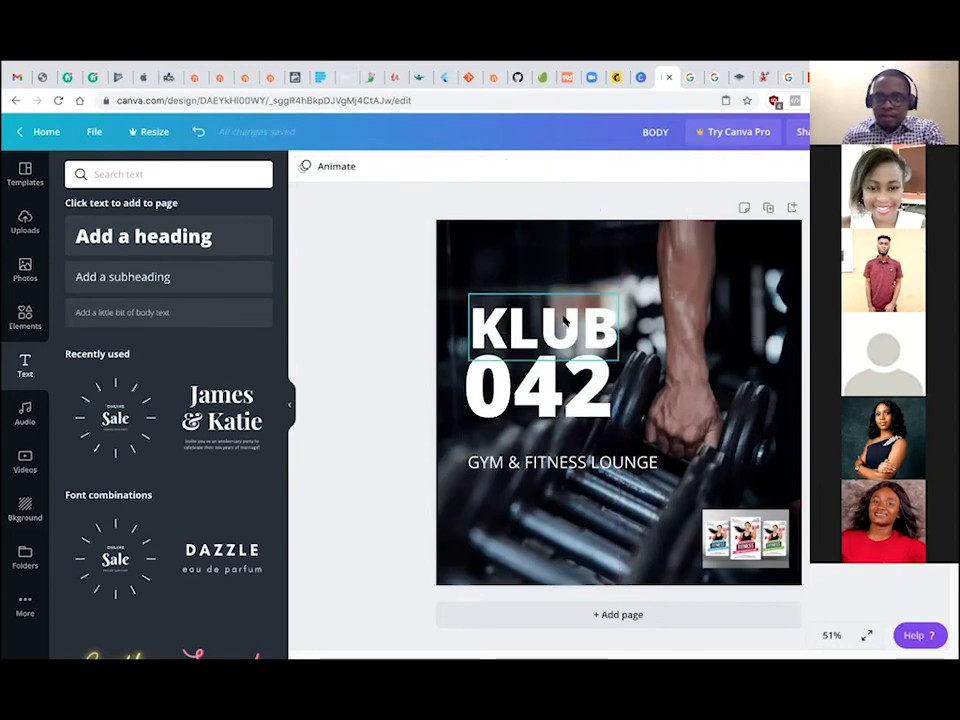
# Try a bulleted list on the KLUB text, remove it and open the text spacing options.
pyautogui.click(566, 322)
pyautogui.click(617, 166)
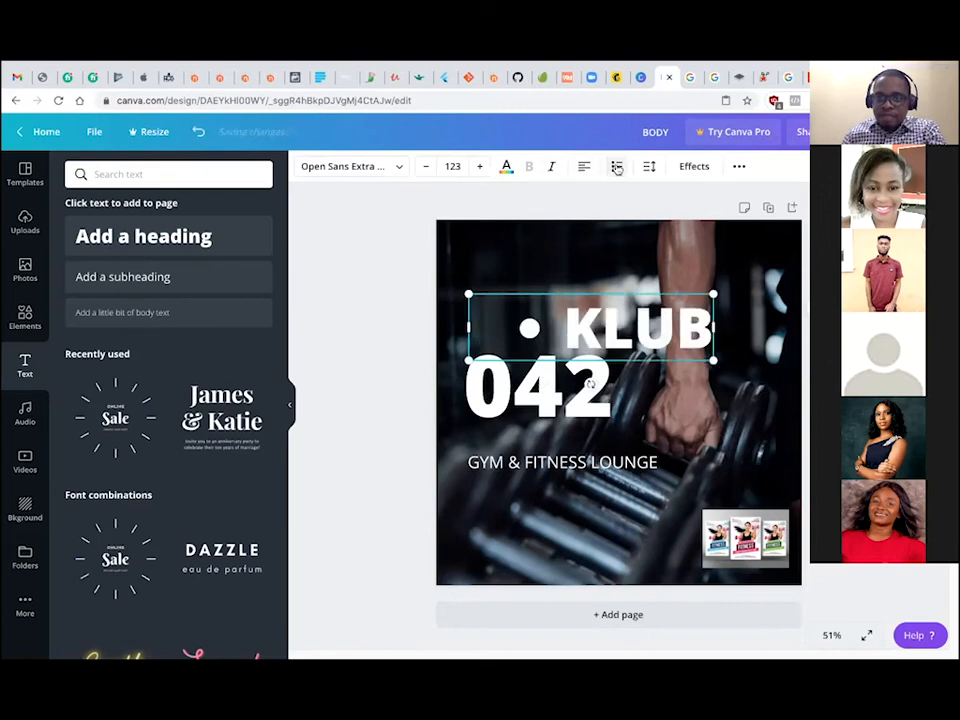
pyautogui.click(617, 166)
pyautogui.click(617, 166)
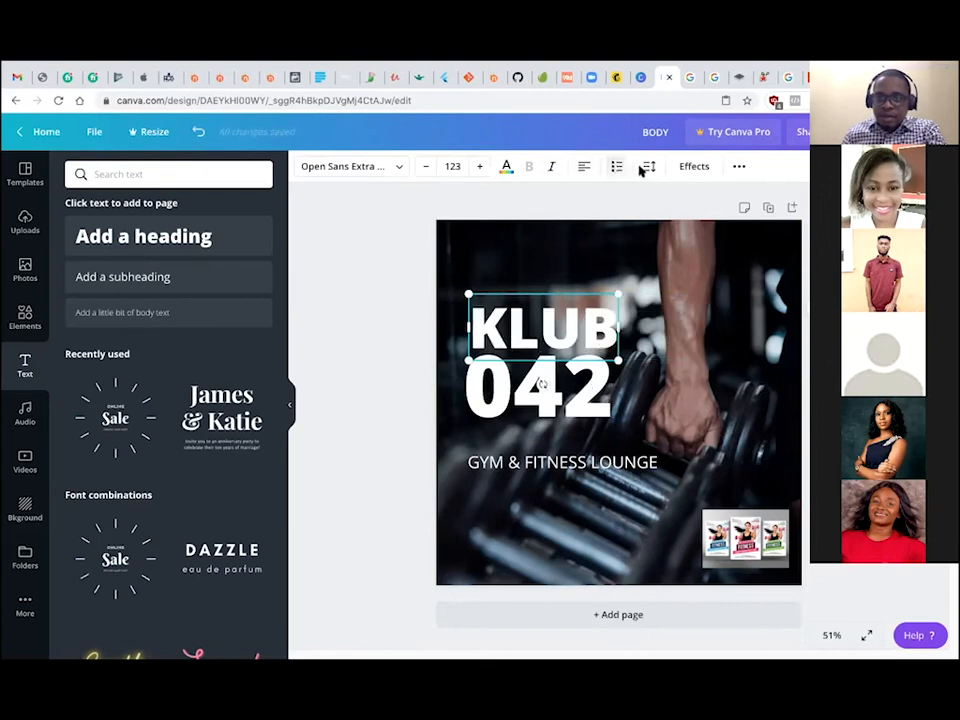
pyautogui.click(650, 167)
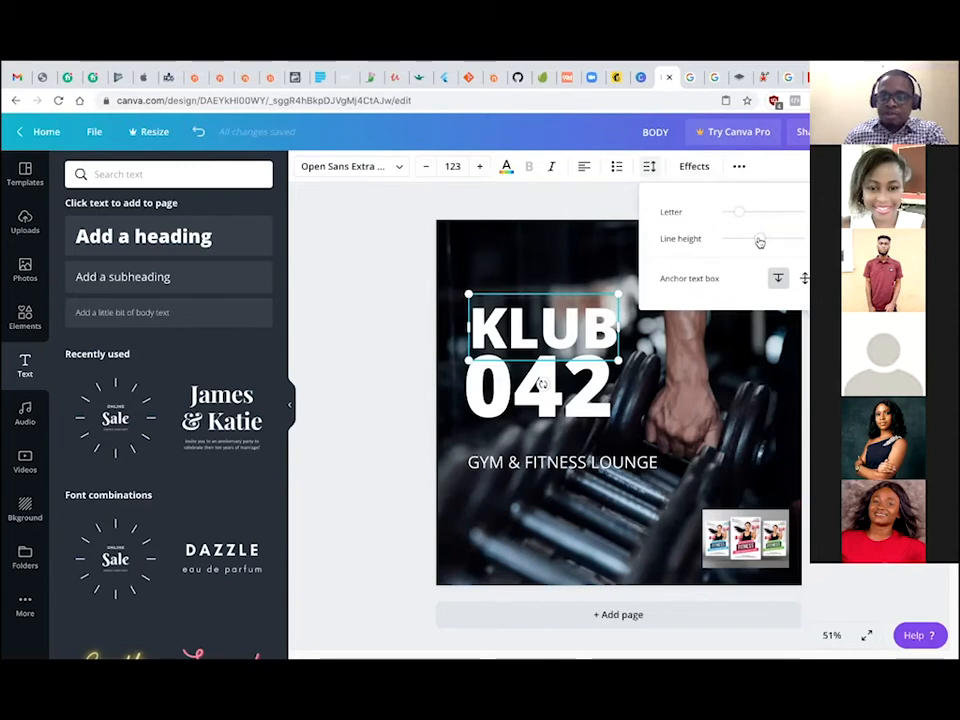
pyautogui.click(776, 280)
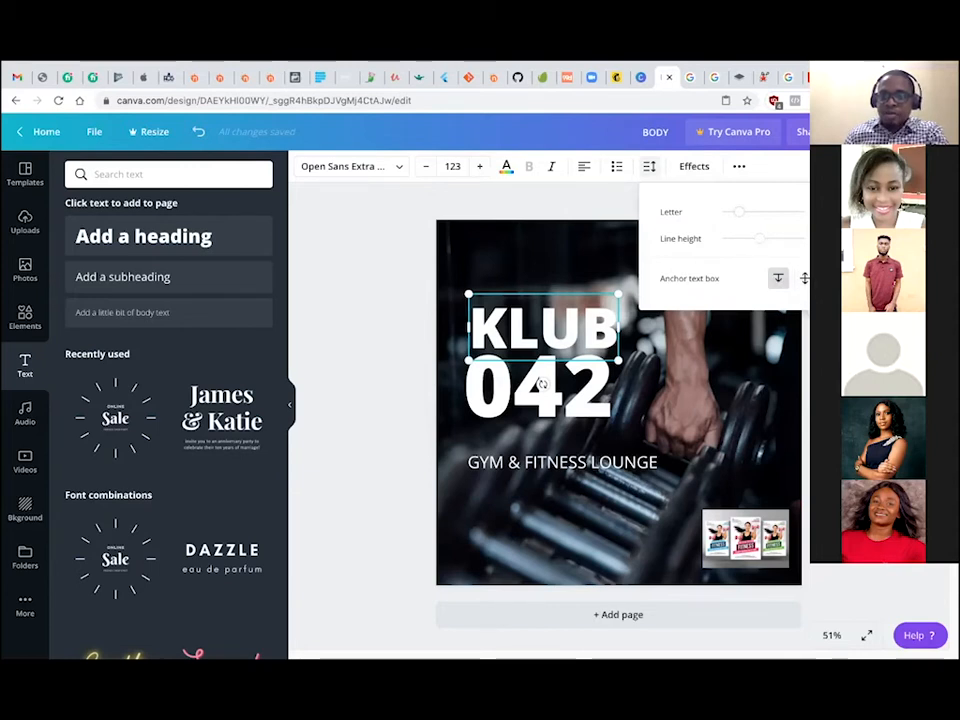
# Try the Glitch text effect on KLUB with an offset of 100.
pyautogui.click(692, 166)
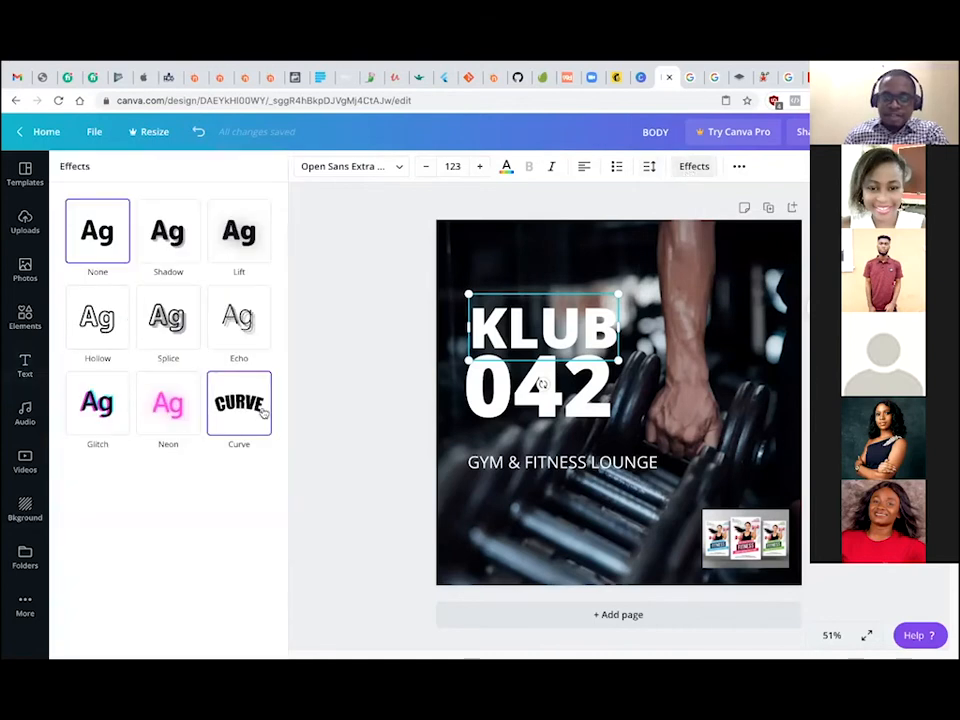
pyautogui.click(97, 405)
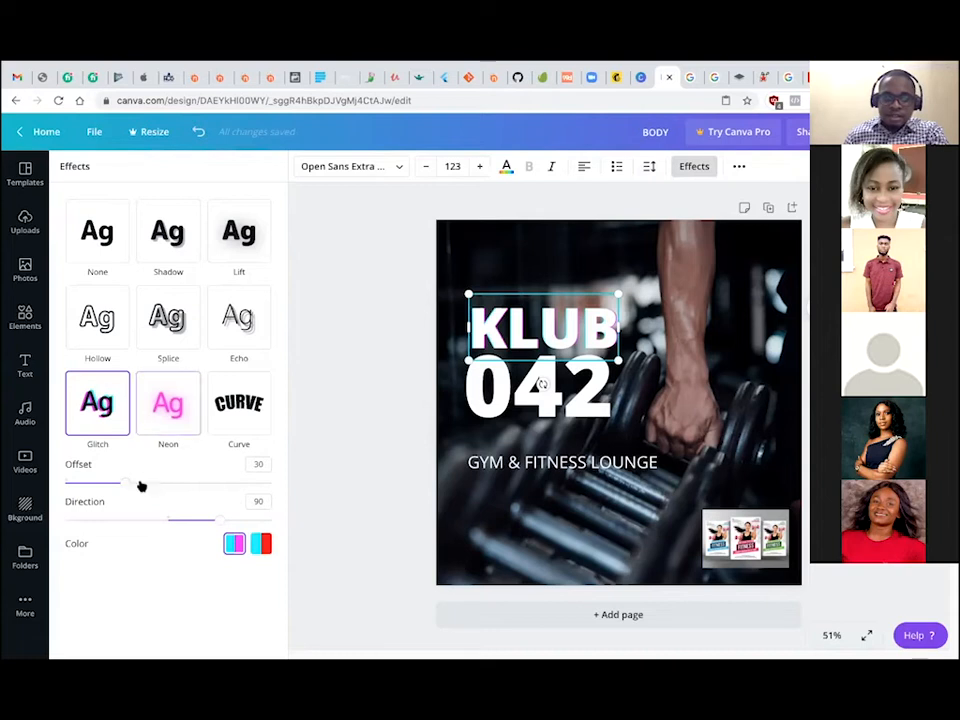
pyautogui.moveTo(131, 484); pyautogui.dragTo(277, 487)
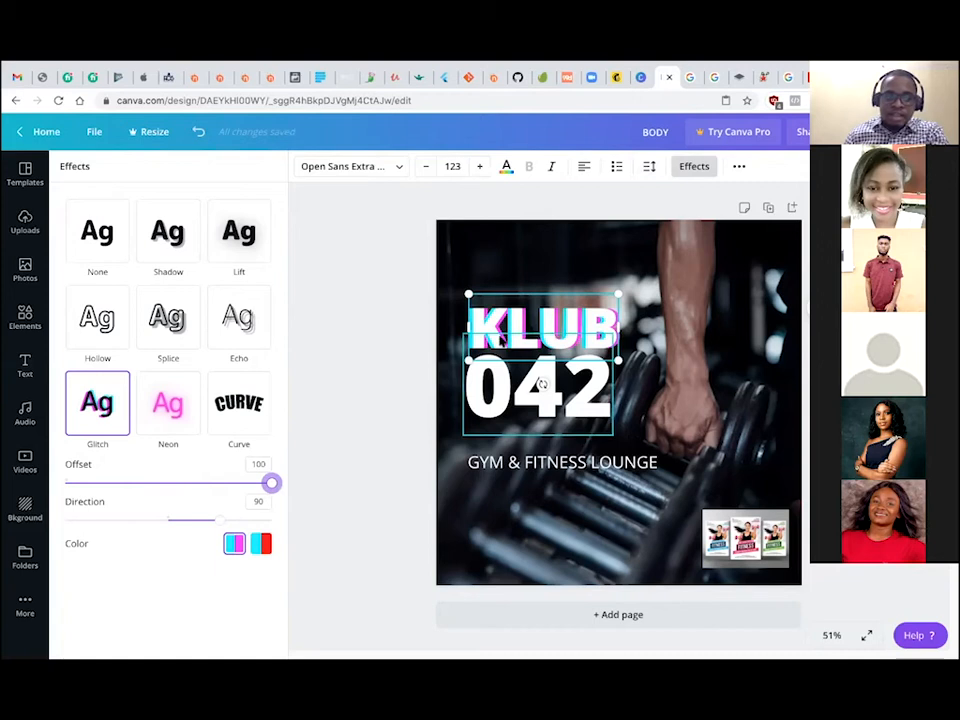
# Try the Neon, Curve, Splice, Hollow and Shadow effects on KLUB, ending with Neon at intensity 50.
pyautogui.click(168, 420)
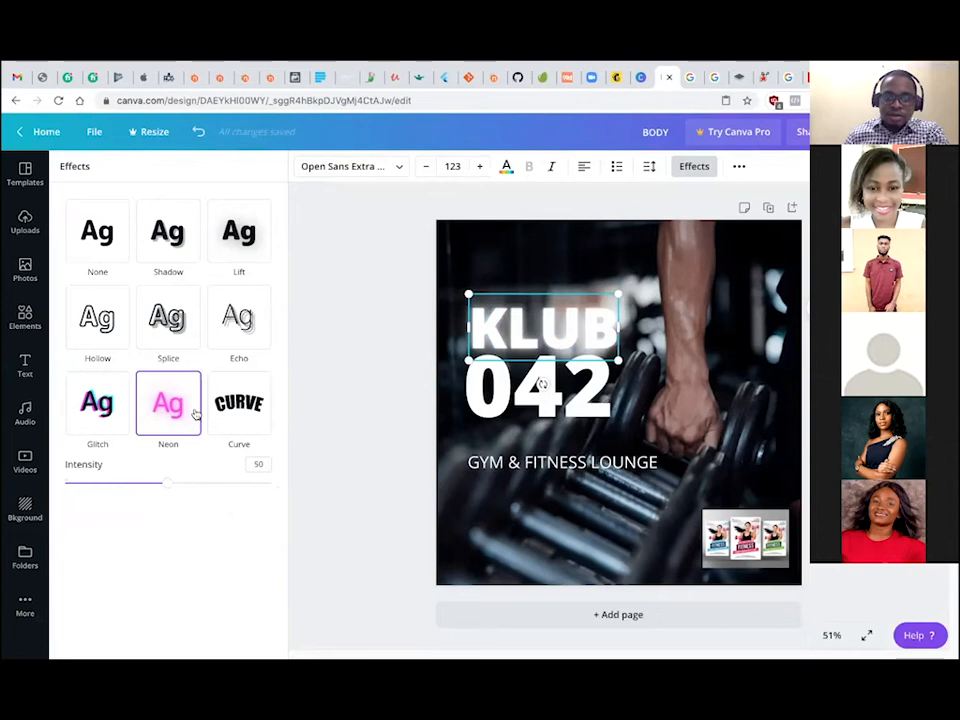
pyautogui.click(228, 404)
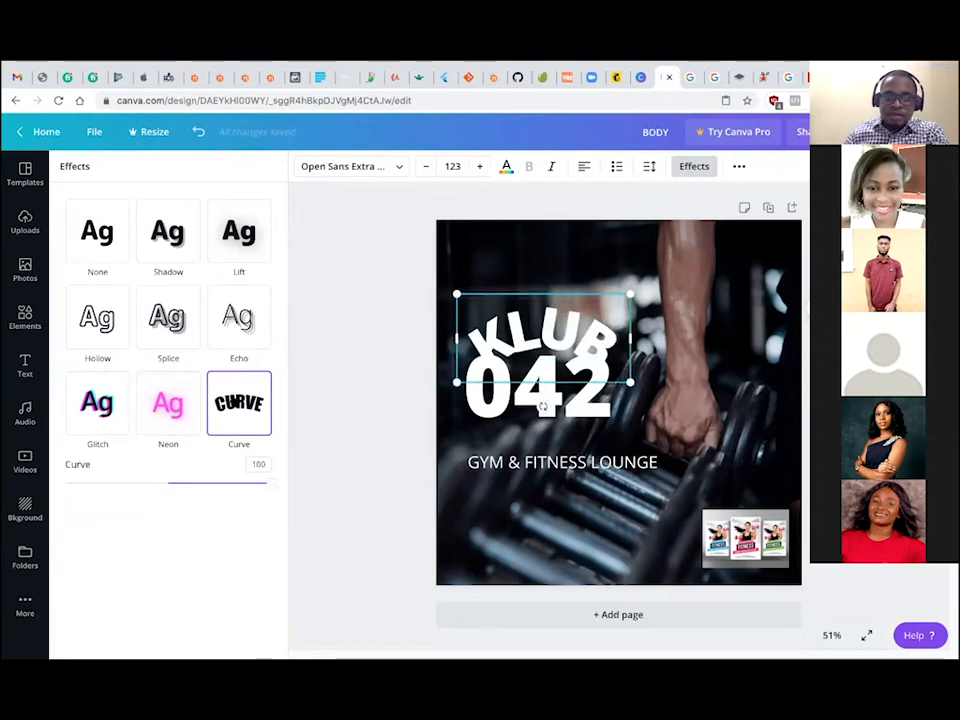
pyautogui.click(176, 332)
pyautogui.click(108, 322)
pyautogui.click(170, 250)
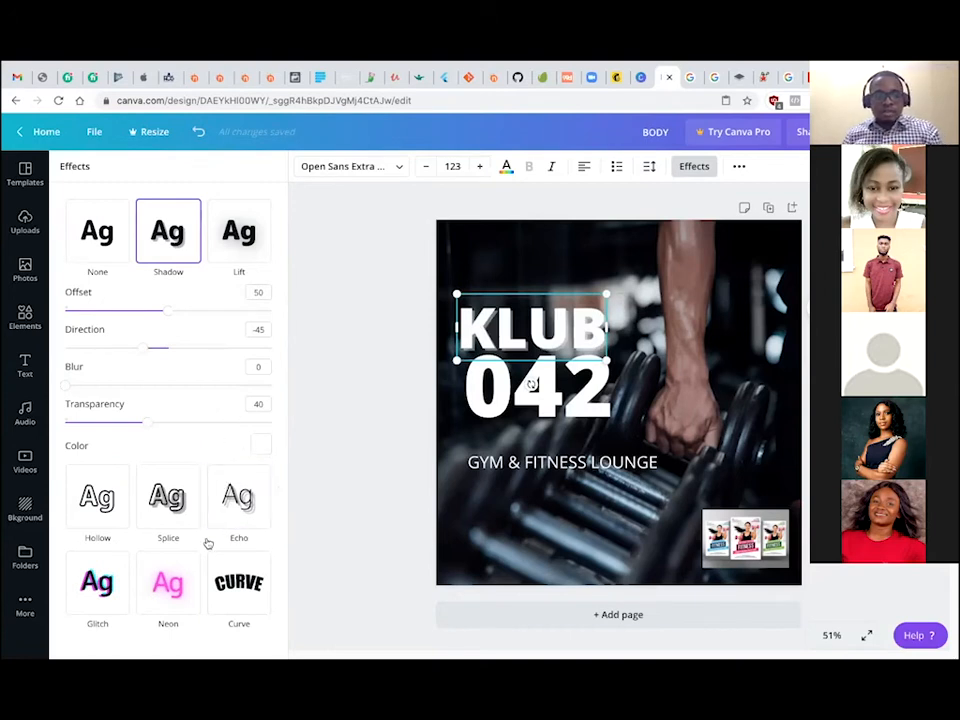
pyautogui.click(245, 576)
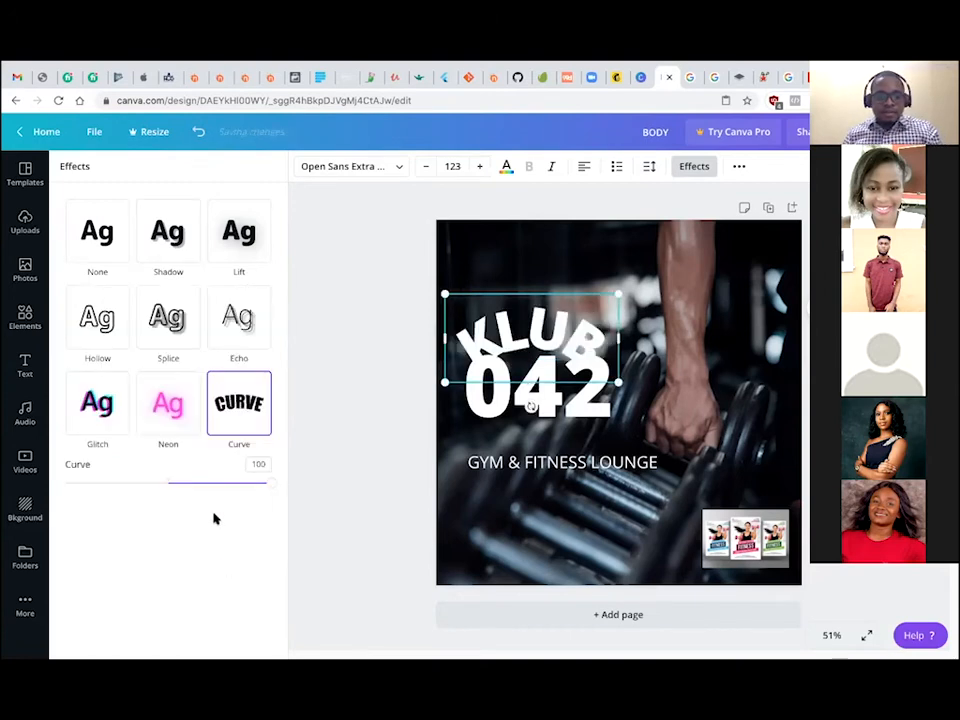
pyautogui.click(192, 402)
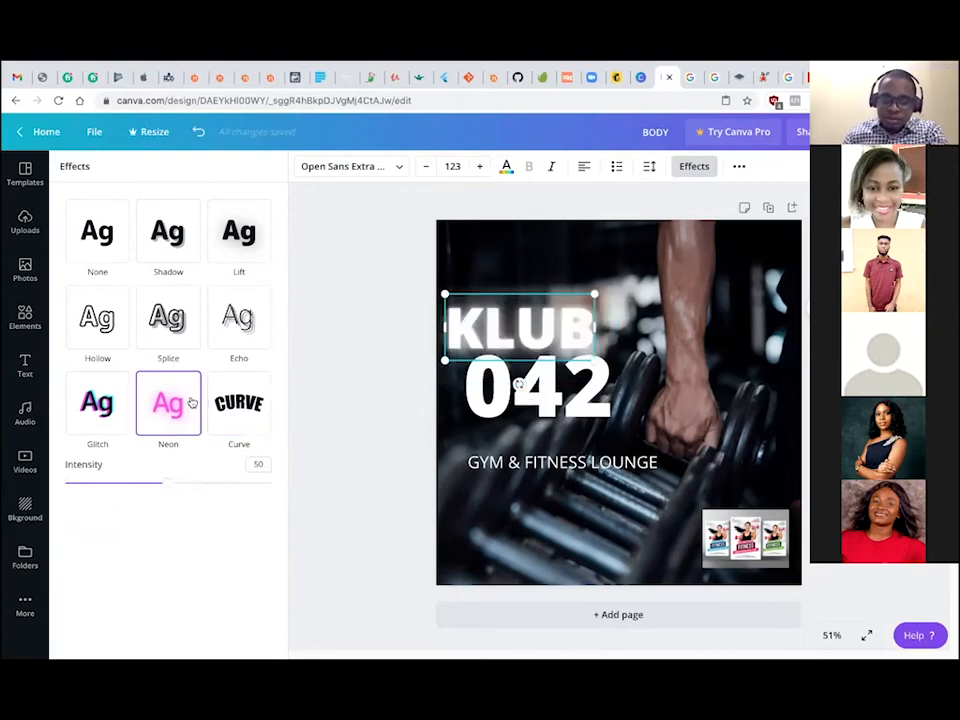
# Delete the 042 text and move KLUB to align roughly with the left edge of the GYM & FITNESS LOUNGE line.
pyautogui.click(541, 408)
pyautogui.press('Delete')
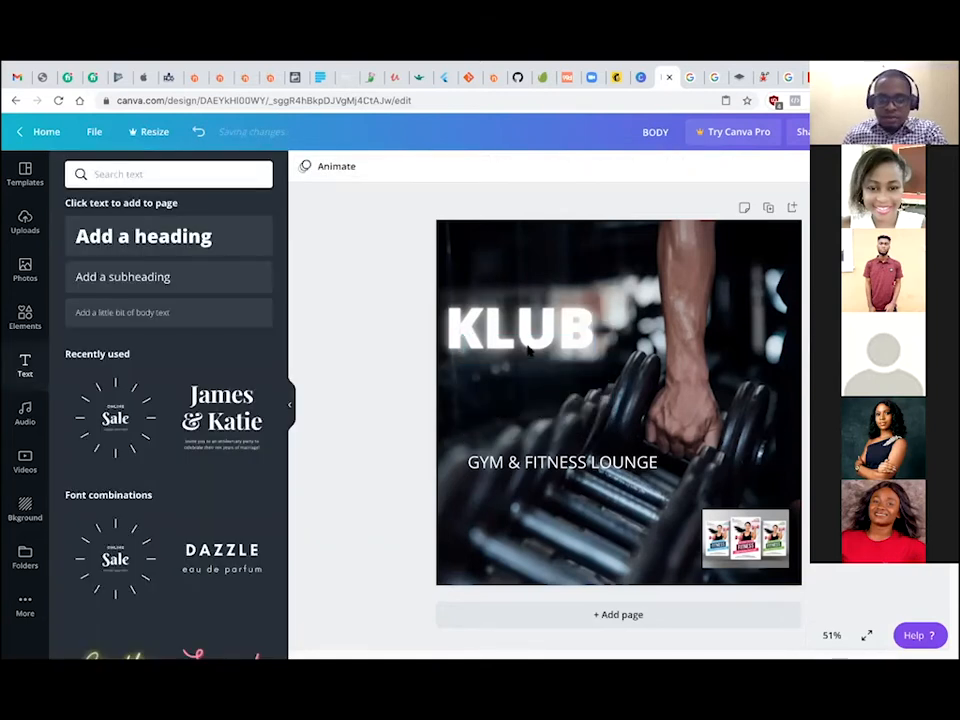
pyautogui.click(535, 349)
pyautogui.moveTo(535, 349); pyautogui.dragTo(565, 355)
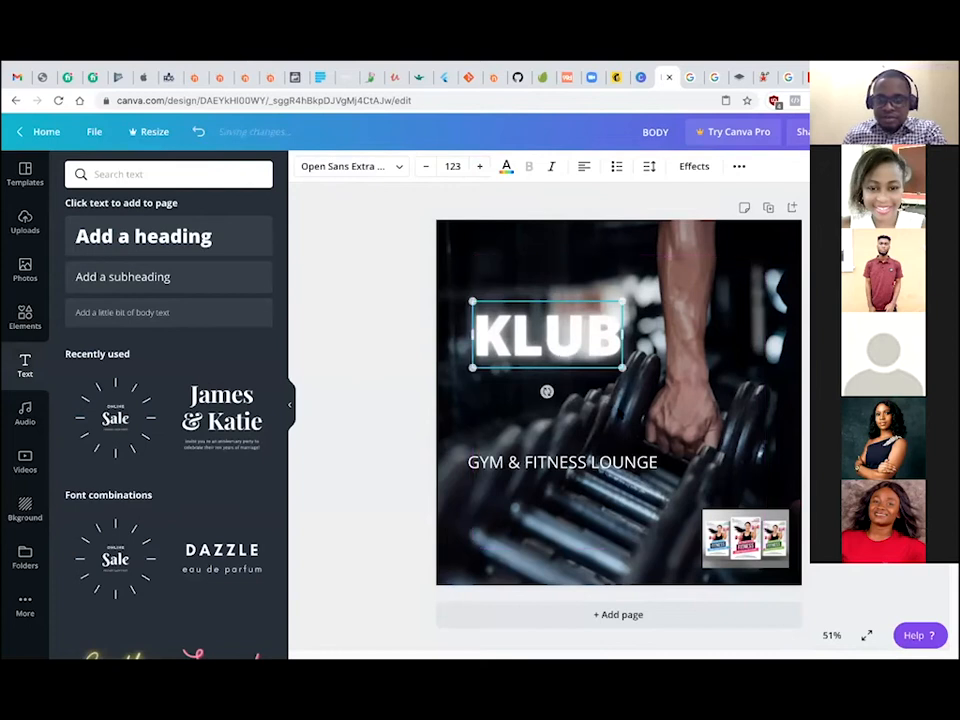
# Duplicate the KLUB text directly below the original and change the copy's wording to 042.
pyautogui.doubleClick(603, 345)
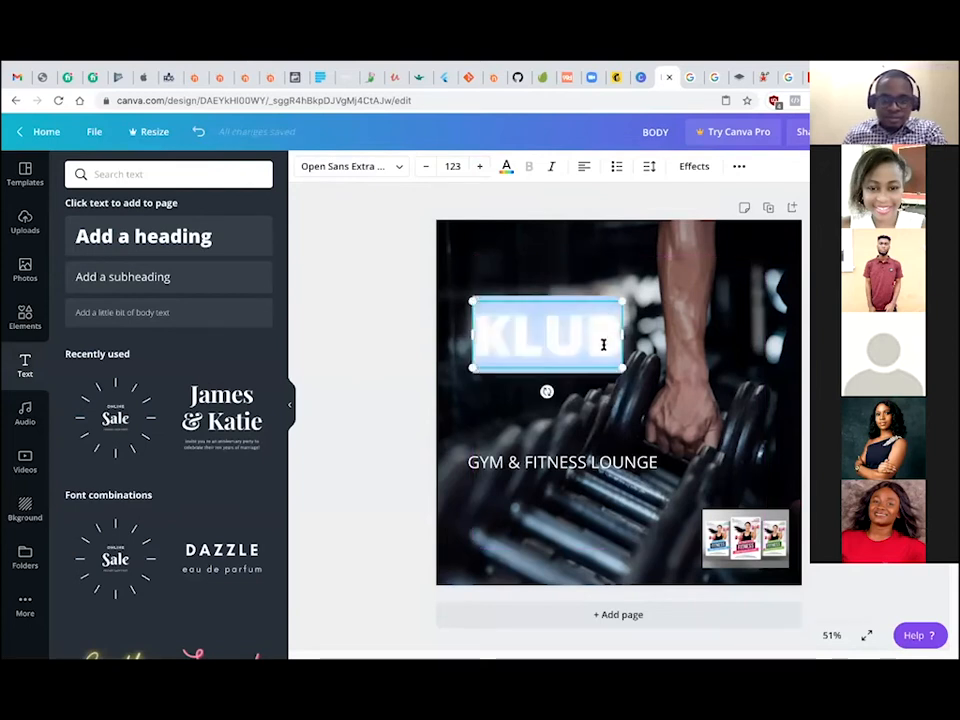
pyautogui.click(603, 345)
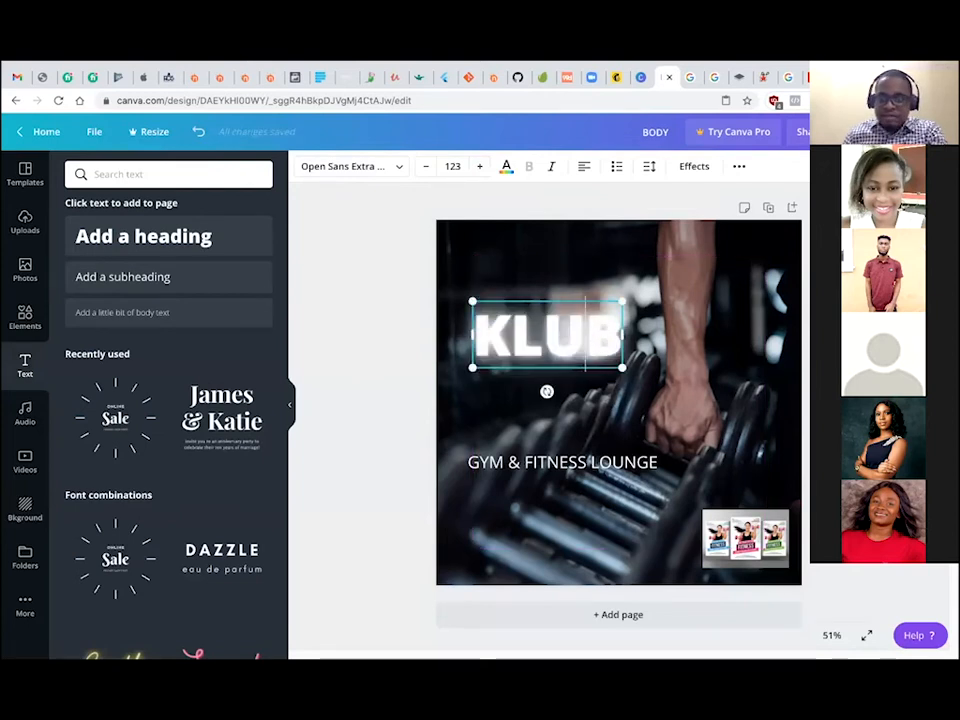
pyautogui.moveTo(611, 333); pyautogui.dragTo(609, 400)
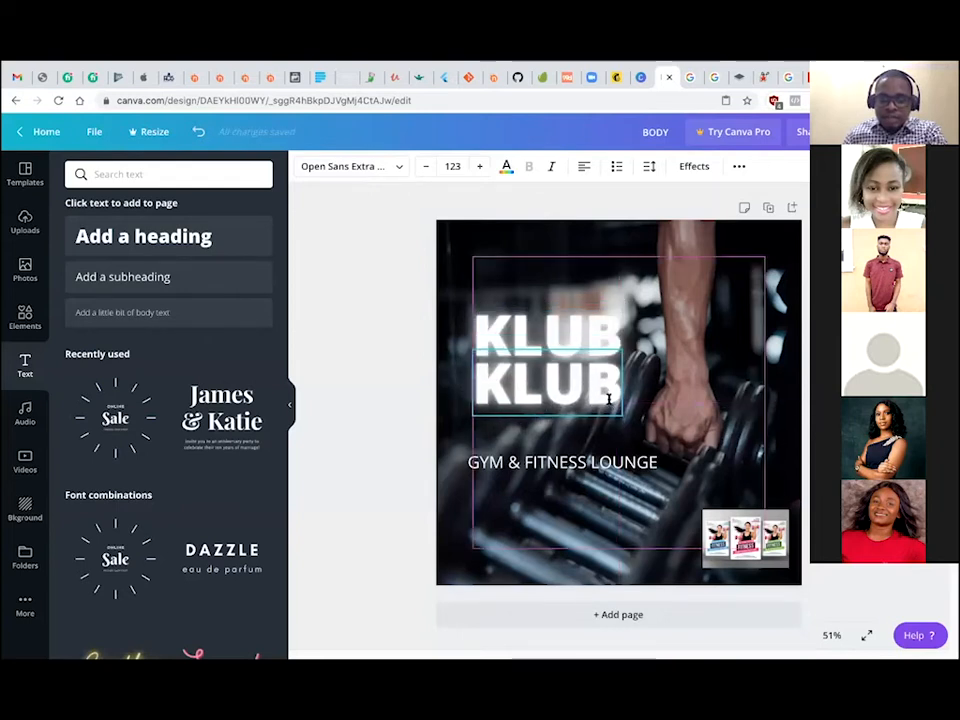
pyautogui.doubleClick(609, 400)
pyautogui.write('042')
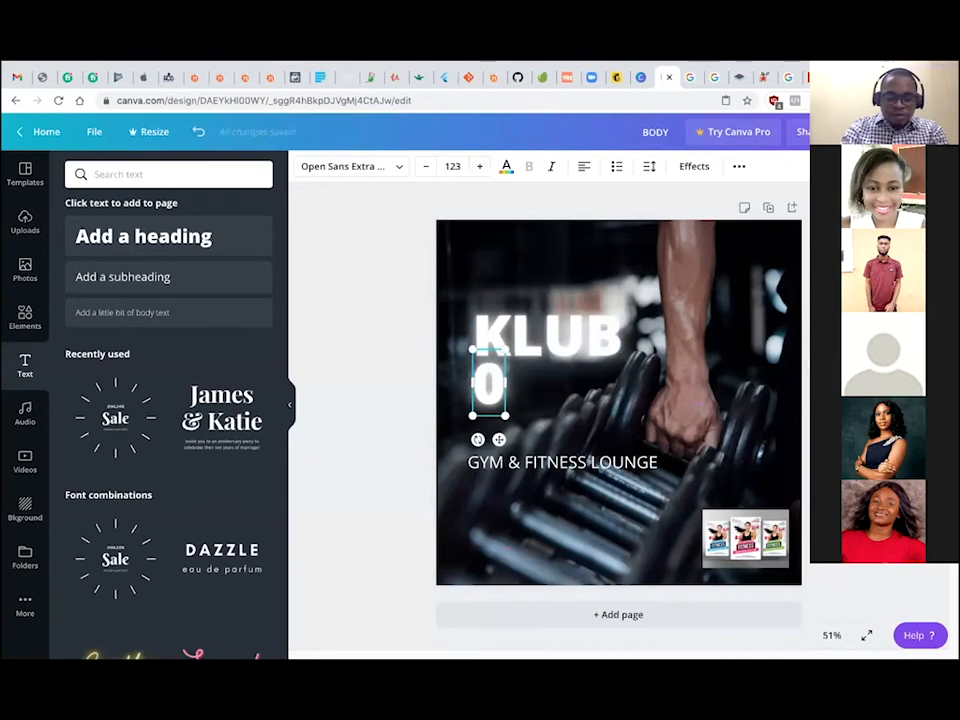
pyautogui.click(402, 353)
# Enlarge the 042 text to size 184 so it spans about KLUB's width, and position it directly beneath KLUB.
pyautogui.click(520, 385)
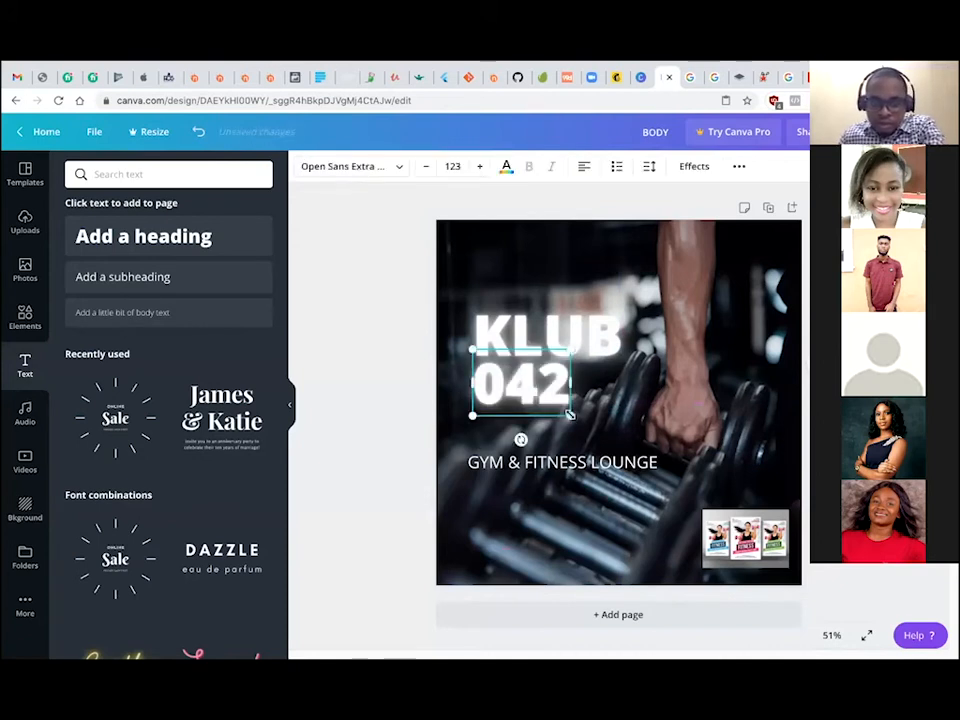
pyautogui.moveTo(570, 415)
pyautogui.mouseDown()
pyautogui.moveTo(619, 447)
pyautogui.moveTo(587, 411)
pyautogui.mouseUp()
pyautogui.click(341, 336)
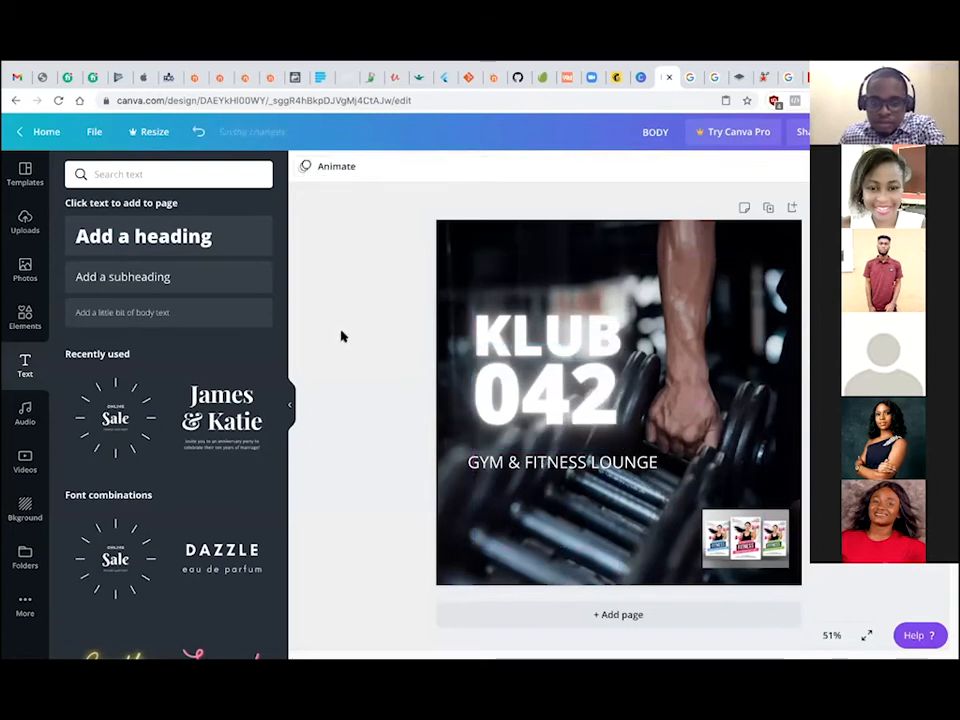
# Try Neon intensities of 1 and 45 on the KLUB text.
pyautogui.click(495, 339)
pyautogui.click(497, 328)
pyautogui.click(690, 167)
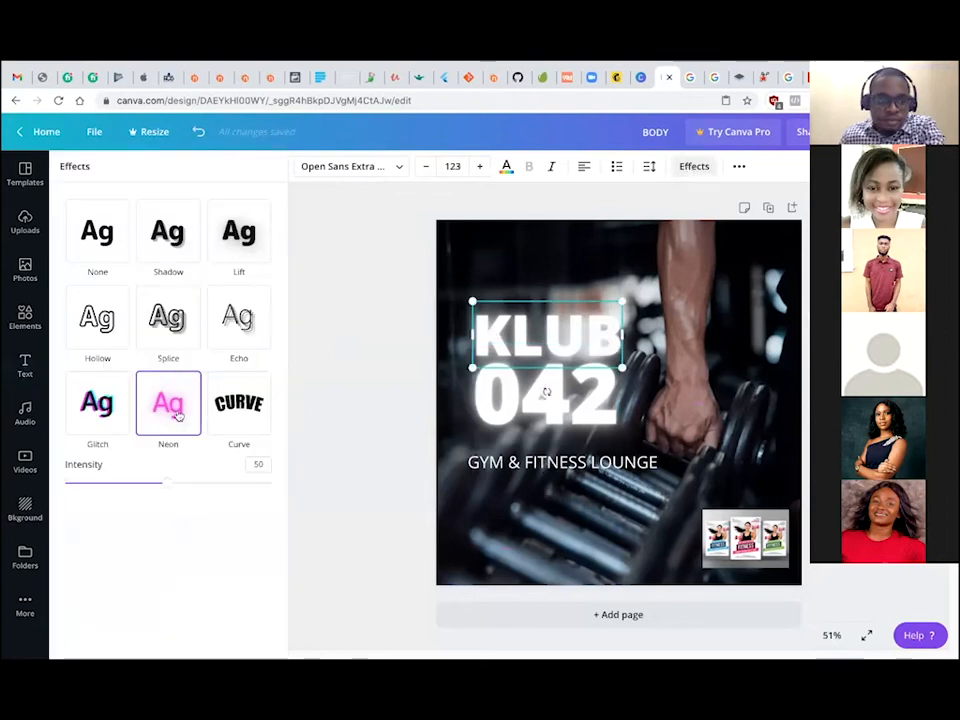
pyautogui.moveTo(170, 487); pyautogui.dragTo(10, 553)
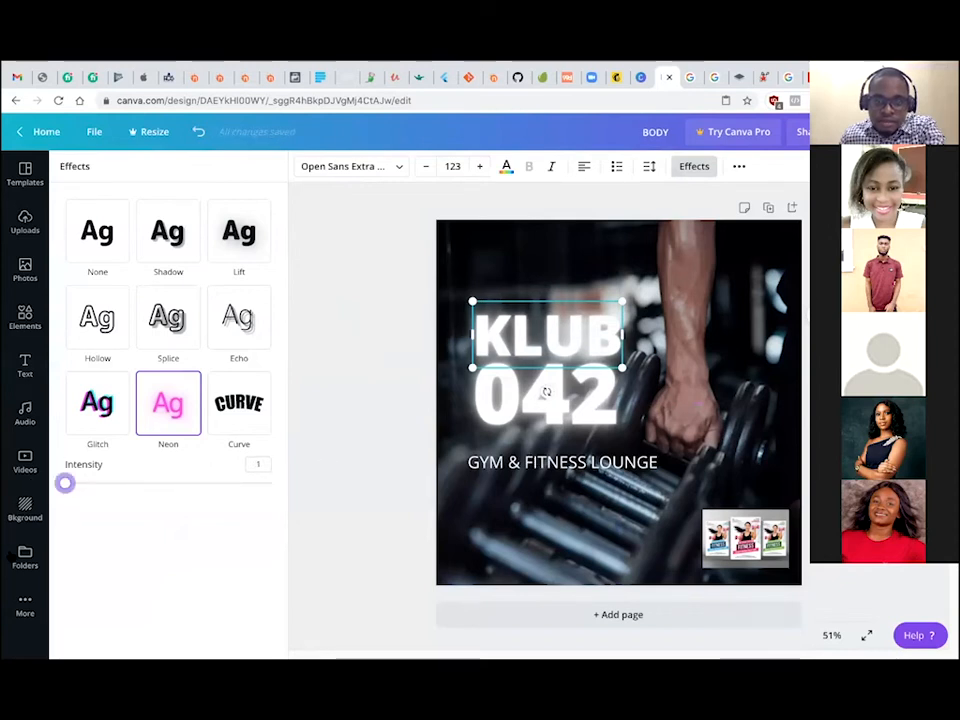
pyautogui.moveTo(65, 483); pyautogui.dragTo(157, 521)
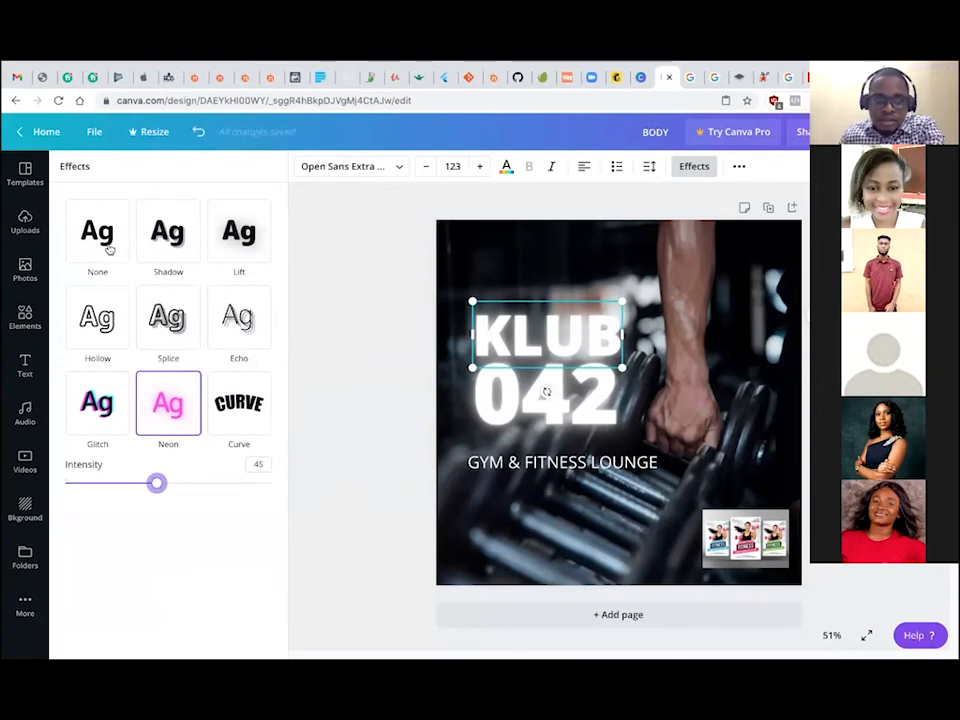
# Apply the Glitch effect to the KLUB text with an offset of 65.
pyautogui.click(108, 400)
pyautogui.moveTo(118, 486); pyautogui.dragTo(198, 483)
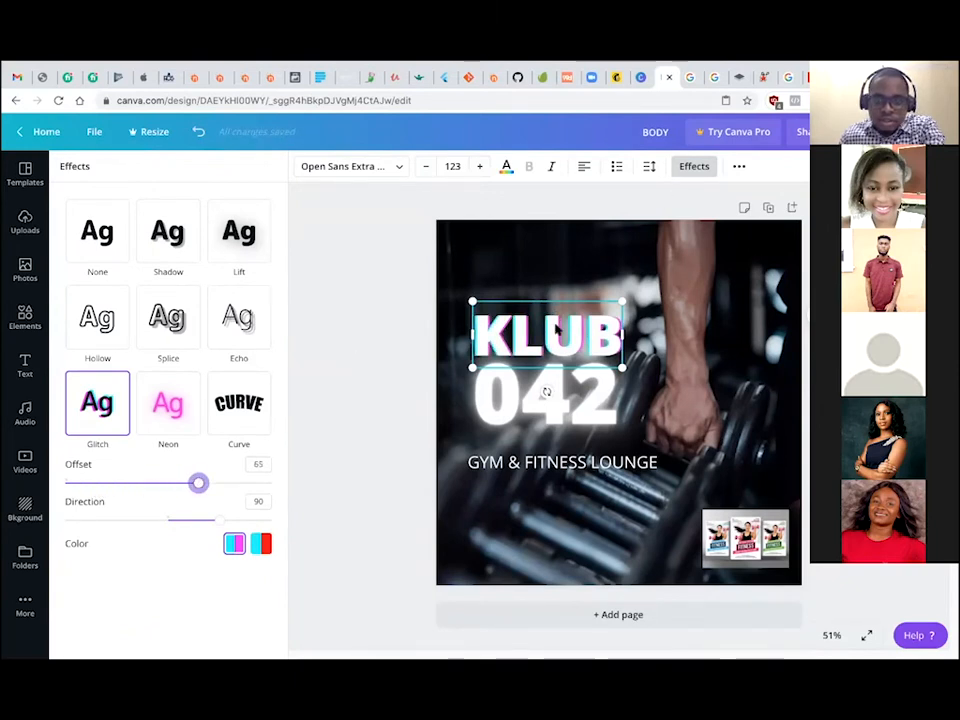
pyautogui.rightClick(556, 328)
# Apply the Glitch effect to the 042 text with an offset of 51.
pyautogui.click(542, 392)
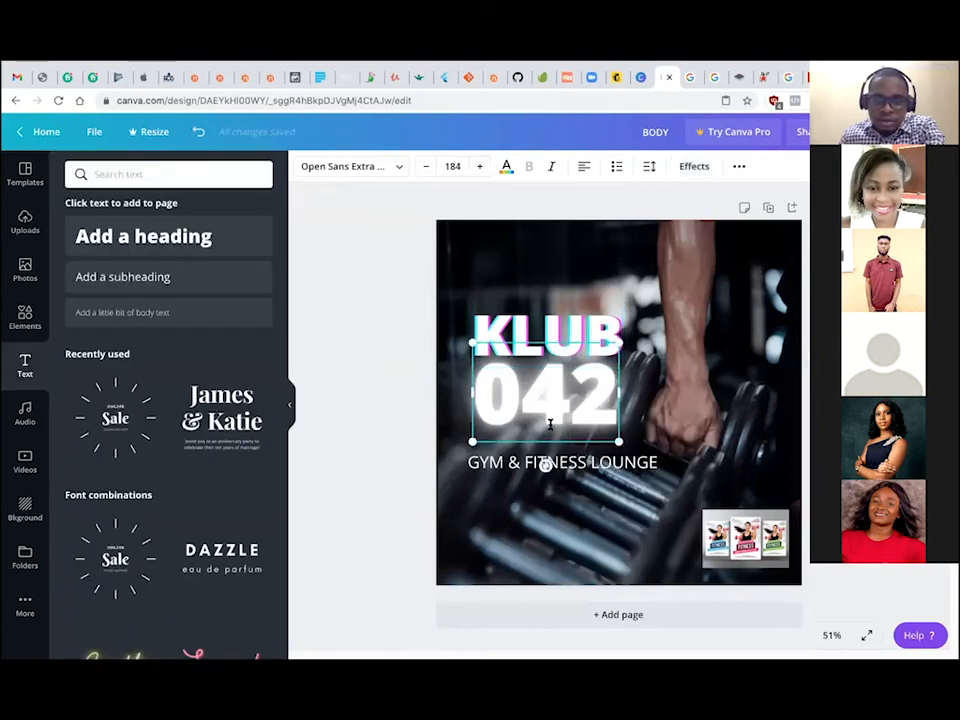
pyautogui.click(694, 166)
pyautogui.click(120, 412)
pyautogui.moveTo(166, 483); pyautogui.dragTo(171, 484)
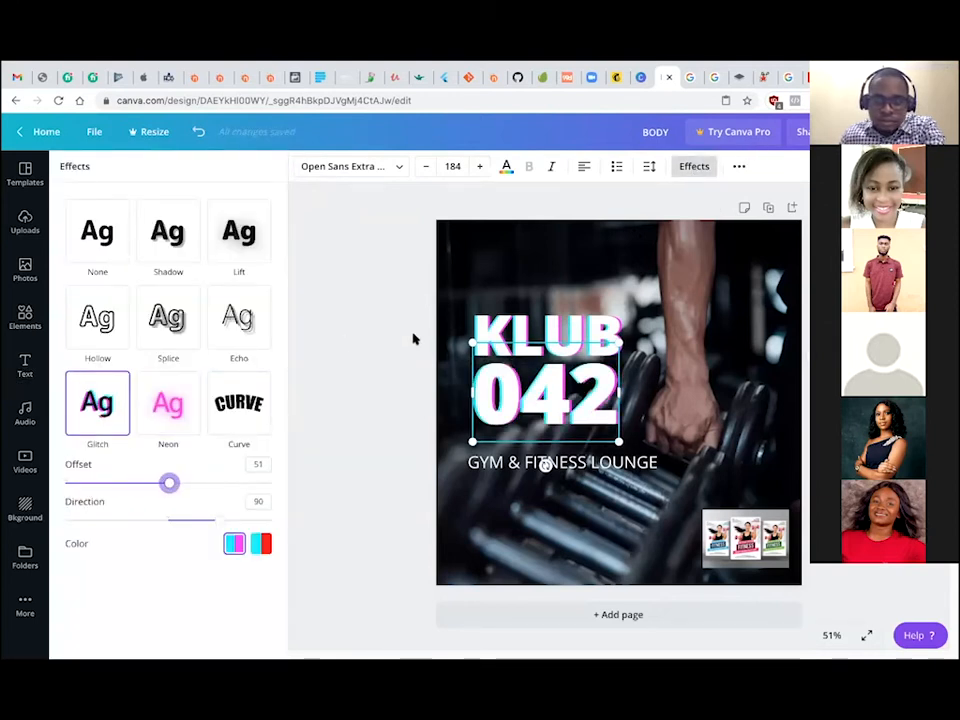
pyautogui.click(413, 337)
pyautogui.click(392, 371)
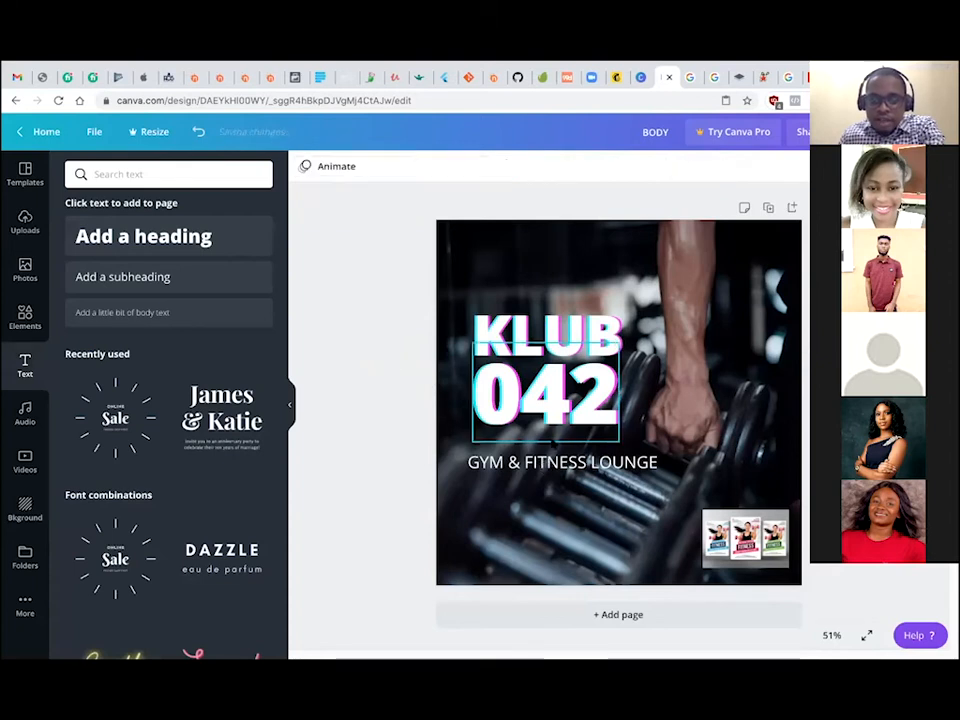
# Reduce the GYM & FITNESS LOUNGE text to size 15.3, left-align it and place it directly beneath 042.
pyautogui.click(560, 462)
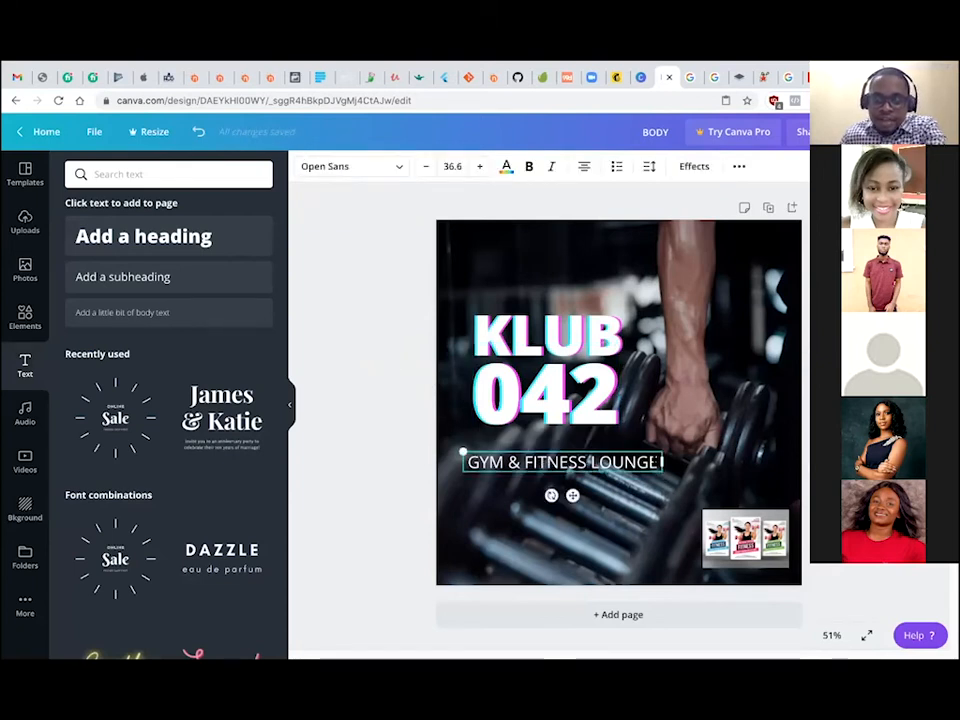
pyautogui.click(426, 167)
pyautogui.click(426, 167)
pyautogui.click(426, 167)
pyautogui.click(426, 167)
pyautogui.click(426, 167)
pyautogui.click(426, 167)
pyautogui.click(426, 167)
pyautogui.moveTo(661, 457); pyautogui.dragTo(587, 440)
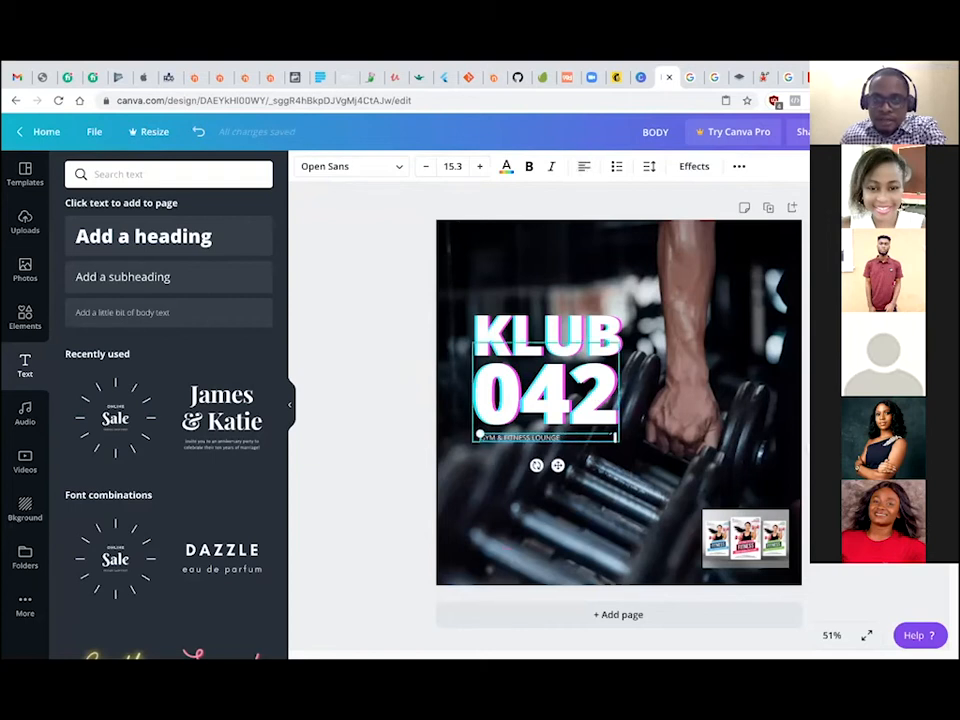
# Enlarge the GYM & FITNESS LOUNGE text so it spans nearly the width of 042 above it.
pyautogui.moveTo(613, 437)
pyautogui.mouseDown()
pyautogui.moveTo(596, 440)
pyautogui.moveTo(703, 442)
pyautogui.moveTo(623, 441)
pyautogui.mouseUp()
pyautogui.click(387, 443)
# Try to select the GYM & FITNESS LOUNGE text on its own beneath the overlapping 042 text box.
pyautogui.click(545, 440)
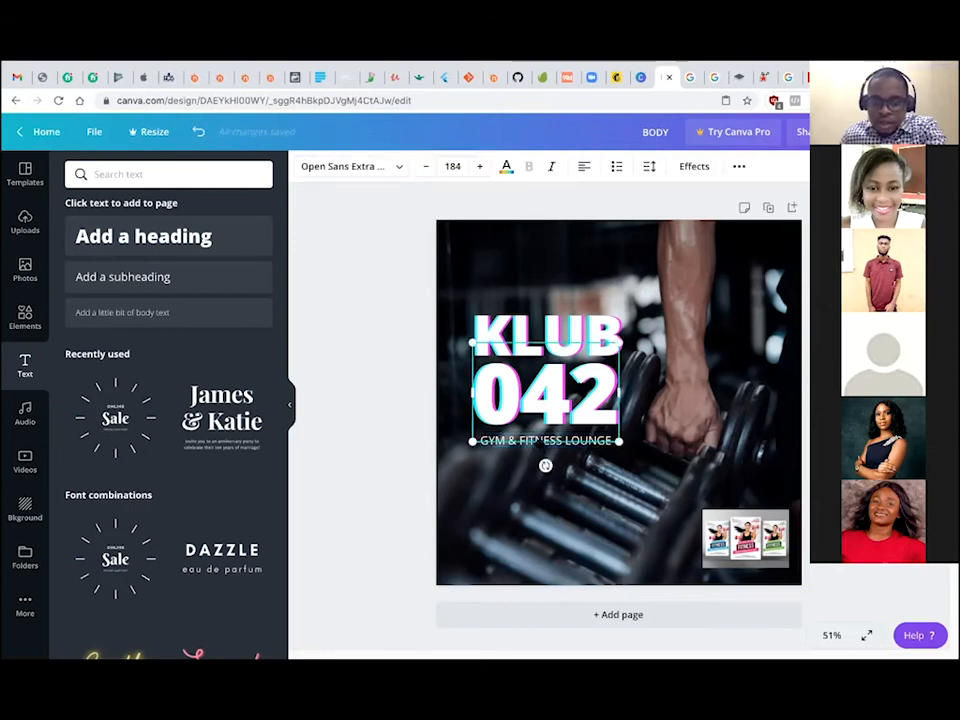
pyautogui.moveTo(392, 403); pyautogui.dragTo(506, 461)
pyautogui.click(352, 460)
pyautogui.click(536, 403)
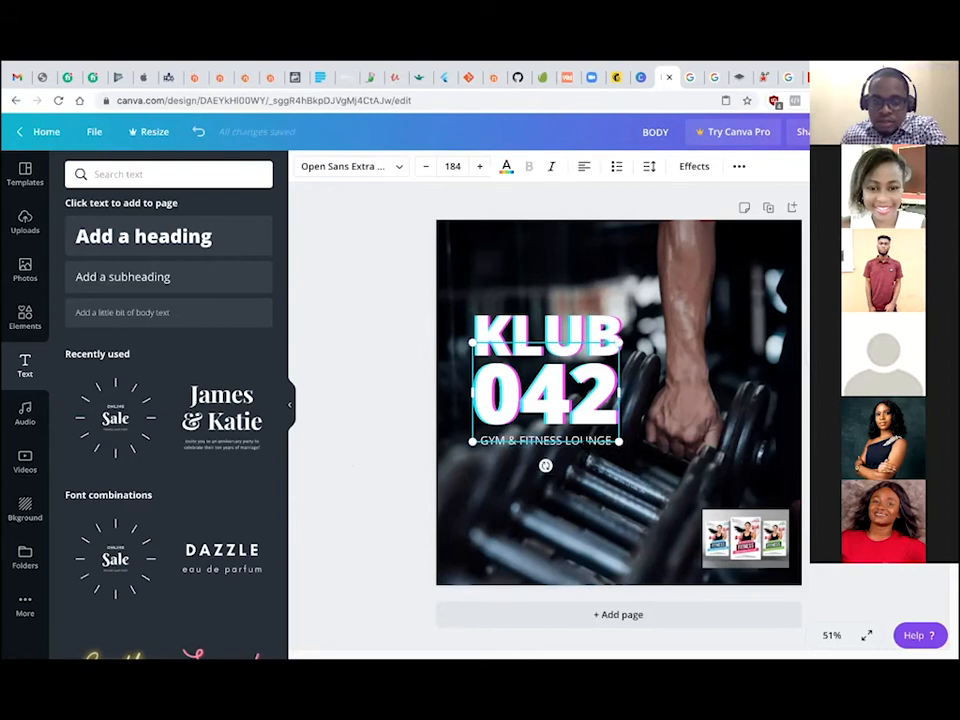
pyautogui.click(546, 392)
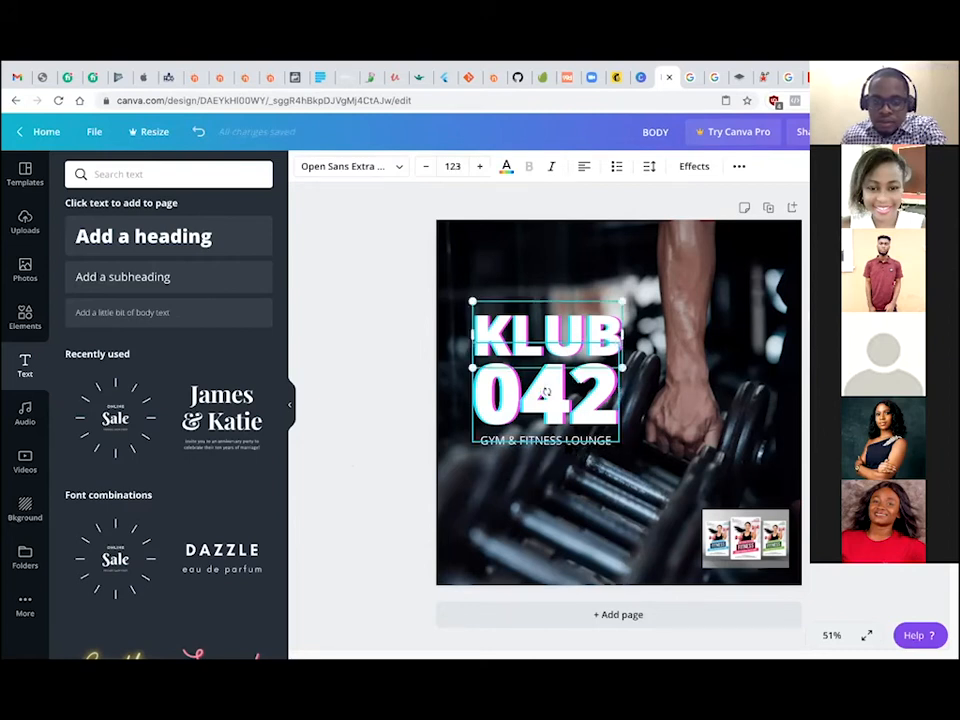
pyautogui.click(546, 392)
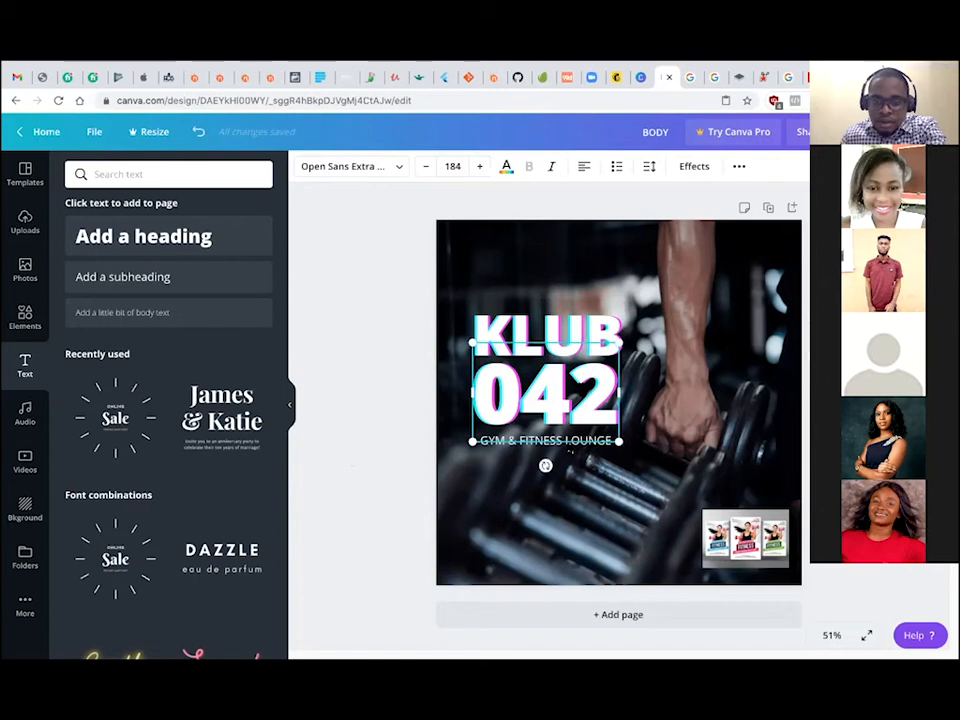
pyautogui.click(380, 424)
pyautogui.click(481, 445)
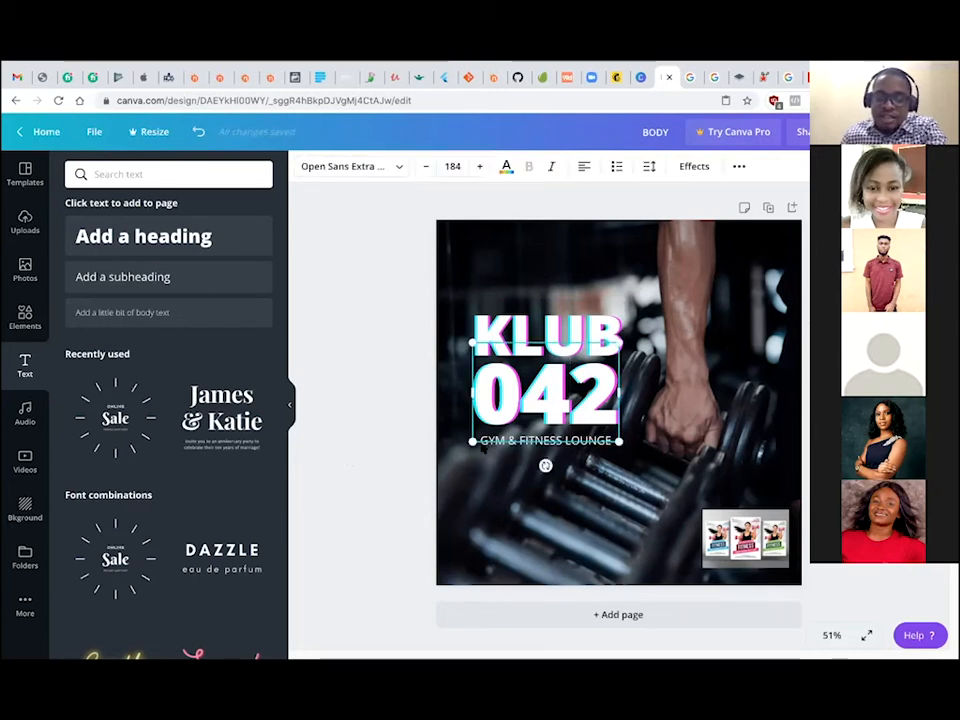
pyautogui.click(350, 364)
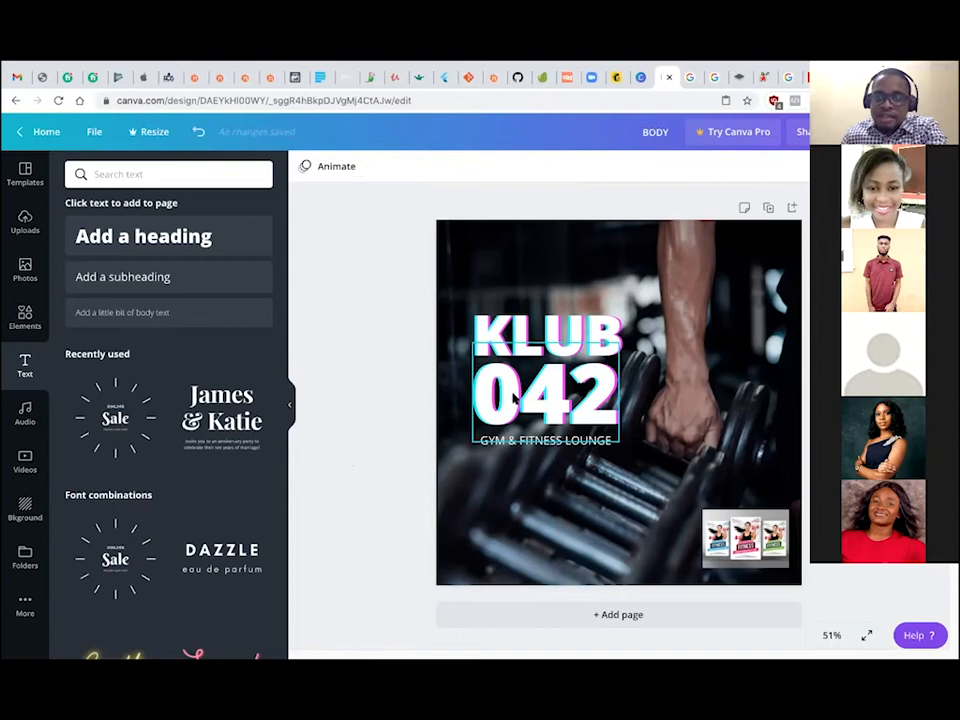
pyautogui.click(513, 398)
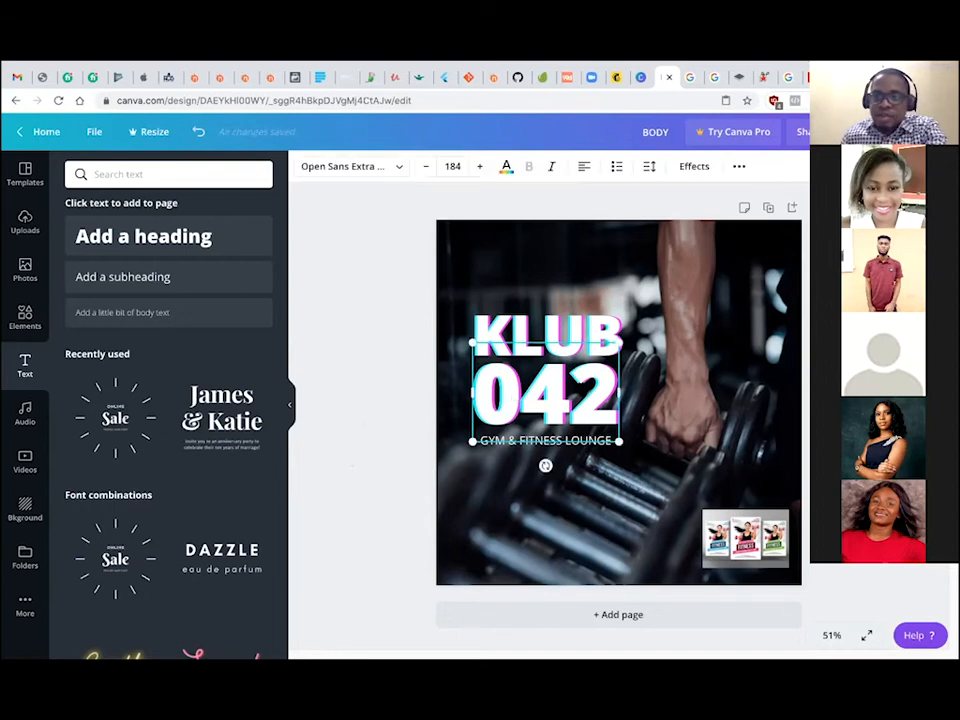
pyautogui.click(577, 326)
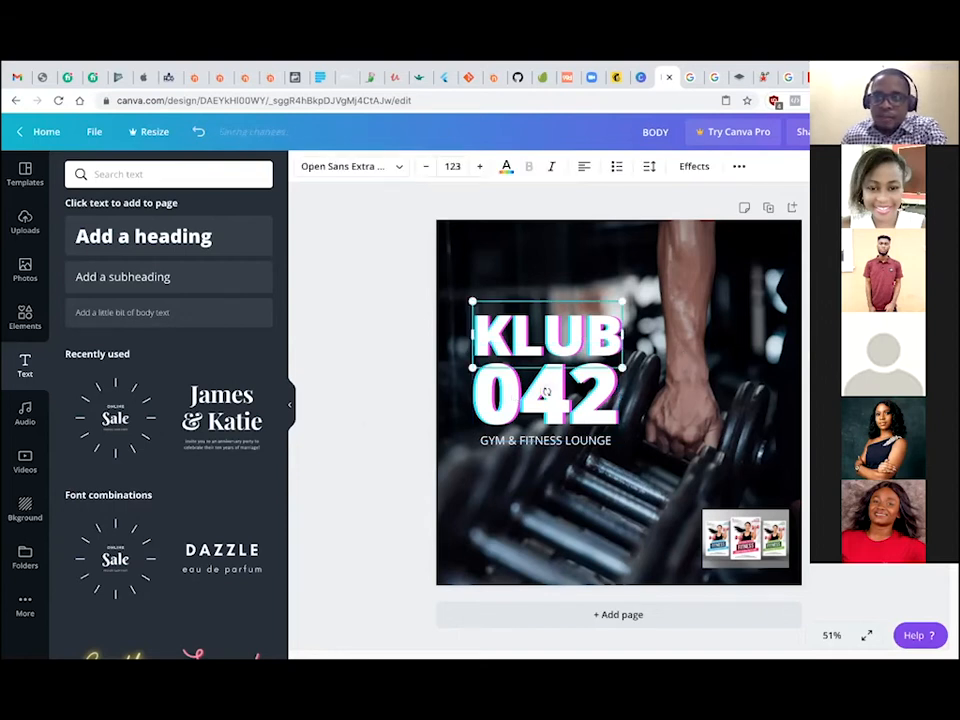
pyautogui.click(602, 418)
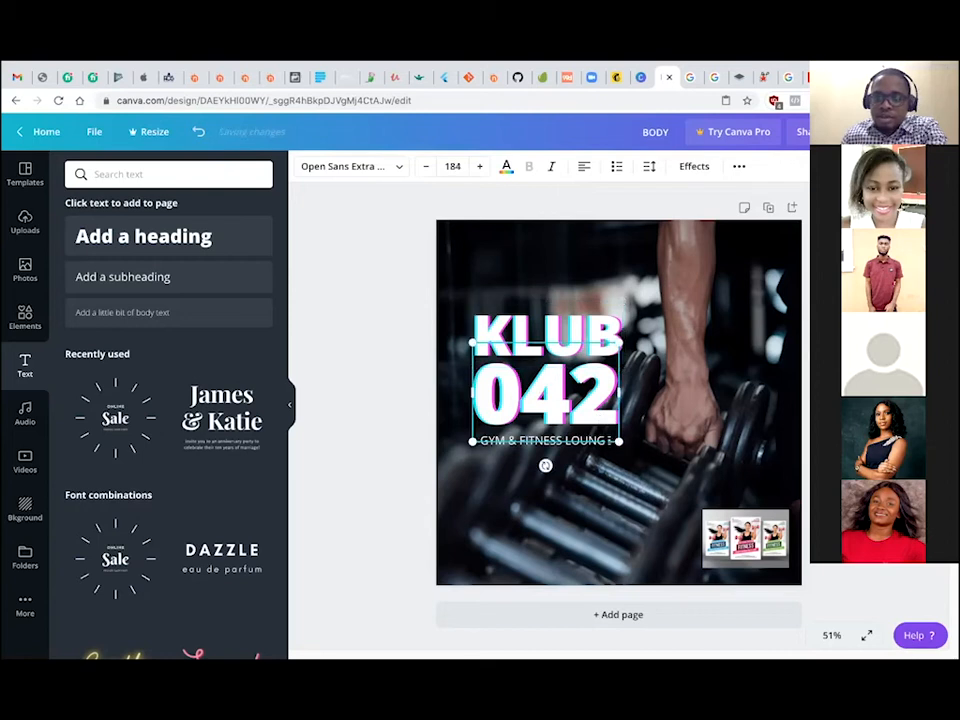
pyautogui.click(740, 538)
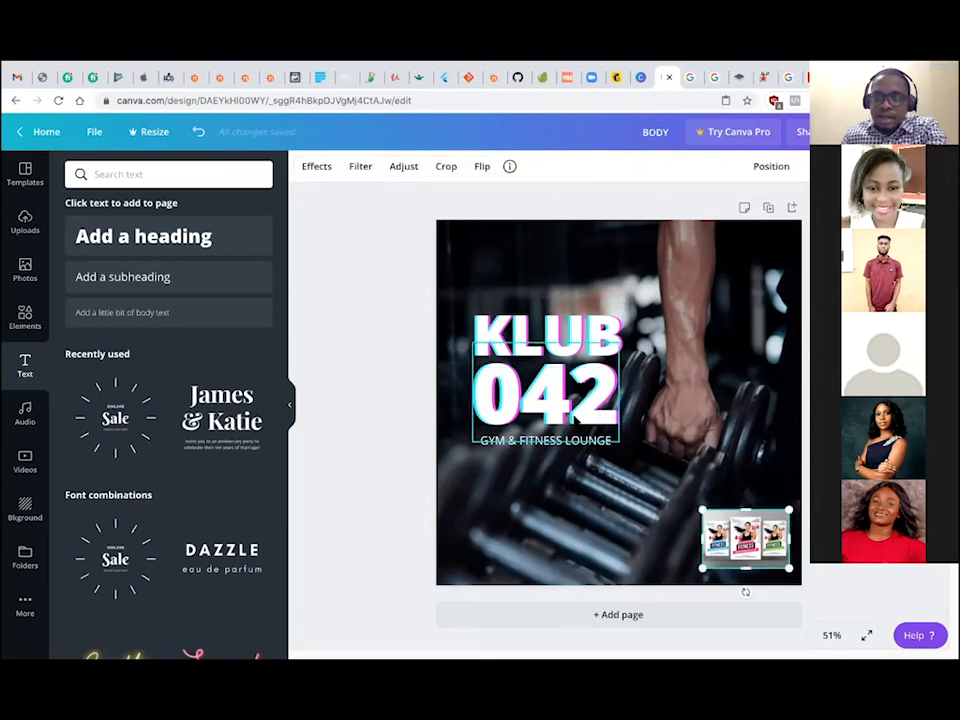
pyautogui.click(580, 410)
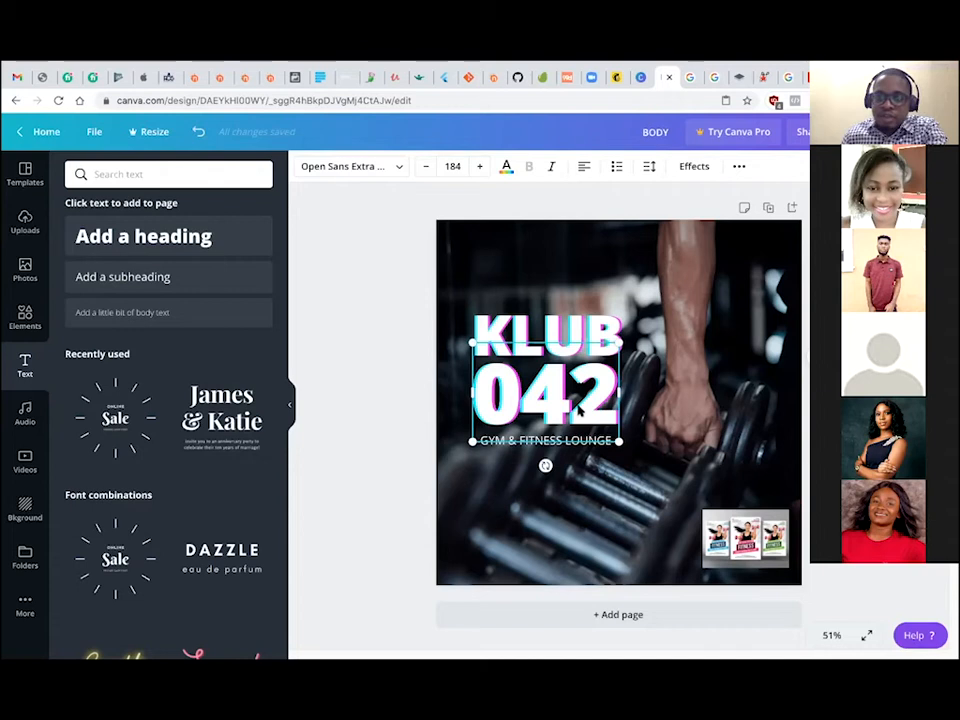
pyautogui.moveTo(363, 479); pyautogui.dragTo(636, 443)
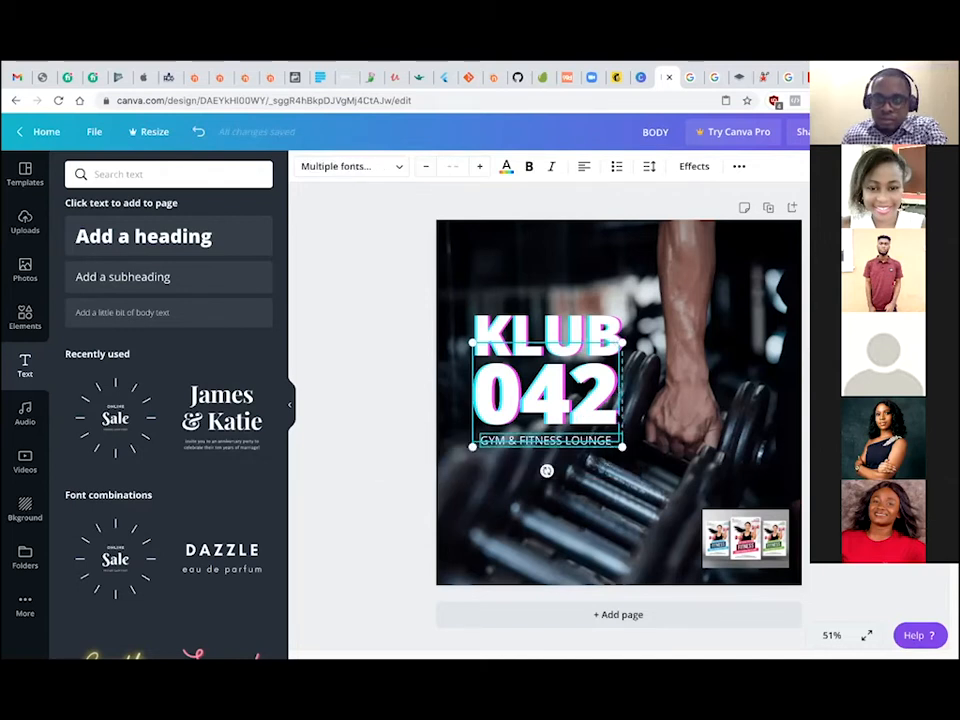
# Select the KLUB and 042 texts together and move them up, clear of the GYM & FITNESS LOUNGE text.
pyautogui.click(326, 377)
pyautogui.click(563, 327)
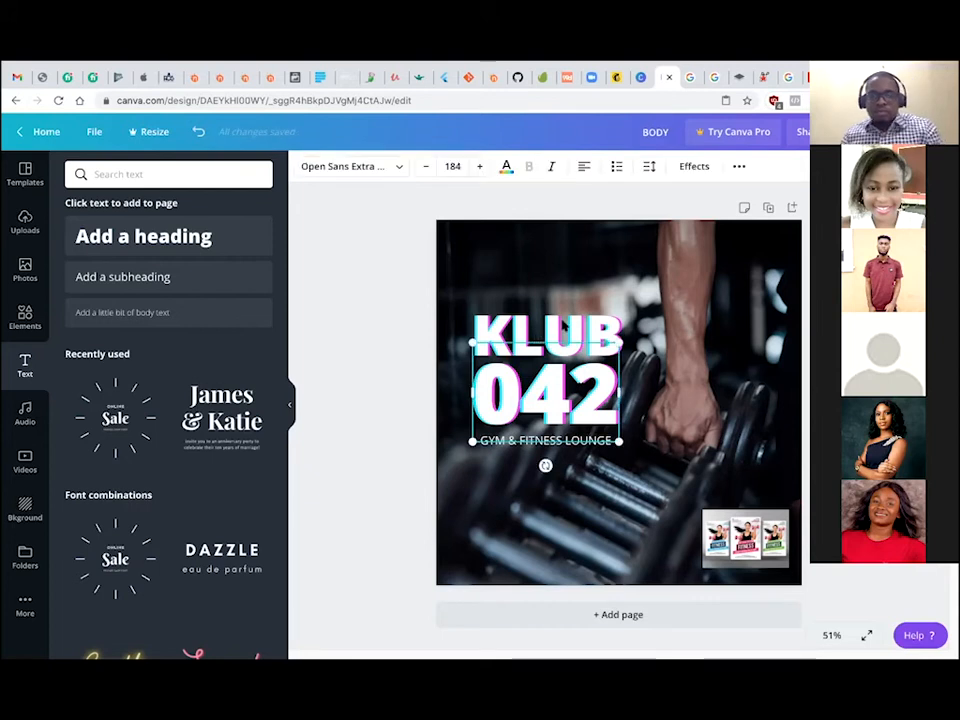
pyautogui.moveTo(563, 327); pyautogui.dragTo(563, 305)
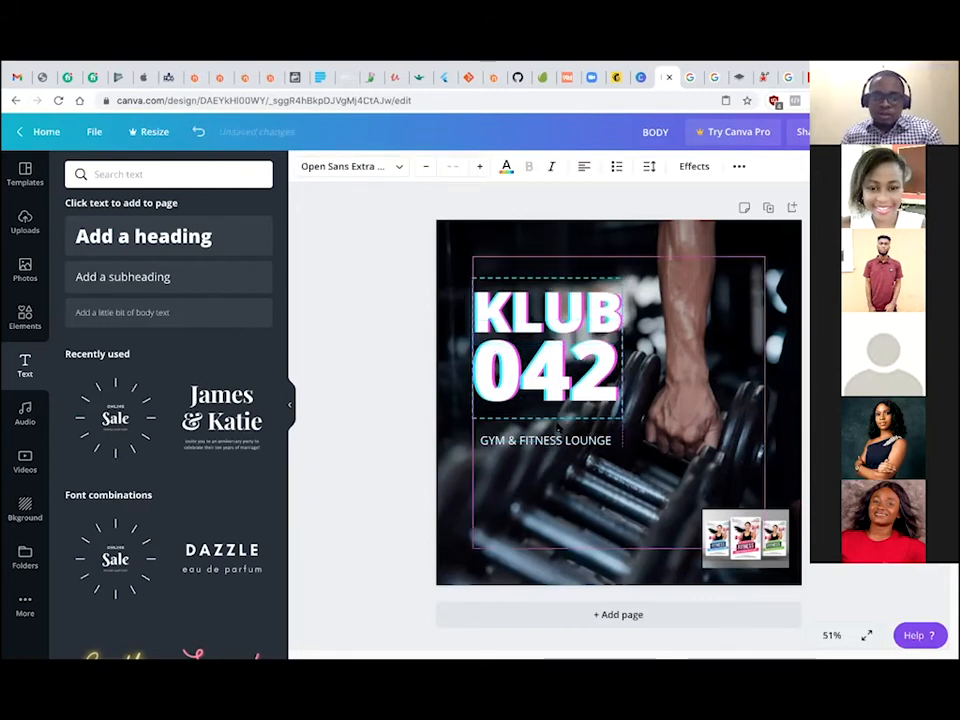
# Move the GYM & FITNESS LOUNGE text up directly beneath 042 and set its size to 26.2.
pyautogui.click(482, 438)
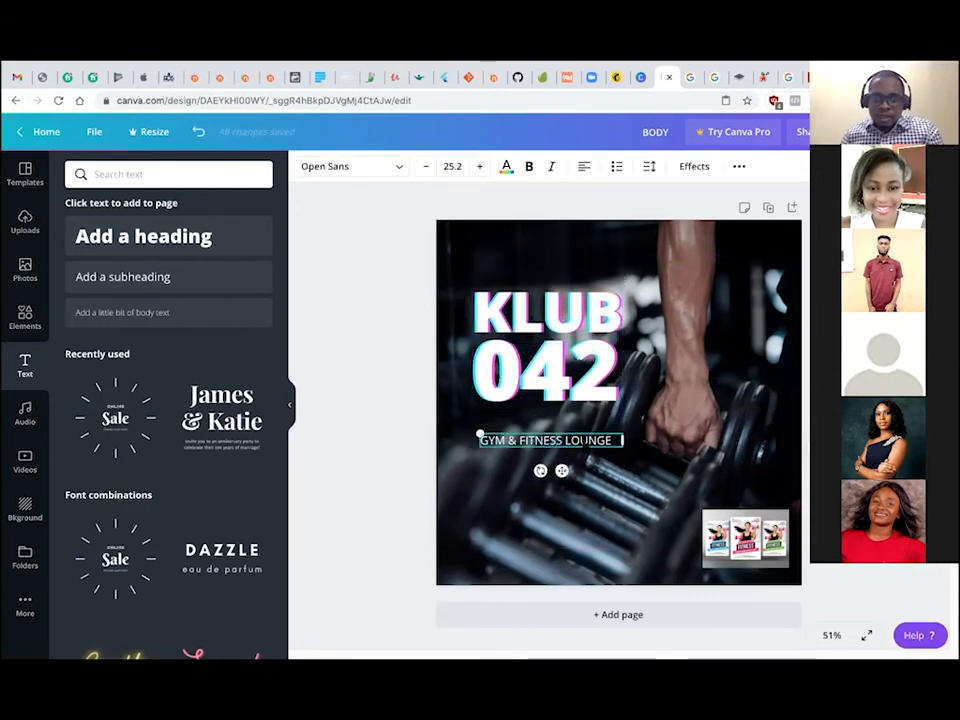
pyautogui.moveTo(586, 441); pyautogui.dragTo(586, 413)
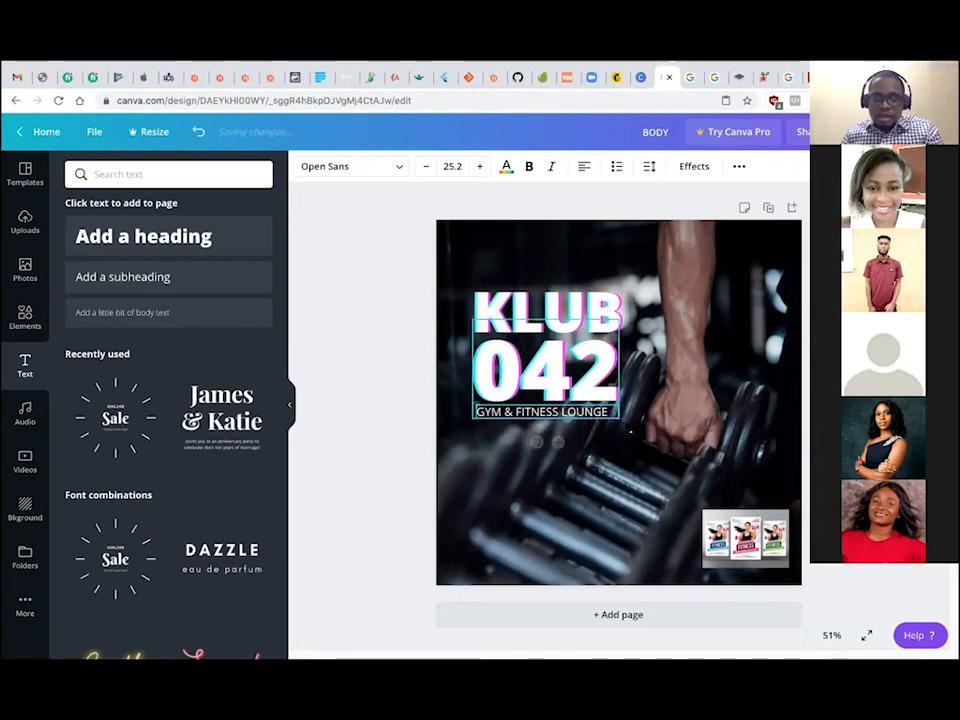
pyautogui.click(480, 167)
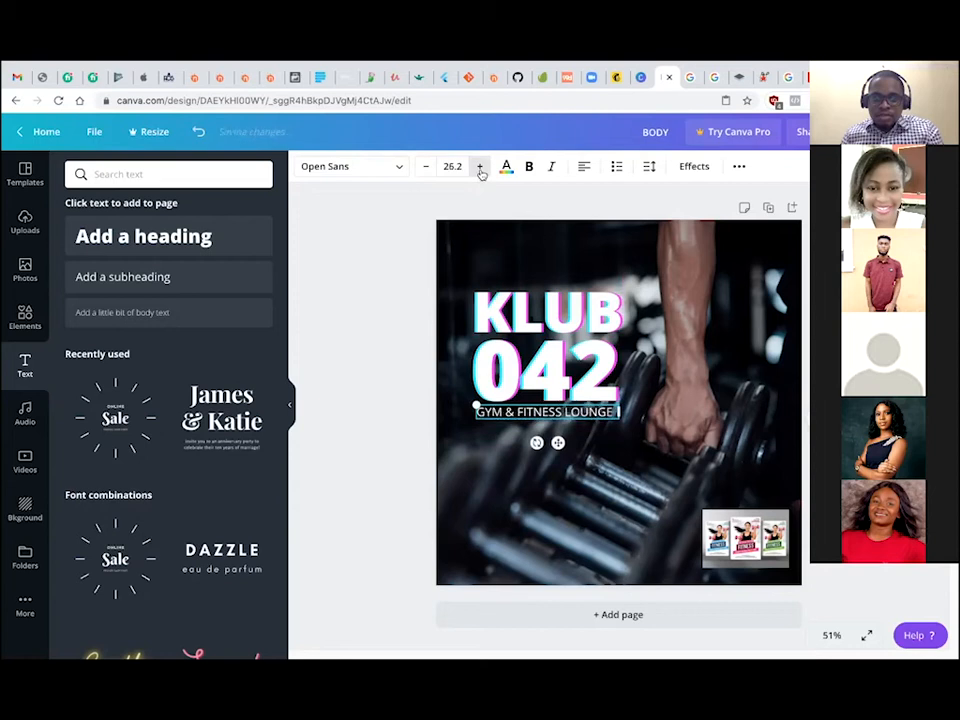
# Change the GYM & FITNESS LOUNGE font to Montserrat Classic and widen its text box so it fits on one line.
pyautogui.click(398, 169)
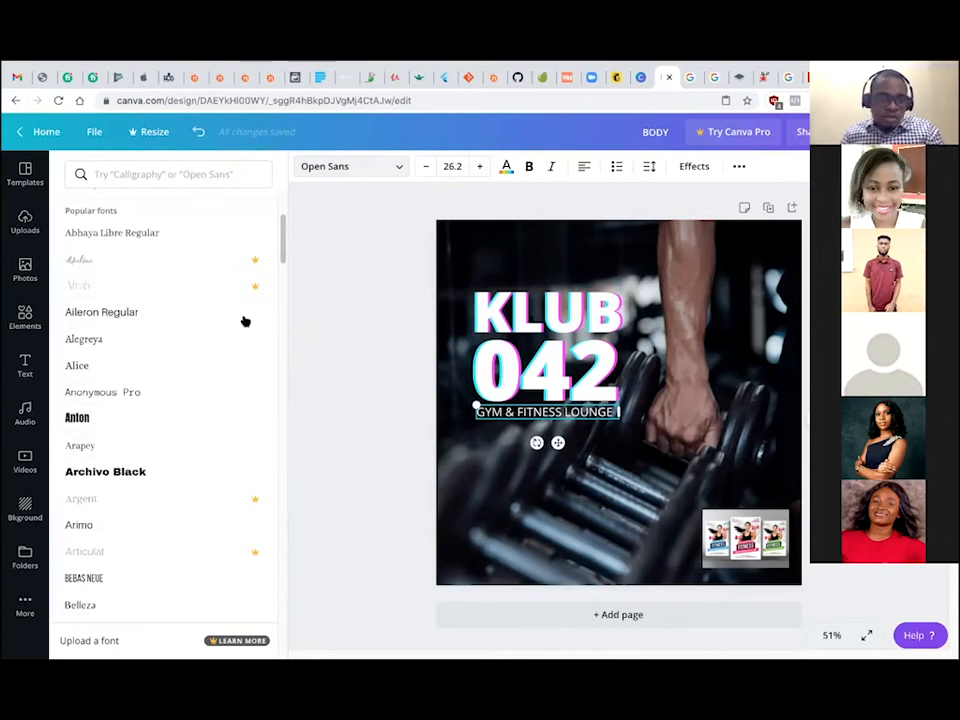
pyautogui.scroll(4, 208, 285)
pyautogui.scroll(-10, 201, 396)
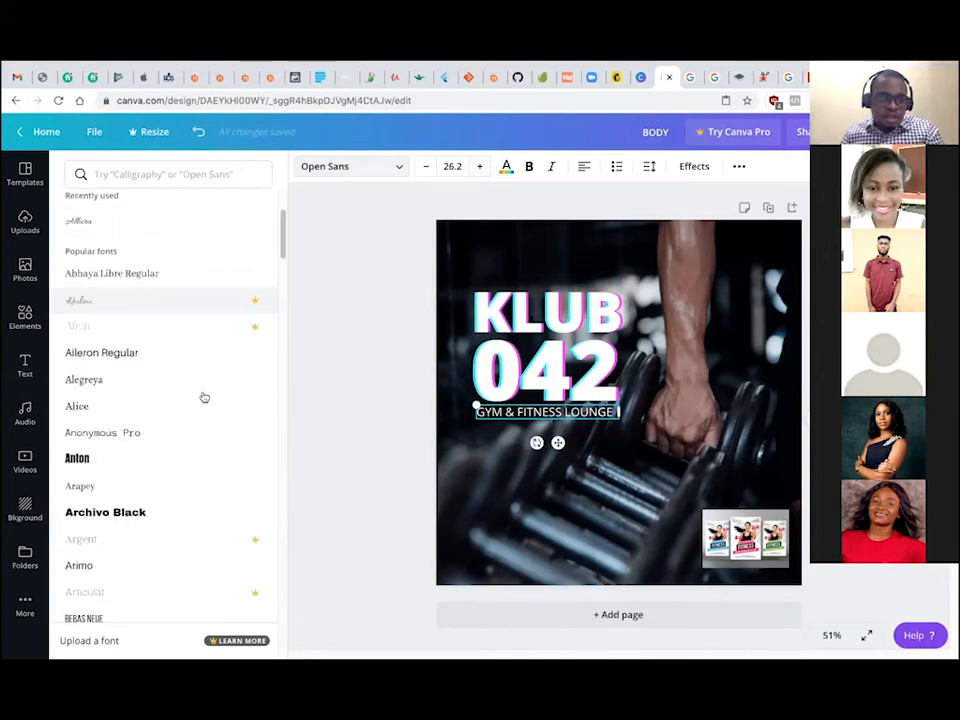
pyautogui.click(157, 176)
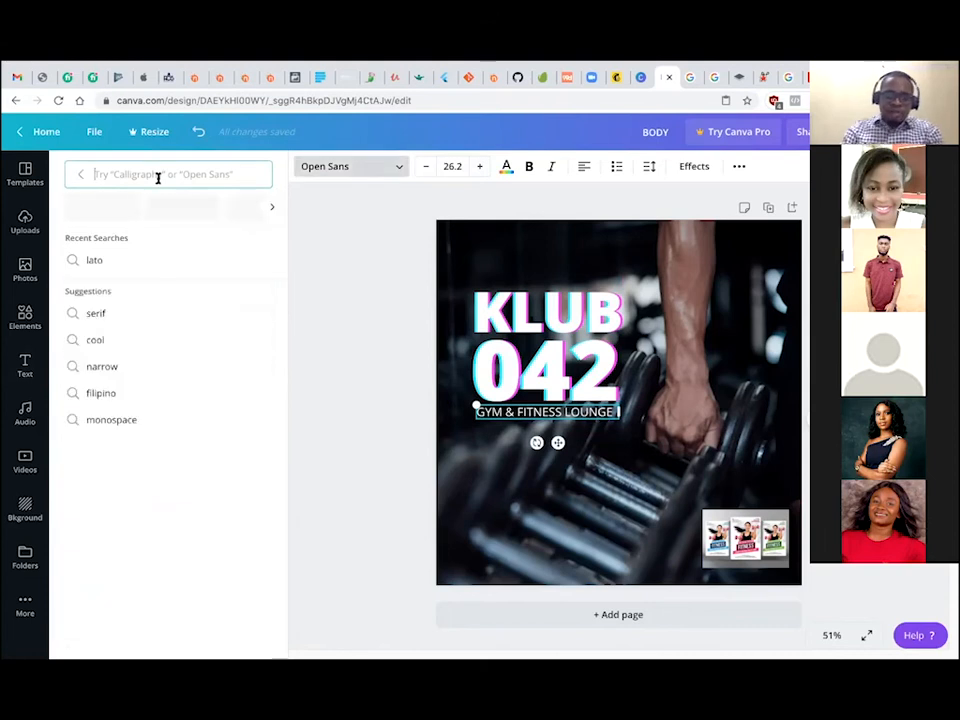
pyautogui.write('MONTSERRAT')
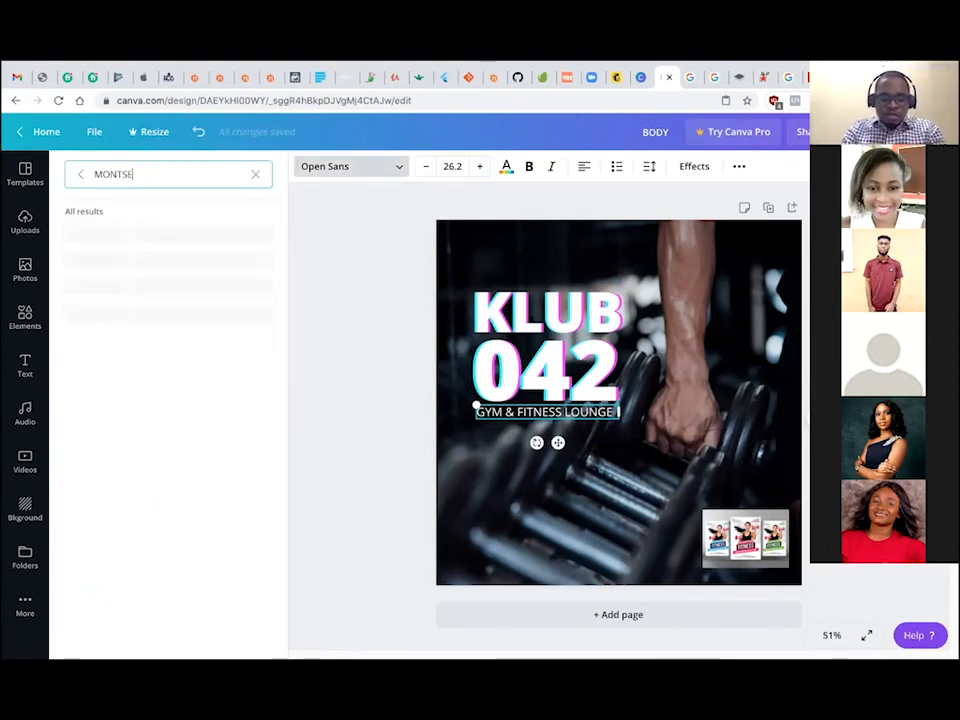
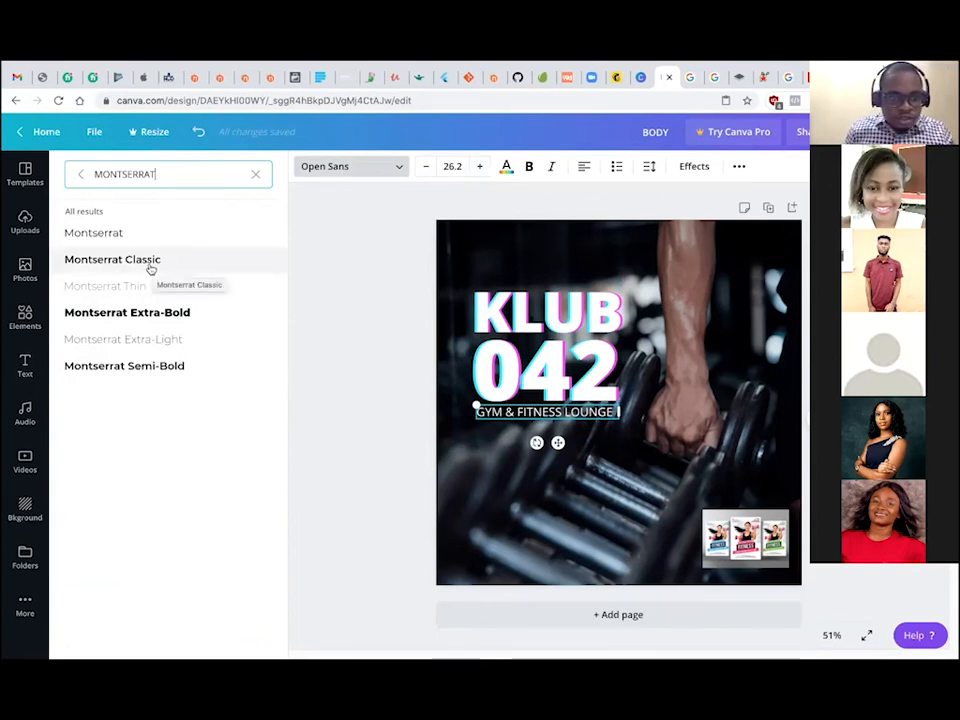
pyautogui.click(150, 262)
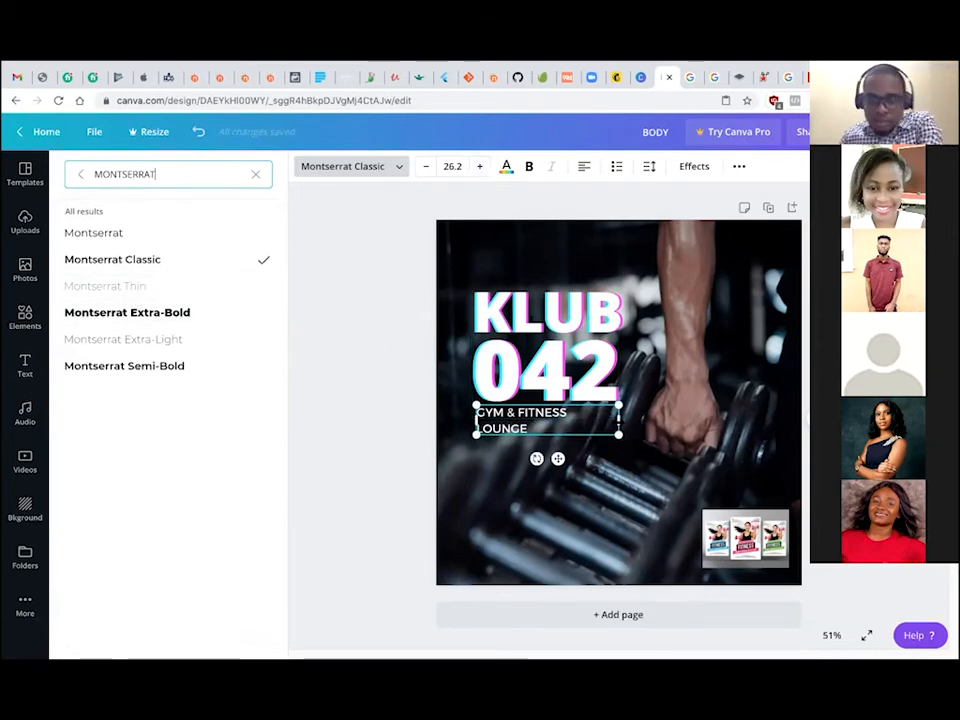
pyautogui.moveTo(620, 420)
pyautogui.mouseDown()
pyautogui.moveTo(657, 414)
pyautogui.moveTo(626, 413)
pyautogui.mouseUp()
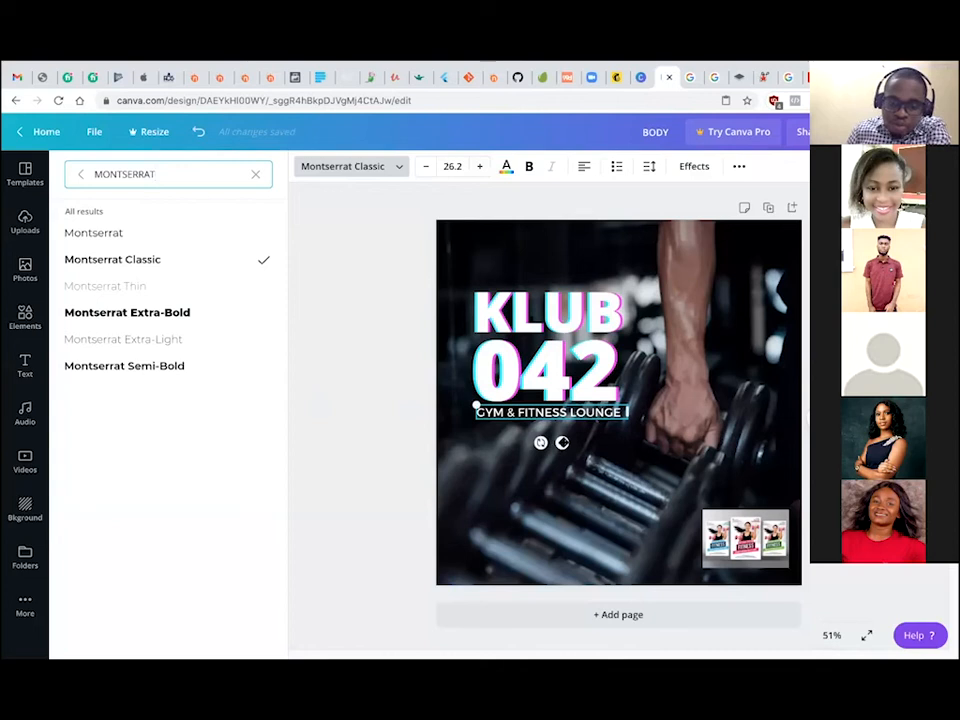
# Move the GYM & FITNESS LOUNGE text slightly down and align its left edge with the KLUB 042 title.
pyautogui.moveTo(562, 444); pyautogui.dragTo(562, 447)
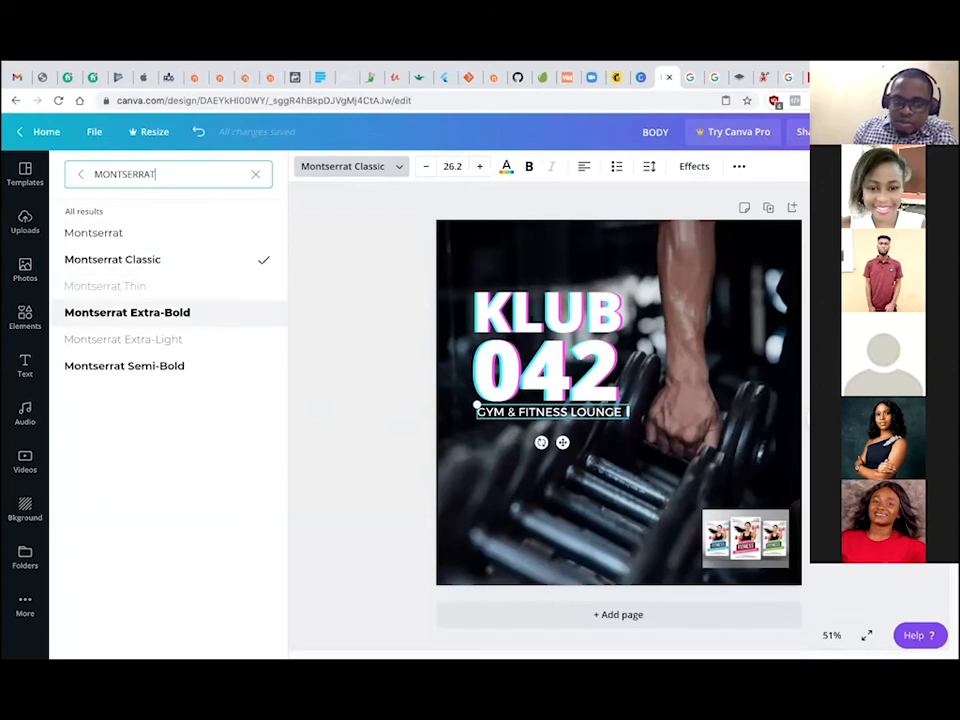
pyautogui.click(25, 366)
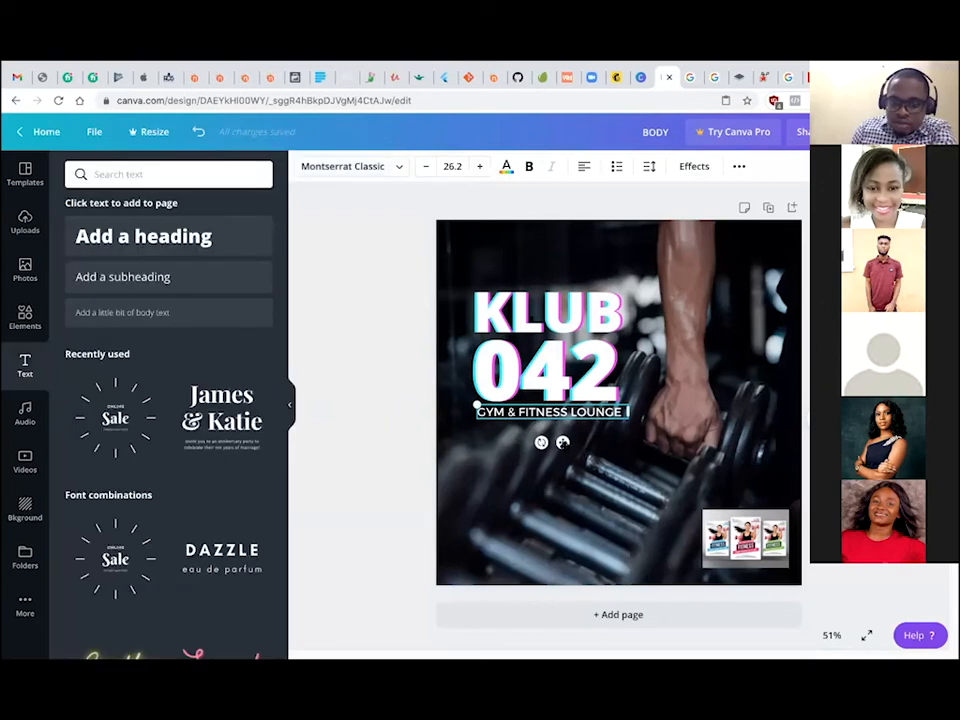
pyautogui.moveTo(563, 442); pyautogui.dragTo(559, 450)
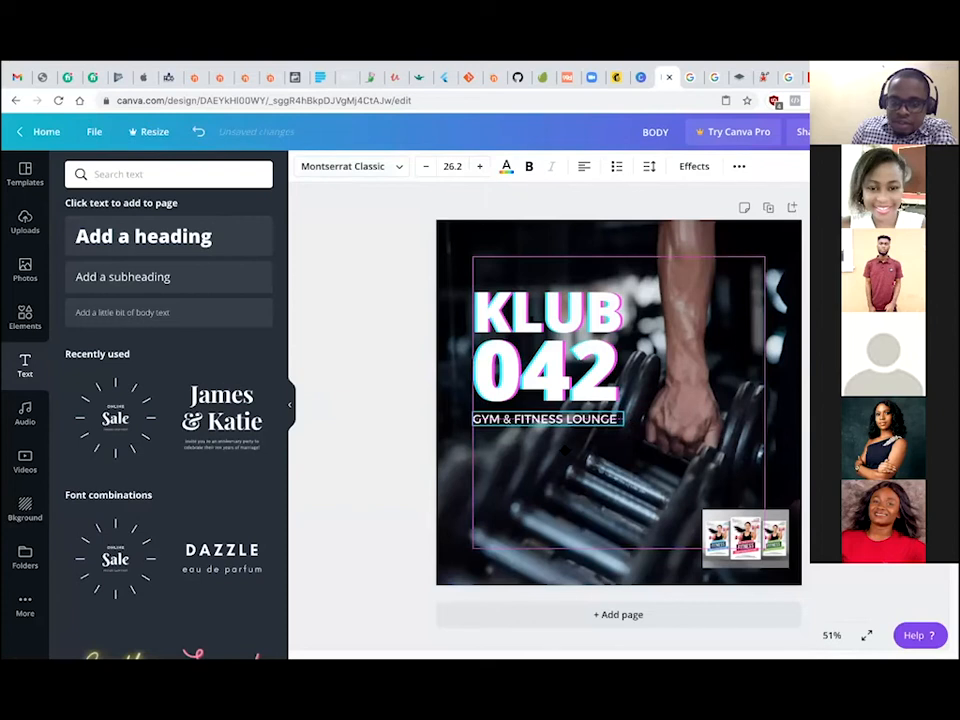
# Select KLUB, 042 and the tagline together, move them down and enlarge them so KLUB reaches size 140 and 042 size 209.
pyautogui.click(590, 380)
pyautogui.moveTo(375, 243); pyautogui.dragTo(666, 441)
pyautogui.moveTo(547, 380); pyautogui.dragTo(547, 403)
pyautogui.moveTo(624, 451); pyautogui.dragTo(644, 470)
pyautogui.moveTo(621, 405)
pyautogui.mouseDown()
pyautogui.moveTo(611, 403)
pyautogui.moveTo(621, 408)
pyautogui.mouseUp()
pyautogui.click(373, 404)
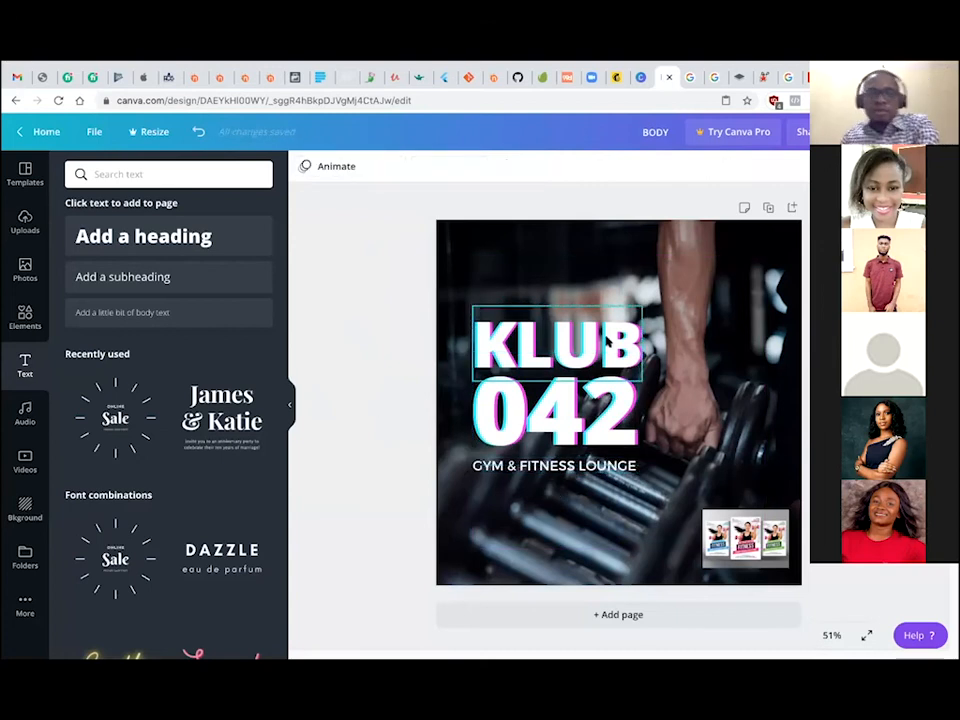
# Remove the Glitch effect from the KLUB text and replace the 042 text's Glitch effect with Lift at intensity 50.
pyautogui.click(607, 341)
pyautogui.click(694, 166)
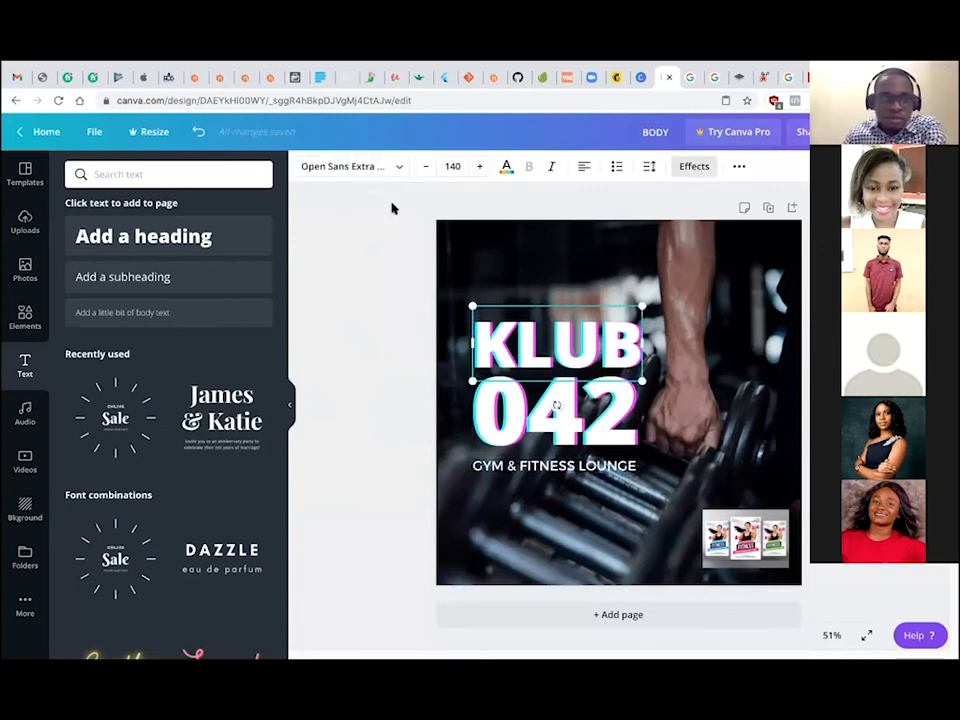
pyautogui.click(556, 404)
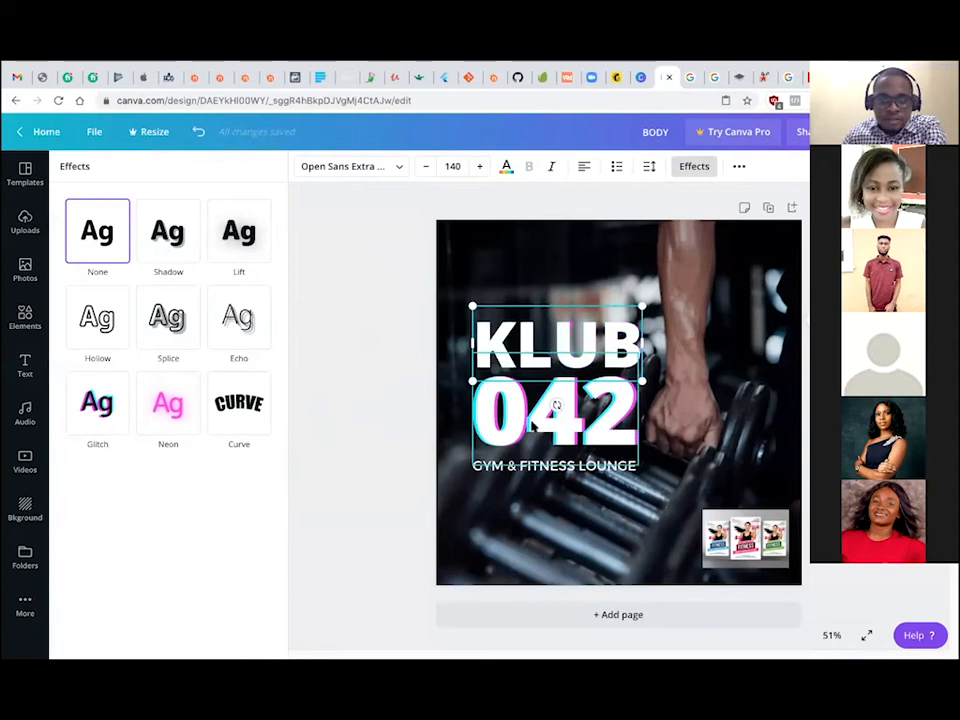
pyautogui.click(172, 238)
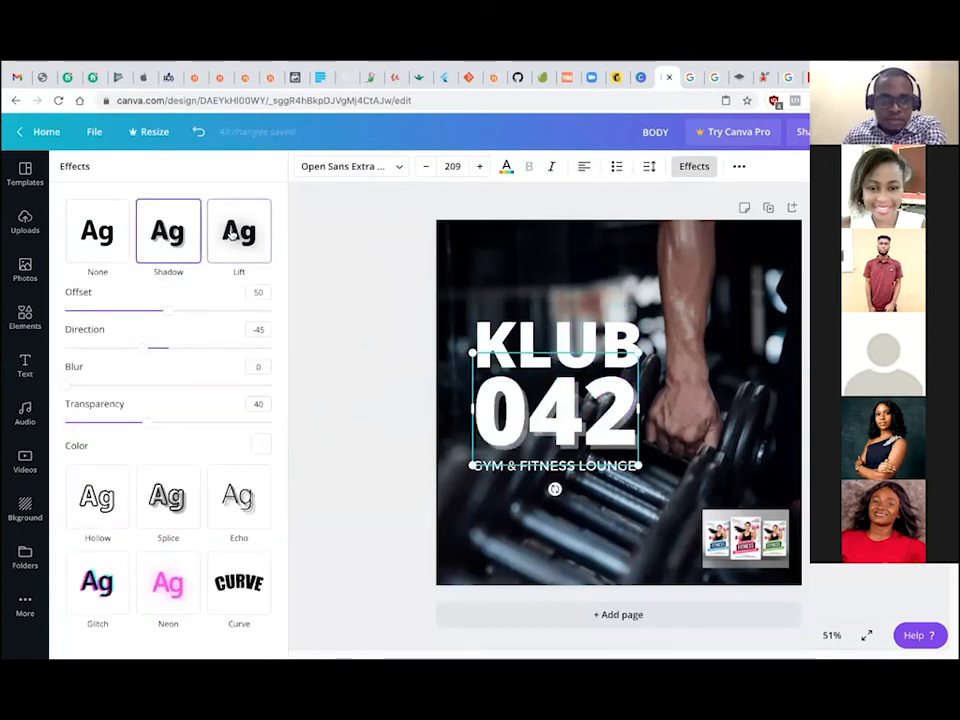
pyautogui.click(217, 240)
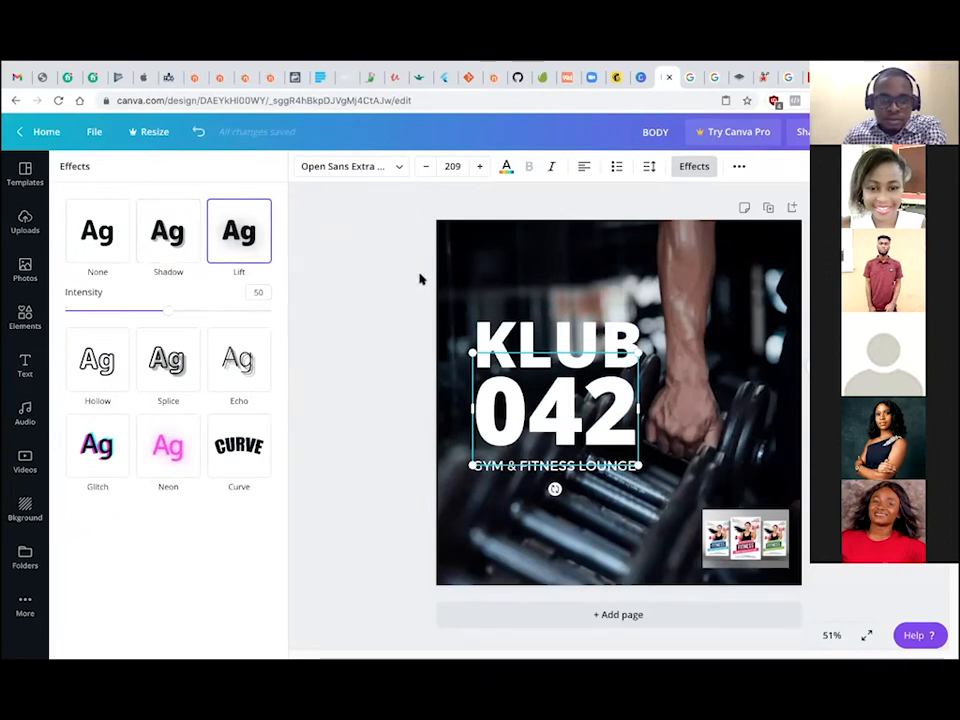
# Apply the Lift effect to the KLUB text.
pyautogui.click(506, 347)
pyautogui.click(692, 171)
pyautogui.click(226, 252)
pyautogui.click(507, 405)
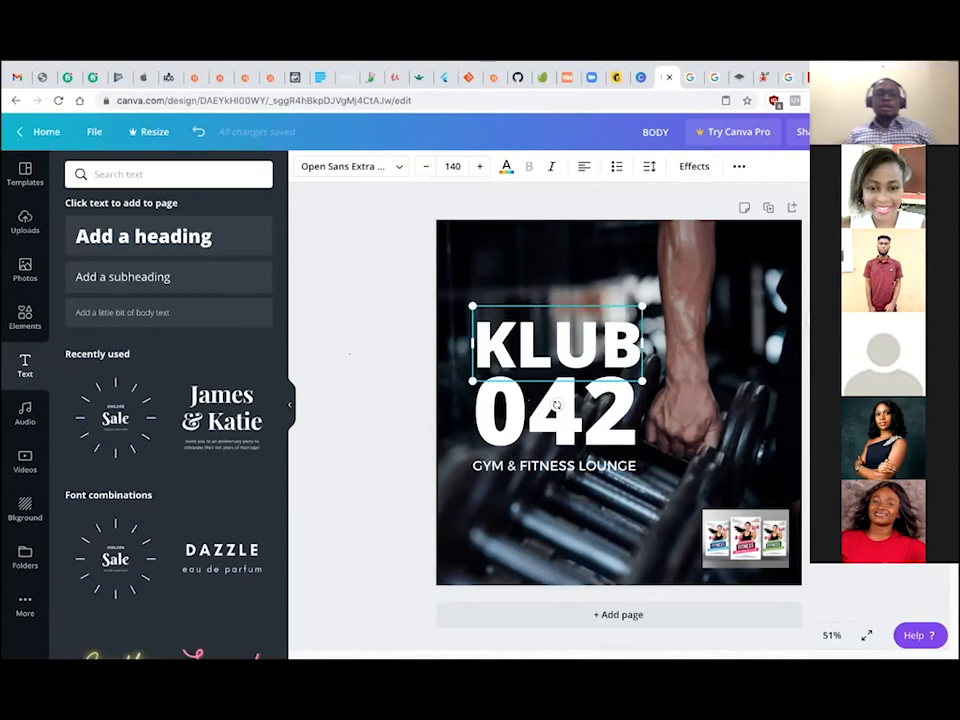
# Nudge the KLUB text down to tighten the gap above 042.
pyautogui.press('Escape')
pyautogui.click(593, 330)
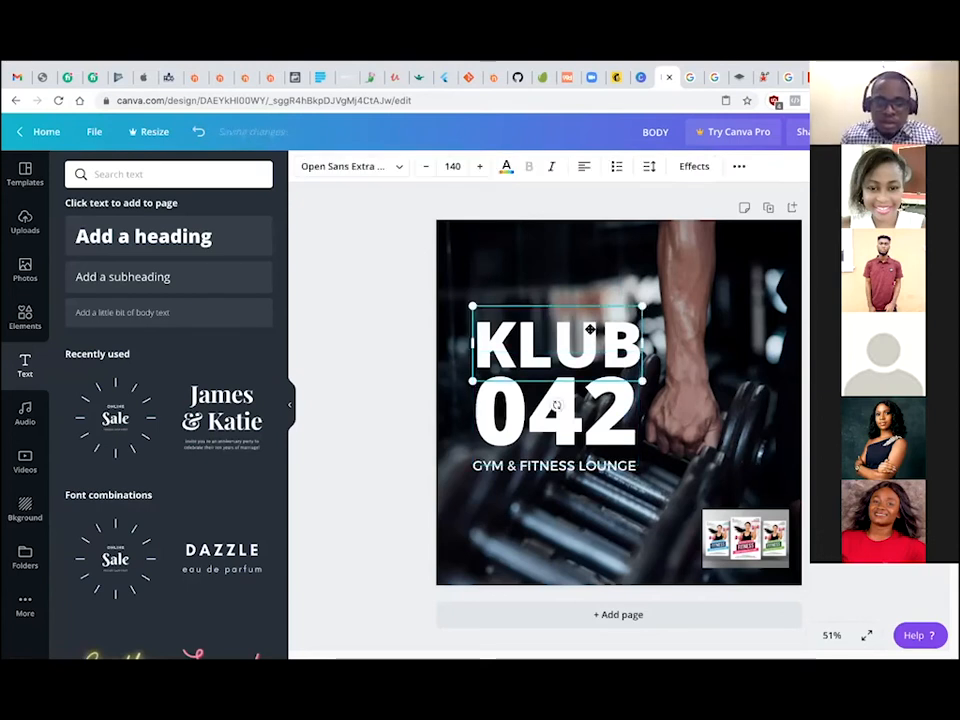
pyautogui.click(555, 408)
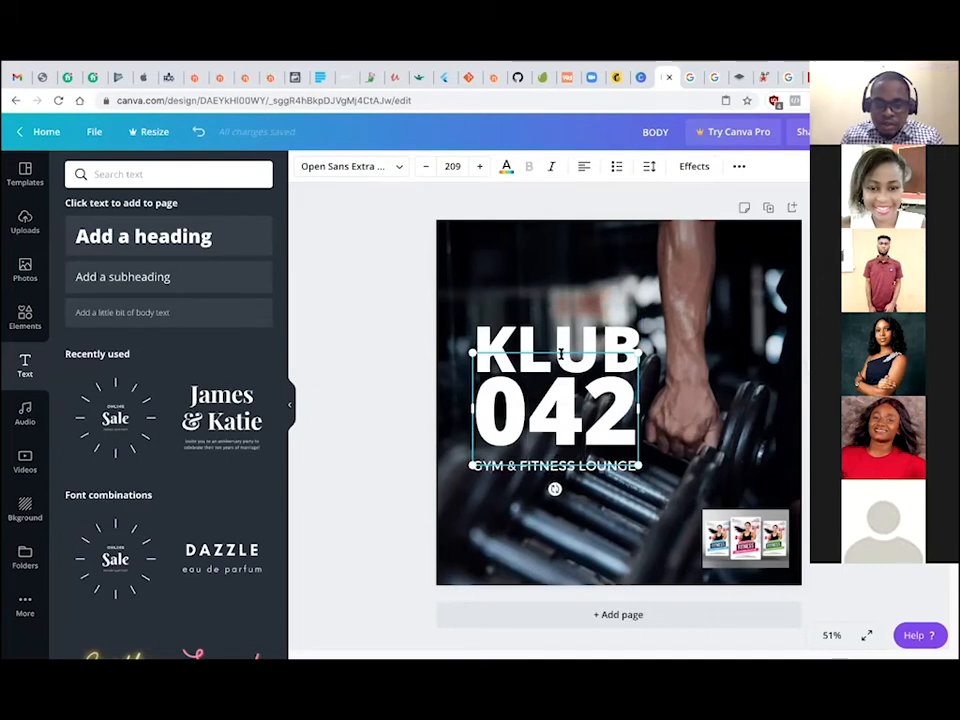
# Change the KLUB text to read "Klub" by replacing its last three letters with lowercase.
pyautogui.click(364, 362)
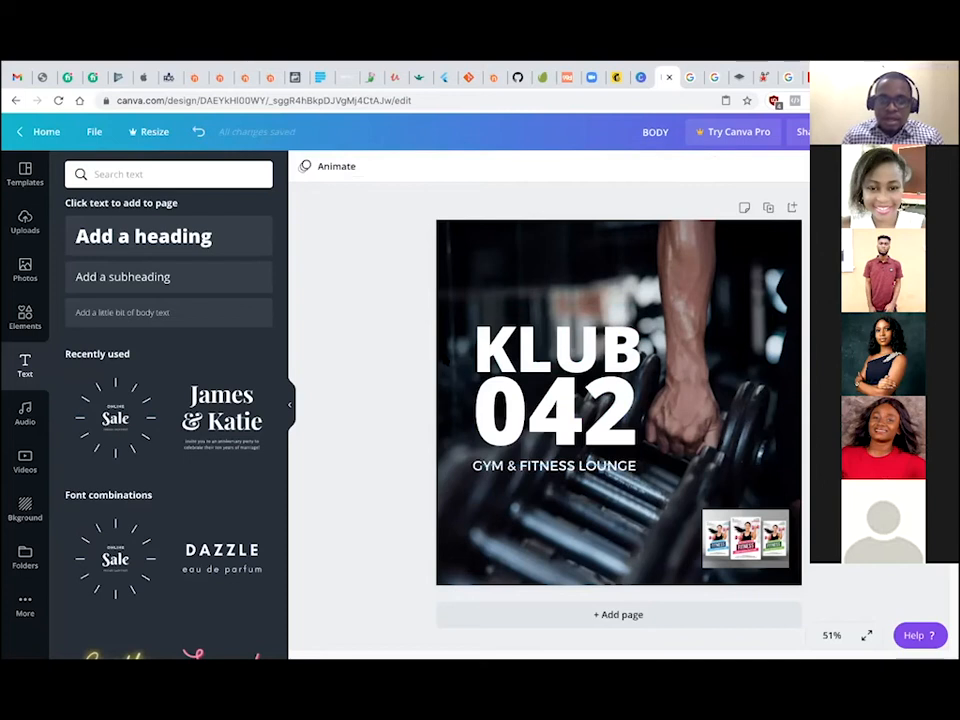
pyautogui.click(574, 339)
pyautogui.click(612, 400)
pyautogui.click(623, 343)
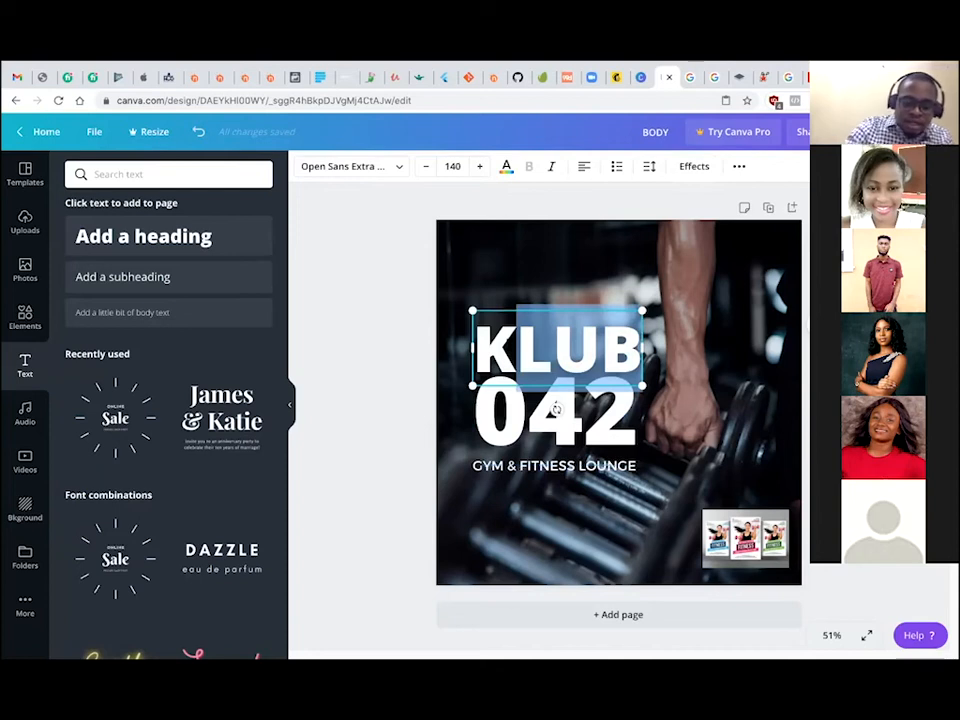
pyautogui.write('lub')
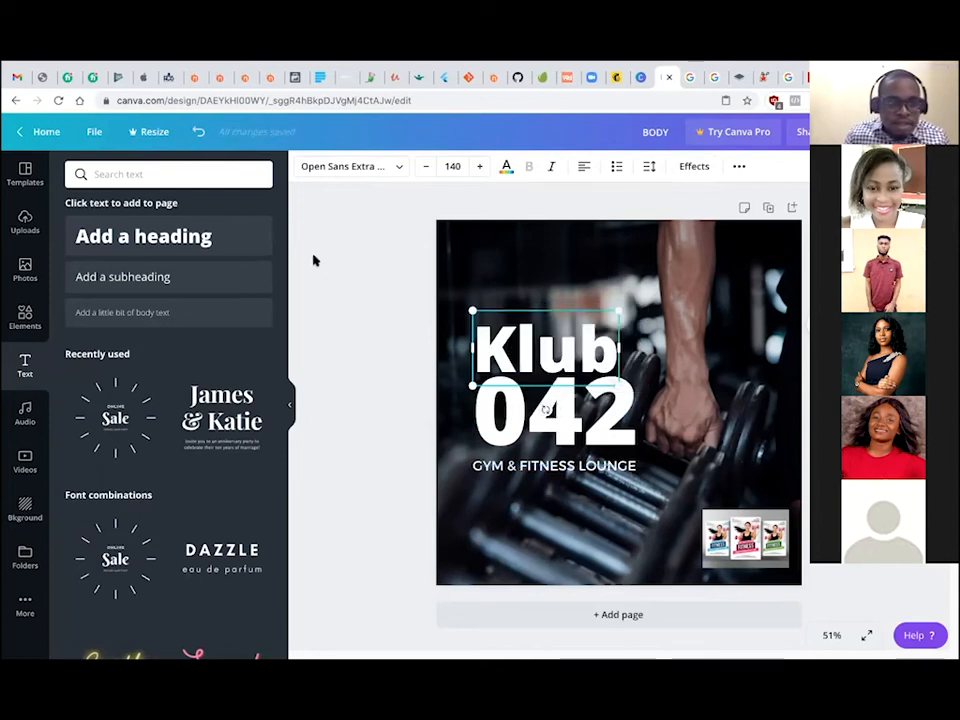
pyautogui.click(424, 259)
# Try the Amsterdam Four font and the Amsterdam One font on the Klub text.
pyautogui.click(555, 410)
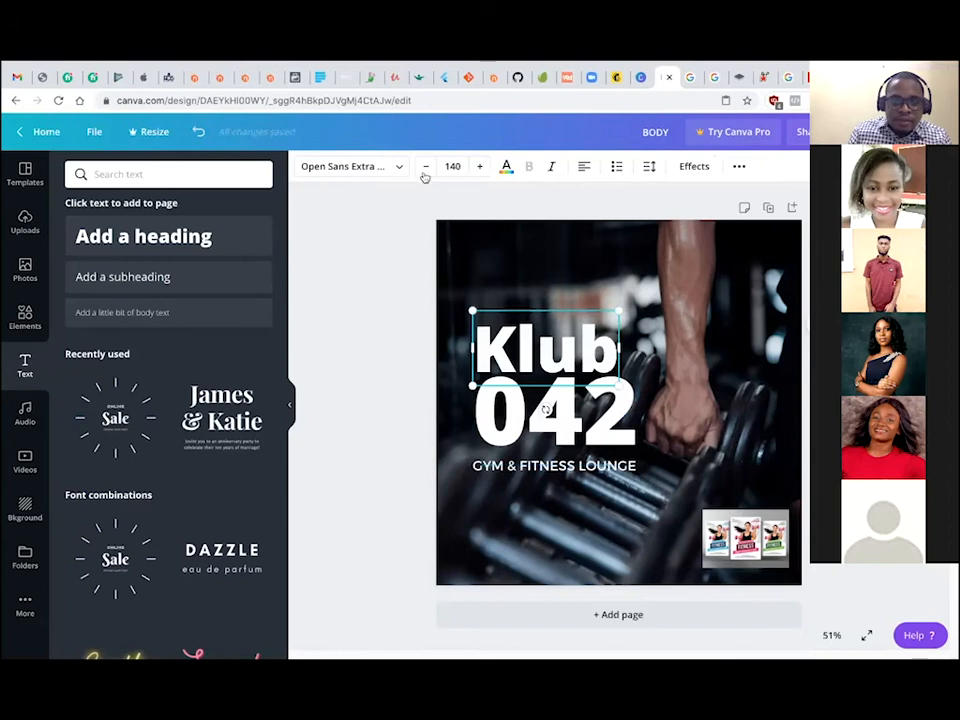
pyautogui.click(399, 167)
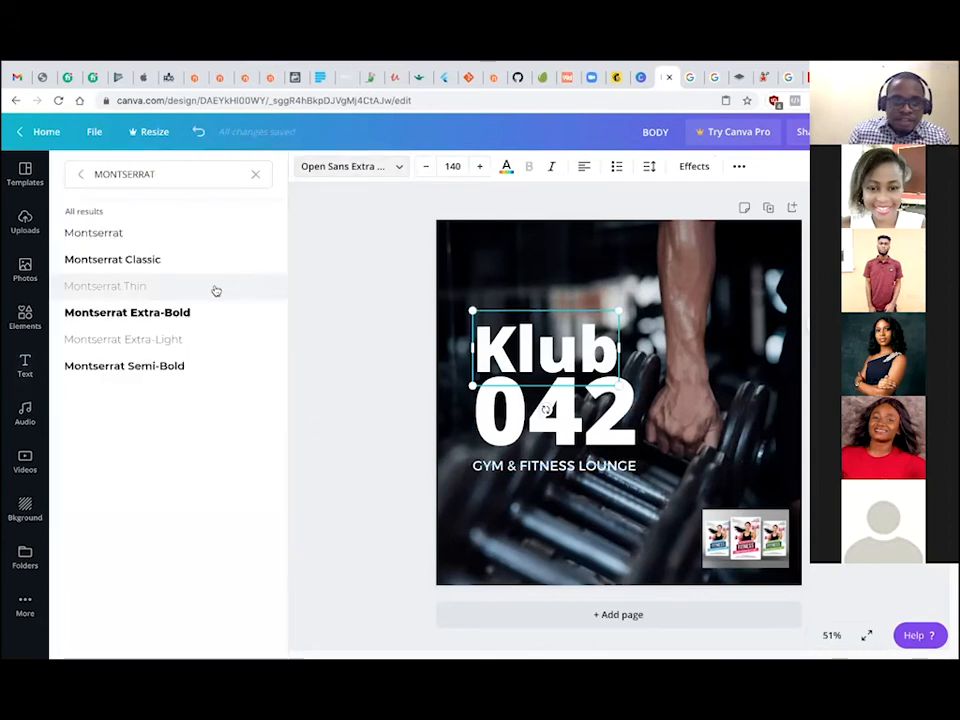
pyautogui.click(255, 175)
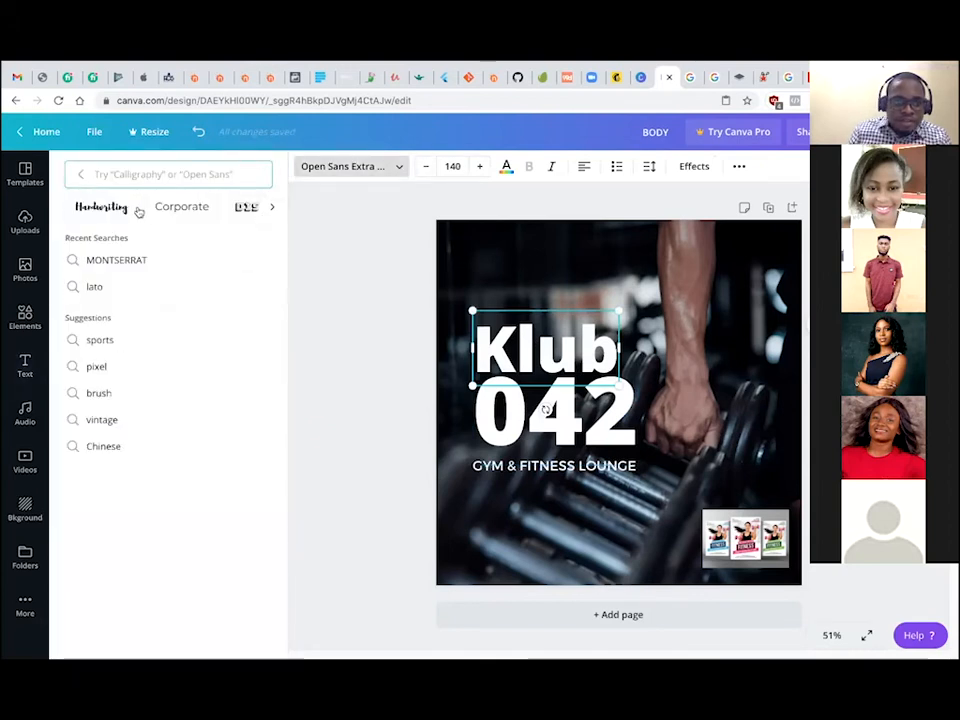
pyautogui.click(385, 166)
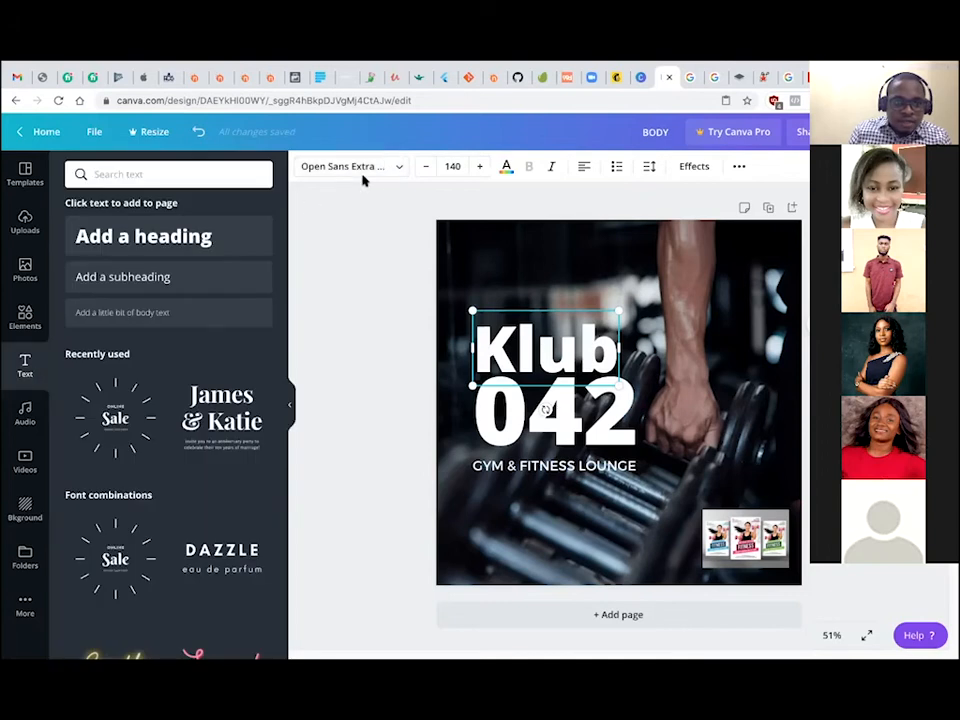
pyautogui.click(399, 167)
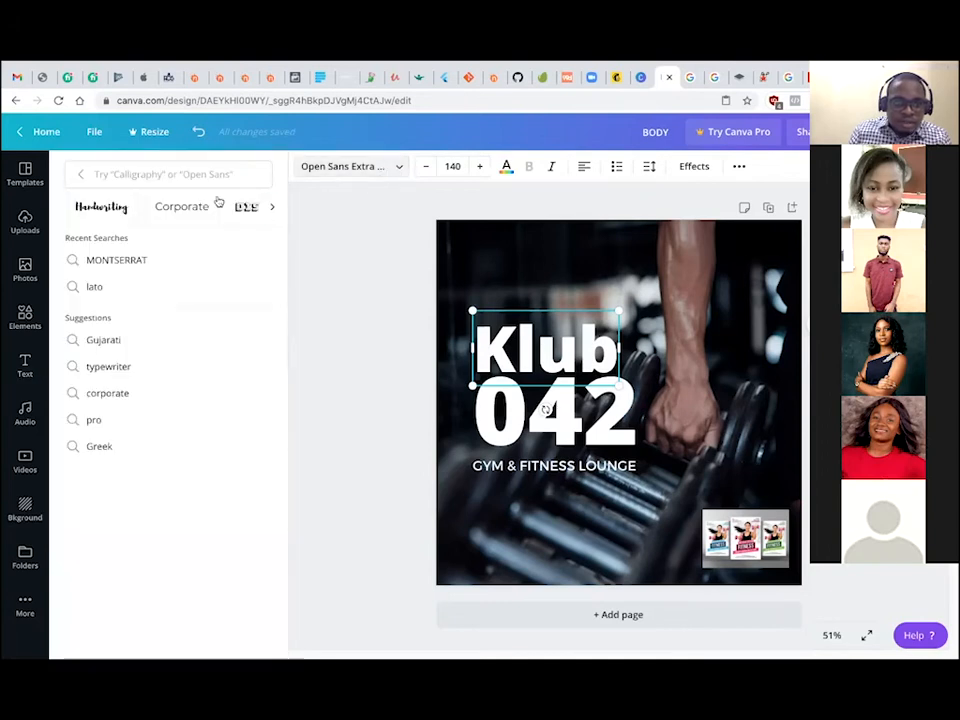
pyautogui.click(82, 174)
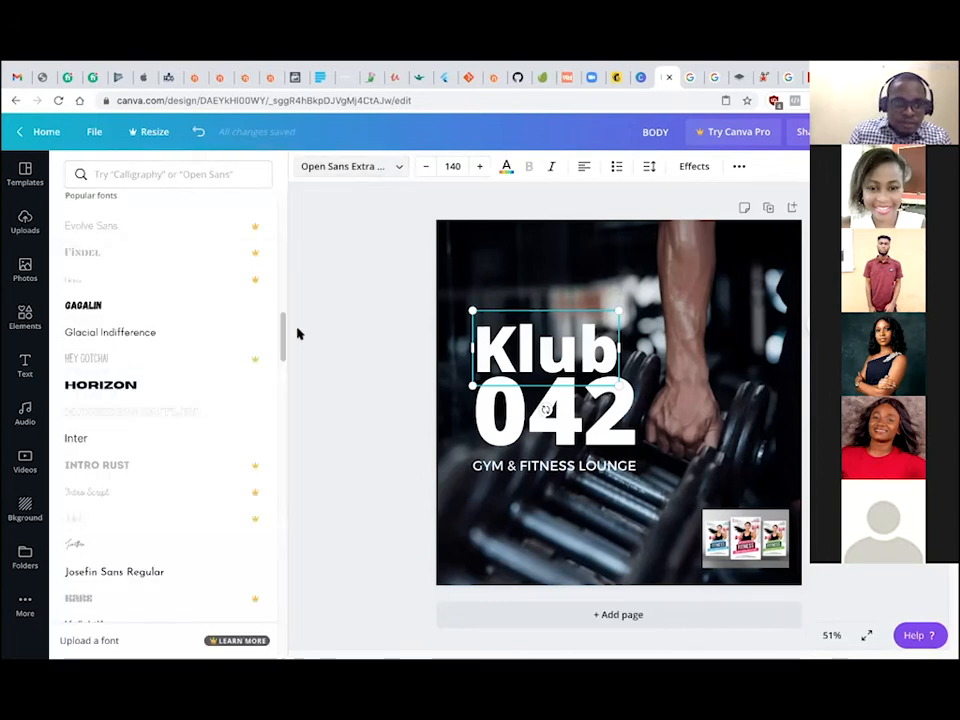
pyautogui.moveTo(283, 333); pyautogui.dragTo(291, 208)
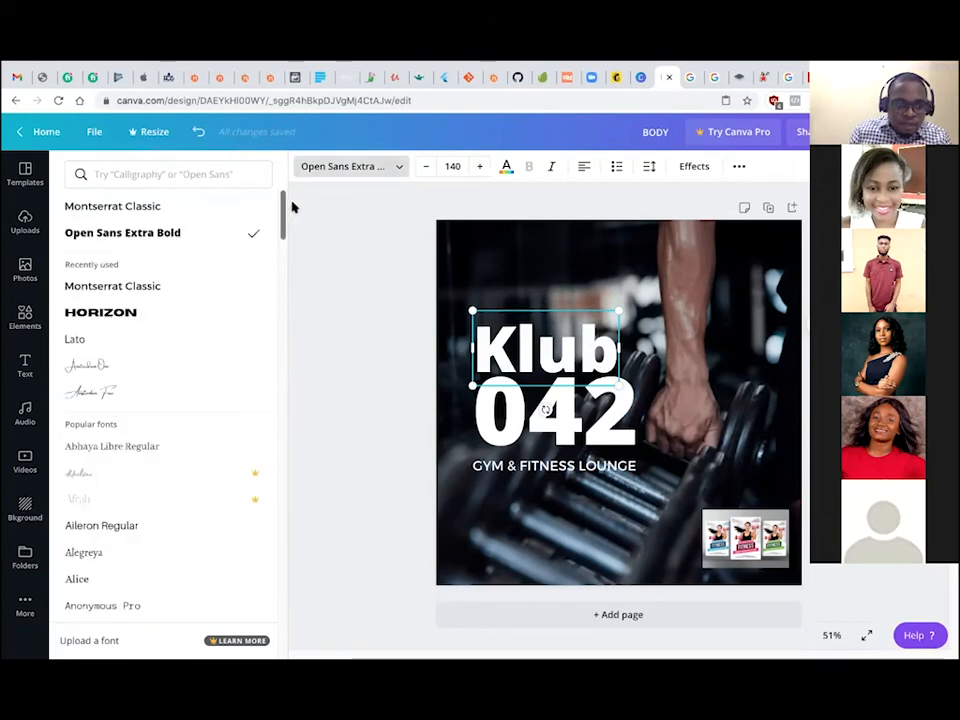
pyautogui.click(110, 392)
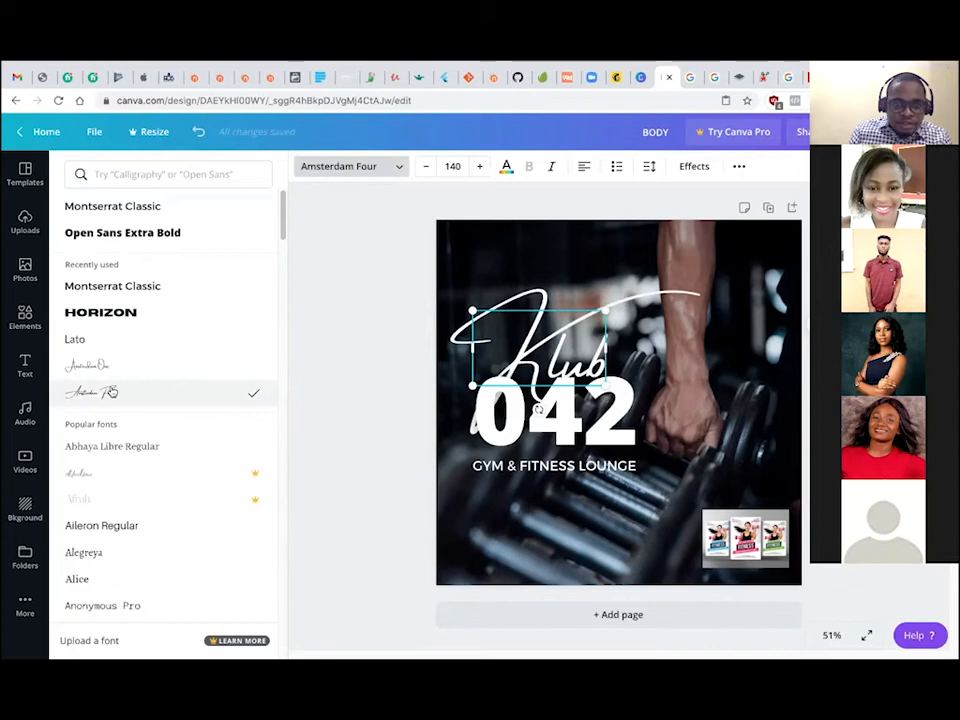
pyautogui.click(106, 368)
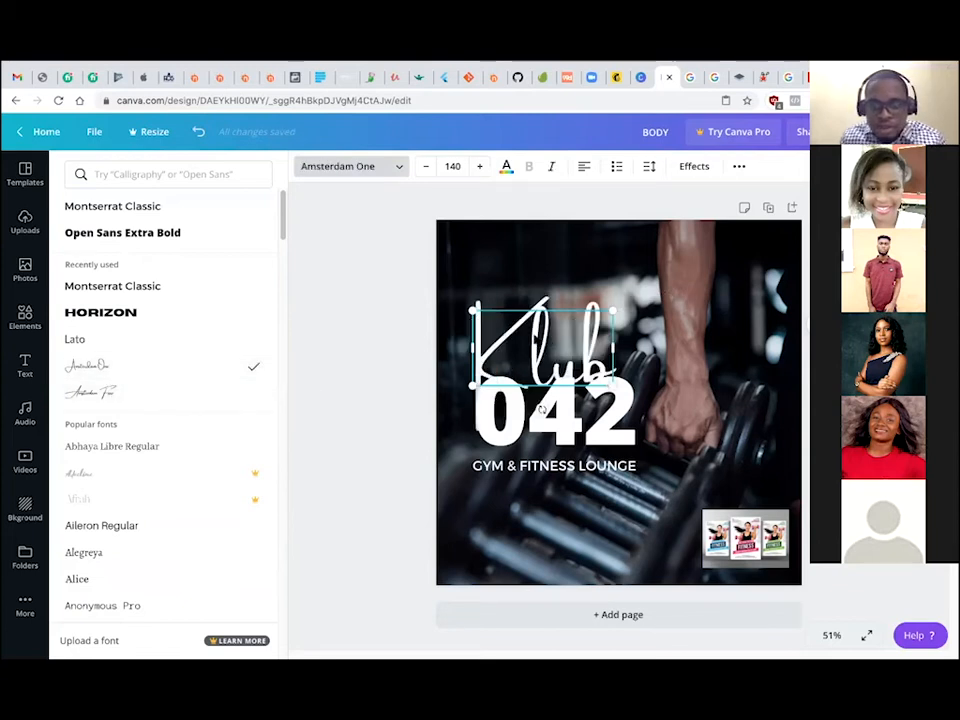
# Move the Klub text up clear of 042 and shrink it to size 118, keeping it left-aligned with 042.
pyautogui.moveTo(536, 334)
pyautogui.mouseDown()
pyautogui.moveTo(531, 287)
pyautogui.moveTo(535, 316)
pyautogui.mouseUp()
pyautogui.click(345, 371)
pyautogui.click(385, 368)
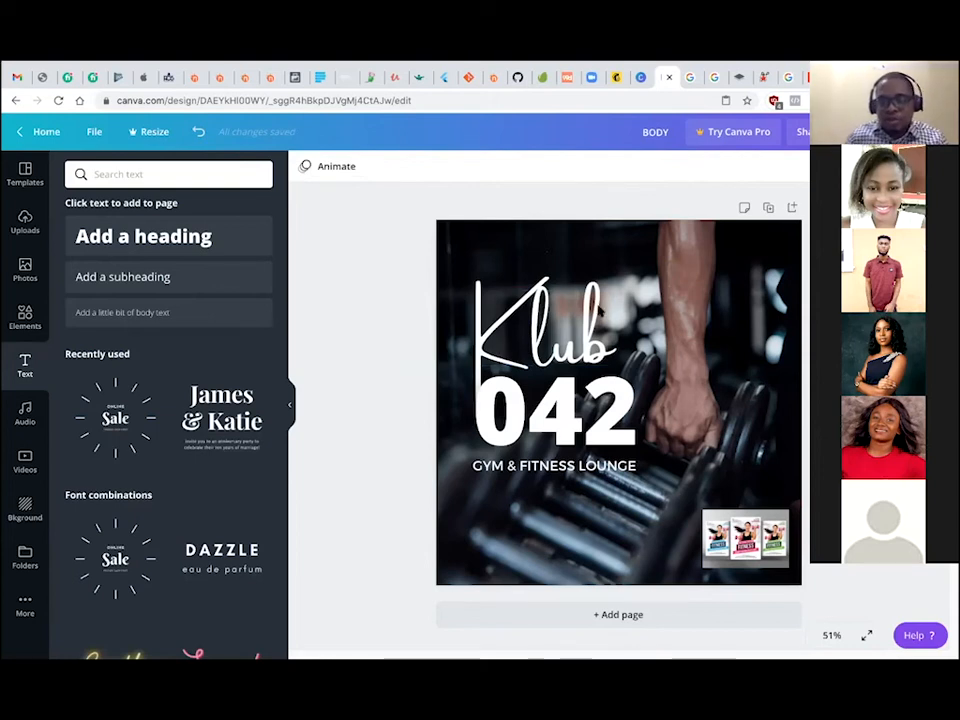
pyautogui.click(543, 345)
pyautogui.moveTo(612, 289); pyautogui.dragTo(592, 300)
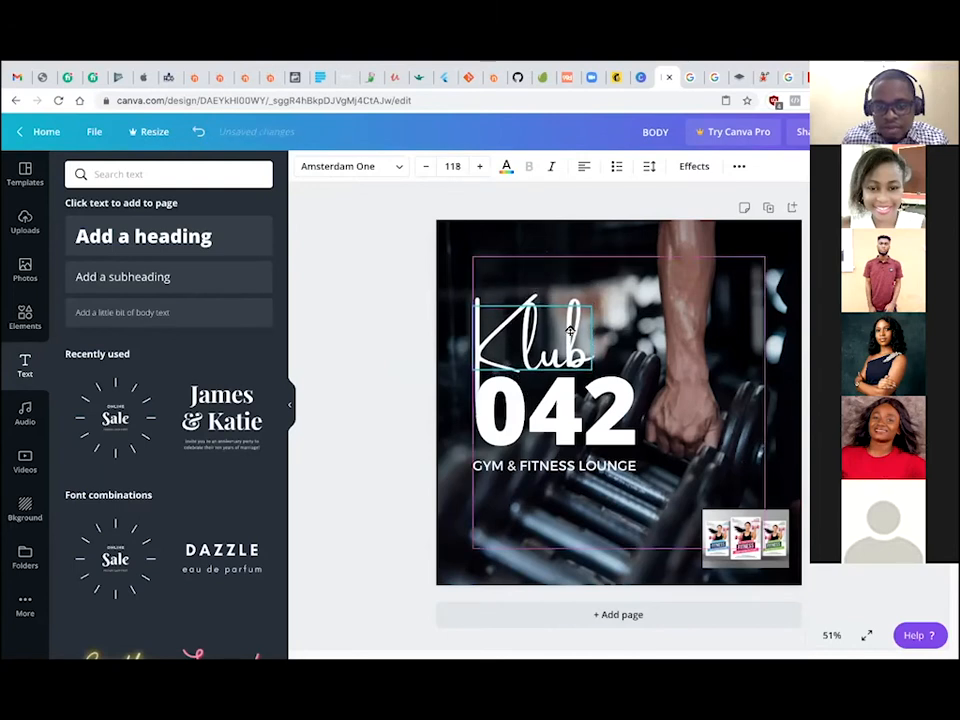
pyautogui.click(411, 219)
pyautogui.click(478, 326)
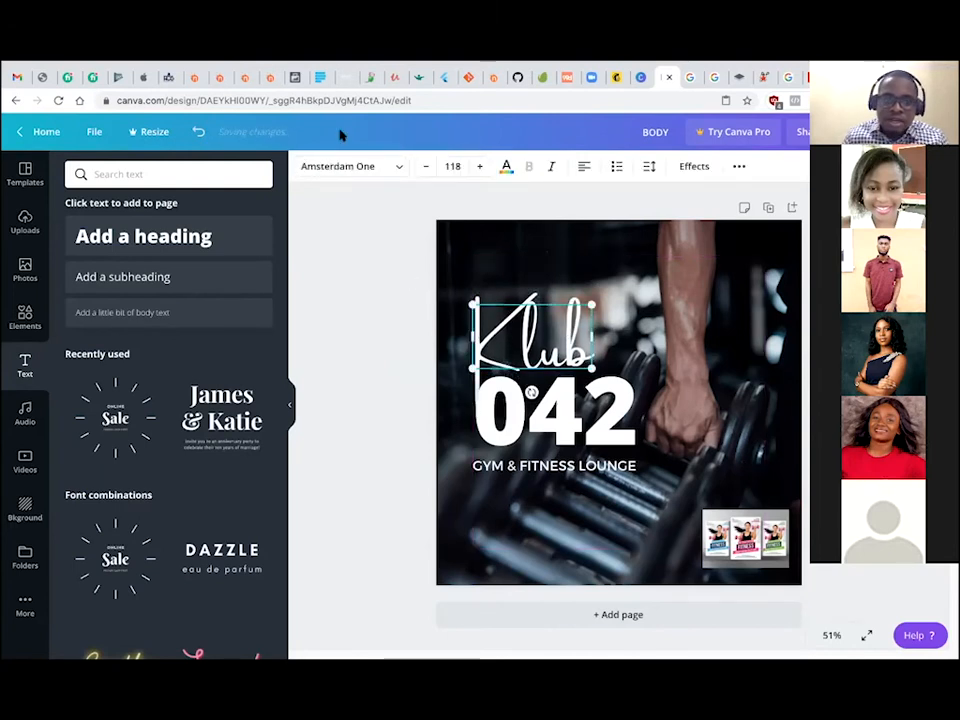
# Set the Klub text's font to Moontime from the popular fonts.
pyautogui.click(390, 166)
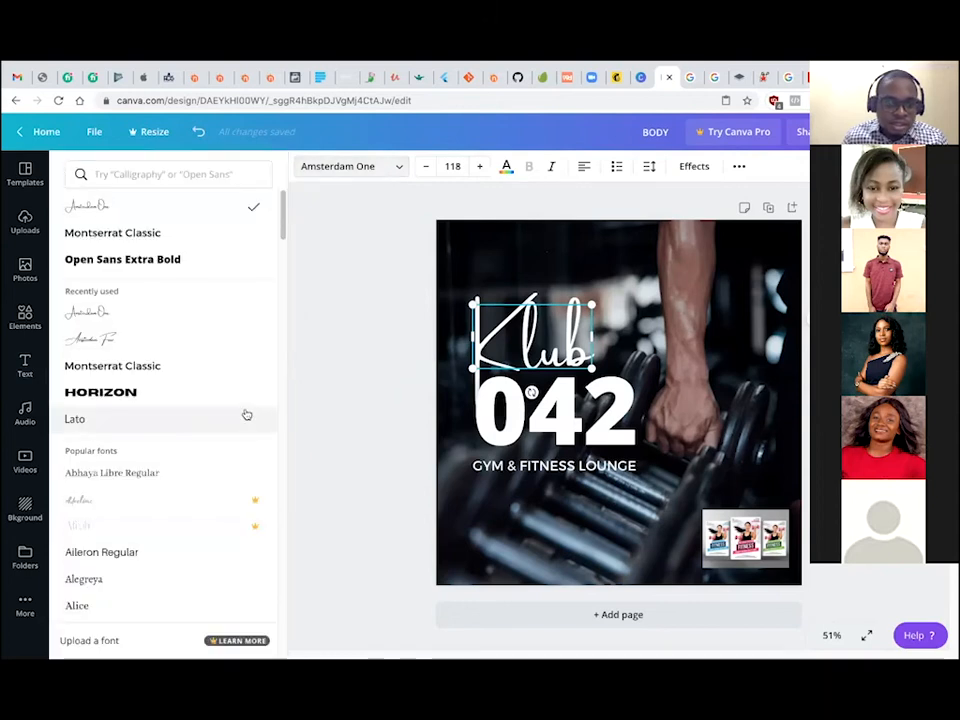
pyautogui.scroll(-4, 105, 430)
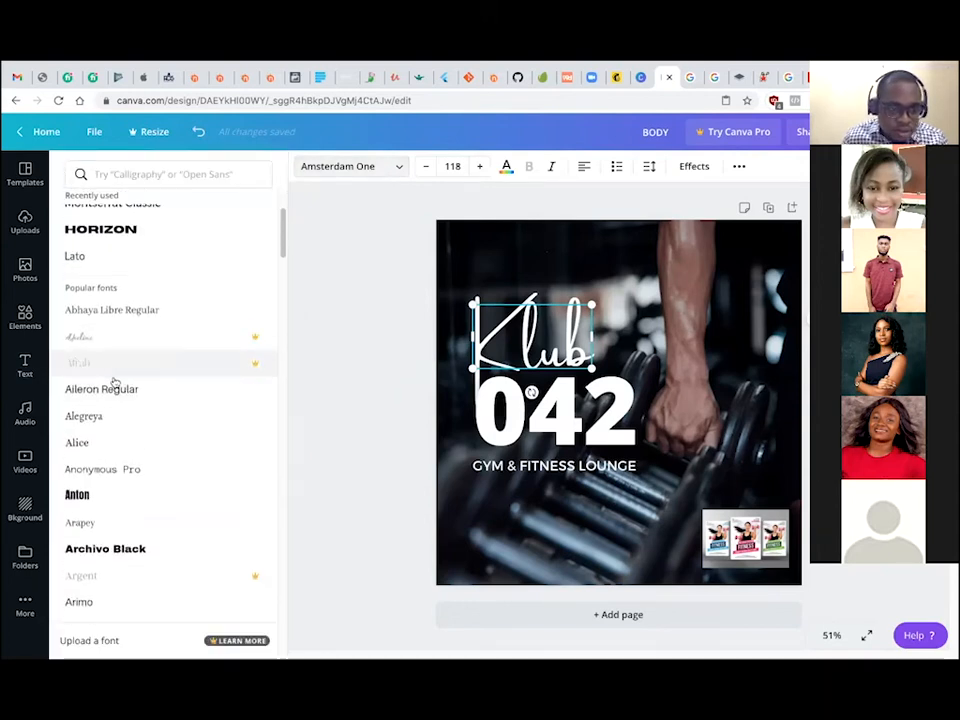
pyautogui.scroll(-8, 118, 347)
pyautogui.scroll(3, 125, 309)
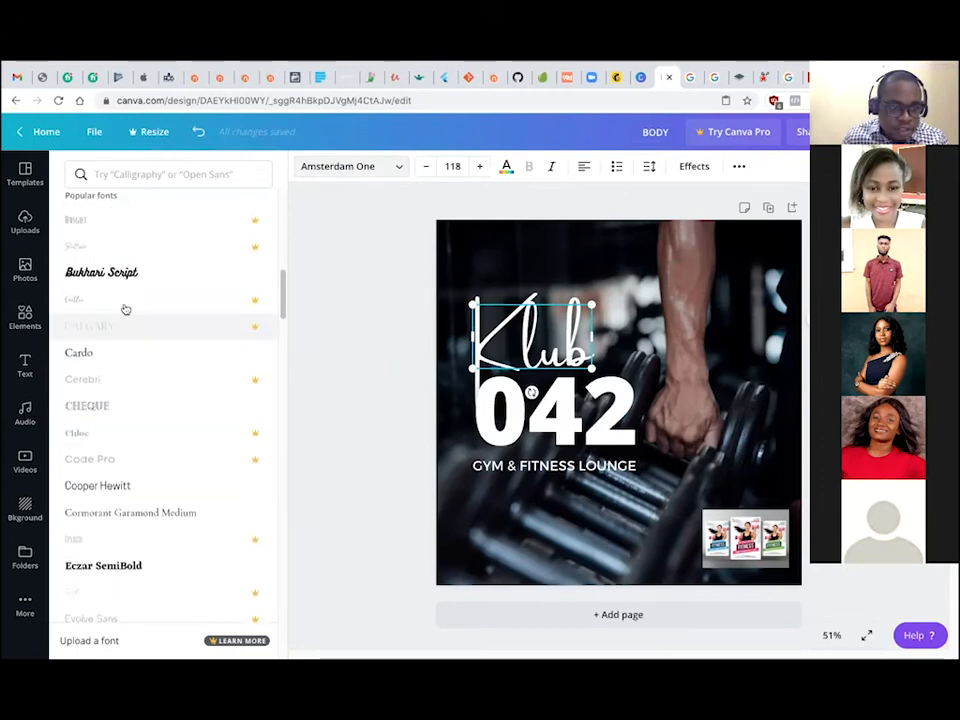
pyautogui.scroll(-8, 139, 440)
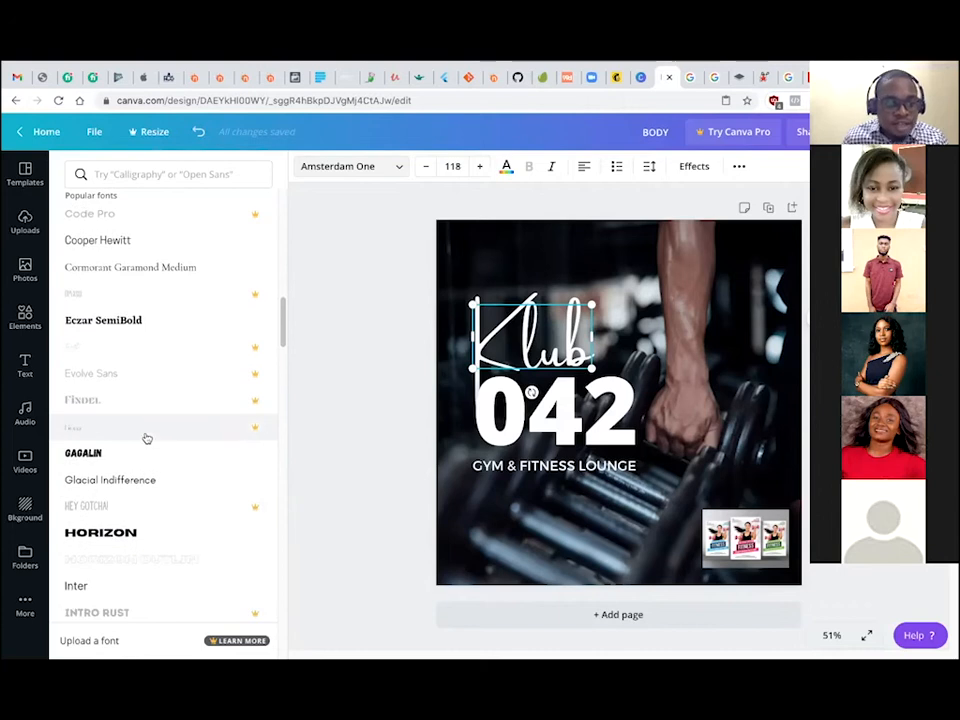
pyautogui.scroll(-10, 146, 438)
pyautogui.scroll(-7, 143, 440)
pyautogui.scroll(-4, 148, 462)
pyautogui.click(166, 277)
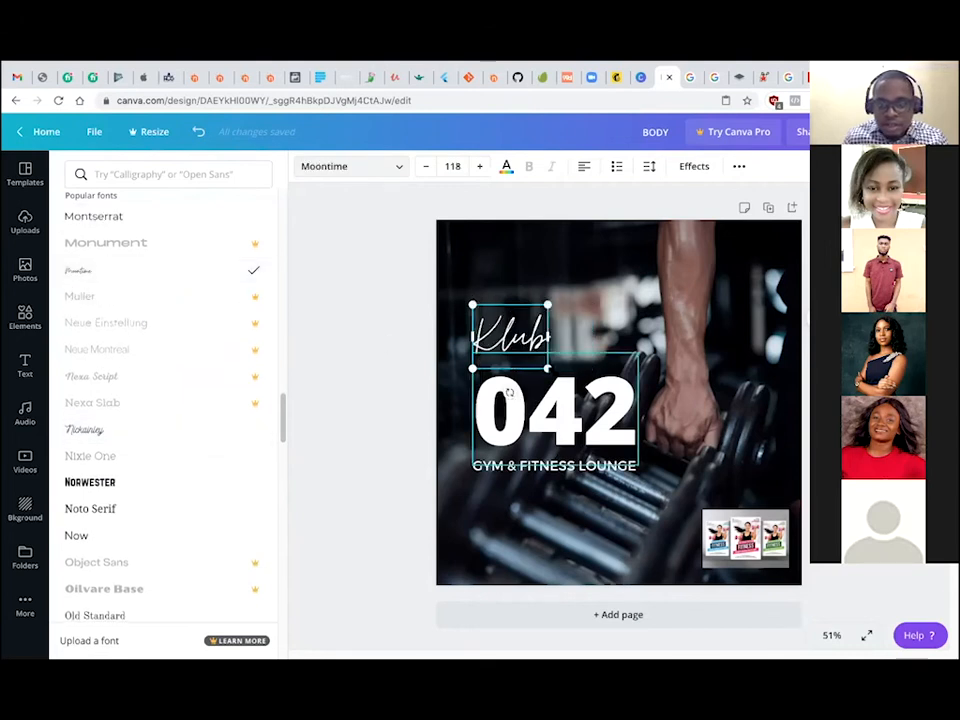
# Enlarge the Klub text to size 142 and centre it just above 042.
pyautogui.moveTo(547, 368); pyautogui.dragTo(572, 386)
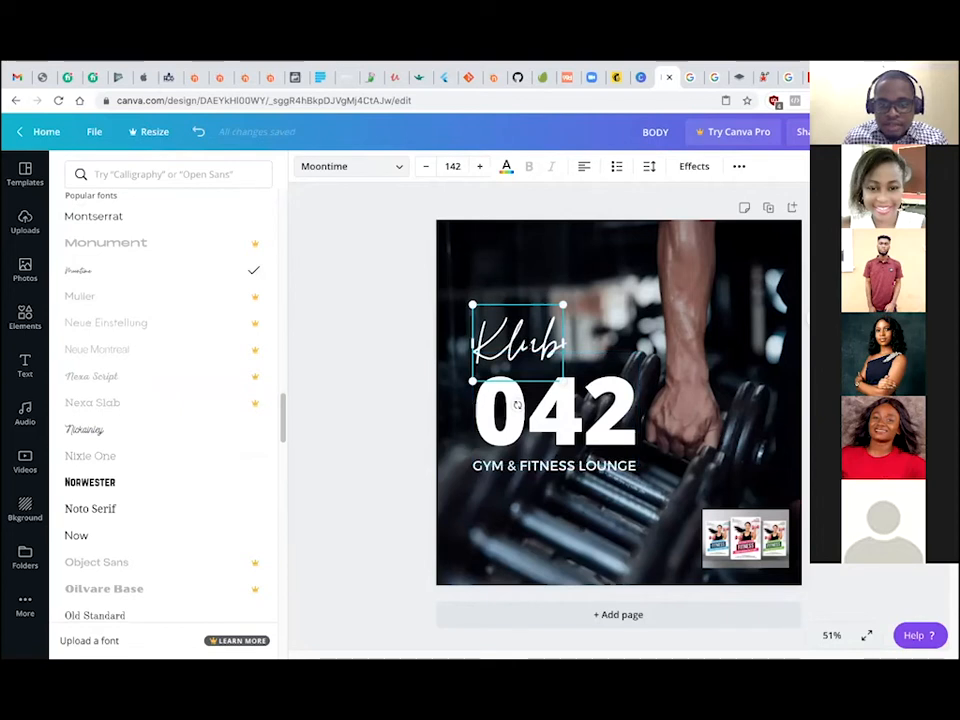
pyautogui.moveTo(523, 342); pyautogui.dragTo(562, 345)
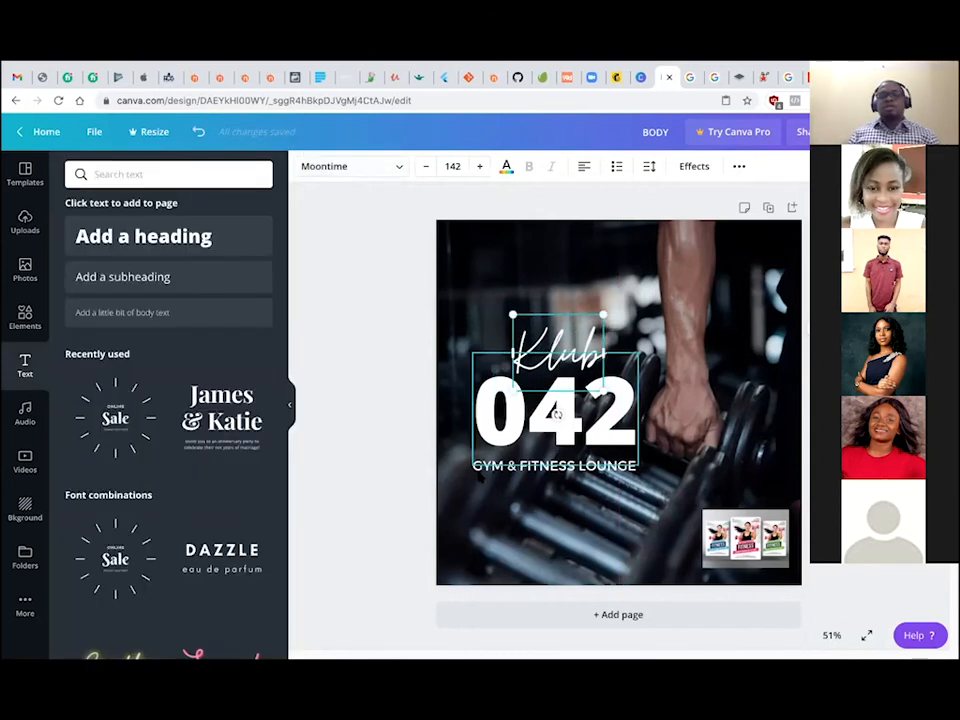
pyautogui.click(479, 472)
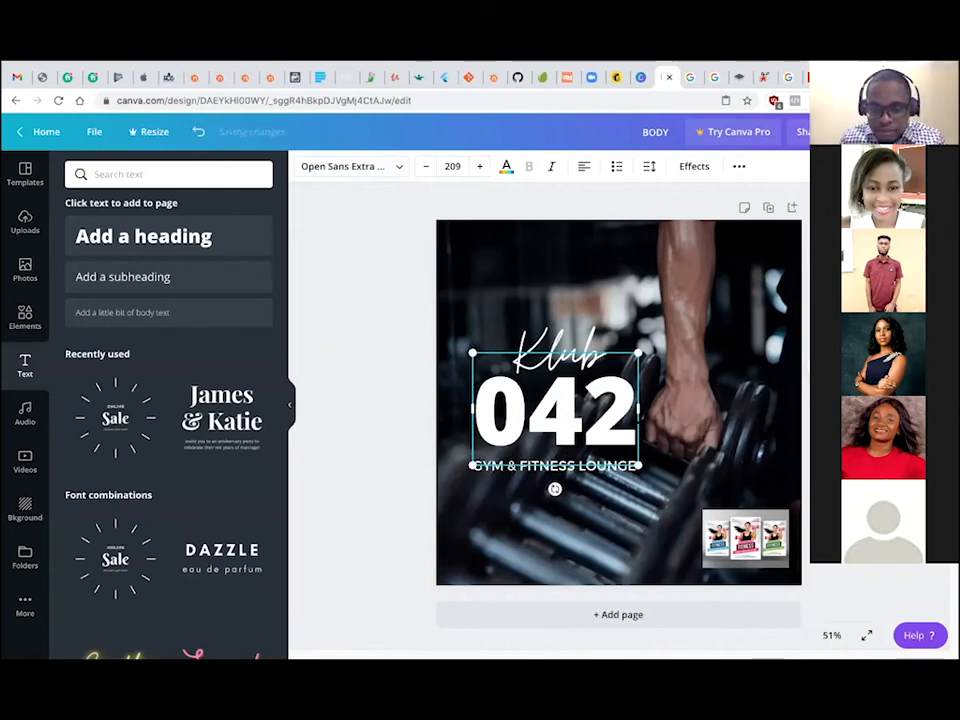
# Try shrinking the 042 text to size 203 and restore it to size 209.
pyautogui.moveTo(639, 465); pyautogui.dragTo(633, 465)
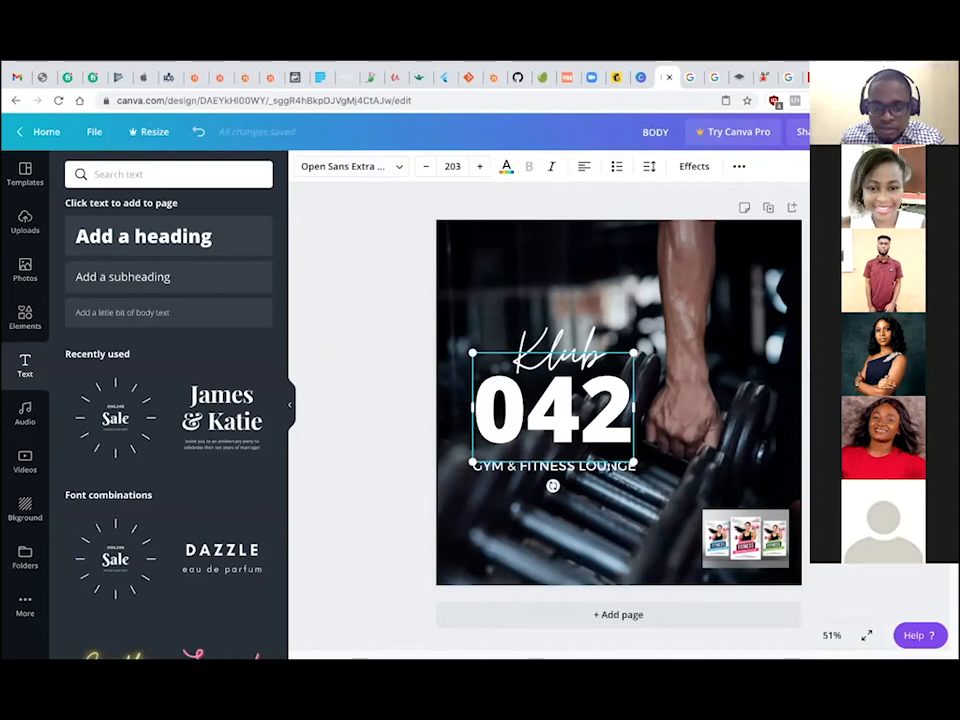
pyautogui.click(352, 388)
pyautogui.click(560, 422)
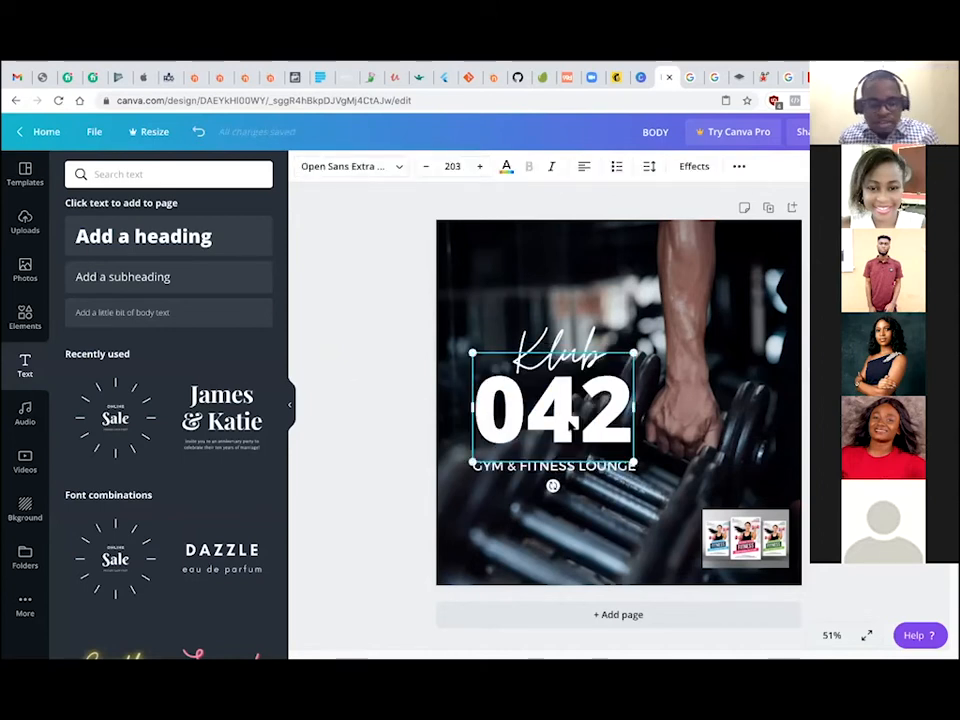
pyautogui.moveTo(633, 462); pyautogui.dragTo(638, 465)
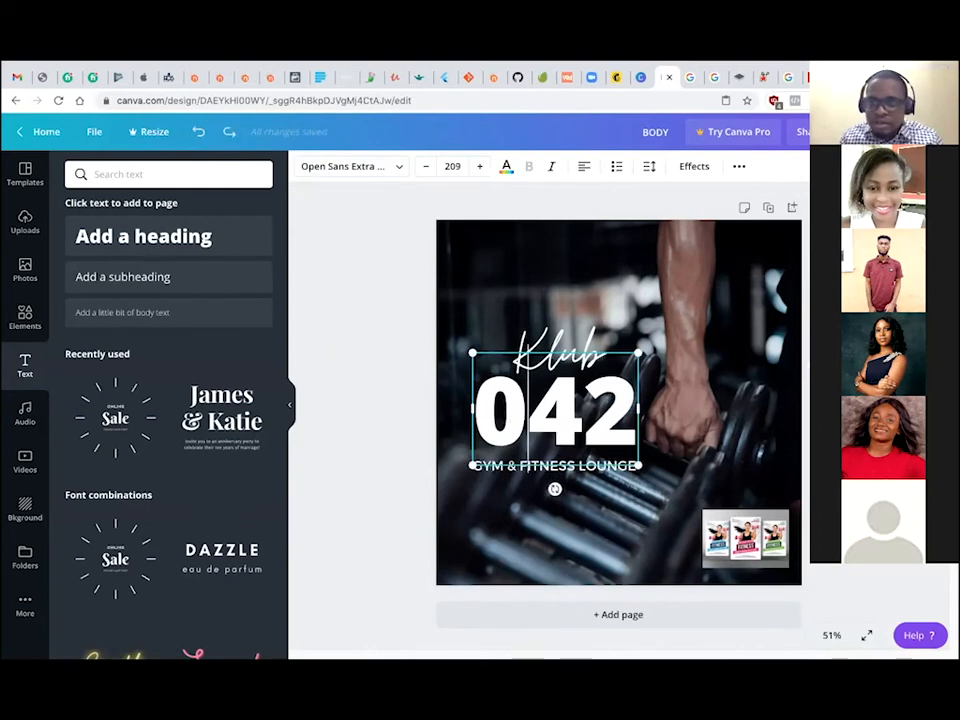
pyautogui.click(796, 206)
pyautogui.click(806, 207)
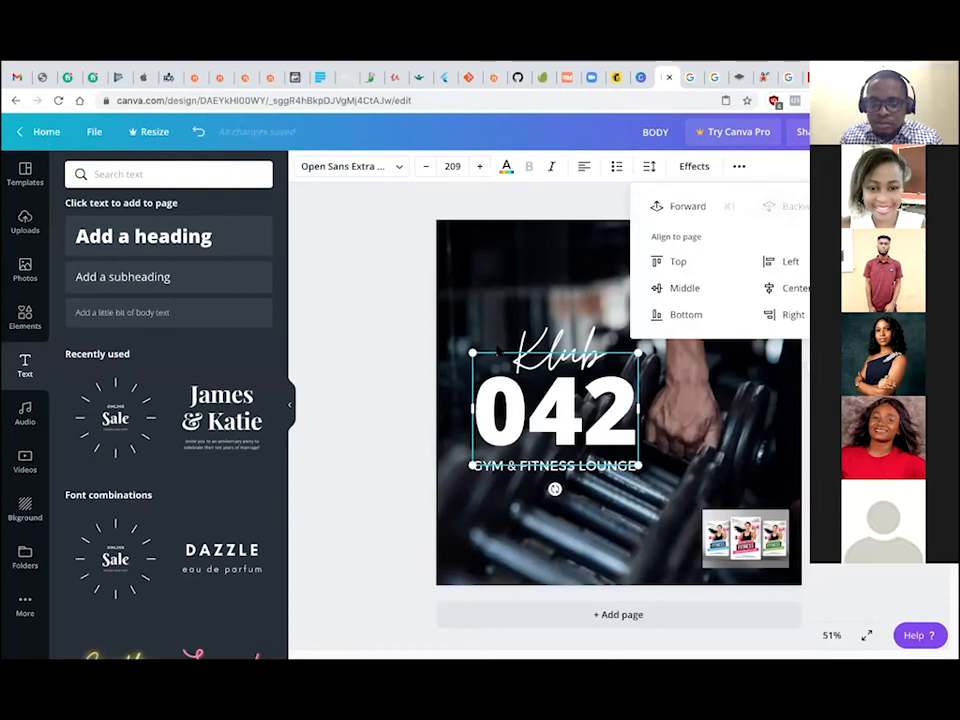
pyautogui.click(395, 368)
# Move the GYM & FITNESS LOUNGE tagline closer beneath 042 and reduce it to size 28.5 to fit the number's width.
pyautogui.click(530, 467)
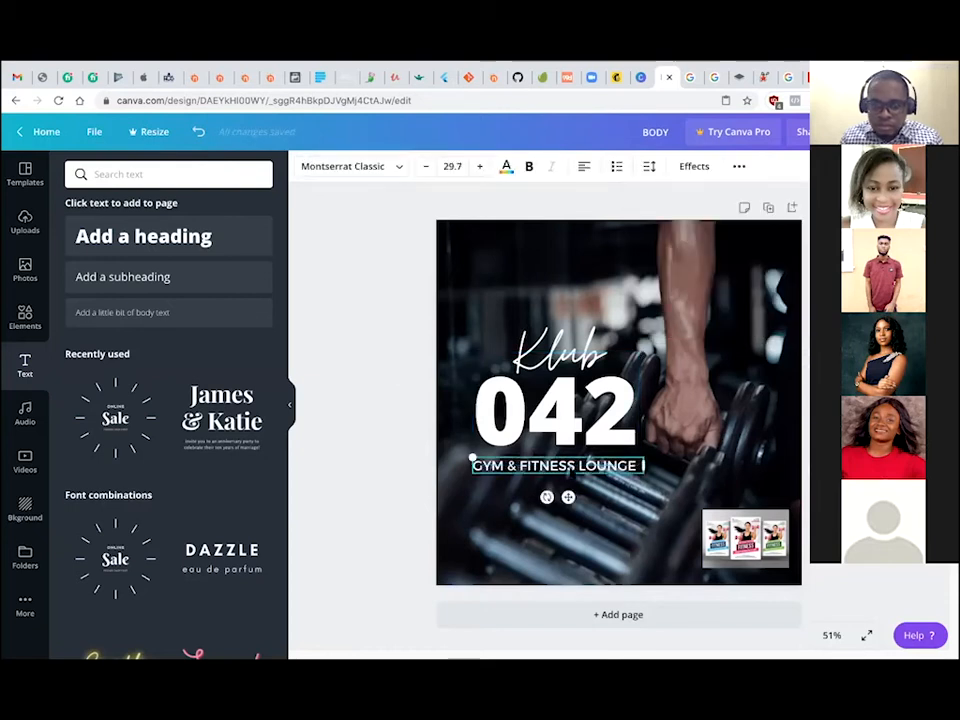
pyautogui.moveTo(601, 466); pyautogui.dragTo(640, 458)
pyautogui.moveTo(473, 450); pyautogui.dragTo(479, 450)
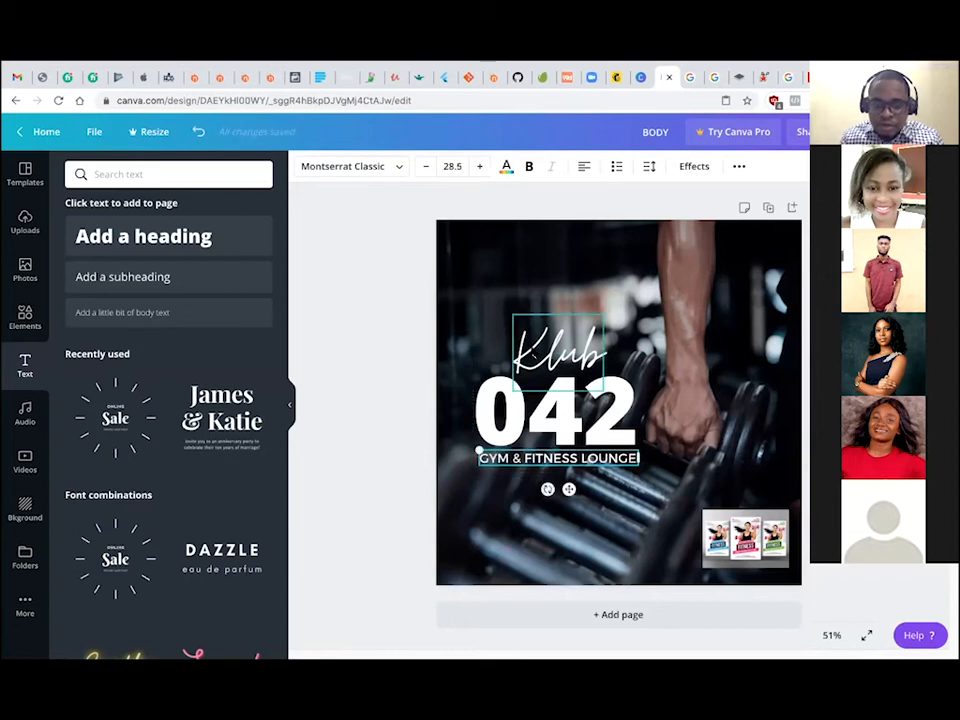
# Enlarge the Klub text slightly toward its upper-left corner and deselect it.
pyautogui.click(533, 354)
pyautogui.moveTo(513, 315); pyautogui.dragTo(497, 309)
pyautogui.click(403, 394)
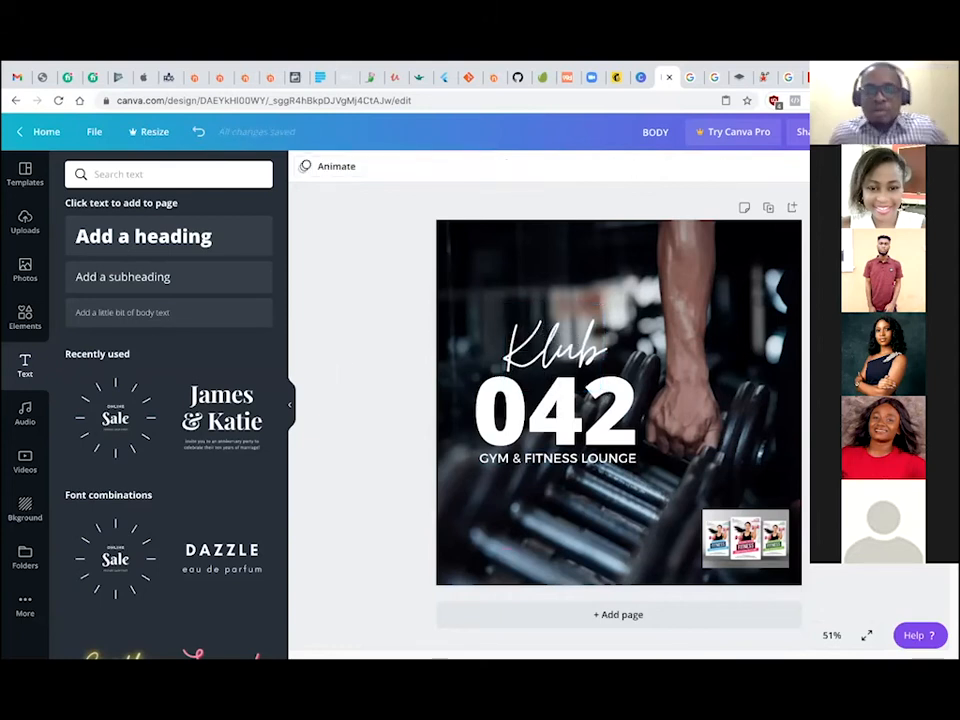
# Select Klub, 042 and the tagline together, move them up and left, and enlarge the group to about 535 by 513.
pyautogui.moveTo(392, 291); pyautogui.dragTo(632, 459)
pyautogui.moveTo(611, 405); pyautogui.dragTo(606, 399)
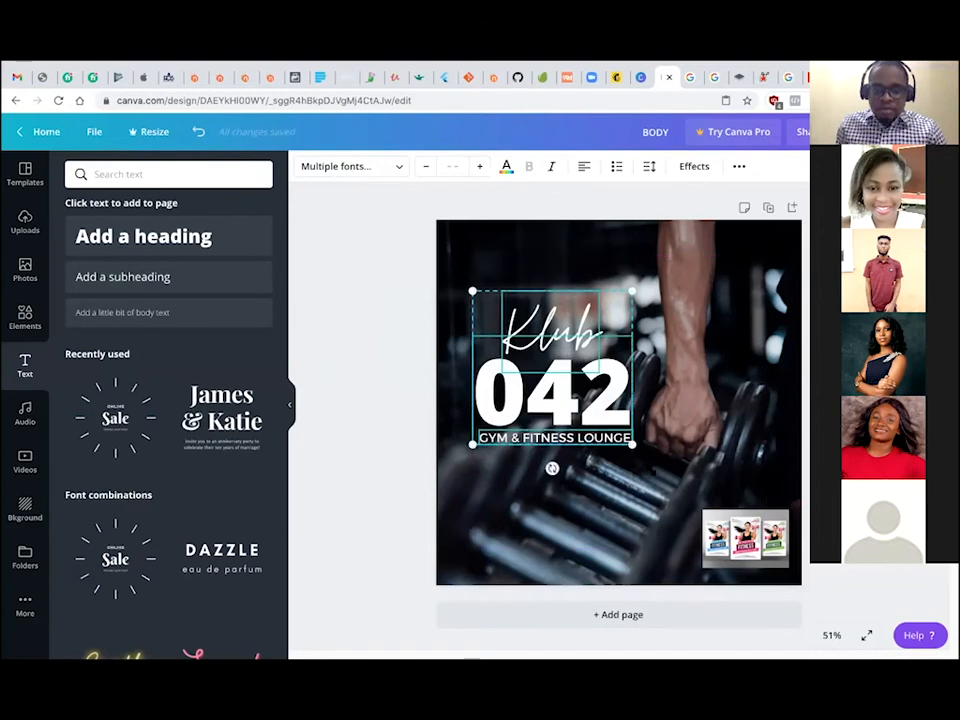
pyautogui.moveTo(632, 444); pyautogui.dragTo(654, 461)
pyautogui.moveTo(633, 397); pyautogui.dragTo(620, 390)
pyautogui.moveTo(643, 458); pyautogui.dragTo(640, 455)
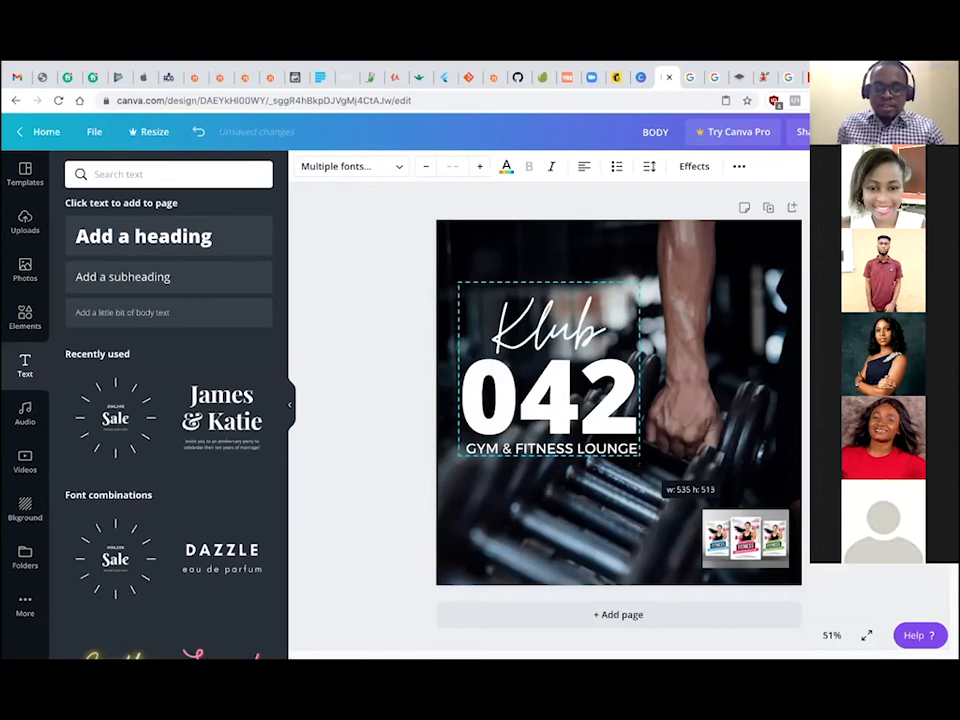
pyautogui.click(373, 456)
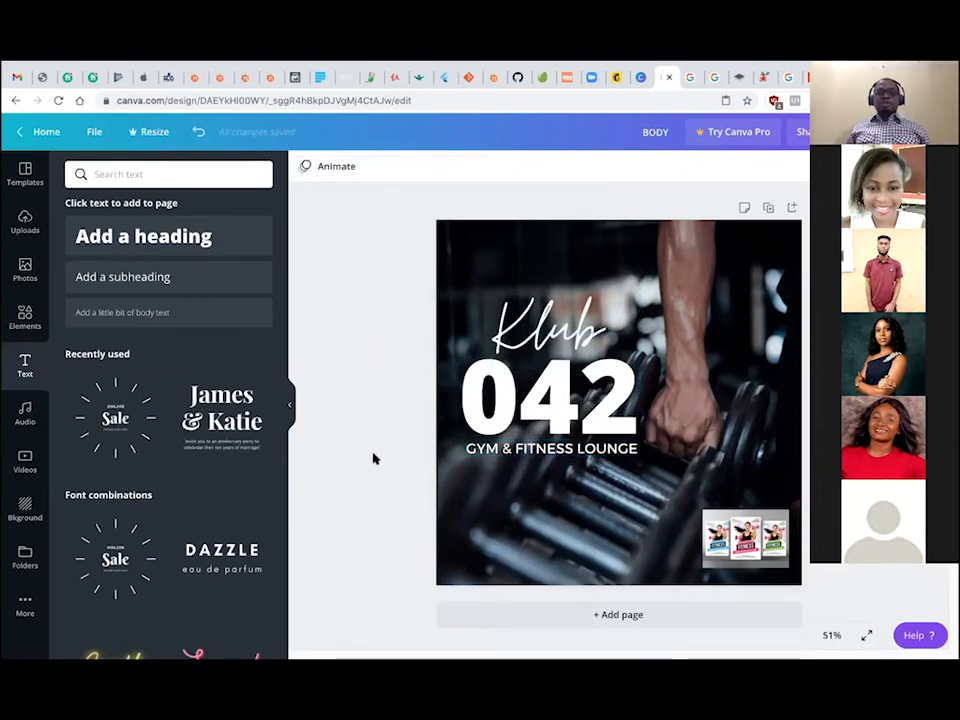
# Search the graphic elements for dumbell and browse the dumbbell icons.
pyautogui.click(25, 318)
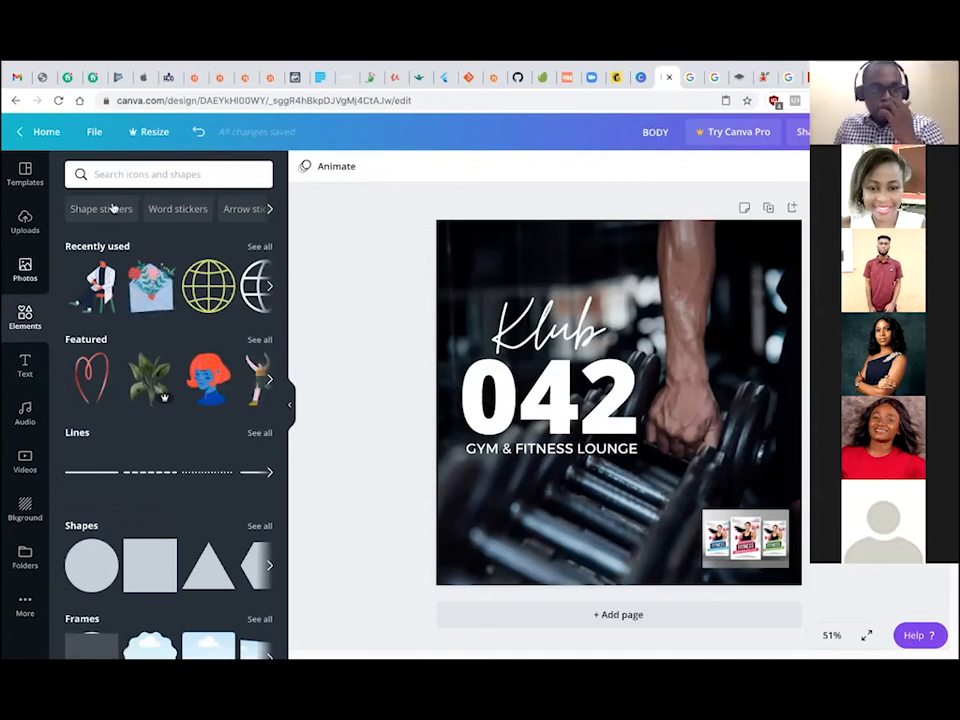
pyautogui.click(139, 174)
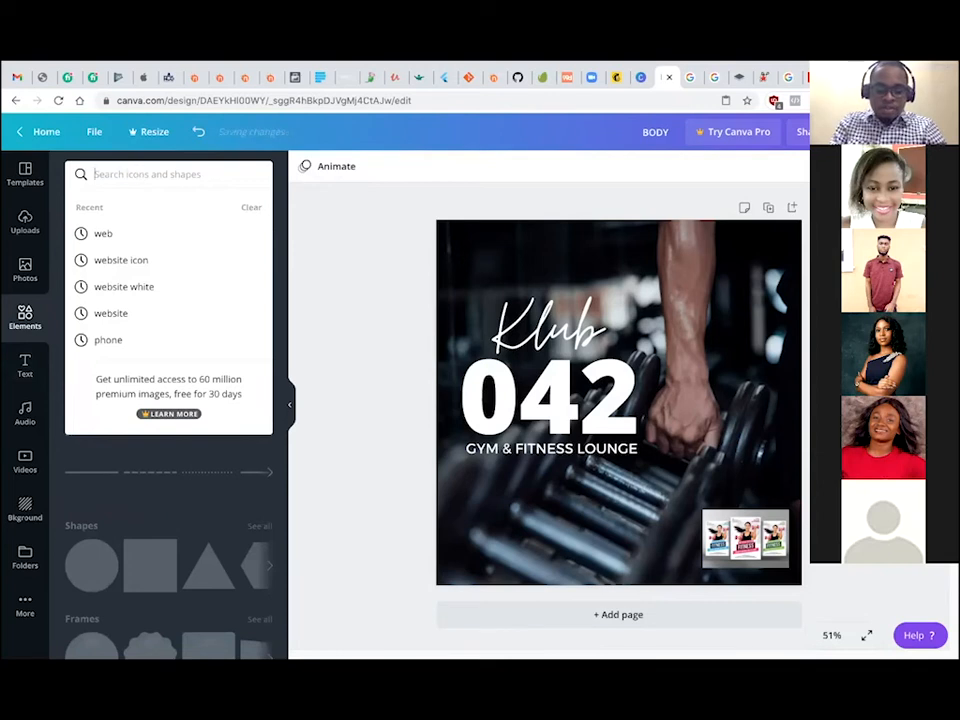
pyautogui.write('dumbell')
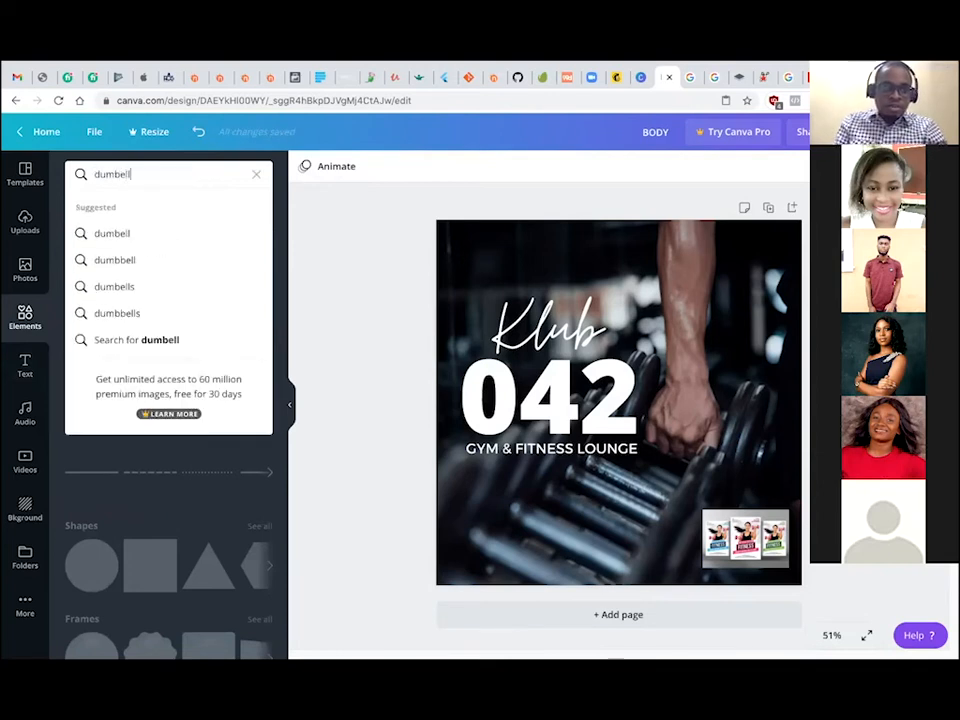
pyautogui.press('Return')
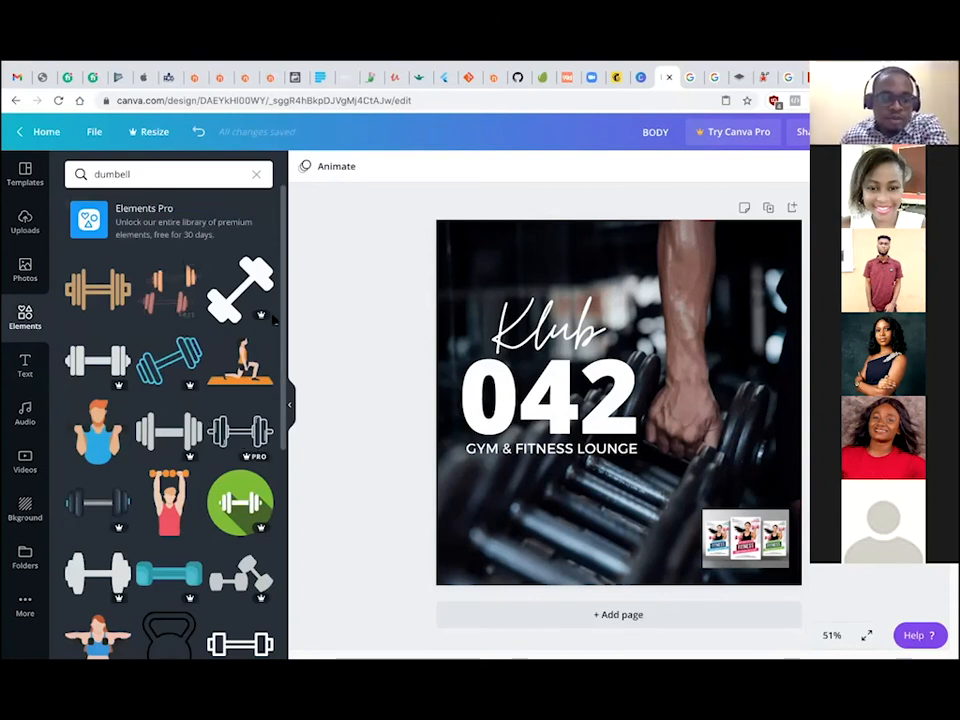
pyautogui.scroll(-1, 277, 368)
pyautogui.scroll(-2, 277, 370)
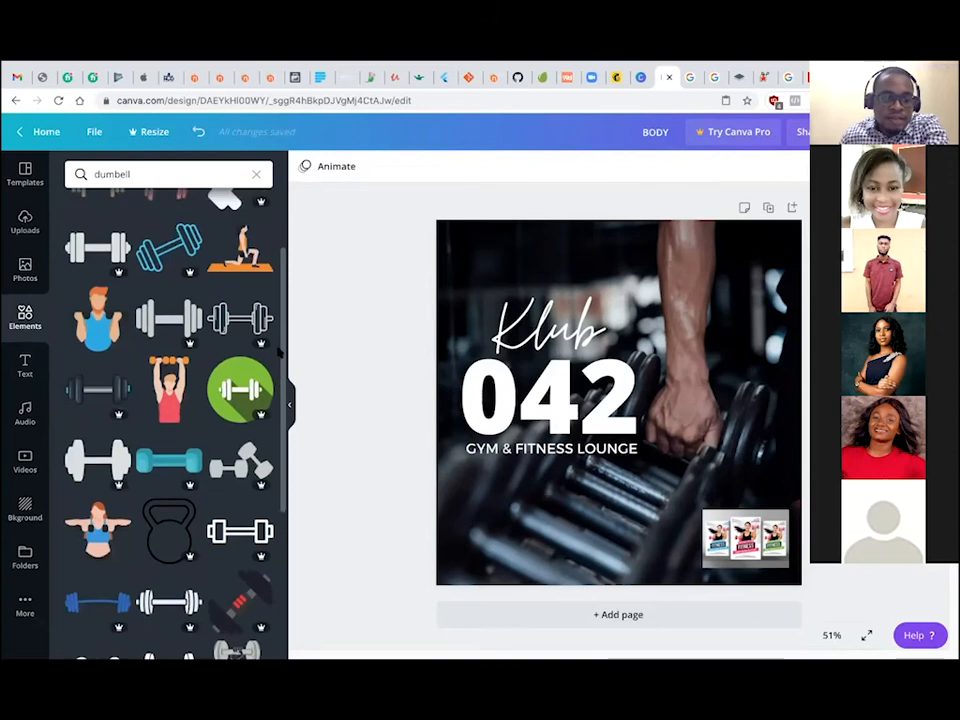
pyautogui.scroll(3, 160, 300)
# Add the free brown dumbbell icon above the Klub text, shrink it to a small size and recolor it yellow.
pyautogui.moveTo(112, 280); pyautogui.dragTo(538, 262)
pyautogui.moveTo(632, 314); pyautogui.dragTo(500, 292)
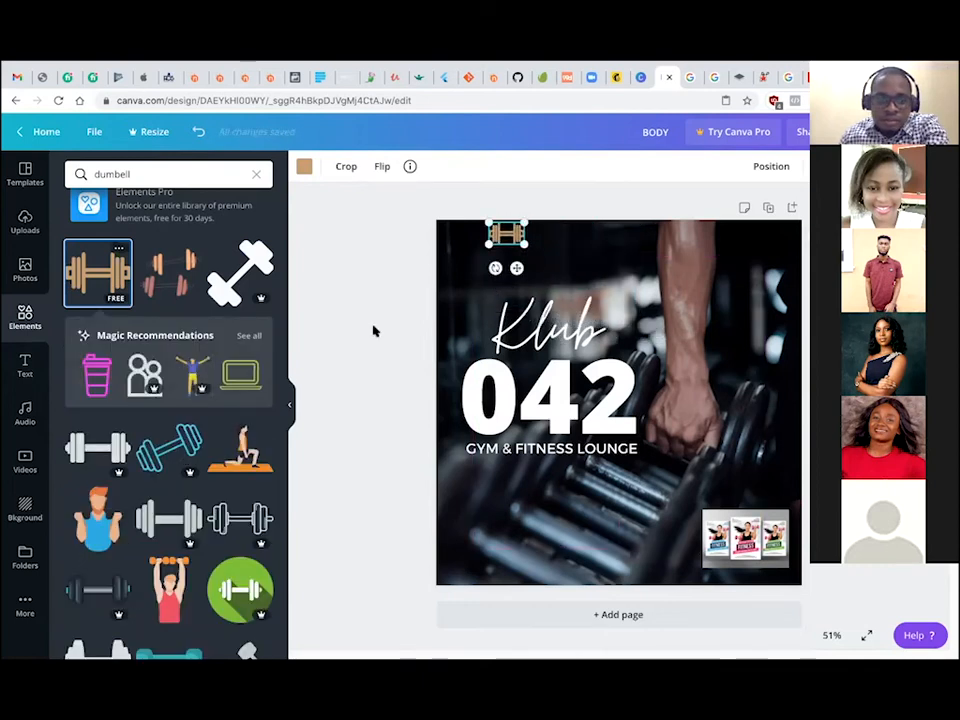
pyautogui.click(305, 168)
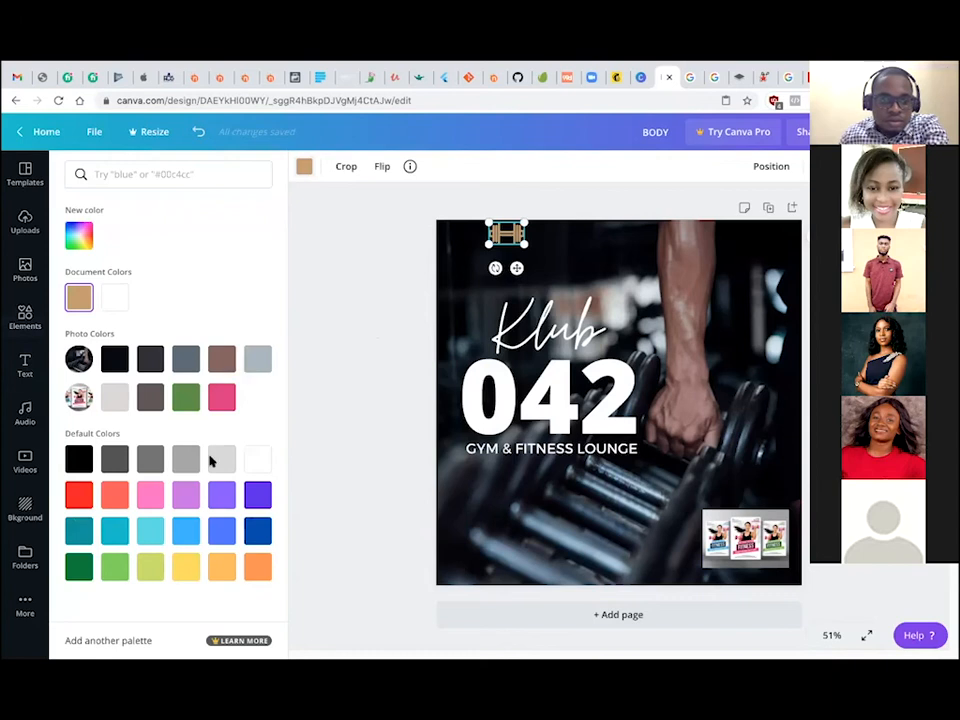
pyautogui.click(184, 567)
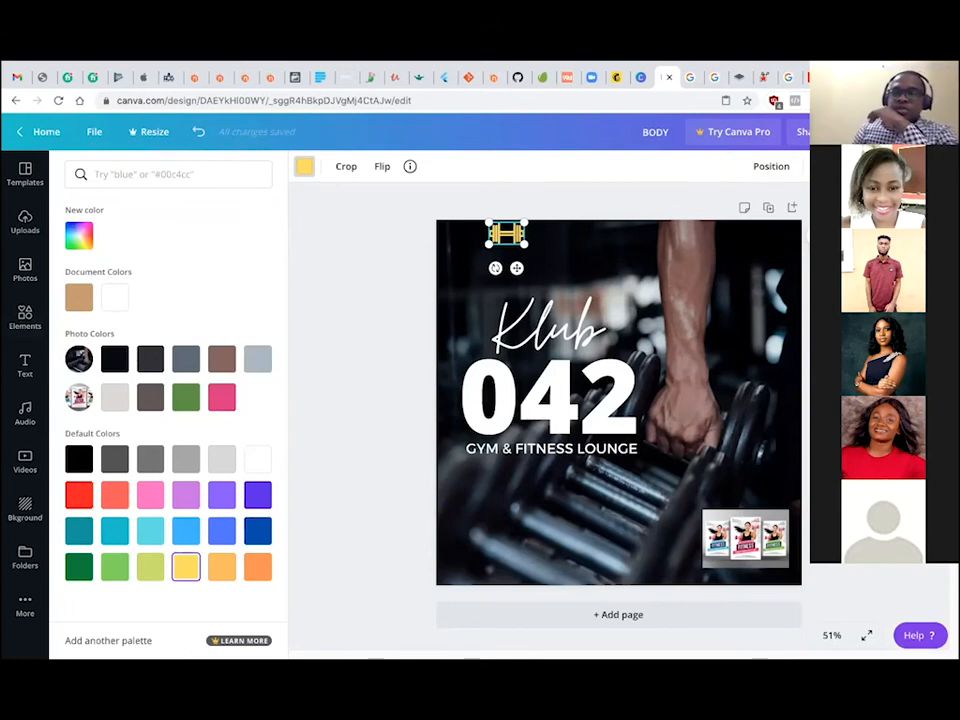
# Switch to Google and search for gym brand colors.
pyautogui.click(808, 77)
pyautogui.moveTo(275, 156); pyautogui.dragTo(124, 141)
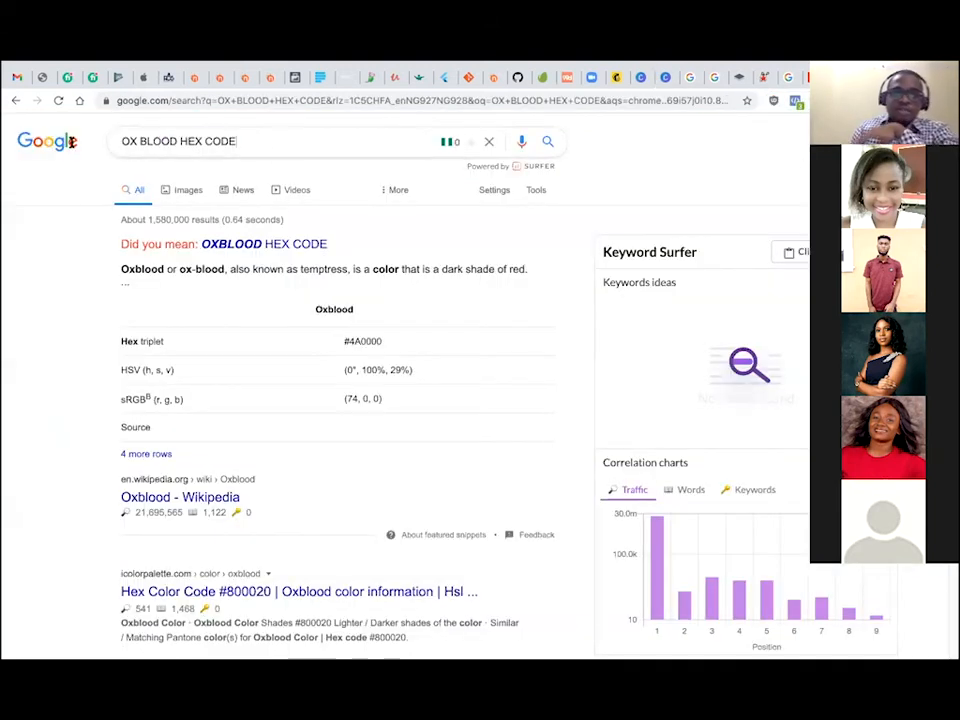
pyautogui.write('gym')
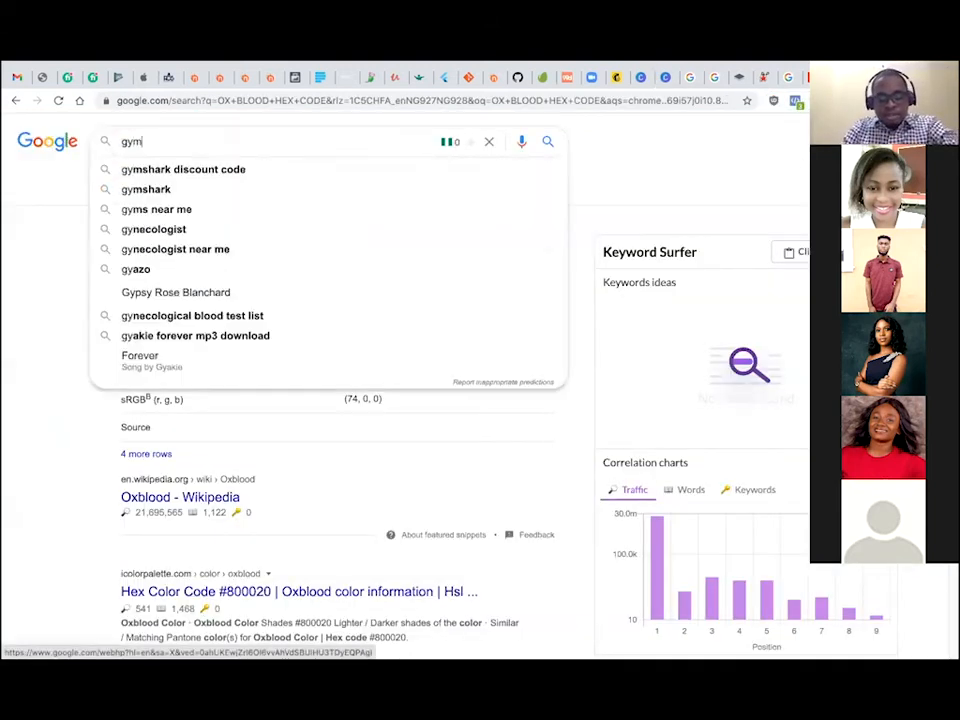
pyautogui.write(' brand ')
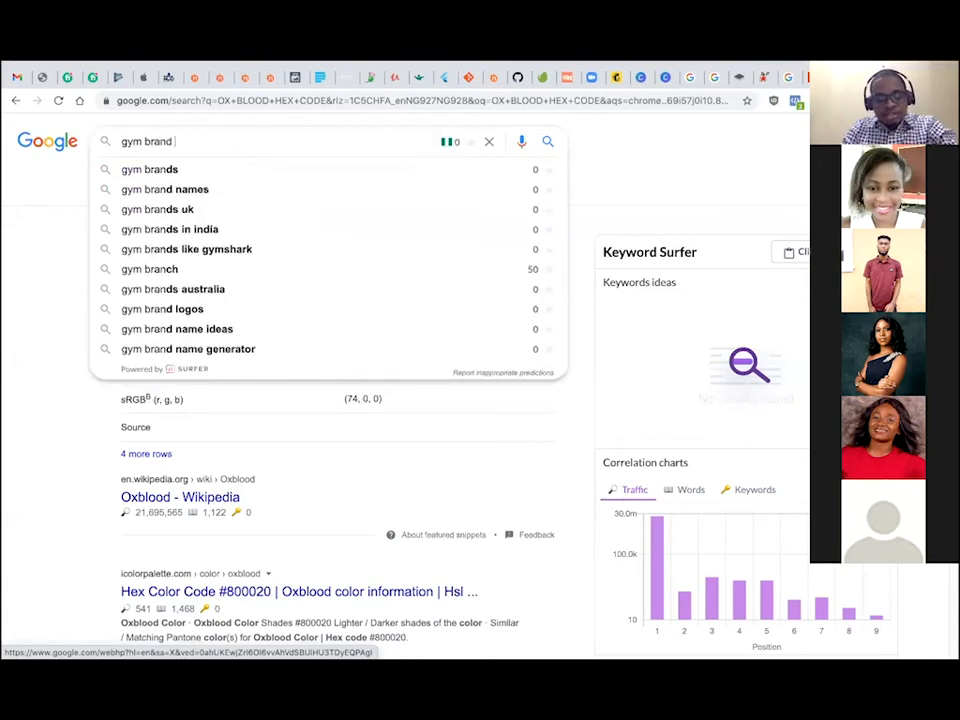
pyautogui.write('colors')
pyautogui.press('Return')
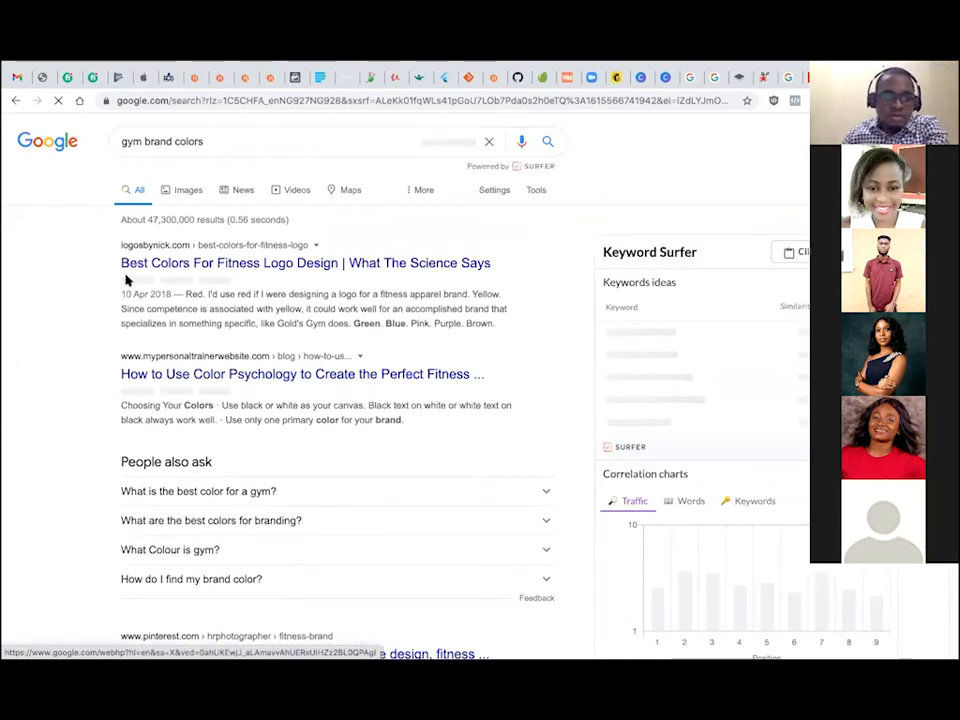
# Open the Best Colors For Fitness Logo Design article and the image results in separate tabs, and bring up the article.
pyautogui.rightClick(154, 264)
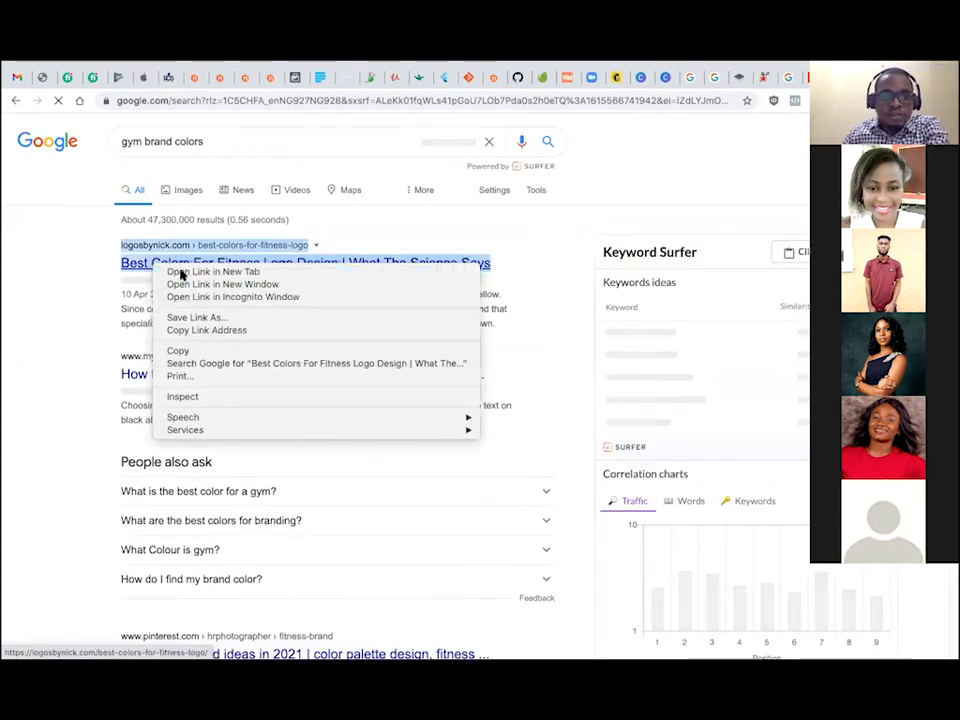
pyautogui.click(180, 272)
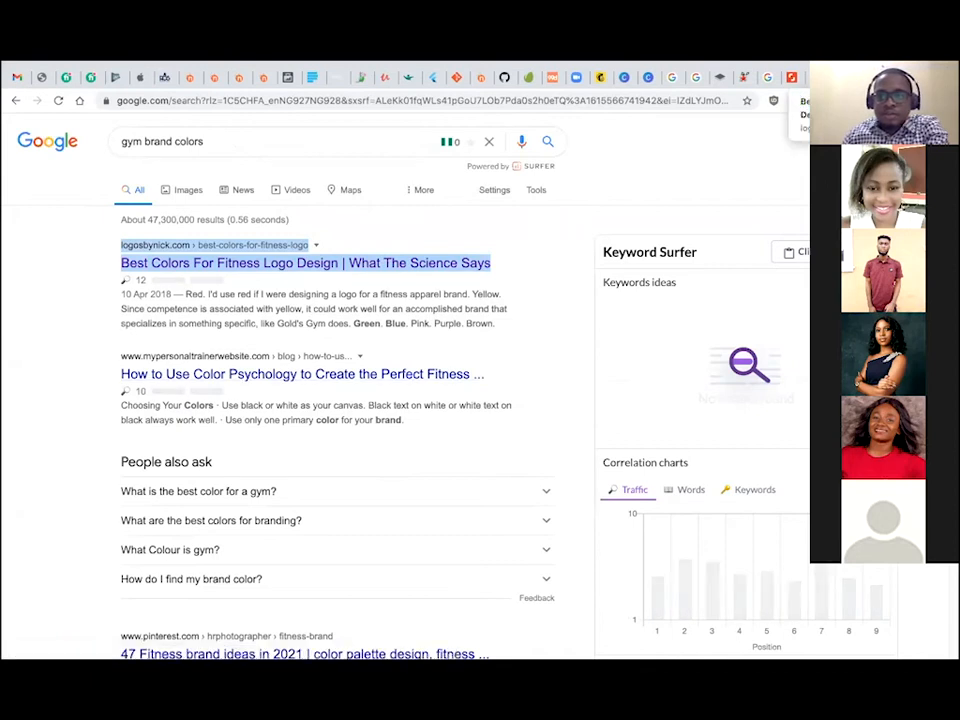
pyautogui.click(840, 77)
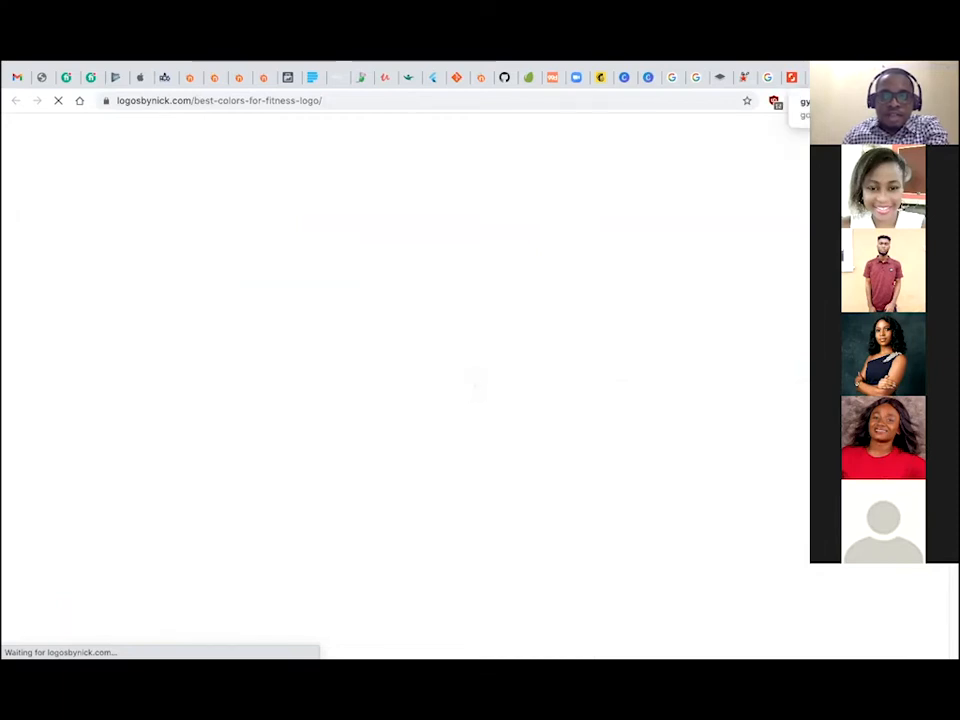
pyautogui.click(812, 77)
pyautogui.rightClick(184, 190)
pyautogui.click(212, 192)
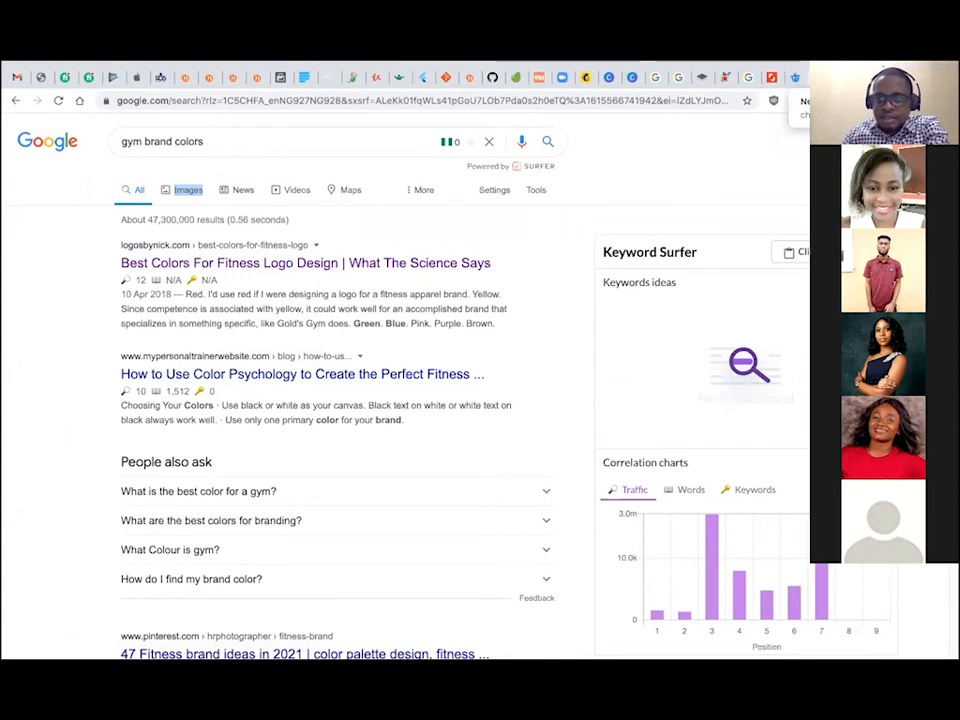
pyautogui.hotkey('ctrl', 't')
pyautogui.click(820, 77)
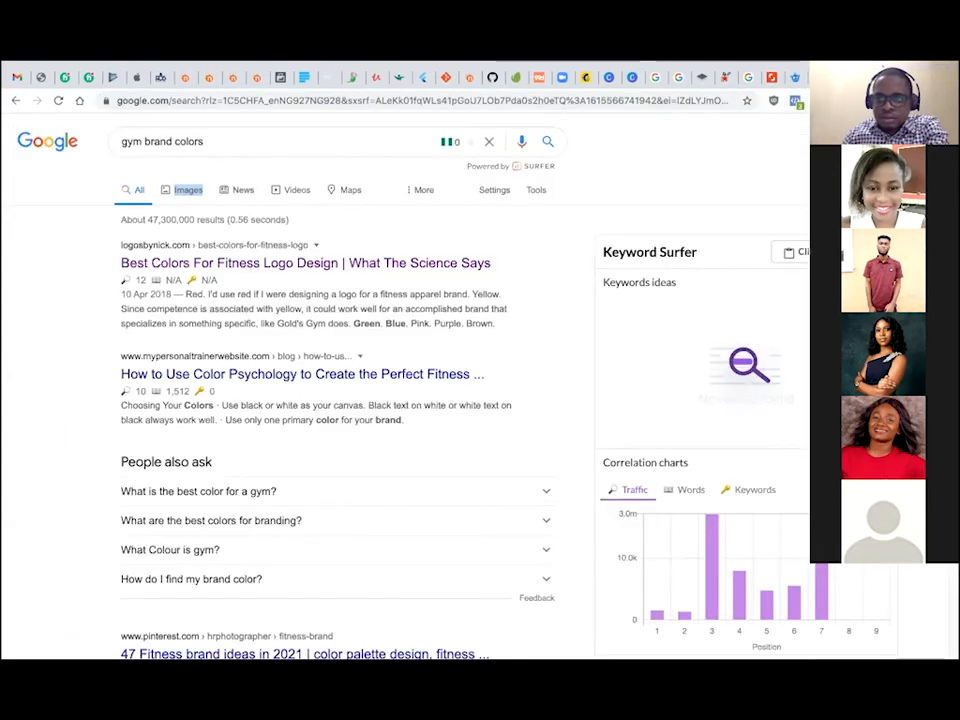
pyautogui.click(843, 77)
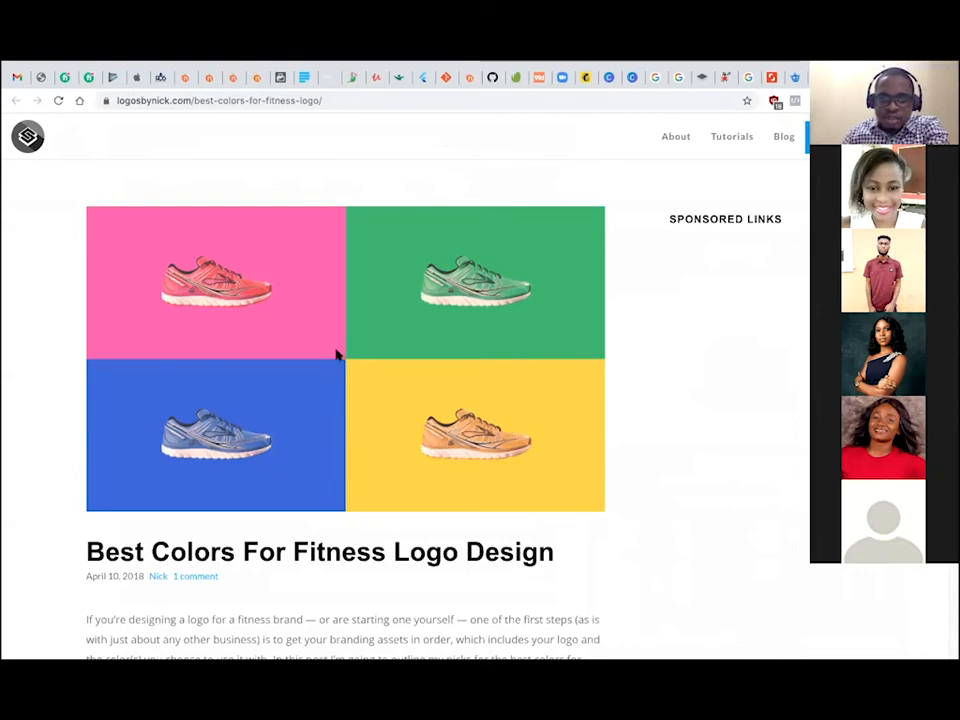
# Read through the article's fitness brand examples for each color and return to the Canva design.
pyautogui.scroll(-15, 345, 358)
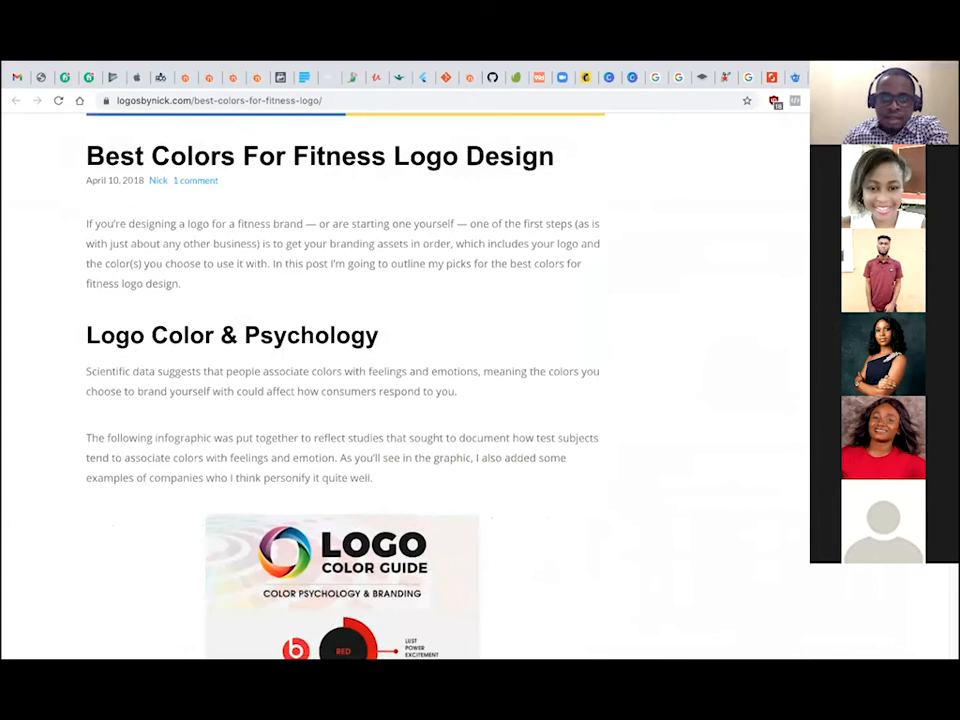
pyautogui.scroll(-5, 345, 390)
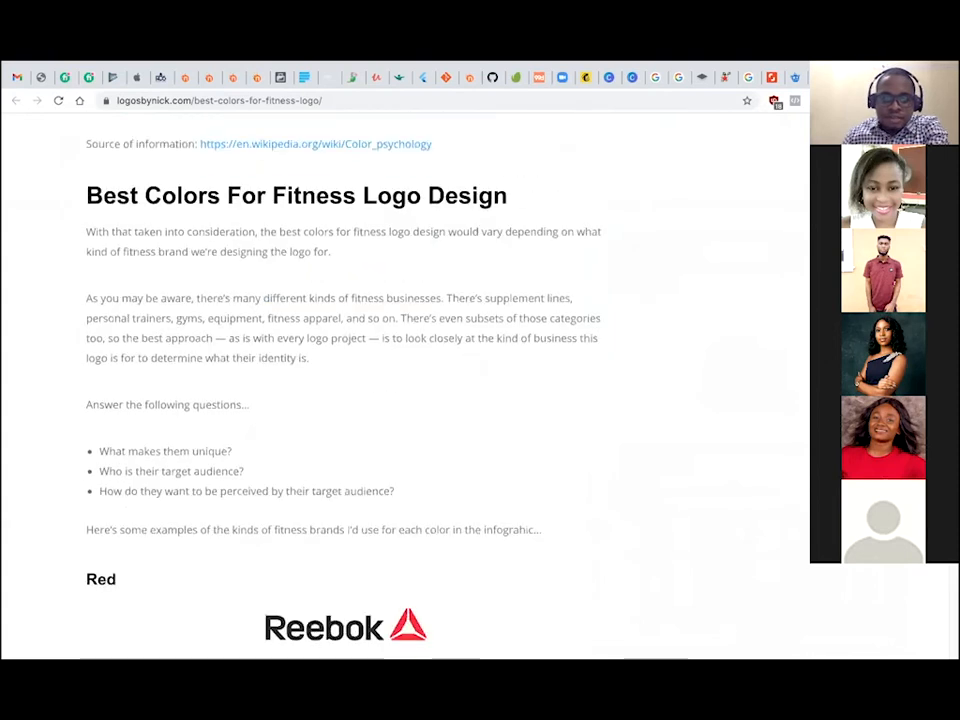
pyautogui.scroll(-6, 345, 390)
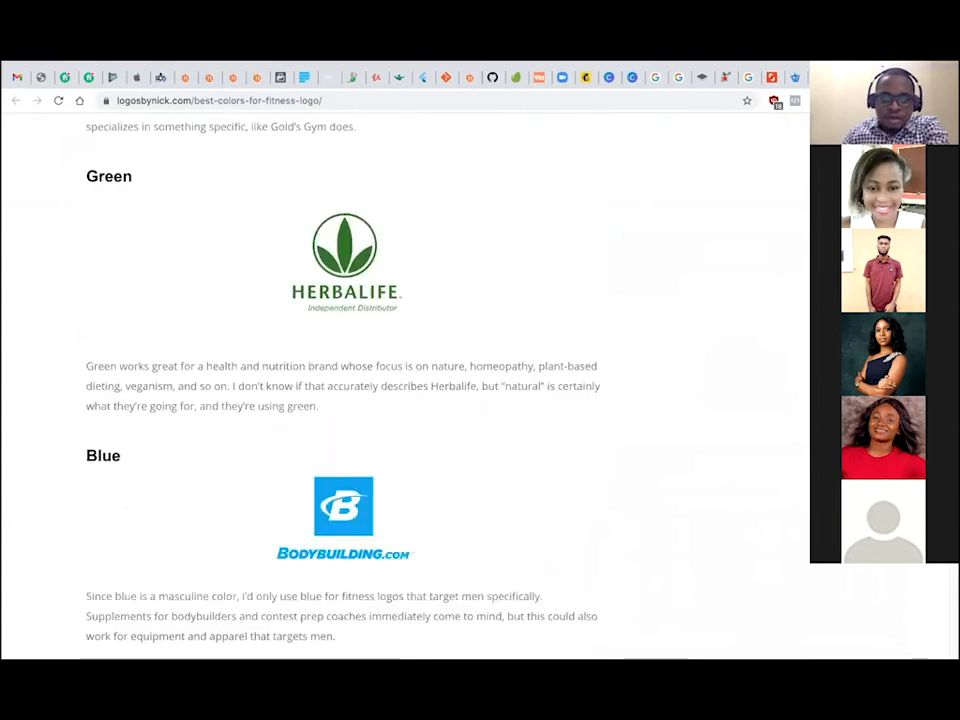
pyautogui.scroll(-6, 345, 390)
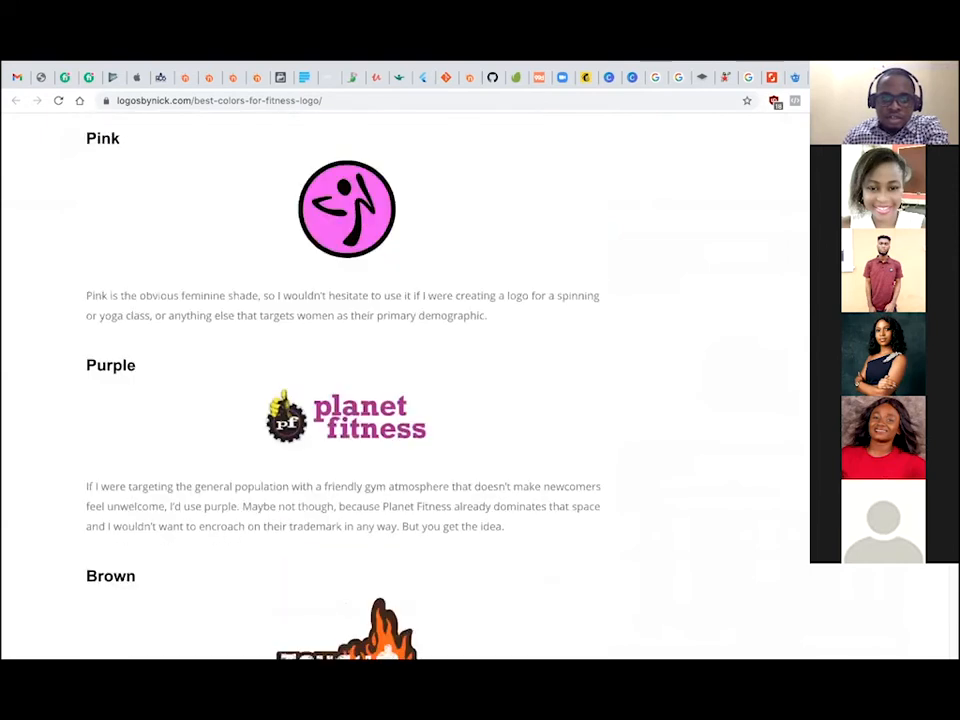
pyautogui.scroll(18, 345, 390)
pyautogui.scroll(-11, 345, 390)
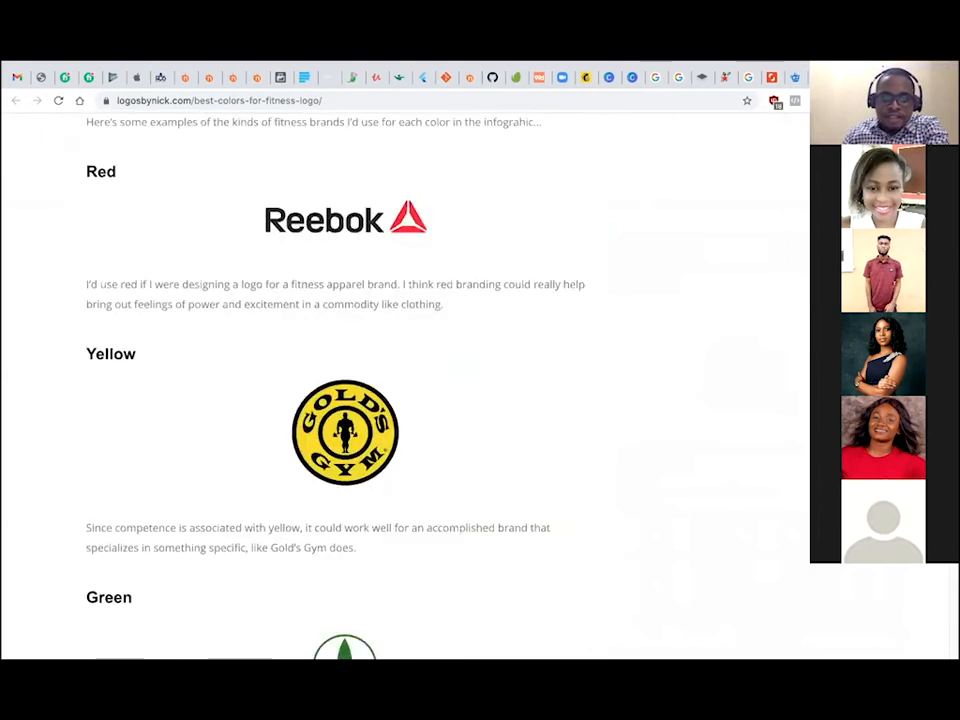
pyautogui.scroll(8, 345, 390)
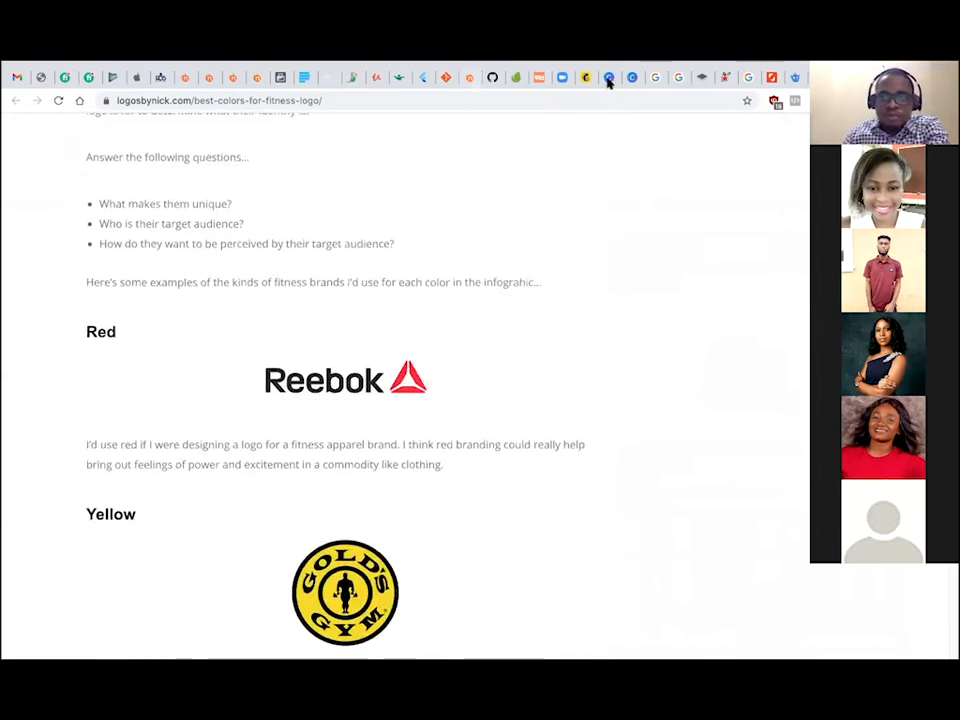
pyautogui.click(609, 80)
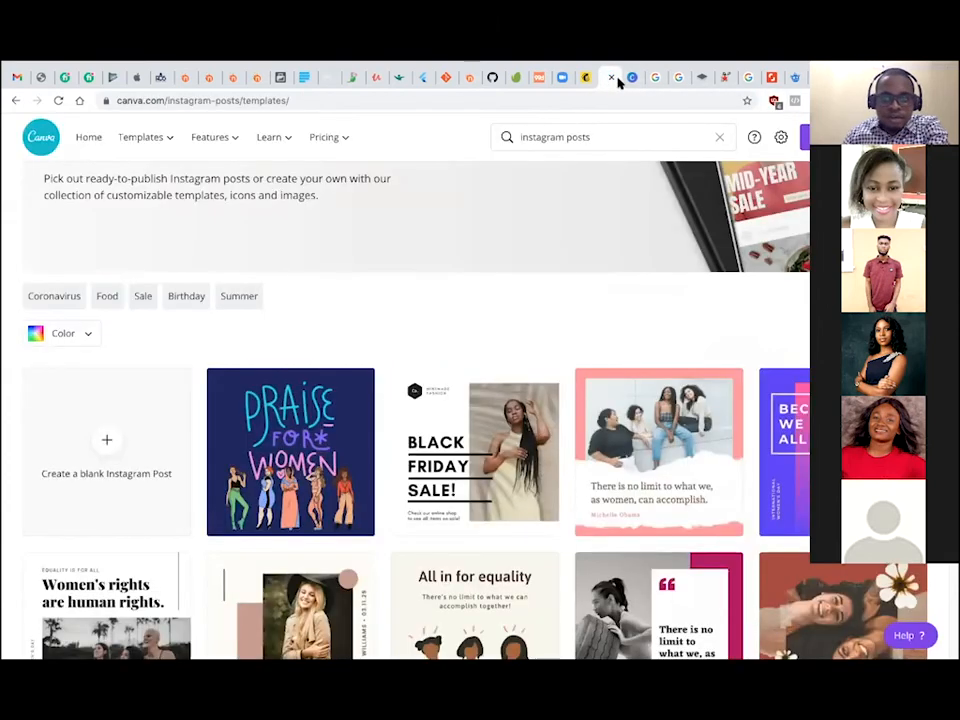
pyautogui.click(628, 79)
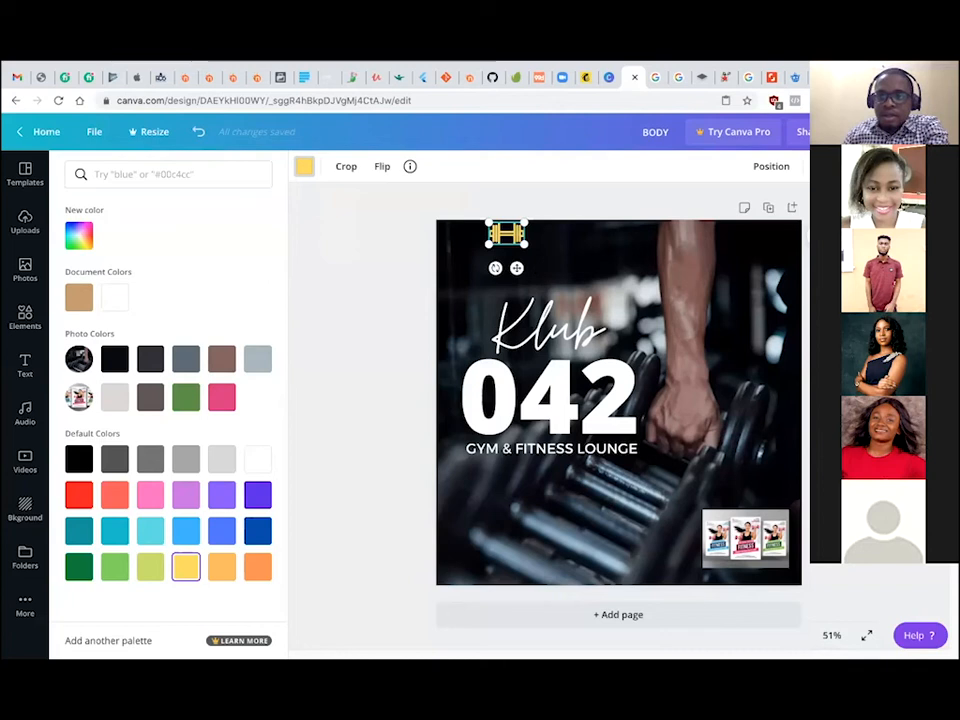
# Look over the gym brand colors image results and revisit the fitness logo color article.
pyautogui.hotkey('ctrl', 't')
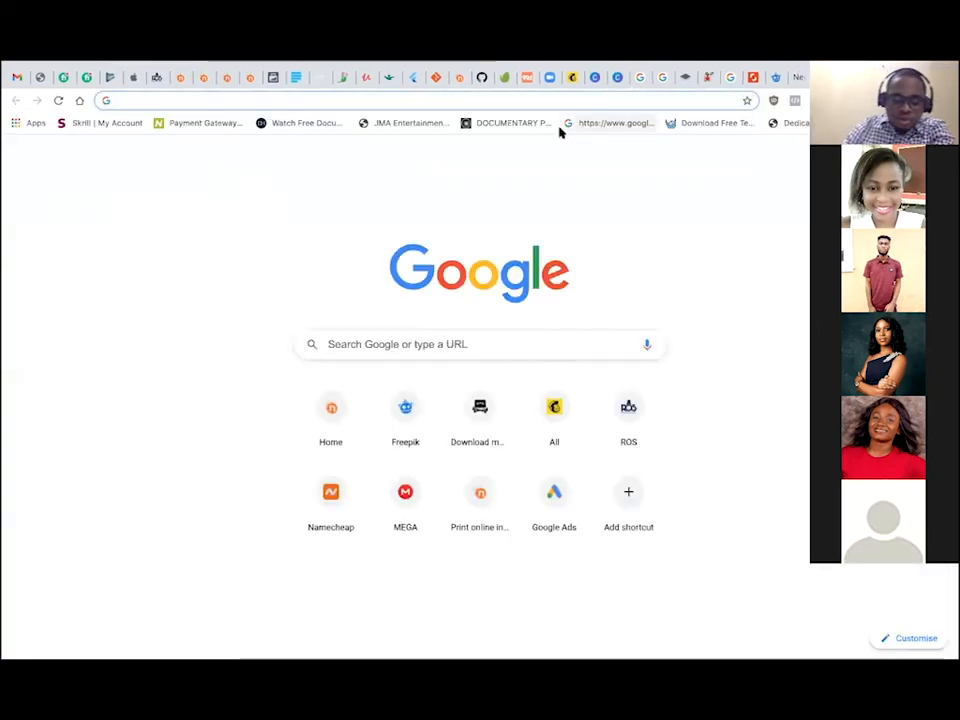
pyautogui.write('car')
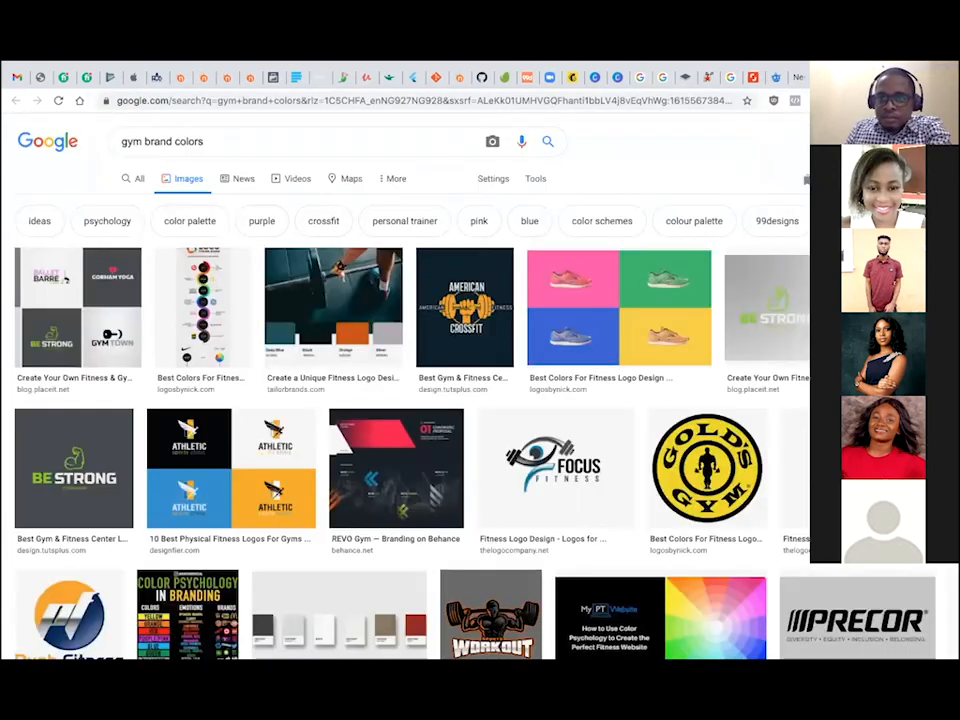
pyautogui.click(728, 78)
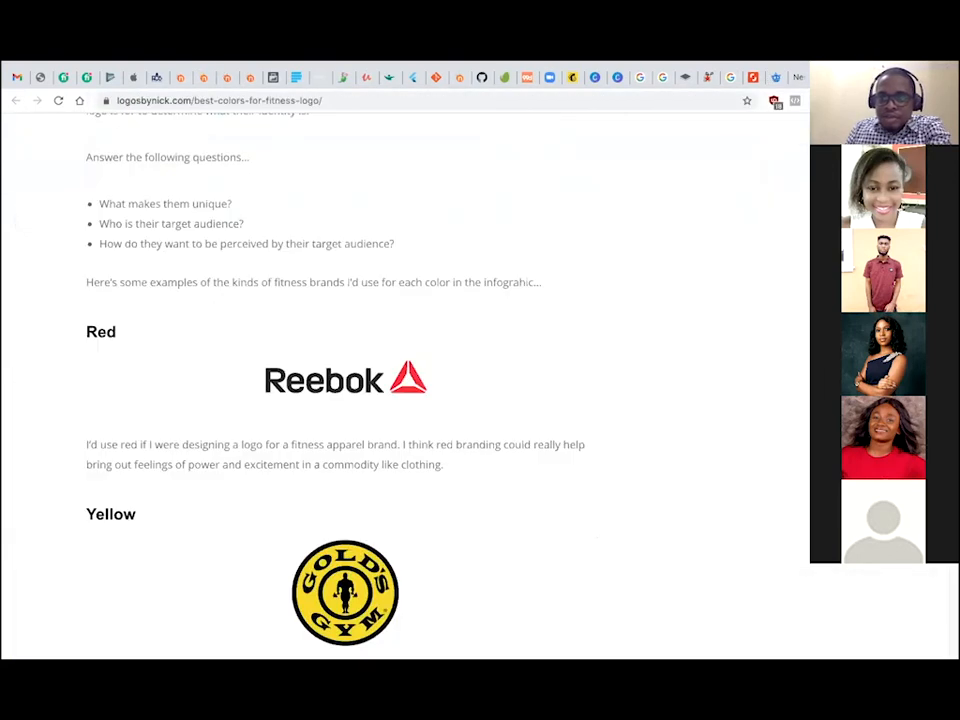
# Return to the Canva design and move the yellow dumbbell icon into the graphic's upper-left corner area, in line with the title's left edge.
pyautogui.click(595, 78)
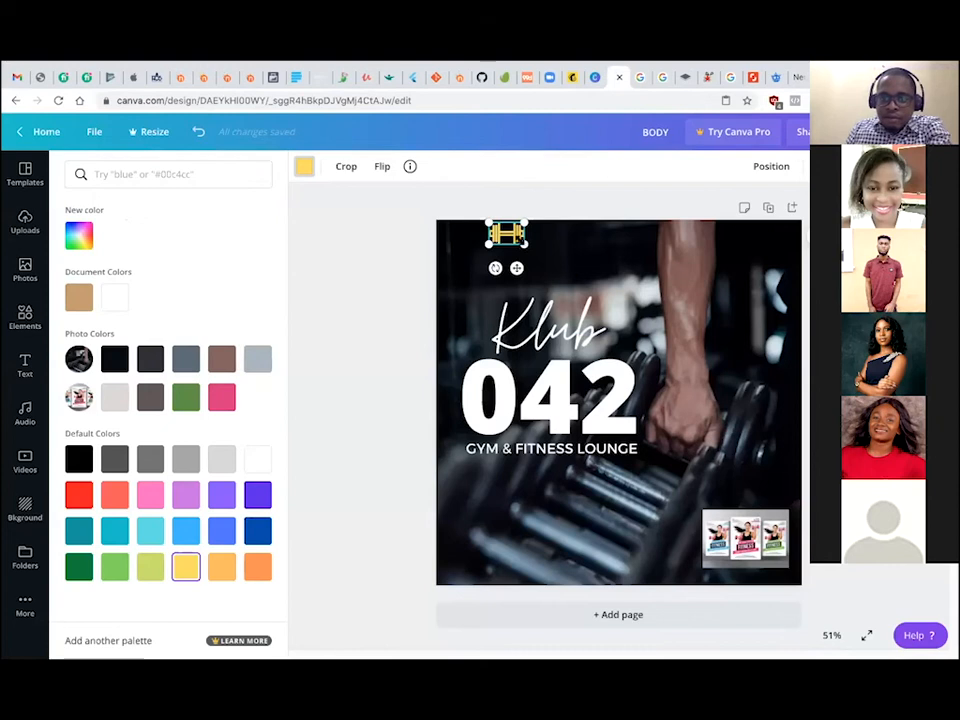
pyautogui.moveTo(506, 233); pyautogui.dragTo(483, 244)
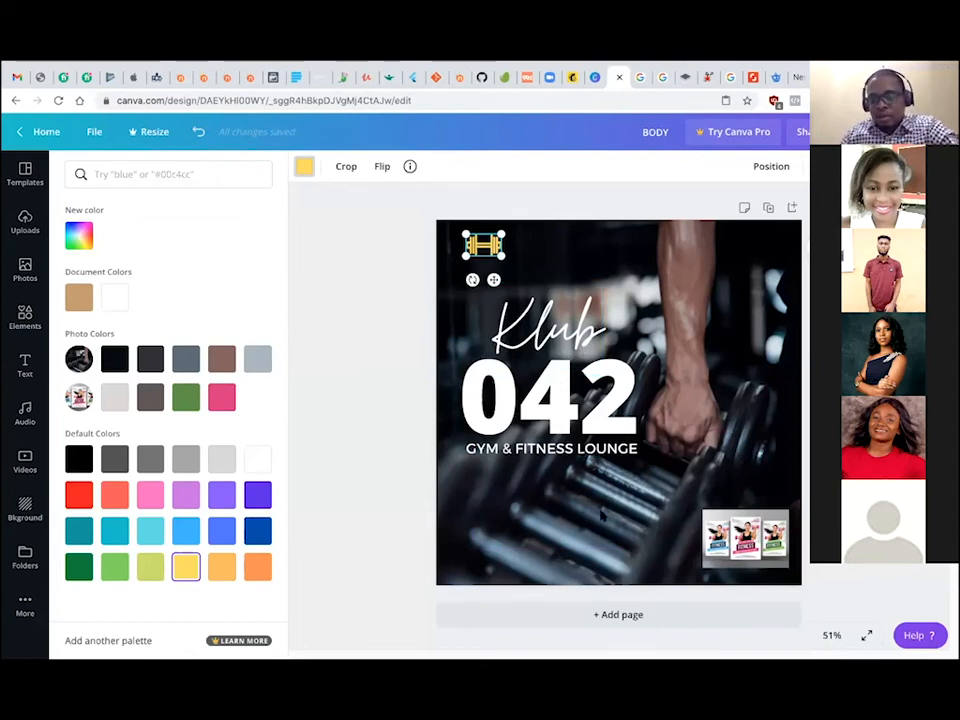
pyautogui.click(620, 616)
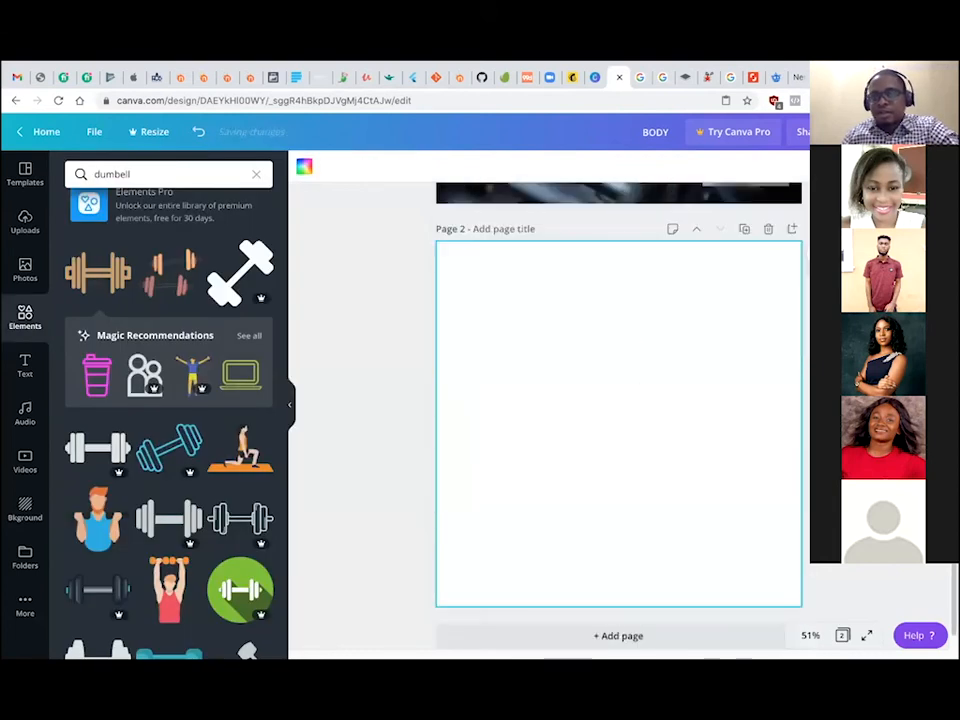
pyautogui.scroll(5, 708, 269)
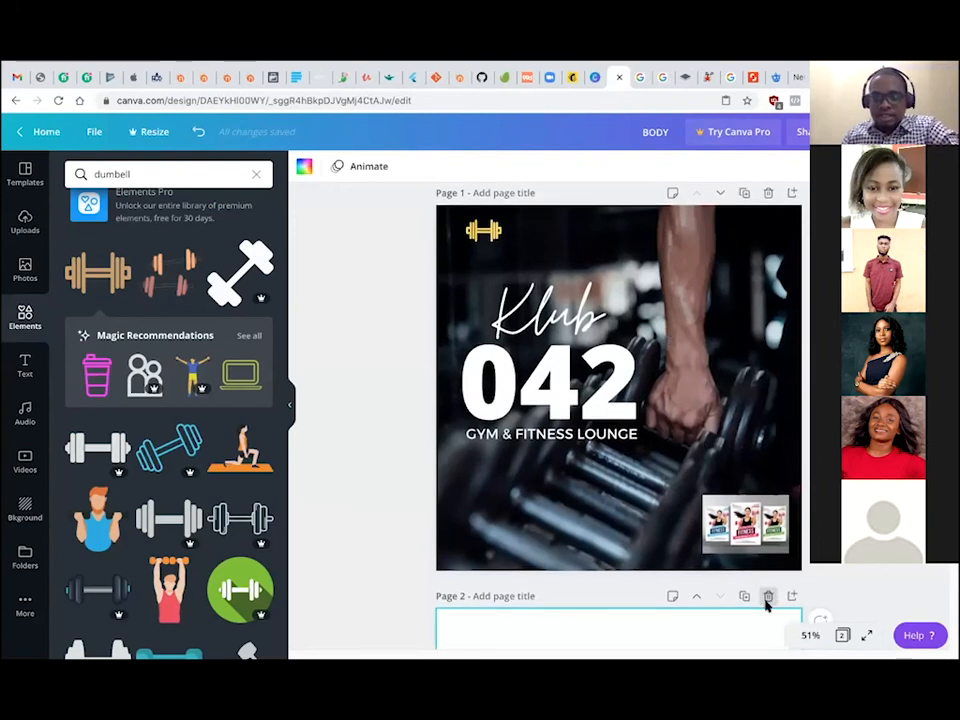
pyautogui.click(767, 597)
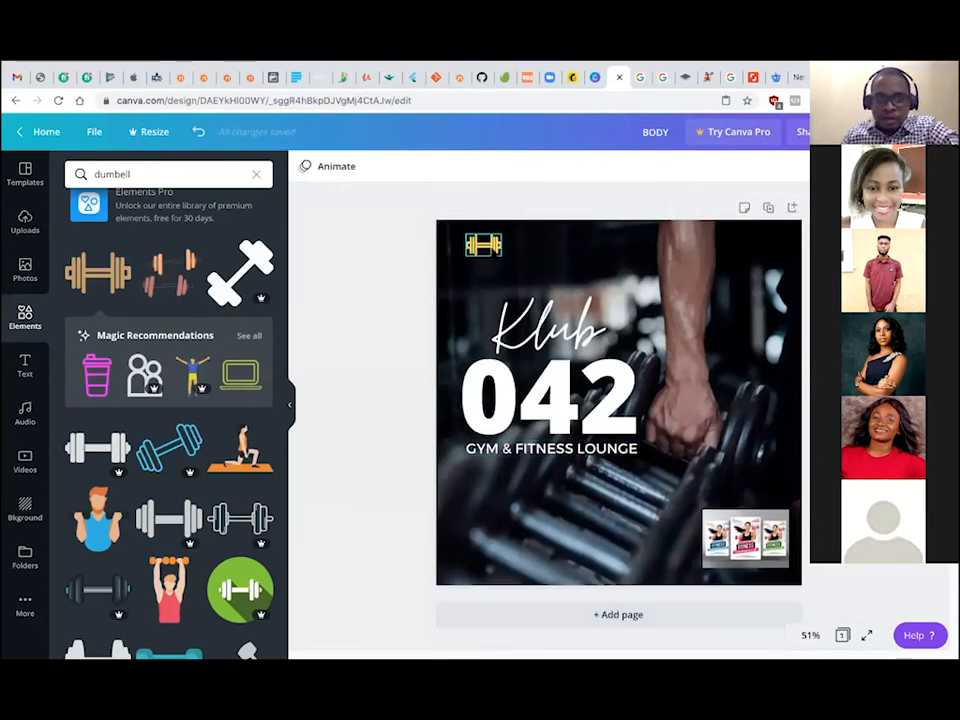
# Shrink the dumbbell icon slightly, recolor it light blue, and line it up with the left side of the title text.
pyautogui.click(484, 245)
pyautogui.moveTo(504, 257)
pyautogui.mouseDown()
pyautogui.moveTo(553, 288)
pyautogui.moveTo(545, 243)
pyautogui.moveTo(531, 244)
pyautogui.moveTo(531, 255)
pyautogui.moveTo(503, 248)
pyautogui.mouseUp()
pyautogui.click(304, 168)
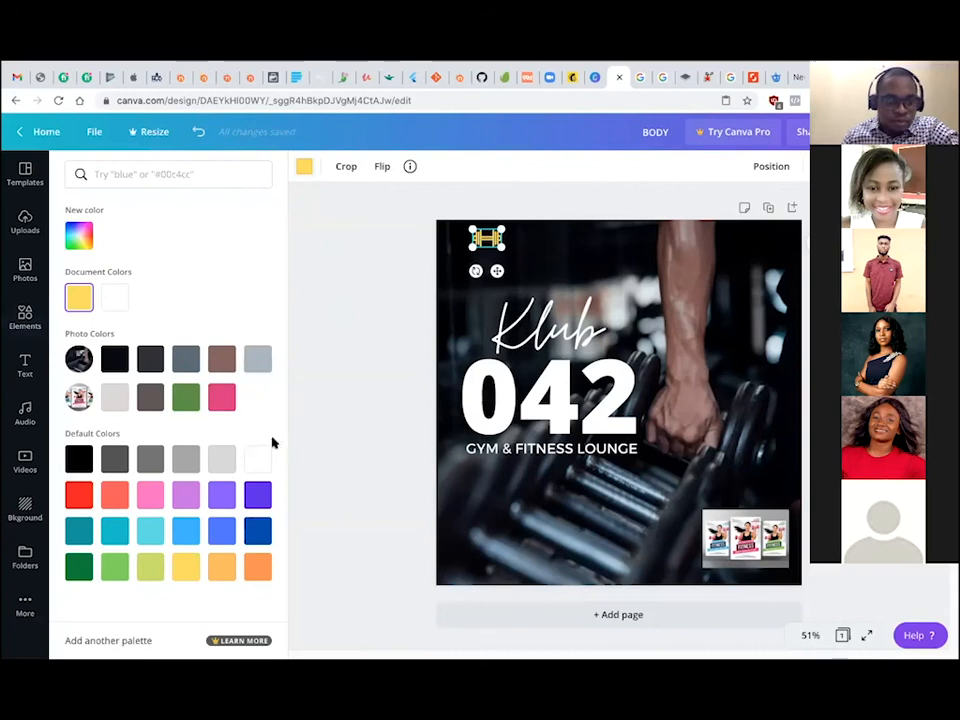
pyautogui.click(186, 533)
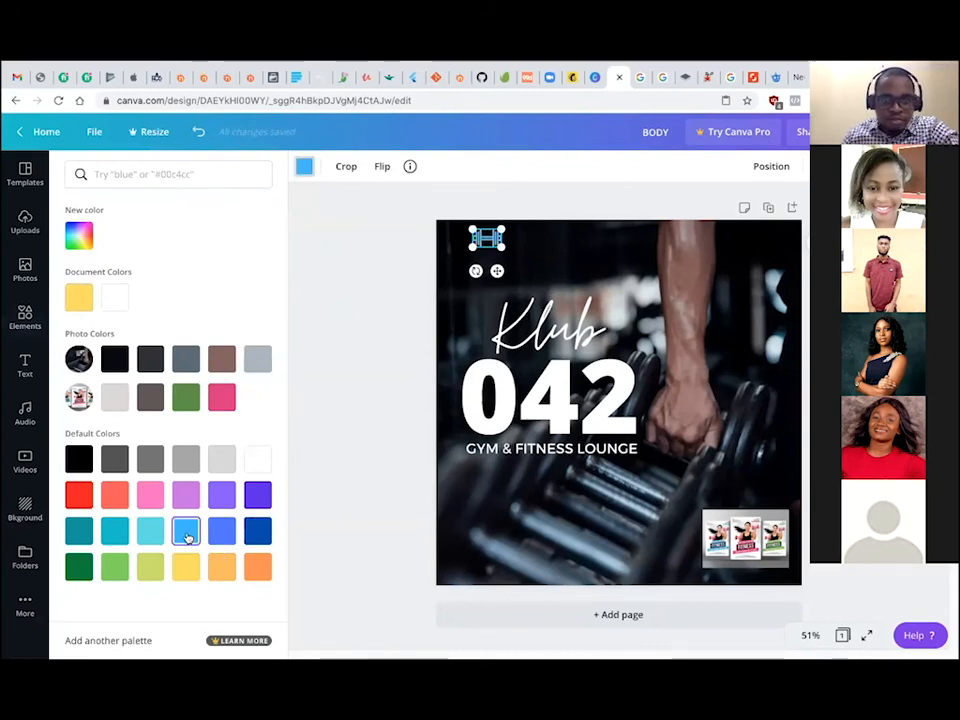
pyautogui.click(380, 297)
pyautogui.moveTo(487, 237); pyautogui.dragTo(480, 251)
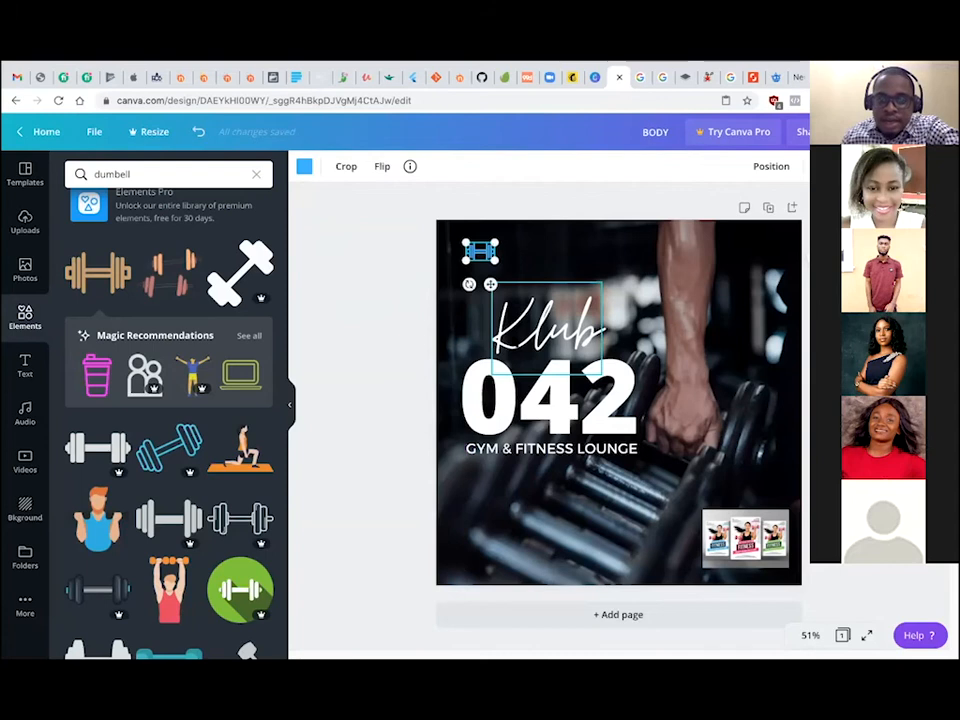
pyautogui.click(548, 330)
pyautogui.click(480, 449)
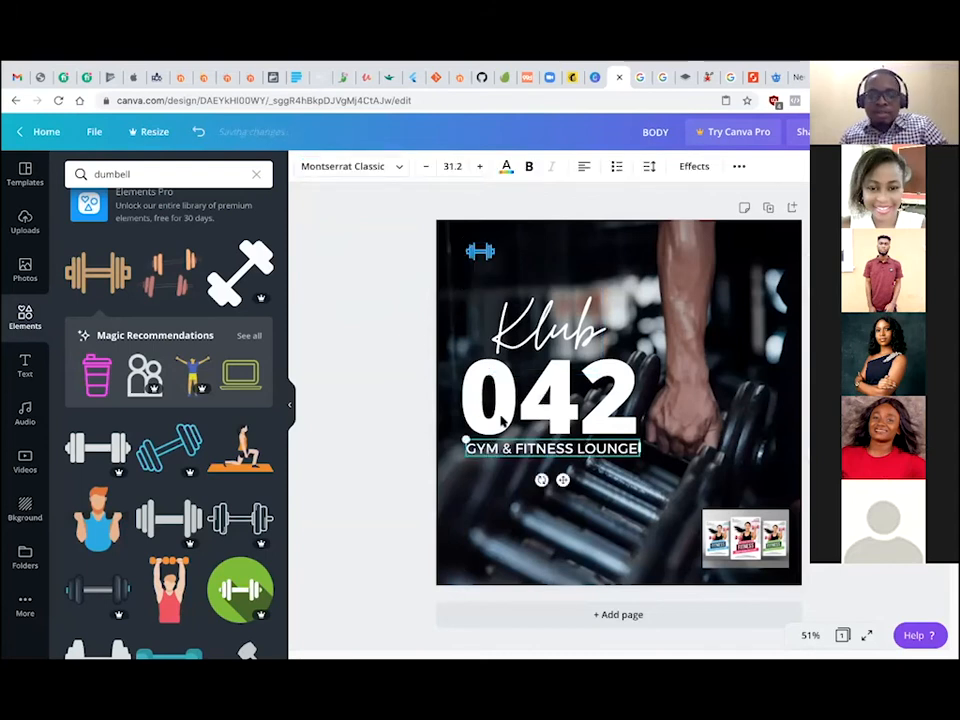
pyautogui.click(386, 448)
pyautogui.click(498, 444)
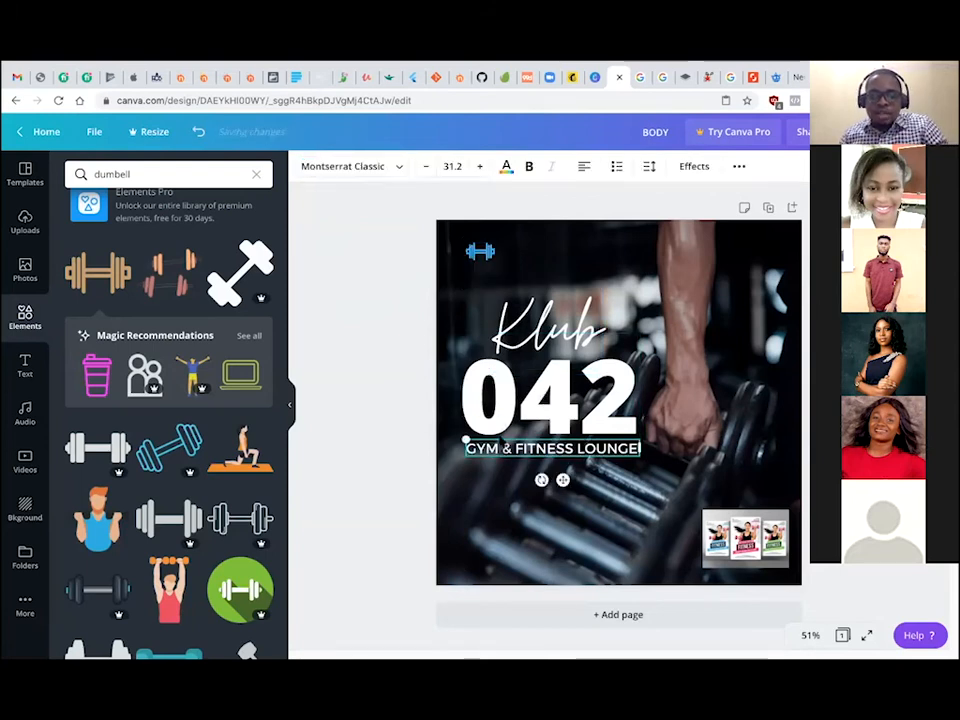
pyautogui.click(360, 512)
pyautogui.moveTo(347, 525); pyautogui.dragTo(703, 218)
pyautogui.click(471, 478)
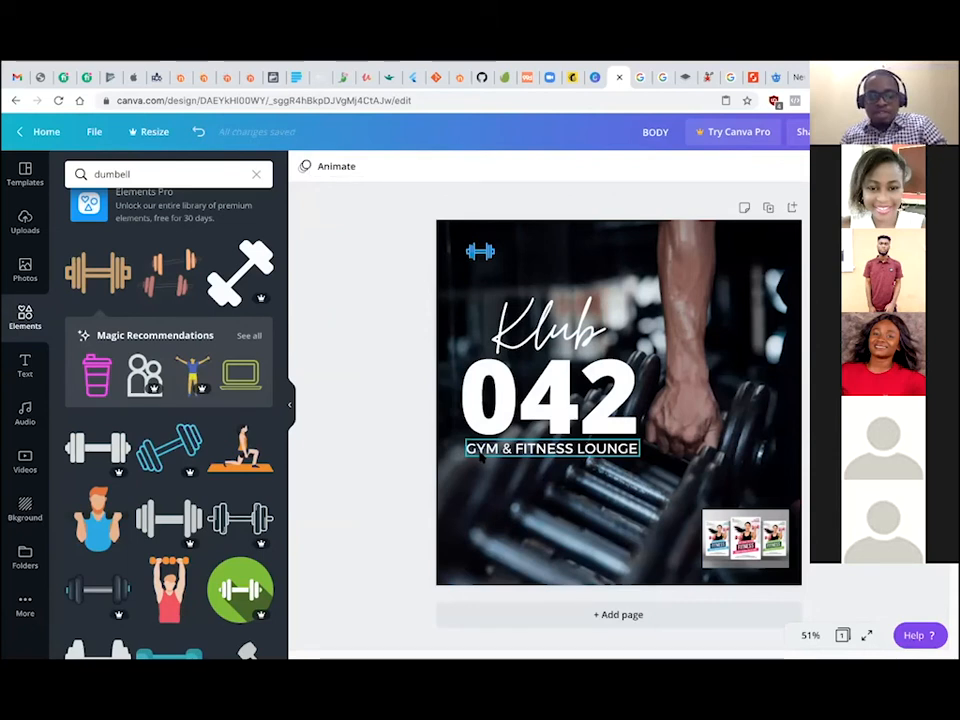
# Select the tagline, 042, Klub and the dumbbell icon together and align them to their left edges.
pyautogui.click(480, 452)
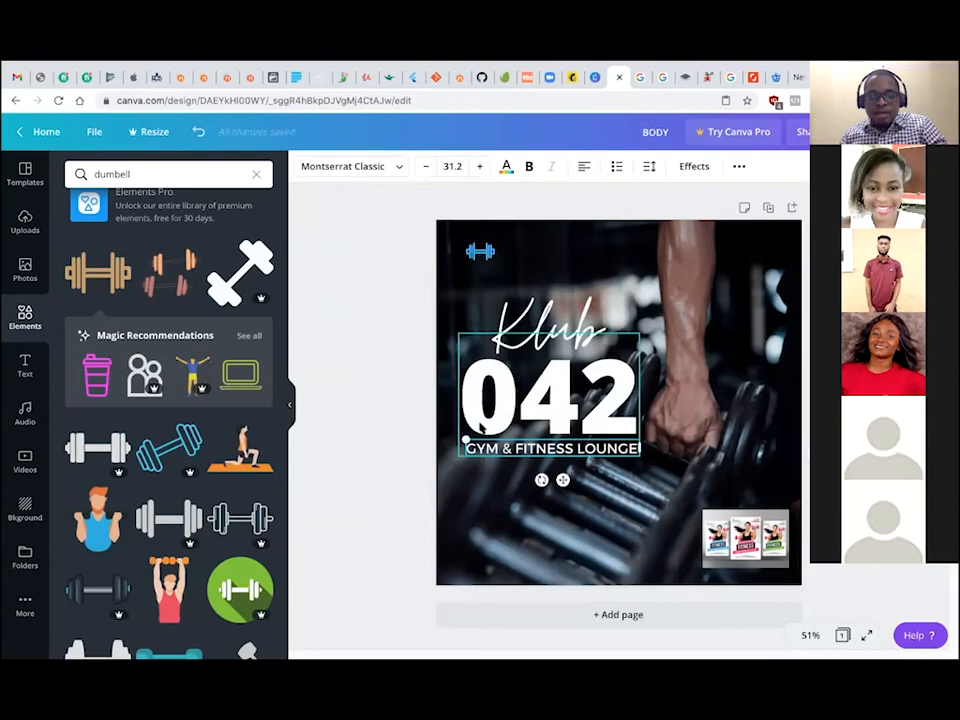
pyautogui.keyDown('shift'); pyautogui.click(502, 369); pyautogui.keyUp('shift')
pyautogui.keyDown('shift'); pyautogui.click(548, 322); pyautogui.keyUp('shift')
pyautogui.keyDown('shift'); pyautogui.click(480, 251); pyautogui.keyUp('shift')
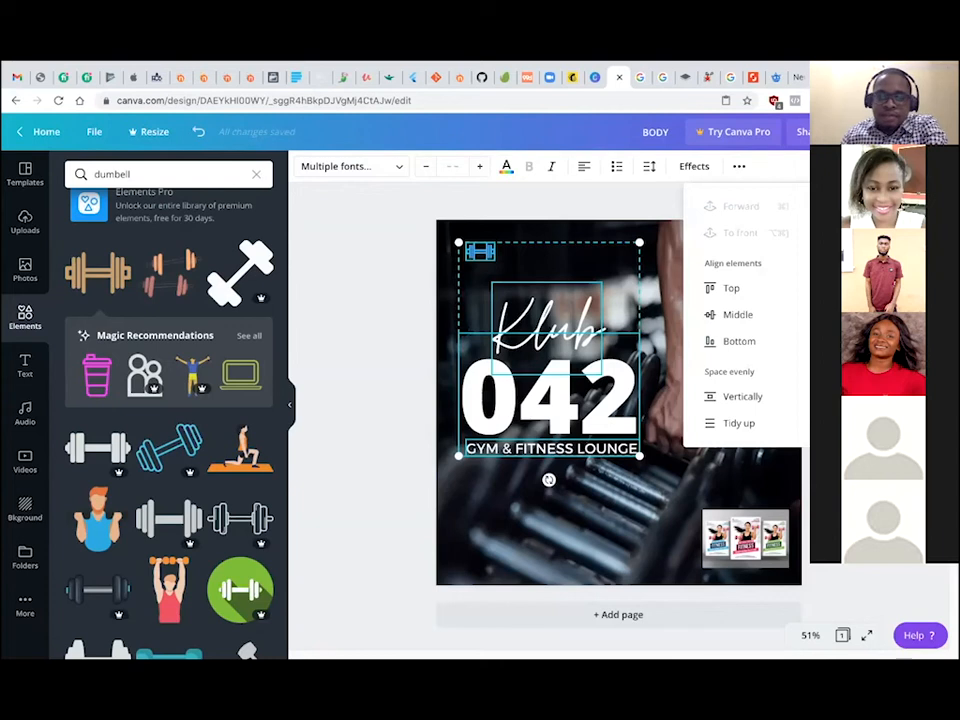
pyautogui.click(407, 282)
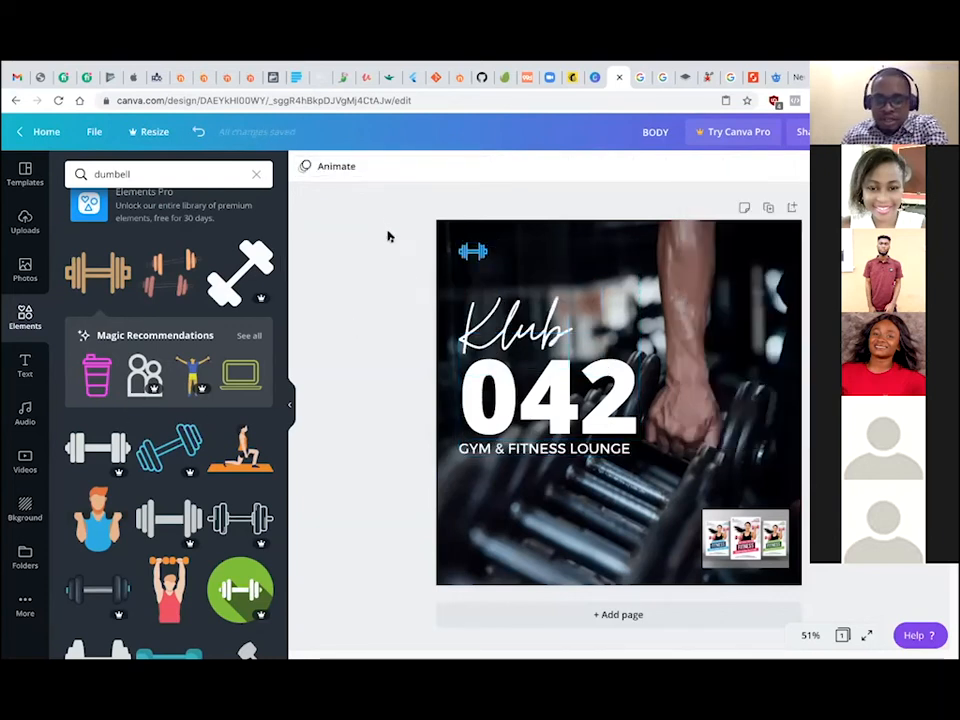
# Move the Klub text slightly down, closer to 042, keeping its left alignment.
pyautogui.click(486, 451)
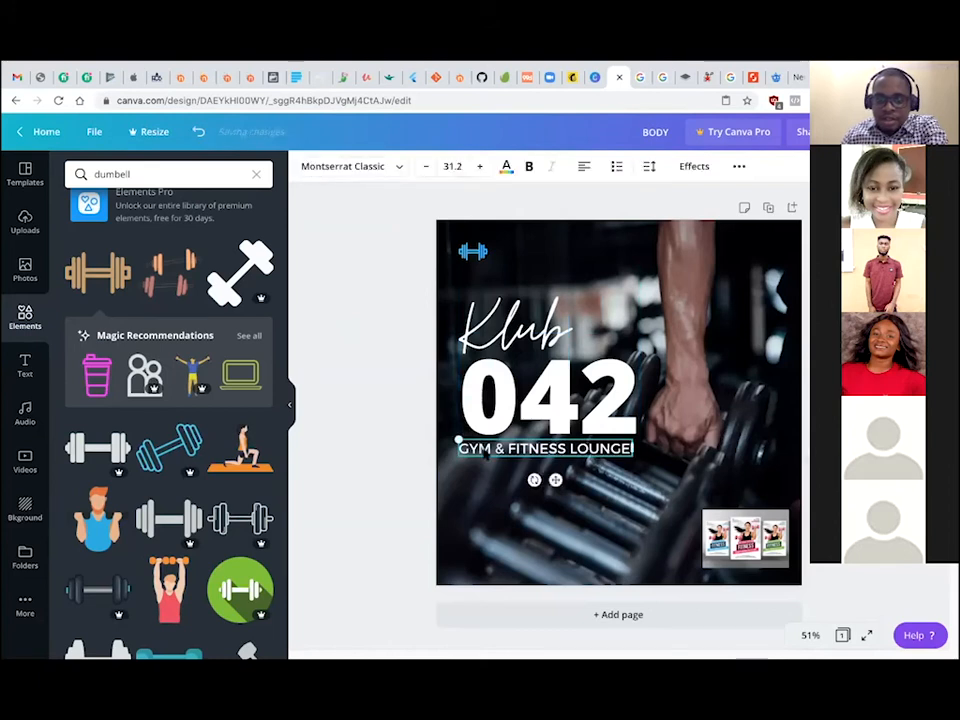
pyautogui.keyDown('shift'); pyautogui.click(480, 412); pyautogui.keyUp('shift')
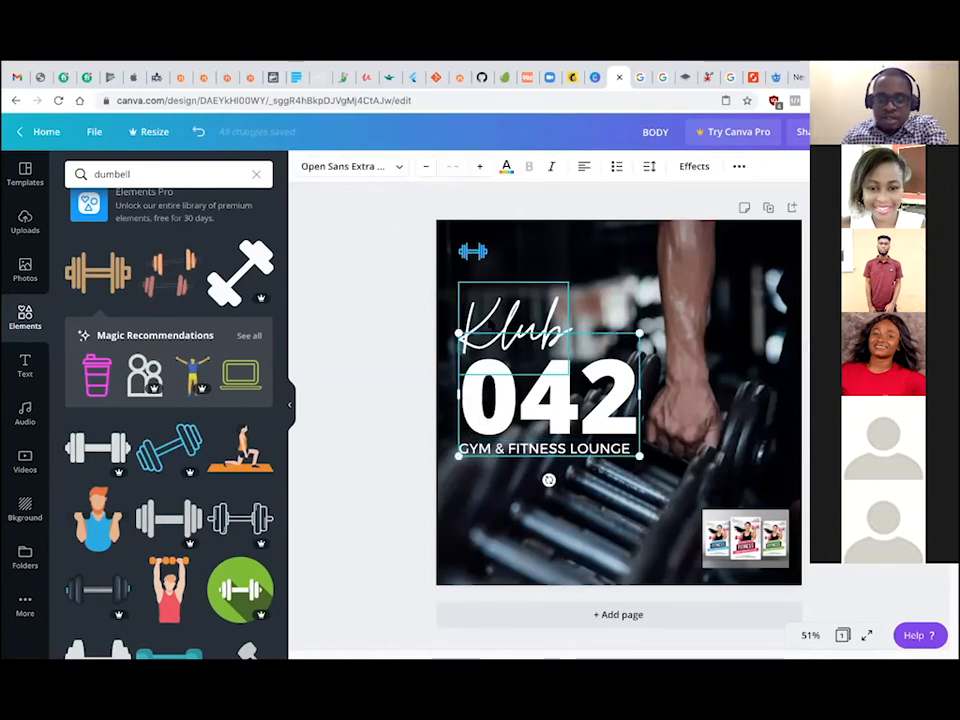
pyautogui.click(490, 325)
pyautogui.moveTo(490, 325)
pyautogui.mouseDown()
pyautogui.moveTo(490, 344)
pyautogui.moveTo(490, 330)
pyautogui.mouseUp()
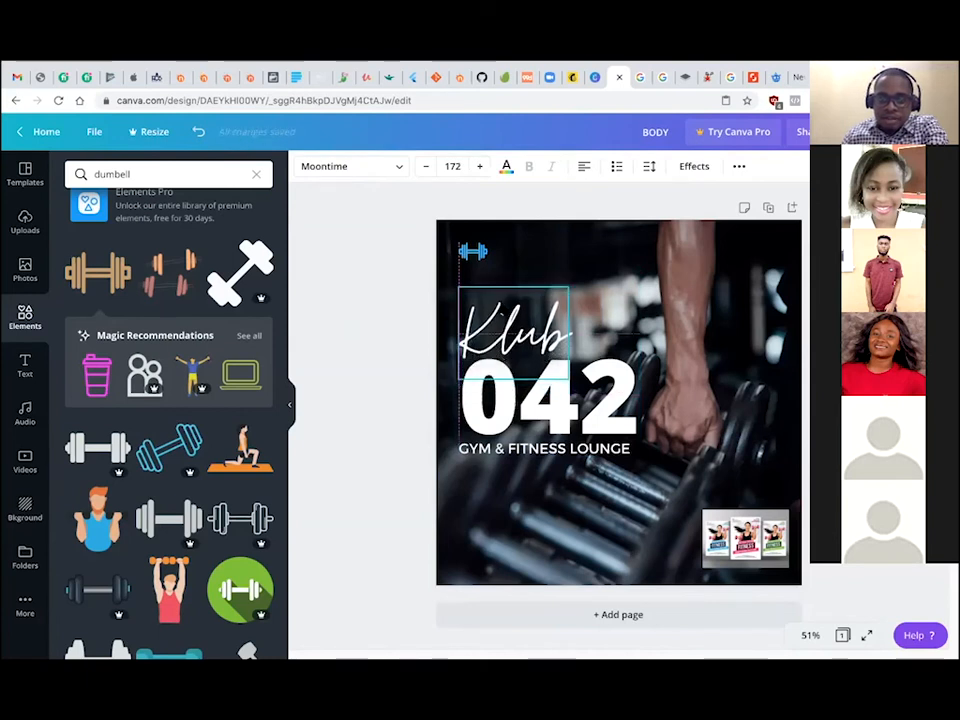
pyautogui.click(389, 331)
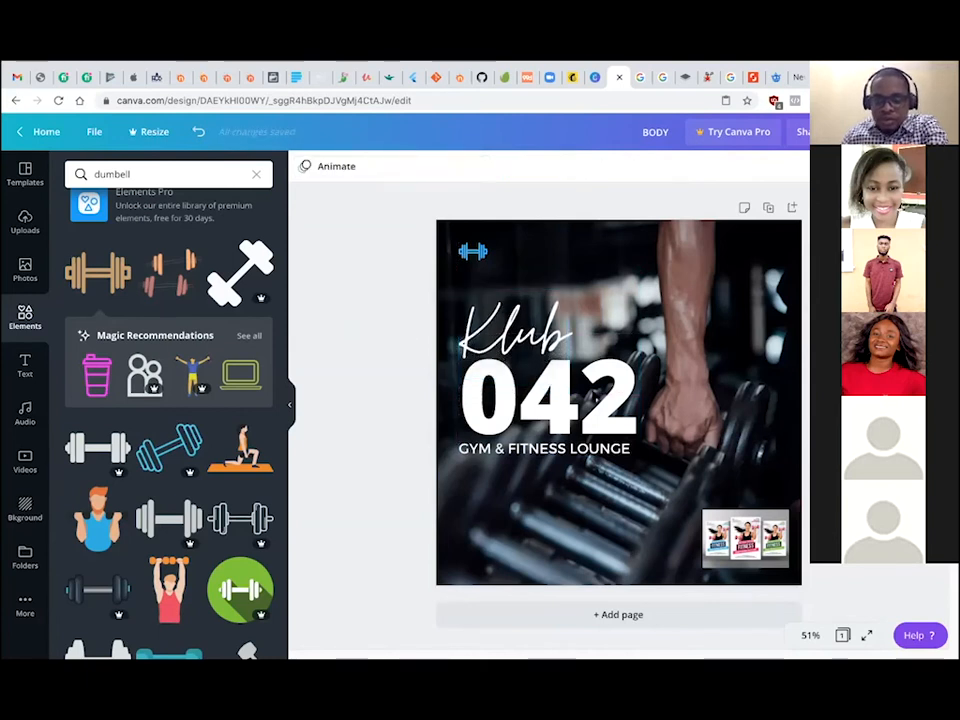
pyautogui.click(630, 448)
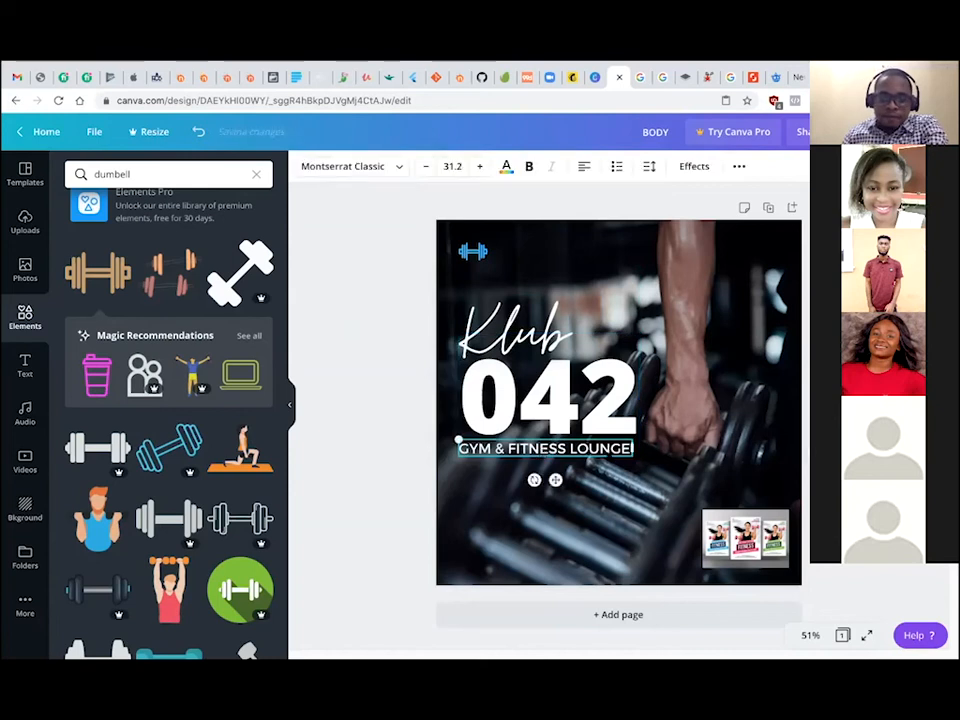
pyautogui.moveTo(630, 449); pyautogui.dragTo(618, 453)
pyautogui.press('super+z')
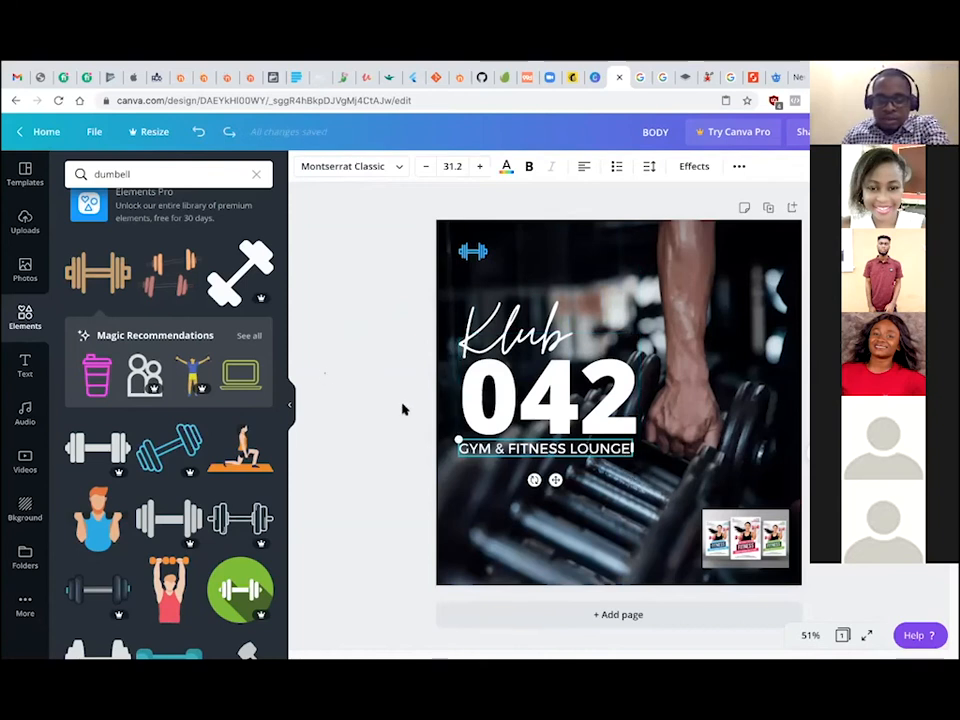
pyautogui.click(324, 376)
pyautogui.moveTo(383, 291); pyautogui.dragTo(798, 576)
pyautogui.click(399, 390)
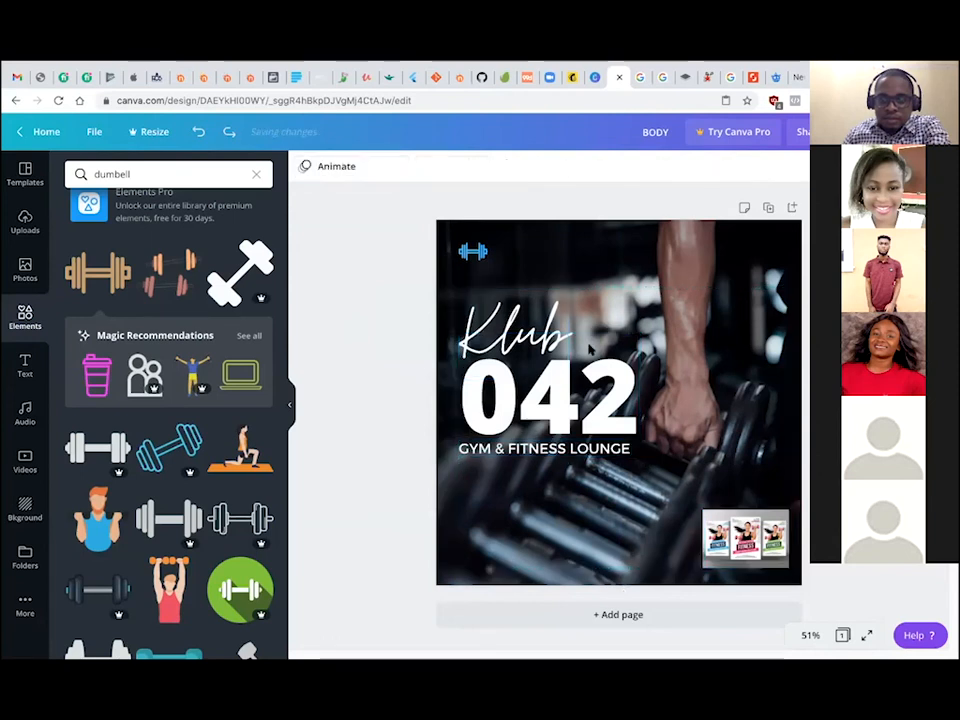
# Move the fitness flyer reference image from the lower-right corner to overhang the graphic's upper-right edge.
pyautogui.click(600, 330)
pyautogui.click(750, 370)
pyautogui.moveTo(733, 530); pyautogui.dragTo(751, 317)
pyautogui.moveTo(765, 430); pyautogui.dragTo(806, 266)
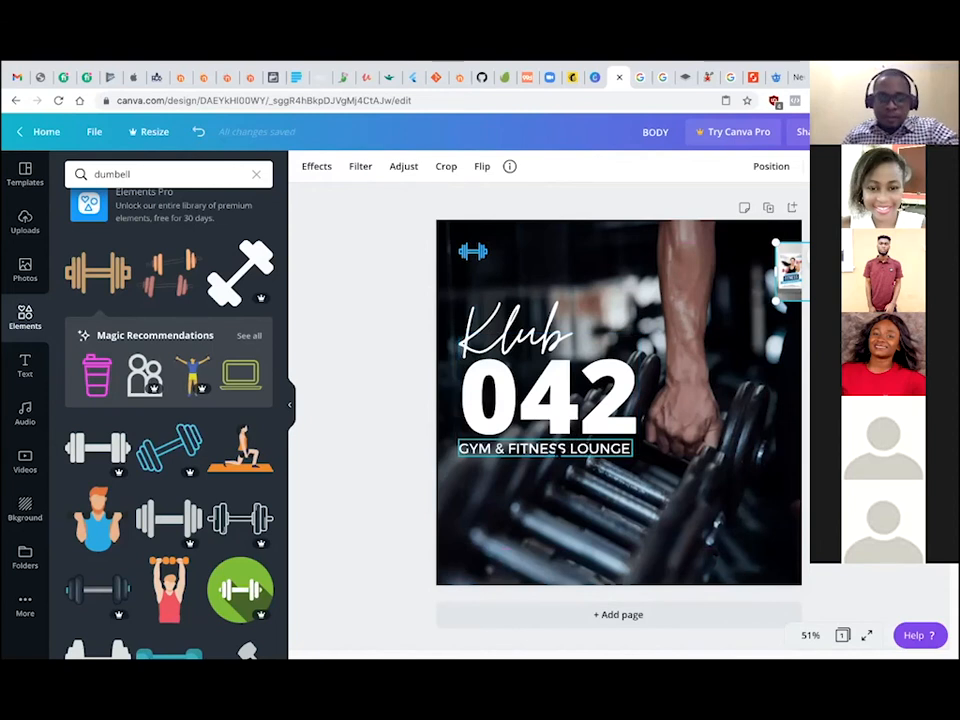
# Move the GYM & FITNESS LOUNGE tagline straight down to leave a gap below 042.
pyautogui.click(559, 450)
pyautogui.moveTo(559, 450); pyautogui.dragTo(559, 501)
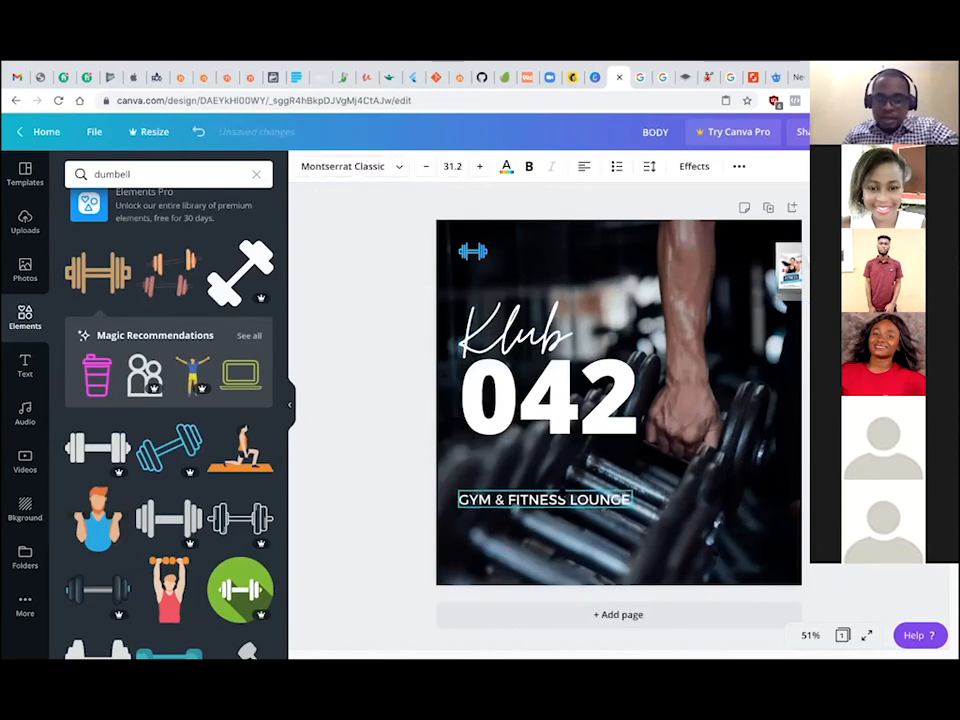
pyautogui.click(387, 344)
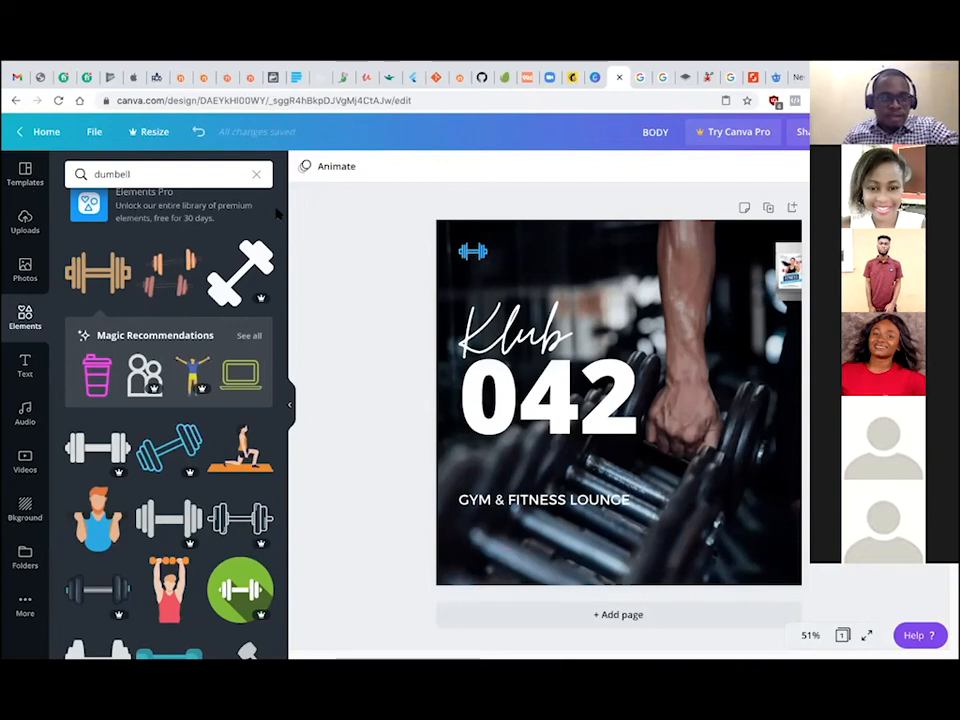
# Clear the dumbbell element search and add a basic square shape to the graphic.
pyautogui.click(142, 176)
pyautogui.click(256, 175)
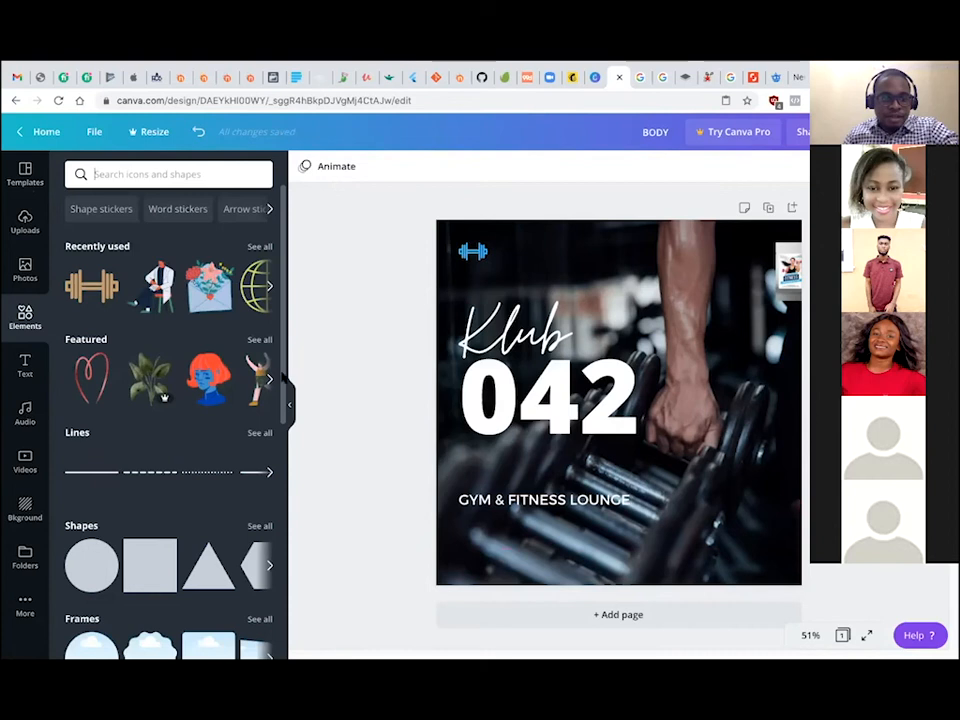
pyautogui.scroll(-3, 270, 420)
pyautogui.scroll(-1, 284, 424)
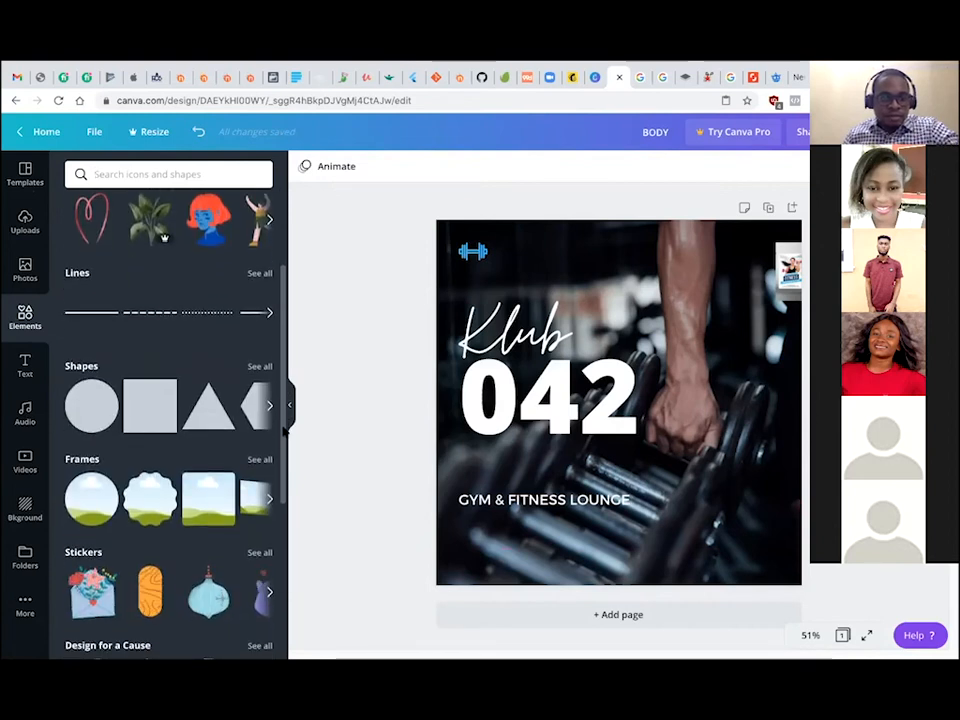
pyautogui.scroll(-1, 284, 430)
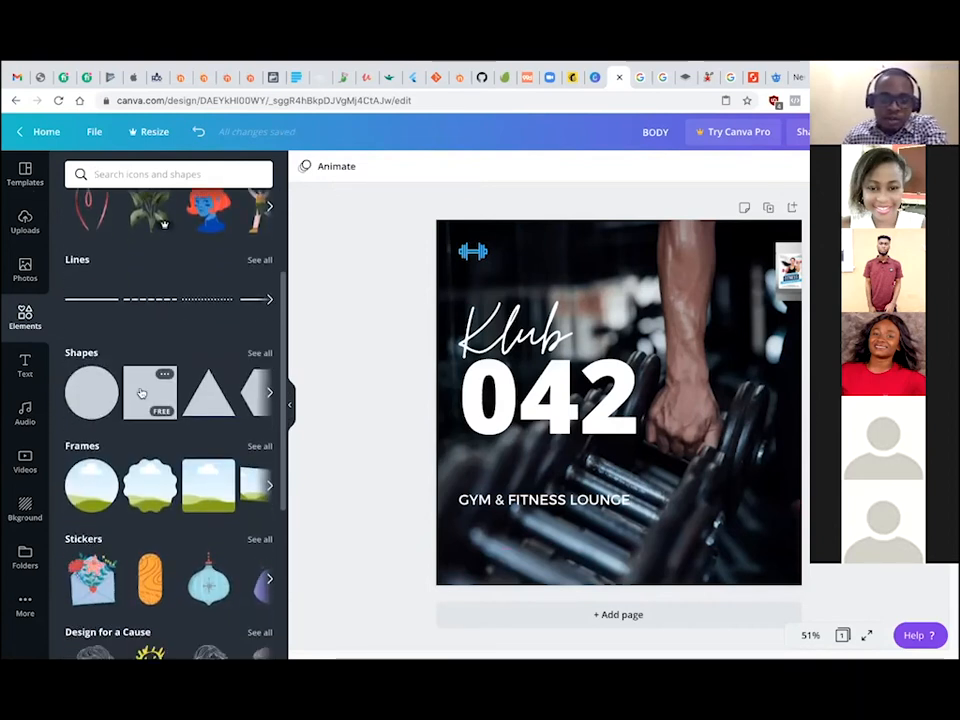
pyautogui.click(150, 400)
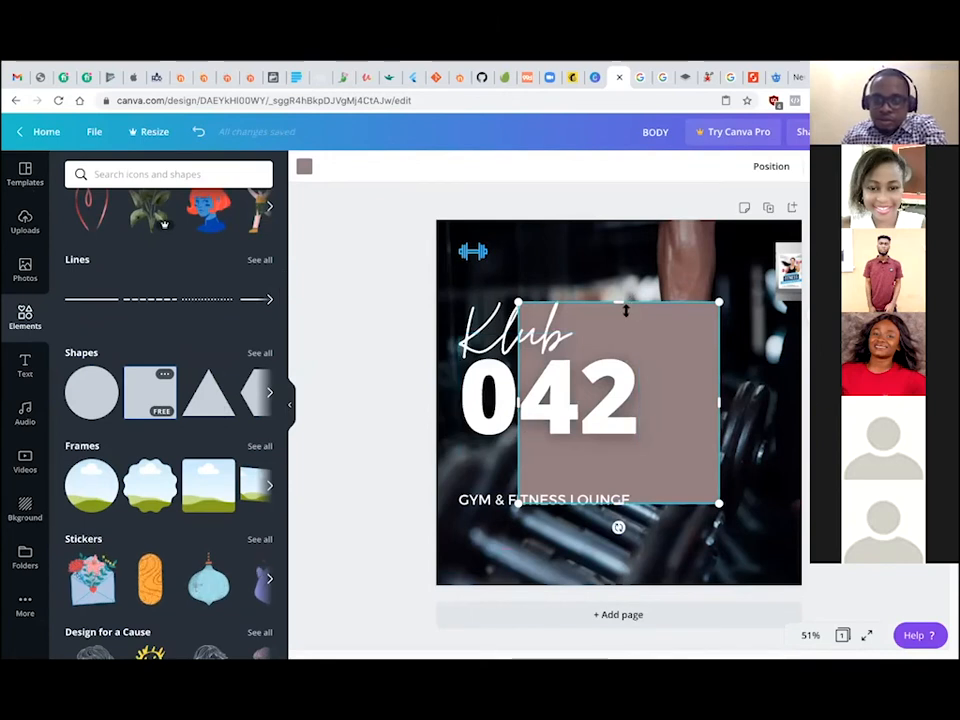
# Resize the square into a rectangle framing the 042 text and fill it with the dumbbell icon's light blue.
pyautogui.moveTo(619, 303); pyautogui.dragTo(619, 357)
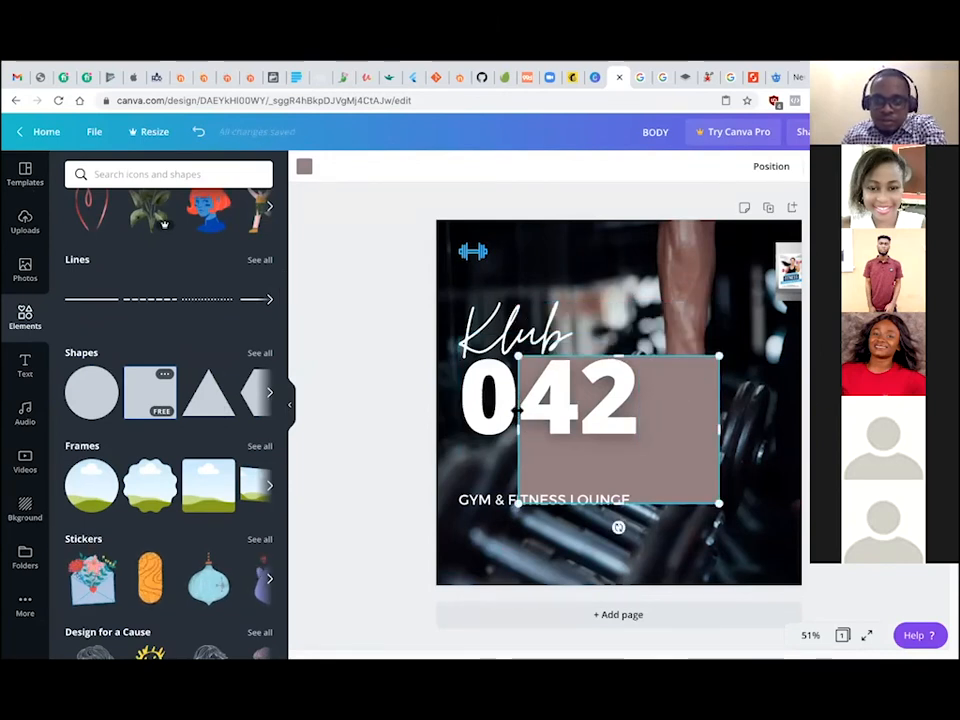
pyautogui.moveTo(517, 428); pyautogui.dragTo(461, 438)
pyautogui.moveTo(589, 504); pyautogui.dragTo(598, 451)
pyautogui.moveTo(703, 410); pyautogui.dragTo(668, 426)
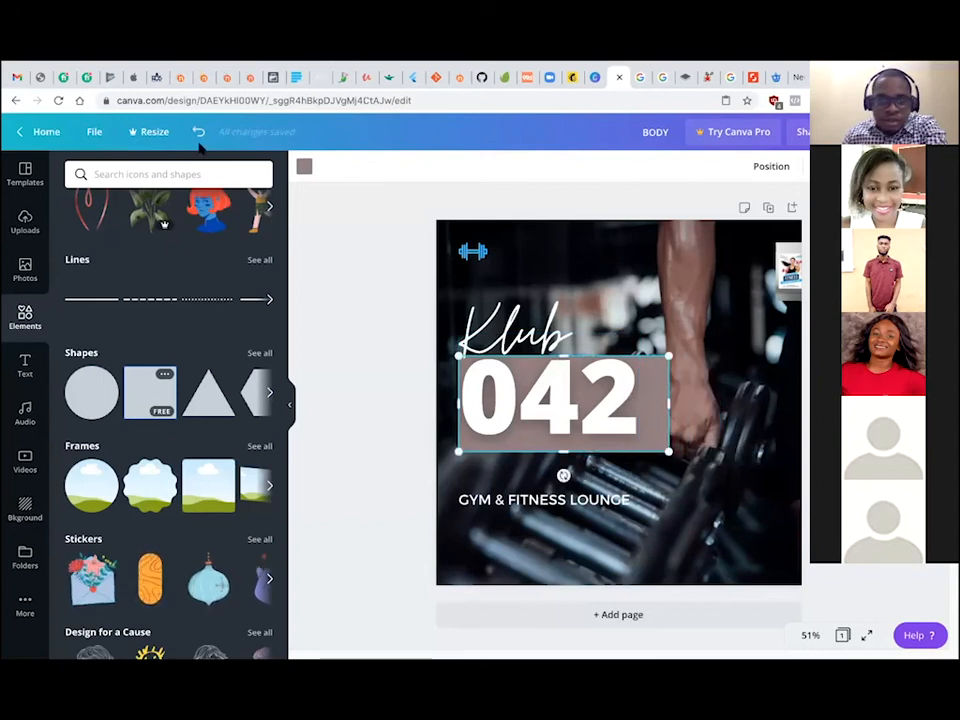
pyautogui.click(303, 167)
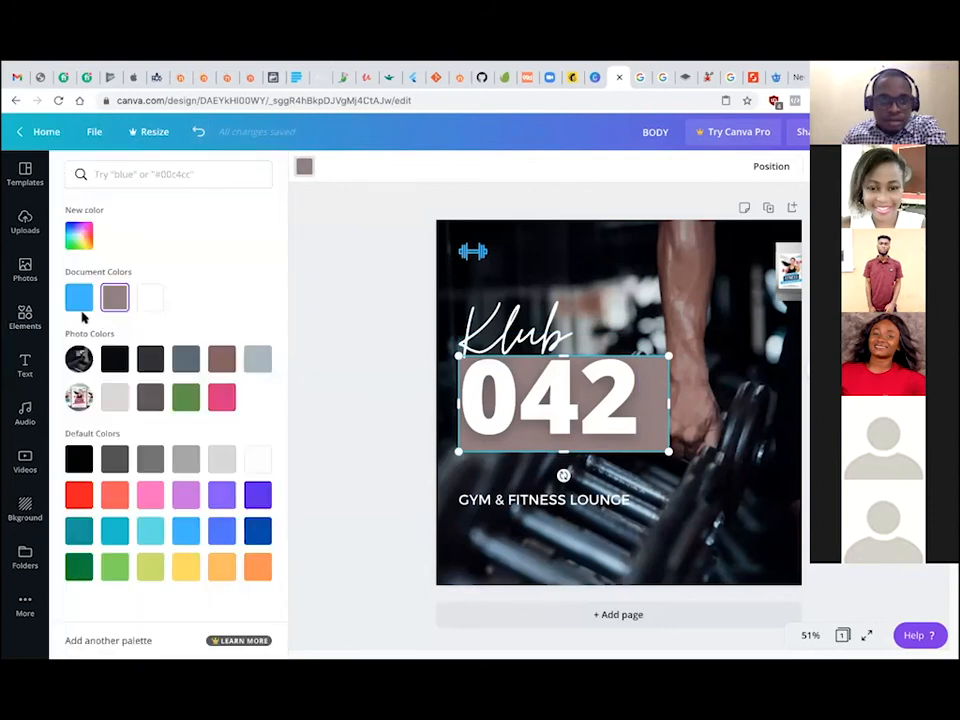
pyautogui.click(86, 306)
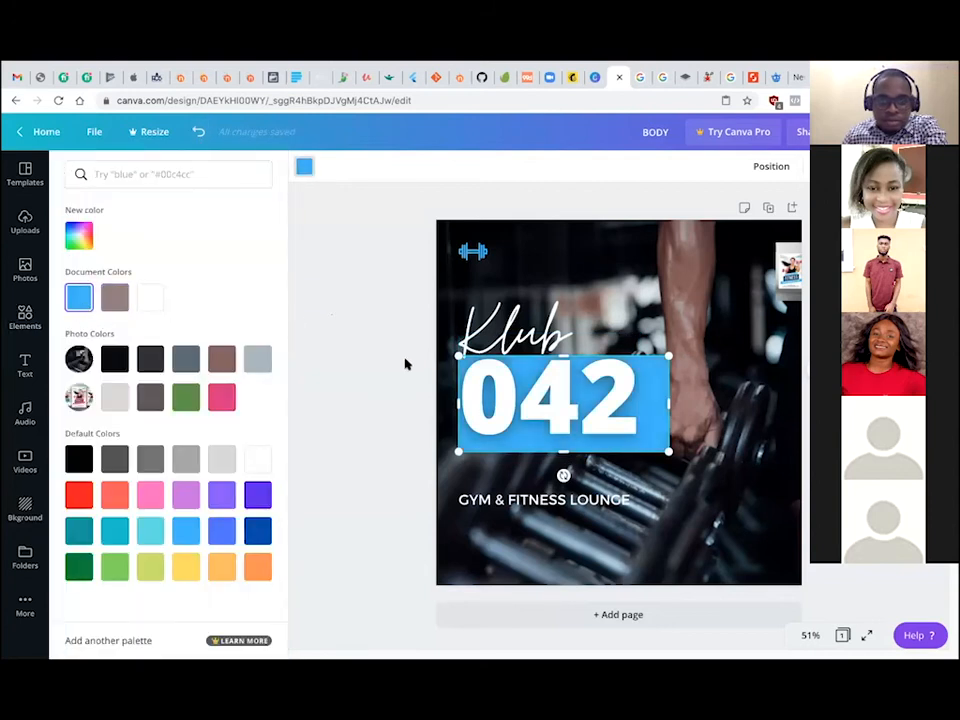
# Scale the 042 text down to size 203 inside the blue rectangle and narrow the rectangle to fit around it.
pyautogui.click(553, 399)
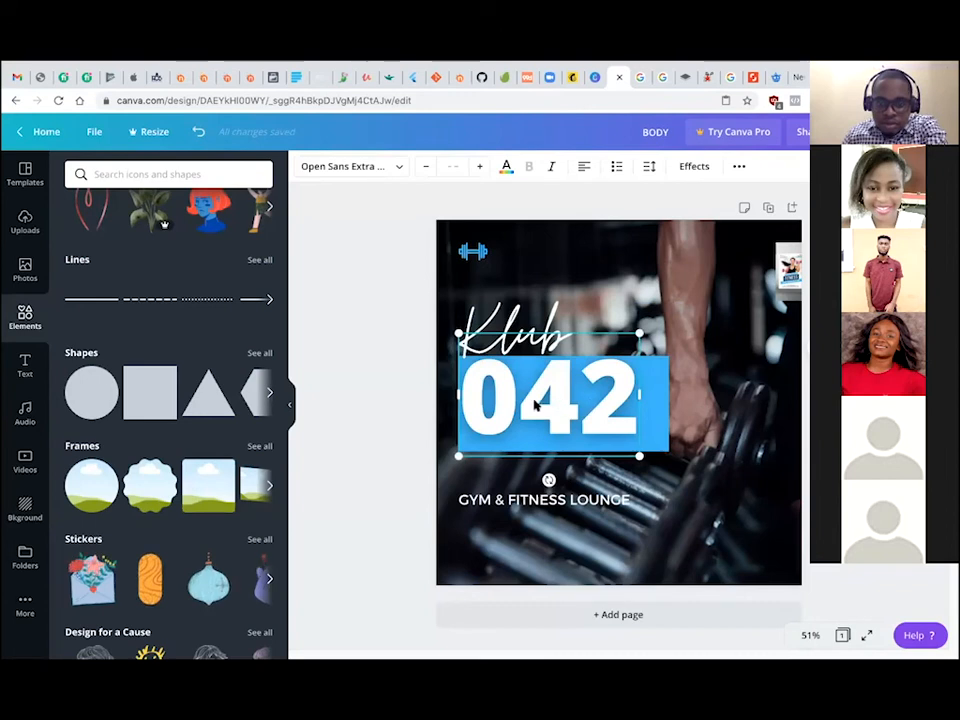
pyautogui.moveTo(553, 401); pyautogui.dragTo(562, 410)
pyautogui.moveTo(649, 464); pyautogui.dragTo(628, 451)
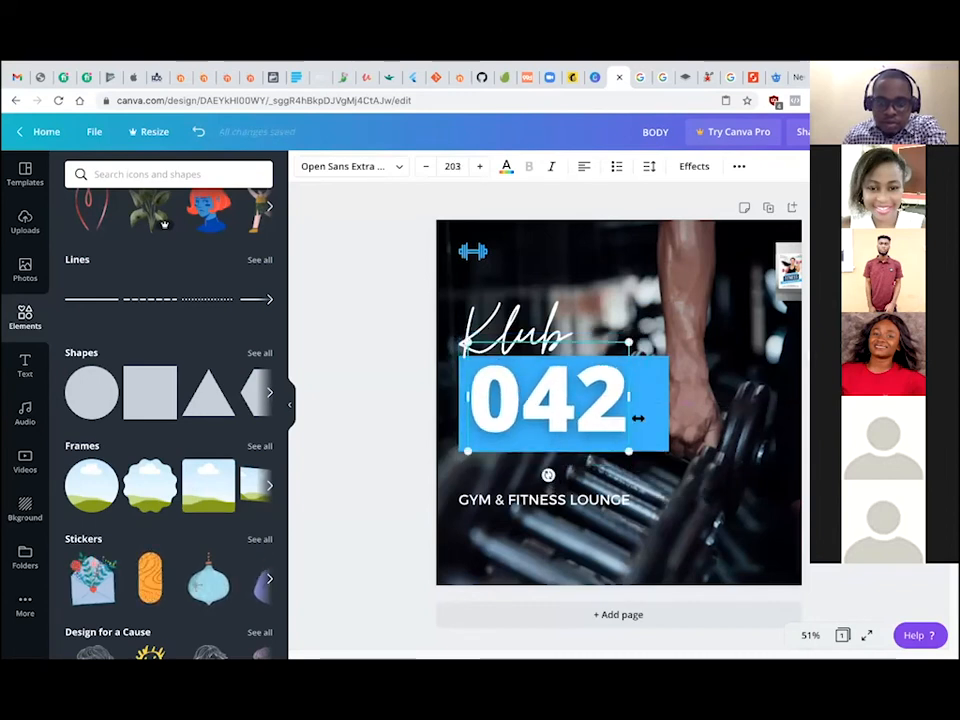
pyautogui.click(654, 418)
pyautogui.moveTo(667, 408); pyautogui.dragTo(630, 410)
# Line up the Klub text with the left edge of 042 and lower 042 slightly to center it in the blue rectangle.
pyautogui.click(530, 322)
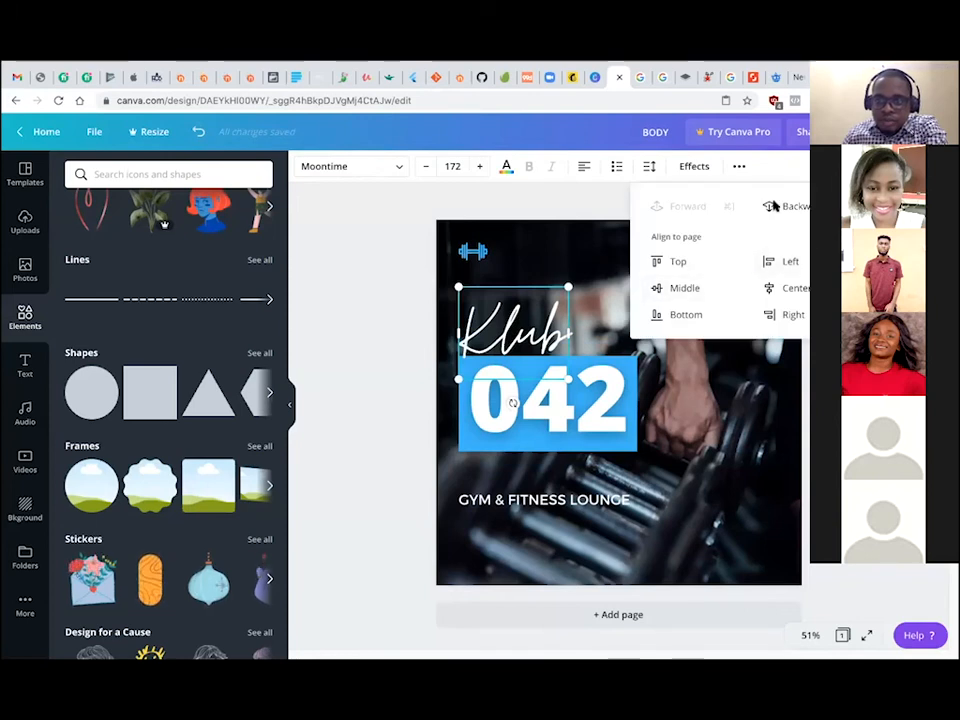
pyautogui.click(573, 334)
pyautogui.click(547, 339)
pyautogui.moveTo(548, 336); pyautogui.dragTo(558, 404)
pyautogui.click(556, 360)
pyautogui.click(556, 382)
pyautogui.click(356, 347)
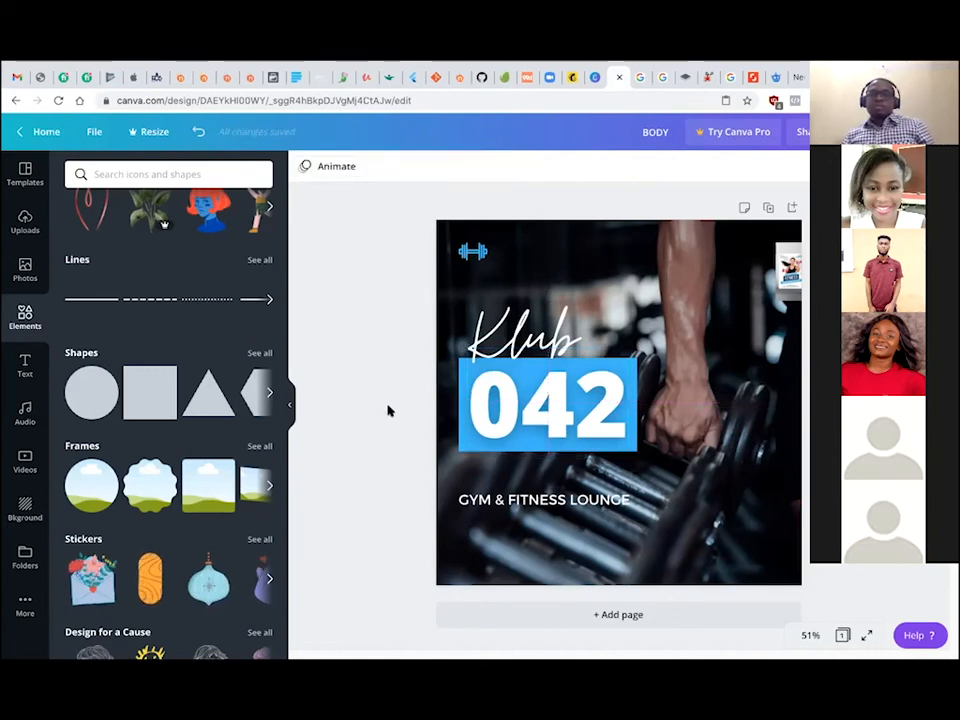
# Scale 042 and its blue rectangle down together to text size 170 and align the rectangle's left edge with the tagline.
pyautogui.moveTo(392, 484); pyautogui.dragTo(662, 348)
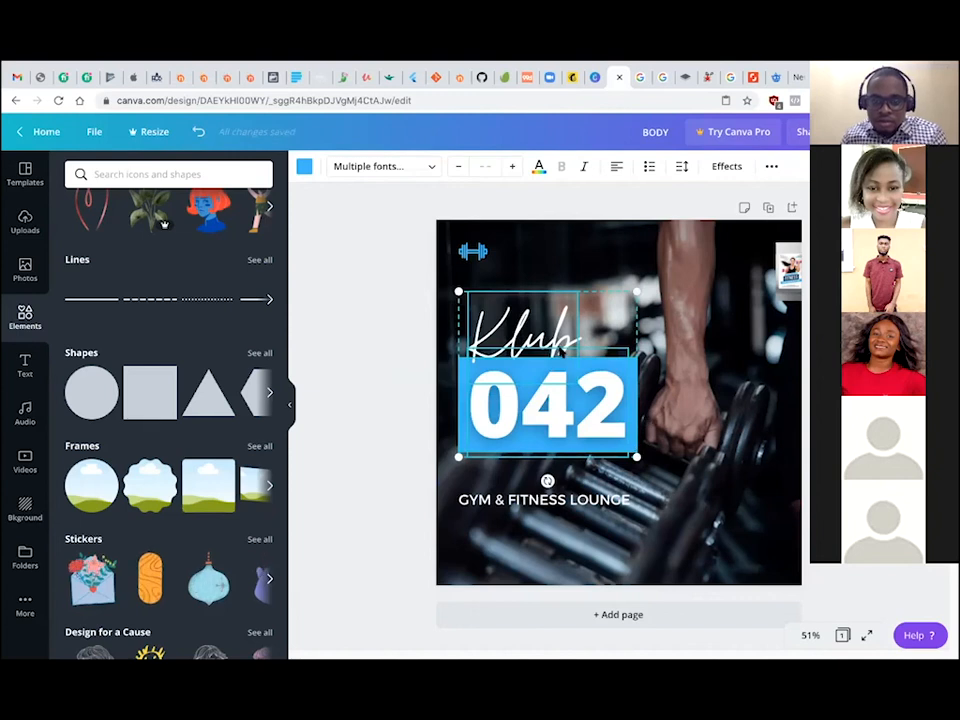
pyautogui.click(379, 414)
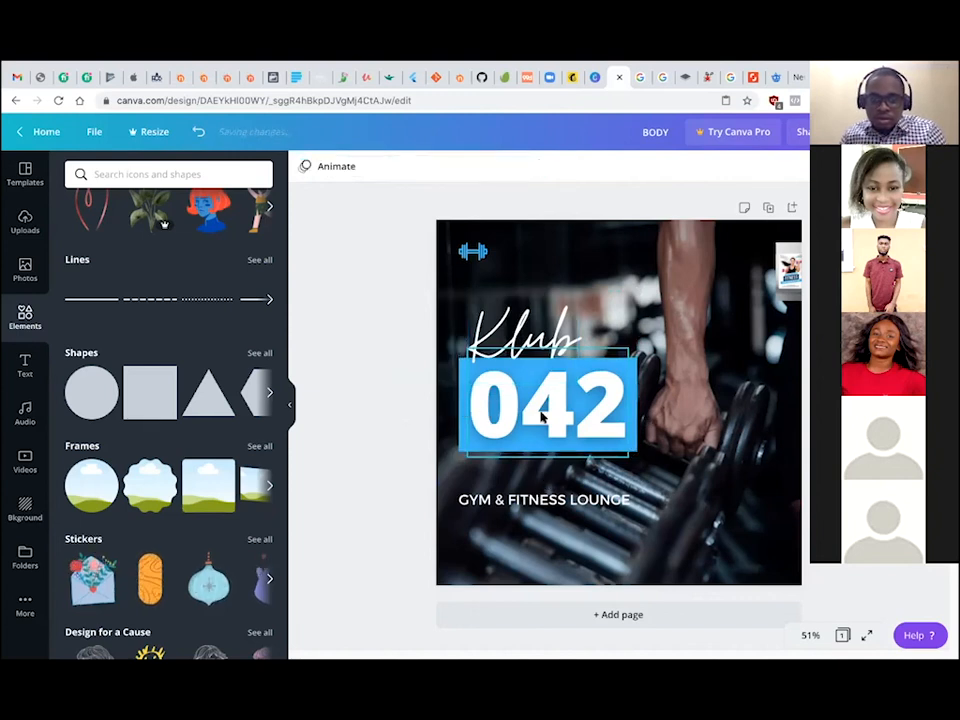
pyautogui.click(628, 377)
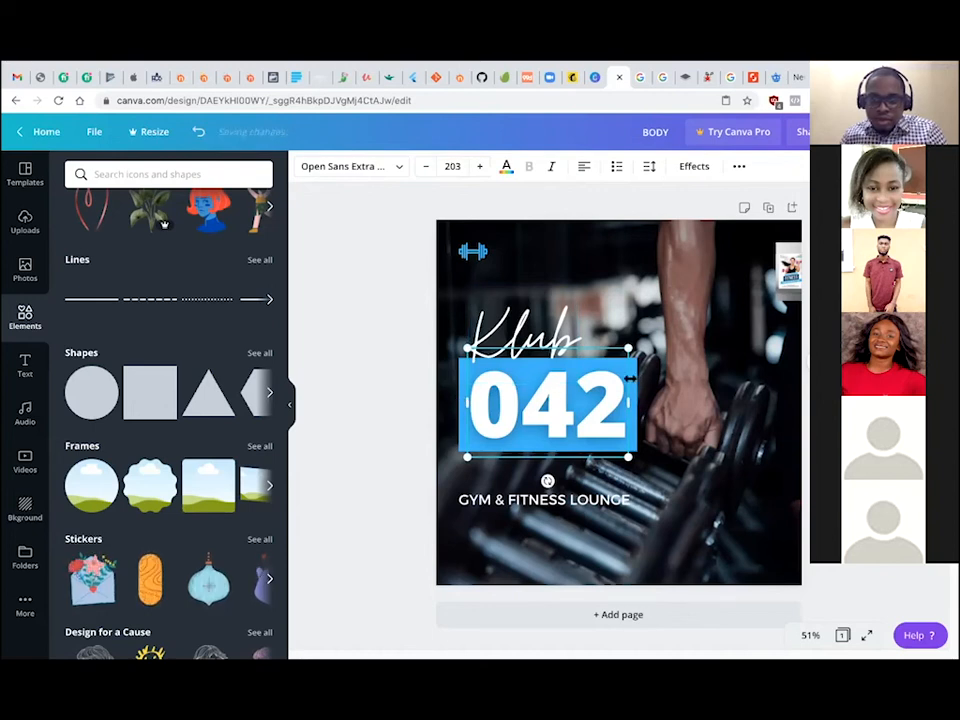
pyautogui.click(379, 471)
pyautogui.moveTo(379, 471); pyautogui.dragTo(607, 437)
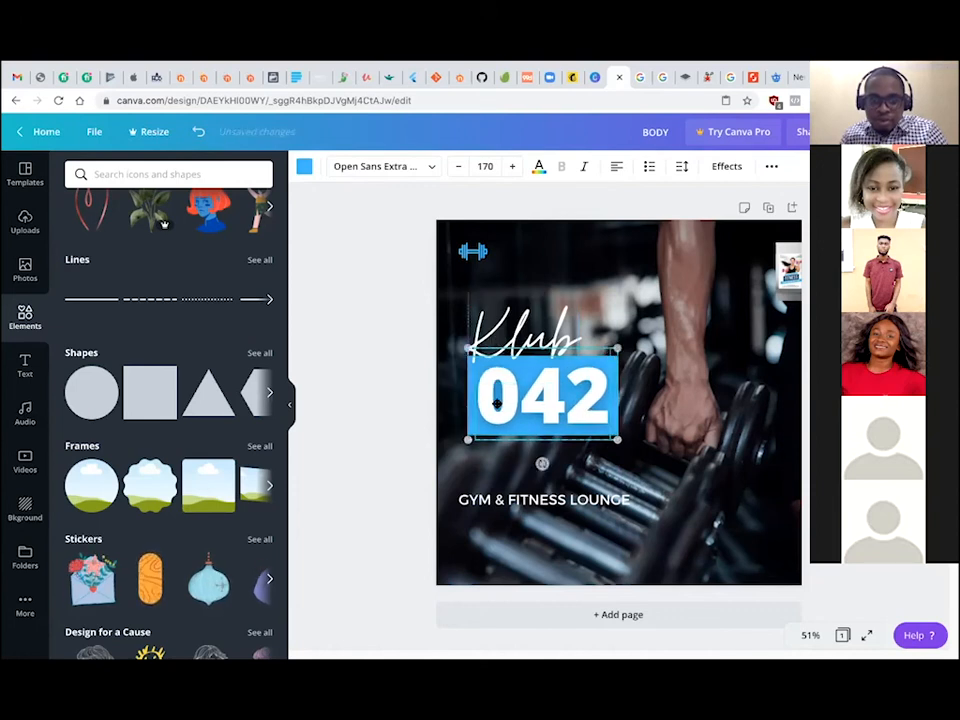
pyautogui.moveTo(492, 402); pyautogui.dragTo(489, 404)
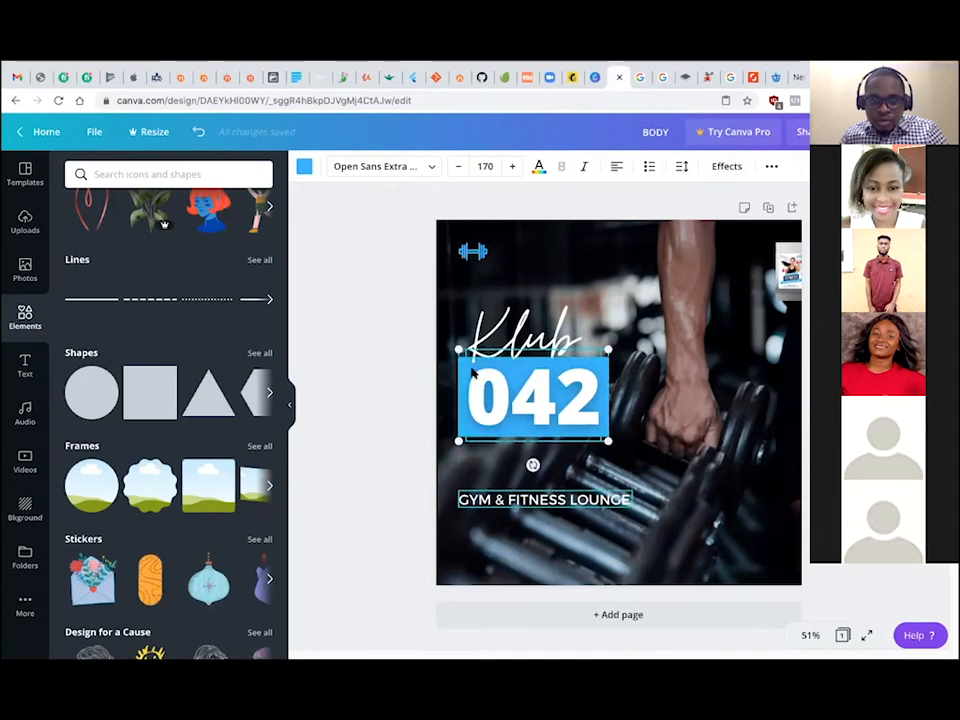
# Line up Klub with the left edge of 042, and move the GYM & FITNESS LOUNGE tagline just below the rectangle at size 27.6.
pyautogui.moveTo(497, 334); pyautogui.dragTo(493, 329)
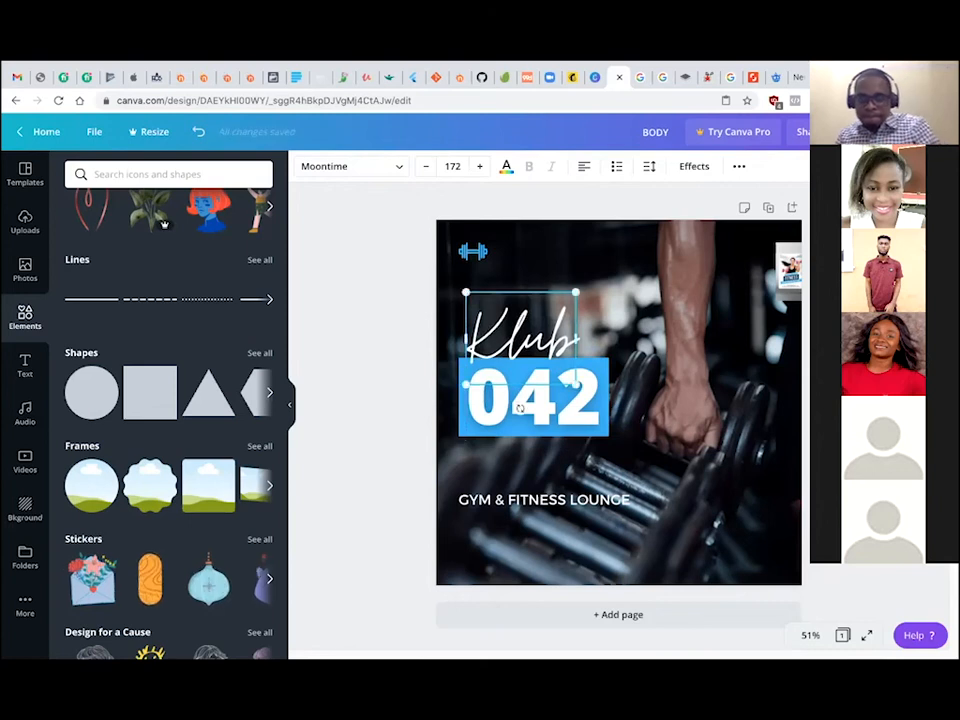
pyautogui.click(371, 316)
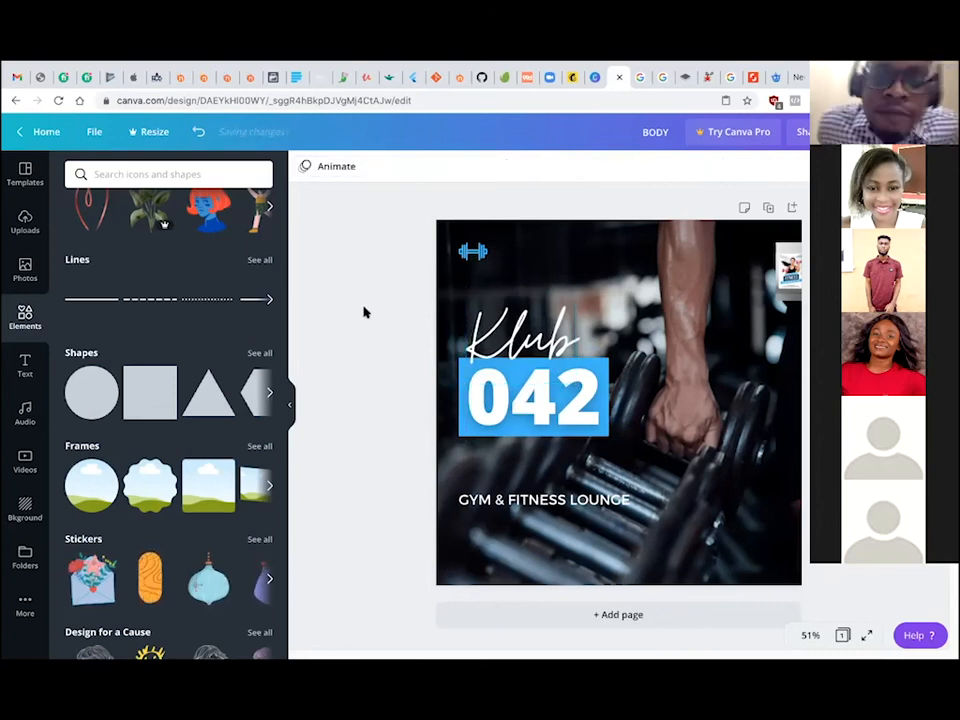
pyautogui.moveTo(543, 505); pyautogui.dragTo(565, 457)
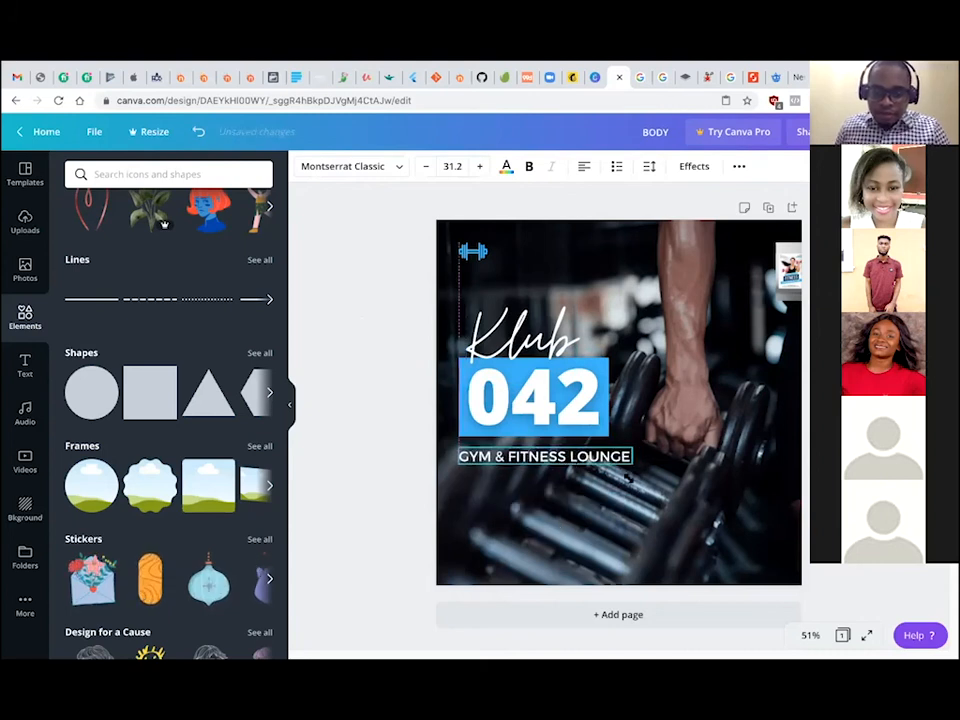
pyautogui.moveTo(634, 469); pyautogui.dragTo(602, 461)
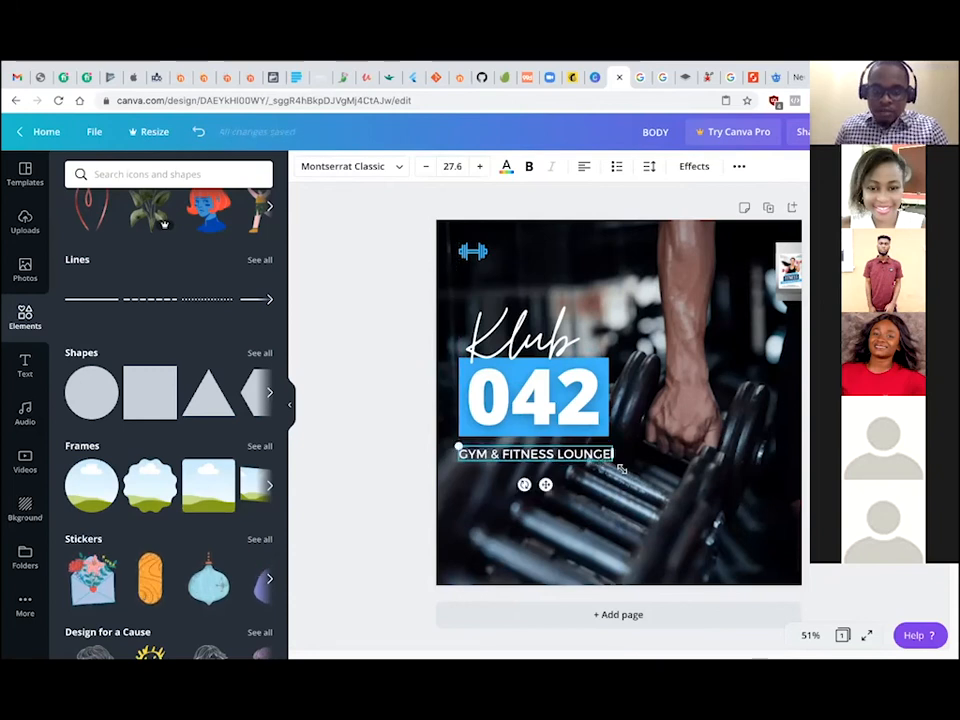
# Apply the Lift text effect to the GYM & FITNESS LOUNGE tagline with an intensity of 100.
pyautogui.click(694, 166)
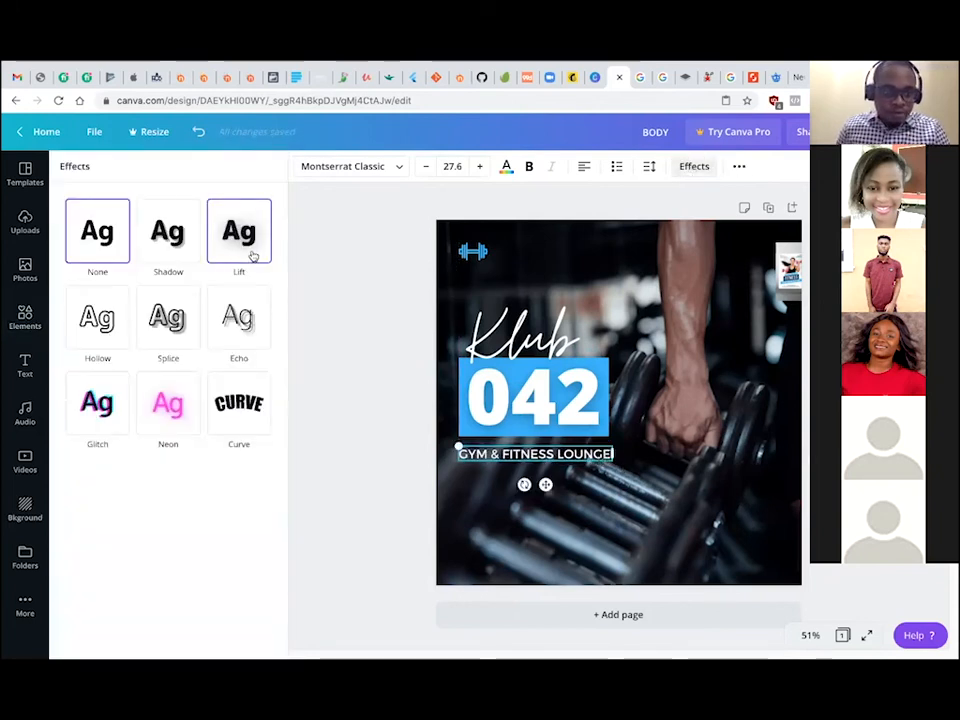
pyautogui.click(250, 254)
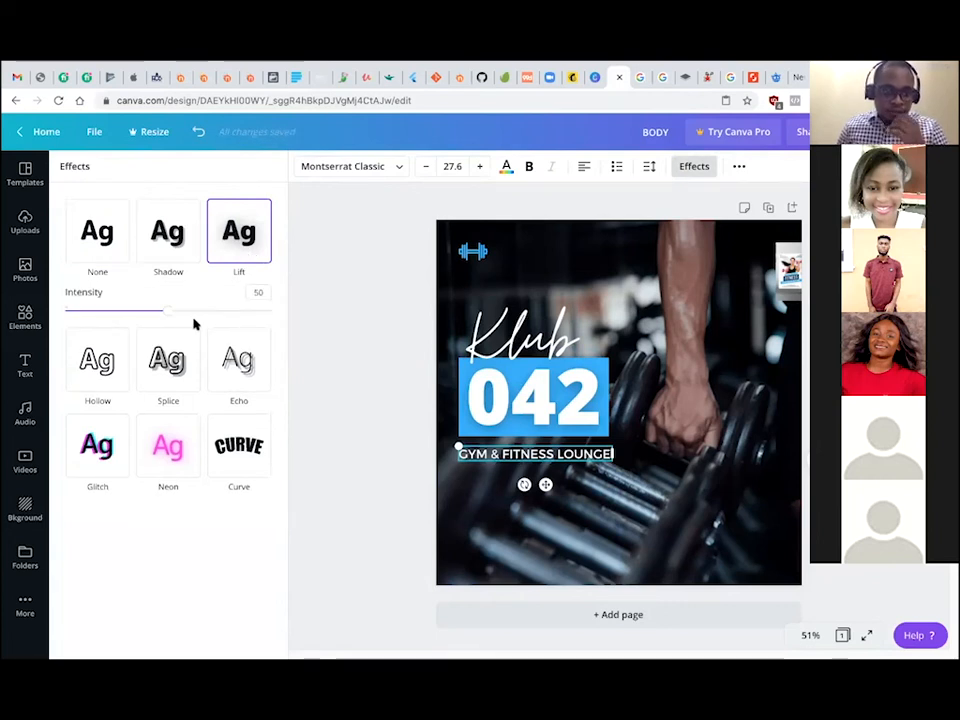
pyautogui.moveTo(166, 312); pyautogui.dragTo(368, 313)
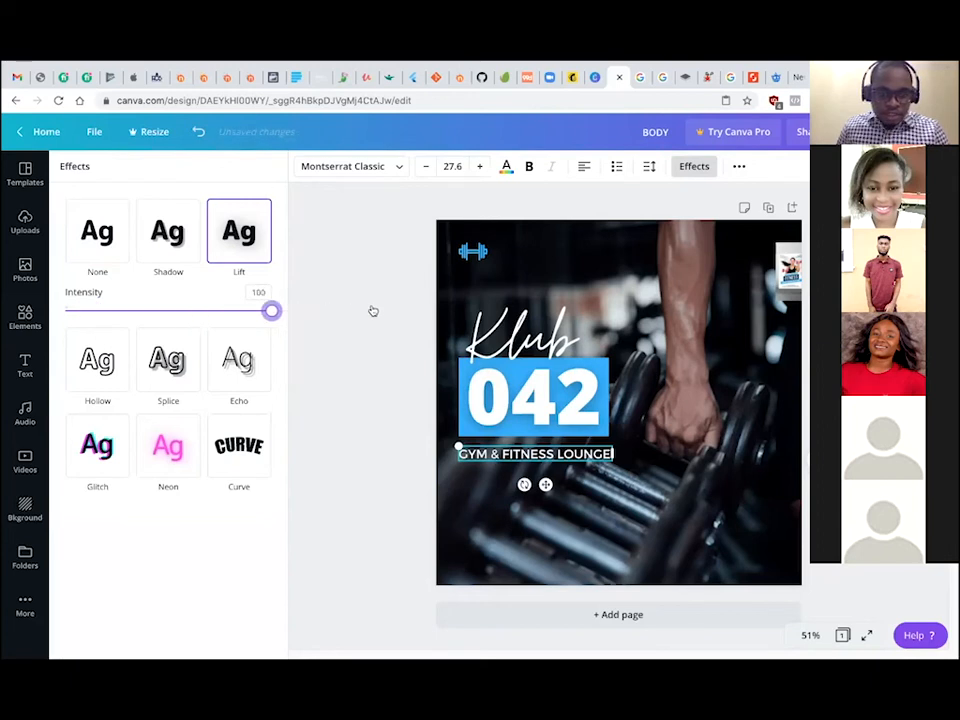
pyautogui.click(376, 399)
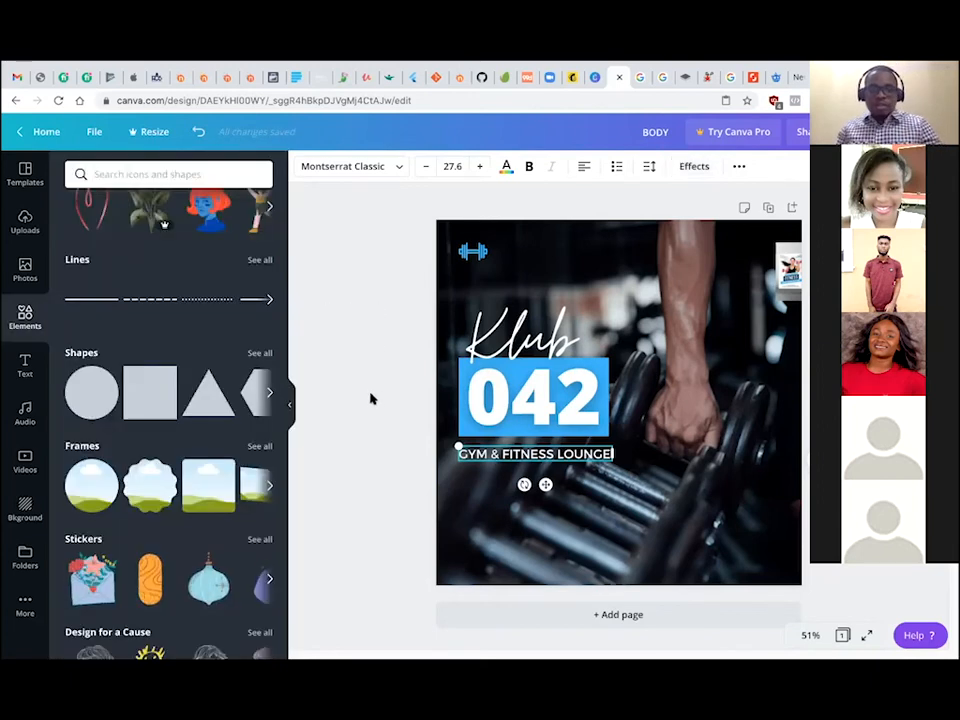
pyautogui.click(387, 436)
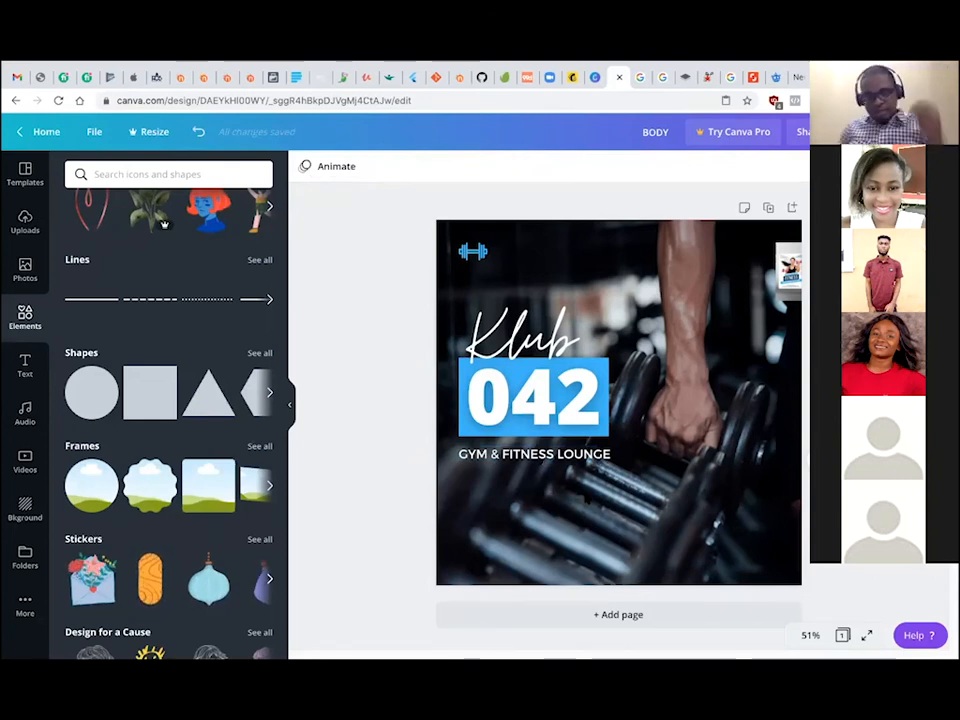
# Scale Klub, 042, the blue rectangle and the tagline down together as one group.
pyautogui.moveTo(367, 304); pyautogui.dragTo(664, 519)
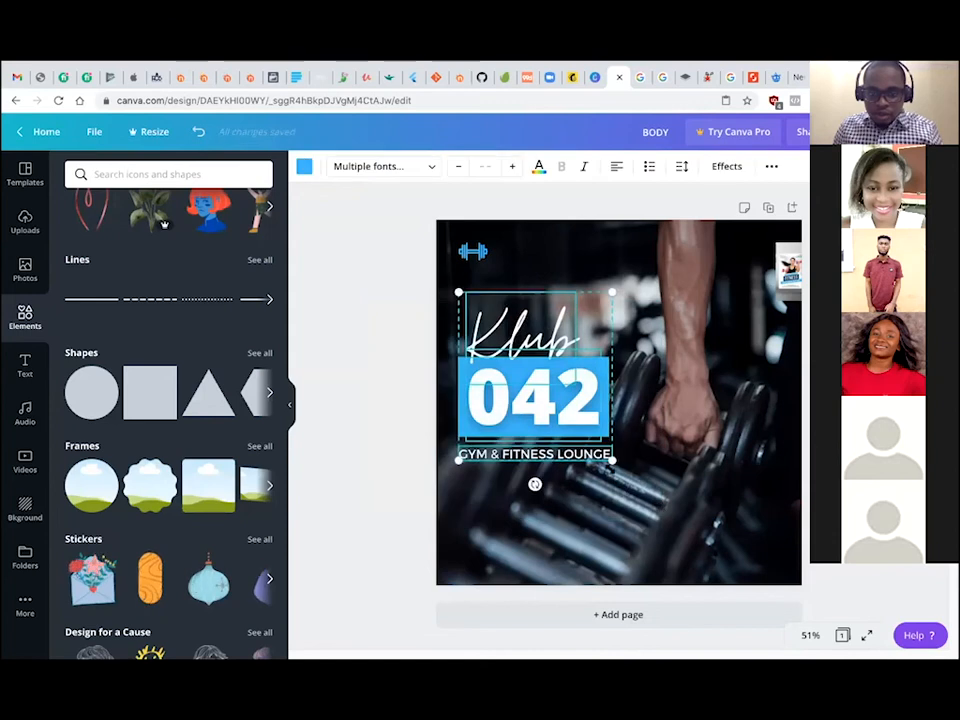
pyautogui.moveTo(611, 456); pyautogui.dragTo(583, 407)
pyautogui.click(425, 417)
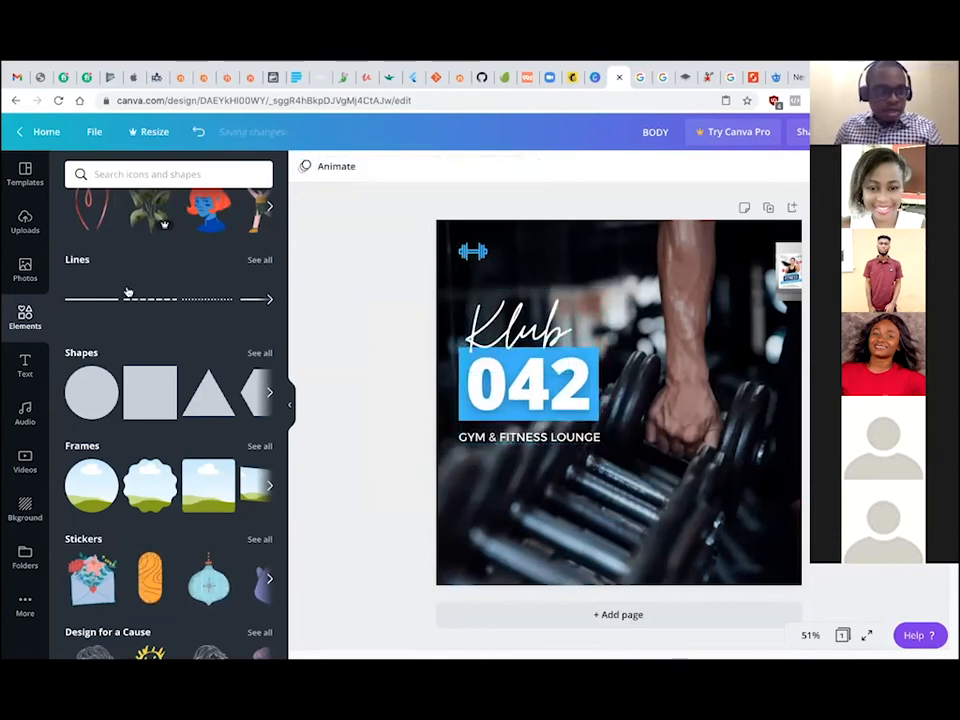
# Add a body text box below the tagline and format its placeholder text as a bulleted list.
pyautogui.click(25, 364)
pyautogui.moveTo(118, 315); pyautogui.dragTo(500, 492)
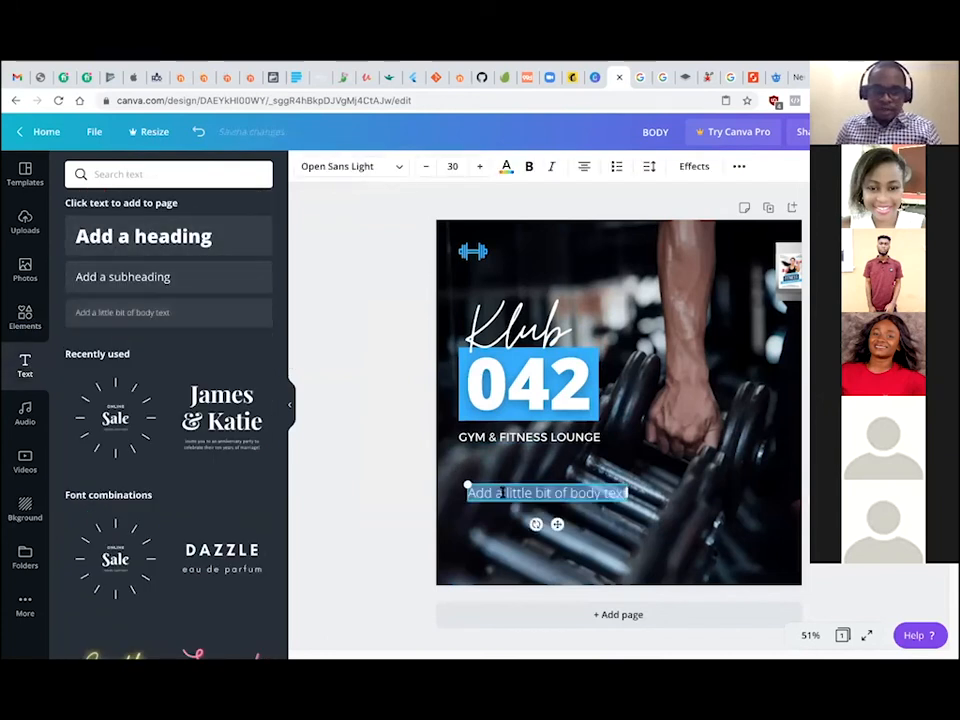
pyautogui.click(503, 495)
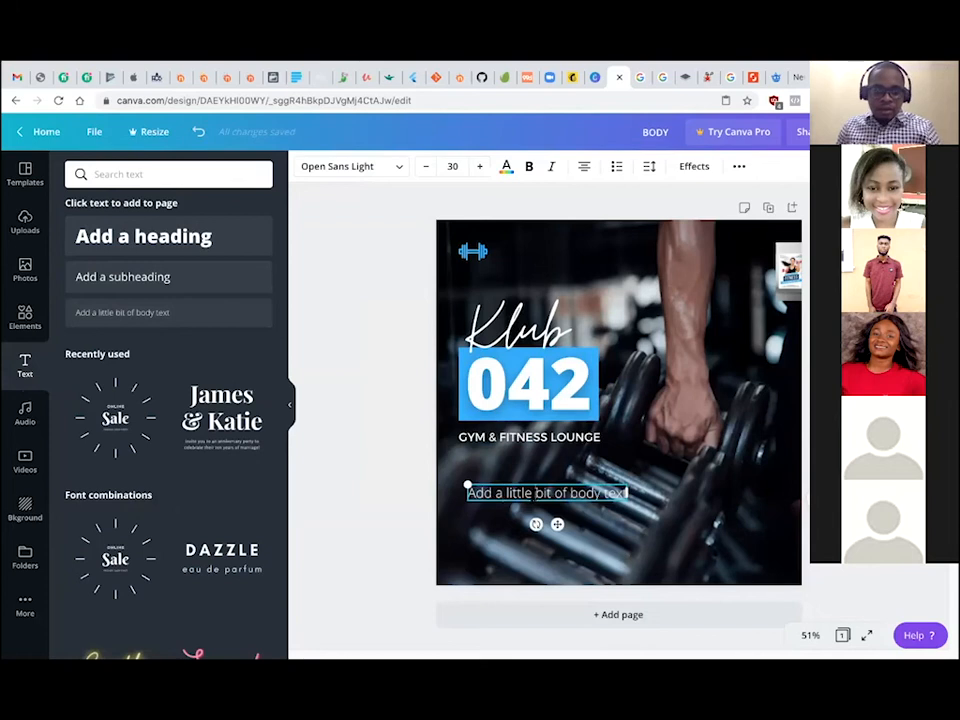
pyautogui.hotkey('ctrl', 'a')
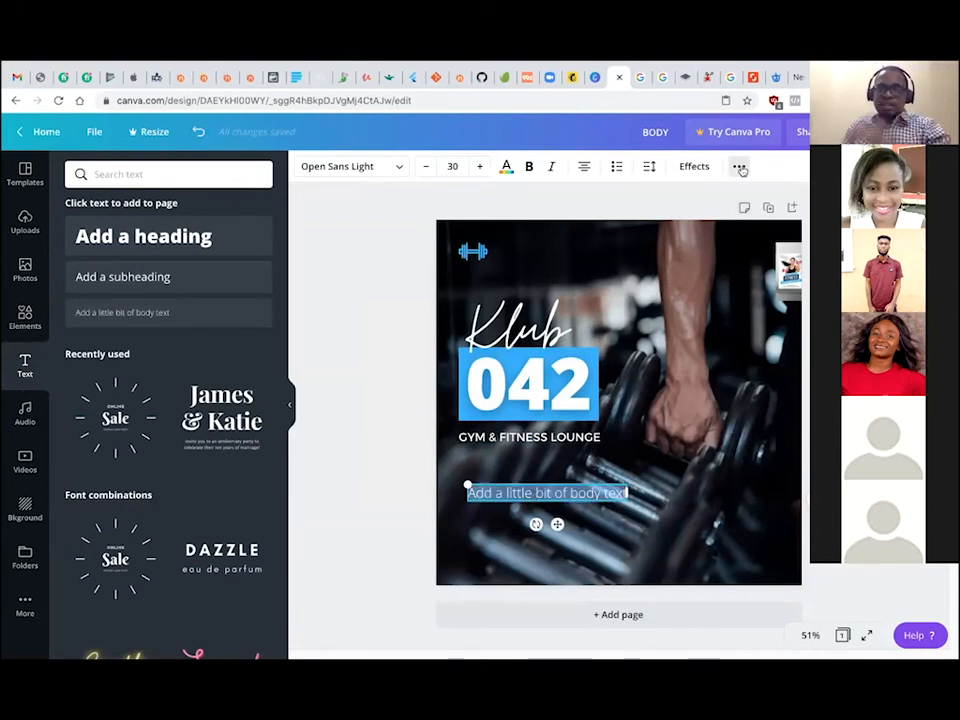
pyautogui.click(615, 168)
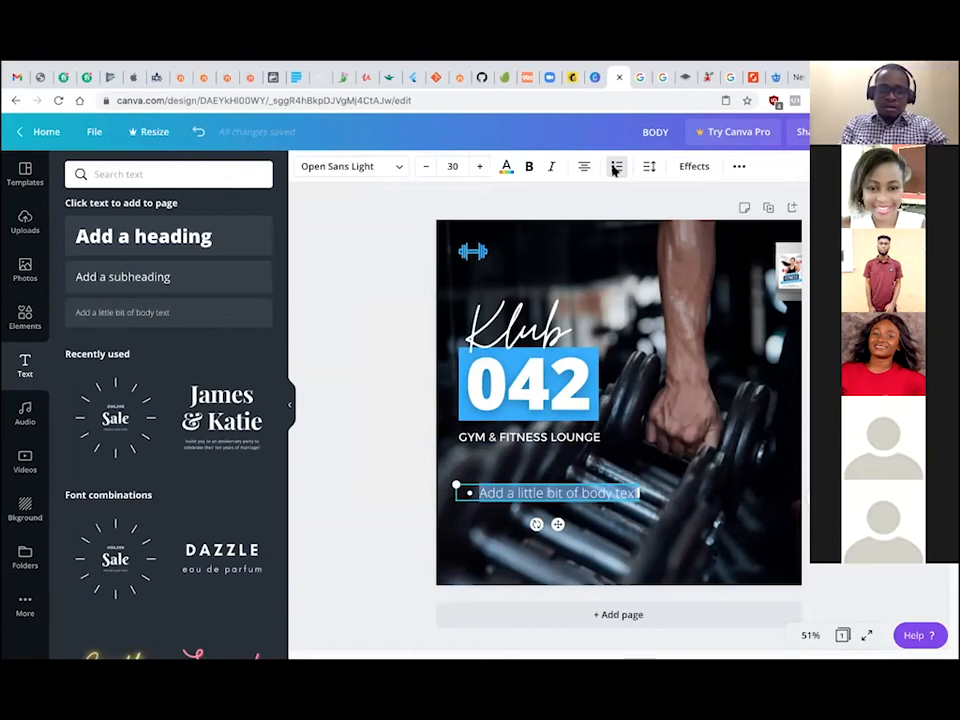
# Replace the bulleted placeholder text with the list items Aerobics and Cardio Sessions.
pyautogui.write('A')
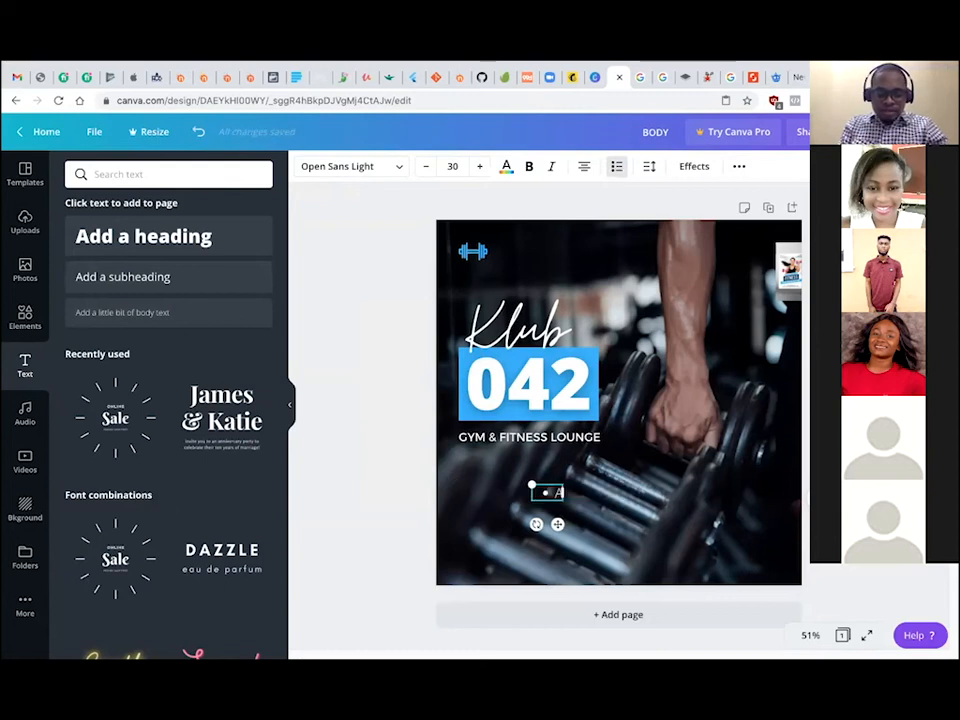
pyautogui.write('erobics')
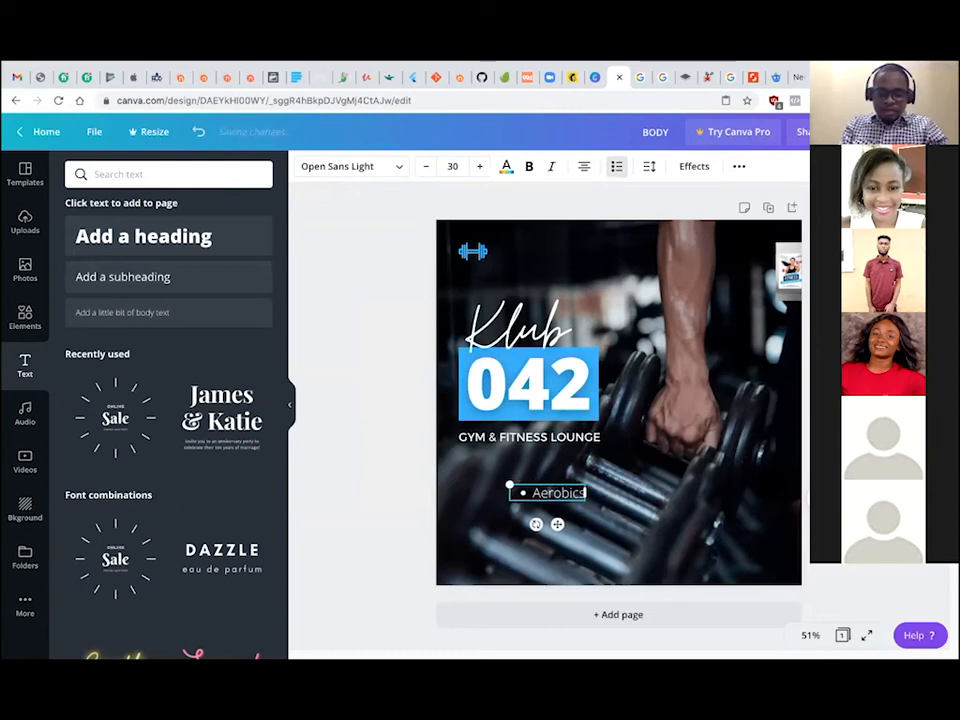
pyautogui.press('Return')
pyautogui.write('Cardio')
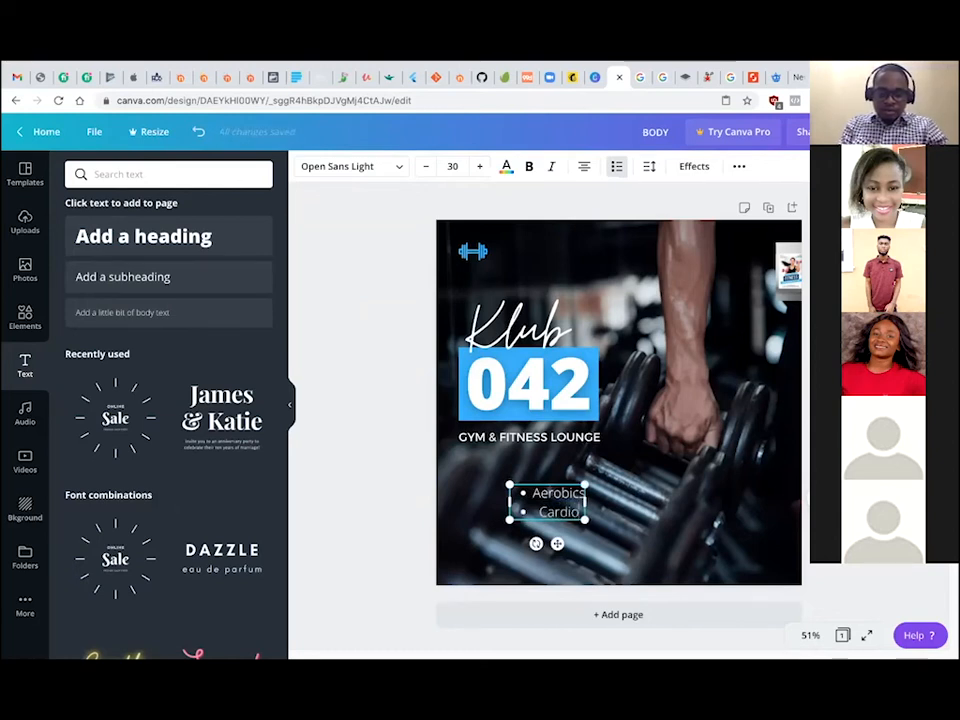
pyautogui.write(' Sessions')
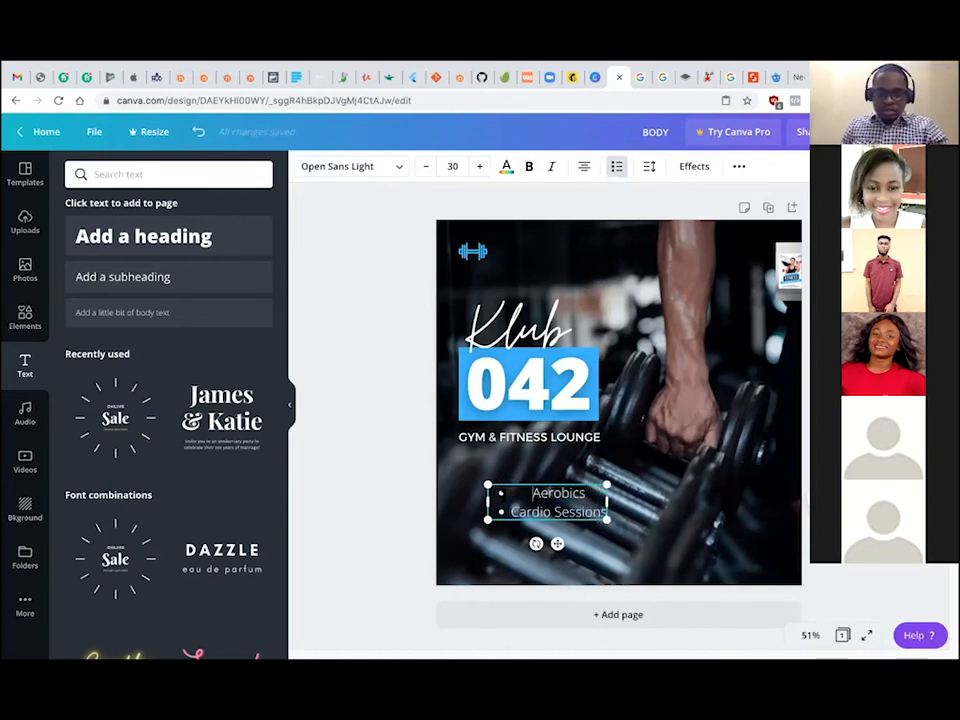
# Left-align the bulleted list and move it beneath the tagline, flush with the tagline's left edge.
pyautogui.click(369, 493)
pyautogui.click(521, 500)
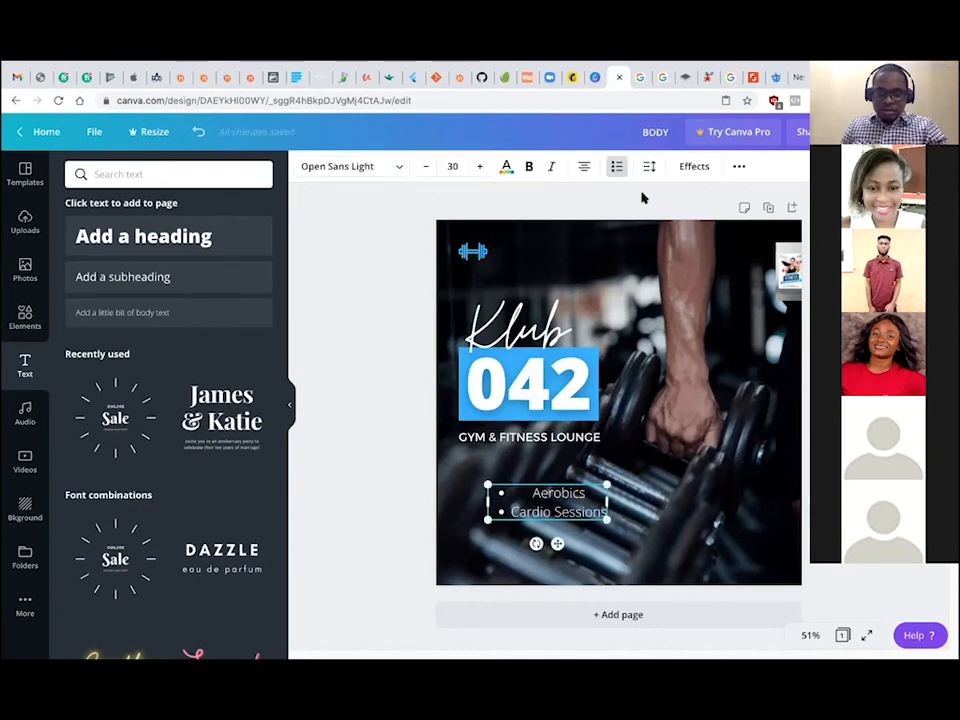
pyautogui.click(585, 168)
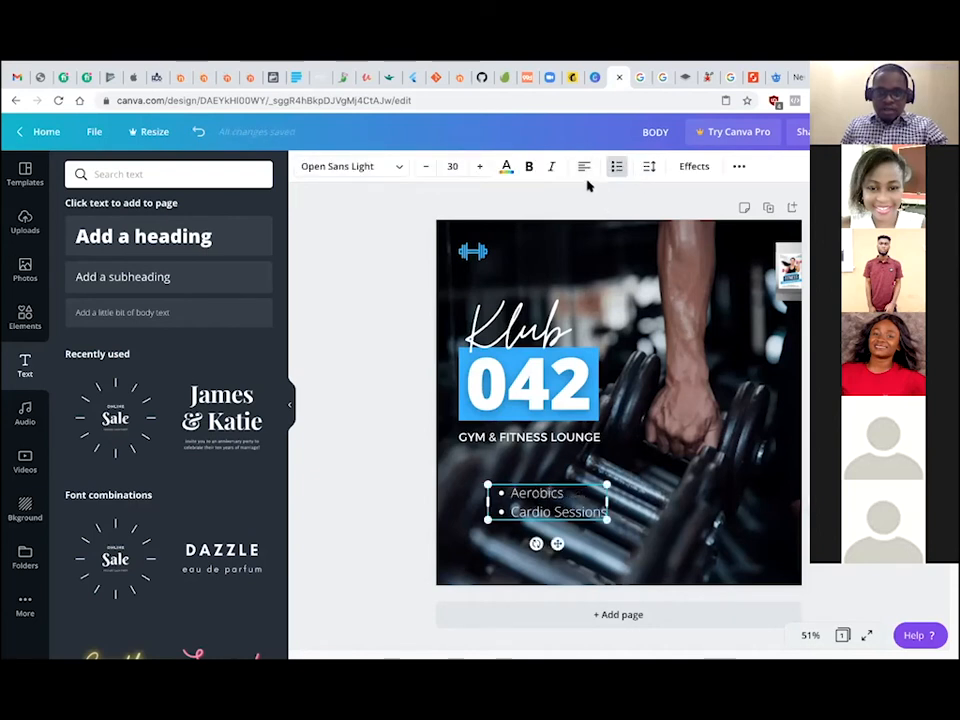
pyautogui.click(586, 171)
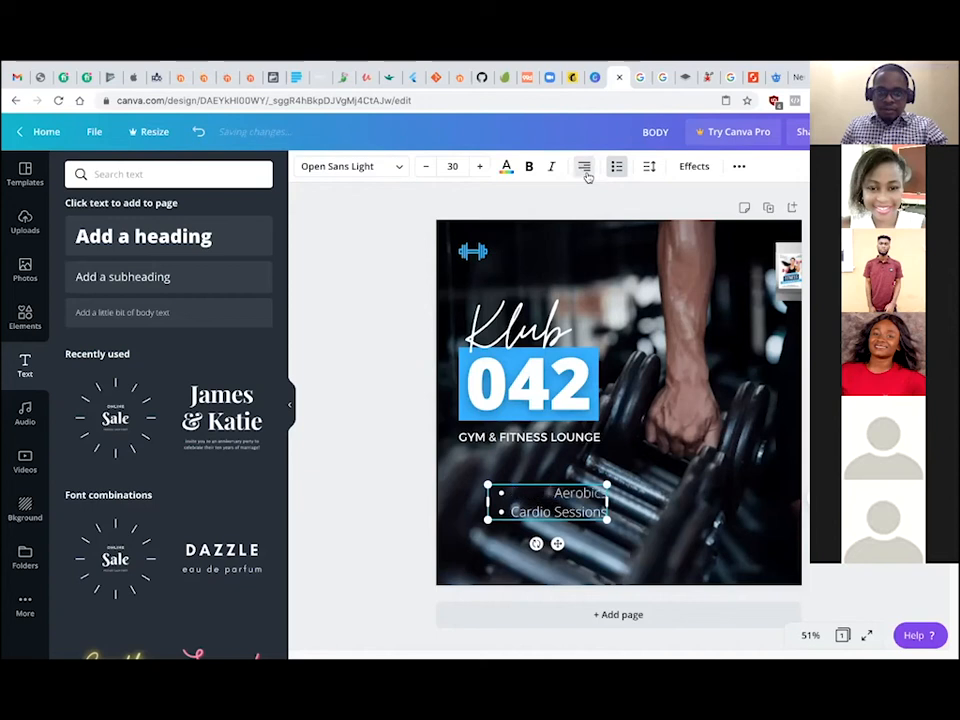
pyautogui.click(585, 170)
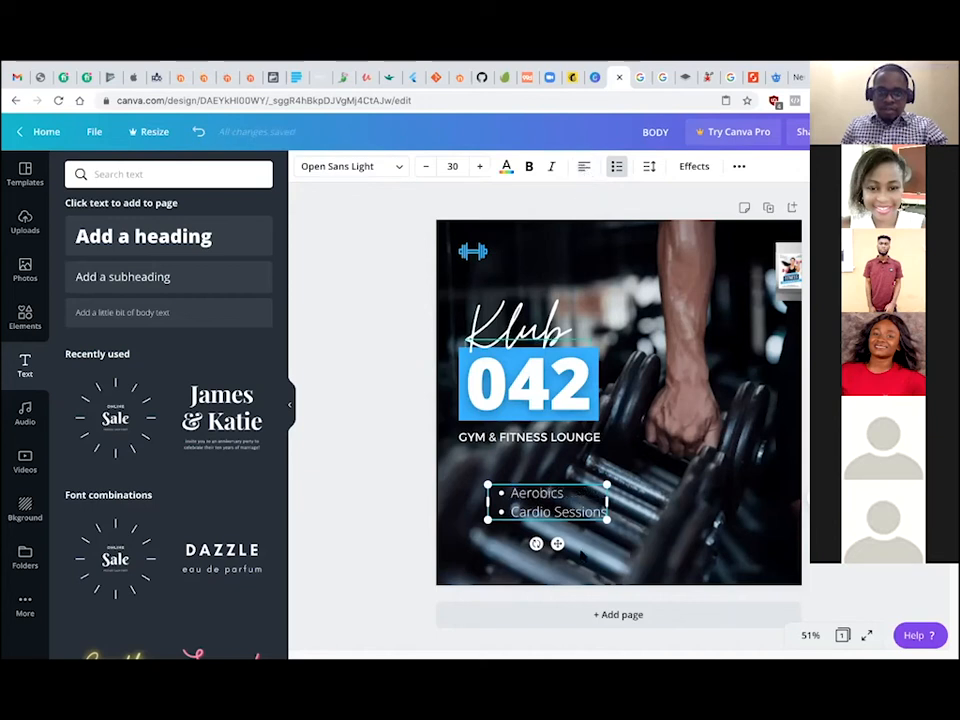
pyautogui.moveTo(549, 492); pyautogui.dragTo(520, 477)
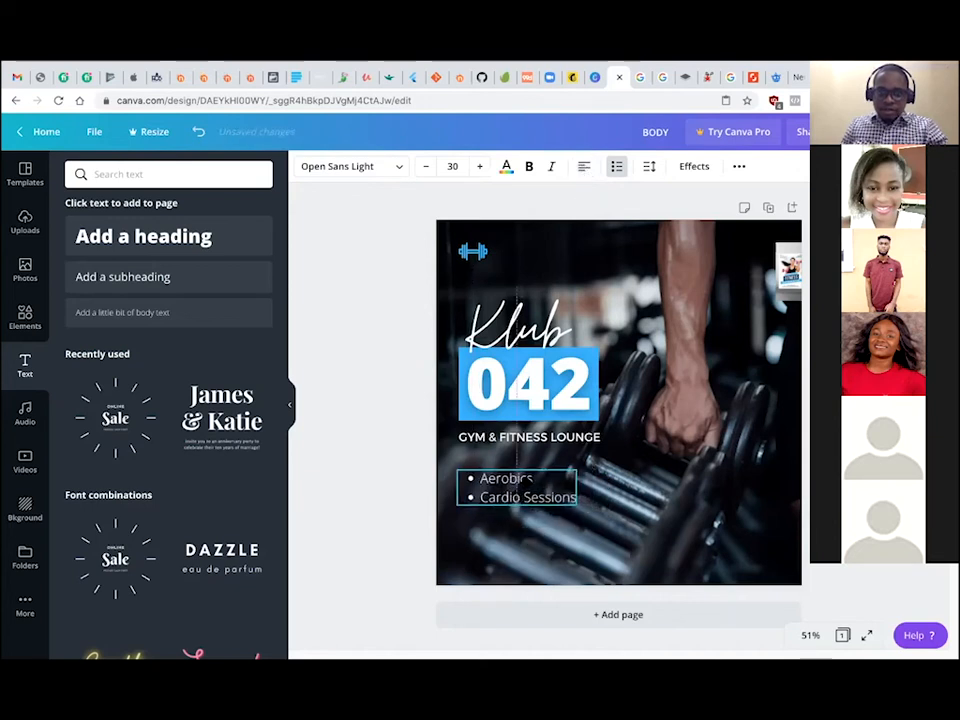
# Extend the bulleted list below Cardio Sessions with the items Weight loss, Dietary Advice and Muscle Gains.
pyautogui.doubleClick(577, 503)
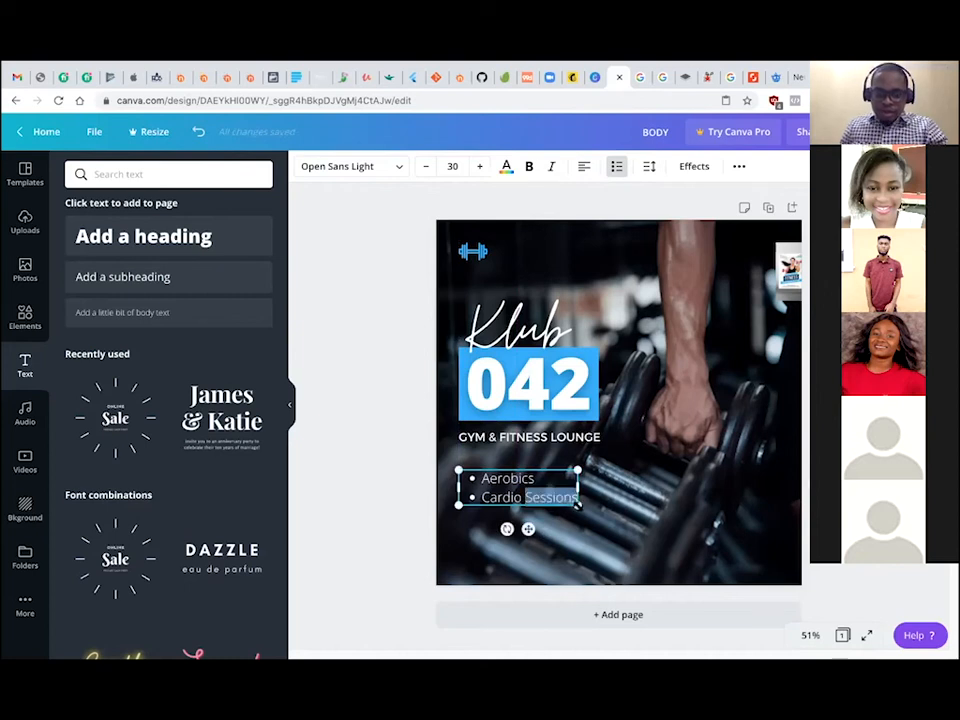
pyautogui.click(572, 498)
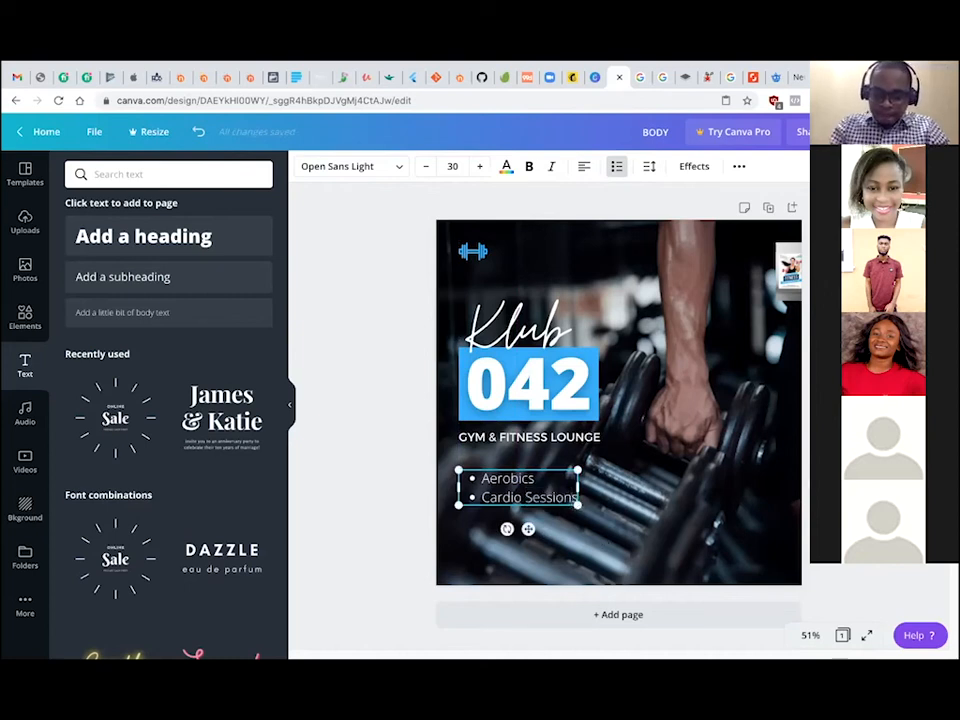
pyautogui.press('Return')
pyautogui.write('Weight loss')
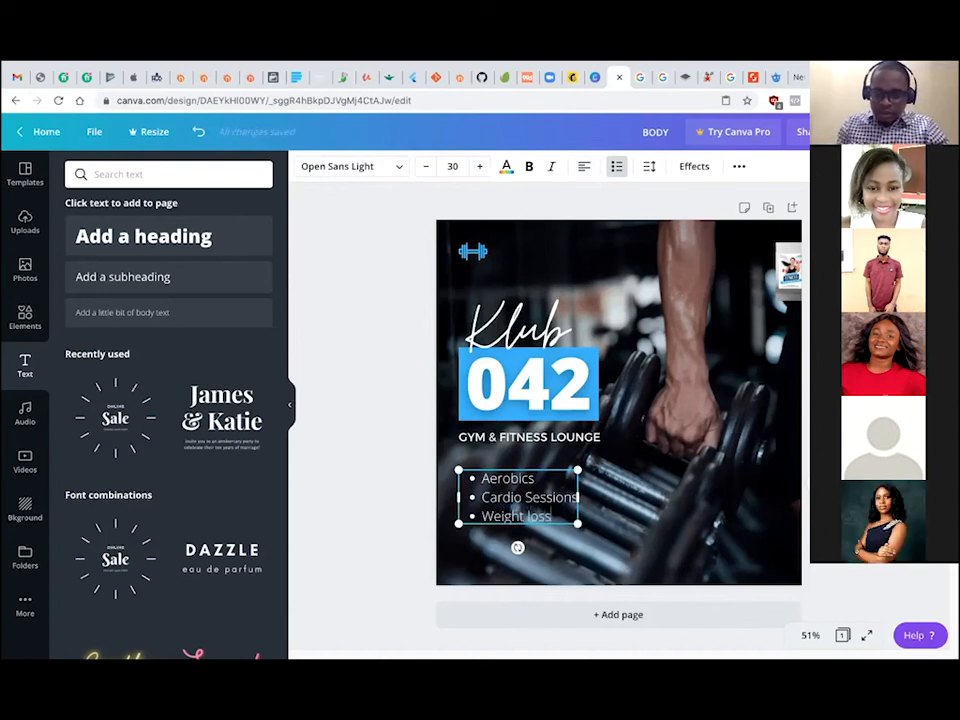
pyautogui.press('Return')
pyautogui.write('Dieta')
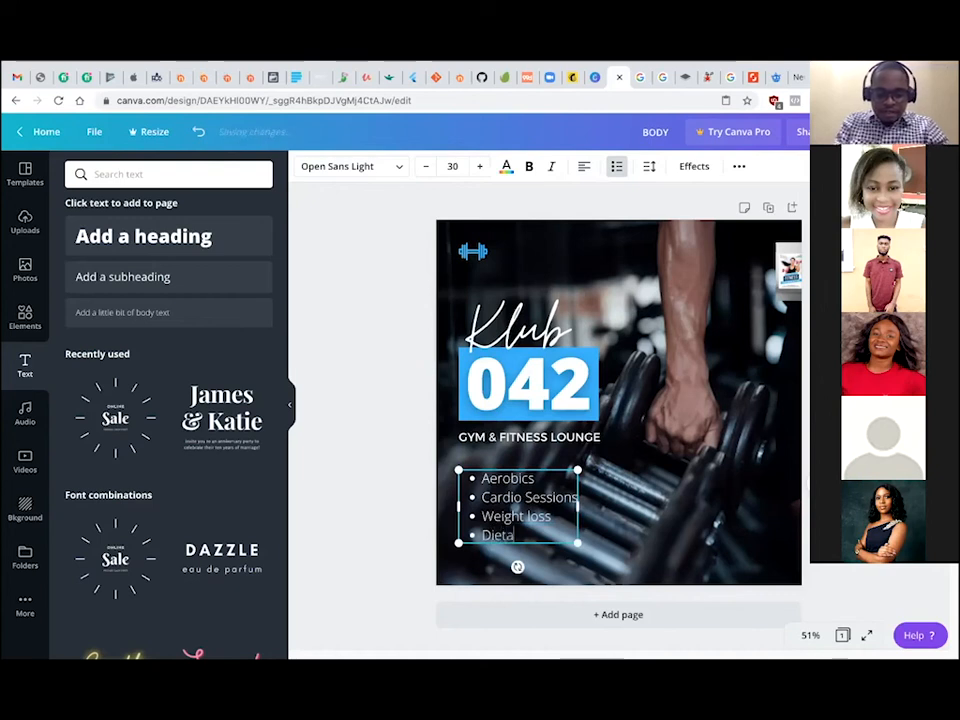
pyautogui.write('ry Ad')
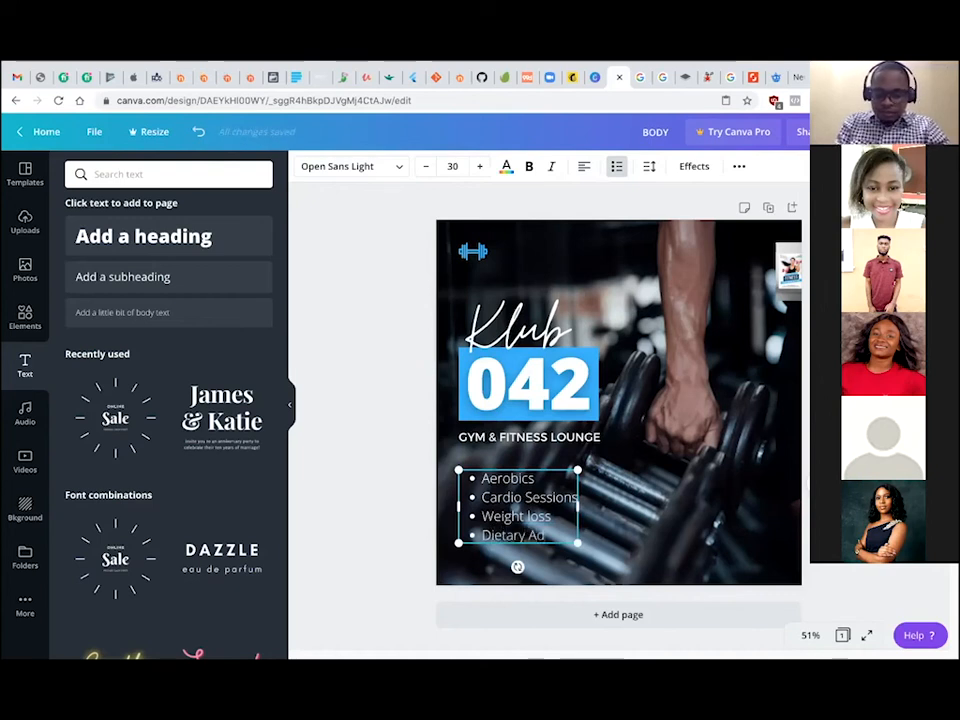
pyautogui.write('vice')
pyautogui.press('Return')
pyautogui.write('Mus')
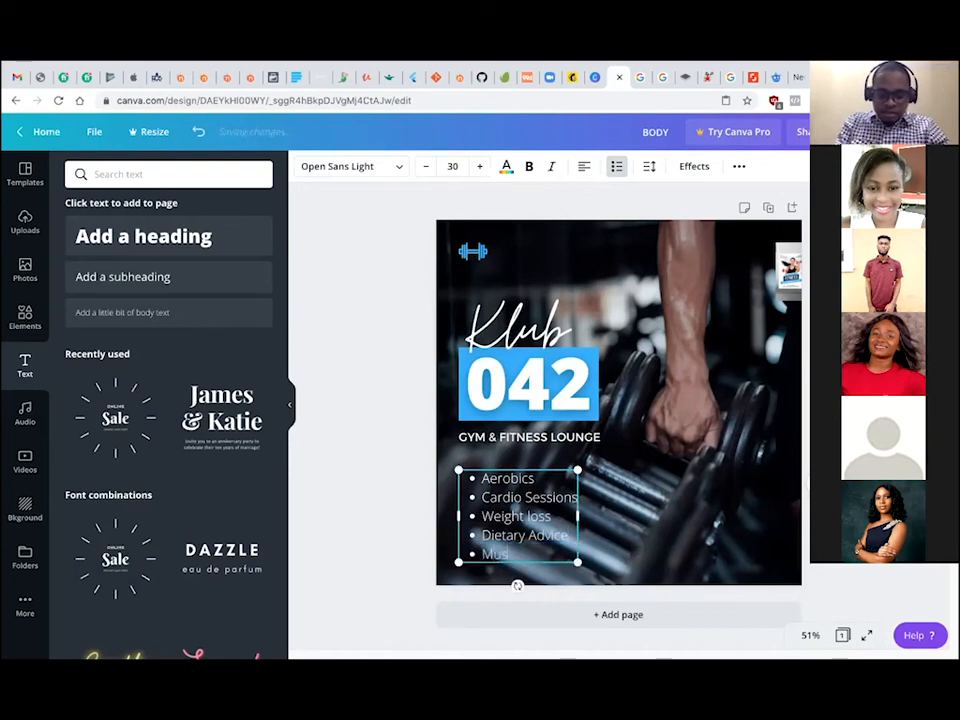
pyautogui.write('cle Gains')
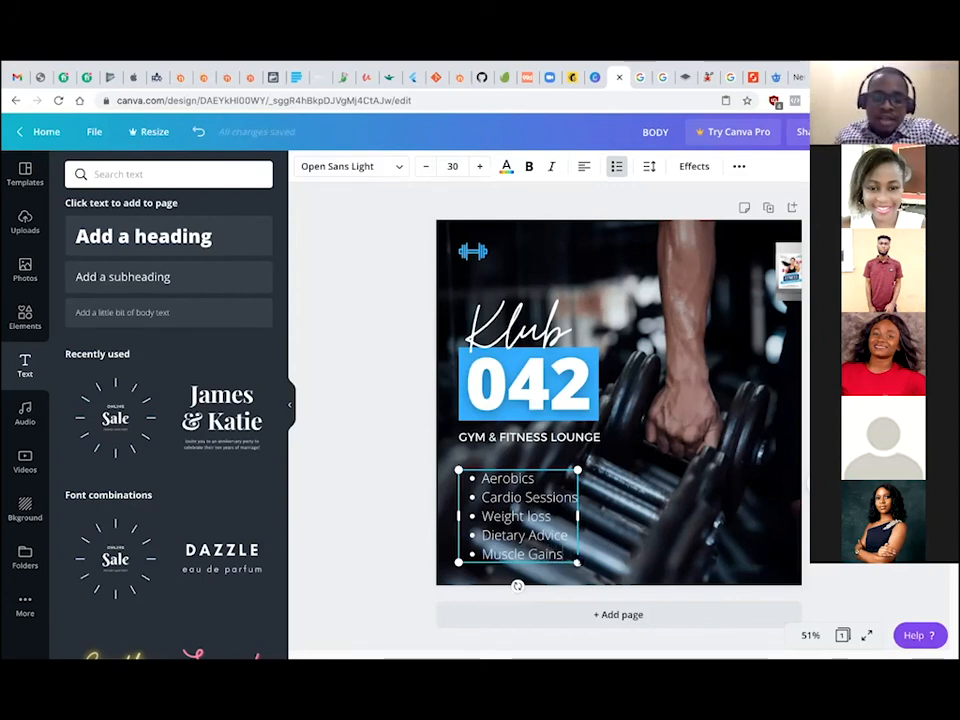
# Scale the bulleted list down to font size 24.5, make it bold and move it closer to the tagline.
pyautogui.moveTo(577, 562); pyautogui.dragTo(567, 553)
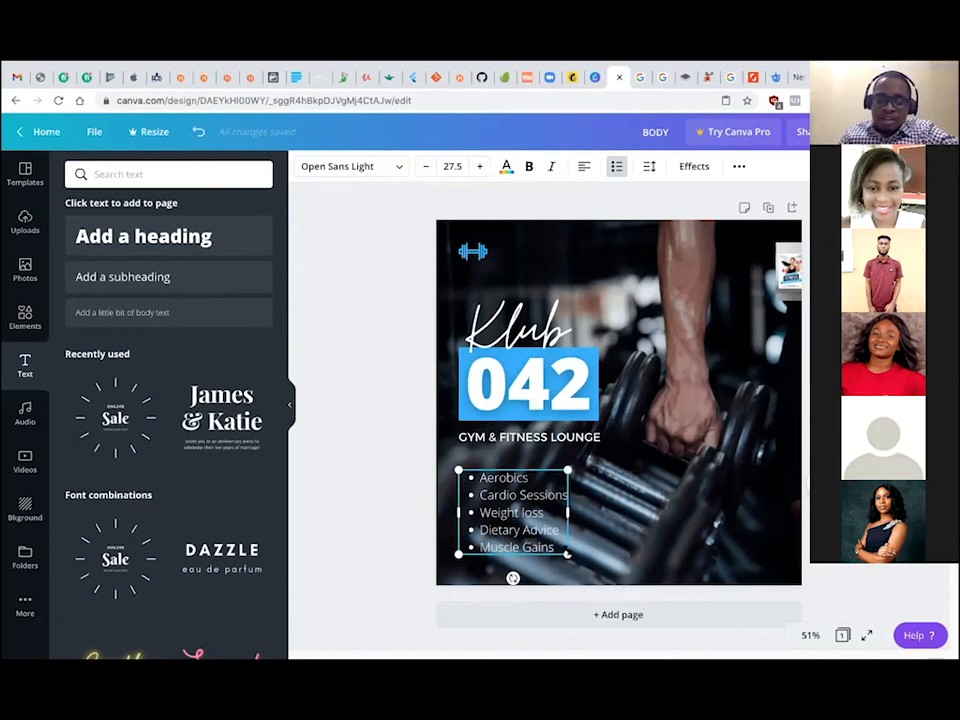
pyautogui.moveTo(560, 545); pyautogui.dragTo(553, 540)
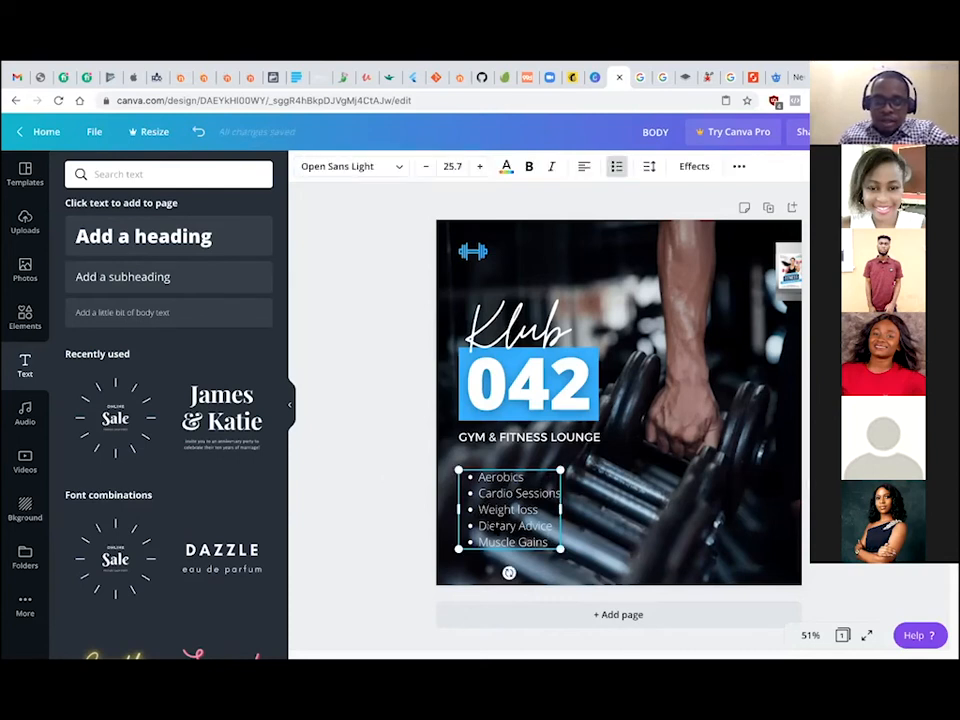
pyautogui.click(531, 168)
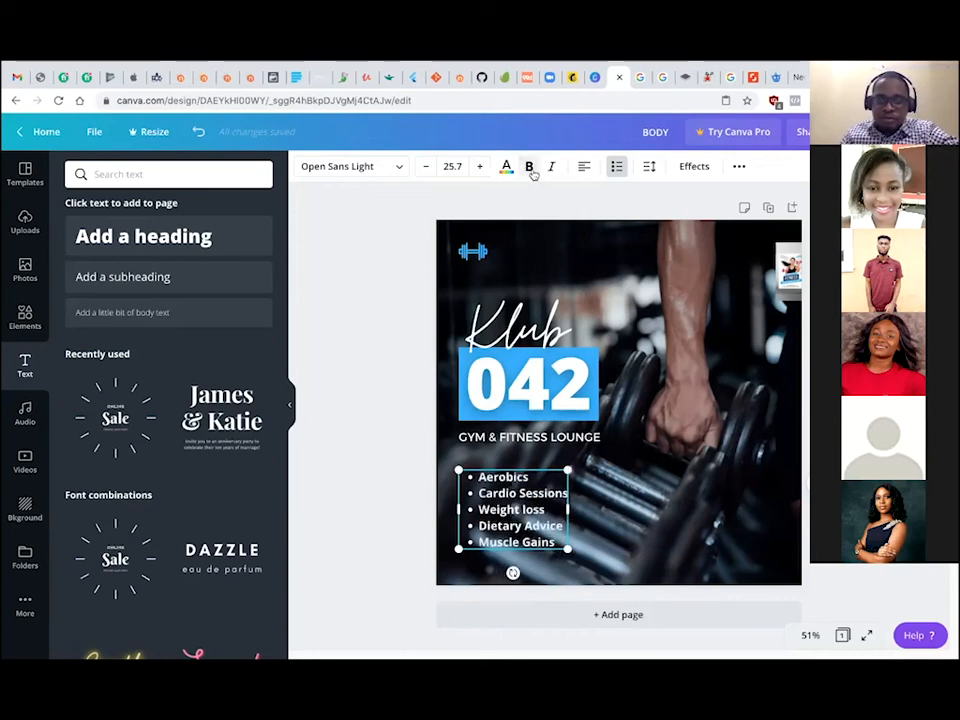
pyautogui.moveTo(547, 493); pyautogui.dragTo(549, 480)
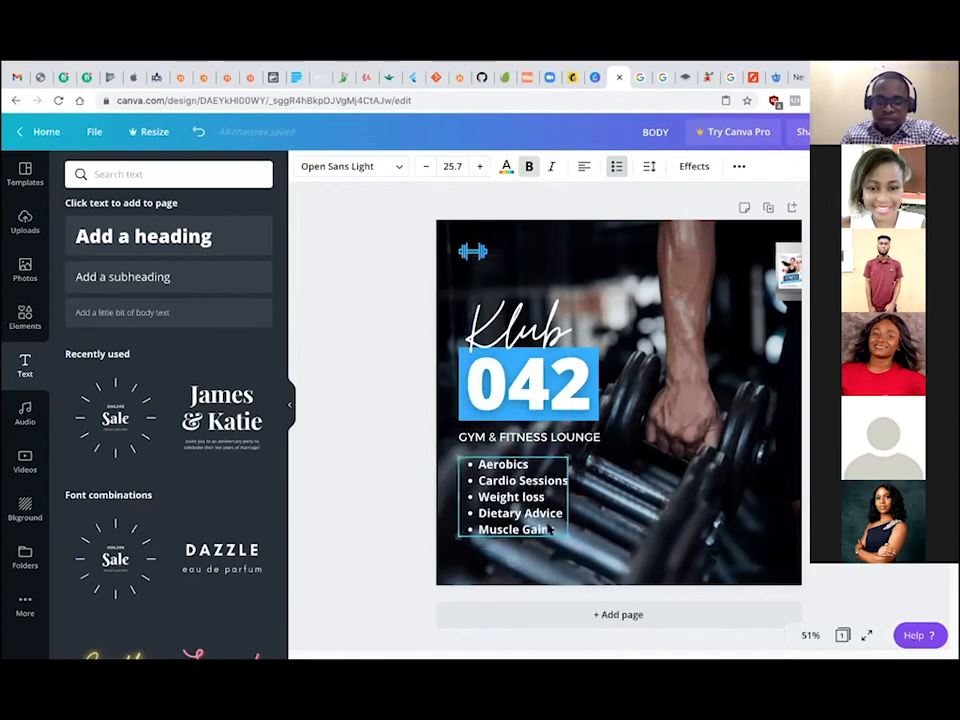
pyautogui.moveTo(566, 536); pyautogui.dragTo(563, 531)
# Shift the Klub 042 heading group with its tagline slightly up, and move the bulleted list up beneath it.
pyautogui.moveTo(405, 278); pyautogui.dragTo(587, 393)
pyautogui.click(543, 482)
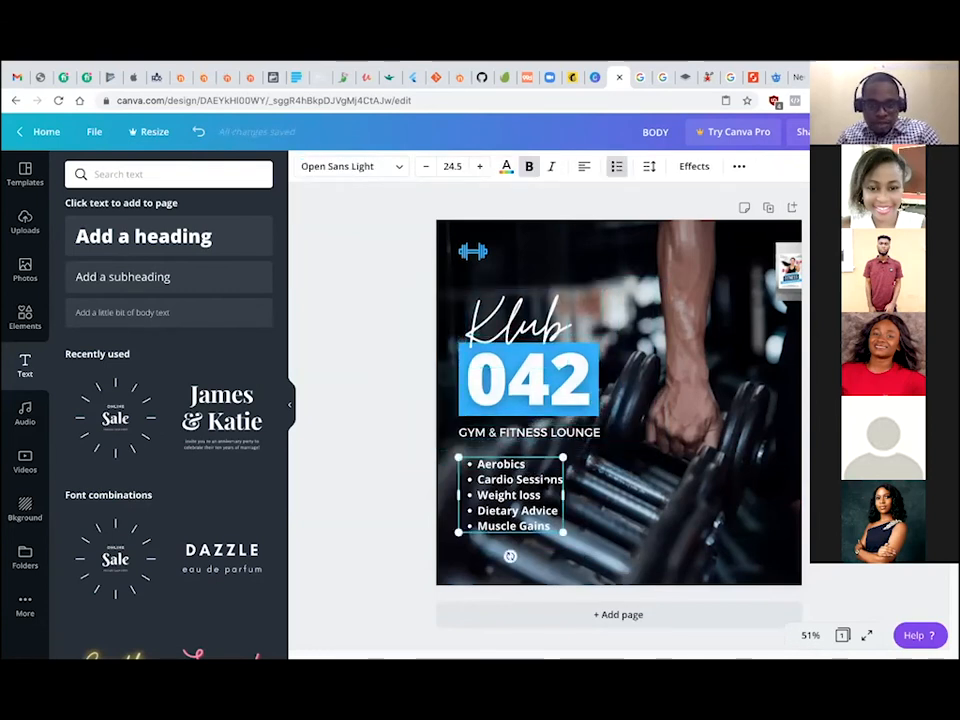
pyautogui.moveTo(533, 495); pyautogui.dragTo(532, 491)
pyautogui.click(398, 492)
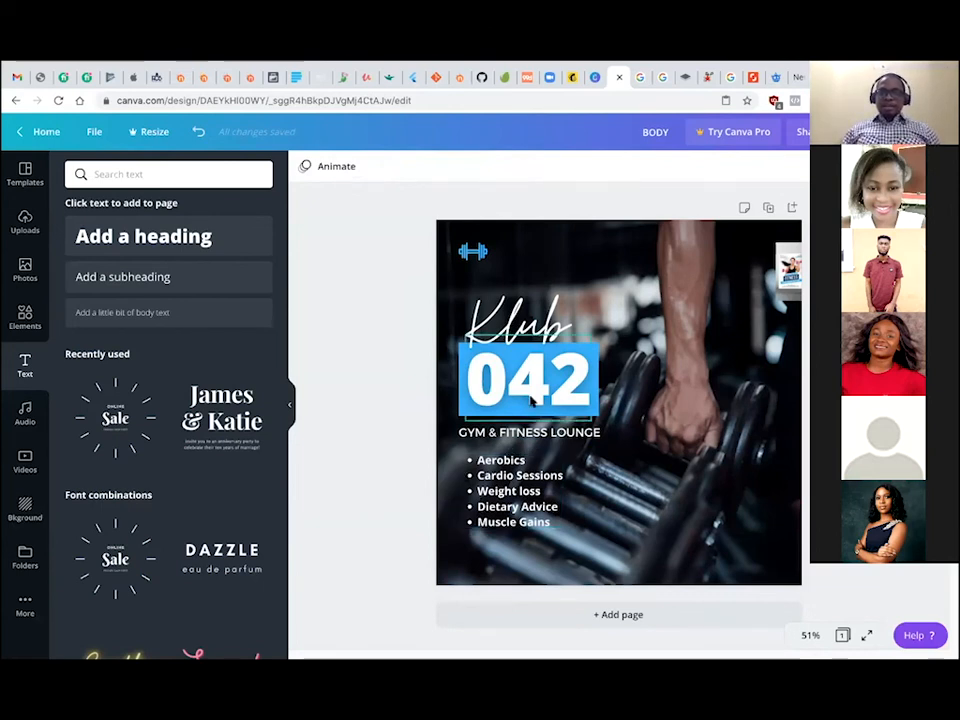
# Enlarge Klub, 042, the blue rectangle and the tagline together to about 513 wide by 561 high.
pyautogui.moveTo(395, 296); pyautogui.dragTo(461, 429)
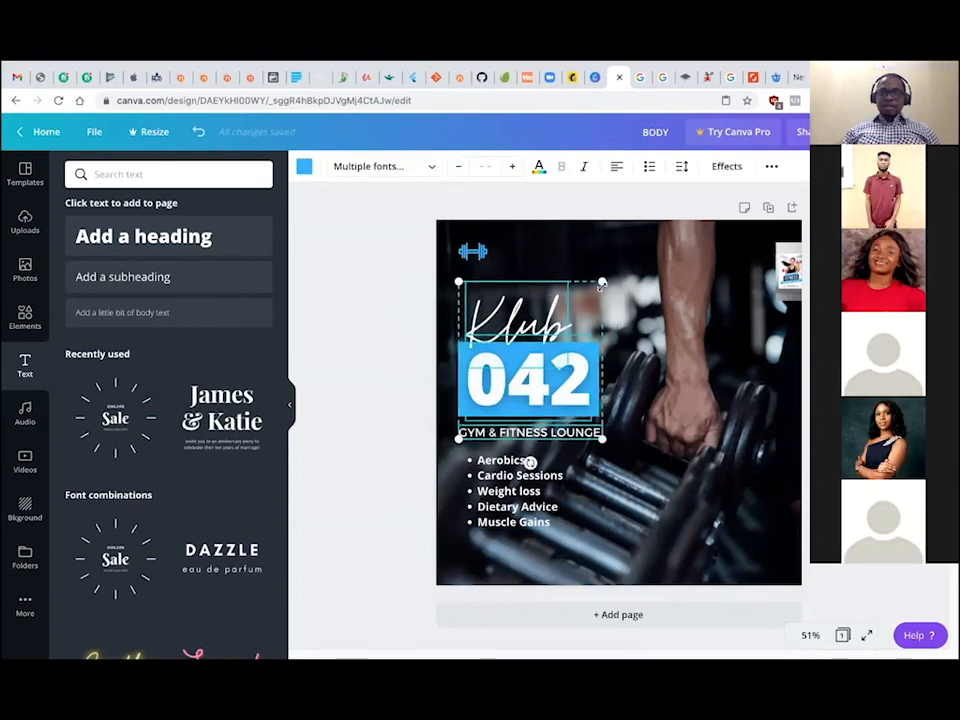
pyautogui.moveTo(604, 280); pyautogui.dragTo(611, 271)
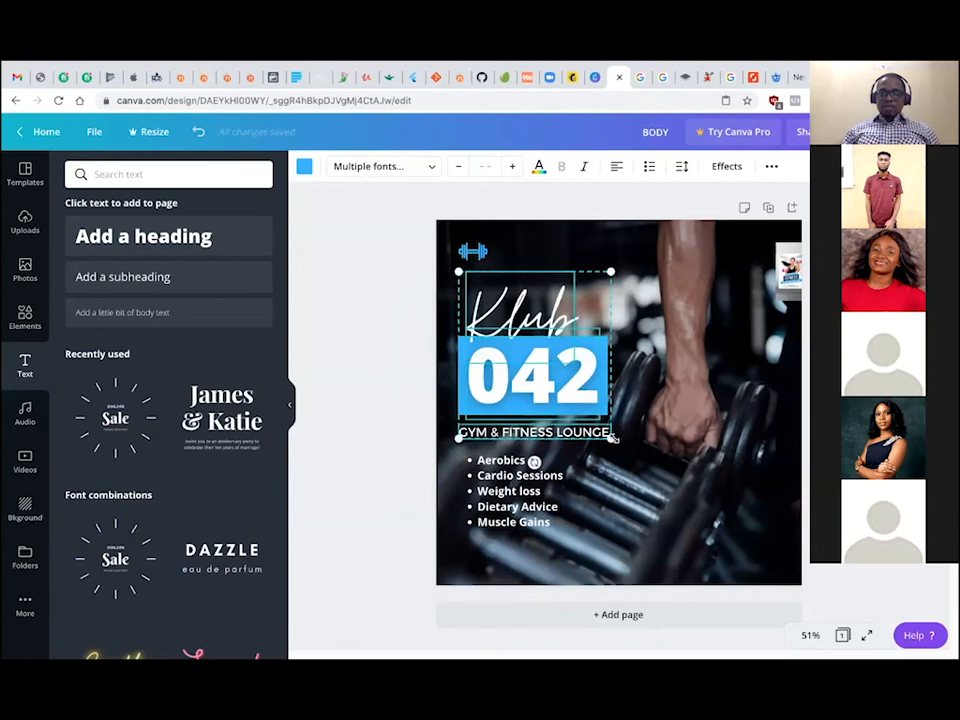
pyautogui.moveTo(611, 437); pyautogui.dragTo(633, 459)
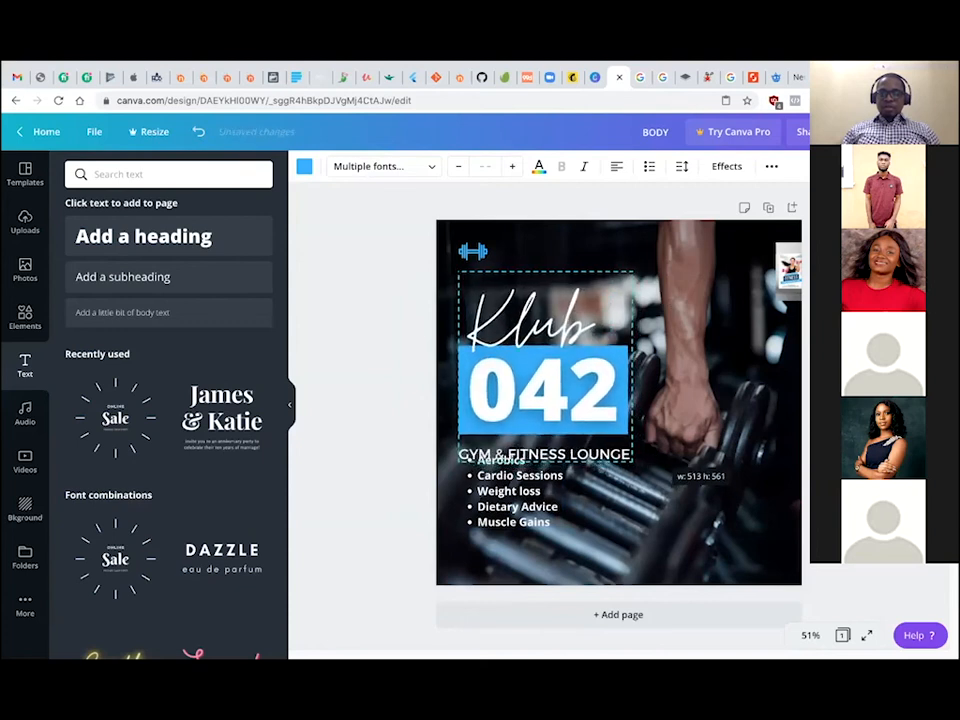
# Move the bulleted list down clear of the enlarged tagline and reduce its font size to 22.5.
pyautogui.click(546, 482)
pyautogui.moveTo(546, 482); pyautogui.dragTo(519, 508)
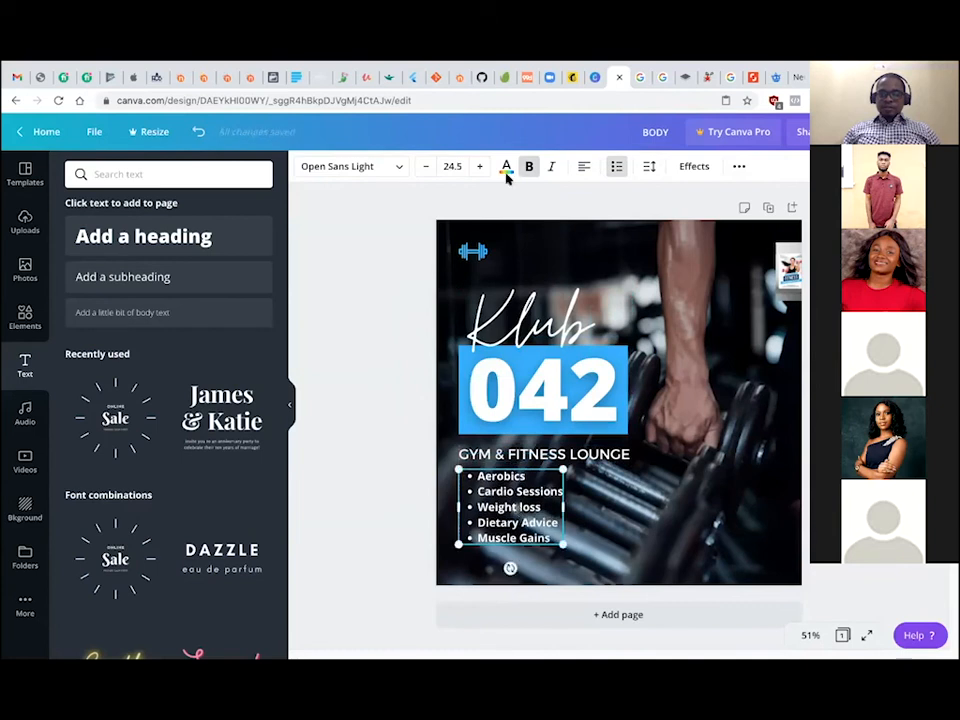
pyautogui.click(426, 168)
pyautogui.click(426, 168)
pyautogui.moveTo(518, 505); pyautogui.dragTo(514, 499)
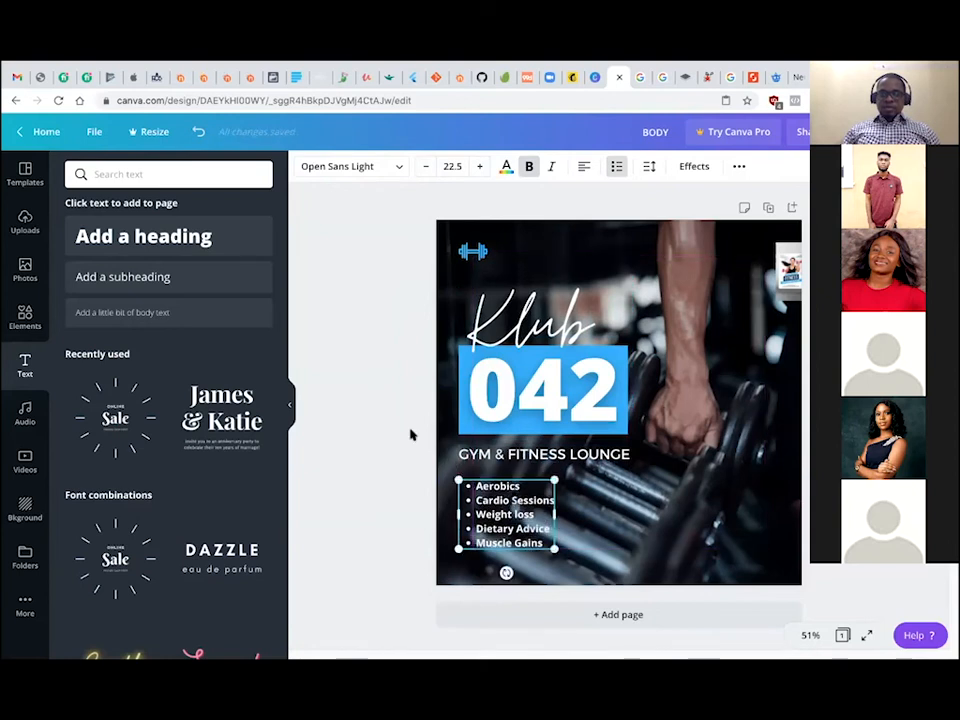
pyautogui.click(370, 389)
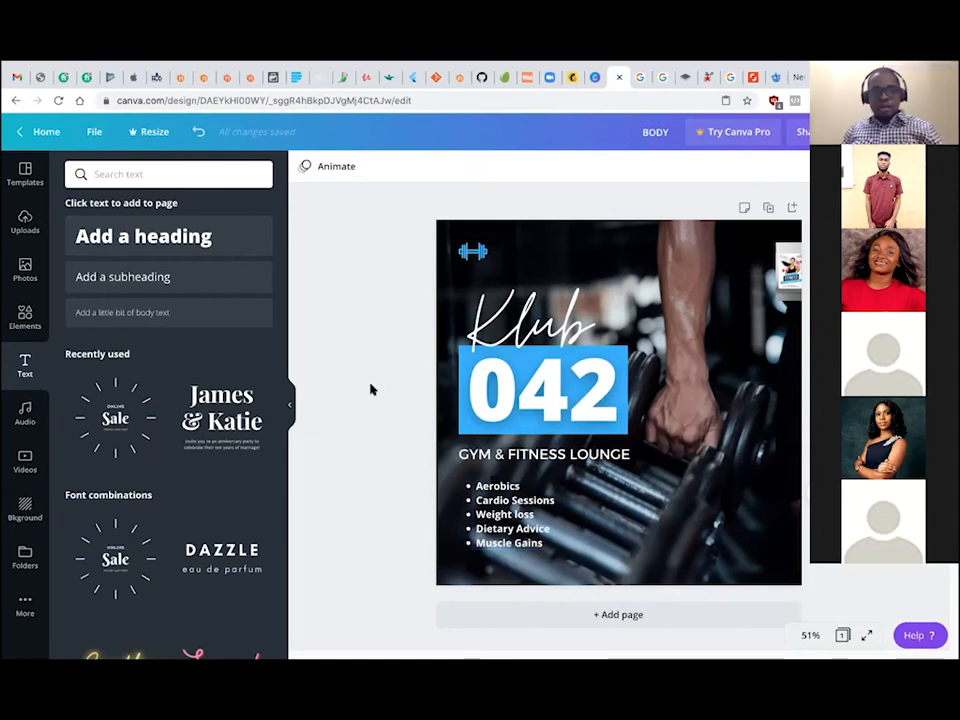
# Move the Klub 042 heading group up a little more and raise the bulleted list to match.
pyautogui.moveTo(387, 288); pyautogui.dragTo(603, 410)
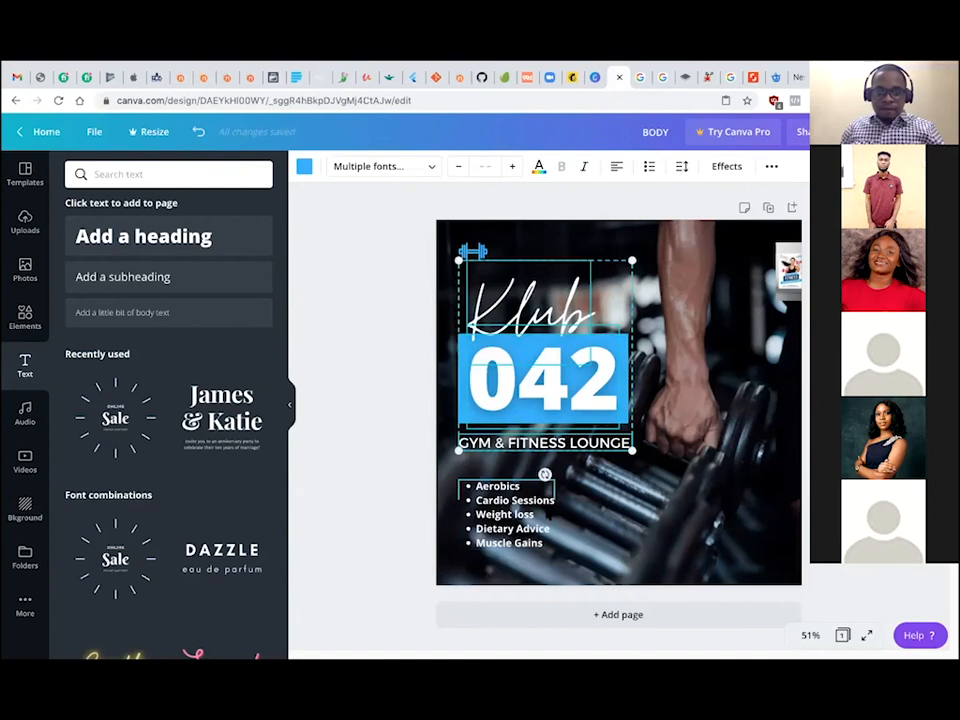
pyautogui.click(532, 513)
pyautogui.moveTo(531, 514); pyautogui.dragTo(530, 504)
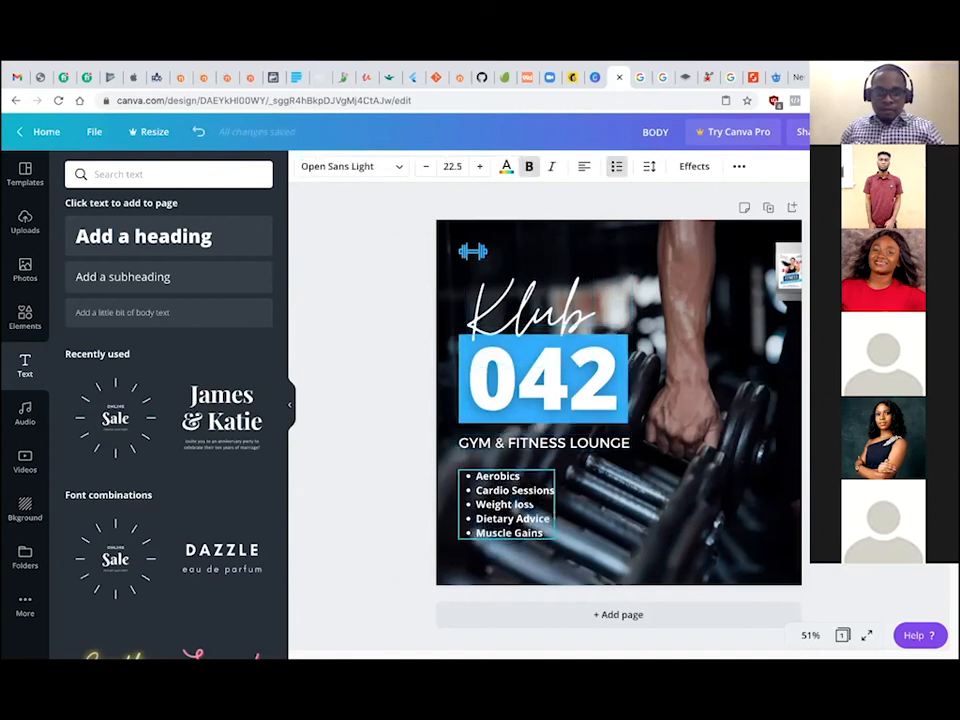
pyautogui.click(449, 357)
pyautogui.click(528, 320)
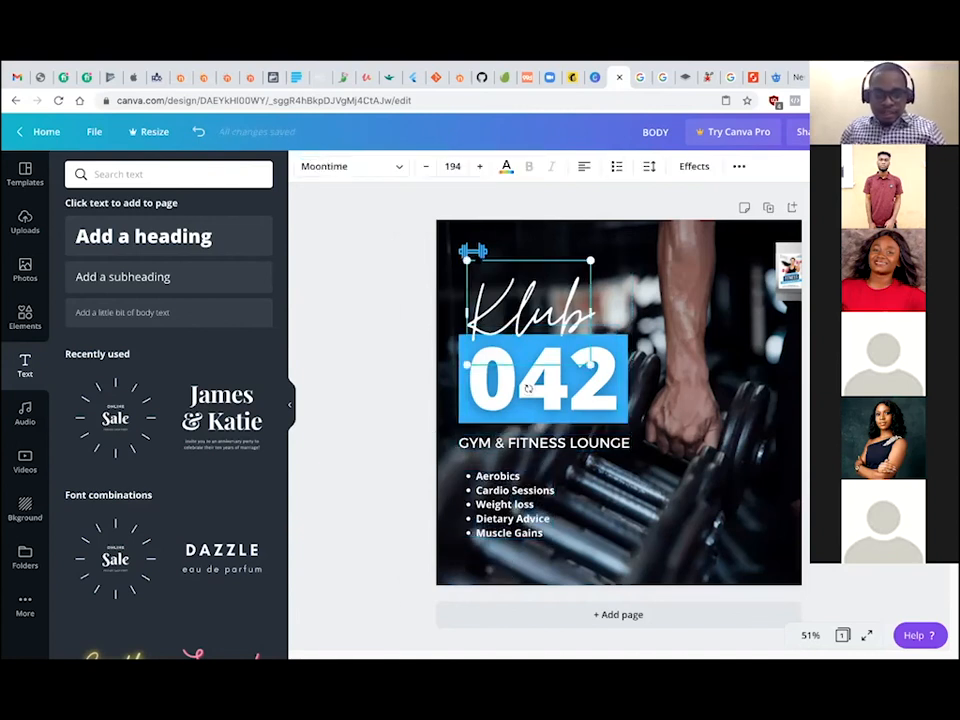
# Move the dumbbell icon up towards the page's top edge and shift the small reference image further off the page's right edge.
pyautogui.click(473, 250)
pyautogui.moveTo(473, 251); pyautogui.dragTo(473, 242)
pyautogui.click(378, 295)
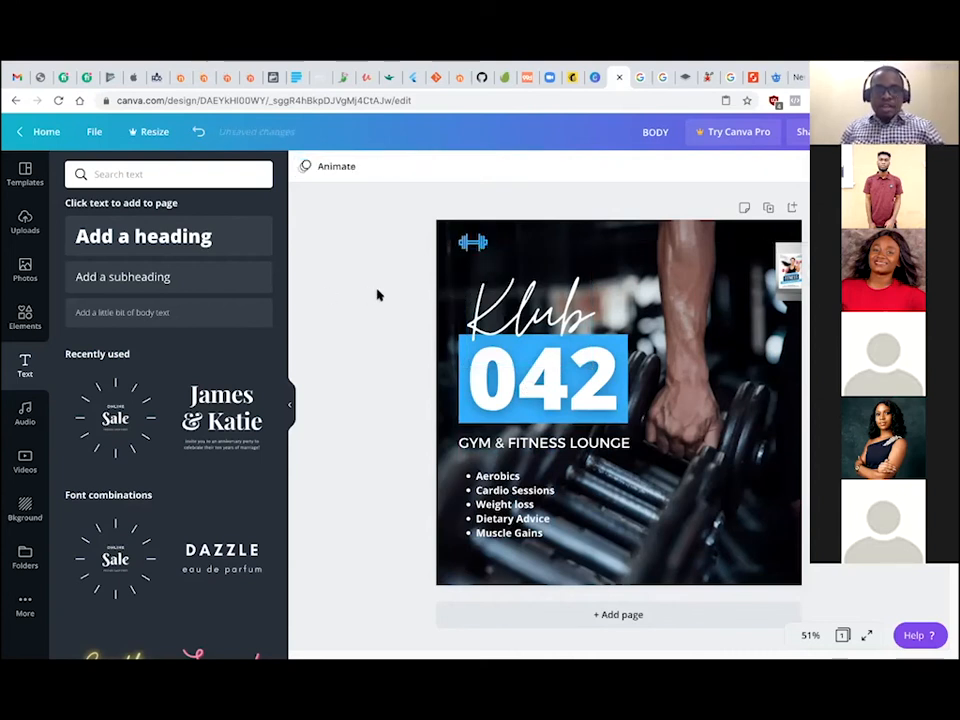
pyautogui.click(473, 242)
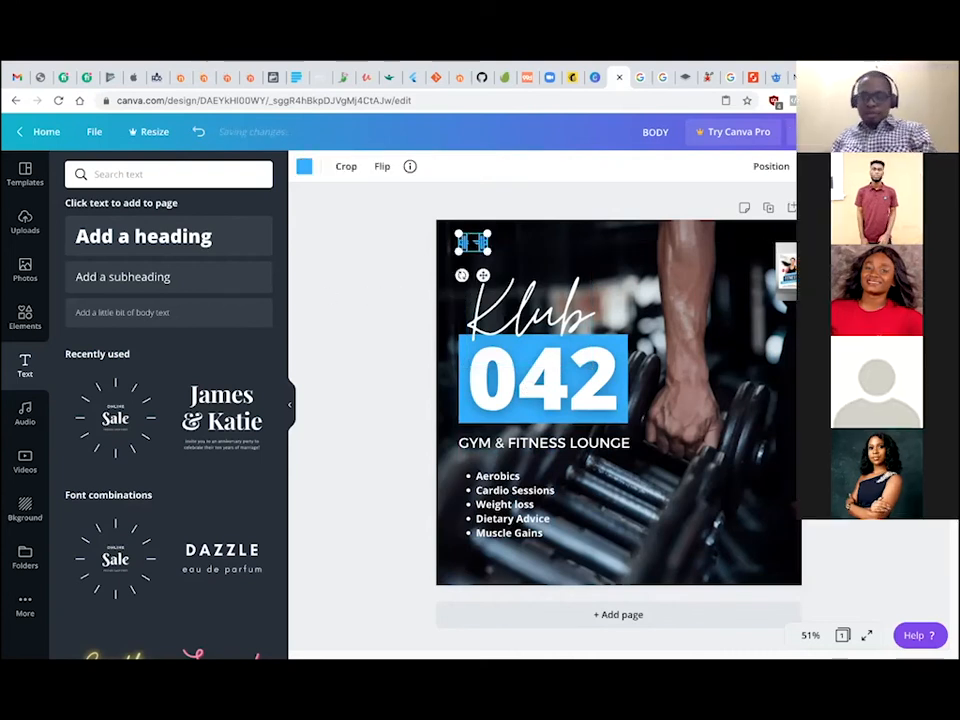
pyautogui.click(399, 277)
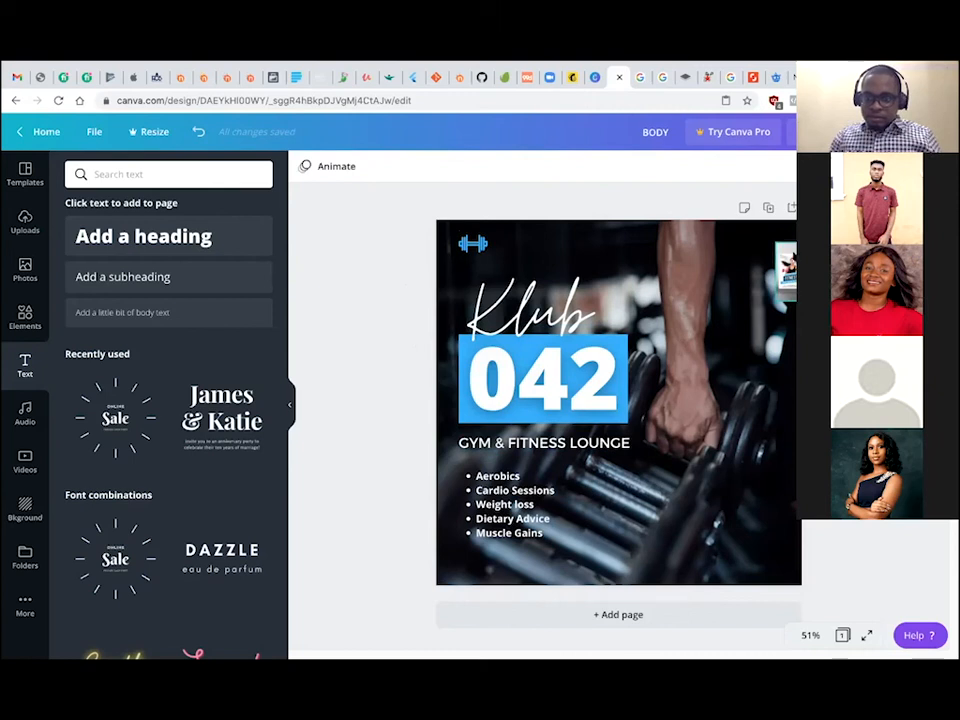
pyautogui.moveTo(788, 262); pyautogui.dragTo(806, 242)
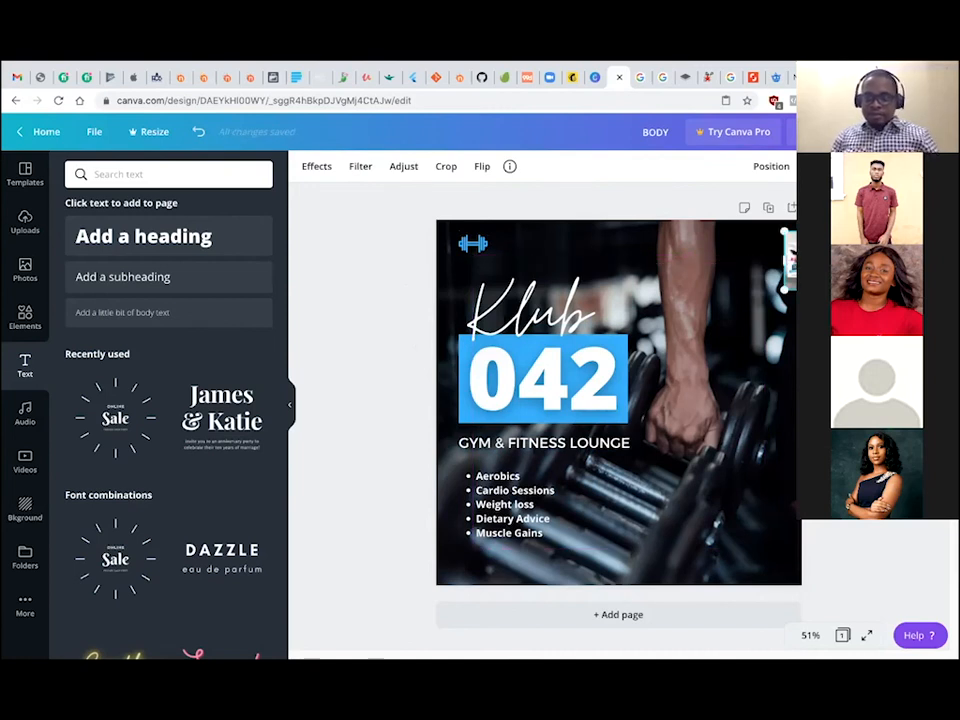
pyautogui.press('Escape')
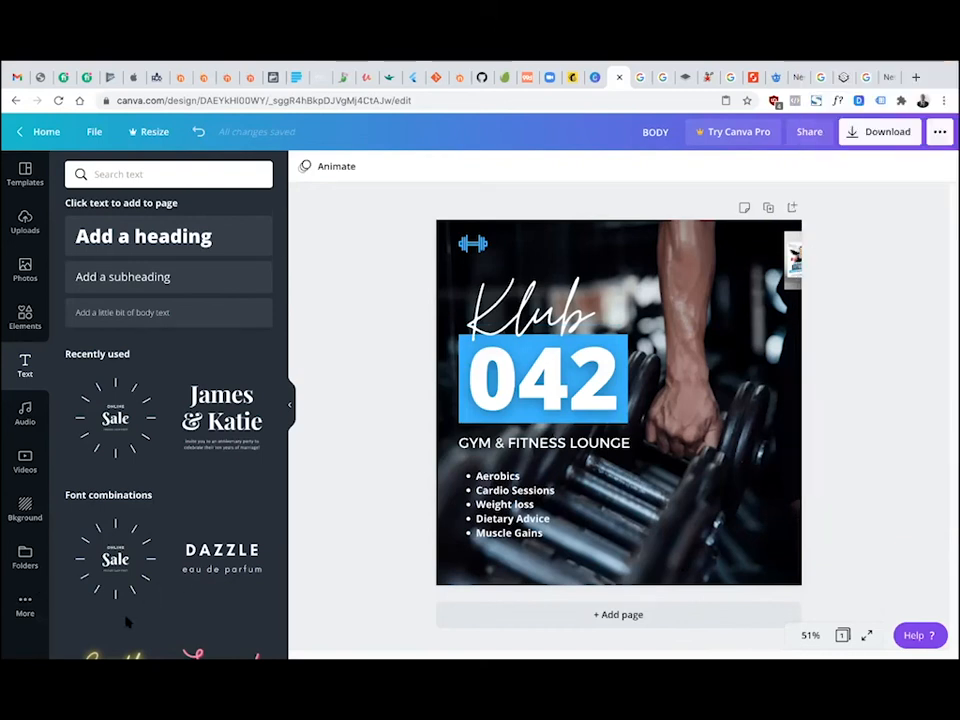
pyautogui.click(165, 313)
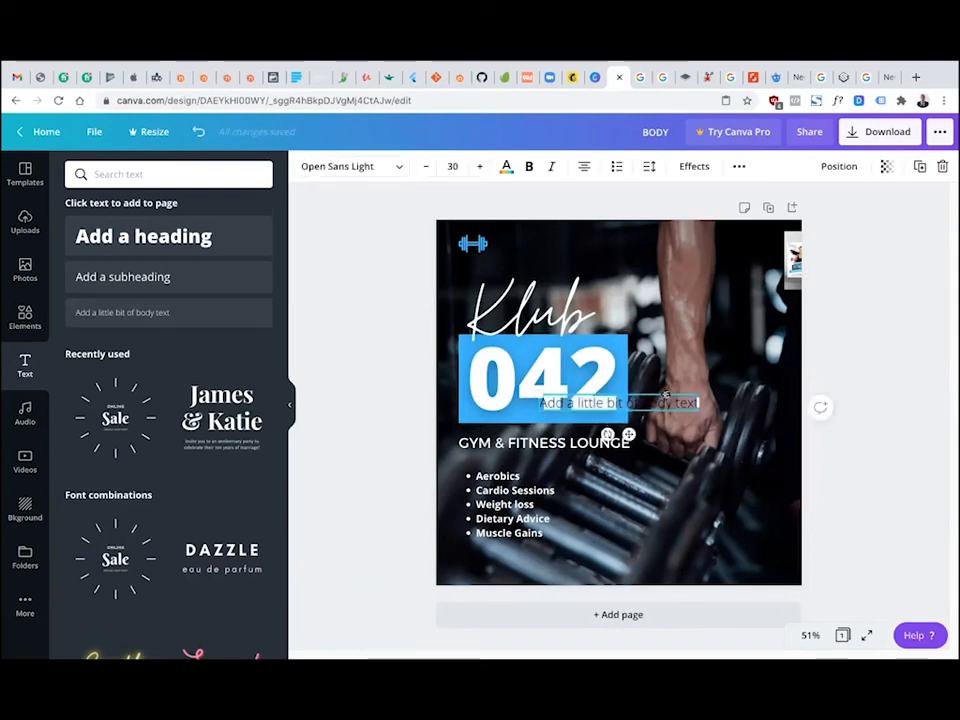
pyautogui.moveTo(665, 396); pyautogui.dragTo(650, 566)
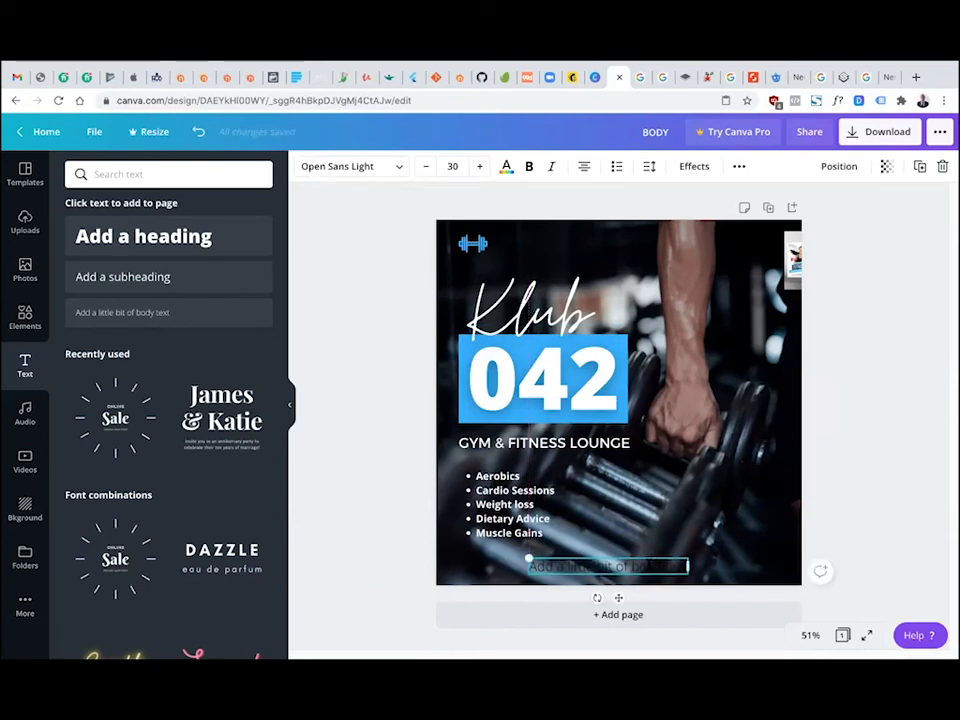
pyautogui.doubleClick(649, 565)
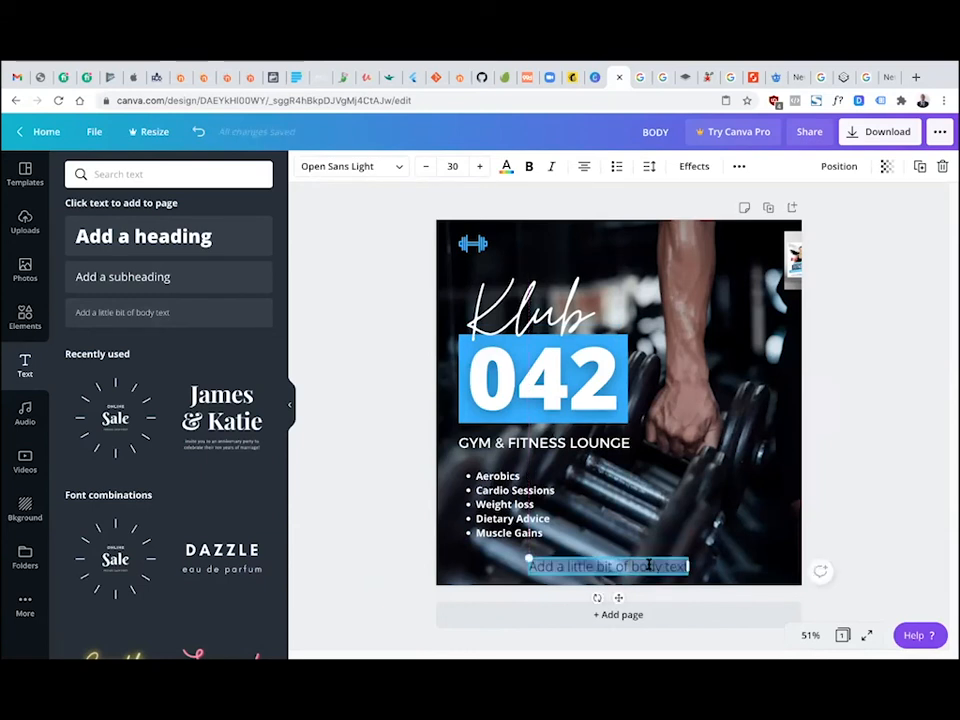
pyautogui.write('www')
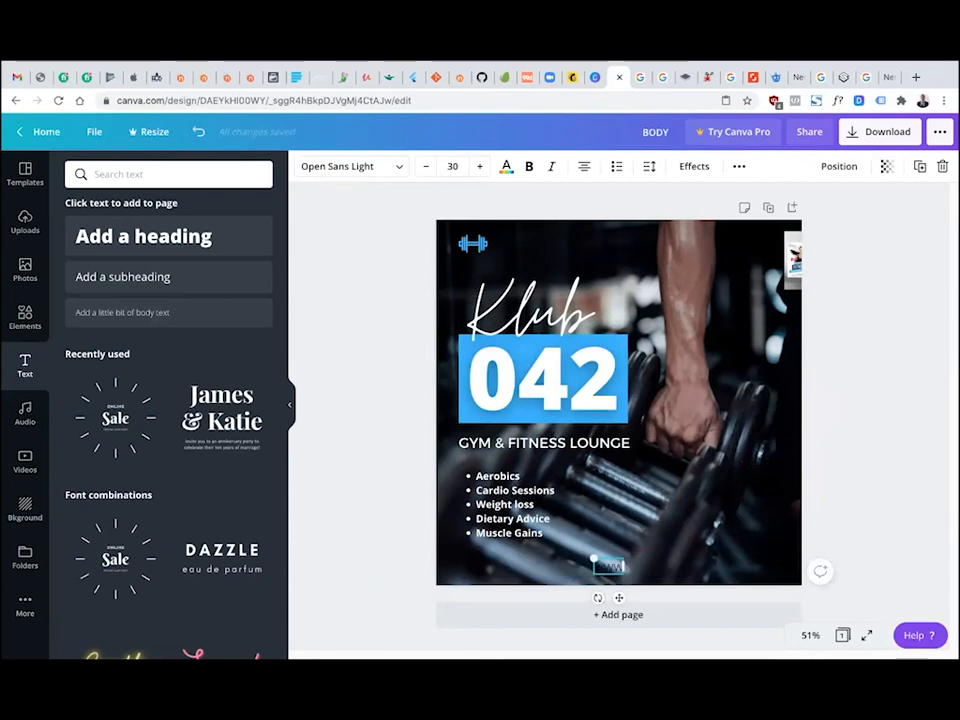
pyautogui.write('.klub042')
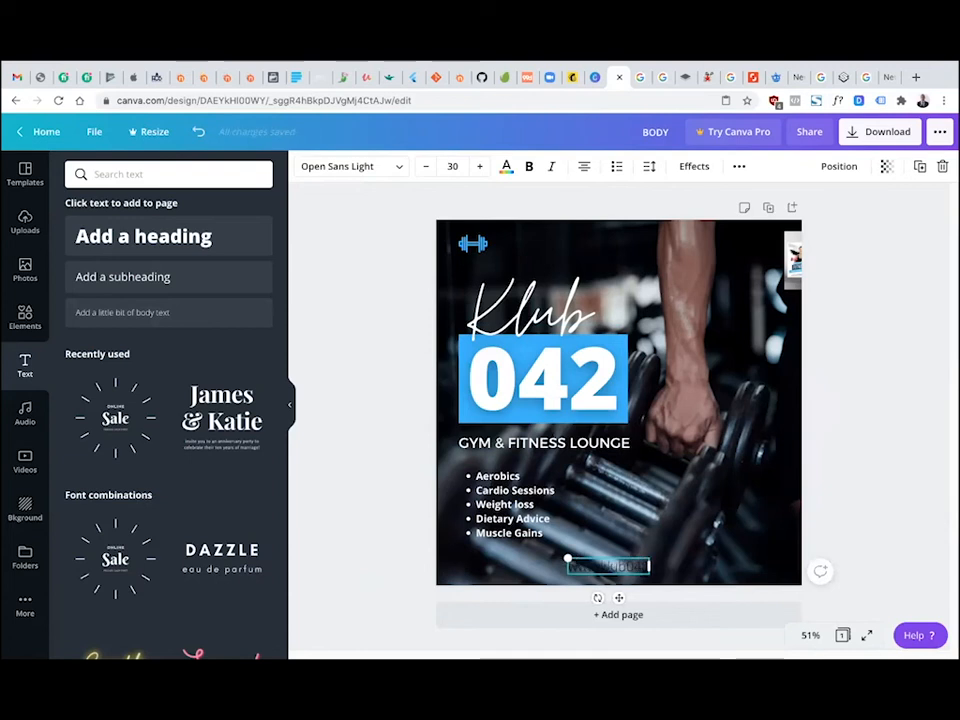
pyautogui.write('.com')
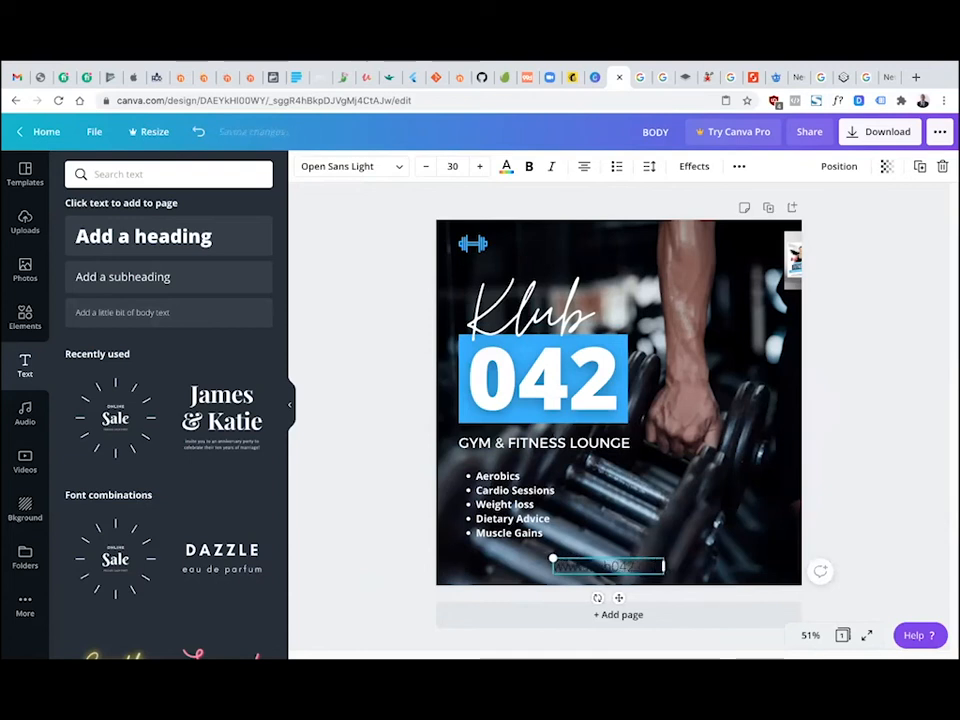
pyautogui.click(366, 422)
# Colour the website address white using the document colours.
pyautogui.click(633, 566)
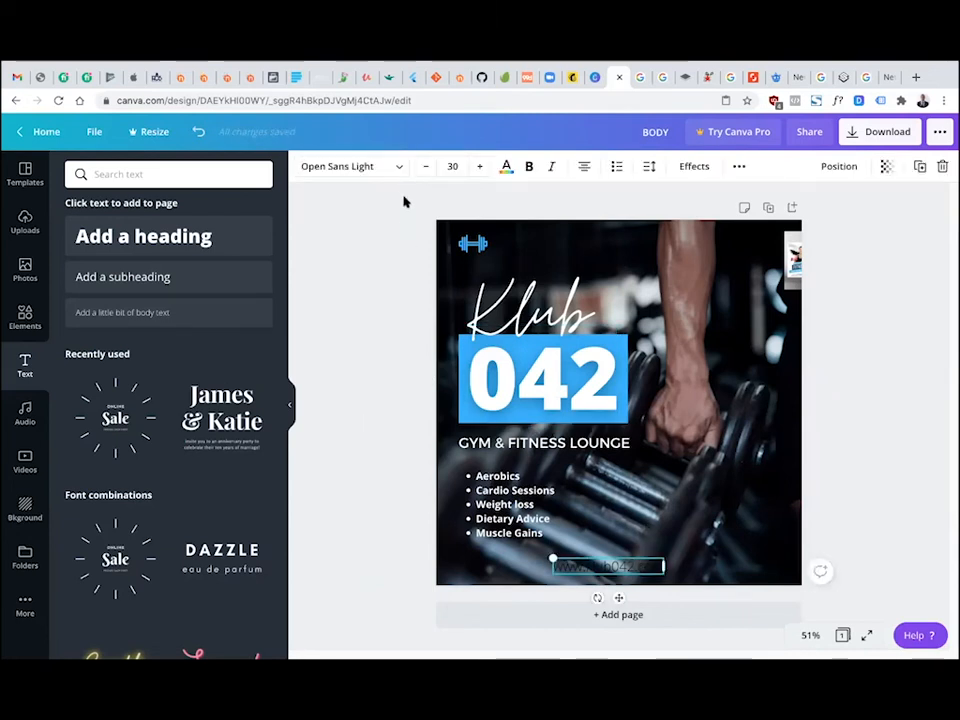
pyautogui.click(506, 168)
pyautogui.click(150, 298)
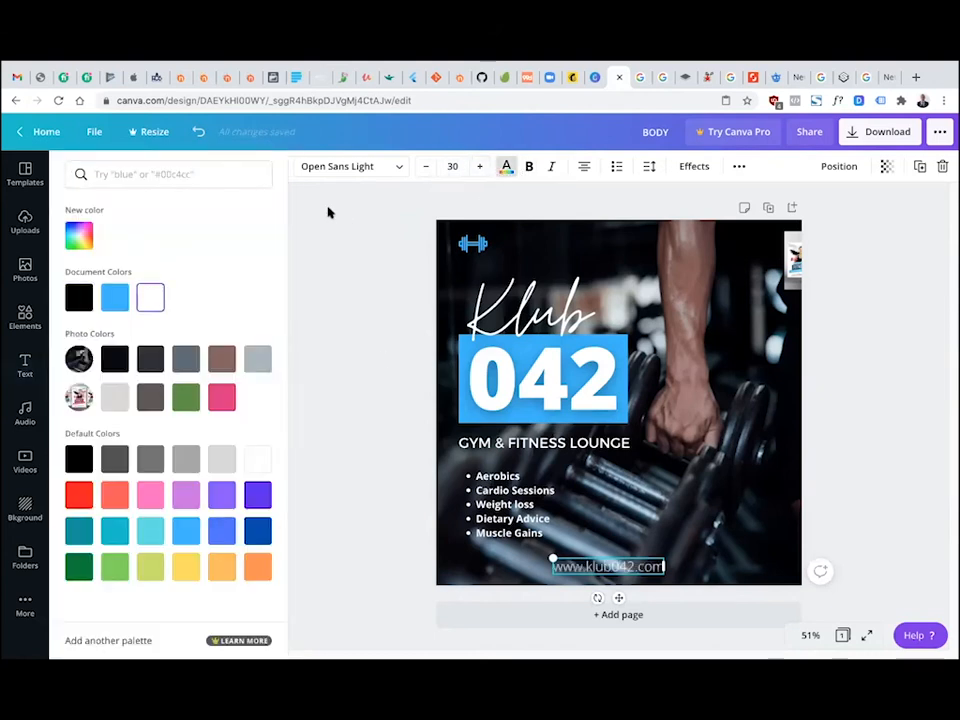
# Make the website address bold and scale it down to size 24.5.
pyautogui.click(529, 170)
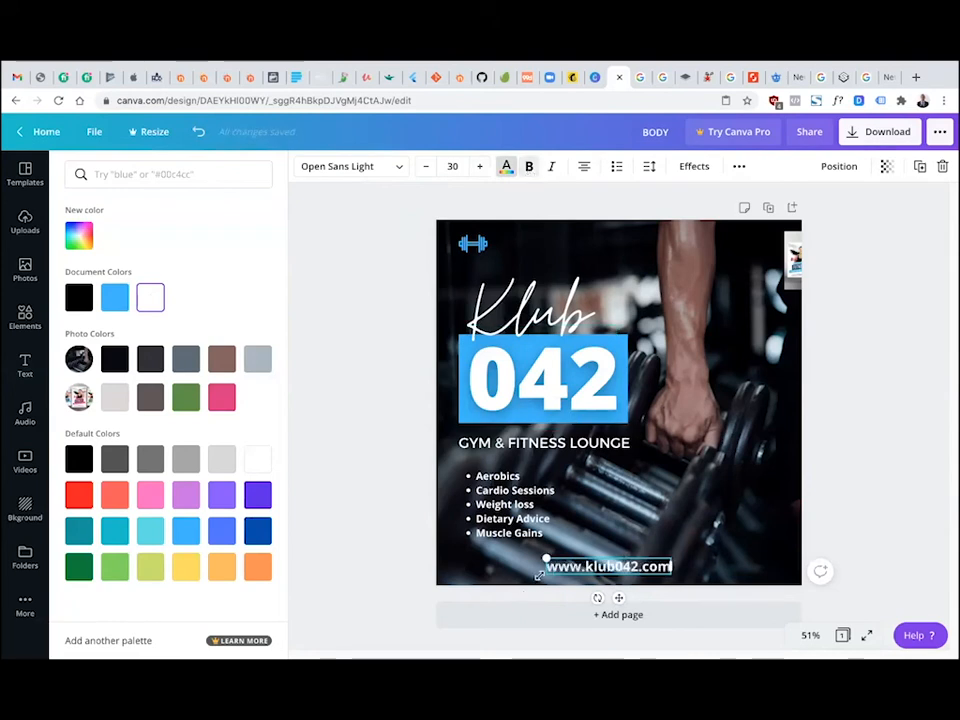
pyautogui.moveTo(538, 584); pyautogui.dragTo(564, 572)
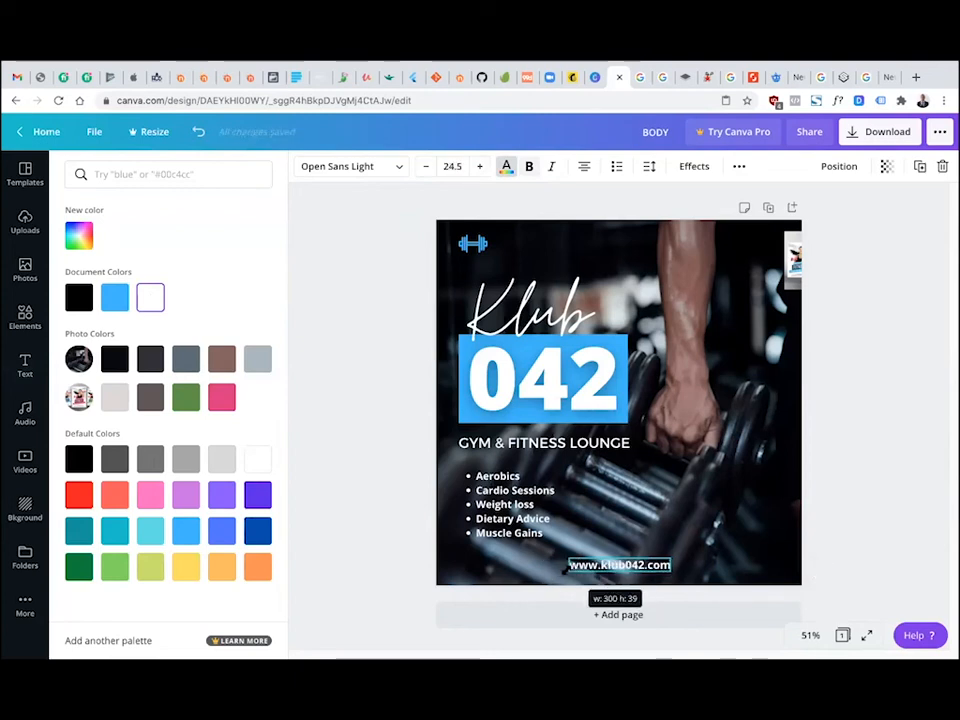
# Try the Lift effect on the website address, and replace it with a Shadow effect coloured black.
pyautogui.click(696, 166)
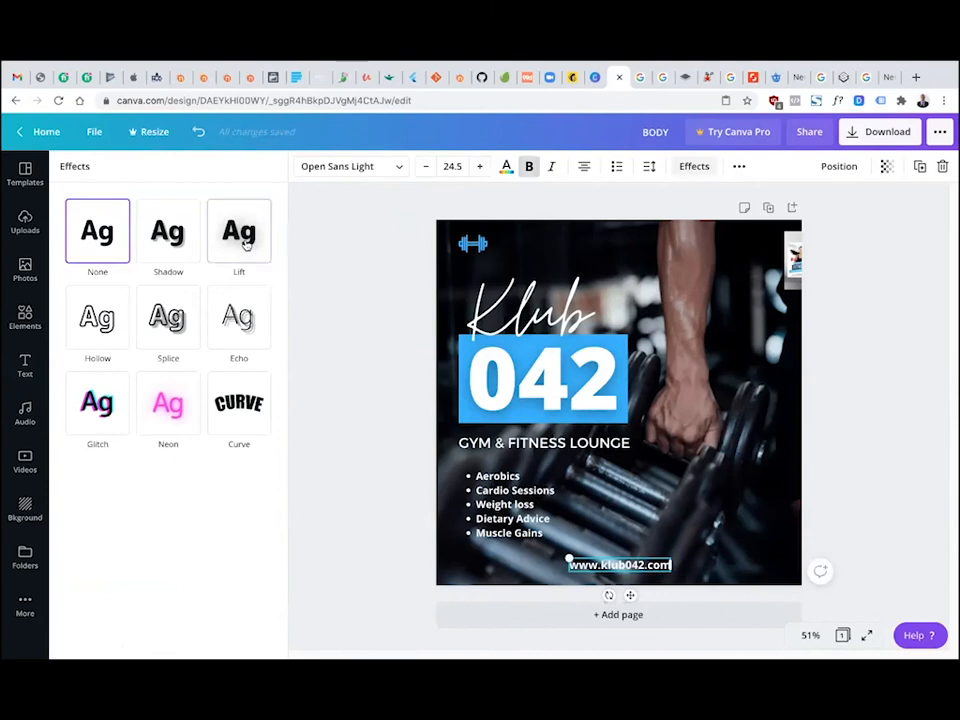
pyautogui.click(246, 244)
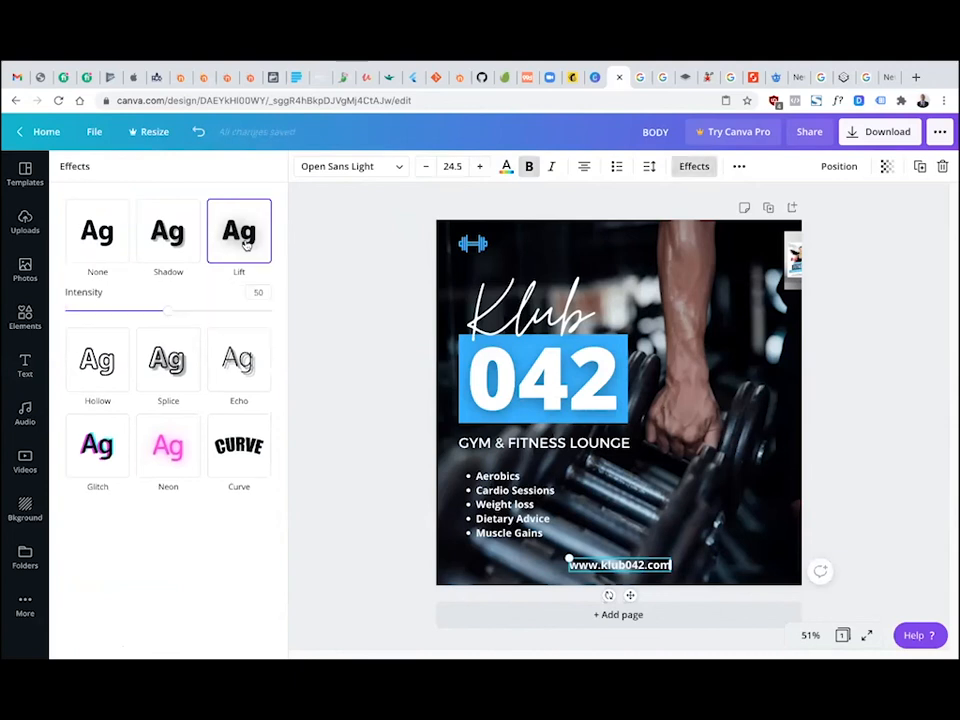
pyautogui.click(169, 233)
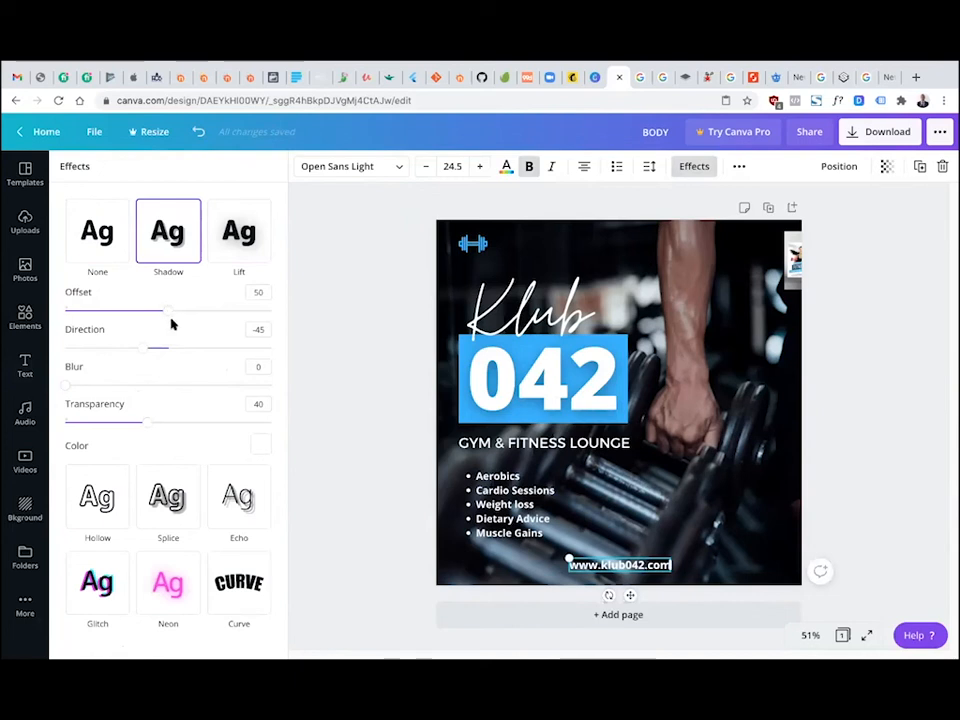
pyautogui.click(261, 446)
pyautogui.click(88, 365)
pyautogui.click(321, 314)
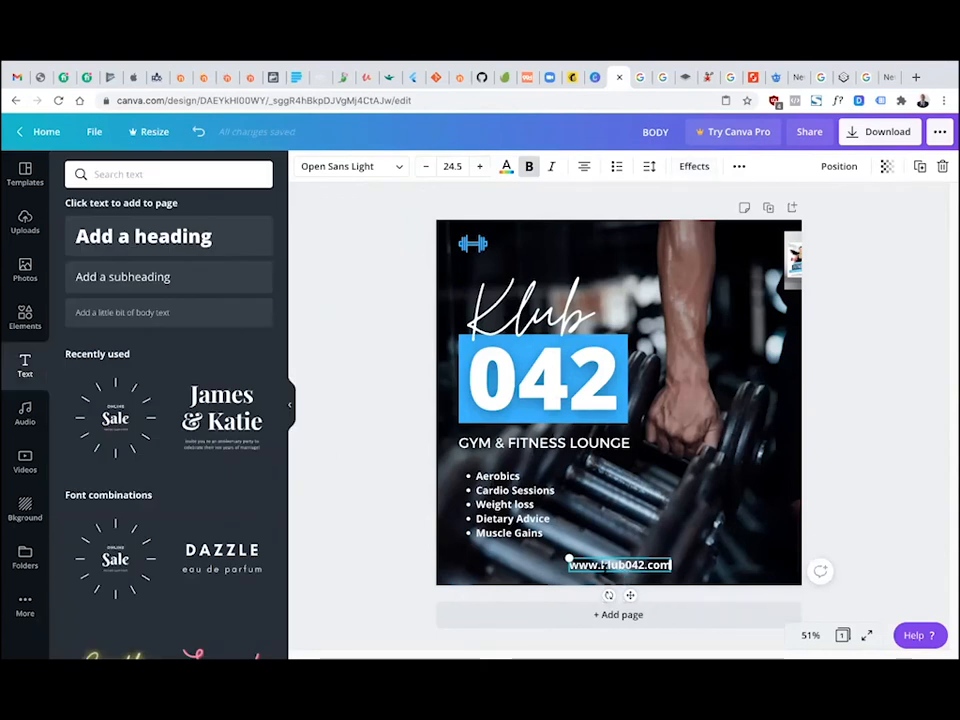
# Set the website address's shadow to offset 0, blur 72 and transparency 7.
pyautogui.click(694, 168)
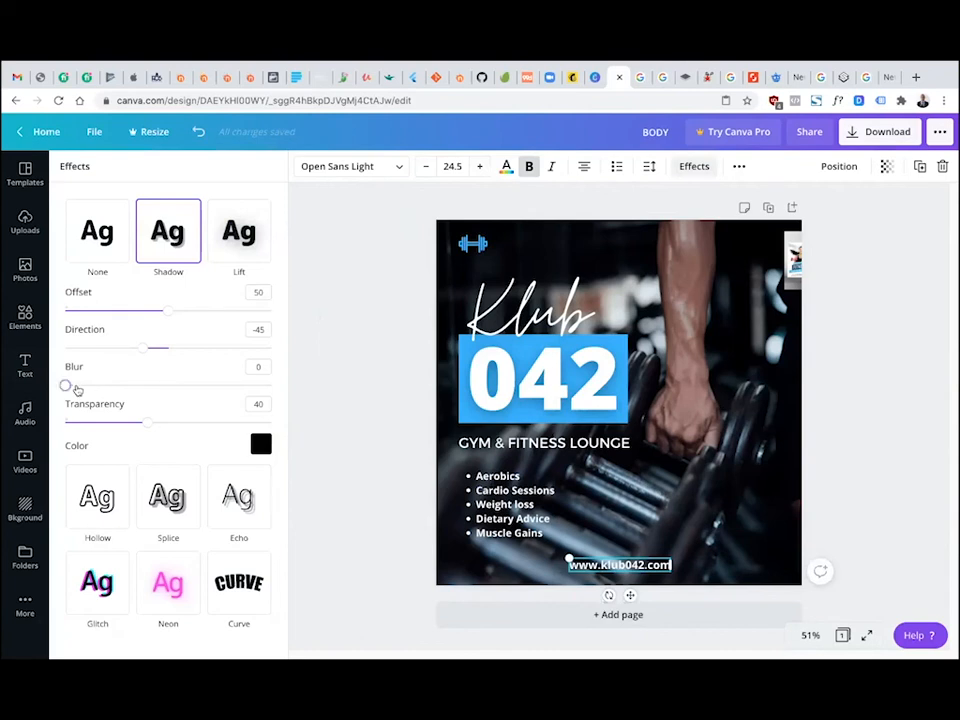
pyautogui.moveTo(70, 386); pyautogui.dragTo(88, 386)
pyautogui.moveTo(168, 316); pyautogui.dragTo(64, 311)
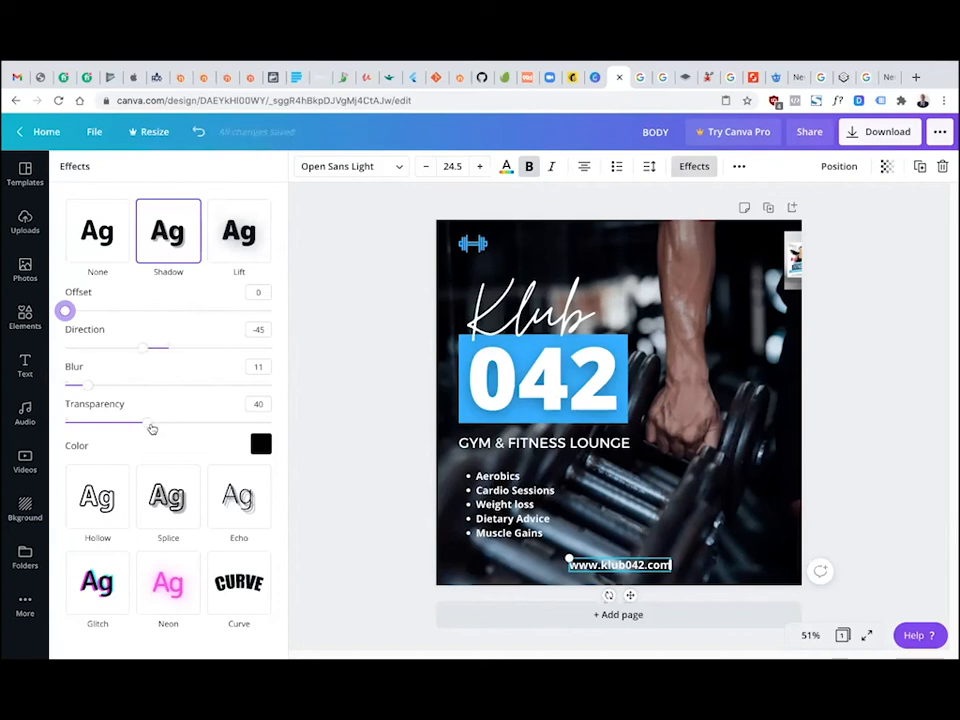
pyautogui.moveTo(148, 422); pyautogui.dragTo(126, 427)
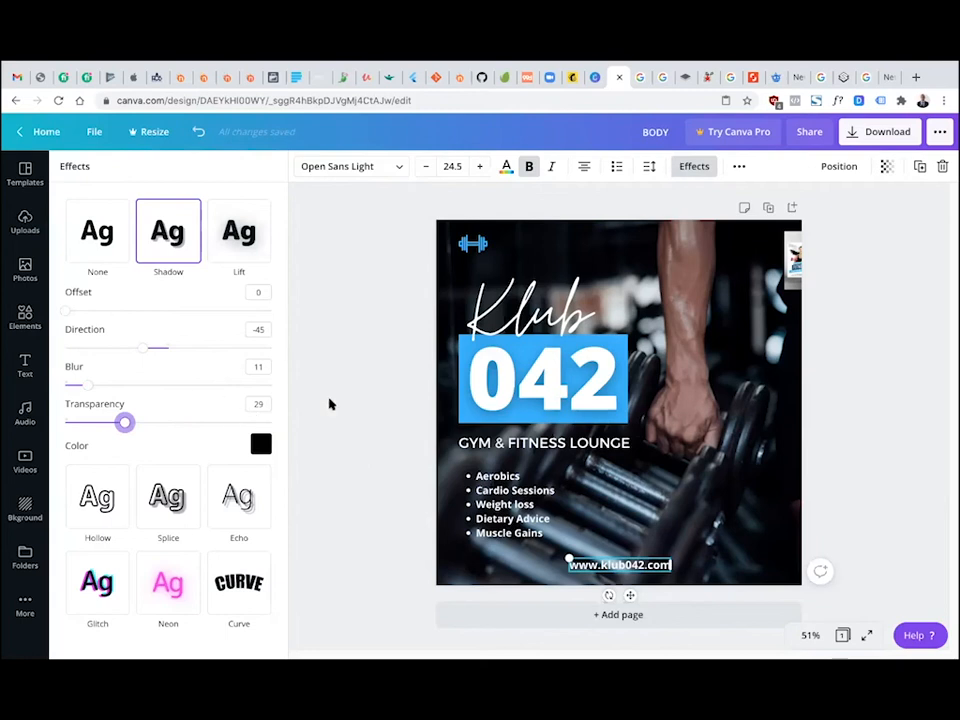
pyautogui.moveTo(90, 386); pyautogui.dragTo(214, 386)
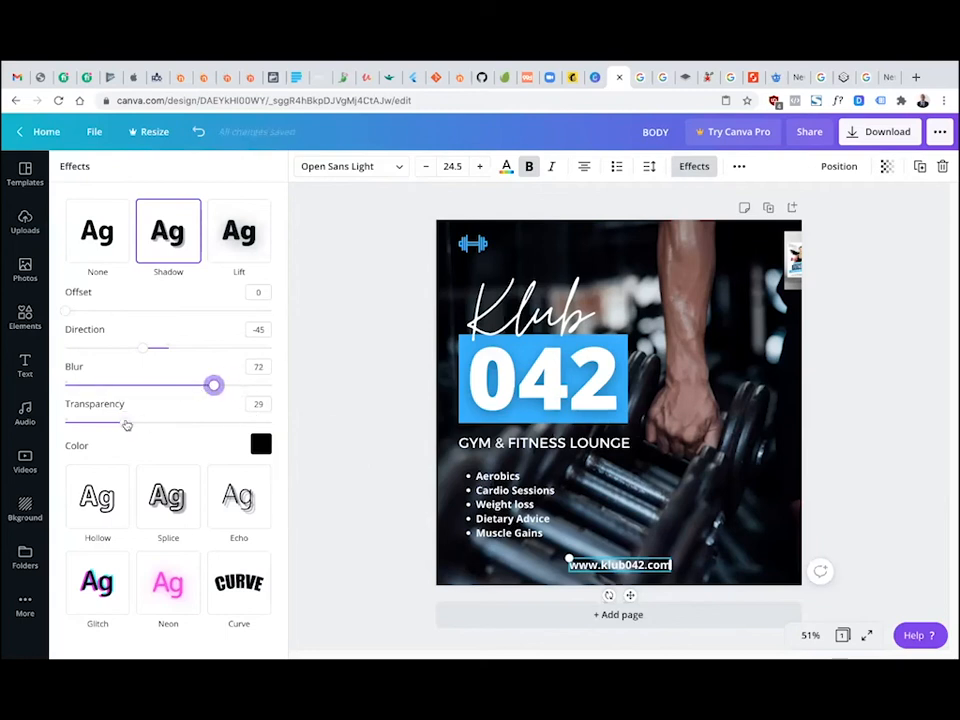
pyautogui.moveTo(126, 424); pyautogui.dragTo(79, 427)
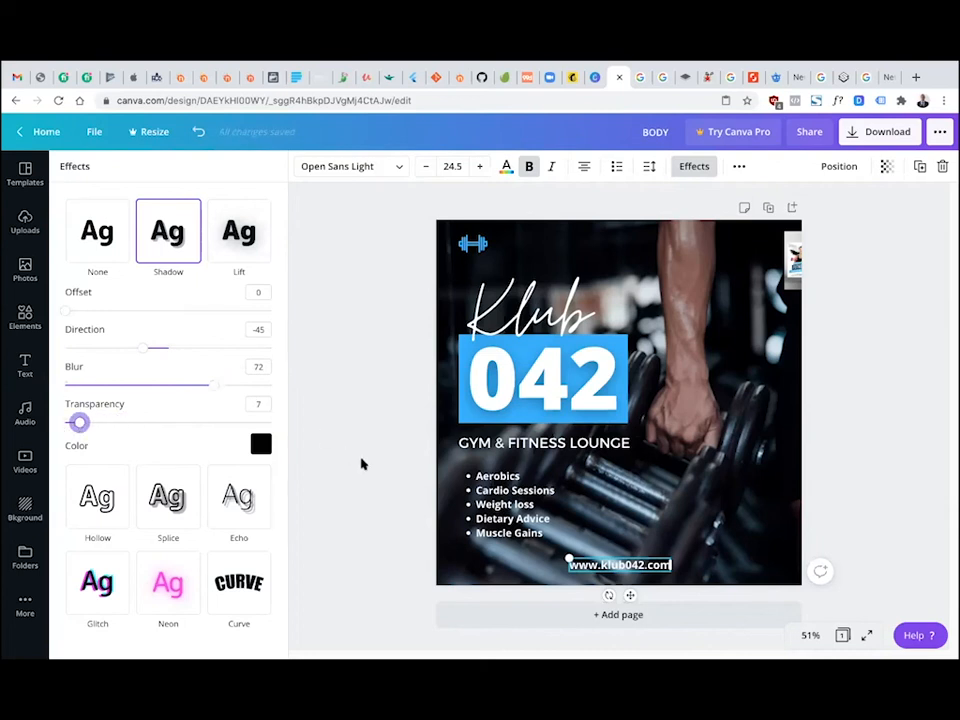
pyautogui.click(363, 465)
pyautogui.click(385, 485)
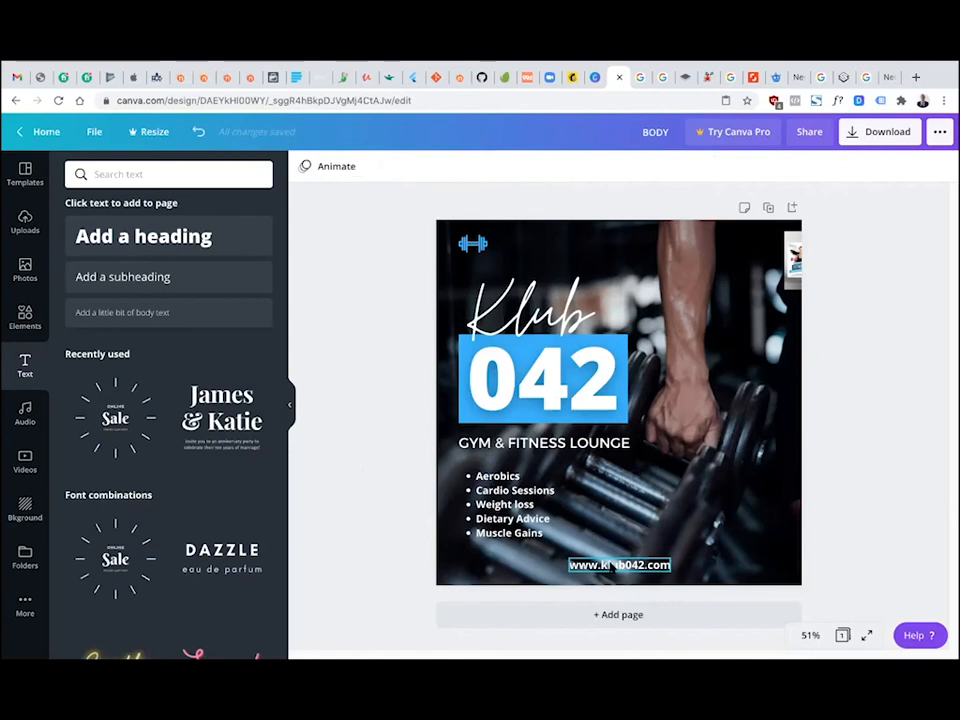
pyautogui.click(606, 565)
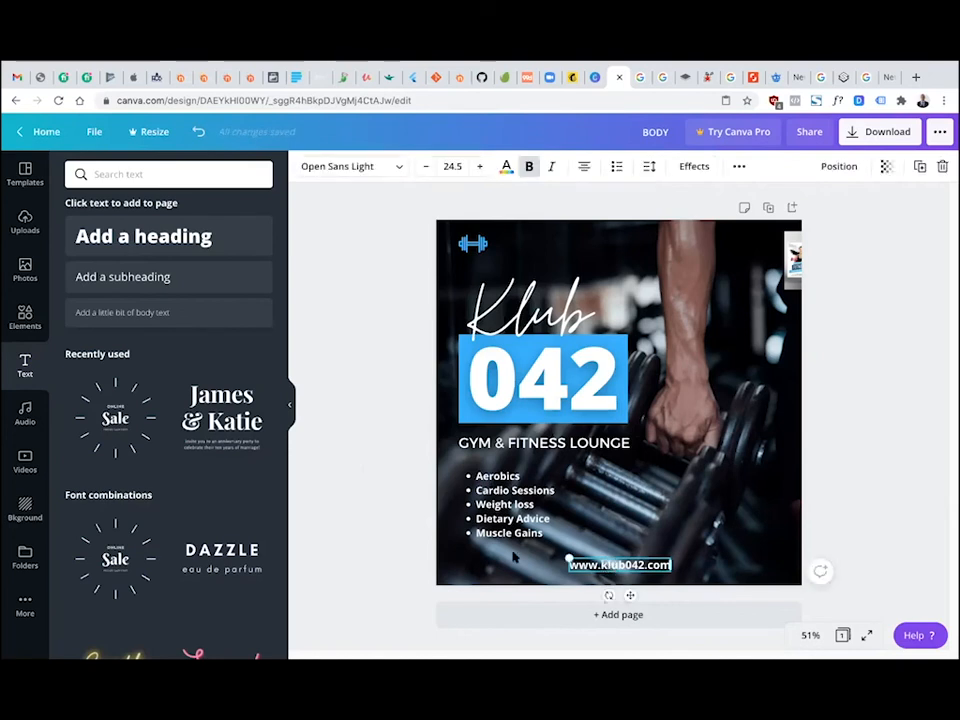
pyautogui.click(409, 532)
pyautogui.click(595, 568)
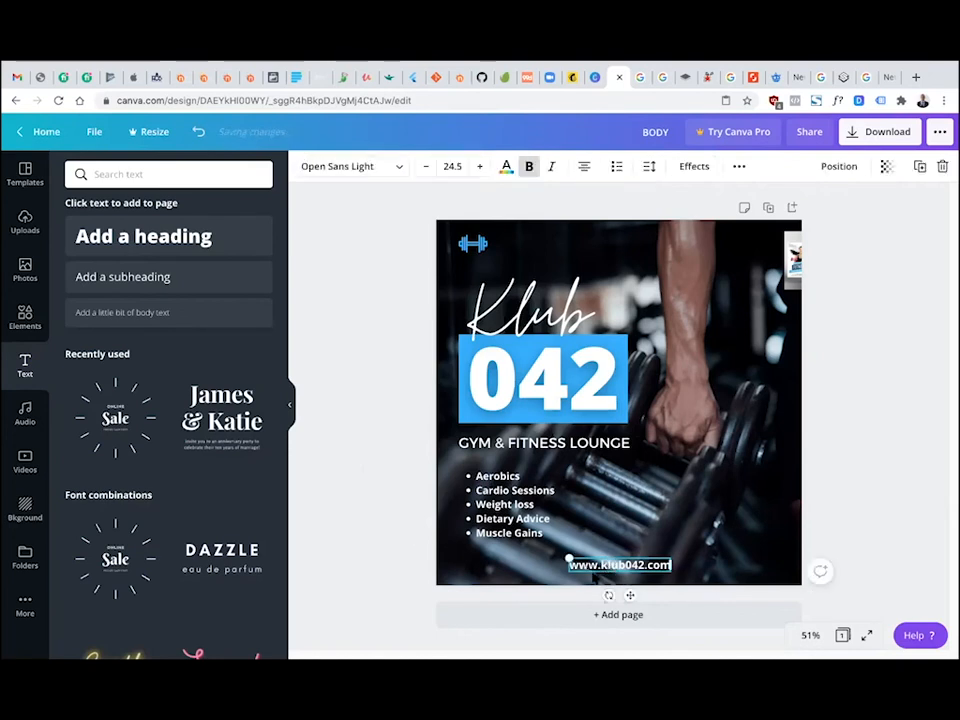
pyautogui.click(694, 167)
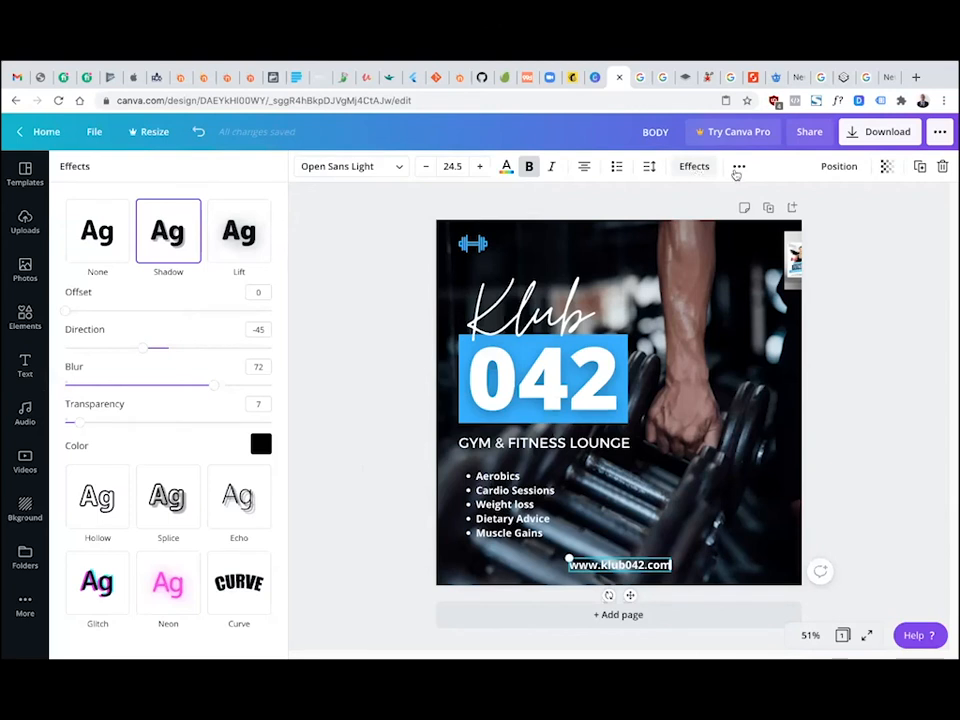
pyautogui.click(838, 168)
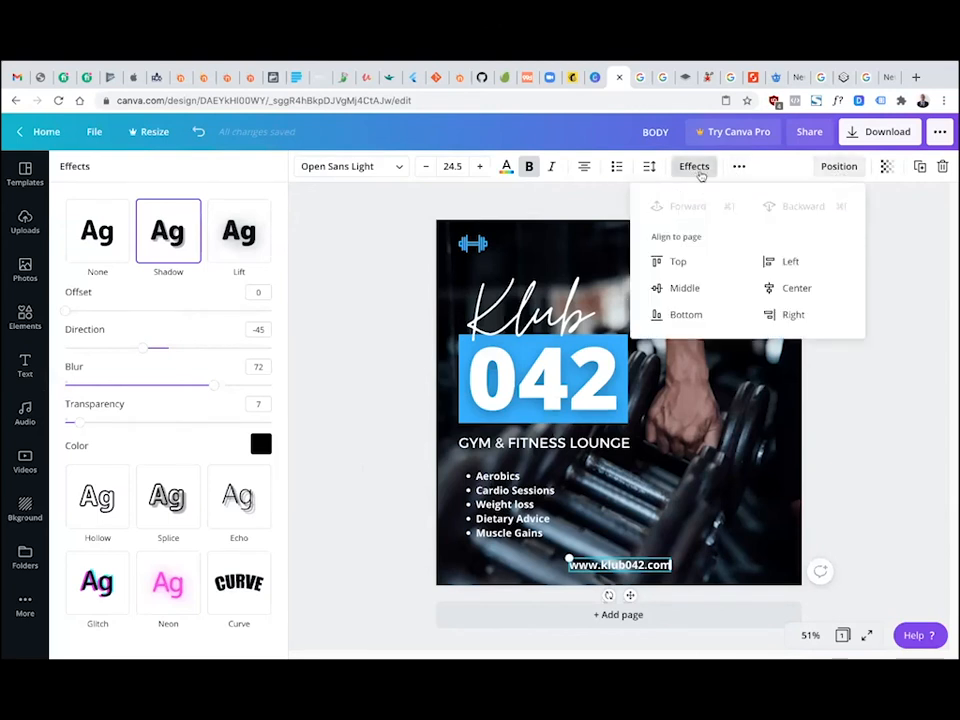
pyautogui.click(737, 171)
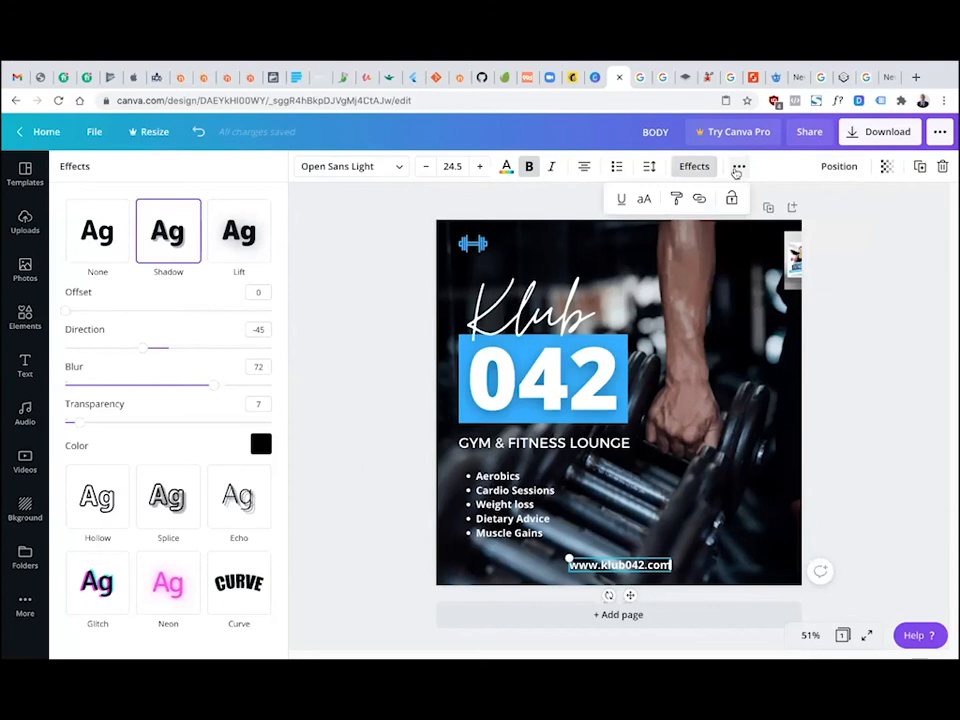
# Widen the website address's letter spacing to 307.
pyautogui.click(652, 168)
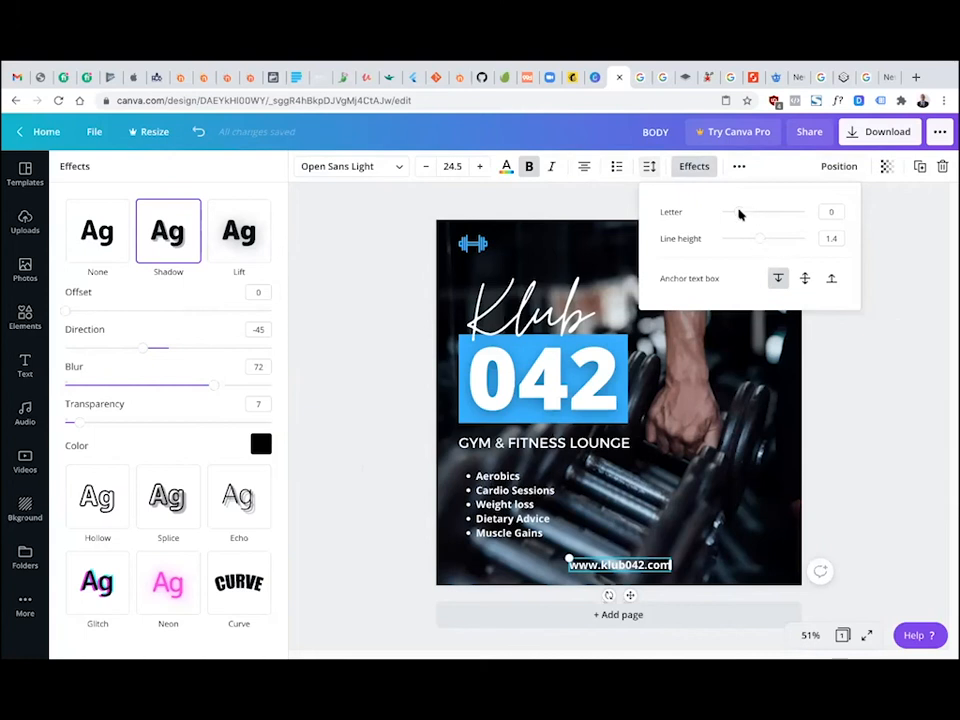
pyautogui.moveTo(752, 216)
pyautogui.mouseDown()
pyautogui.moveTo(775, 216)
pyautogui.moveTo(765, 216)
pyautogui.mouseUp()
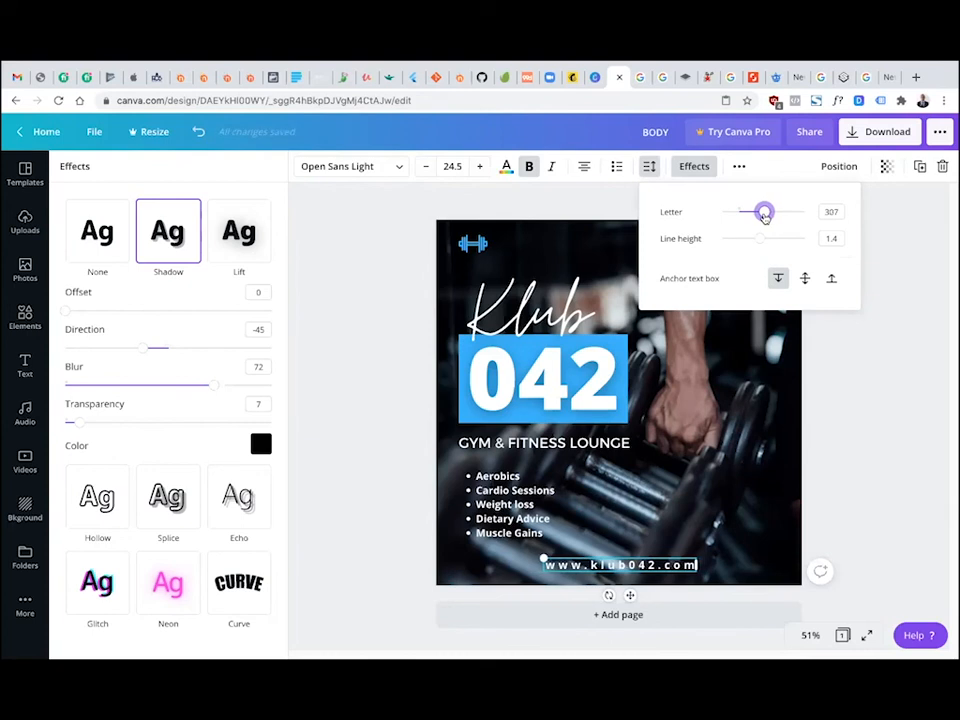
pyautogui.click(586, 203)
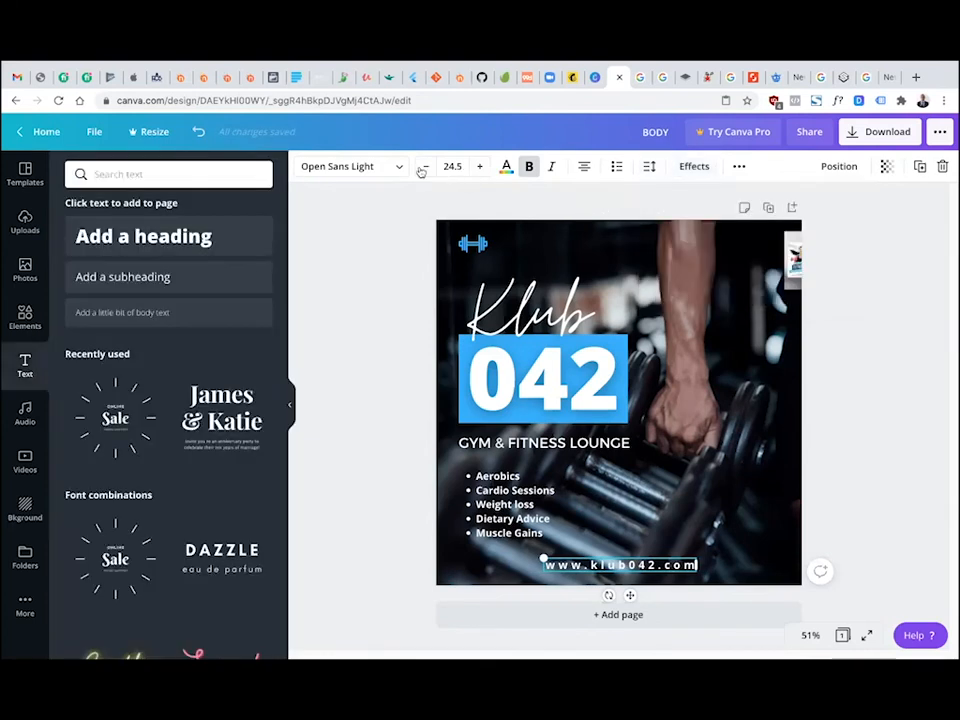
# Reduce the website address to size 22.5 and nudge it up slightly, centred horizontally on the page.
pyautogui.click(424, 168)
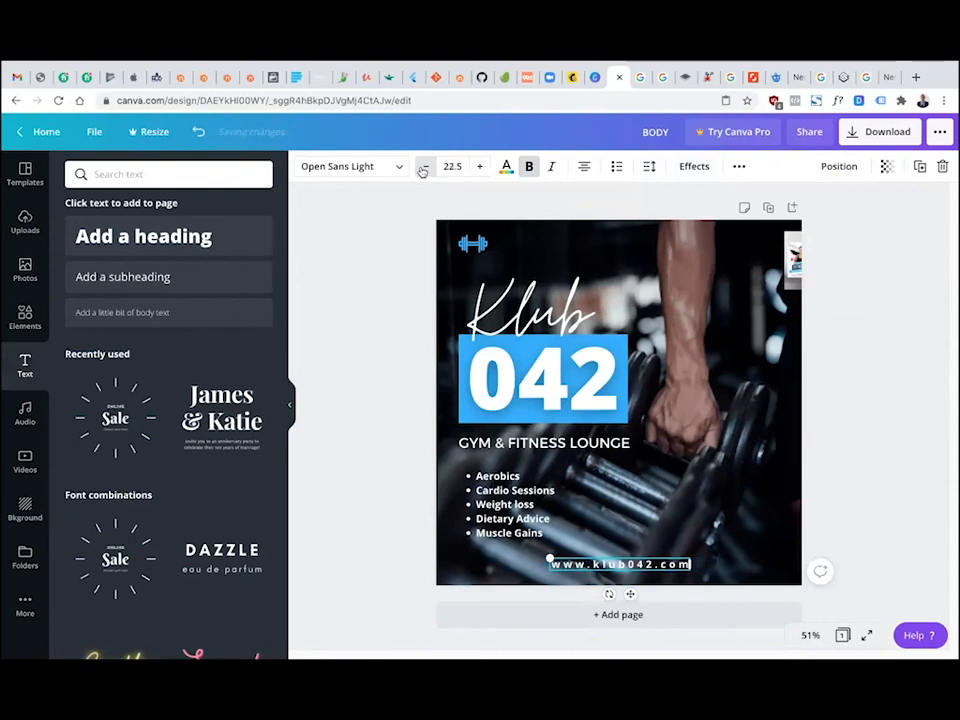
pyautogui.click(424, 167)
pyautogui.moveTo(645, 565)
pyautogui.mouseDown()
pyautogui.moveTo(702, 565)
pyautogui.moveTo(647, 563)
pyautogui.mouseUp()
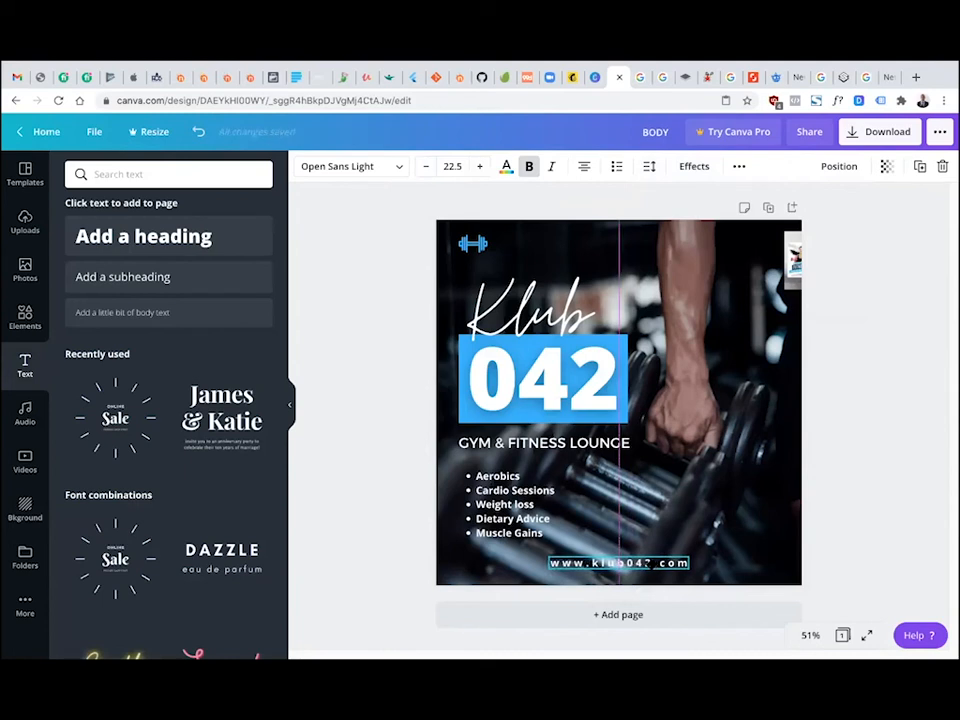
# Raise the bulleted services list slightly to widen the gap above the website address.
pyautogui.click(815, 472)
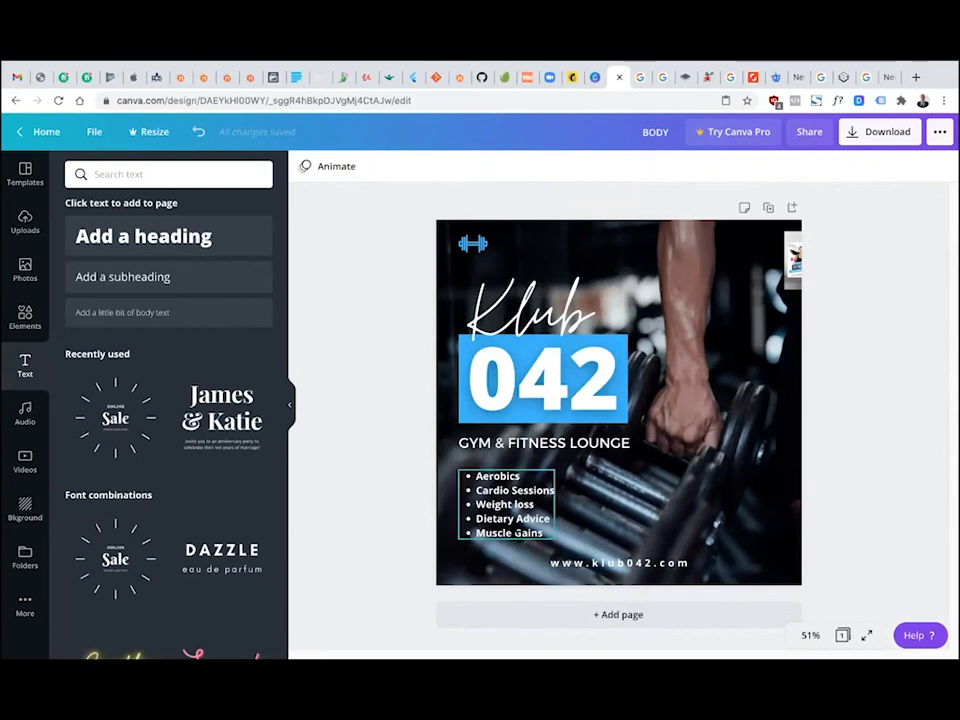
pyautogui.click(510, 505)
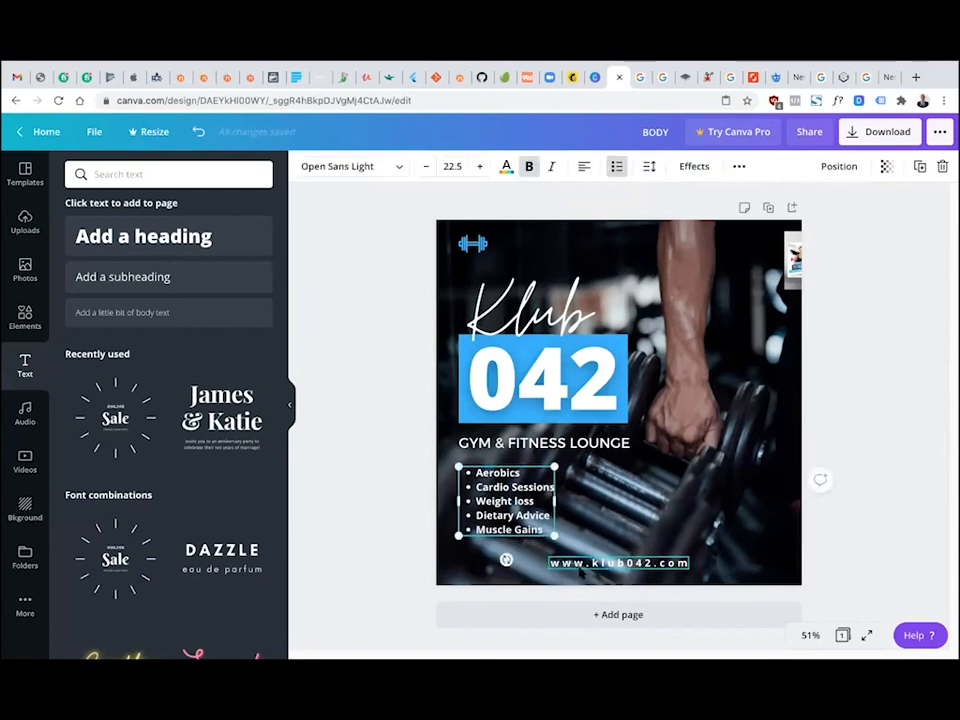
# Left-align the website address beneath the bulleted list, and delete it from the page.
pyautogui.click(582, 566)
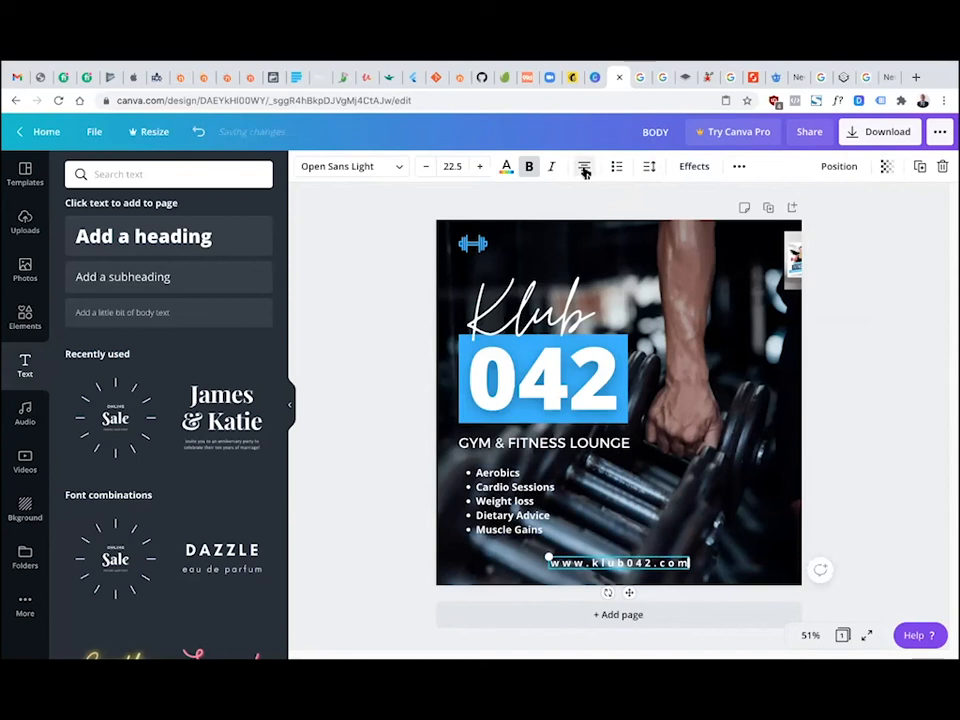
pyautogui.moveTo(672, 563); pyautogui.dragTo(591, 571)
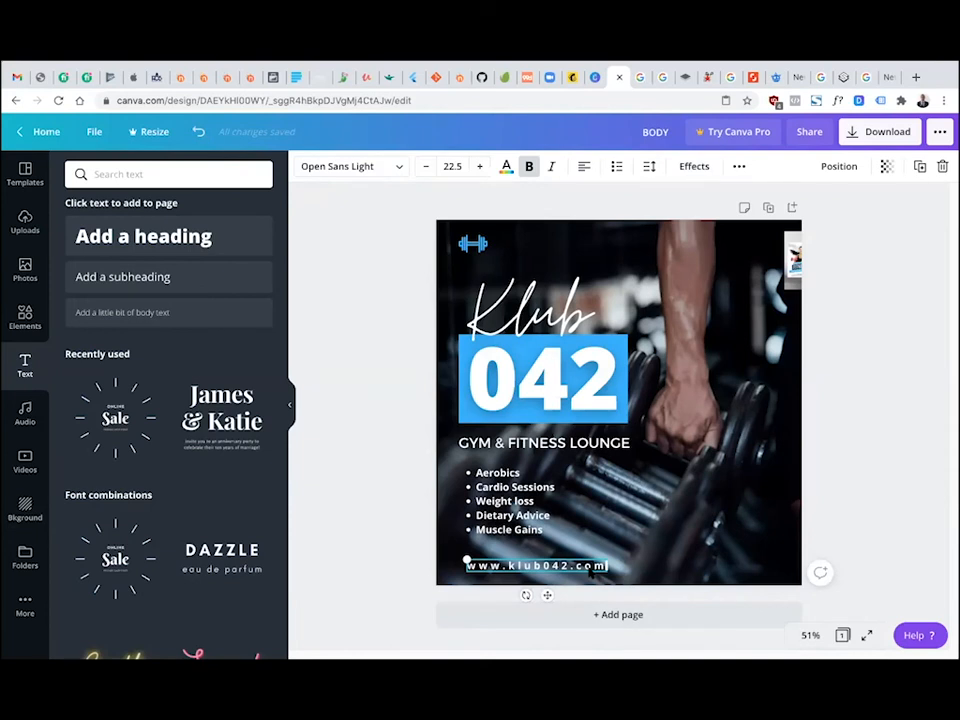
pyautogui.click(400, 424)
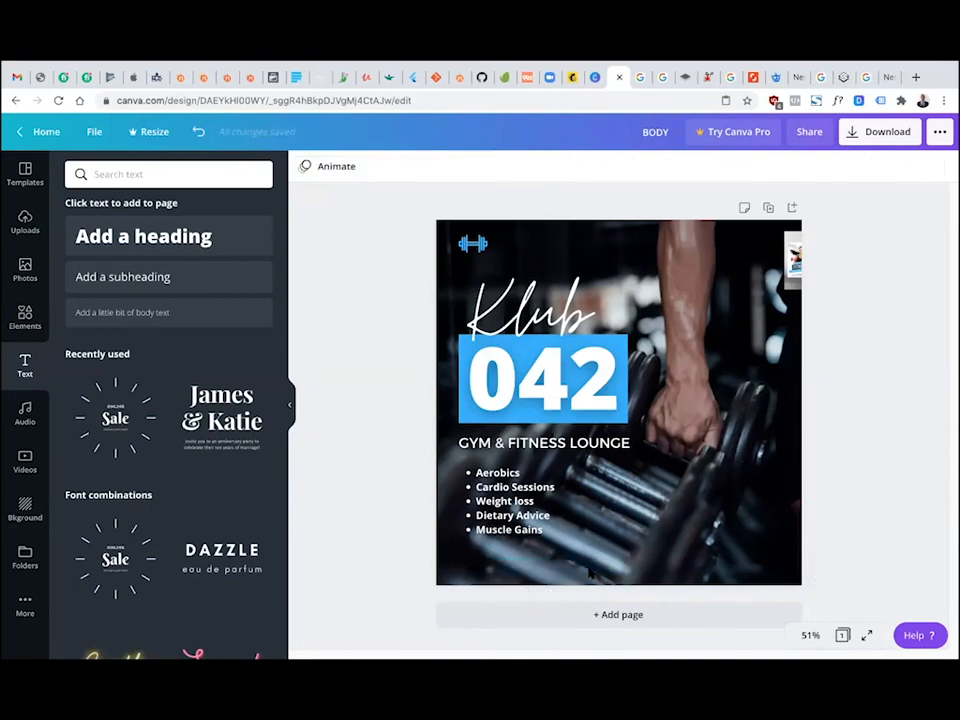
# Search the elements for "facebook" and add the free round dark blue Facebook icon to the page.
pyautogui.click(25, 316)
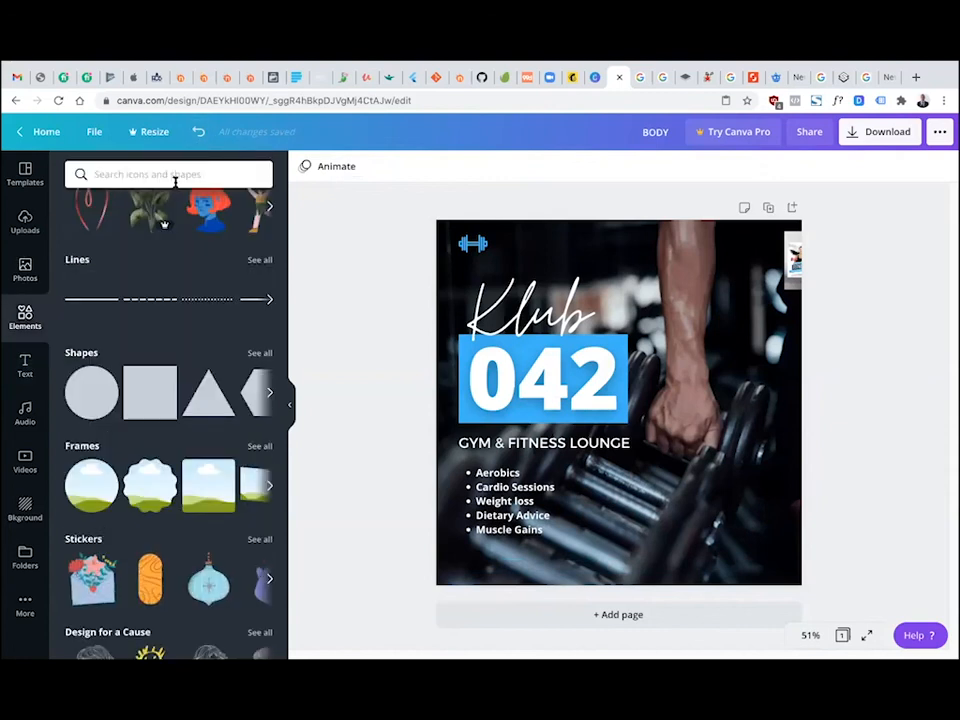
pyautogui.click(165, 173)
pyautogui.write('facebook')
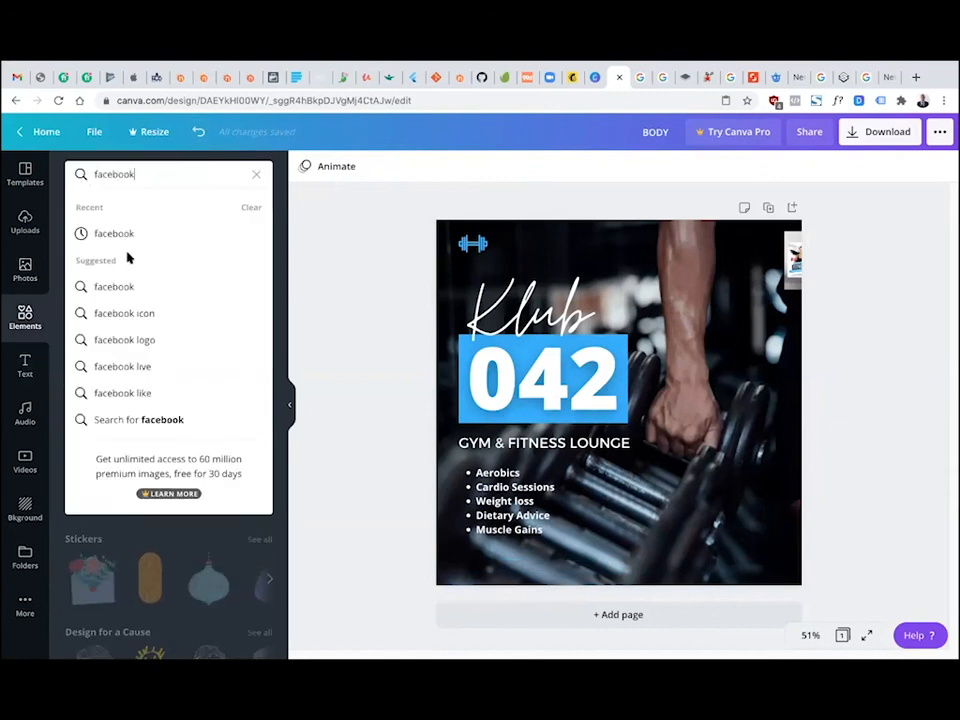
pyautogui.press('Return')
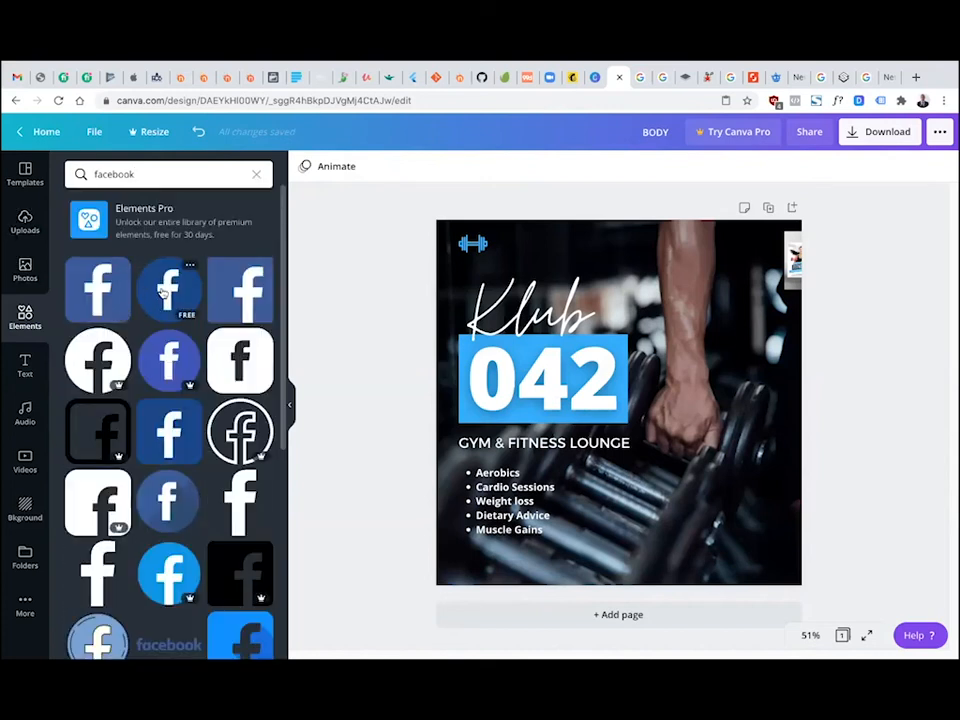
pyautogui.moveTo(163, 291); pyautogui.dragTo(677, 436)
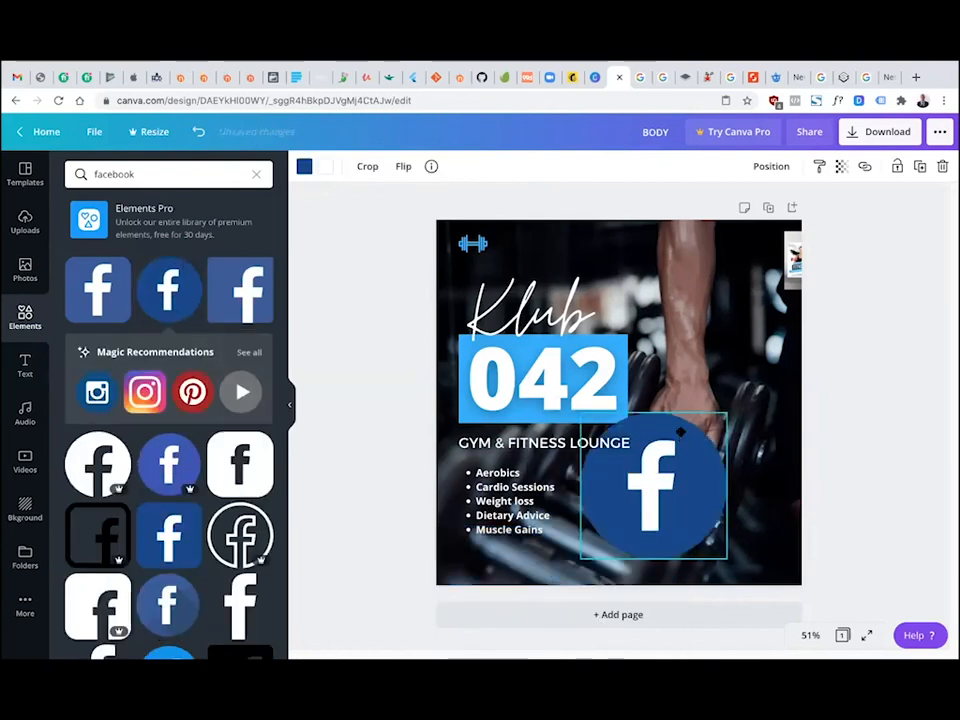
# Shrink the Facebook icon to a small badge and place it just below the bulleted list, aligned with the bullets.
pyautogui.moveTo(727, 412); pyautogui.dragTo(613, 487)
pyautogui.moveTo(525, 533); pyautogui.dragTo(612, 496)
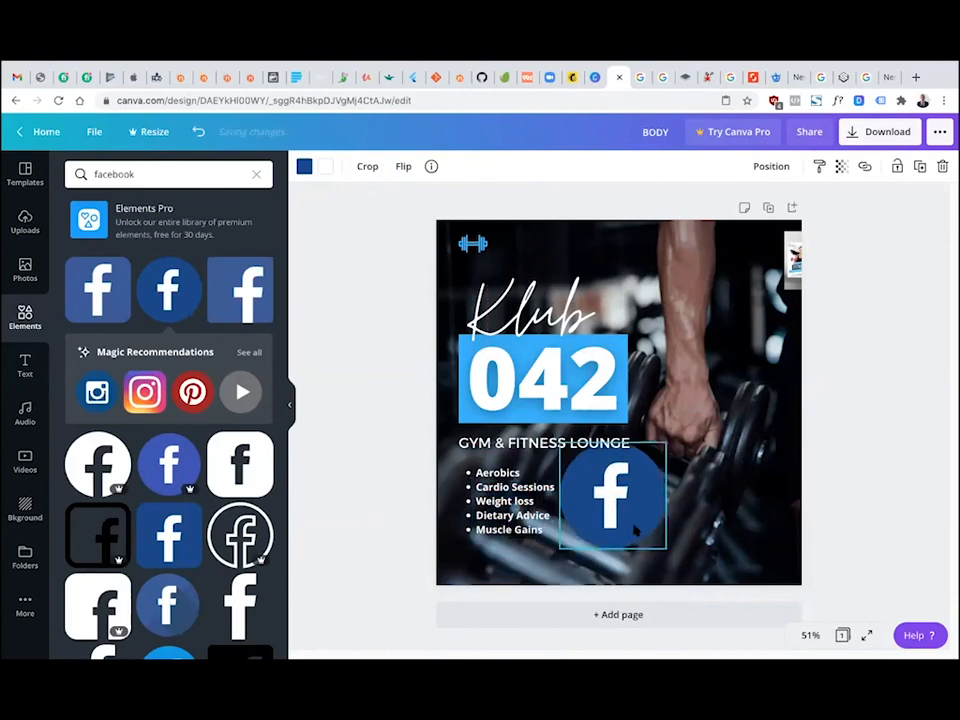
pyautogui.moveTo(591, 537); pyautogui.dragTo(501, 578)
pyautogui.moveTo(574, 483); pyautogui.dragTo(487, 566)
# Raise the bulleted services list slightly above the Facebook icon and duplicate the list.
pyautogui.click(517, 519)
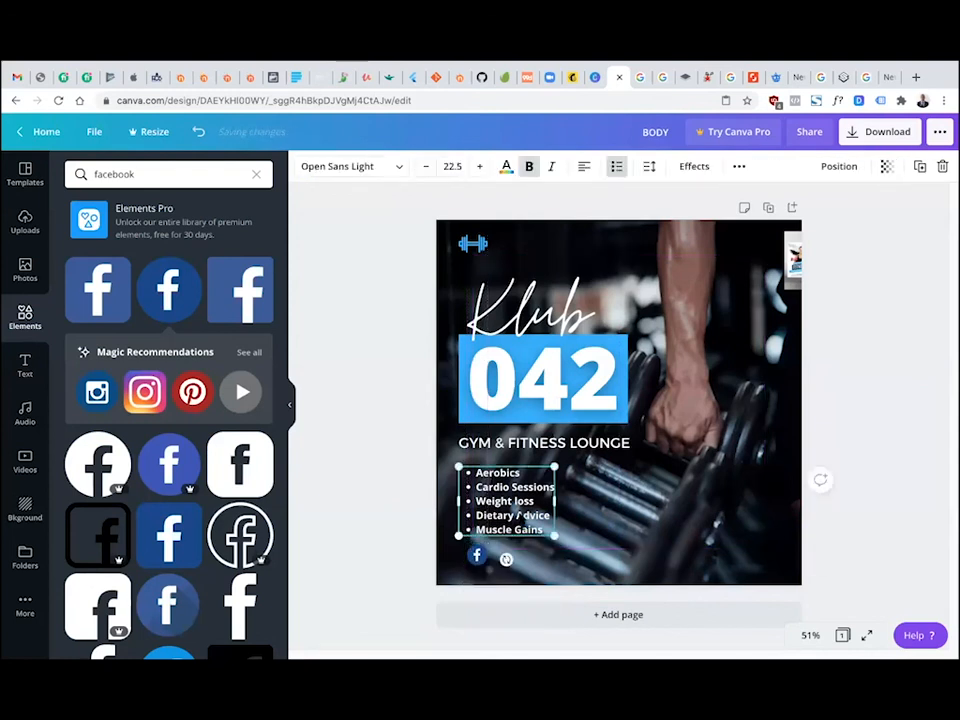
pyautogui.moveTo(516, 487); pyautogui.dragTo(515, 483)
pyautogui.click(477, 555)
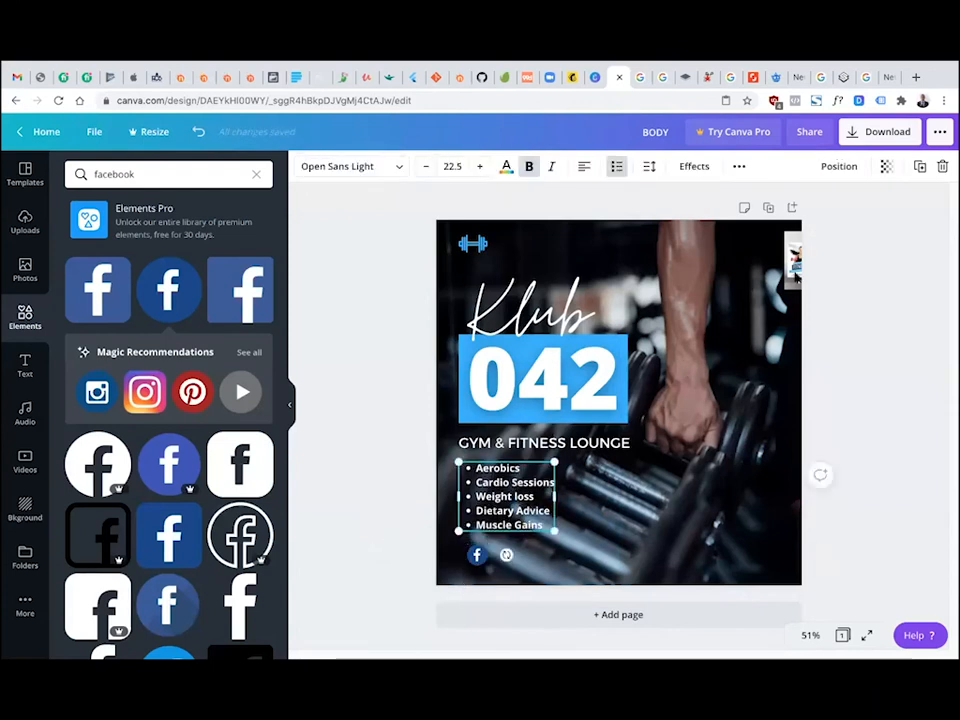
pyautogui.click(920, 166)
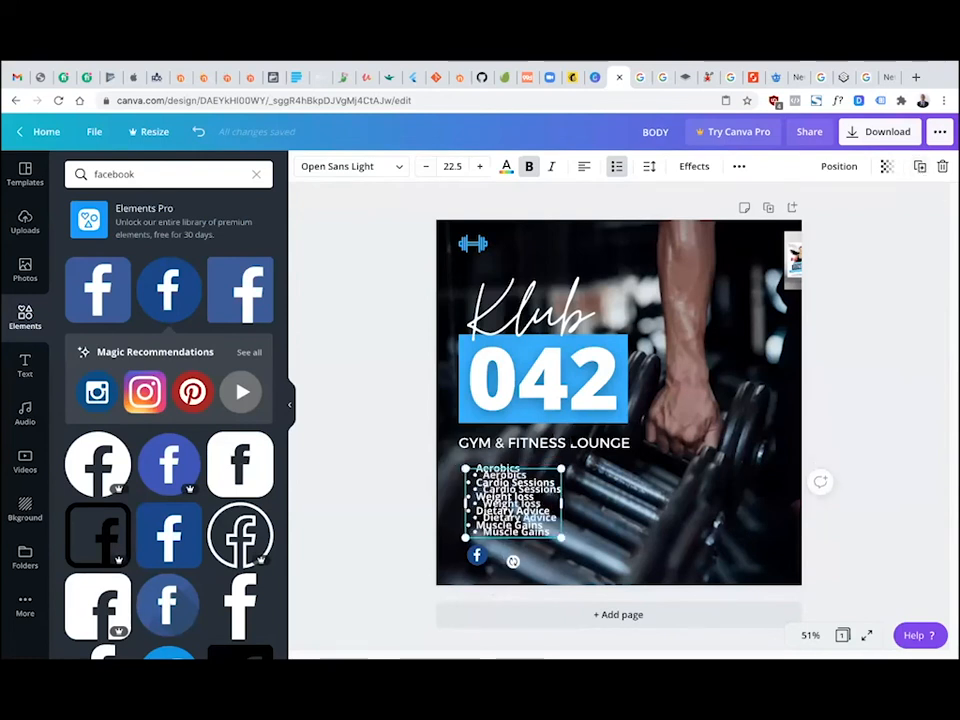
# Move the duplicated services list clear of the original, replace its text with "klubo42lounge" and remove the bullet formatting.
pyautogui.moveTo(515, 500); pyautogui.dragTo(655, 514)
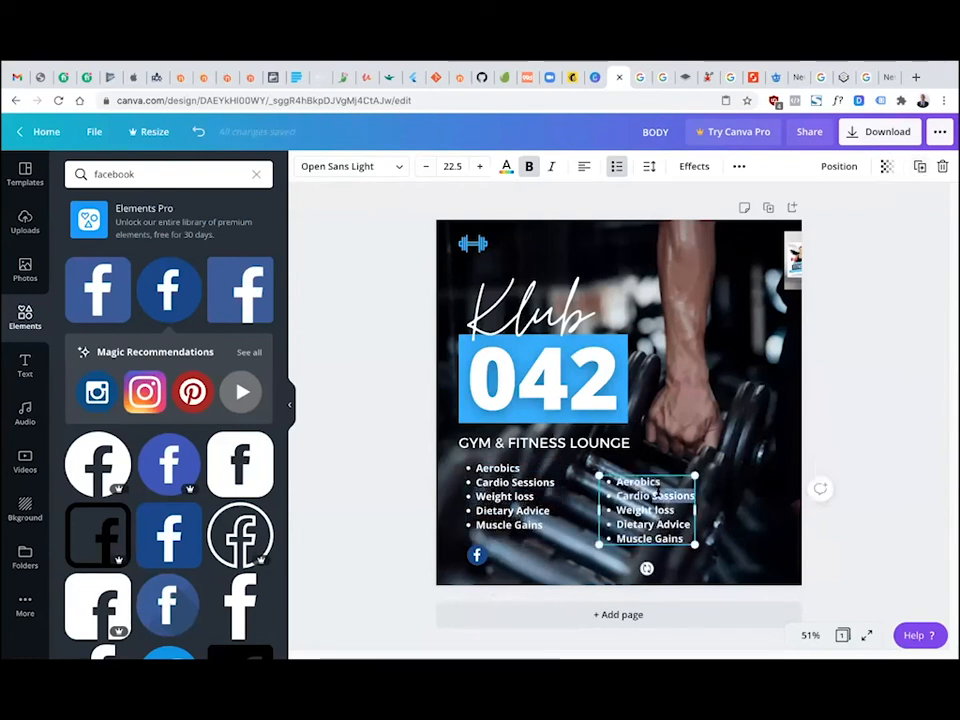
pyautogui.doubleClick(658, 494)
pyautogui.write('klu')
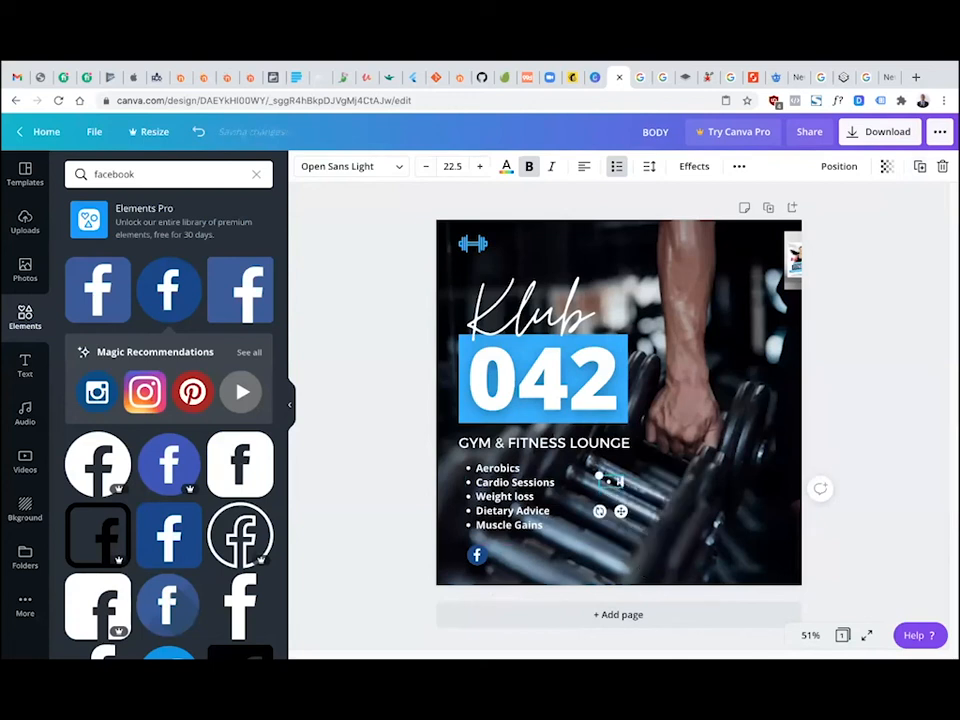
pyautogui.write('b')
pyautogui.write('d')
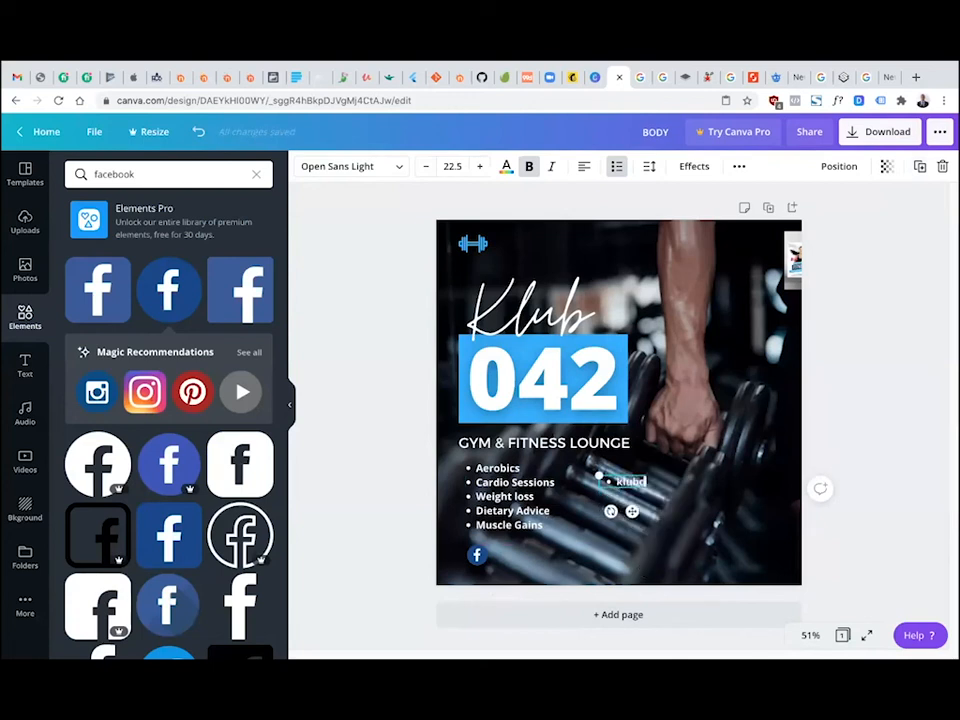
pyautogui.write('42lou')
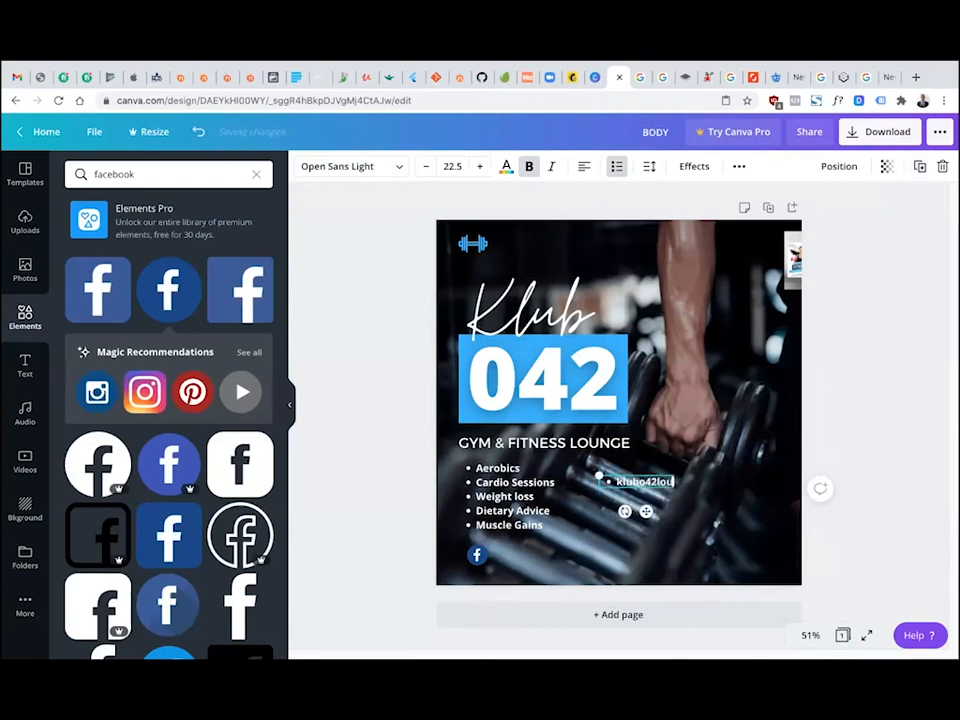
pyautogui.write('nge')
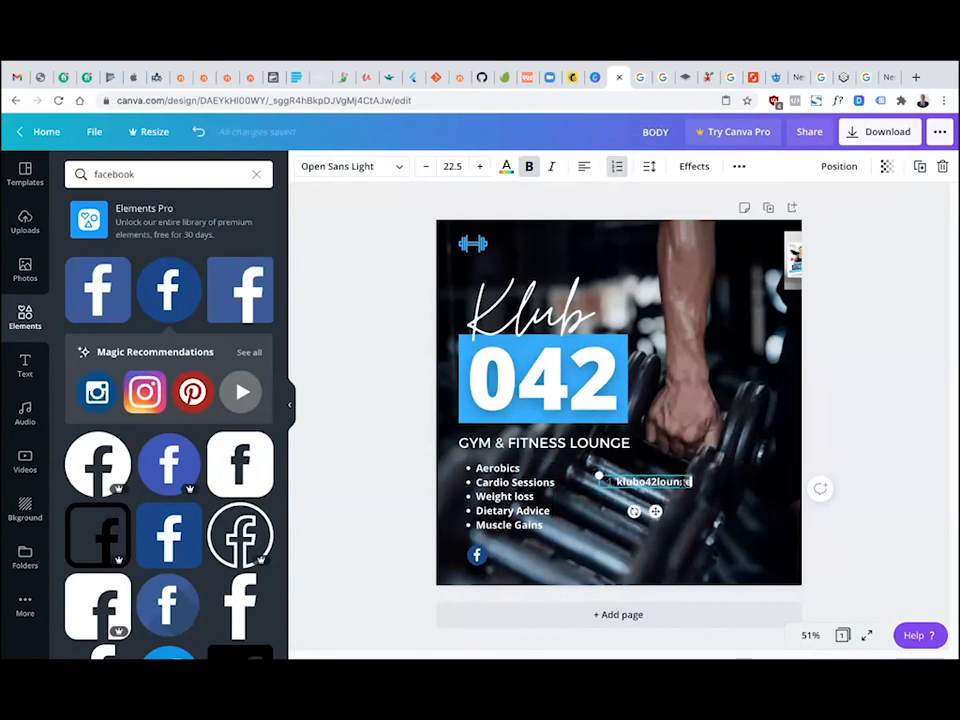
pyautogui.click(617, 167)
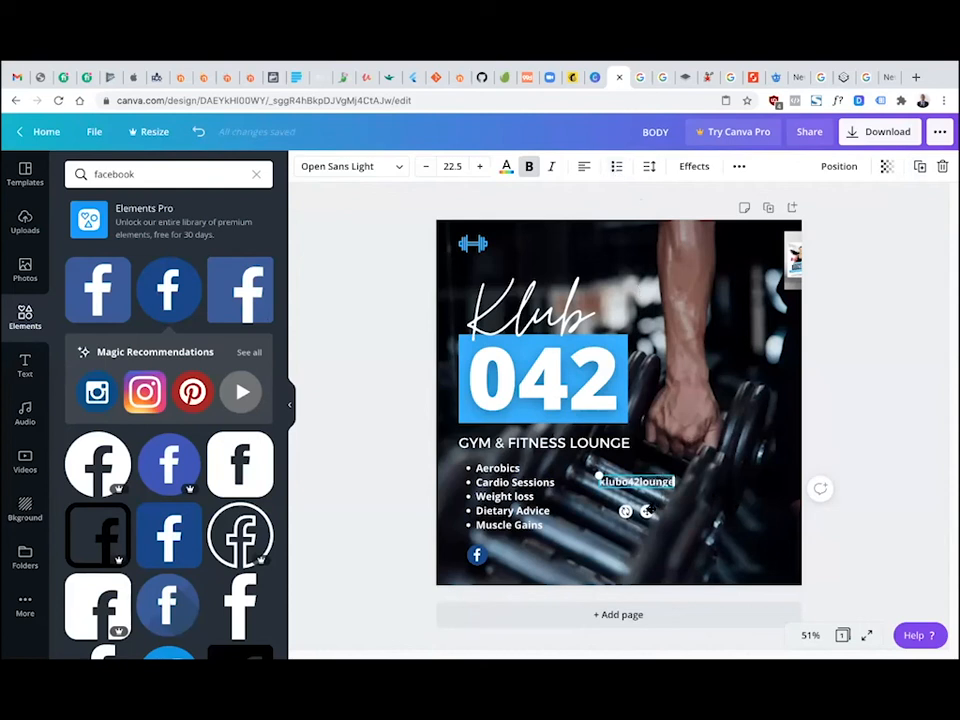
# Reduce the klubo42lounge text to size 20.5 and place it directly beside the Facebook icon.
pyautogui.moveTo(617, 558); pyautogui.dragTo(541, 583)
pyautogui.click(425, 166)
pyautogui.click(367, 446)
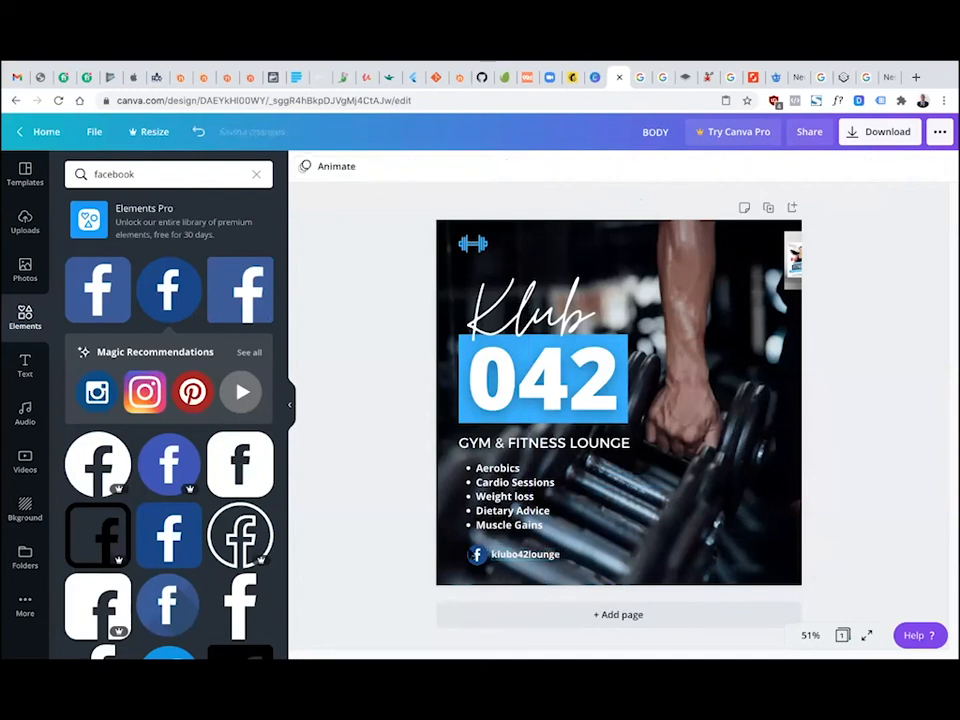
# Shrink the Facebook icon slightly to match the handle text and line the two up closely below the bulleted list.
pyautogui.click(476, 556)
pyautogui.moveTo(467, 565); pyautogui.dragTo(516, 559)
pyautogui.click(399, 540)
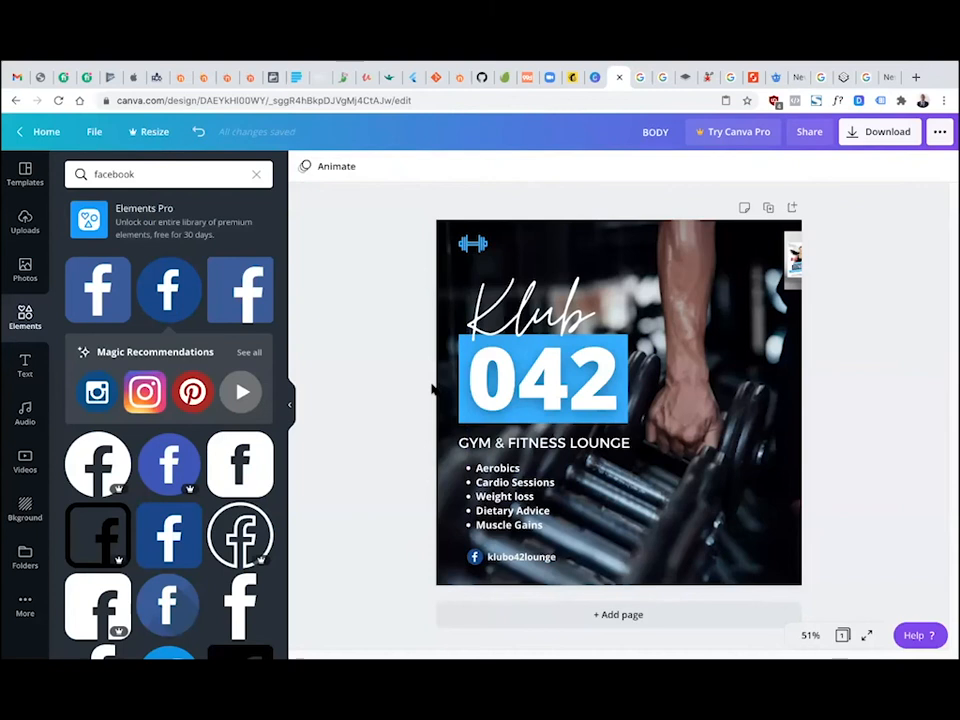
# Add the recommended gradient Instagram icon, shrink it to a small badge and place it to the right of the Facebook handle.
pyautogui.click(147, 397)
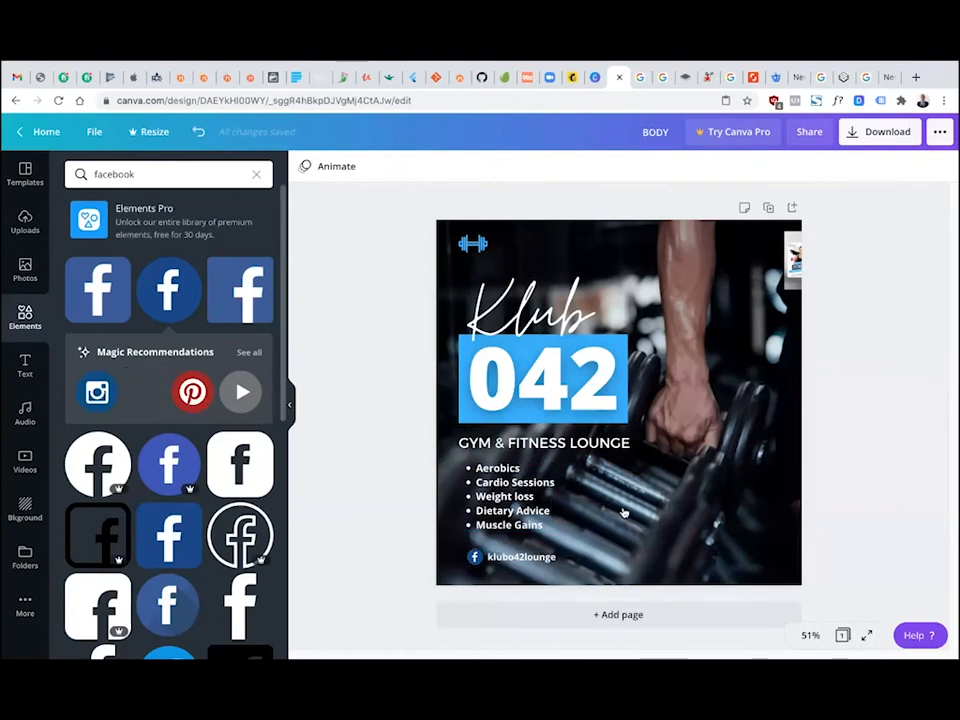
pyautogui.moveTo(623, 513); pyautogui.dragTo(673, 560)
pyautogui.moveTo(751, 499); pyautogui.dragTo(811, 405)
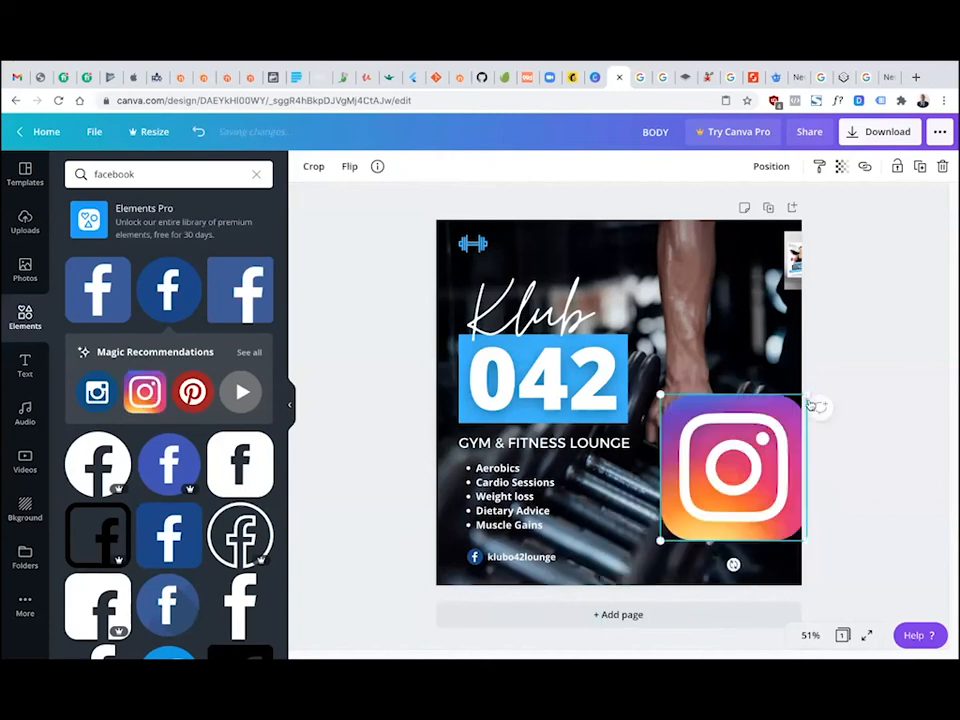
pyautogui.moveTo(706, 473); pyautogui.dragTo(584, 549)
# Duplicate the klubo42lounge text and place the copy beside the Instagram icon, level with the Facebook handle.
pyautogui.click(515, 558)
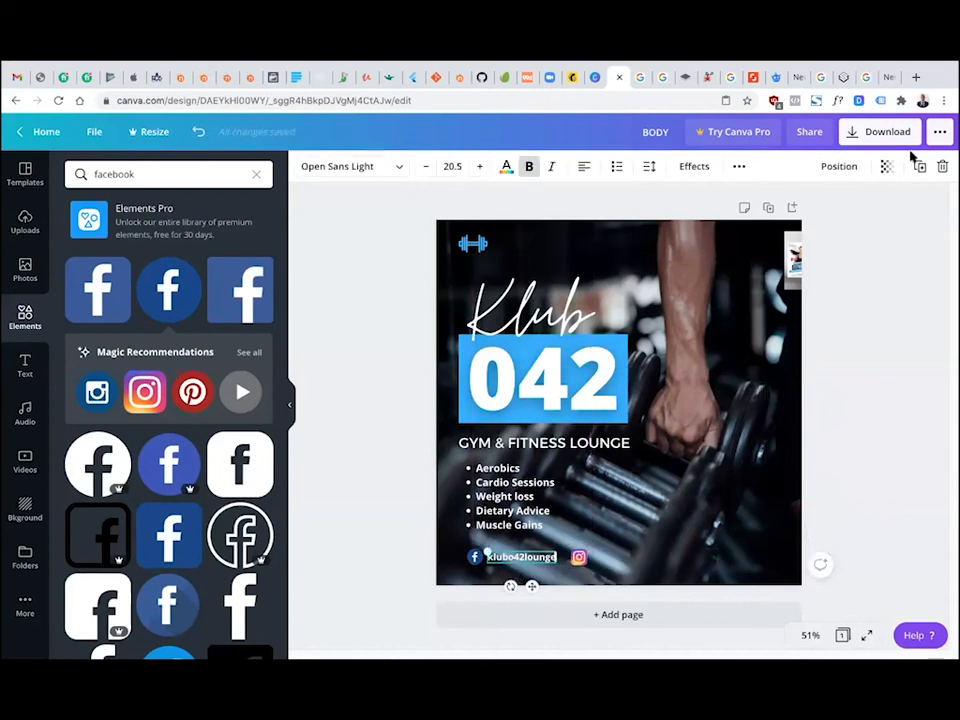
pyautogui.click(919, 167)
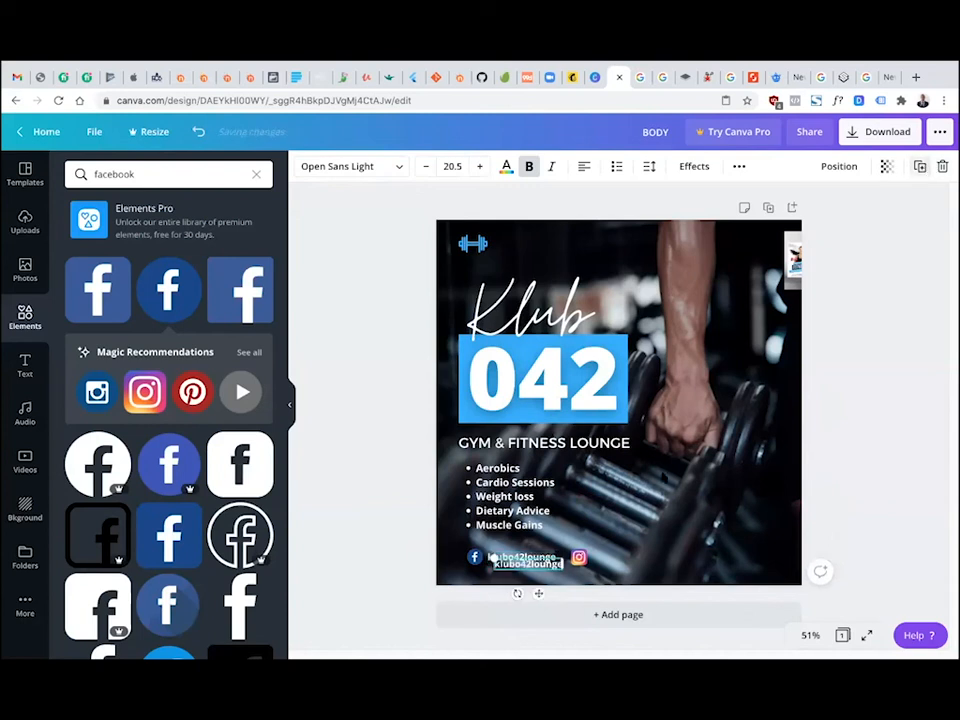
pyautogui.moveTo(493, 558); pyautogui.dragTo(626, 560)
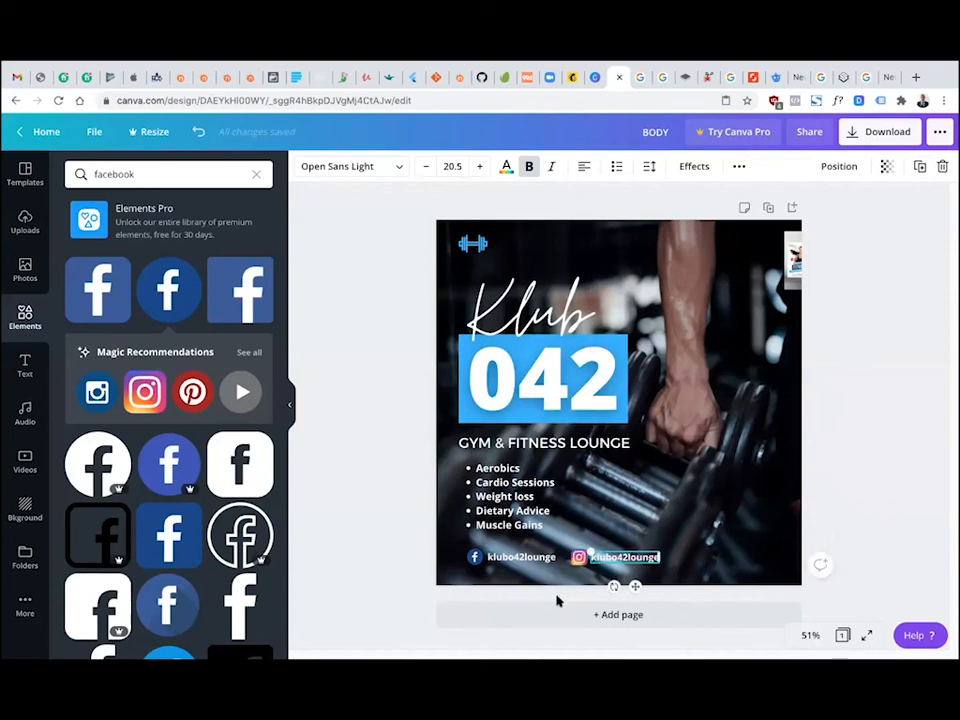
pyautogui.click(557, 600)
# Select the Instagram icon with its handle and shift the pair slightly closer to the Facebook handle.
pyautogui.click(578, 557)
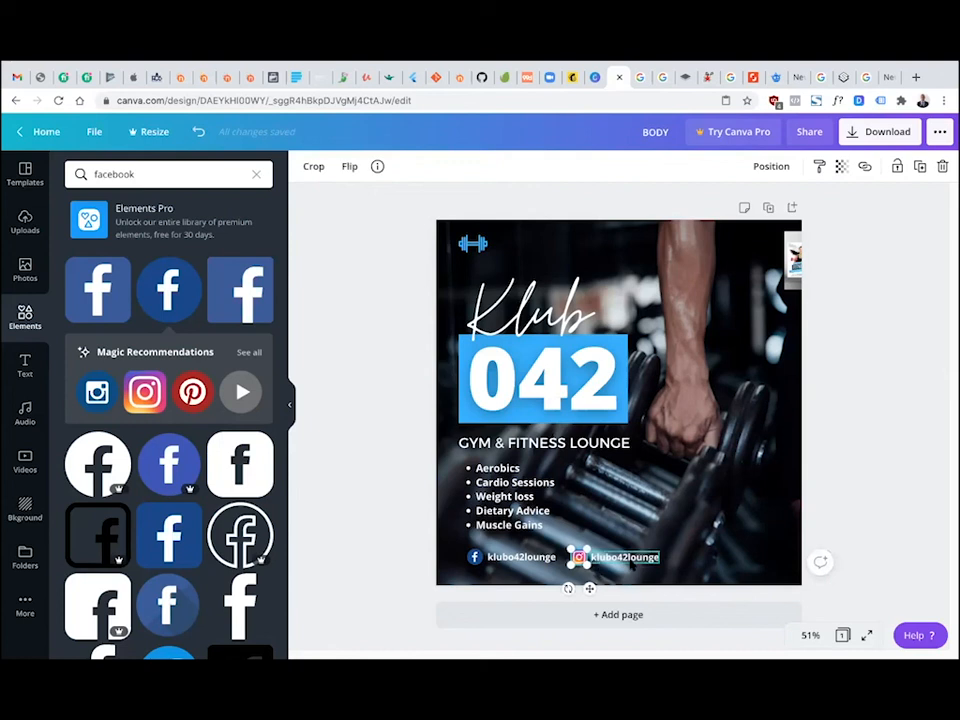
pyautogui.keyDown('shift'); pyautogui.click(620, 557); pyautogui.keyUp('shift')
pyautogui.moveTo(623, 589); pyautogui.dragTo(619, 589)
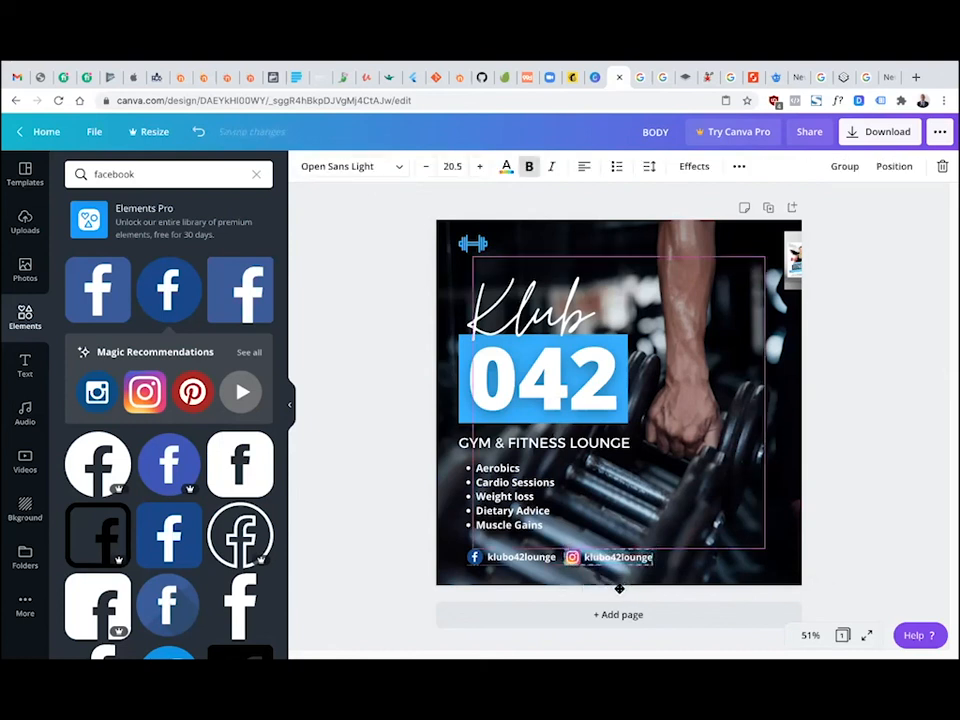
pyautogui.click(418, 537)
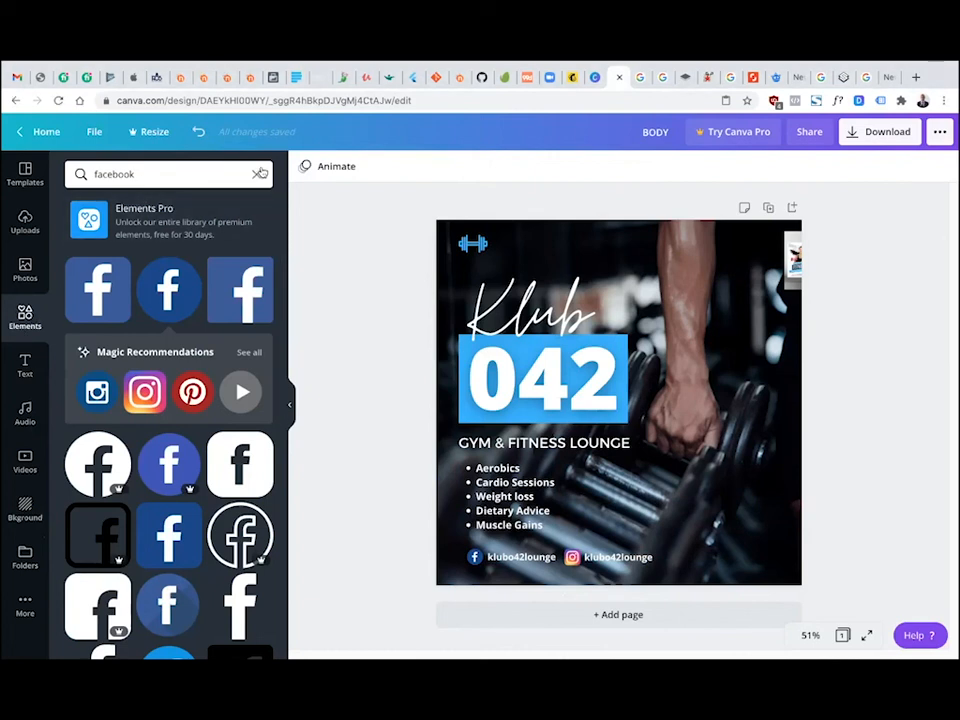
# Add a square shape covering the whole page, filled with the photo's near-black colour and its transparency set to 50.
pyautogui.moveTo(155, 373); pyautogui.dragTo(446, 250)
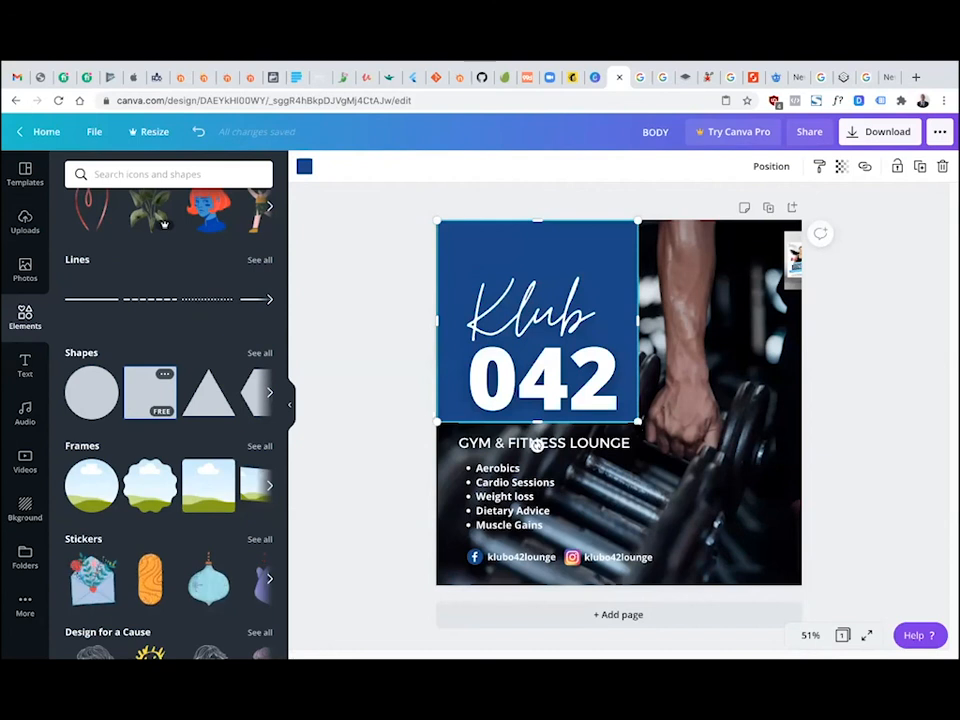
pyautogui.moveTo(637, 421); pyautogui.dragTo(806, 594)
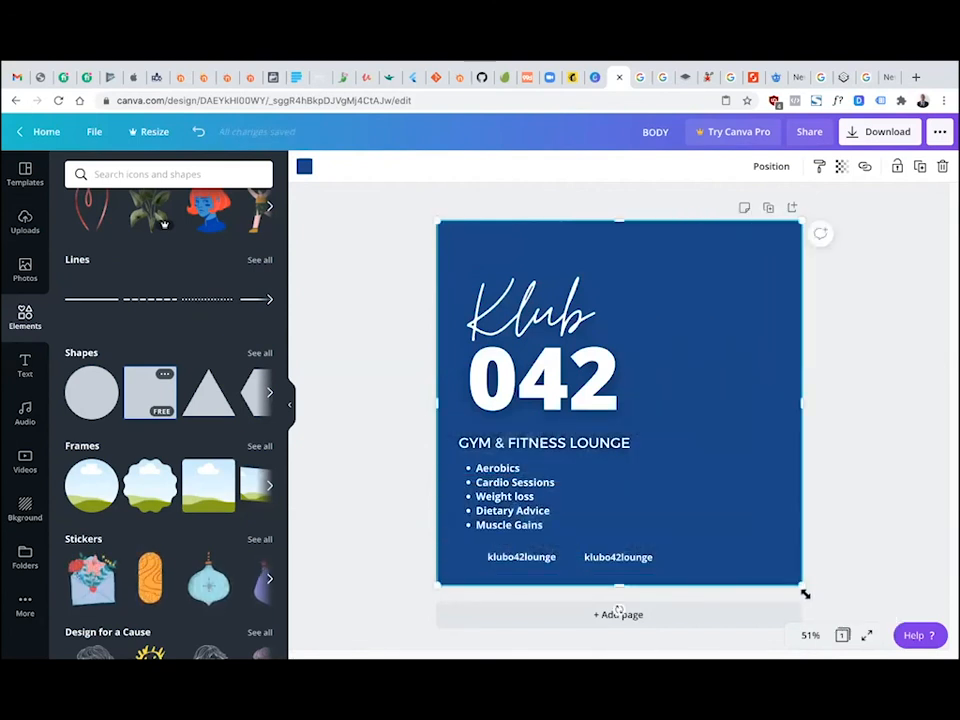
pyautogui.click(304, 167)
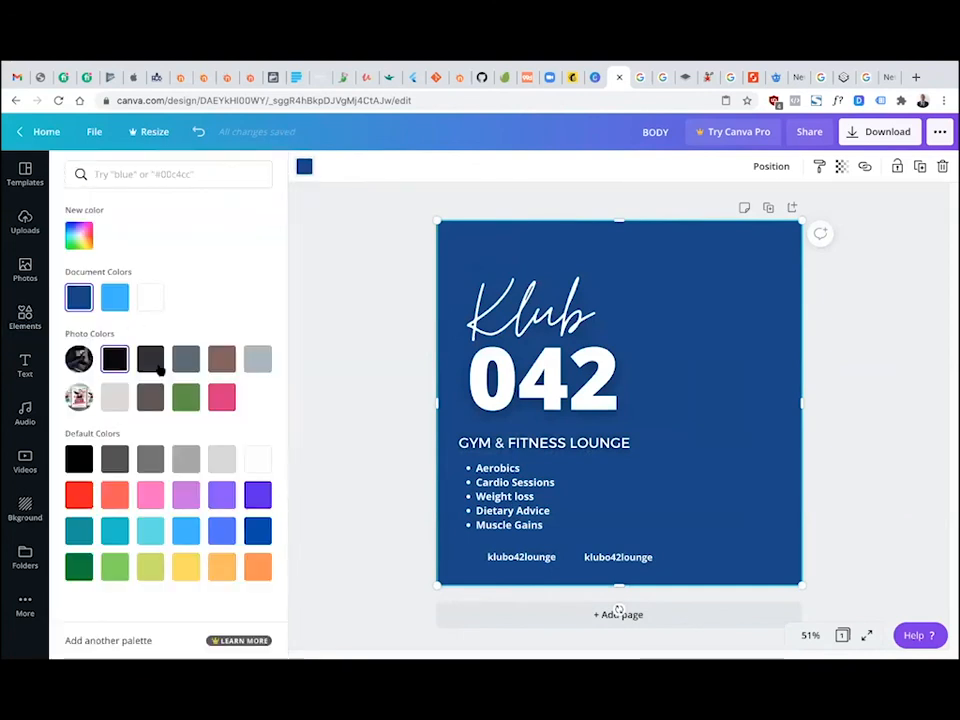
pyautogui.click(114, 358)
pyautogui.click(841, 167)
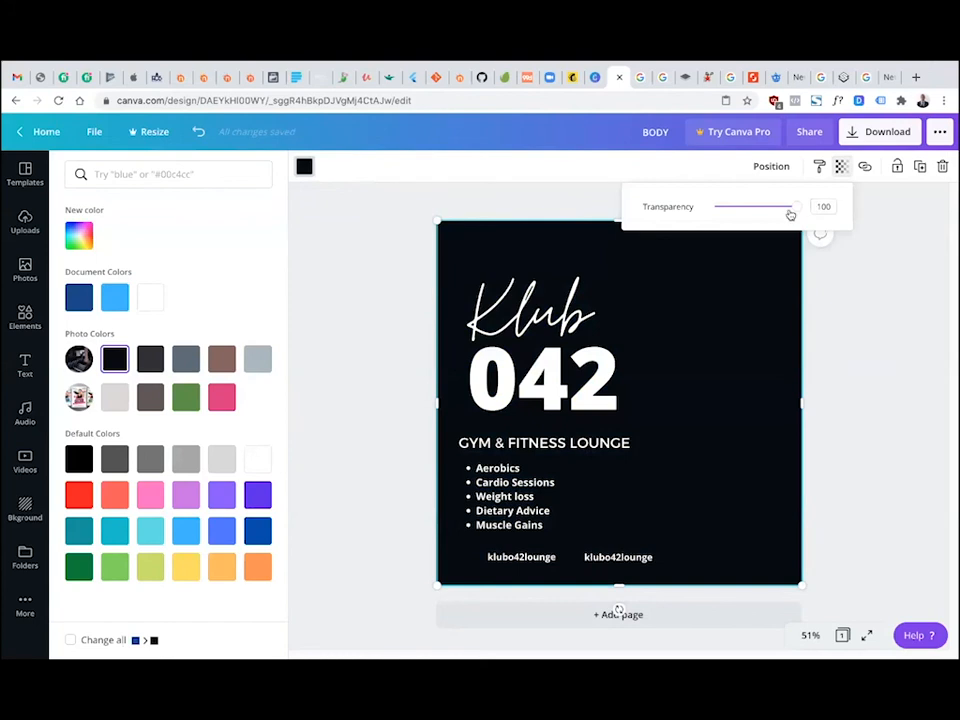
pyautogui.moveTo(793, 212); pyautogui.dragTo(755, 233)
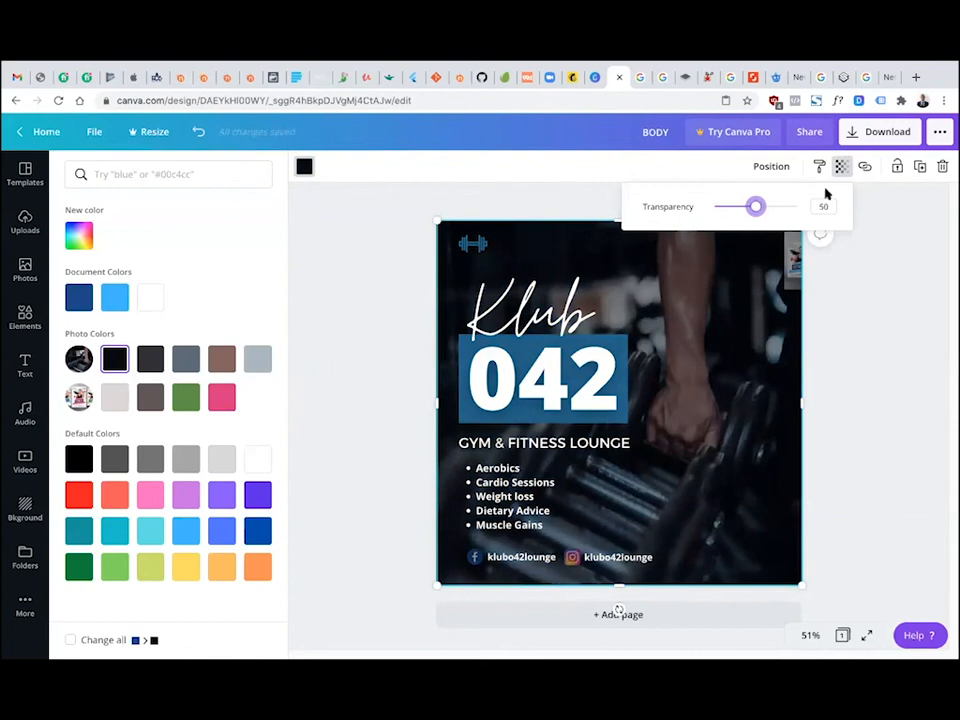
# Send the dark overlay backward until it lies behind the blue 042 block, texts and icons.
pyautogui.click(770, 174)
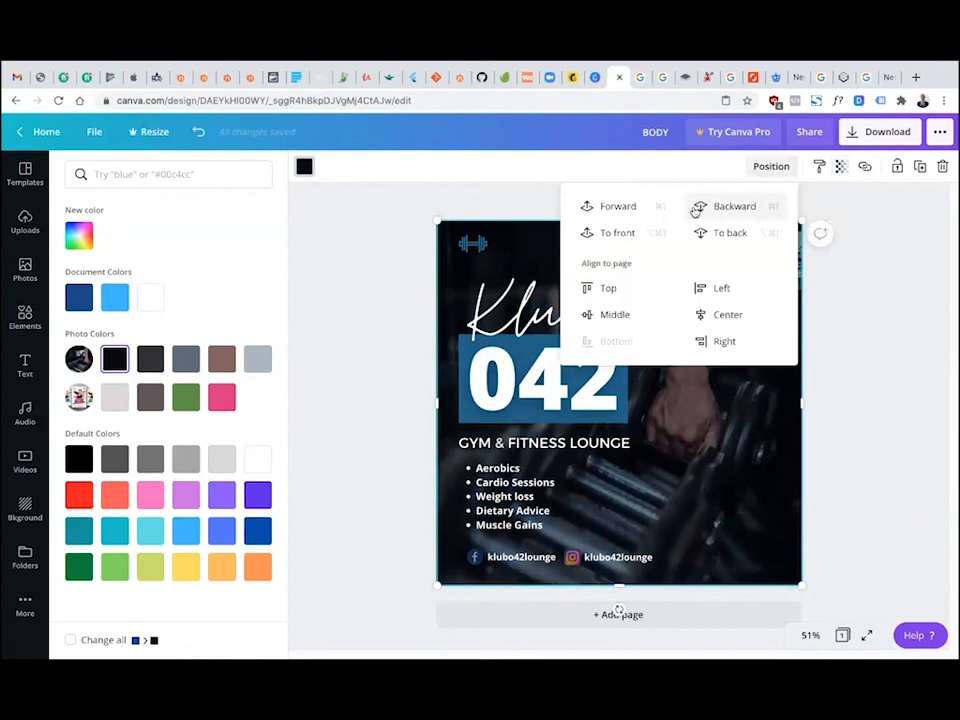
pyautogui.click(735, 207)
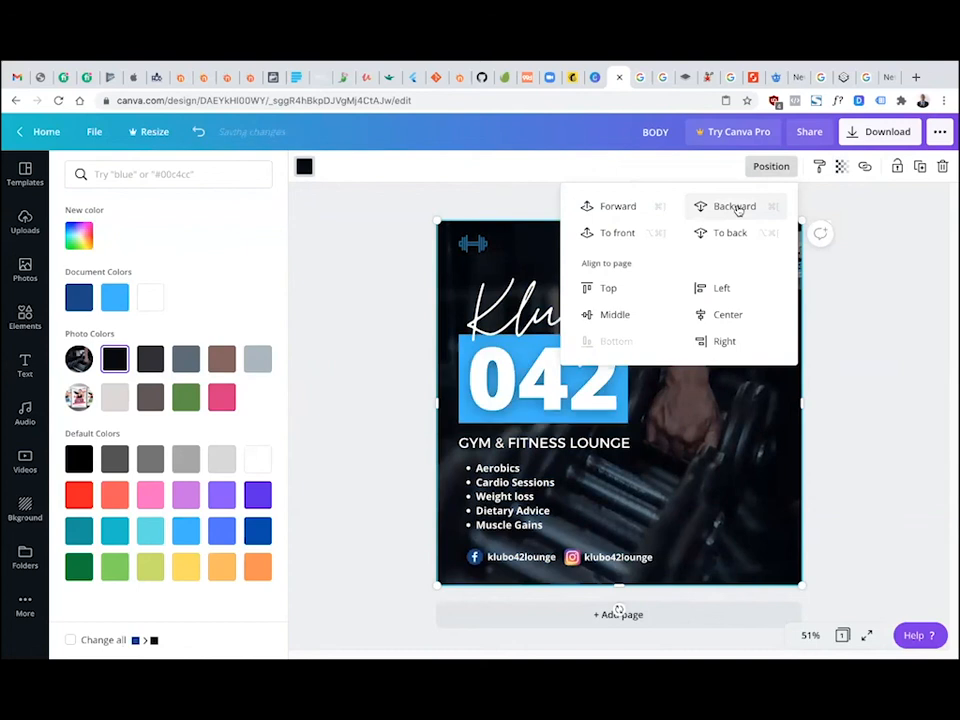
pyautogui.click(737, 207)
pyautogui.click(735, 206)
pyautogui.click(884, 254)
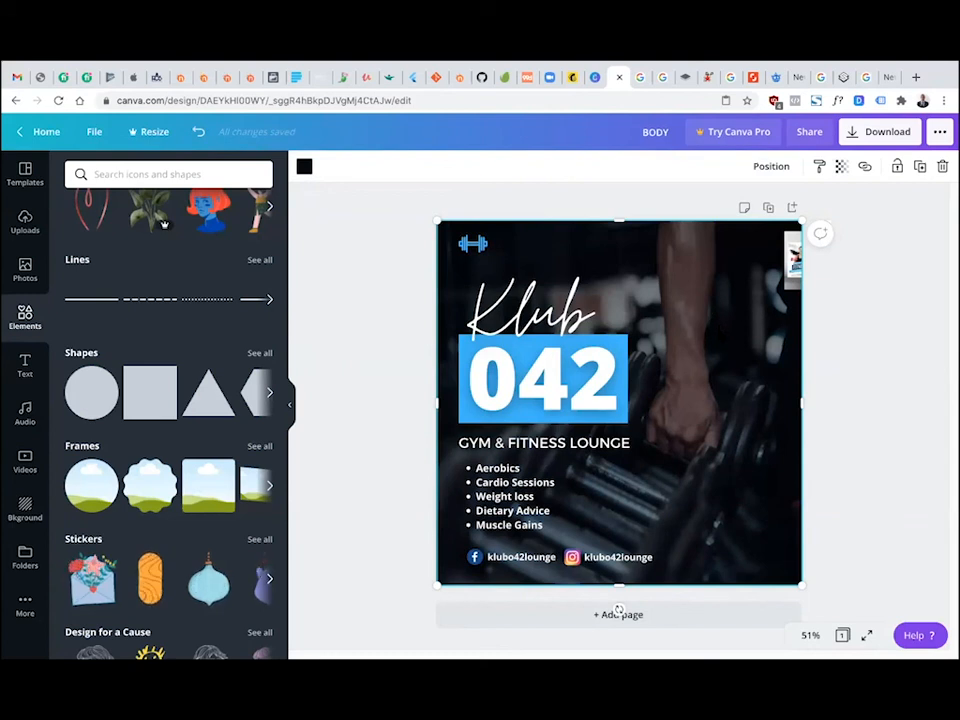
# Move the dark overlay off the page to compare the photo without it, and return it to cover the page exactly.
pyautogui.moveTo(683, 409); pyautogui.dragTo(547, 719)
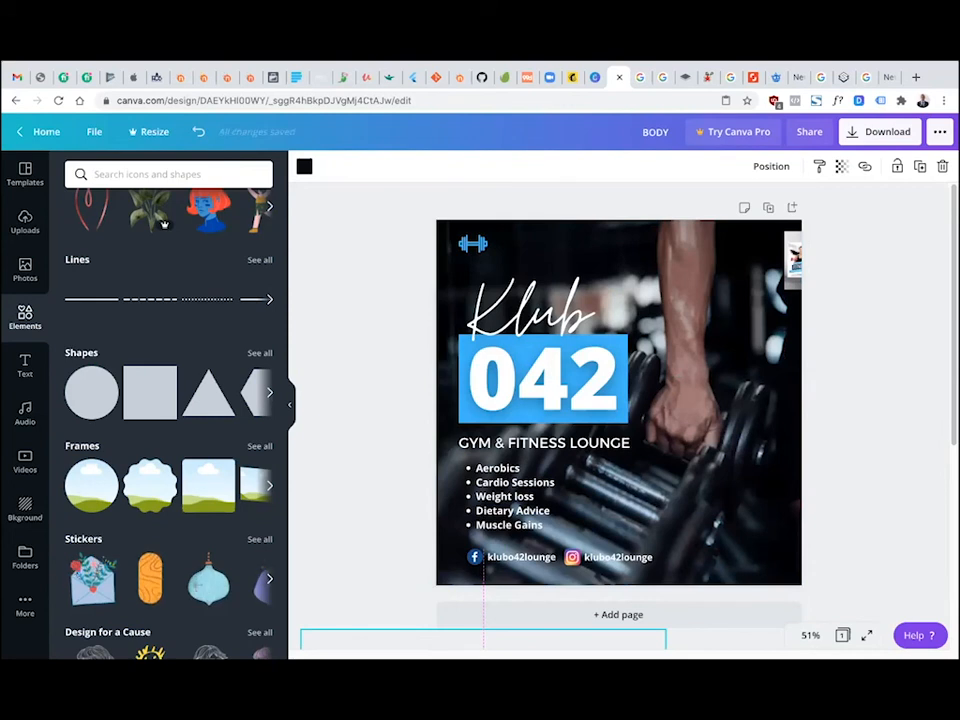
pyautogui.moveTo(547, 650); pyautogui.dragTo(683, 242)
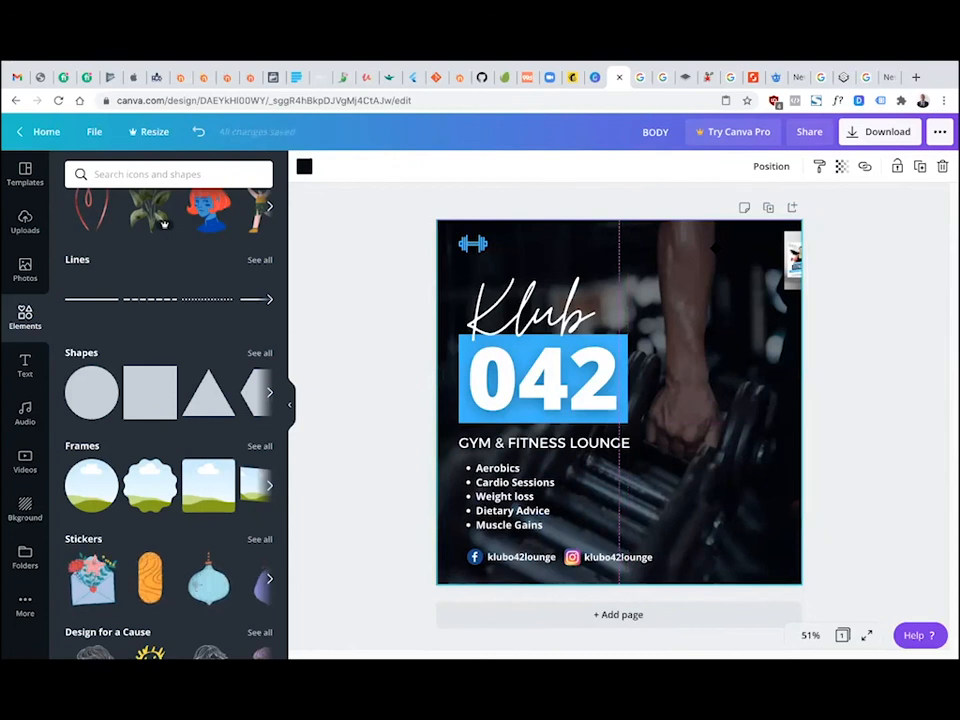
pyautogui.moveTo(713, 246)
pyautogui.mouseDown()
pyautogui.moveTo(707, 256)
pyautogui.moveTo(712, 246)
pyautogui.mouseUp()
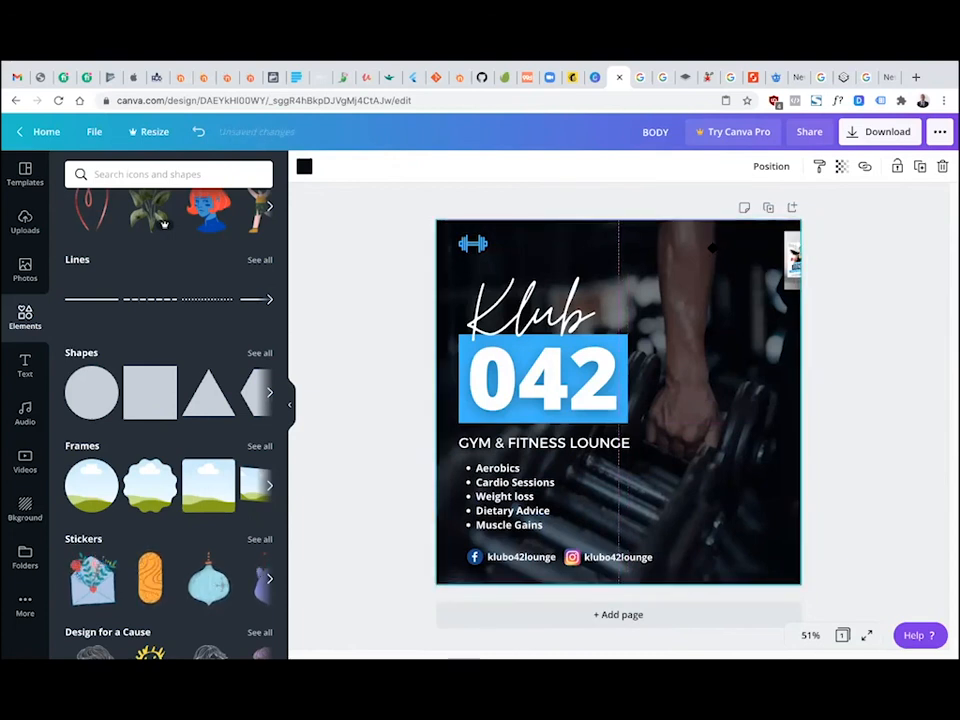
pyautogui.click(380, 332)
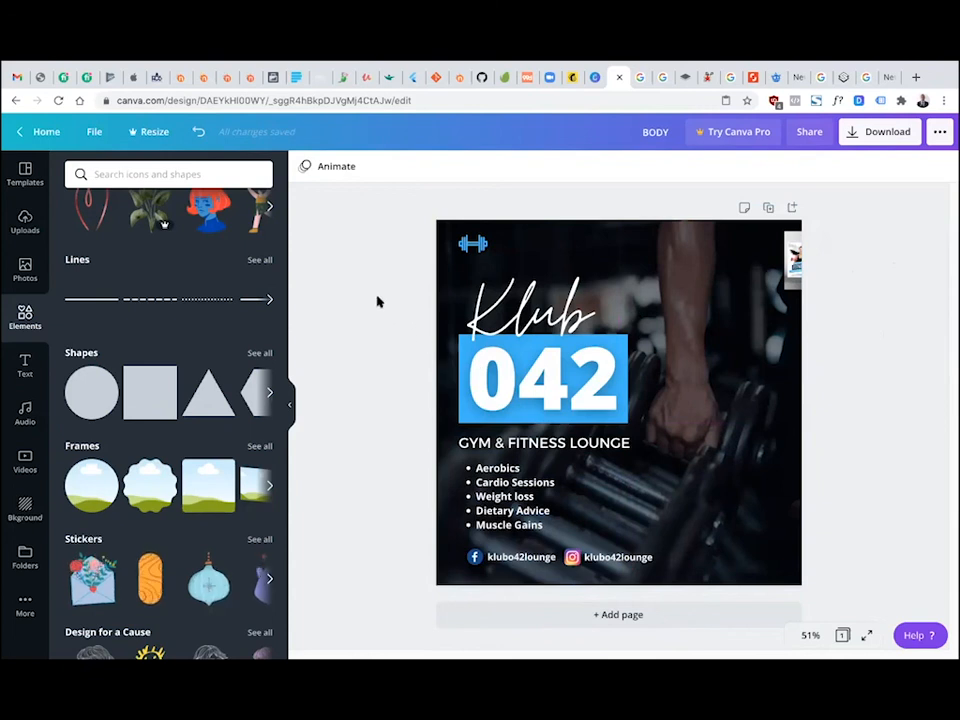
pyautogui.moveTo(390, 282); pyautogui.dragTo(598, 398)
pyautogui.rightClick(598, 398)
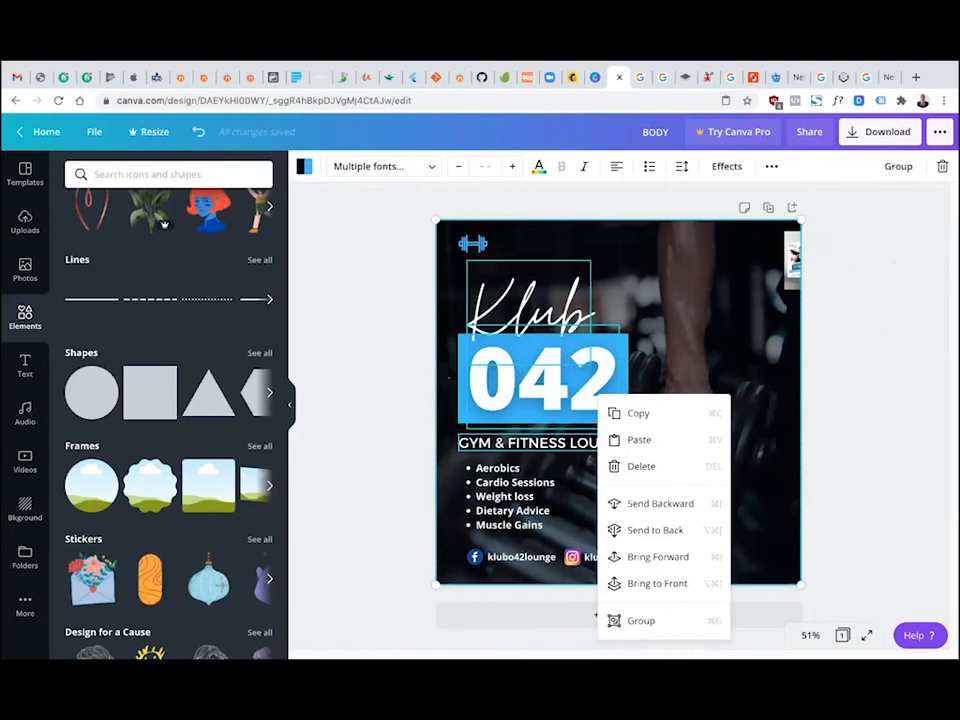
pyautogui.click(428, 383)
# Try to move the Klub, 042 and tagline texts together toward the page centre, and undo the move.
pyautogui.click(494, 446)
pyautogui.keyDown('shift'); pyautogui.click(508, 391); pyautogui.keyUp('shift')
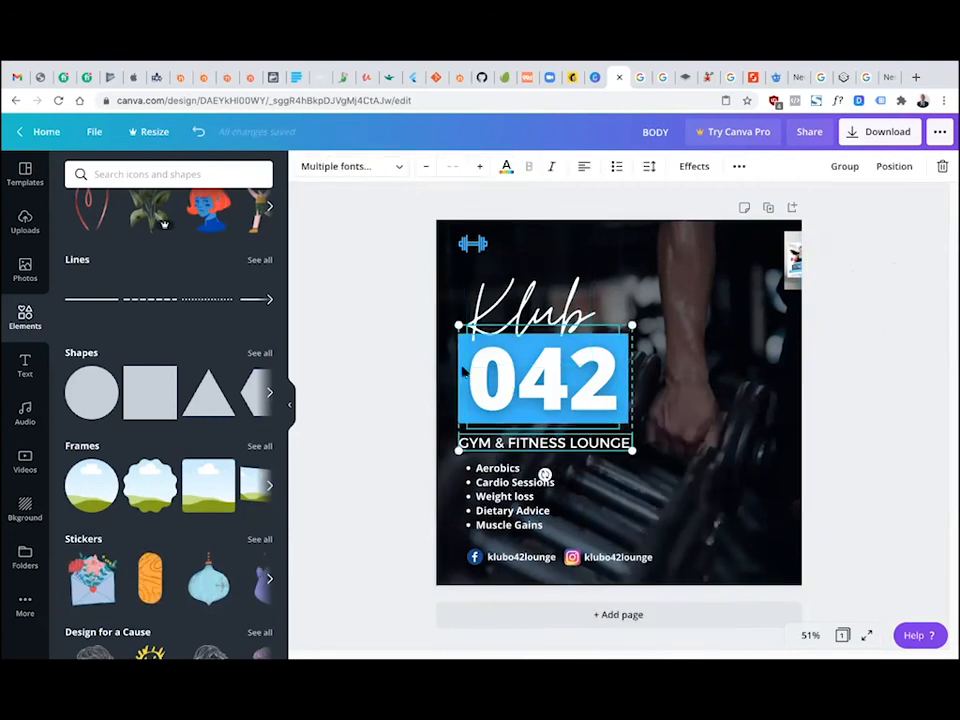
pyautogui.keyDown('shift'); pyautogui.click(480, 300); pyautogui.keyUp('shift')
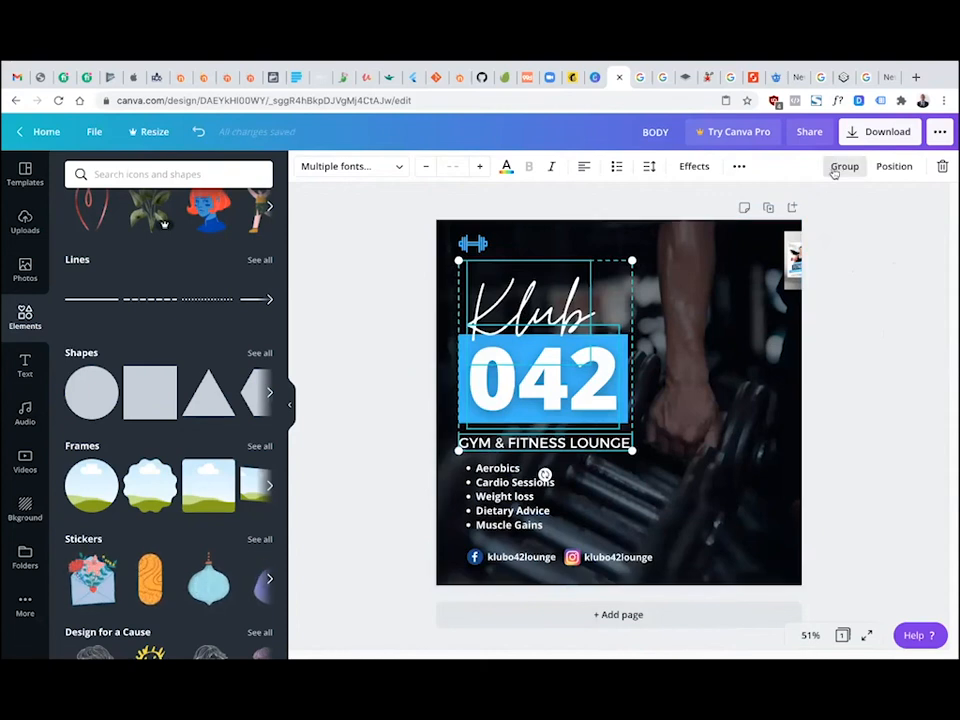
pyautogui.moveTo(541, 378); pyautogui.dragTo(608, 380)
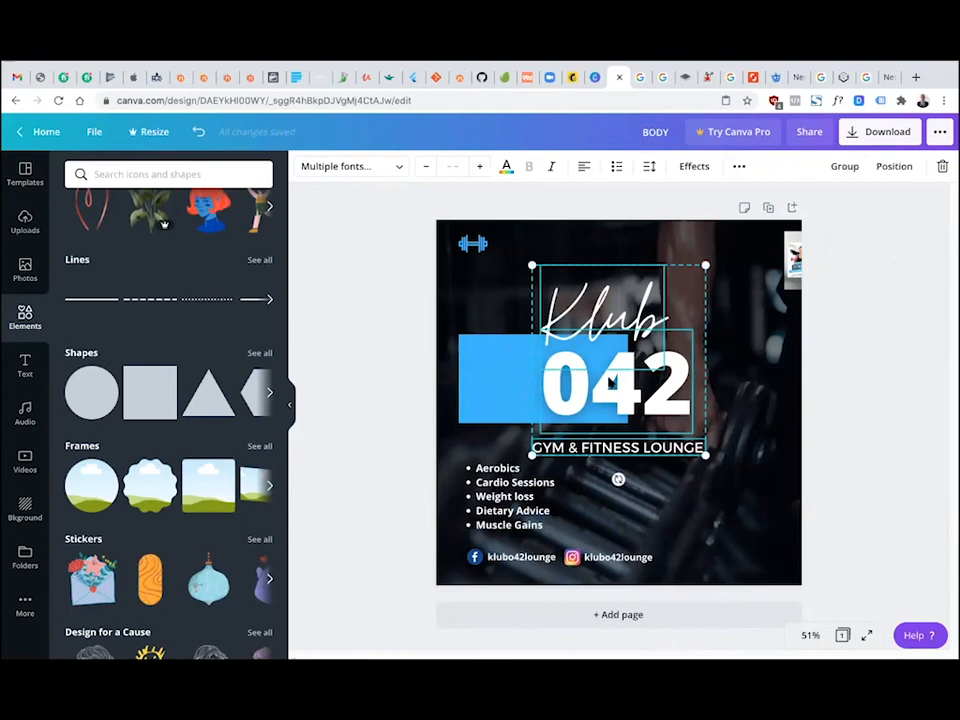
pyautogui.hotkey('ctrl', 'z')
# Select the blue block together with the Klub, 042 and tagline texts and move them all to the page's horizontal centre.
pyautogui.click(465, 338)
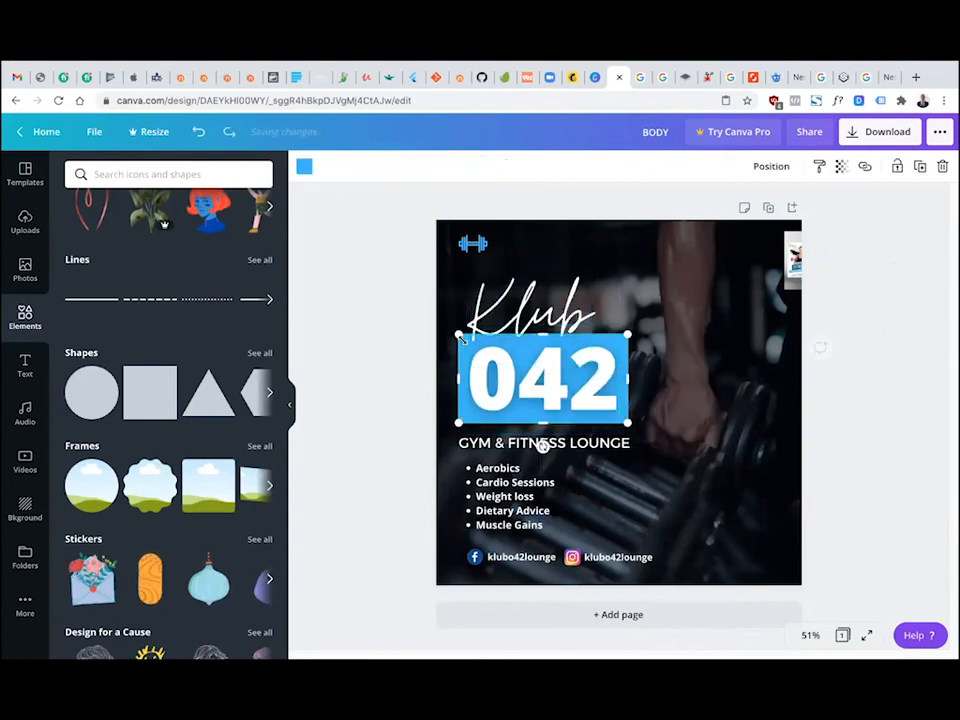
pyautogui.keyDown('shift'); pyautogui.click(488, 395); pyautogui.keyUp('shift')
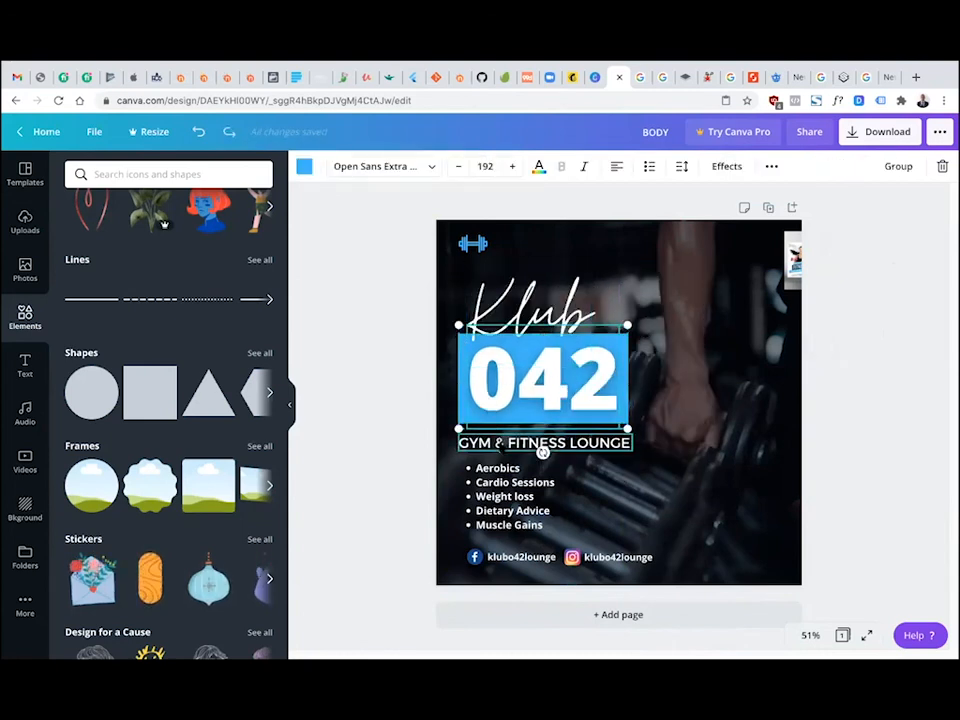
pyautogui.keyDown('shift'); pyautogui.click(499, 442); pyautogui.keyUp('shift')
pyautogui.moveTo(523, 385); pyautogui.dragTo(602, 404)
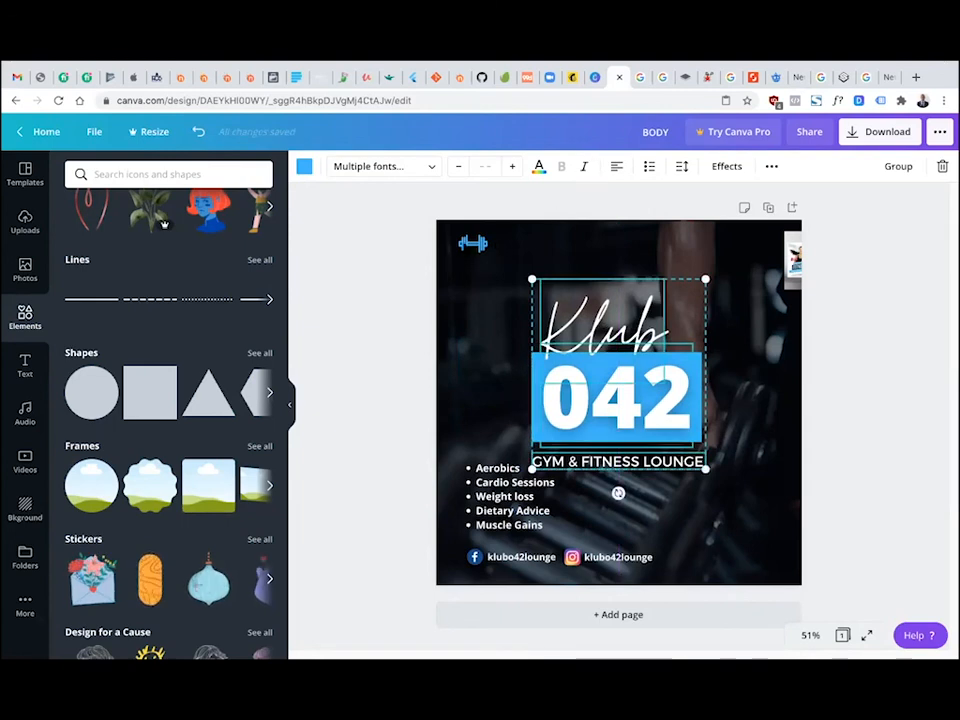
# Move the blue dumbbell icon to the page's horizontal centre, above the Klub text.
pyautogui.click(473, 243)
pyautogui.moveTo(473, 243); pyautogui.dragTo(621, 251)
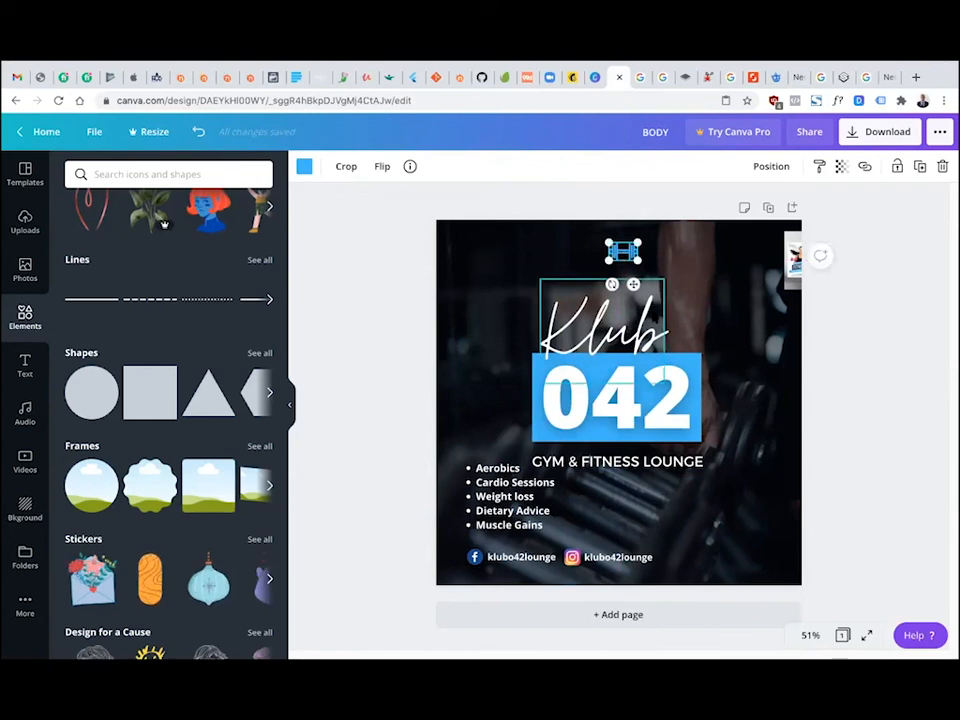
pyautogui.click(379, 330)
# Try to stretch the blue block behind 042 out to the page's right edge, and undo the change.
pyautogui.click(536, 396)
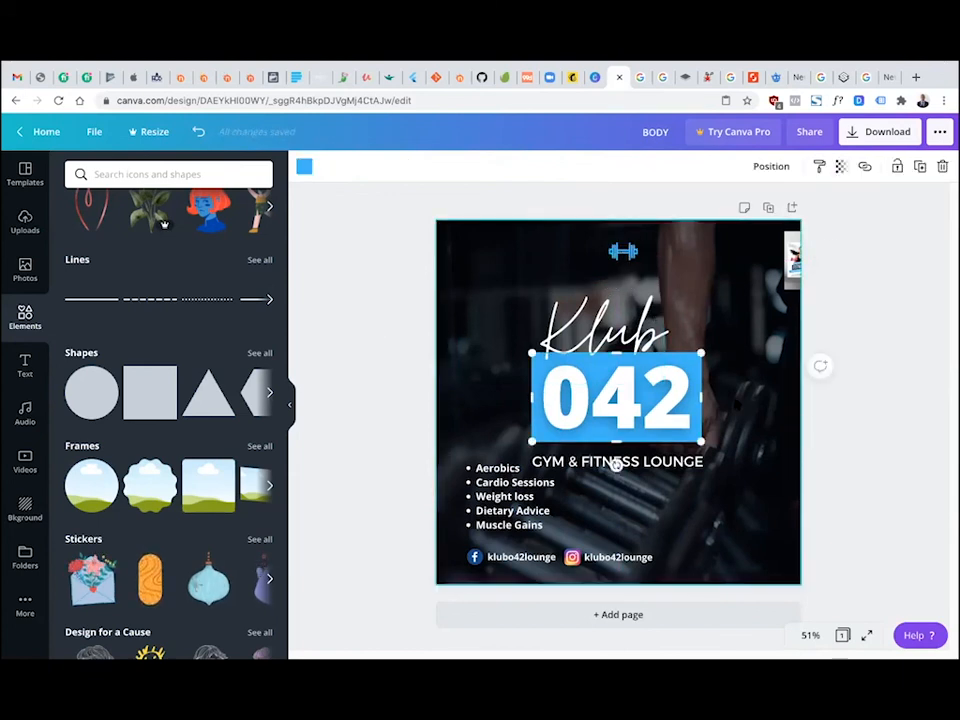
pyautogui.moveTo(763, 403); pyautogui.dragTo(800, 401)
pyautogui.moveTo(531, 397); pyautogui.dragTo(384, 431)
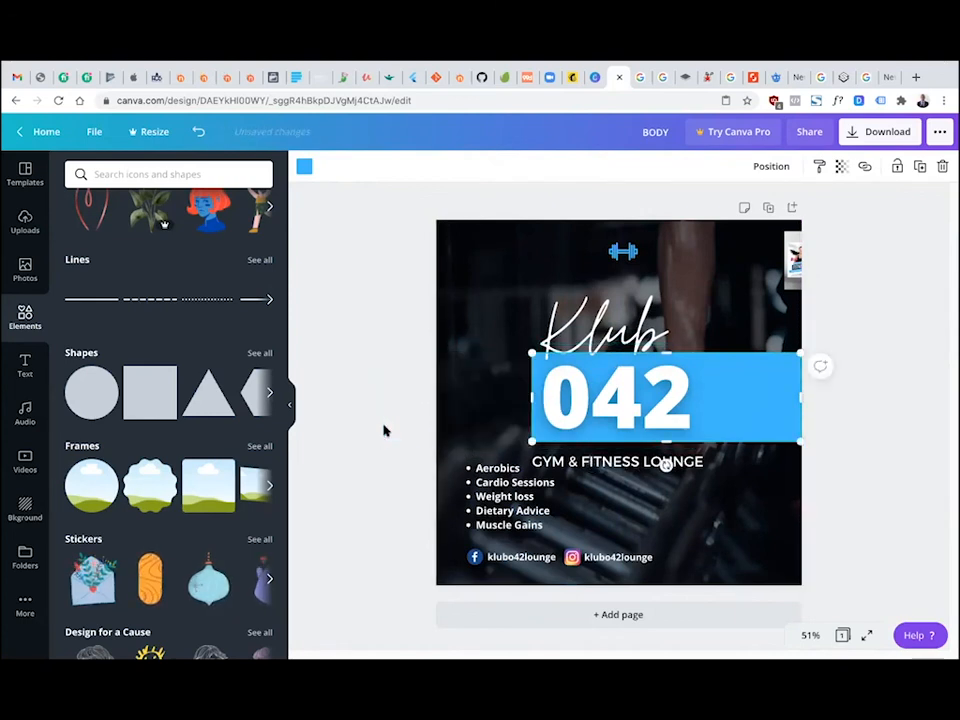
pyautogui.hotkey('ctrl', 'z')
# Move the services list below the tagline, duplicate it, and place the copy beside the original towards the page's right side.
pyautogui.click(500, 497)
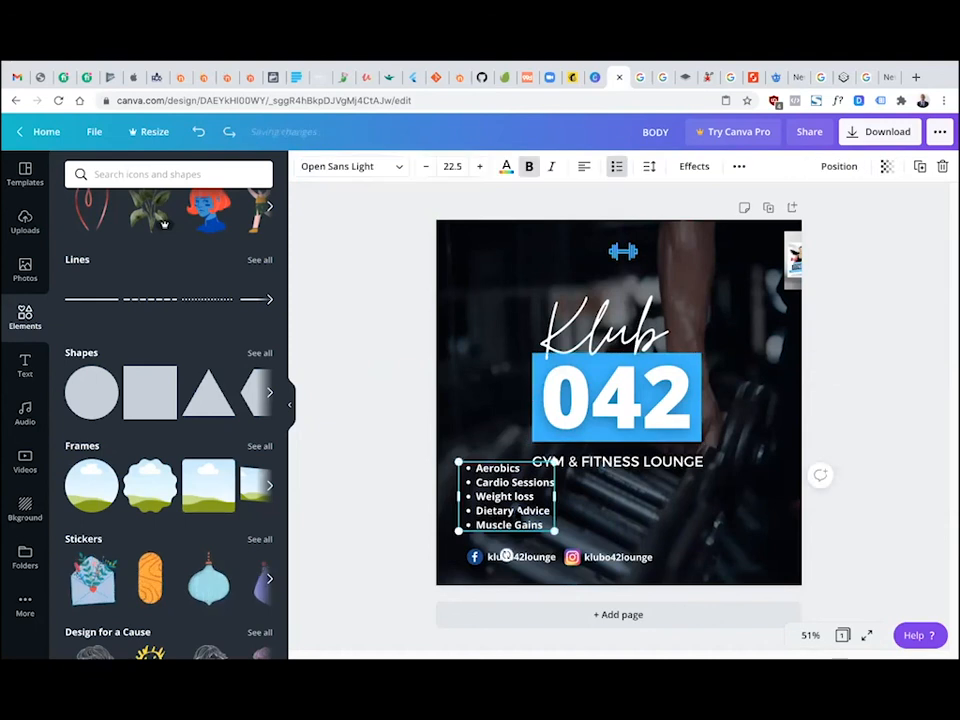
pyautogui.moveTo(516, 496); pyautogui.dragTo(533, 513)
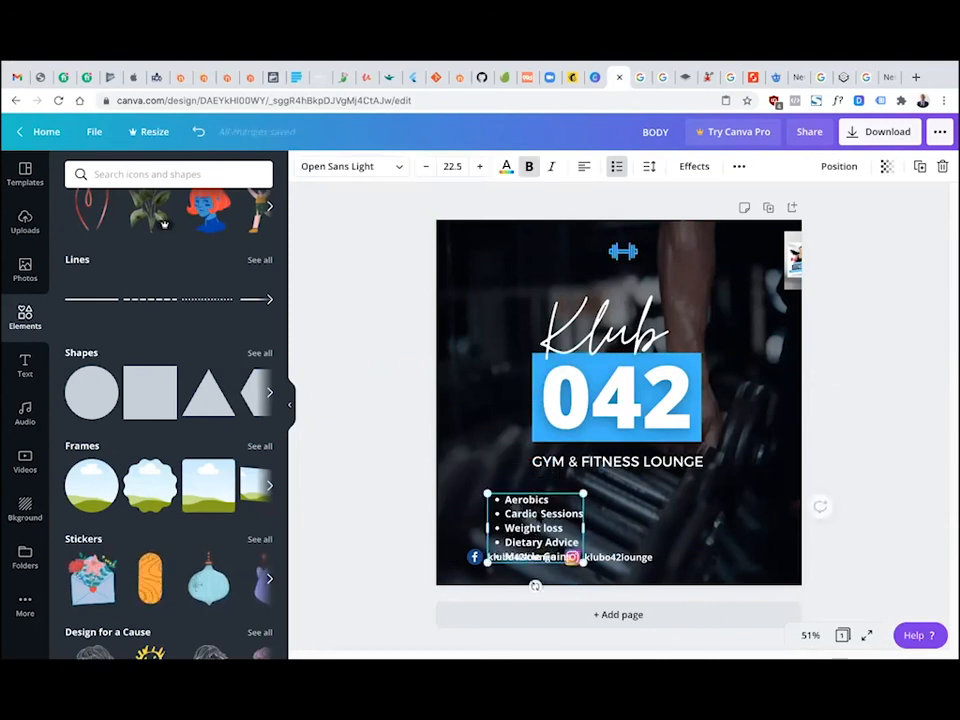
pyautogui.click(918, 168)
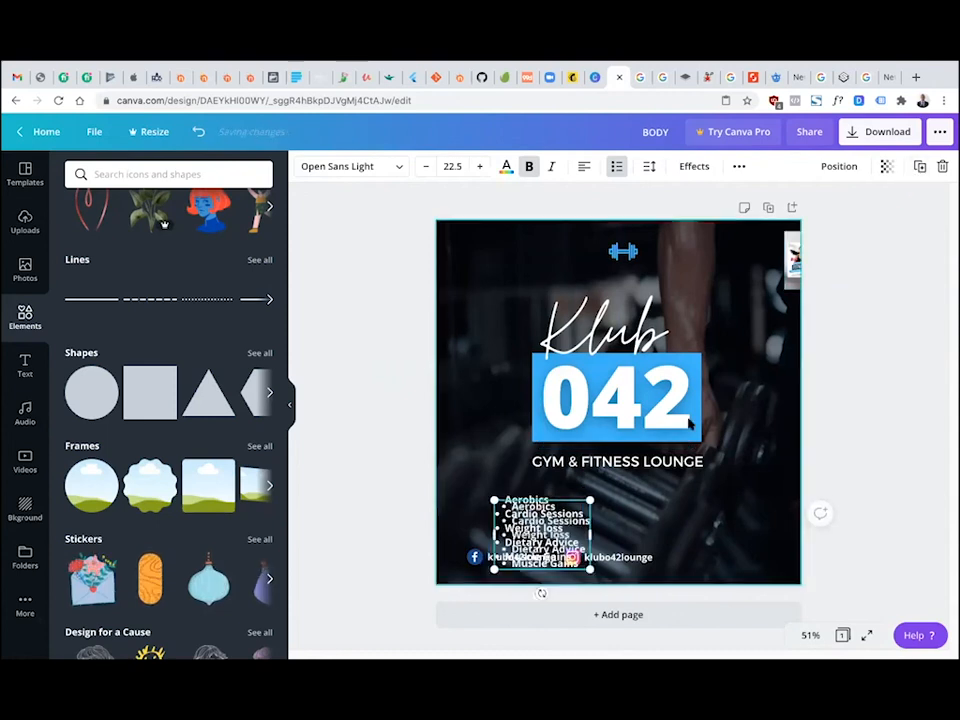
pyautogui.moveTo(718, 525); pyautogui.dragTo(718, 532)
# Delete the Dietary Advice and Muscle Gains items from the original services list.
pyautogui.click(506, 528)
pyautogui.moveTo(506, 528); pyautogui.dragTo(578, 557)
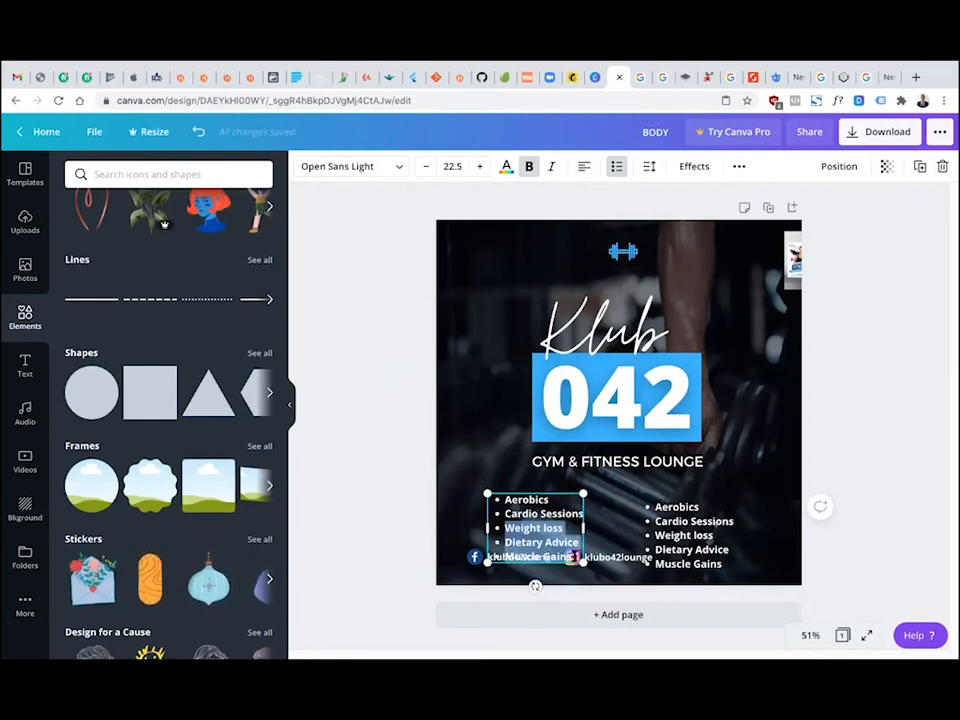
pyautogui.moveTo(506, 542); pyautogui.dragTo(574, 558)
pyautogui.press('BackSpace')
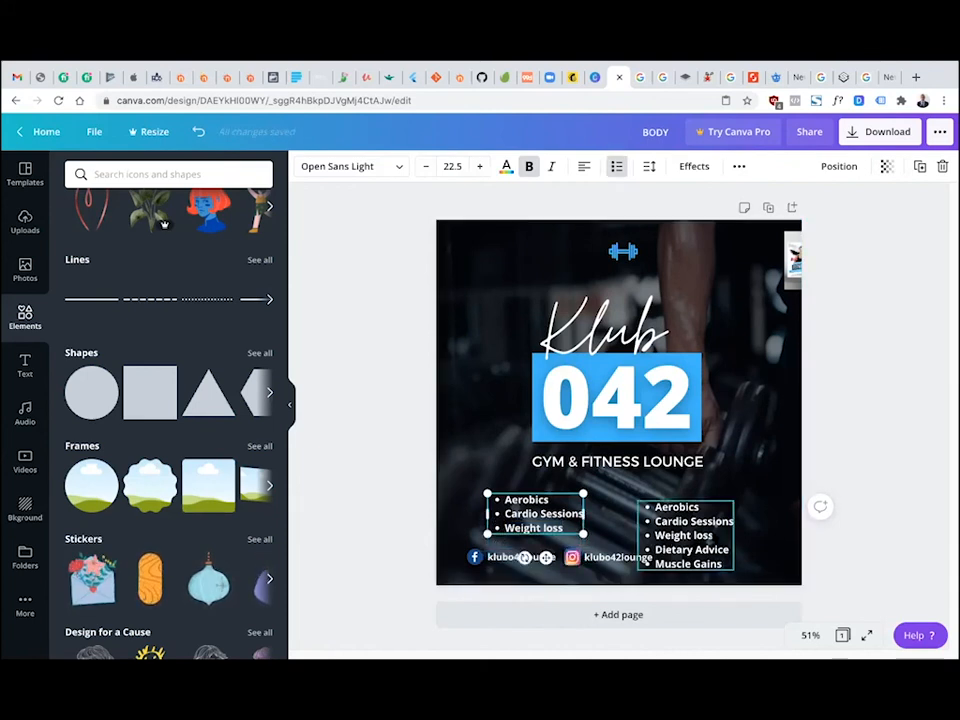
# Delete the Aerobics, Cardio Sessions and Weight loss items from the copied list, including the empty bullet.
pyautogui.click(704, 536)
pyautogui.moveTo(713, 536); pyautogui.dragTo(655, 507)
pyautogui.press('BackSpace')
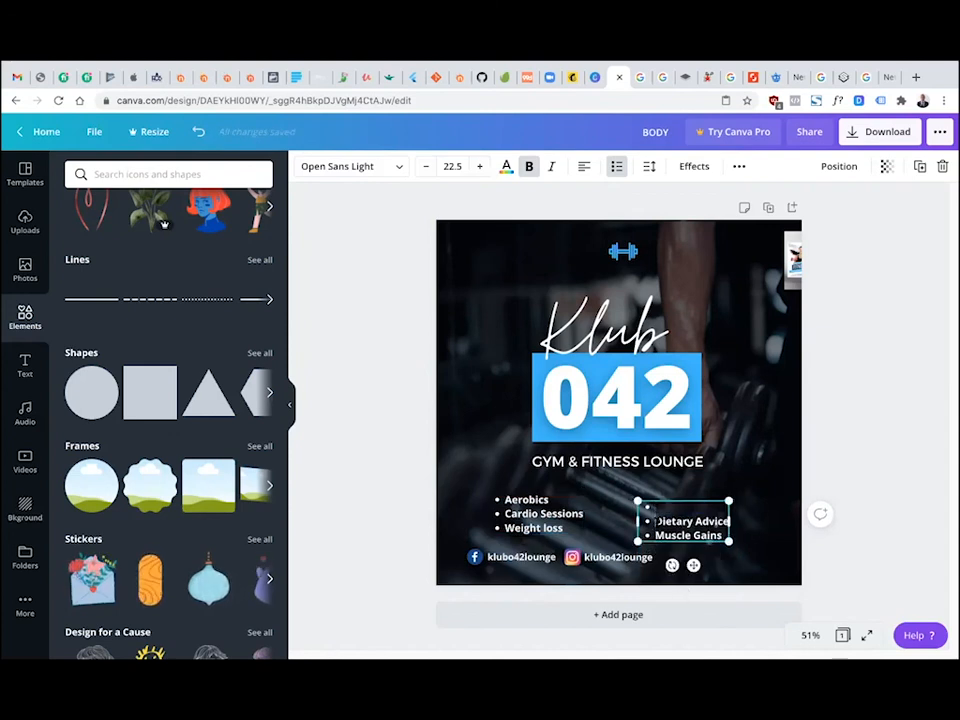
pyautogui.press('BackSpace')
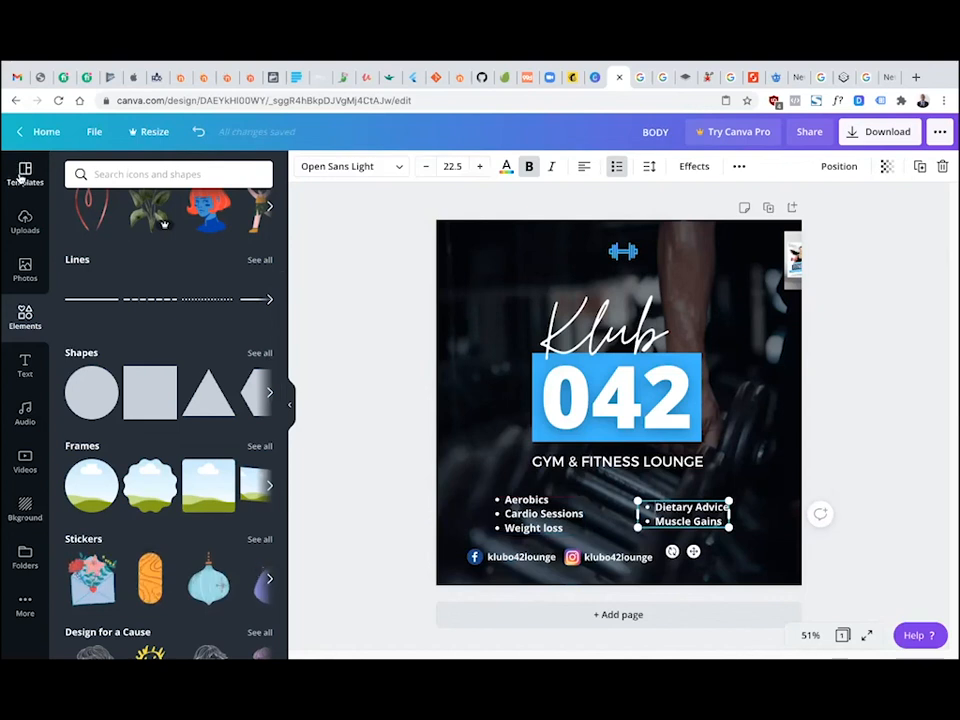
# Align the two services lists side by side directly beneath the GYM & FITNESS LOUNGE tagline.
pyautogui.click(535, 512)
pyautogui.moveTo(545, 513); pyautogui.dragTo(590, 506)
pyautogui.moveTo(673, 509); pyautogui.dragTo(673, 495)
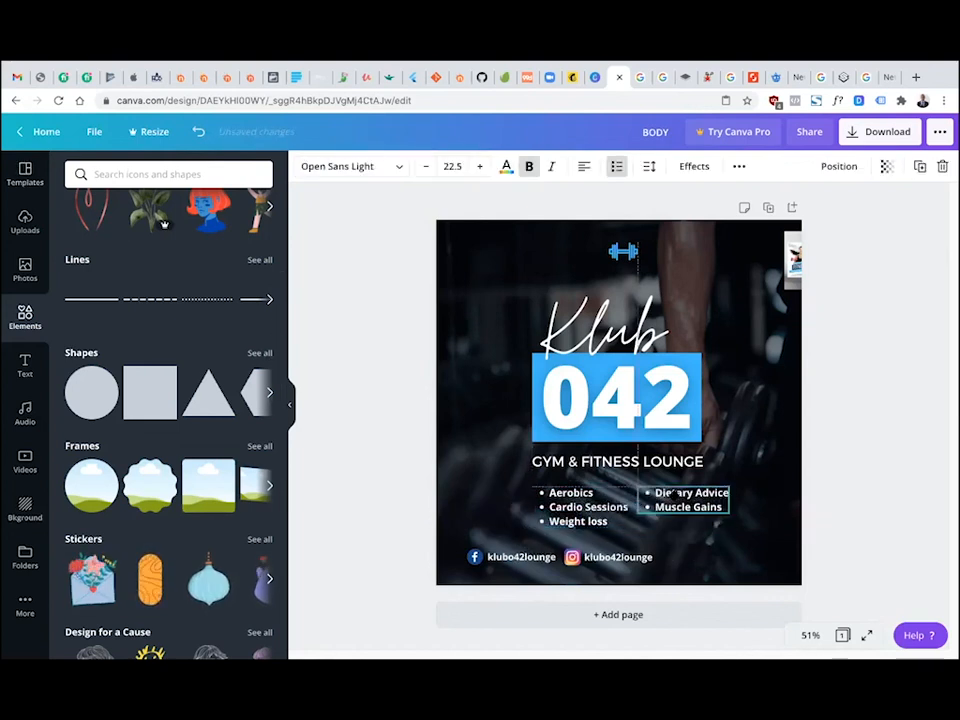
pyautogui.click(362, 459)
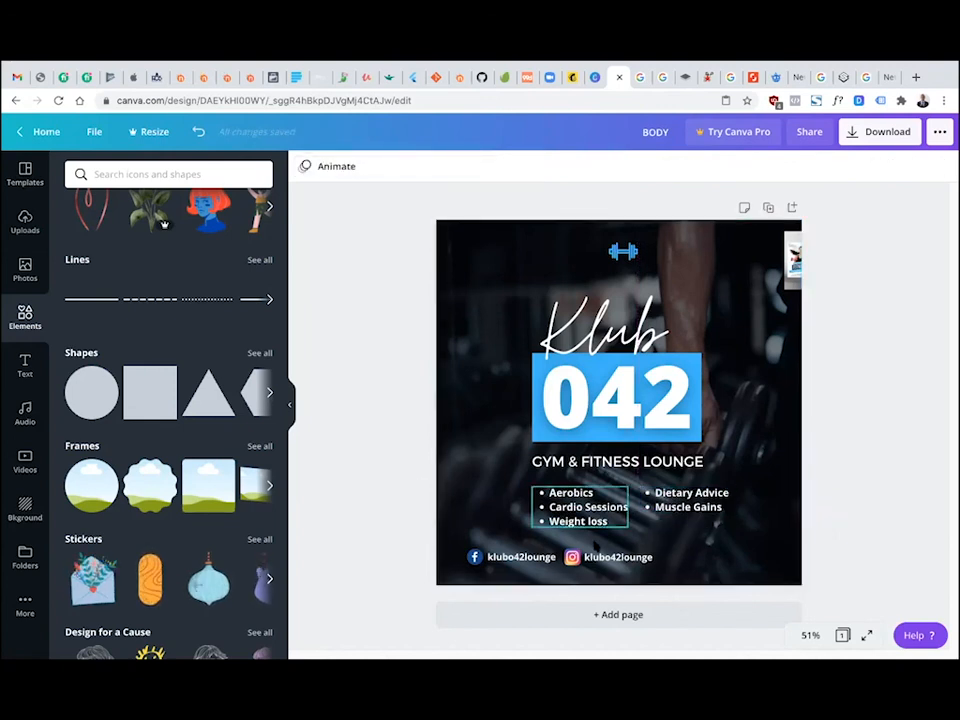
# Delete the Weight loss item from the left services list, leaving Aerobics and Cardio Sessions.
pyautogui.click(605, 521)
pyautogui.click(606, 521)
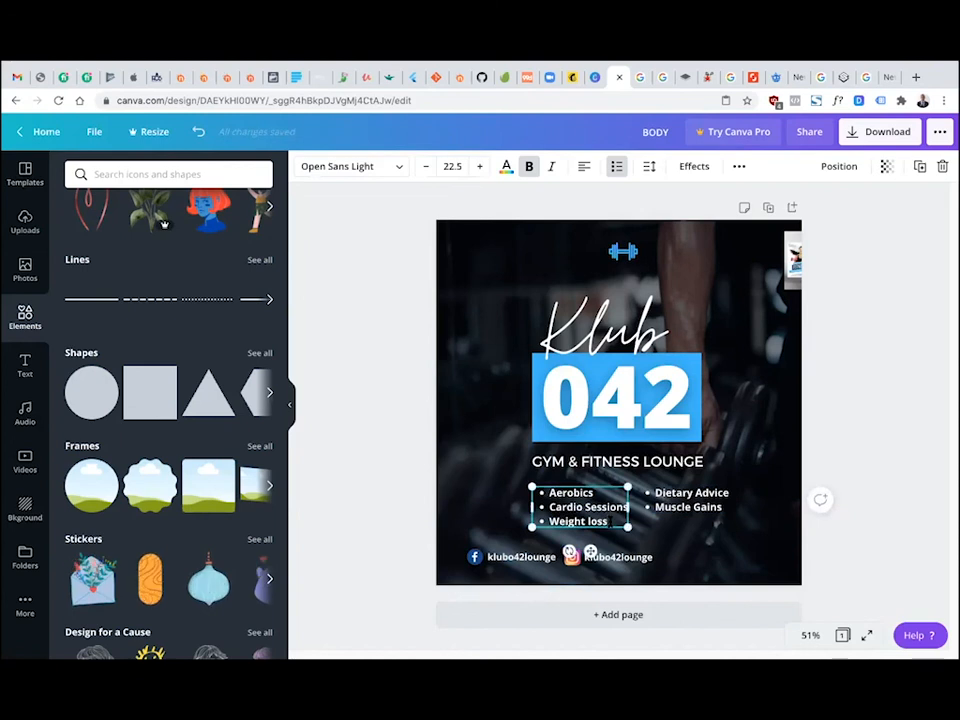
pyautogui.moveTo(606, 521); pyautogui.dragTo(550, 507)
pyautogui.click(559, 533)
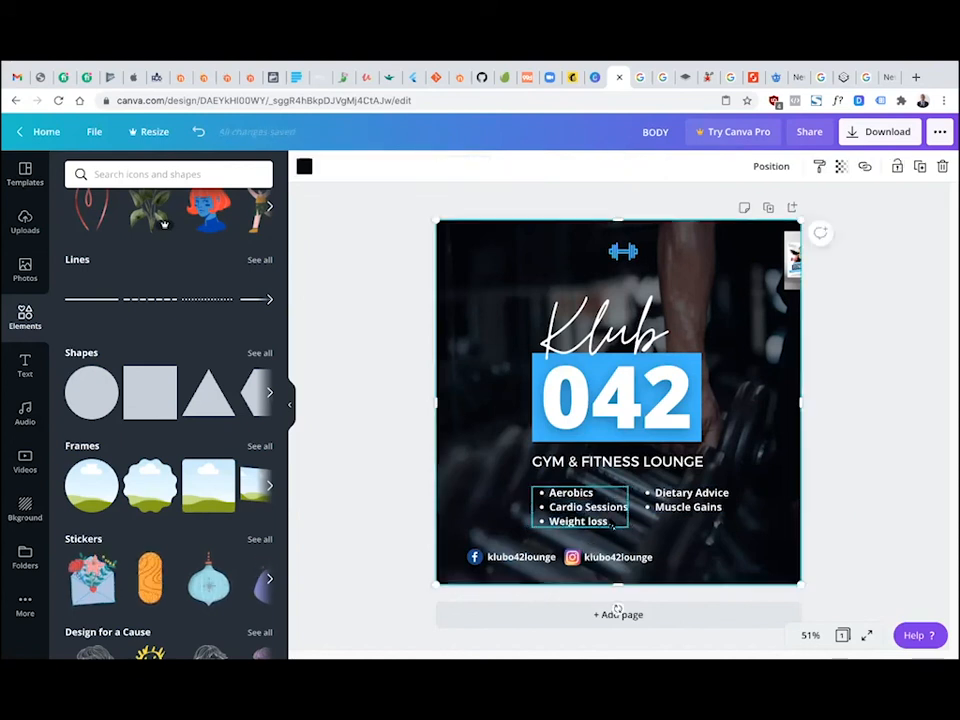
pyautogui.click(592, 518)
pyautogui.press('BackSpace')
pyautogui.press('BackSpace')
pyautogui.press('BackSpace')
pyautogui.press('BackSpace')
pyautogui.press('BackSpace')
pyautogui.press('BackSpace')
pyautogui.press('BackSpace')
pyautogui.press('BackSpace')
pyautogui.press('BackSpace')
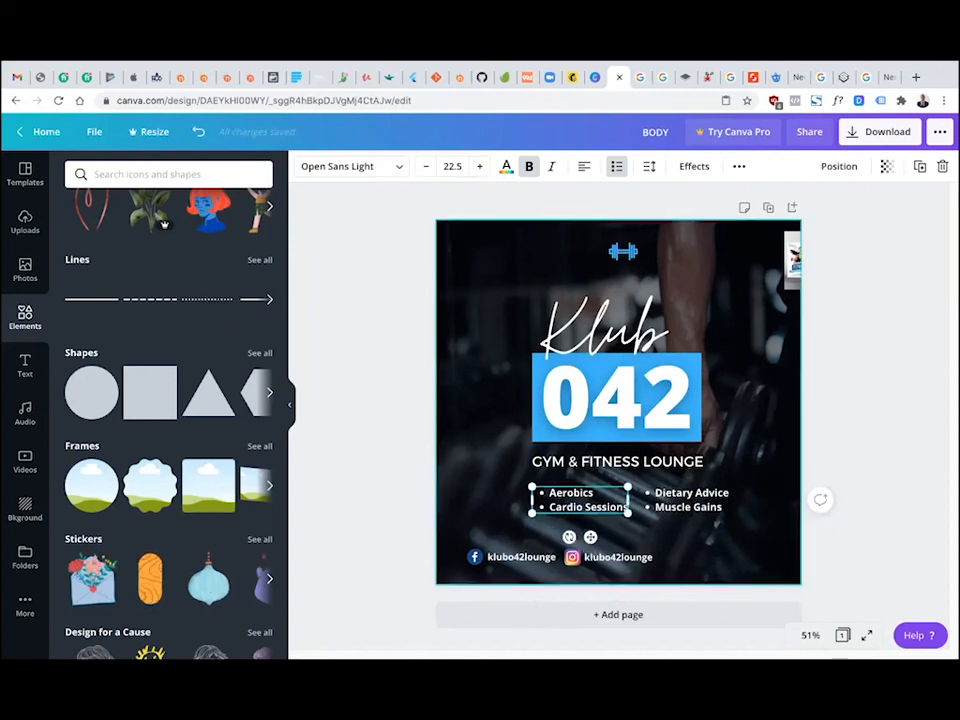
# Move the Facebook and Instagram icons with their handles together so they sit below the two services lists.
pyautogui.moveTo(379, 542); pyautogui.dragTo(626, 581)
pyautogui.moveTo(520, 557); pyautogui.dragTo(596, 557)
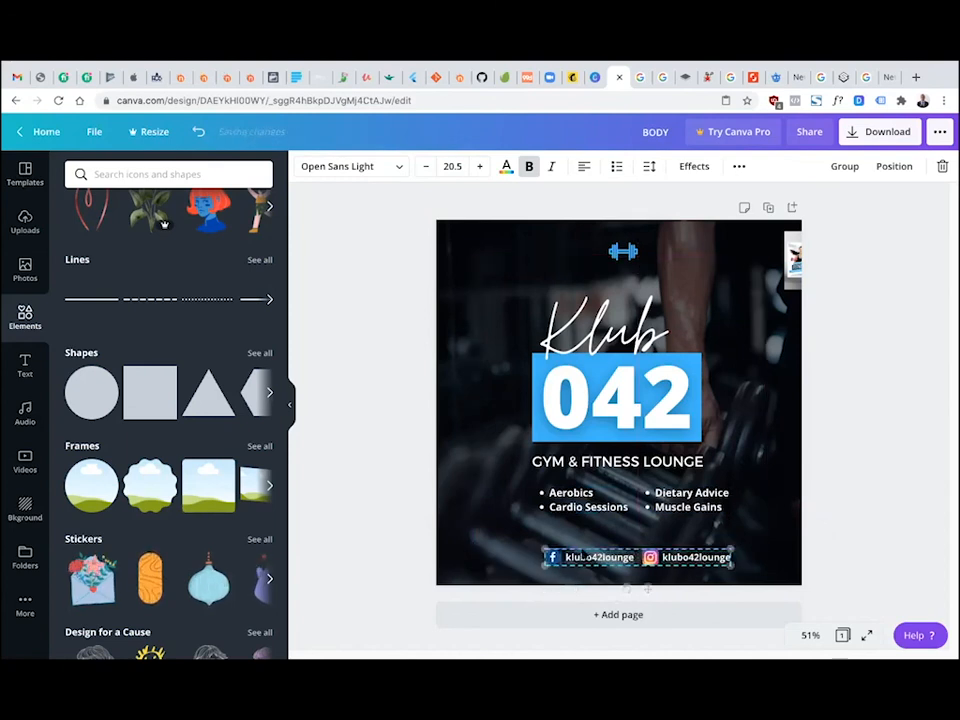
# Select the blue block with the Klub, 042 and tagline texts and enlarge them together slightly around the page centre.
pyautogui.moveTo(368, 268); pyautogui.dragTo(712, 478)
pyautogui.moveTo(617, 608); pyautogui.dragTo(617, 608)
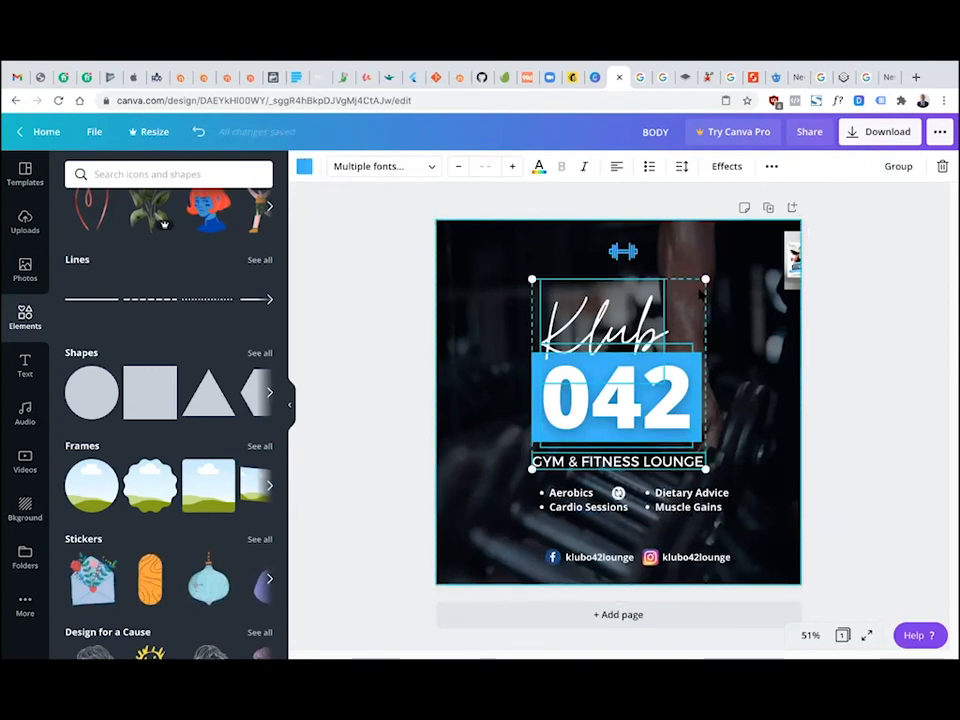
pyautogui.moveTo(706, 279); pyautogui.dragTo(722, 260)
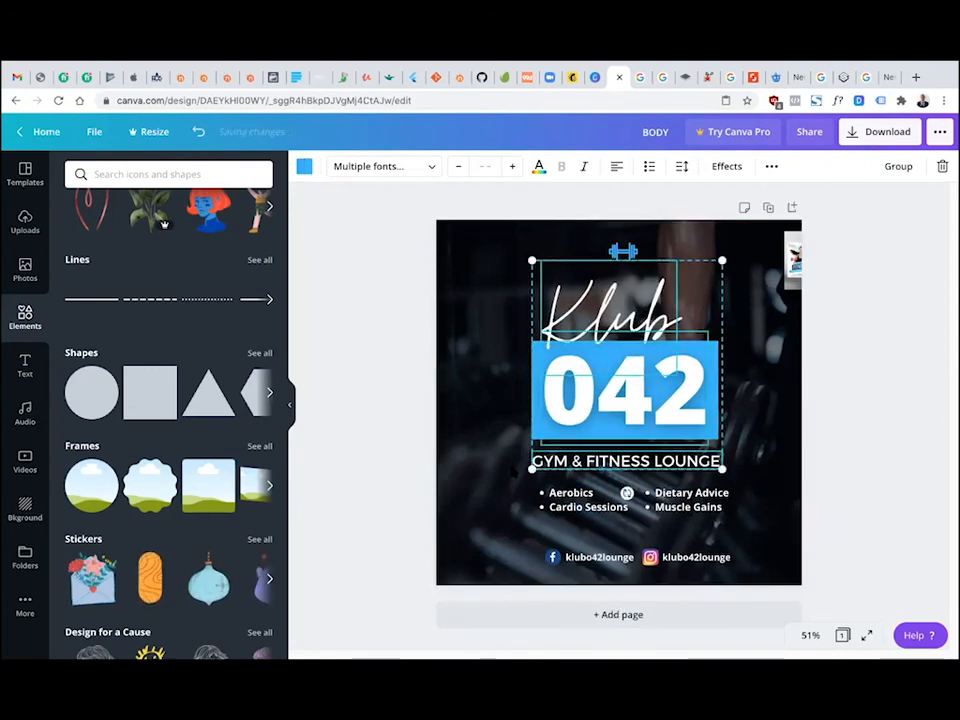
pyautogui.moveTo(532, 469); pyautogui.dragTo(526, 475)
# Select both services lists and shift them slightly left so they are centred under the tagline.
pyautogui.click(573, 506)
pyautogui.keyDown('shift'); pyautogui.click(676, 506); pyautogui.keyUp('shift')
pyautogui.moveTo(696, 506); pyautogui.dragTo(690, 506)
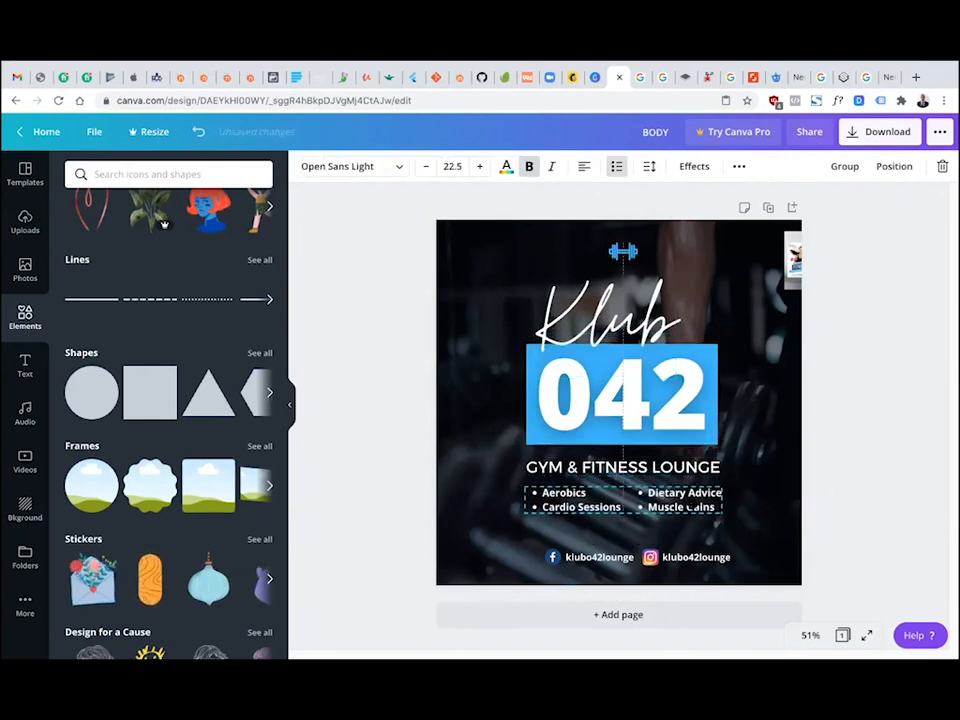
pyautogui.click(351, 439)
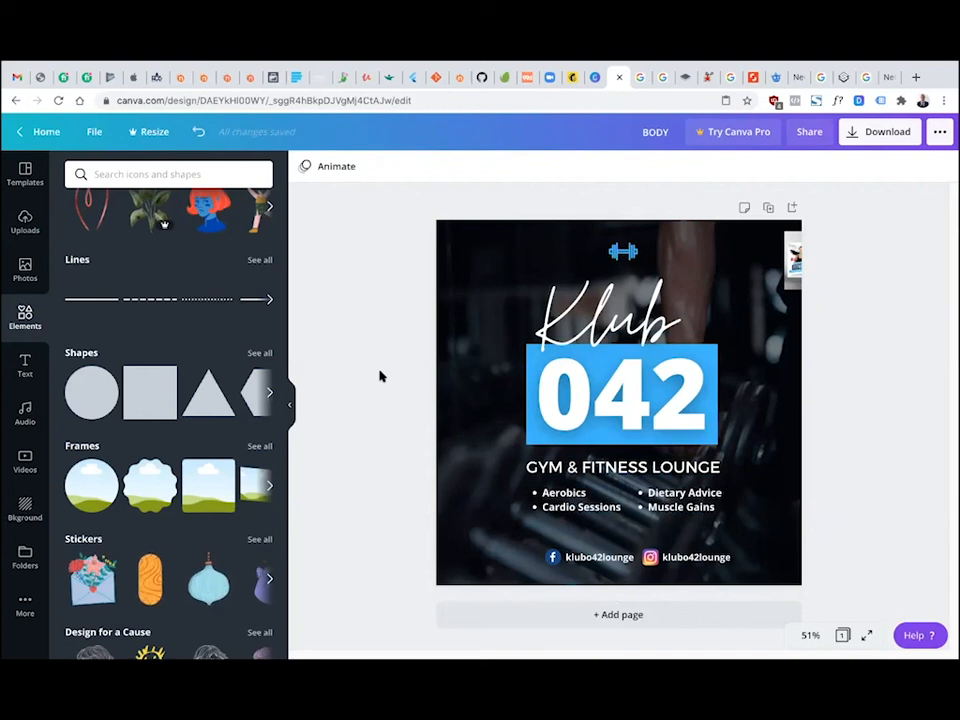
# Bring the fitness flyers reference image onto the page and enlarge it over the design to examine it.
pyautogui.click(795, 260)
pyautogui.moveTo(795, 260); pyautogui.dragTo(498, 270)
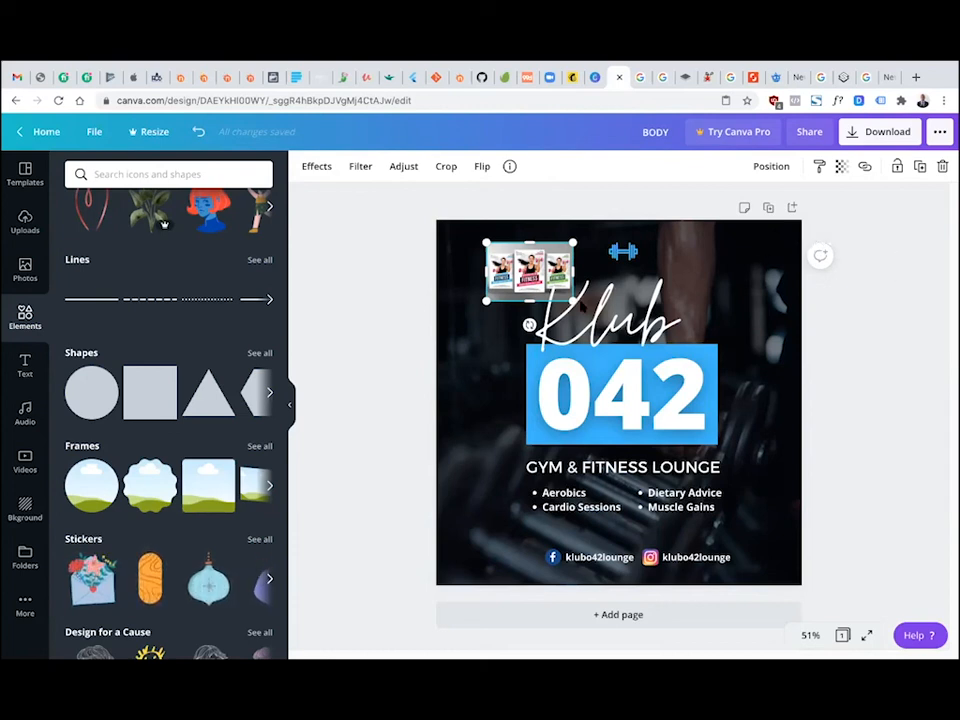
pyautogui.moveTo(573, 300); pyautogui.dragTo(741, 414)
pyautogui.moveTo(731, 325); pyautogui.dragTo(738, 315)
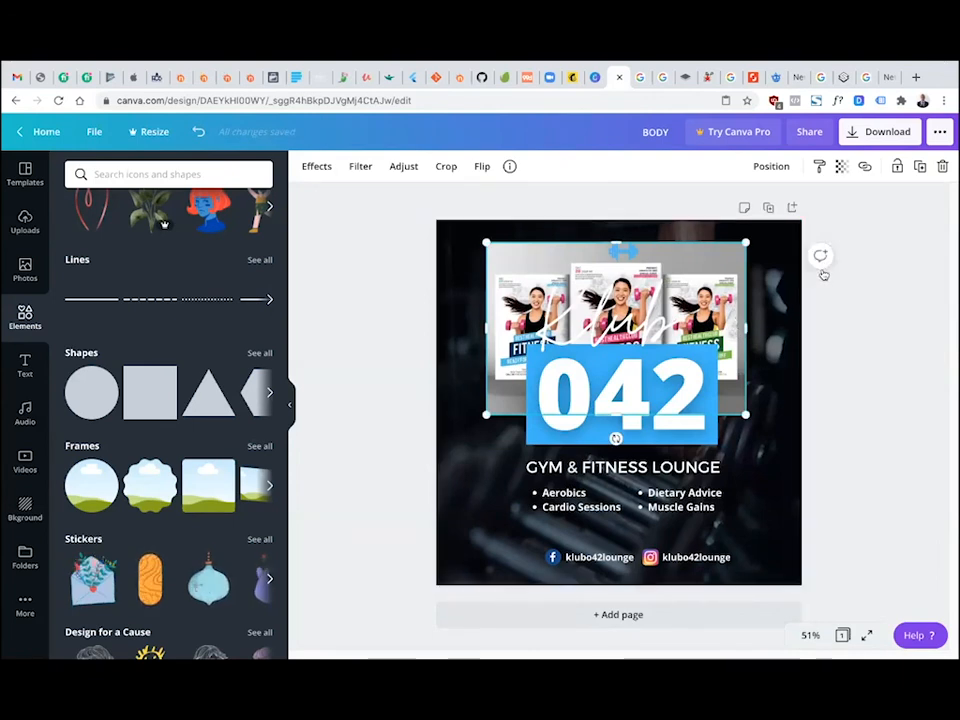
# Try the flyers reference image at several positions on the page, shrink it and place it off the page's bottom-right corner.
pyautogui.moveTo(693, 345); pyautogui.dragTo(584, 506)
pyautogui.moveTo(489, 499); pyautogui.dragTo(476, 508)
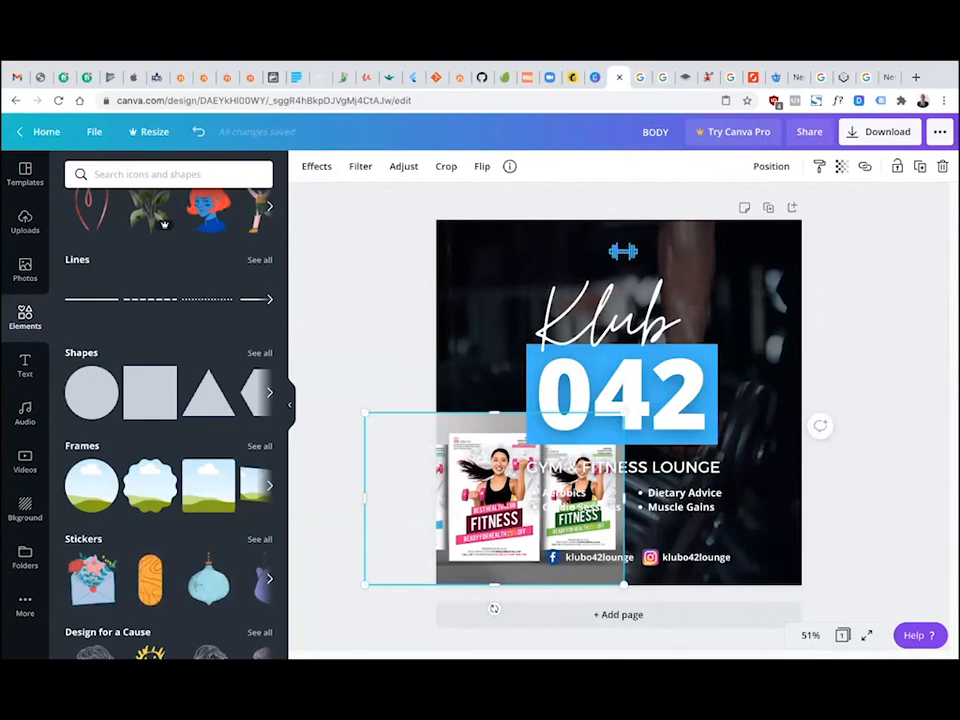
pyautogui.moveTo(500, 500); pyautogui.dragTo(636, 321)
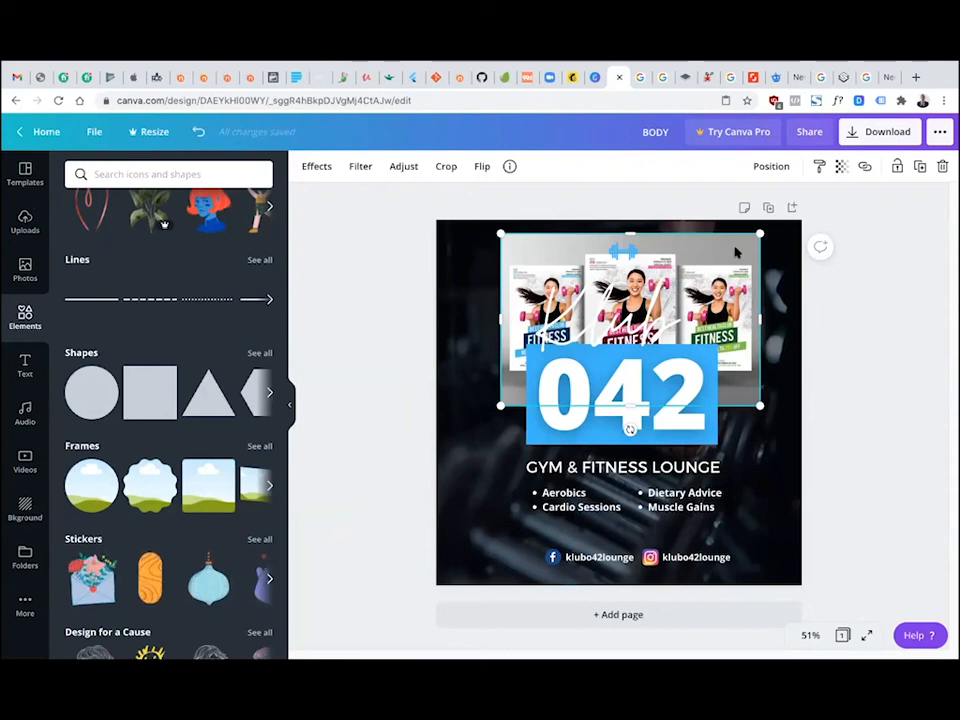
pyautogui.moveTo(713, 259); pyautogui.dragTo(724, 255)
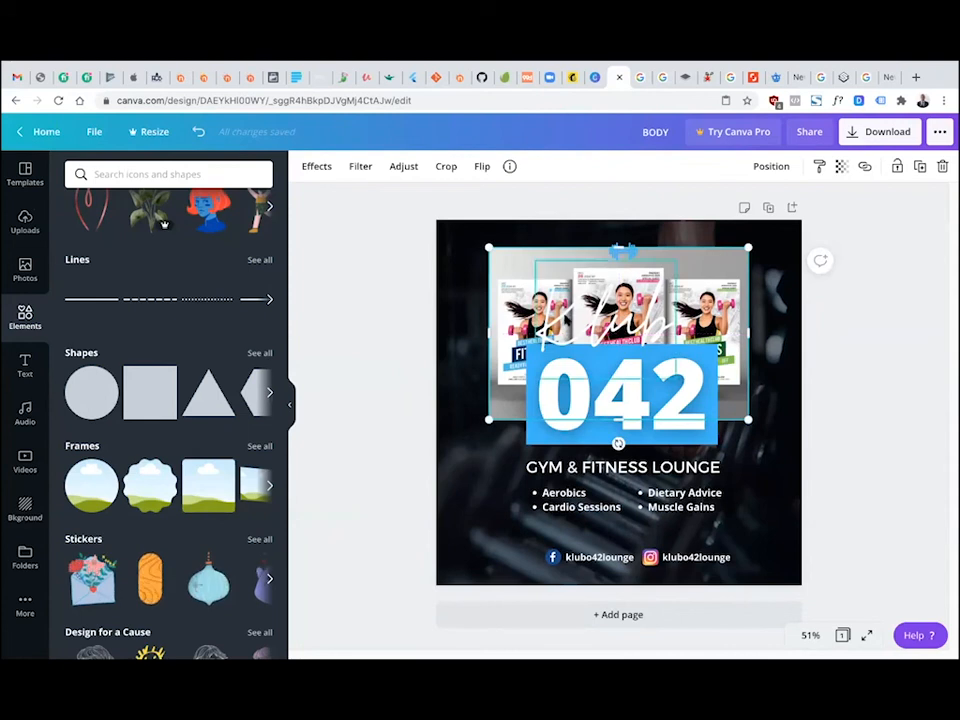
pyautogui.moveTo(545, 397); pyautogui.dragTo(818, 583)
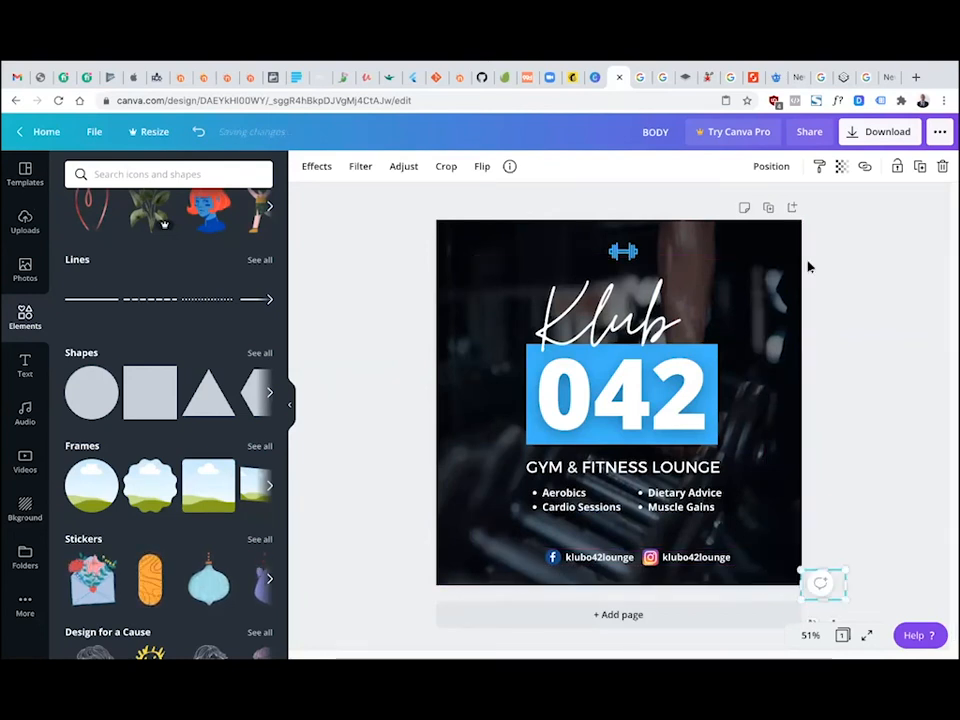
# Look through the download file types and the sharing options, and close both without downloading or sharing.
pyautogui.click(906, 138)
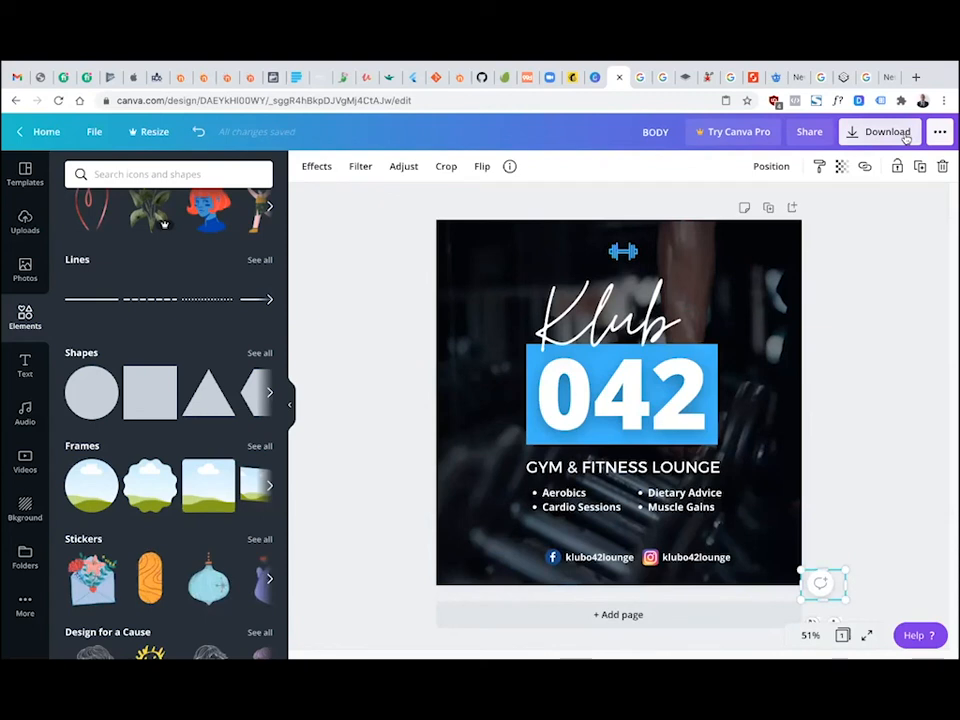
pyautogui.click(810, 224)
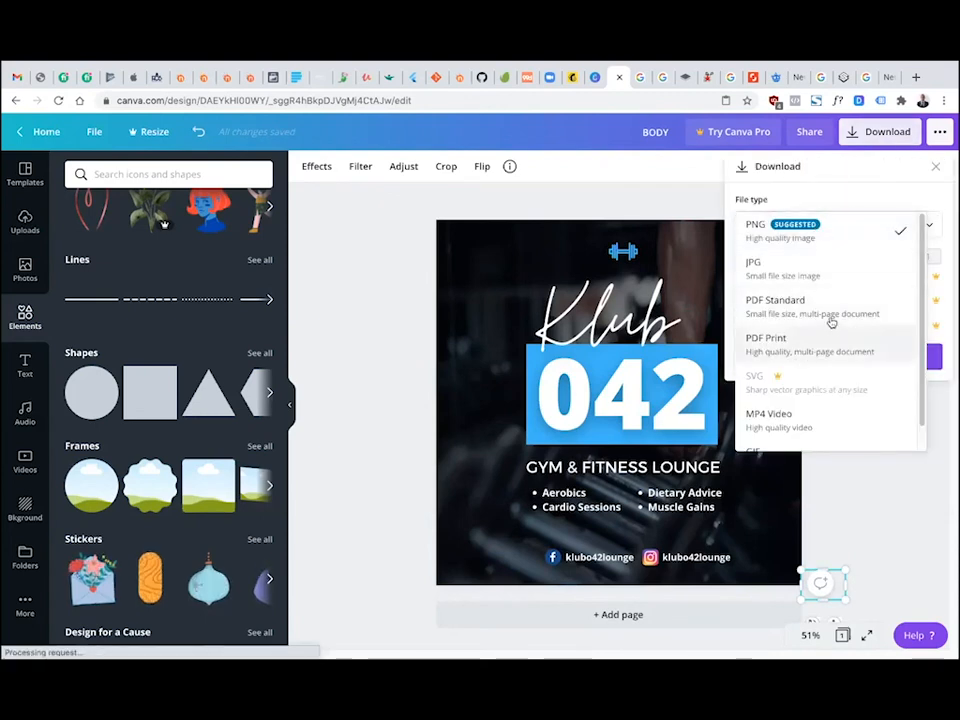
pyautogui.scroll(-1, 836, 290)
pyautogui.scroll(1, 853, 218)
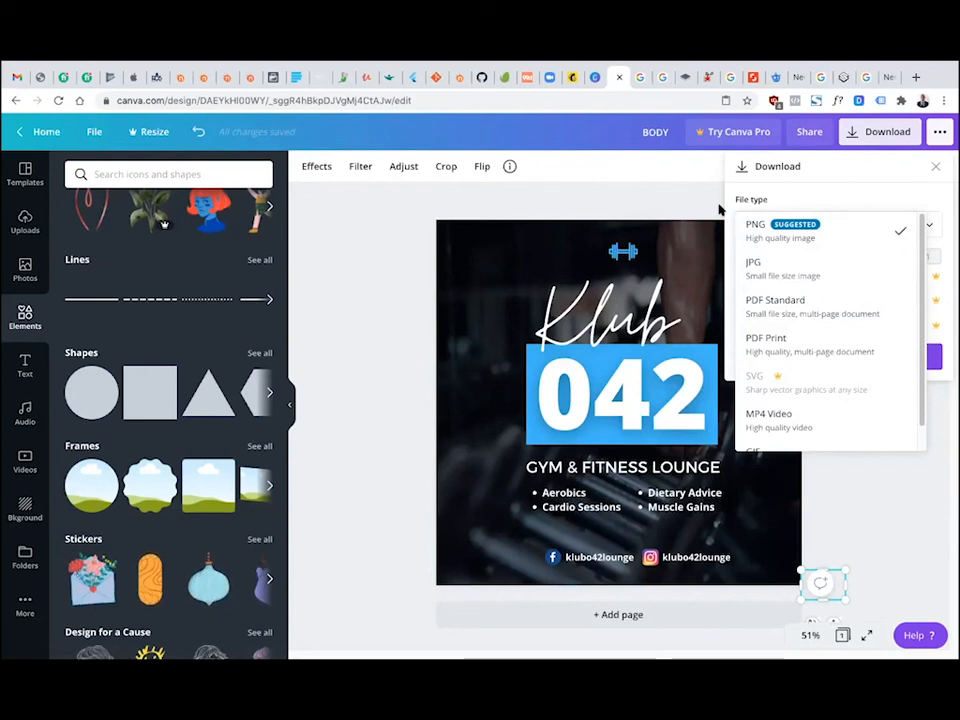
pyautogui.click(750, 198)
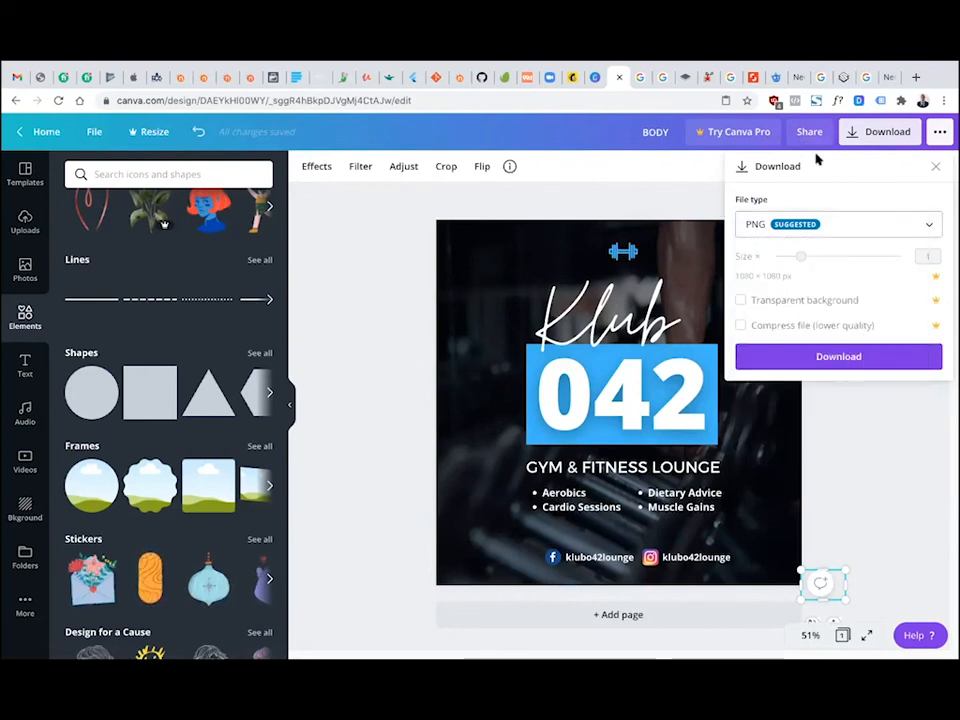
pyautogui.click(933, 168)
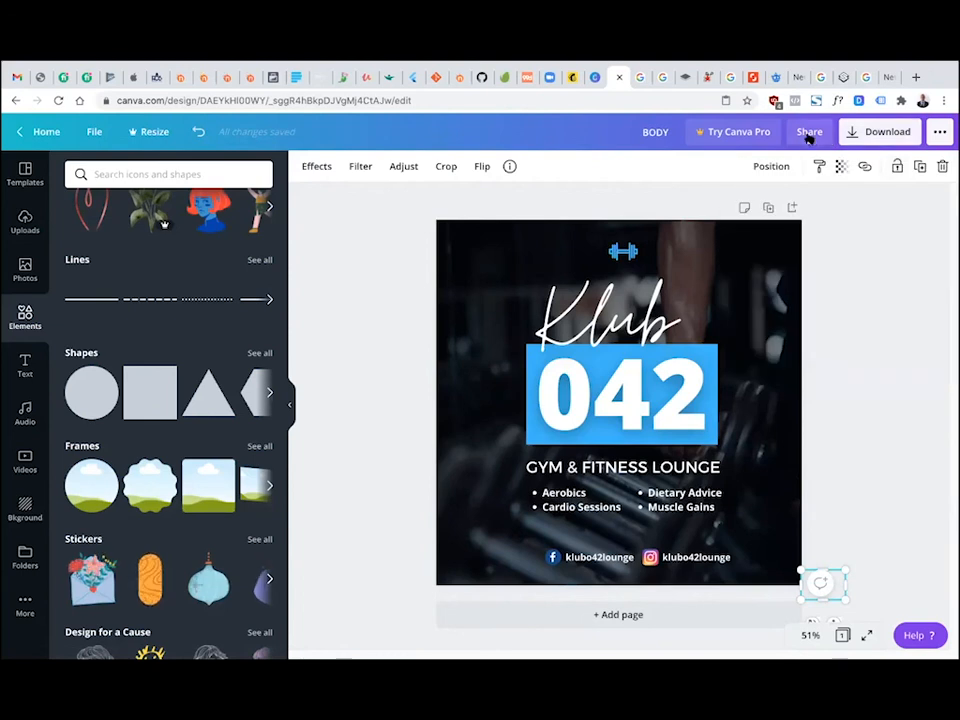
pyautogui.click(809, 133)
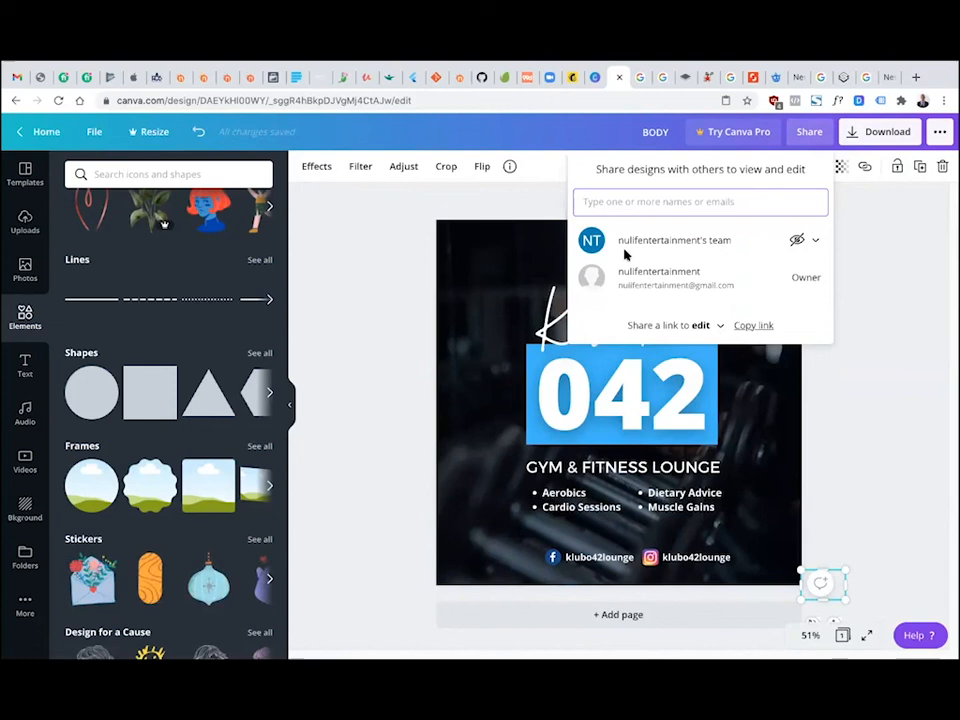
pyautogui.click(540, 209)
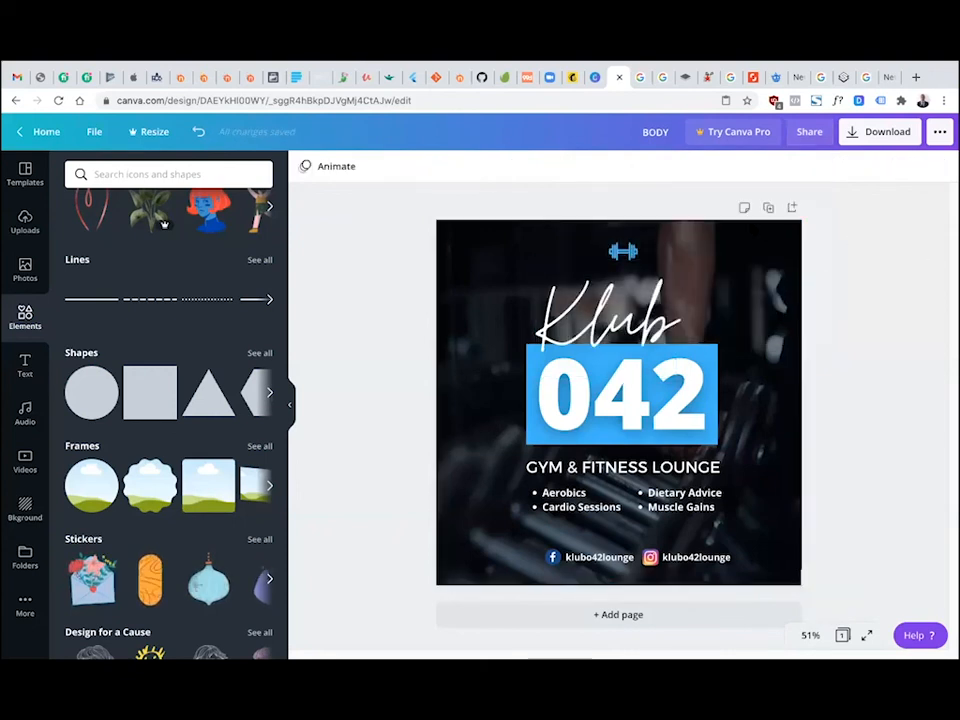